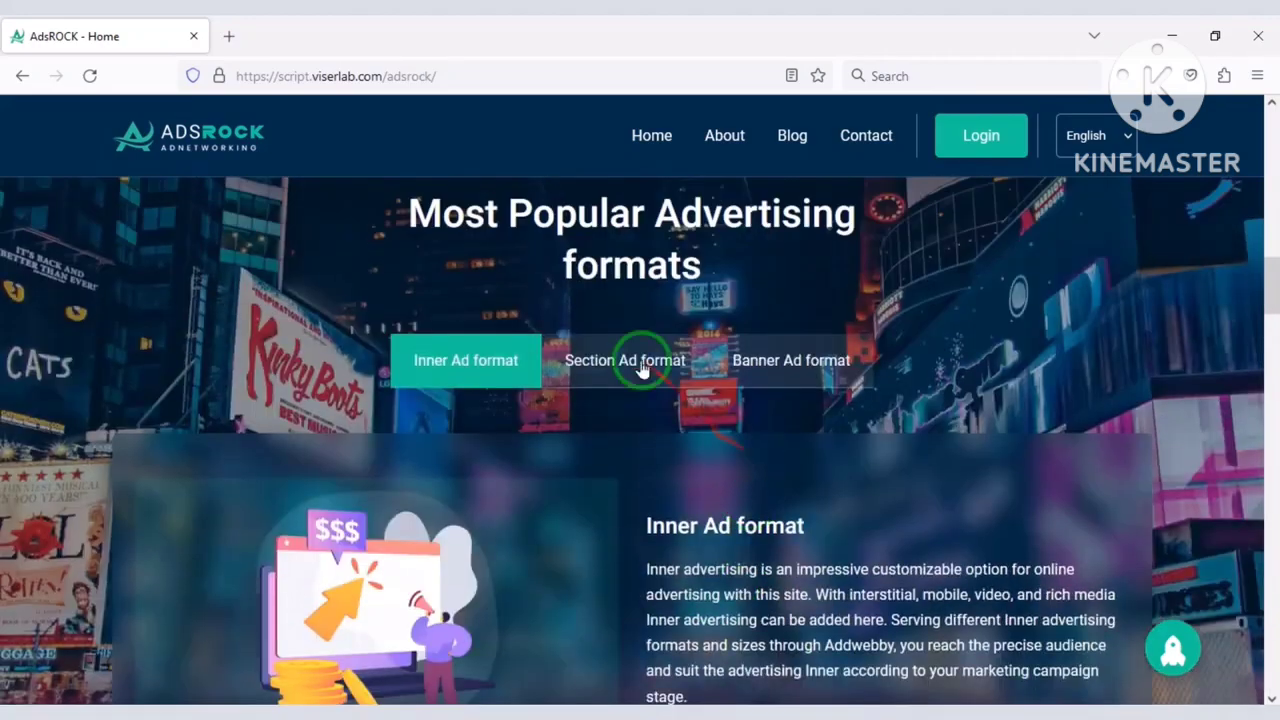
View the Banner, Section and Inner ad format descriptions on the AdsRock demo page.
{"action": "left_click", "coordinate": [790, 360]}
{"action": "left_click", "coordinate": [555, 368]}
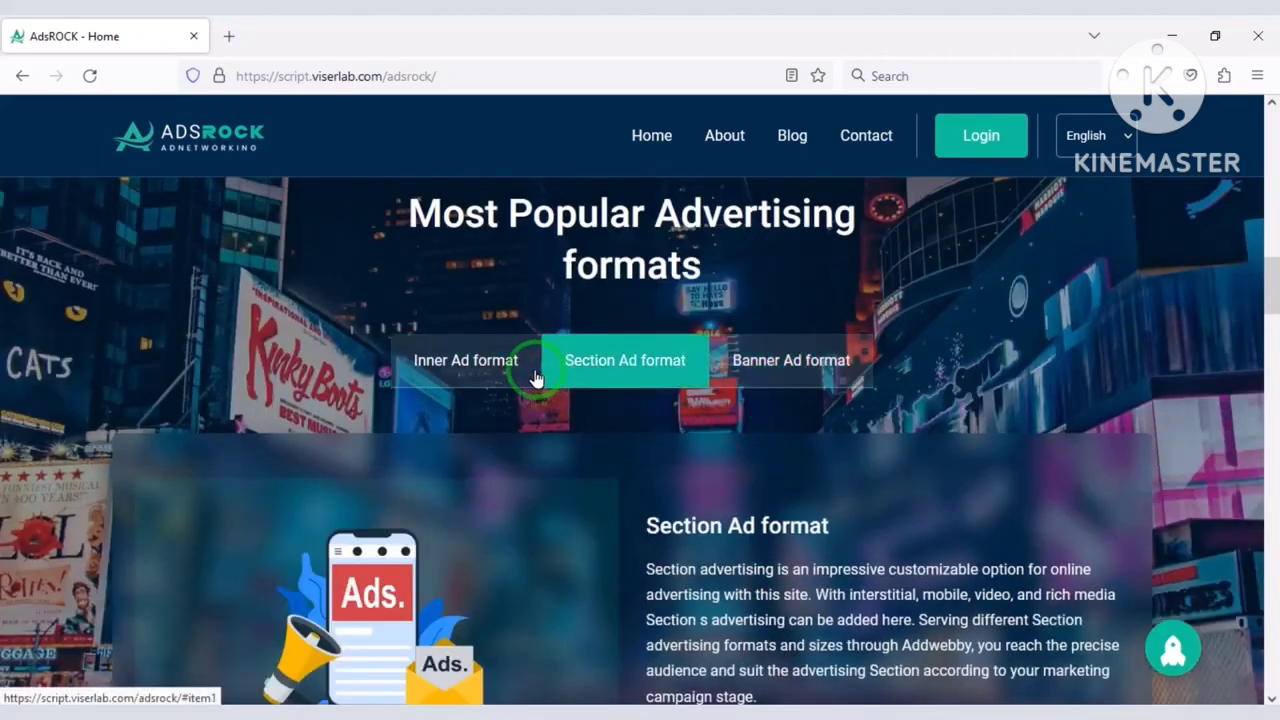
{"action": "left_click", "coordinate": [500, 366]}
{"action": "scroll", "coordinate": [600, 400], "scroll_direction": "up", "scroll_amount": 7}
{"action": "scroll", "coordinate": [370, 480], "scroll_direction": "up", "scroll_amount": 10}
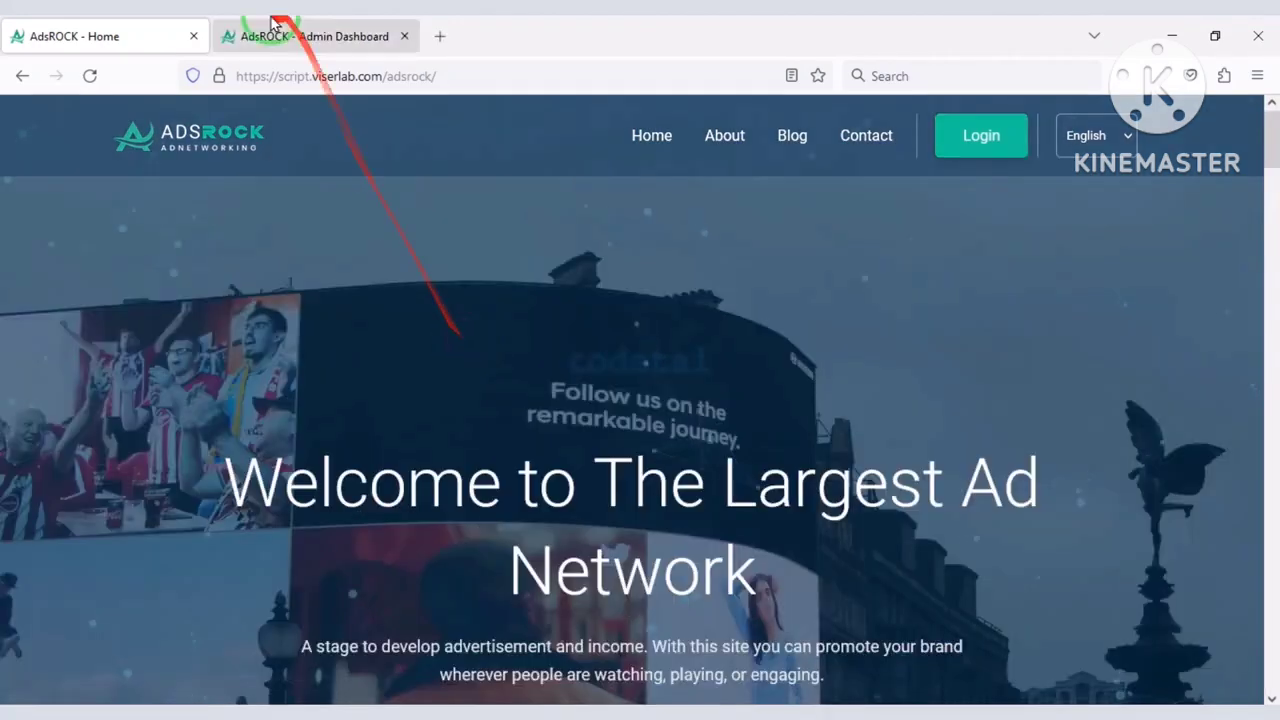
Open the admin dashboard and browse the advertisement management options.
{"action": "left_click", "coordinate": [285, 34]}
{"action": "scroll", "coordinate": [373, 317], "scroll_direction": "down", "scroll_amount": 10}
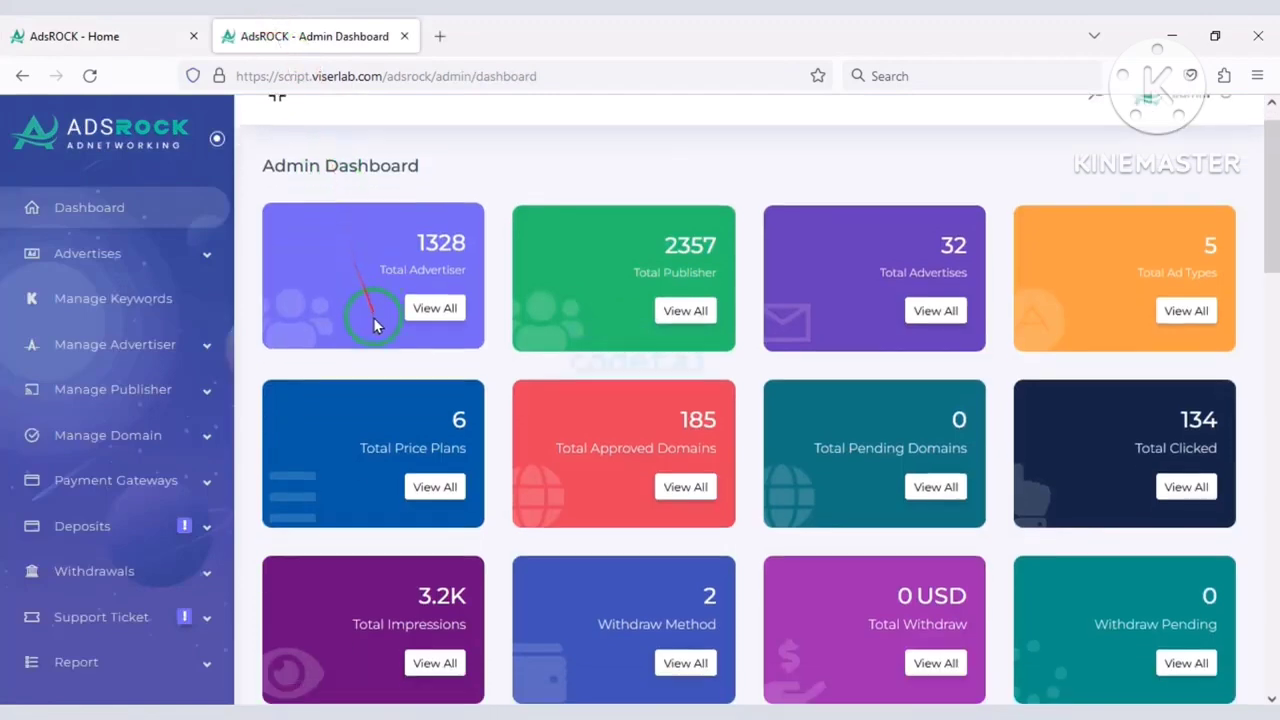
{"action": "scroll", "coordinate": [600, 578], "scroll_direction": "down", "scroll_amount": 5}
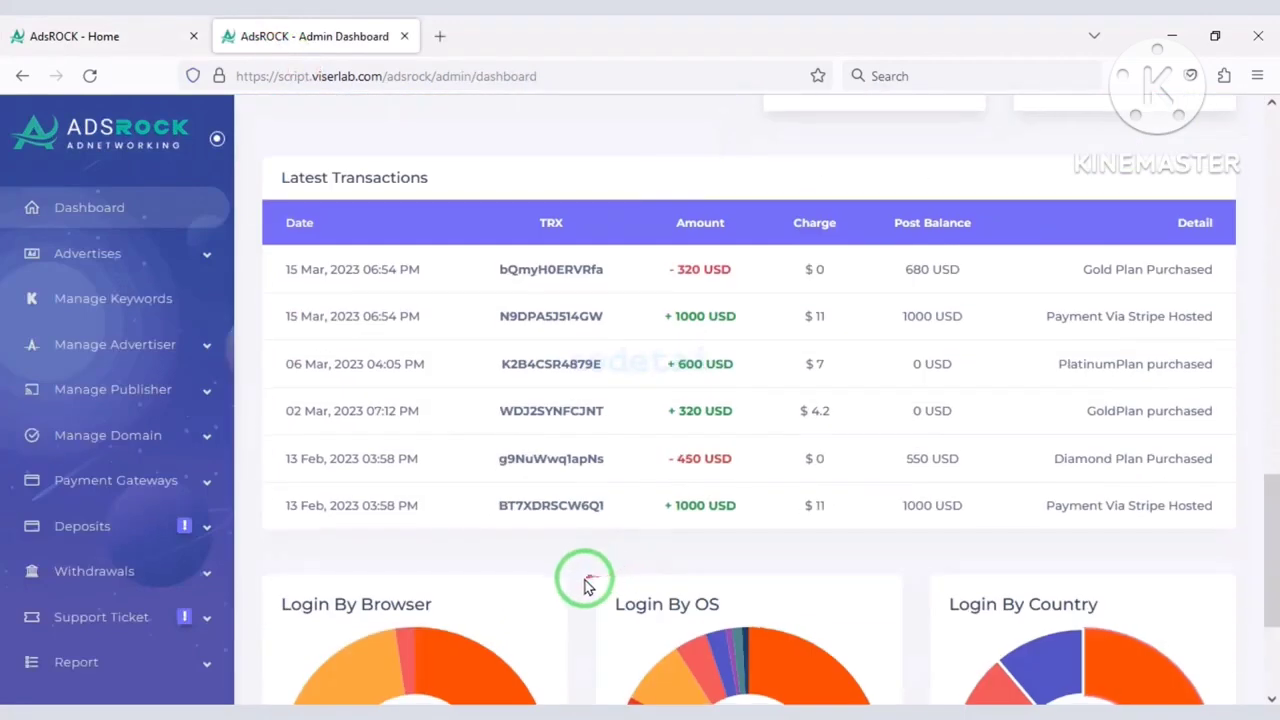
{"action": "left_click", "coordinate": [183, 250]}
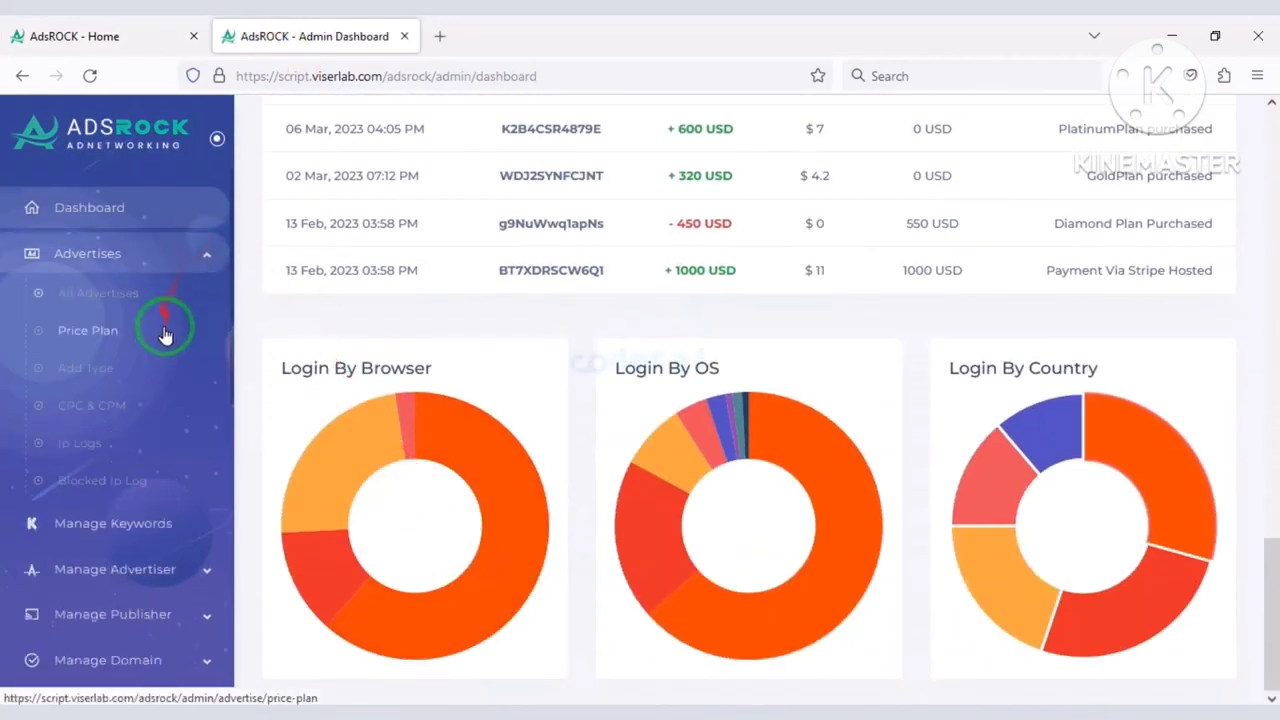
{"action": "scroll", "coordinate": [166, 360], "scroll_direction": "down", "scroll_amount": 3}
{"action": "scroll", "coordinate": [160, 345], "scroll_direction": "down", "scroll_amount": 7}
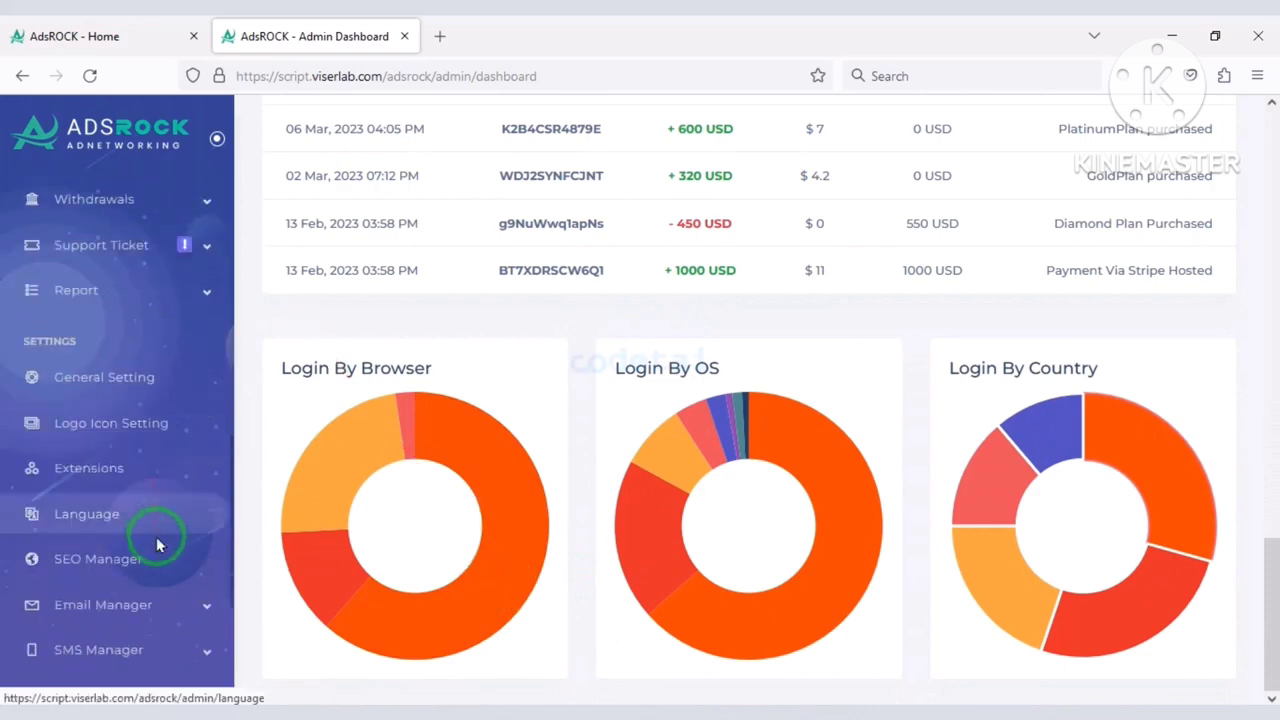
{"action": "scroll", "coordinate": [165, 590], "scroll_direction": "up", "scroll_amount": 8}
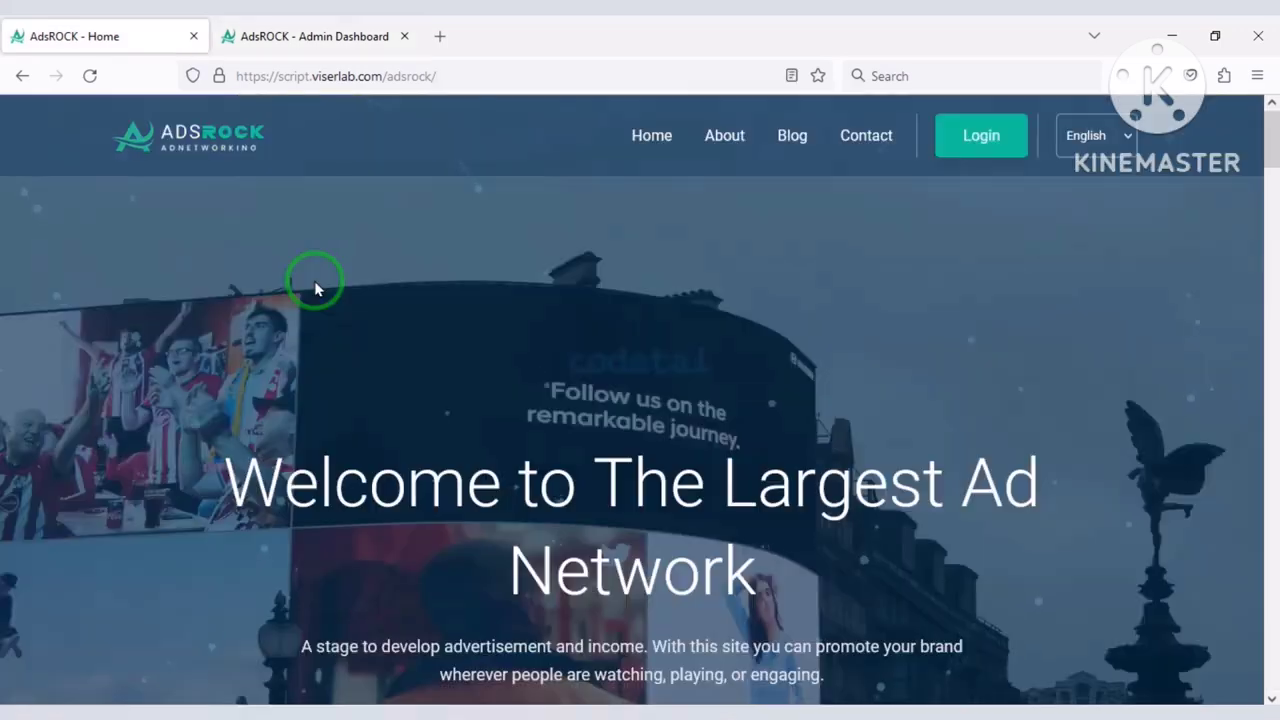
{"action": "scroll", "coordinate": [520, 285], "scroll_direction": "down", "scroll_amount": 2}
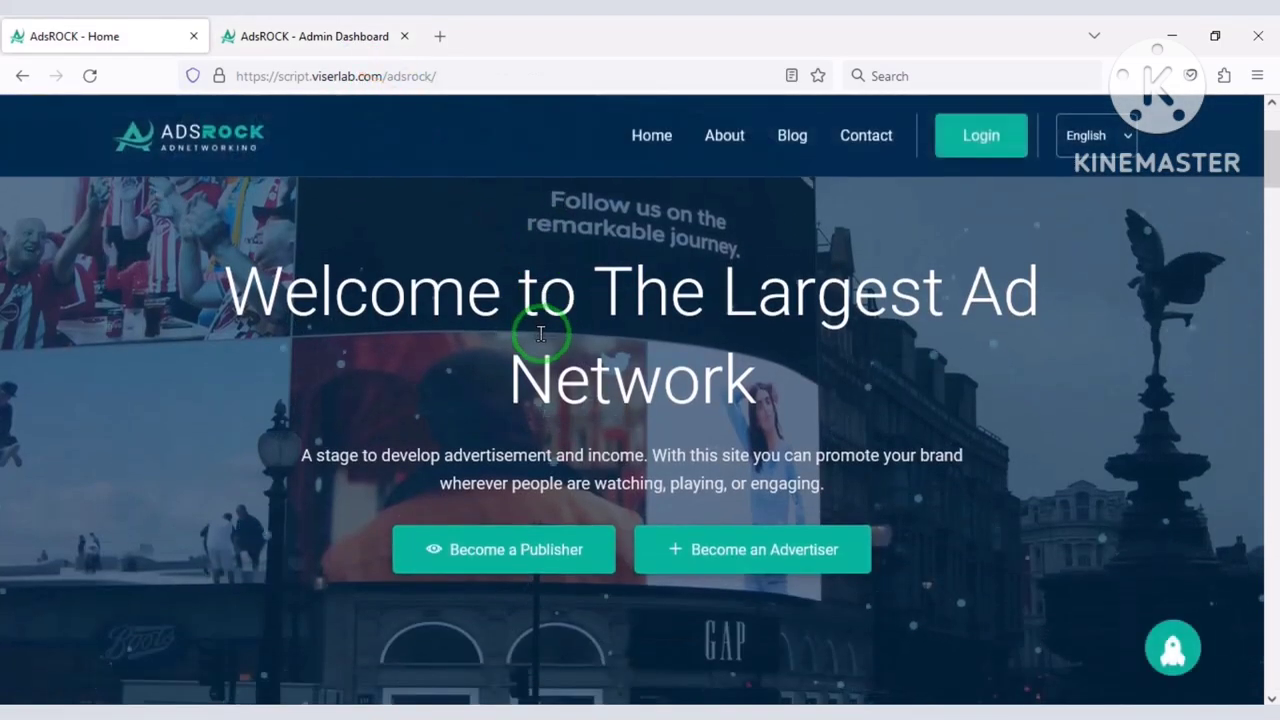
{"action": "scroll", "coordinate": [541, 333], "scroll_direction": "up", "scroll_amount": 1}
{"action": "scroll", "coordinate": [528, 557], "scroll_direction": "down", "scroll_amount": 2}
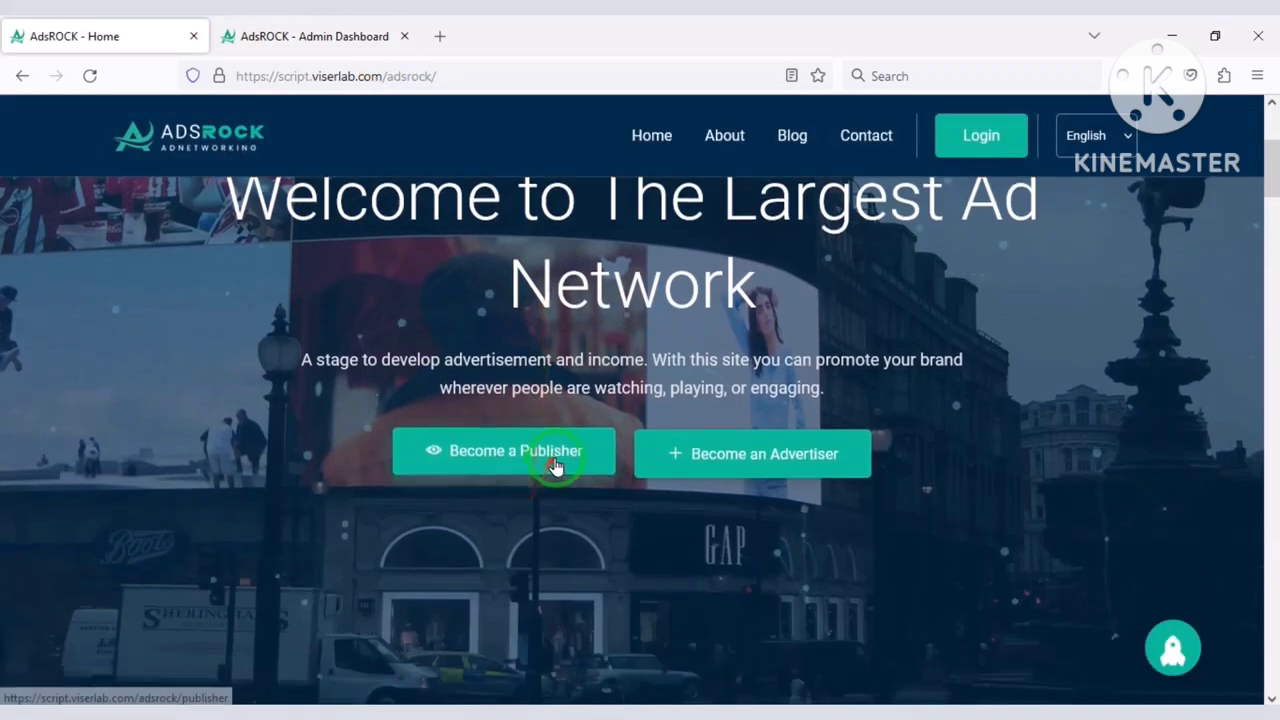
{"action": "scroll", "coordinate": [540, 369], "scroll_direction": "up", "scroll_amount": 3}
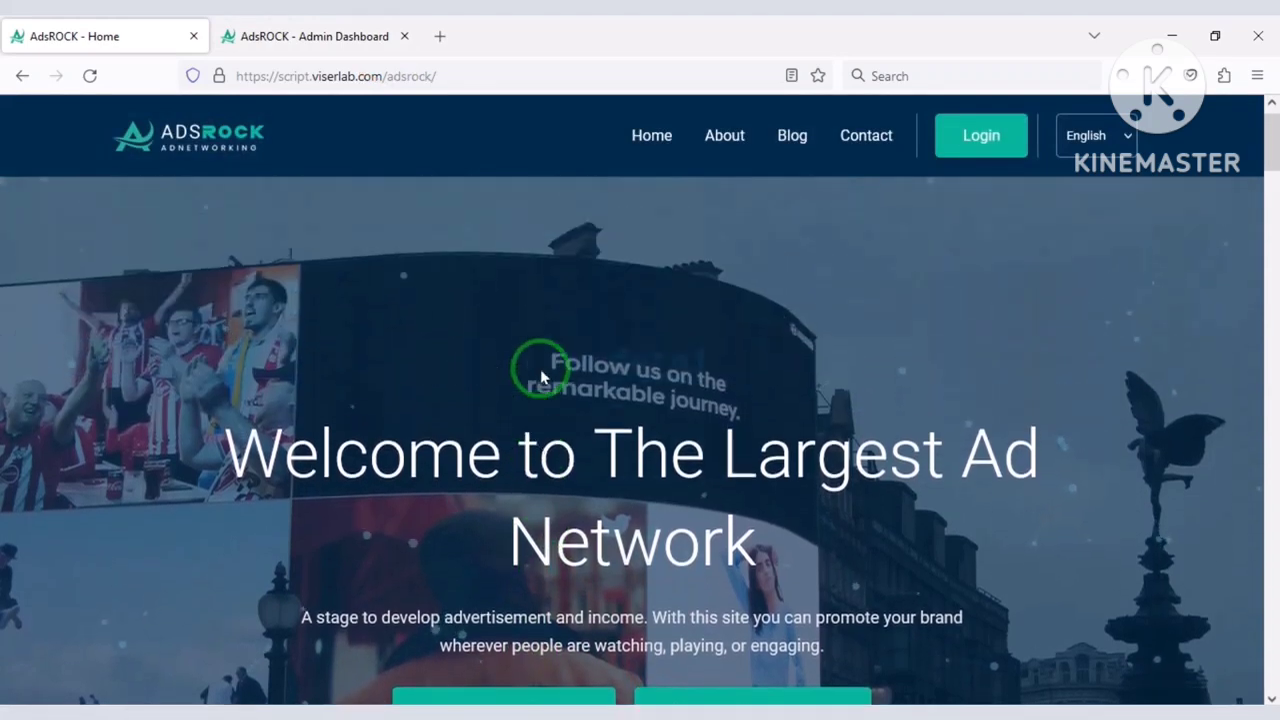
{"action": "scroll", "coordinate": [671, 389], "scroll_direction": "down", "scroll_amount": 1}
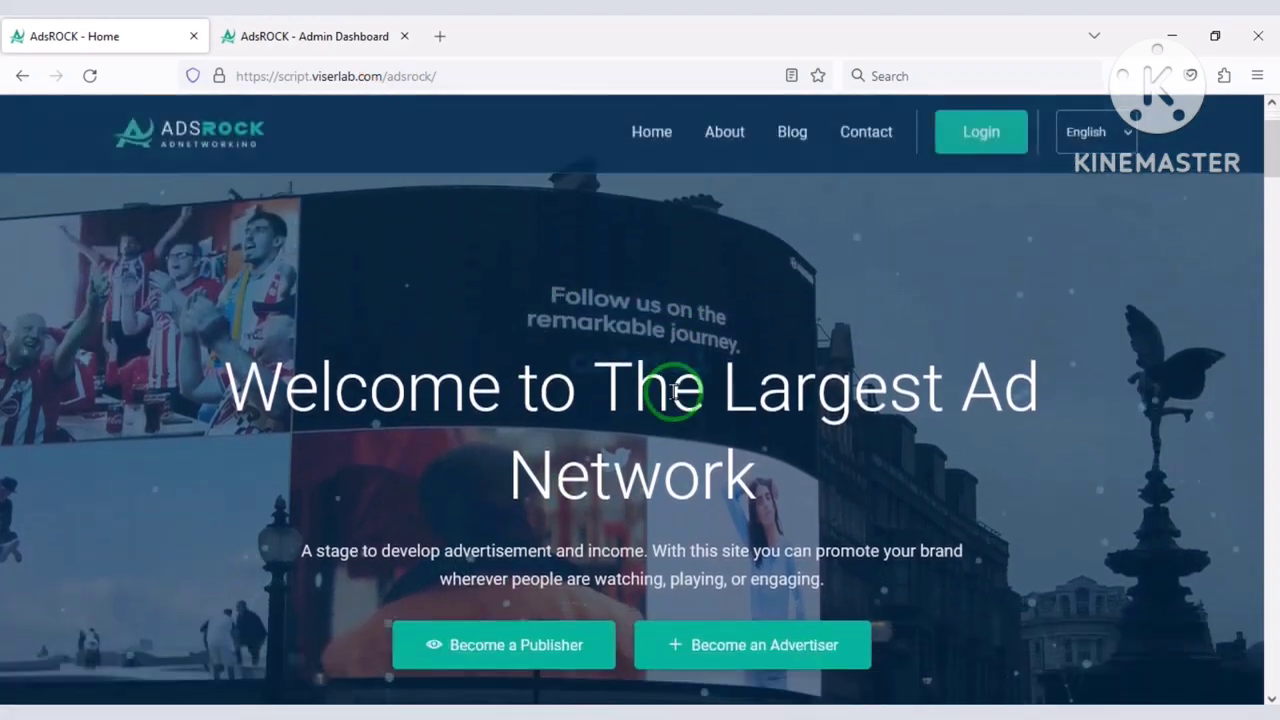
{"action": "scroll", "coordinate": [673, 392], "scroll_direction": "up", "scroll_amount": 1}
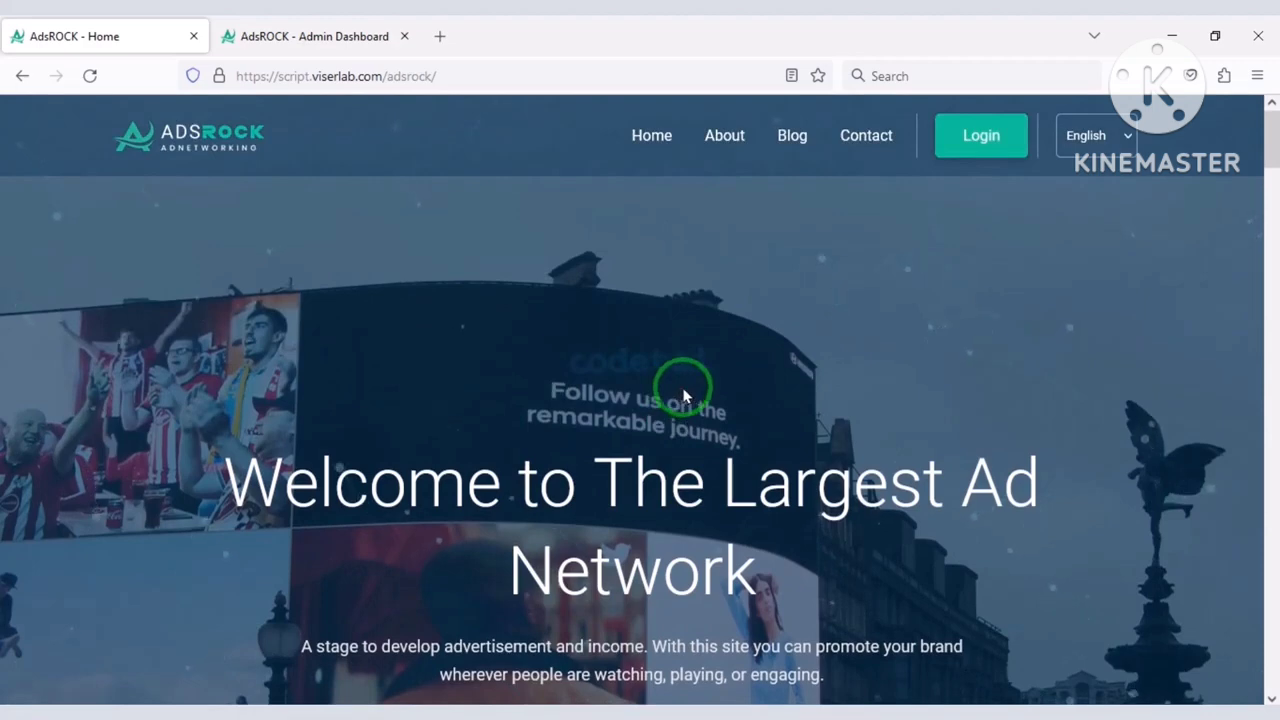
Look over the login form's advertiser and publisher modes and the sign-up form, then return to Login.
{"action": "left_click", "coordinate": [960, 143]}
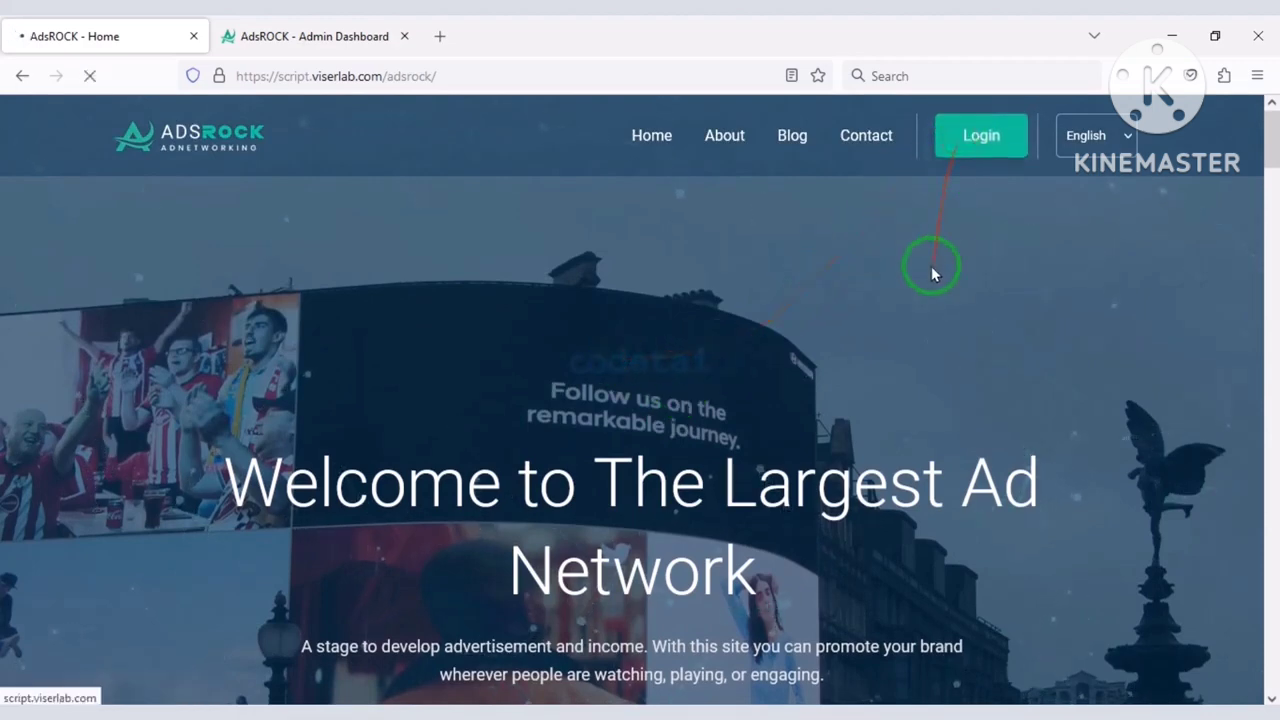
{"action": "left_click", "coordinate": [1004, 358]}
{"action": "left_click", "coordinate": [857, 366]}
{"action": "scroll", "coordinate": [991, 400], "scroll_direction": "down", "scroll_amount": 4}
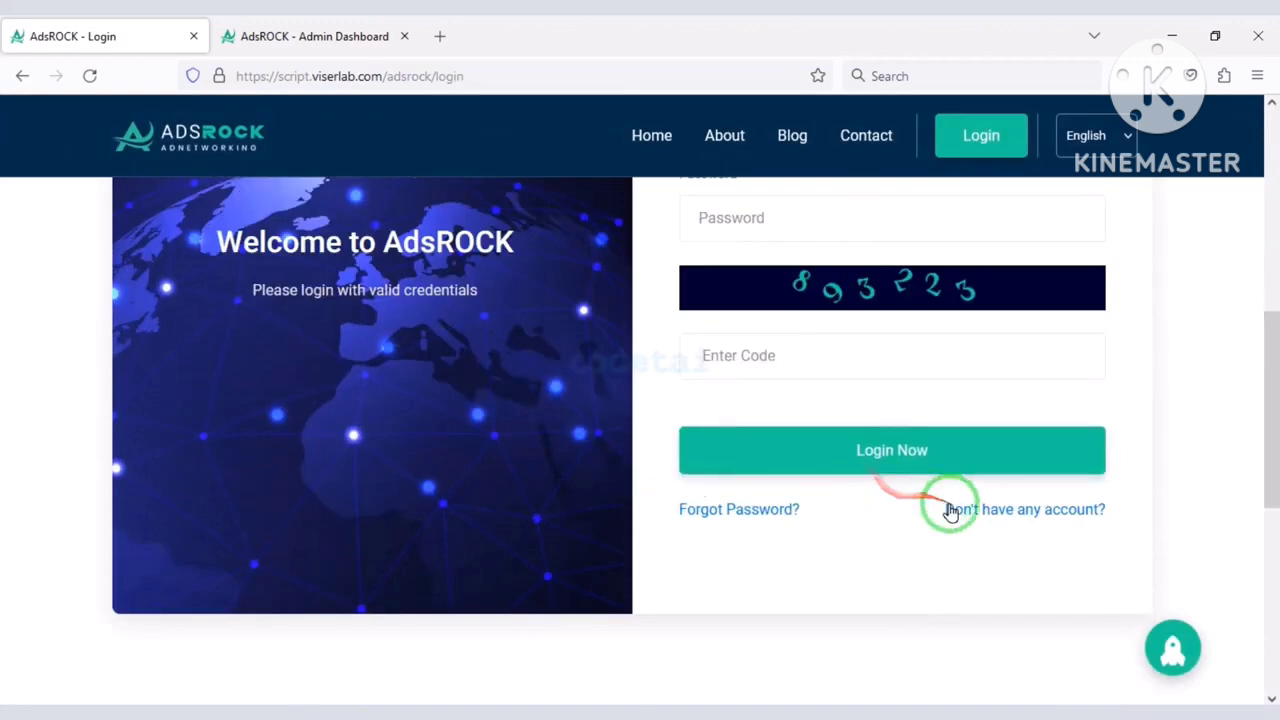
{"action": "left_click", "coordinate": [978, 518]}
{"action": "scroll", "coordinate": [889, 486], "scroll_direction": "down", "scroll_amount": 5}
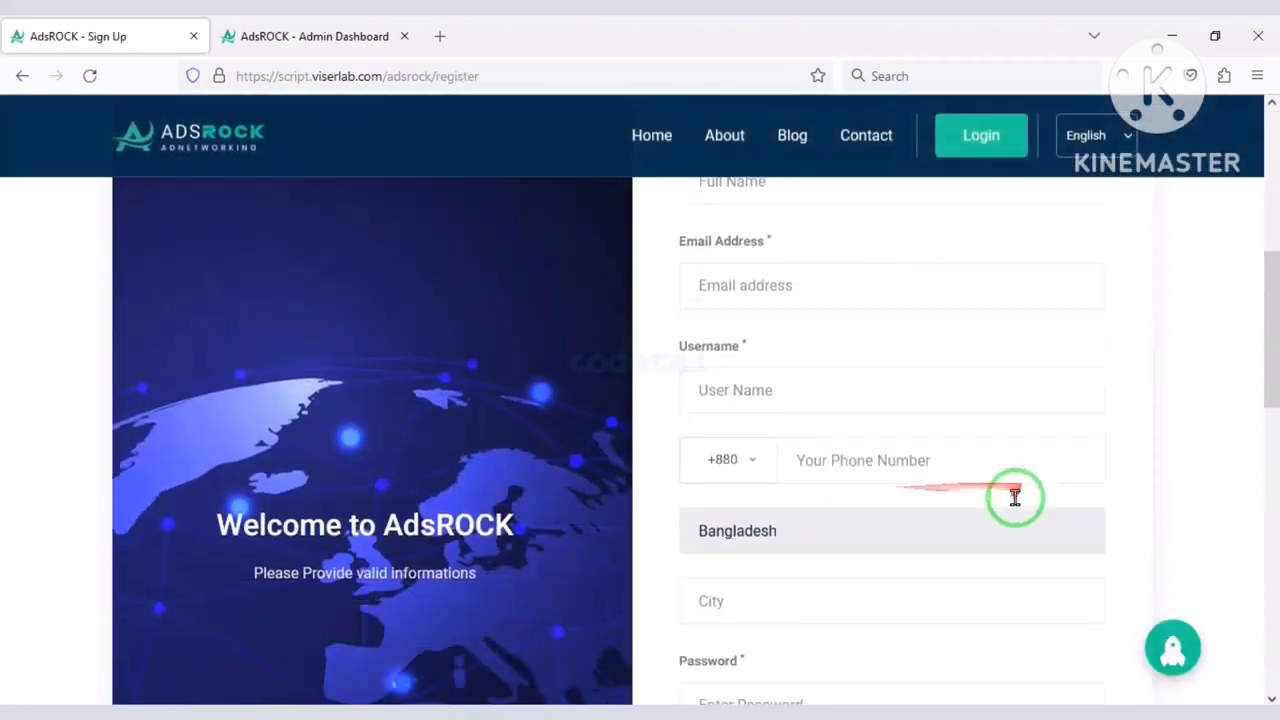
{"action": "scroll", "coordinate": [1010, 490], "scroll_direction": "up", "scroll_amount": 2}
{"action": "left_click", "coordinate": [996, 285]}
{"action": "scroll", "coordinate": [923, 571], "scroll_direction": "down", "scroll_amount": 6}
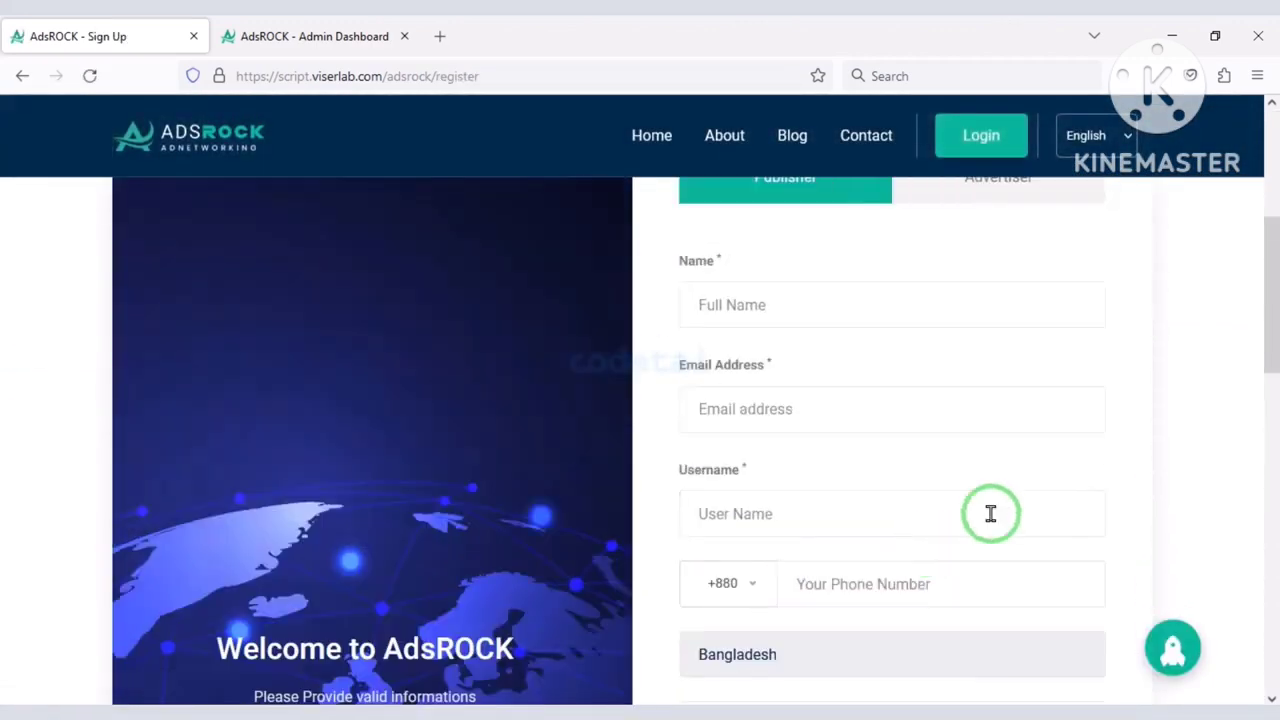
{"action": "scroll", "coordinate": [980, 400], "scroll_direction": "up", "scroll_amount": 5}
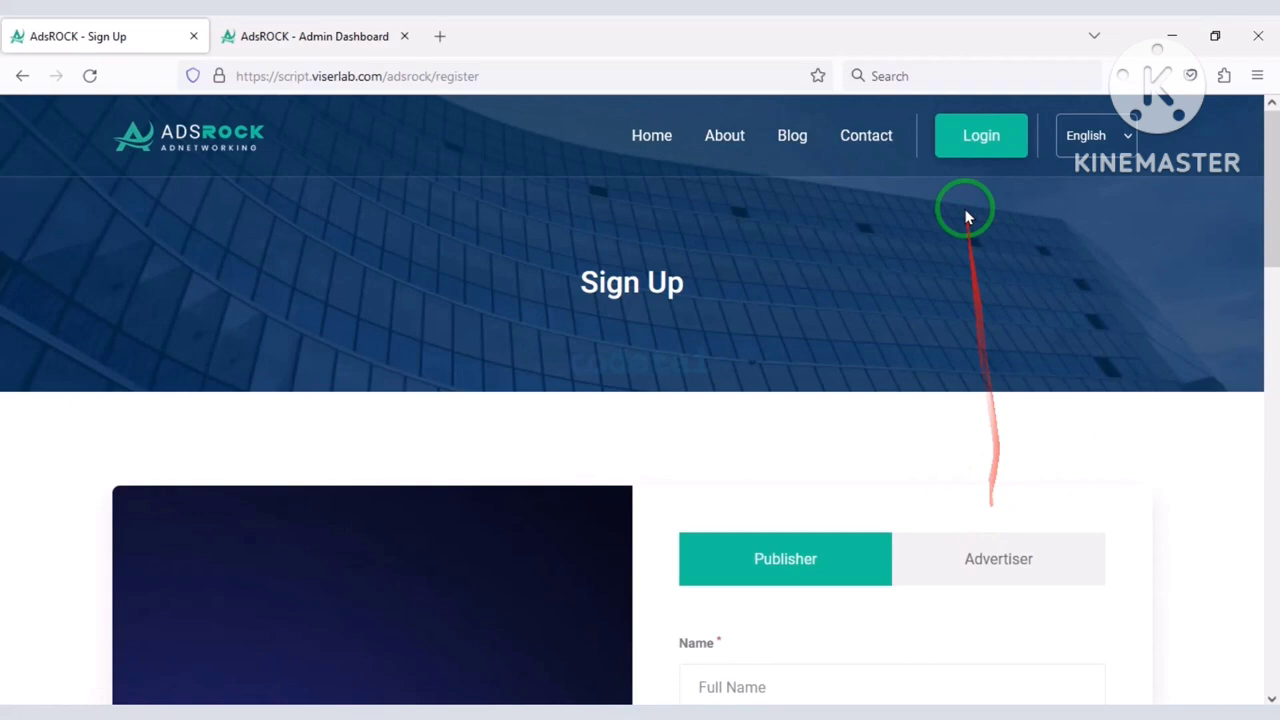
{"action": "left_click", "coordinate": [968, 136]}
Log in as publisher with the saved username, the account password and the verification code.
{"action": "left_click", "coordinate": [800, 402]}
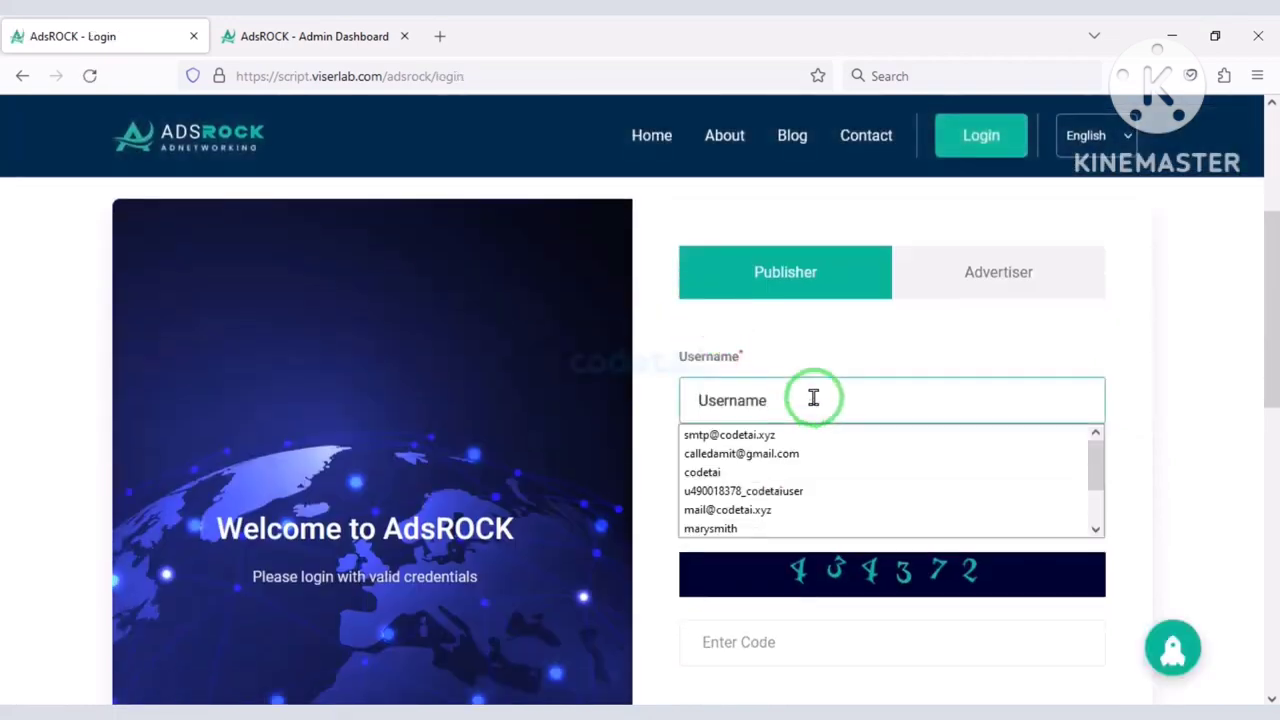
{"action": "type", "text": "ma"}
{"action": "left_click", "coordinate": [777, 434]}
{"action": "scroll", "coordinate": [777, 420], "scroll_direction": "down", "scroll_amount": 2}
{"action": "left_click", "coordinate": [768, 413]}
{"action": "type", "text": "1"}
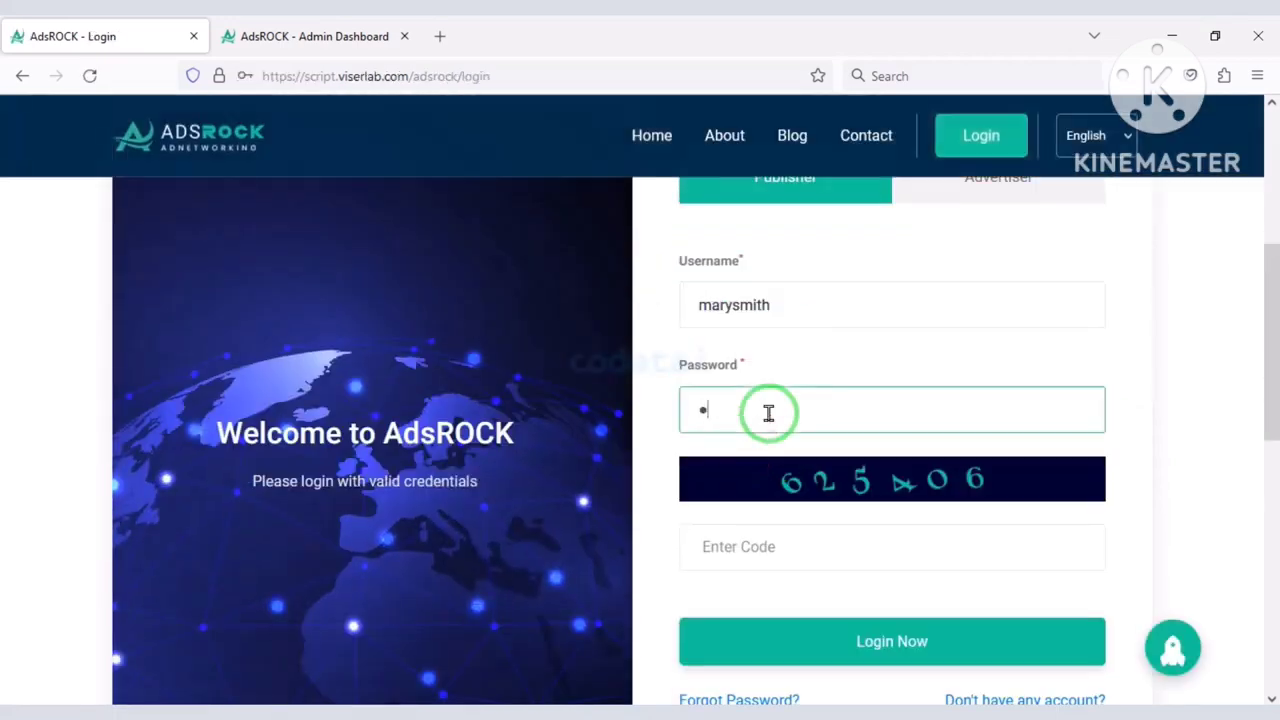
{"action": "scroll", "coordinate": [762, 430], "scroll_direction": "down", "scroll_amount": 1}
{"action": "left_click", "coordinate": [755, 451]}
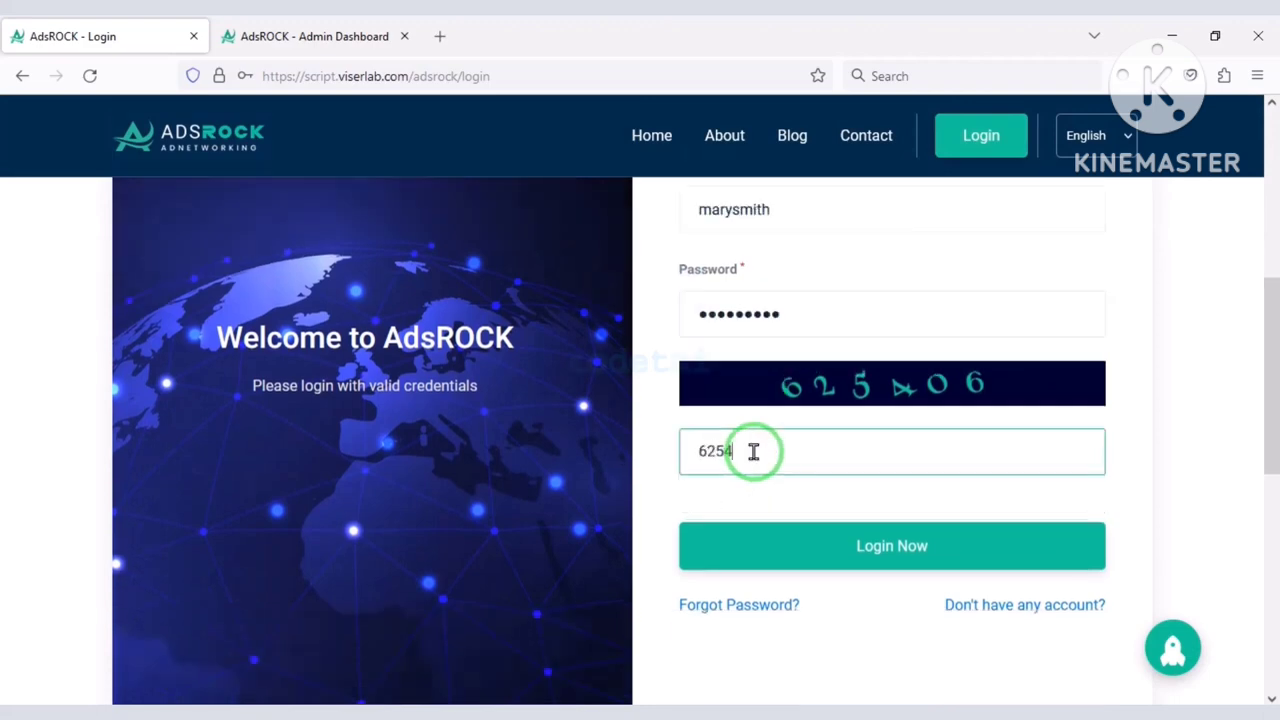
{"action": "type", "text": "625406"}
{"action": "scroll", "coordinate": [800, 480], "scroll_direction": "down", "scroll_amount": 1}
{"action": "left_click", "coordinate": [871, 449]}
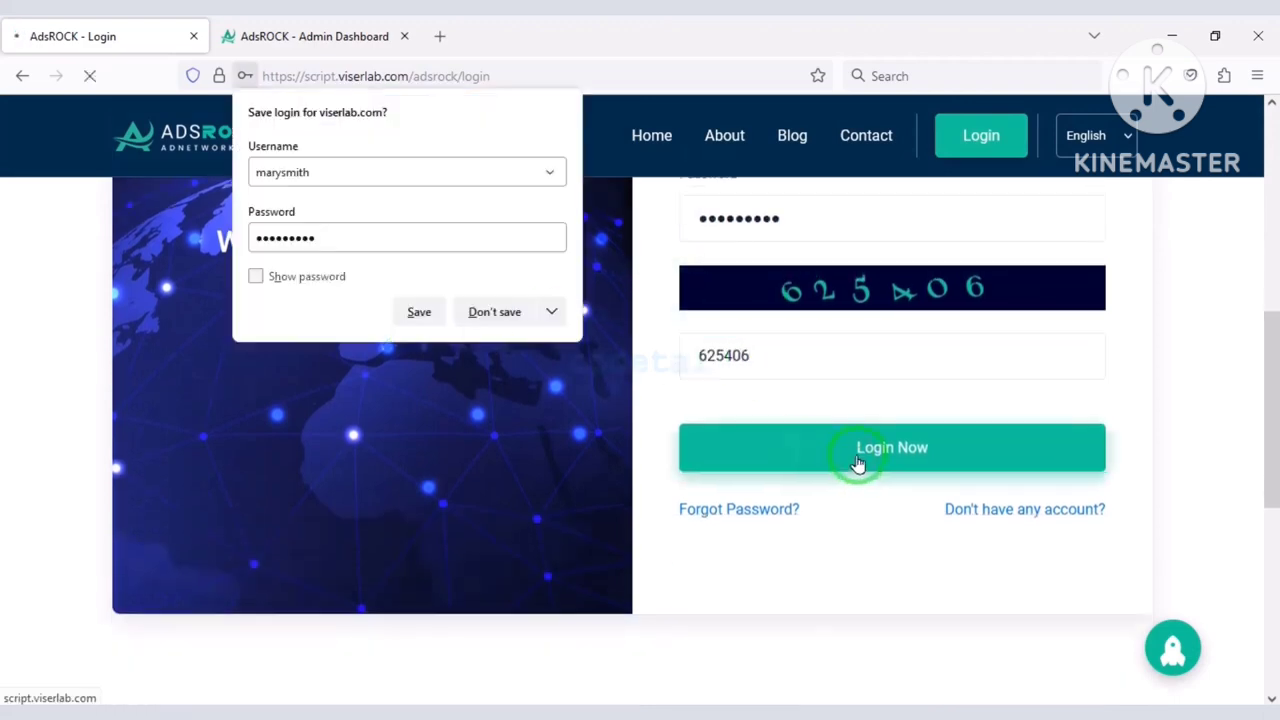
Expand the Withdraw options in the publisher sidebar.
{"action": "scroll", "coordinate": [790, 455], "scroll_direction": "down", "scroll_amount": 3}
{"action": "scroll", "coordinate": [790, 455], "scroll_direction": "down", "scroll_amount": 2}
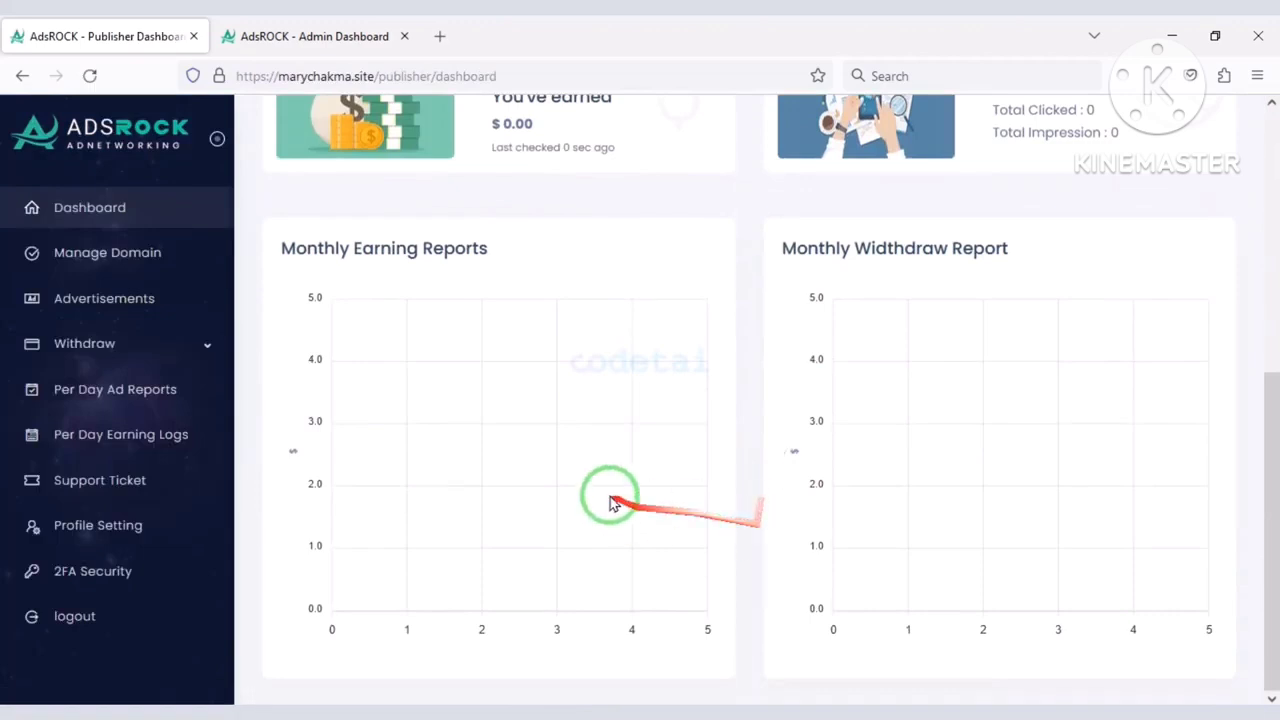
{"action": "scroll", "coordinate": [613, 503], "scroll_direction": "up", "scroll_amount": 5}
{"action": "scroll", "coordinate": [171, 380], "scroll_direction": "down", "scroll_amount": 1}
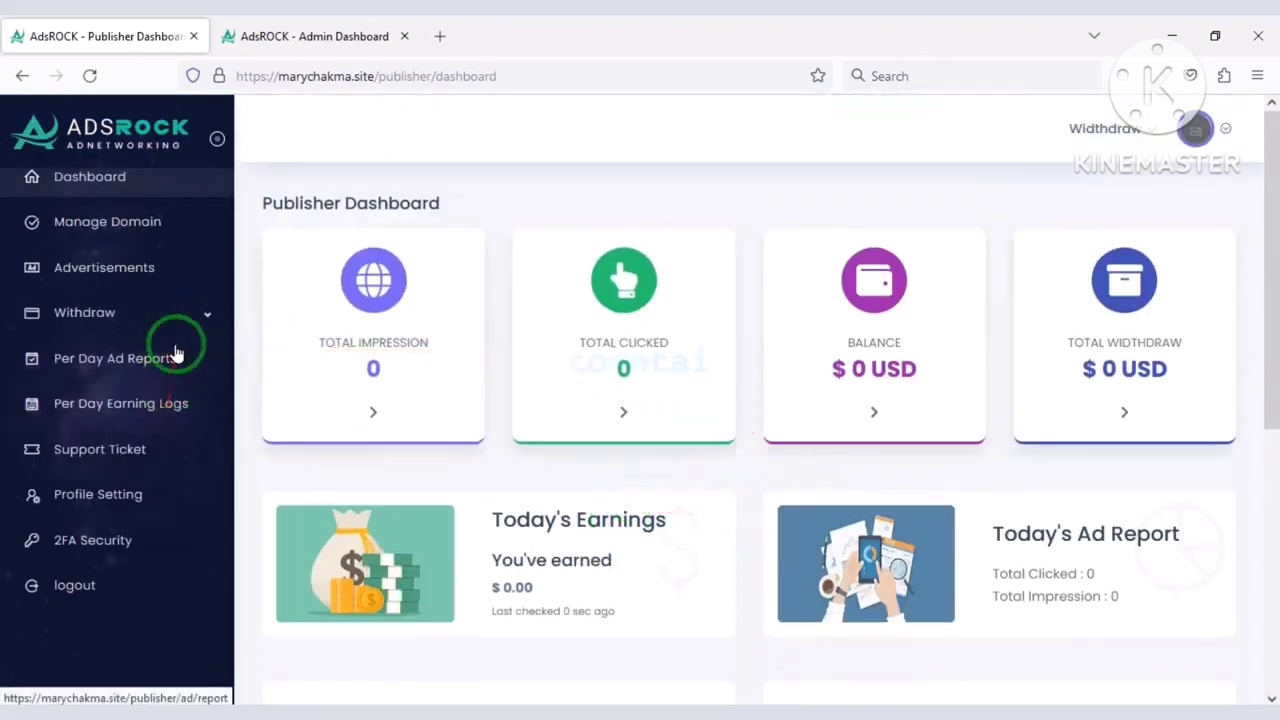
{"action": "left_click", "coordinate": [168, 318]}
{"action": "scroll", "coordinate": [180, 352], "scroll_direction": "up", "scroll_amount": 1}
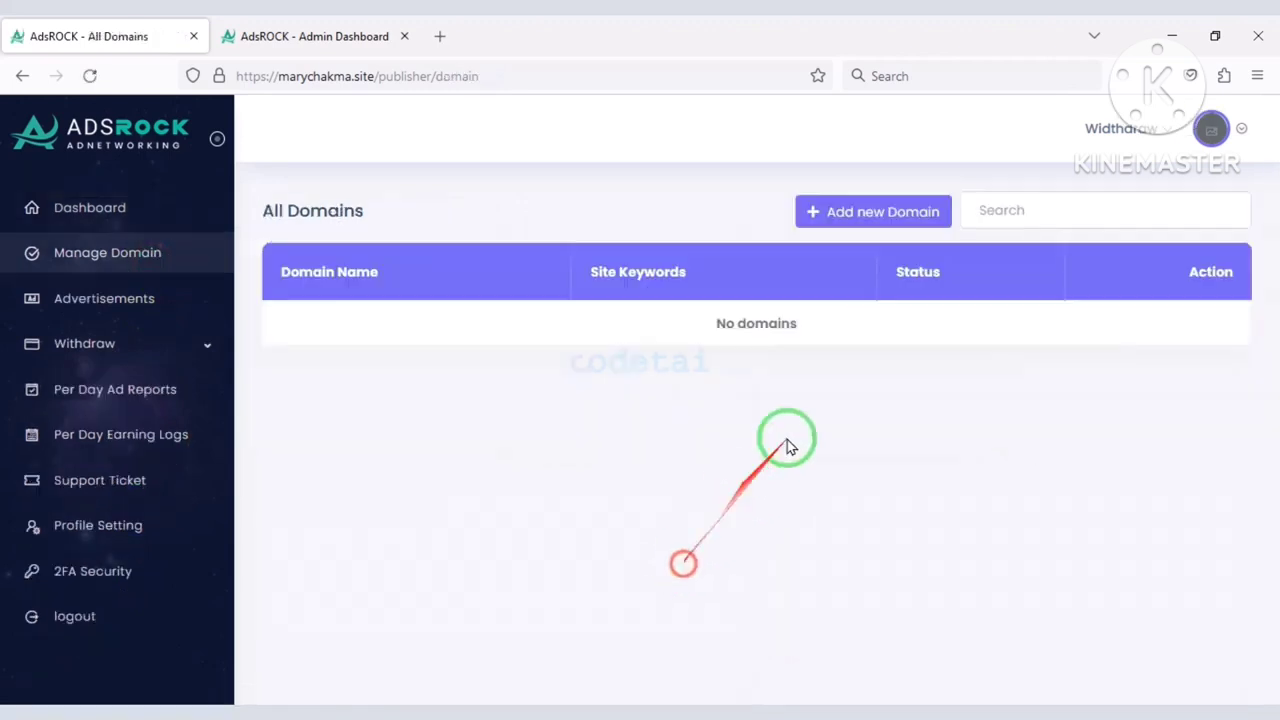
Start a new domain with the 'software' keyword, then close the form without saving.
{"action": "left_click", "coordinate": [840, 212]}
{"action": "left_click", "coordinate": [623, 236]}
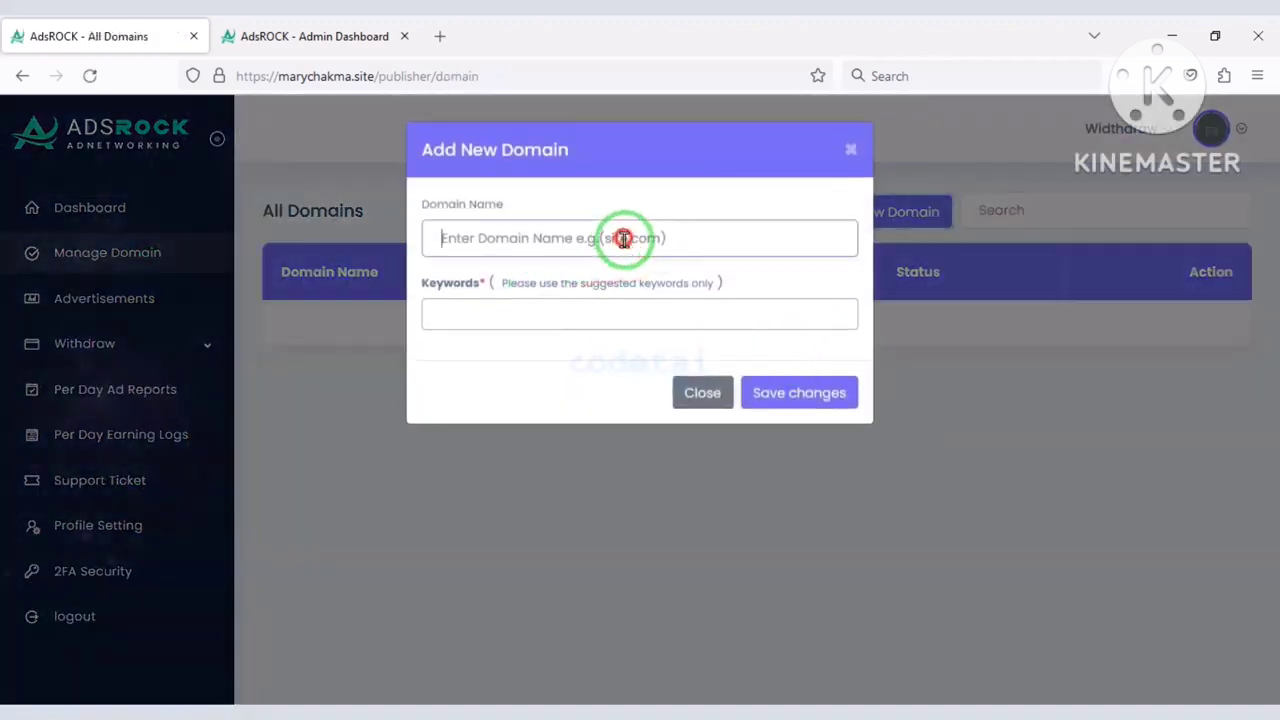
{"action": "left_click", "coordinate": [538, 311]}
{"action": "left_click", "coordinate": [566, 358]}
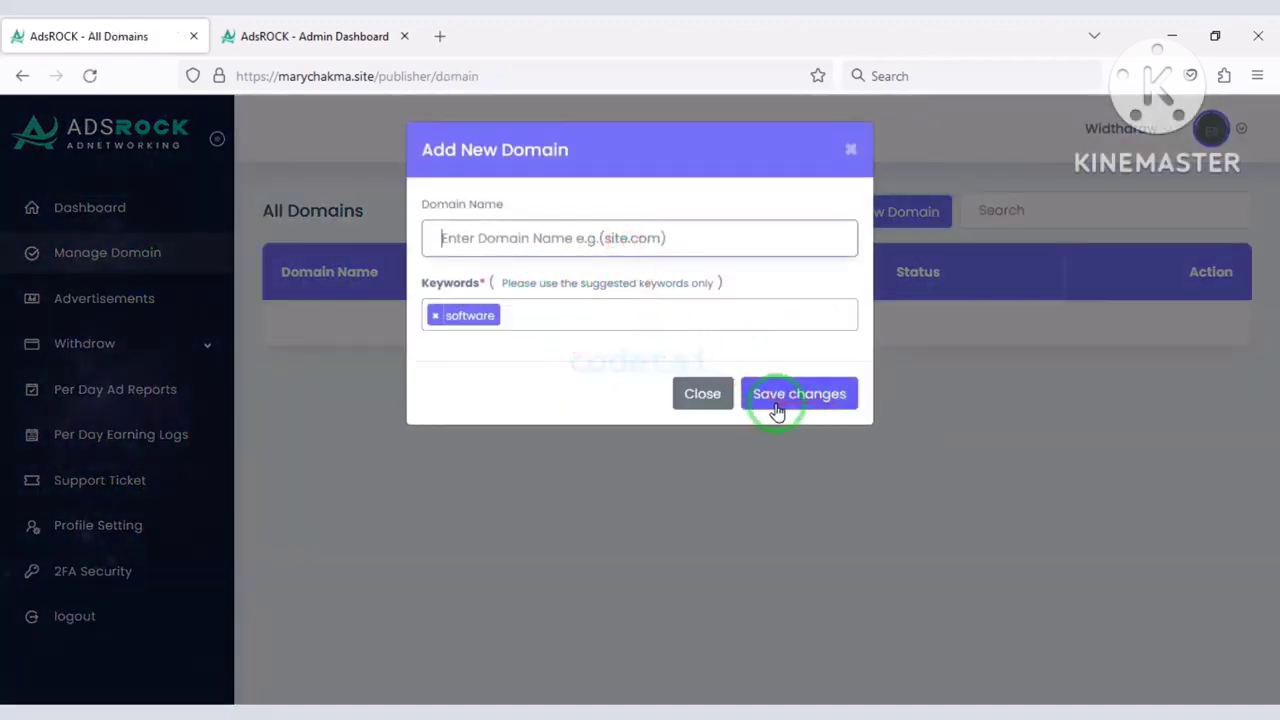
{"action": "left_click", "coordinate": [712, 396]}
Return to the publisher dashboard and expand Withdraw again.
{"action": "left_click", "coordinate": [157, 196]}
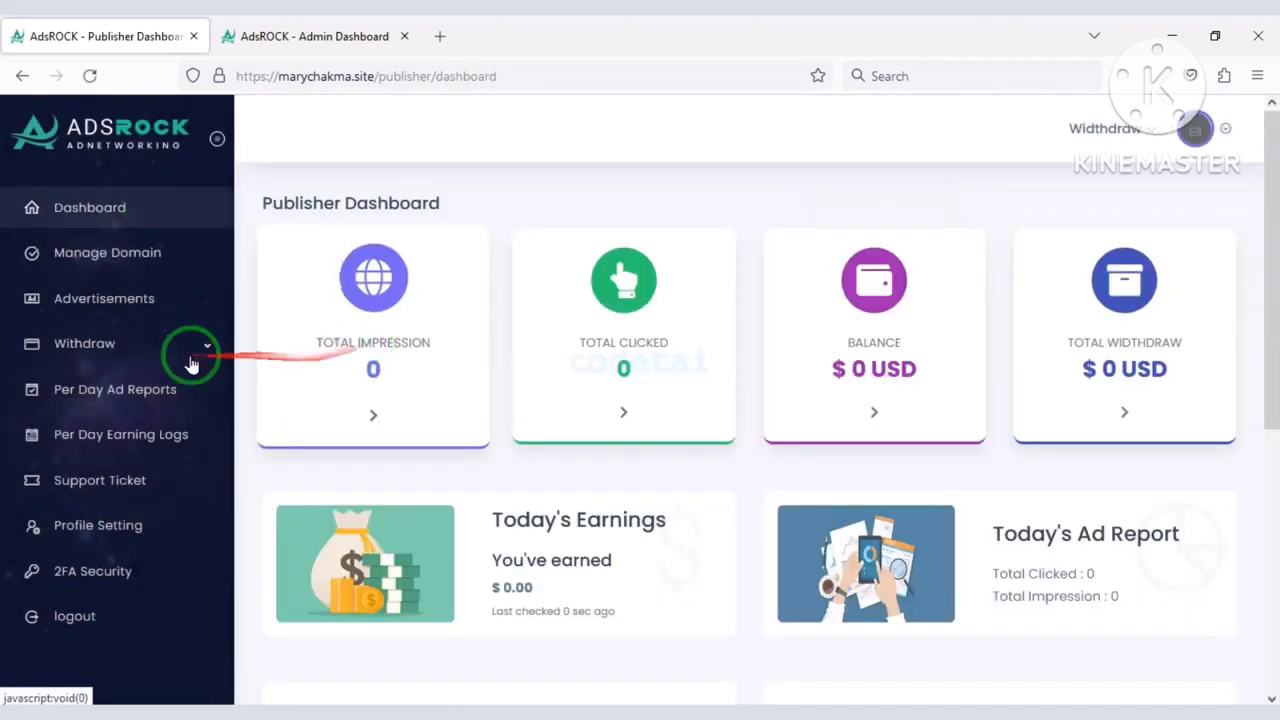
{"action": "left_click", "coordinate": [190, 358]}
{"action": "scroll", "coordinate": [158, 420], "scroll_direction": "down", "scroll_amount": 2}
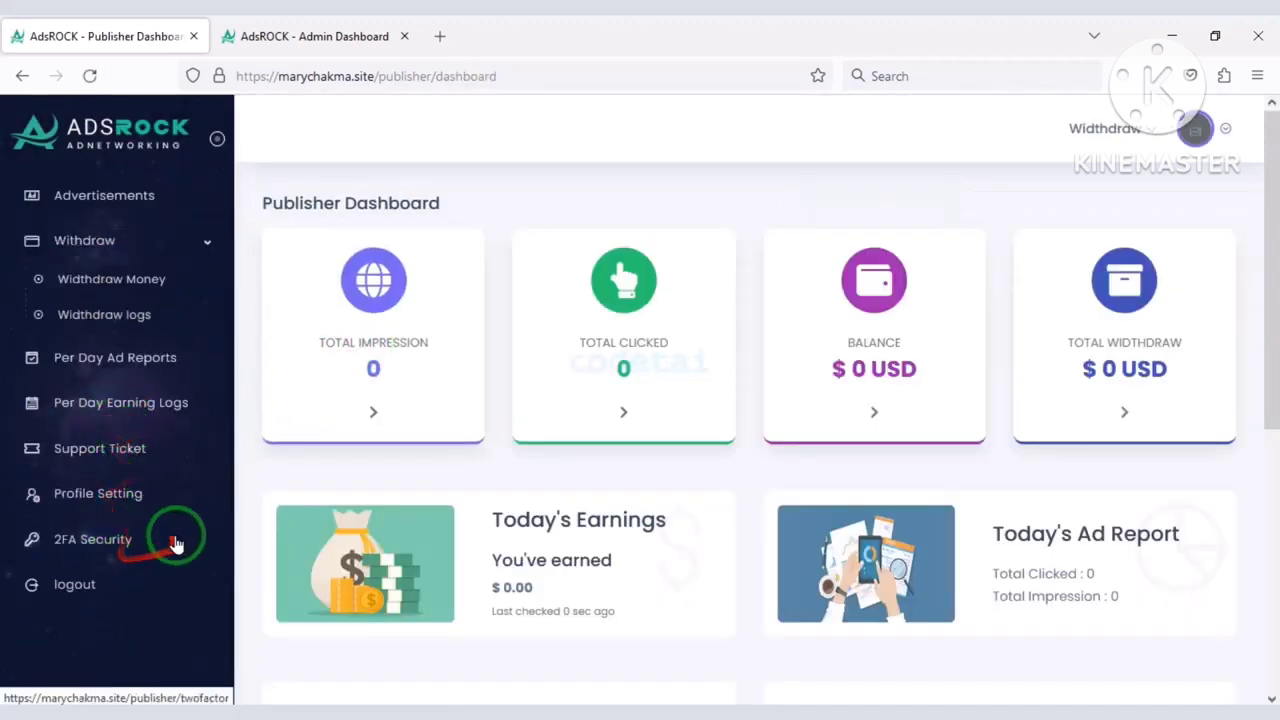
{"action": "scroll", "coordinate": [175, 543], "scroll_direction": "up", "scroll_amount": 2}
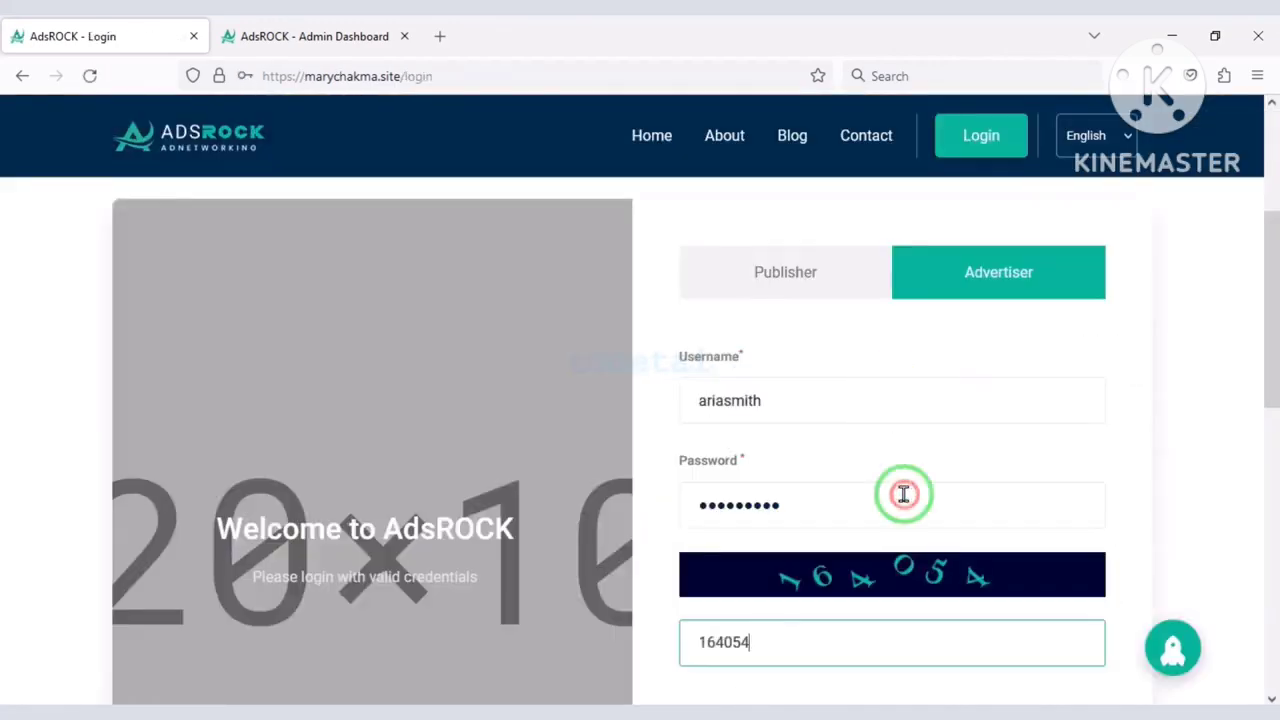
Submit the login for the other demo account.
{"action": "scroll", "coordinate": [900, 490], "scroll_direction": "down", "scroll_amount": 2}
{"action": "left_click", "coordinate": [838, 560]}
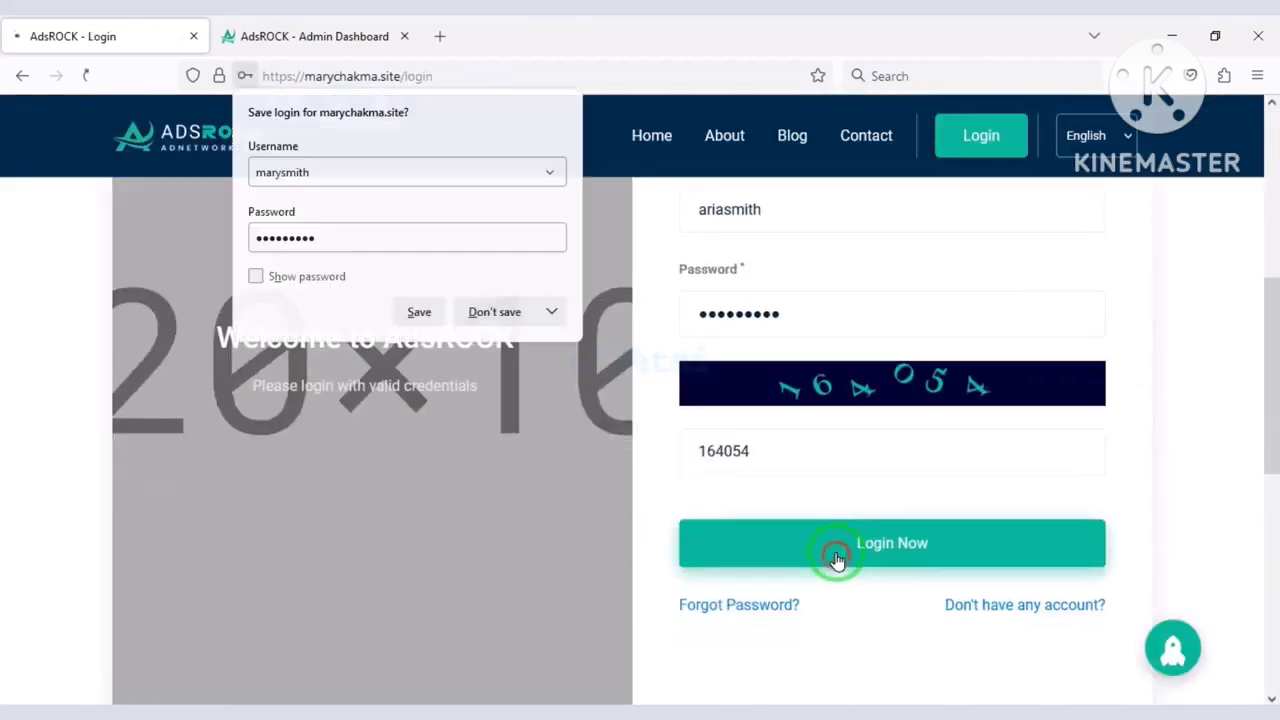
{"action": "scroll", "coordinate": [651, 400], "scroll_direction": "down", "scroll_amount": 8}
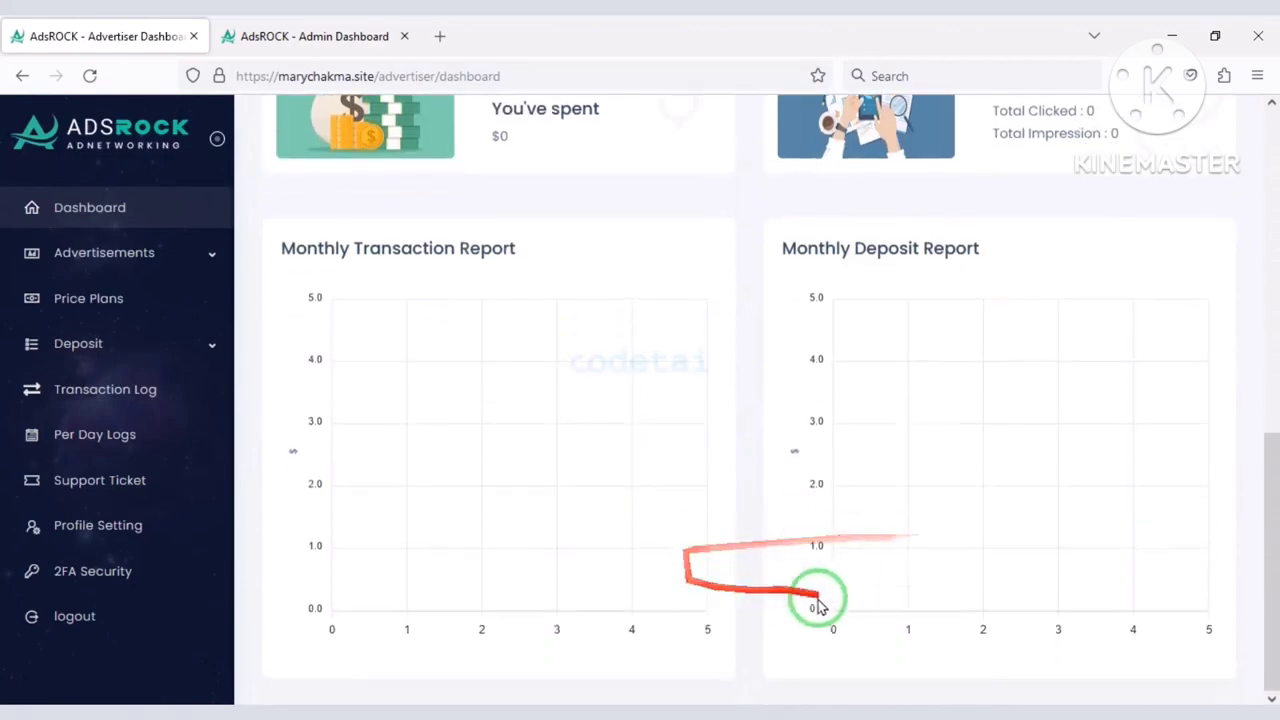
{"action": "scroll", "coordinate": [818, 600], "scroll_direction": "up", "scroll_amount": 8}
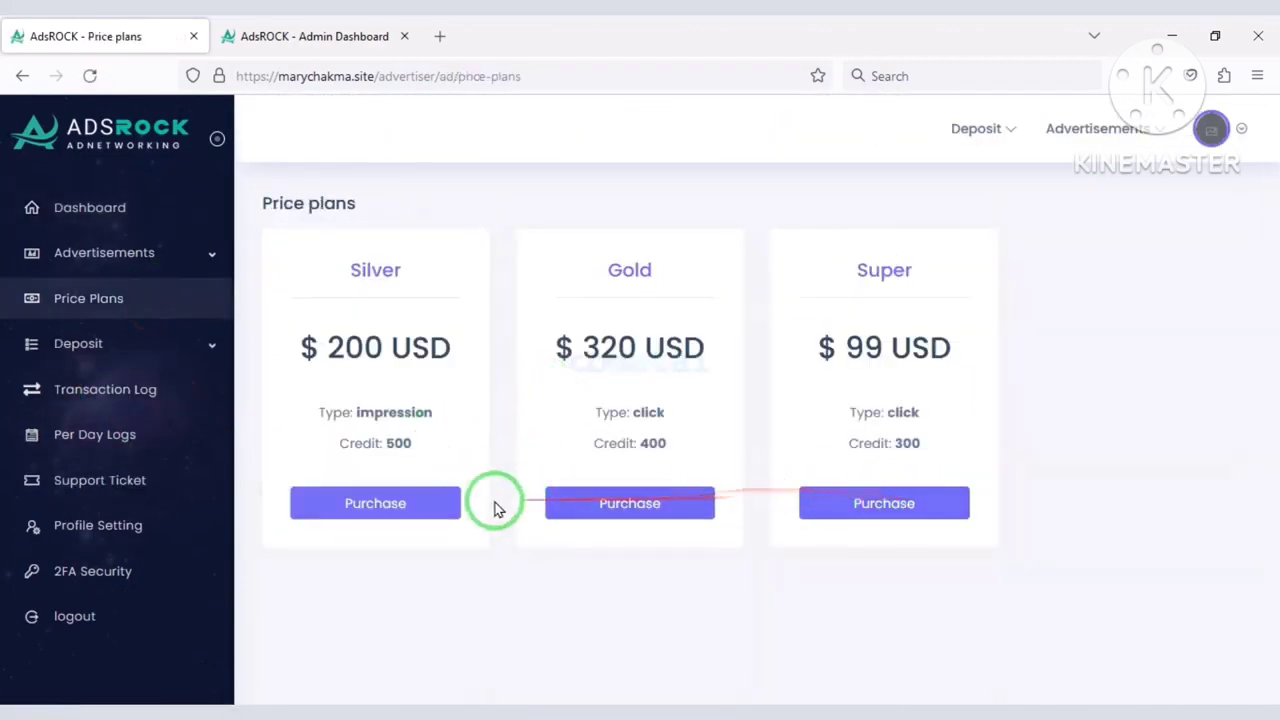
Open the Create Ad page under Advertisements to see the available ad types.
{"action": "left_click", "coordinate": [128, 262]}
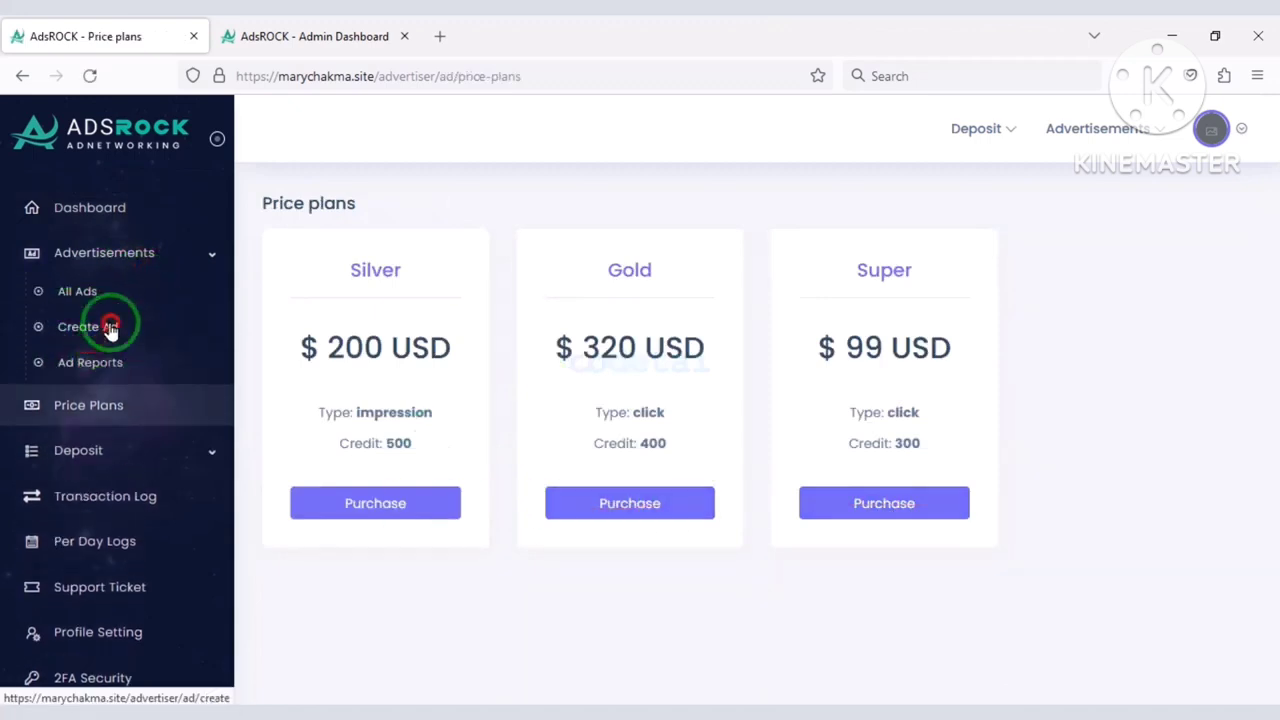
{"action": "left_click", "coordinate": [110, 330]}
{"action": "scroll", "coordinate": [409, 534], "scroll_direction": "down", "scroll_amount": 2}
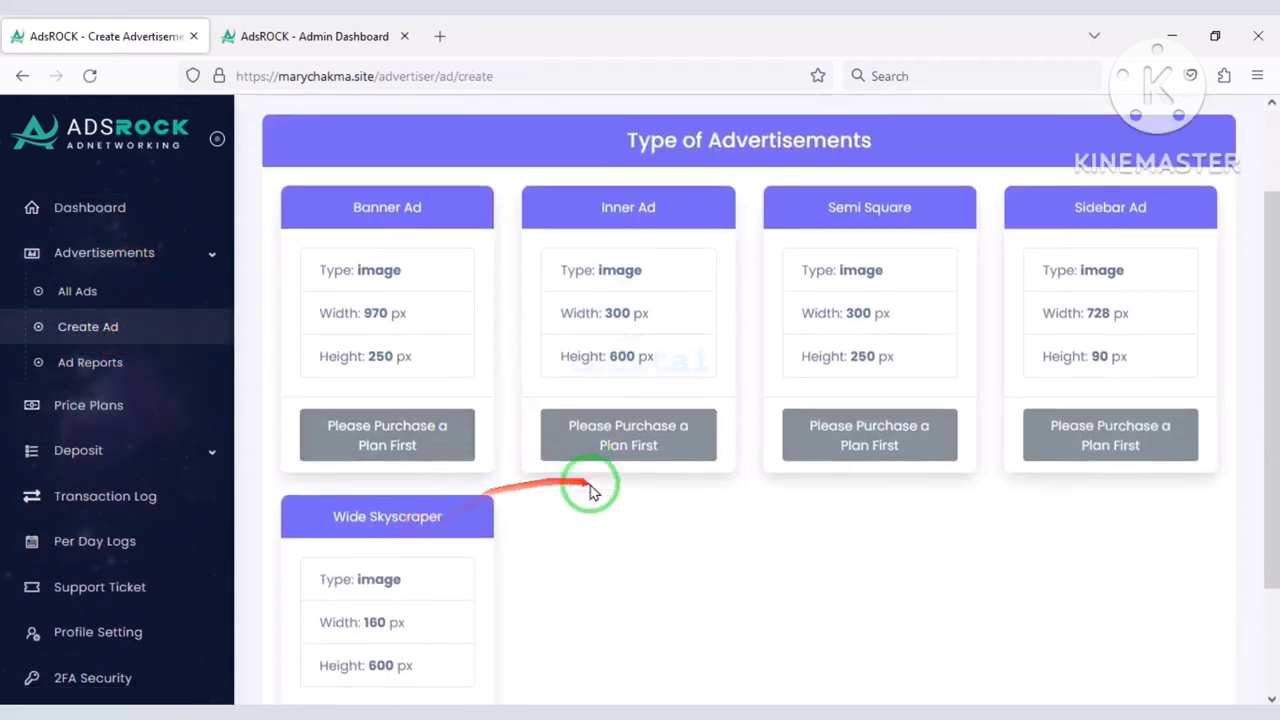
{"action": "scroll", "coordinate": [590, 490], "scroll_direction": "down", "scroll_amount": 2}
Expand the Deposit section, then return to the dashboard.
{"action": "left_click", "coordinate": [128, 452]}
{"action": "scroll", "coordinate": [122, 510], "scroll_direction": "down", "scroll_amount": 2}
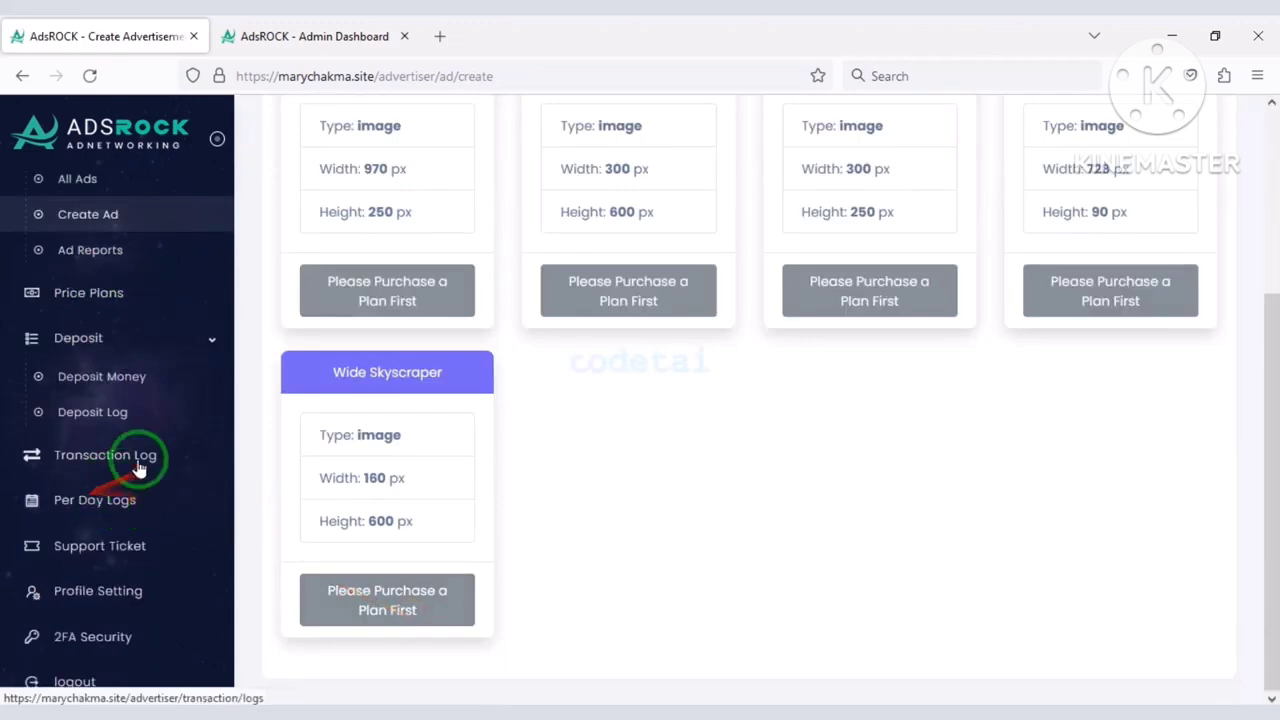
{"action": "scroll", "coordinate": [130, 510], "scroll_direction": "down", "scroll_amount": 2}
{"action": "scroll", "coordinate": [115, 400], "scroll_direction": "up", "scroll_amount": 4}
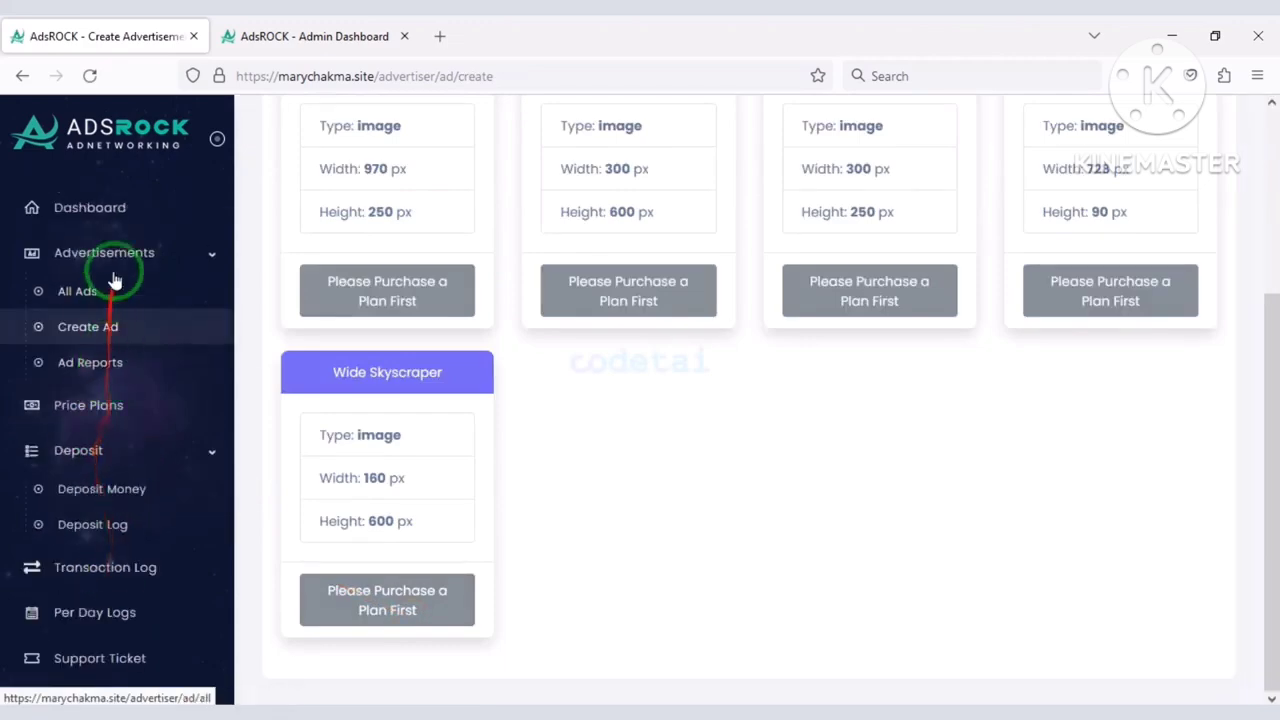
{"action": "left_click", "coordinate": [100, 210]}
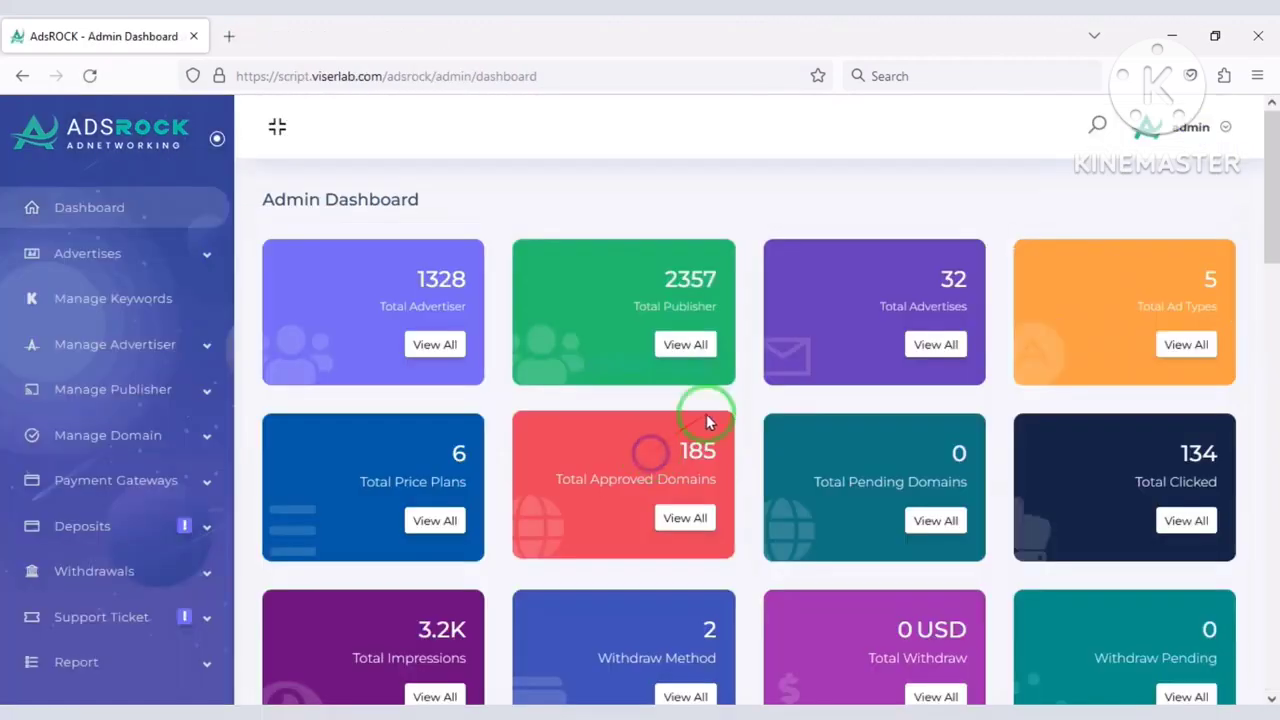
Scroll through the admin dashboard statistics and sidebar settings sections.
{"action": "scroll", "coordinate": [680, 443], "scroll_direction": "down", "scroll_amount": 5}
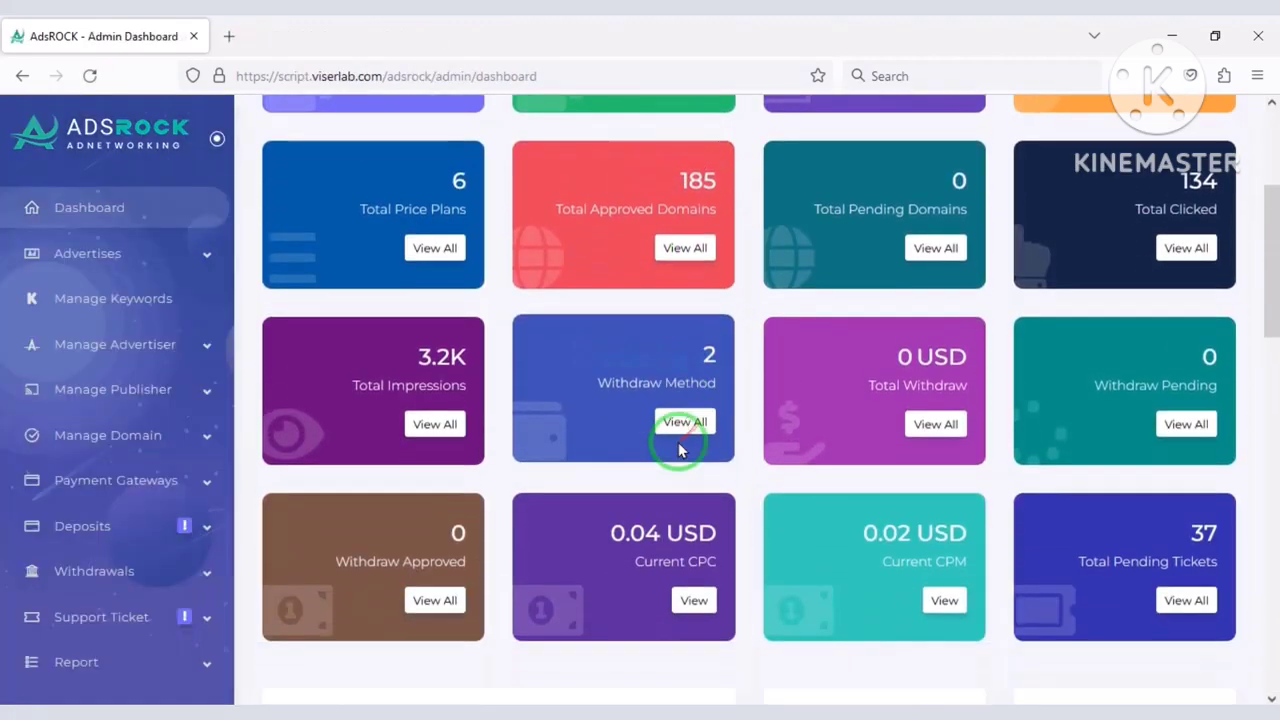
{"action": "scroll", "coordinate": [614, 497], "scroll_direction": "down", "scroll_amount": 10}
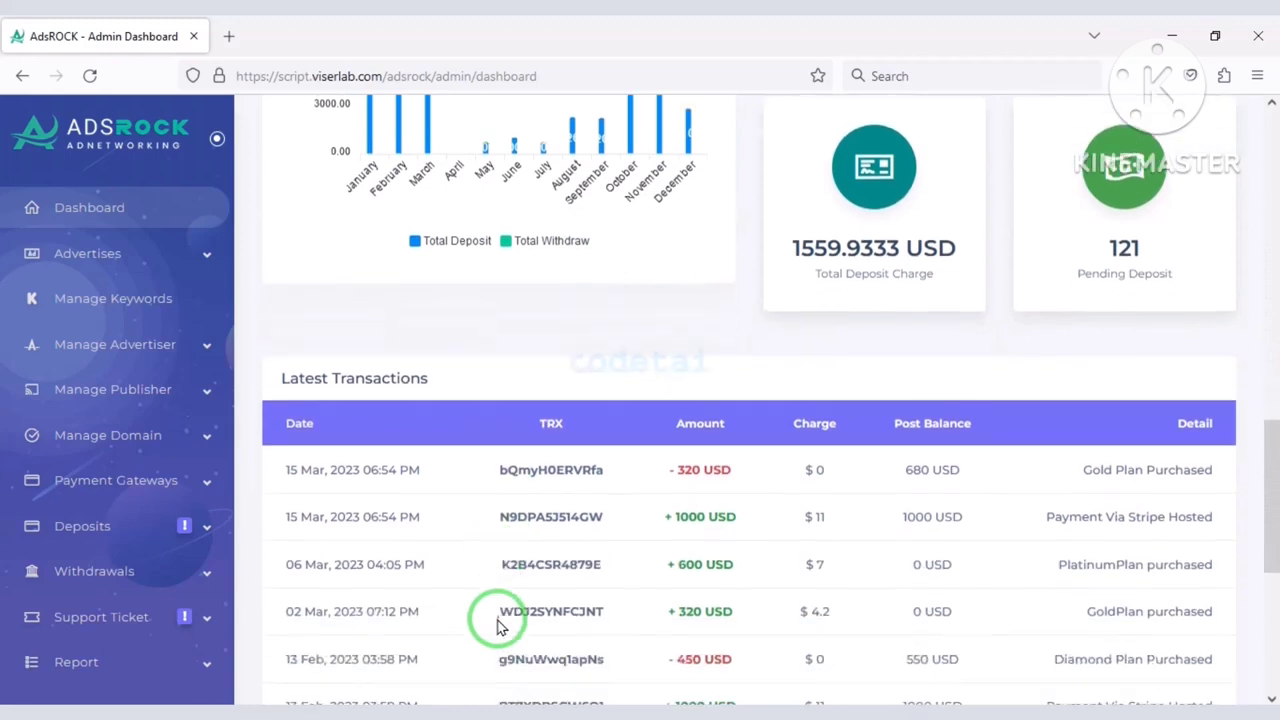
{"action": "scroll", "coordinate": [771, 586], "scroll_direction": "down", "scroll_amount": 1}
{"action": "scroll", "coordinate": [751, 597], "scroll_direction": "up", "scroll_amount": 15}
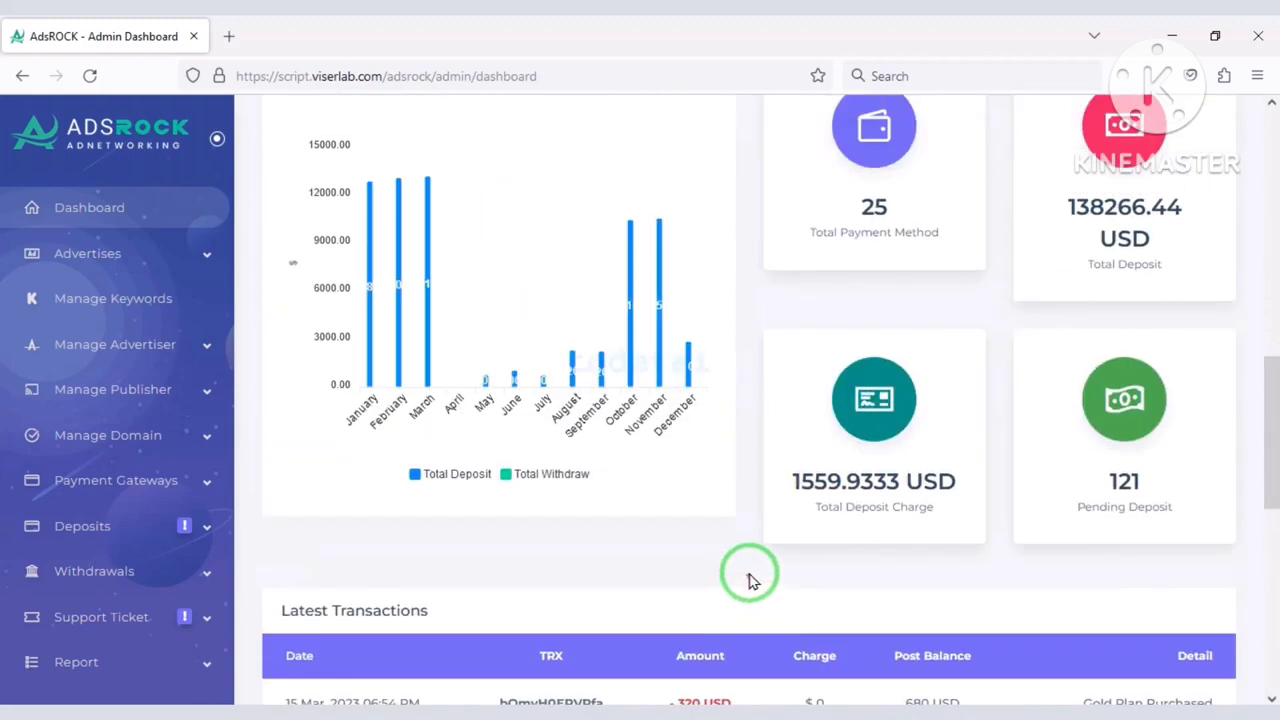
{"action": "scroll", "coordinate": [106, 429], "scroll_direction": "down", "scroll_amount": 5}
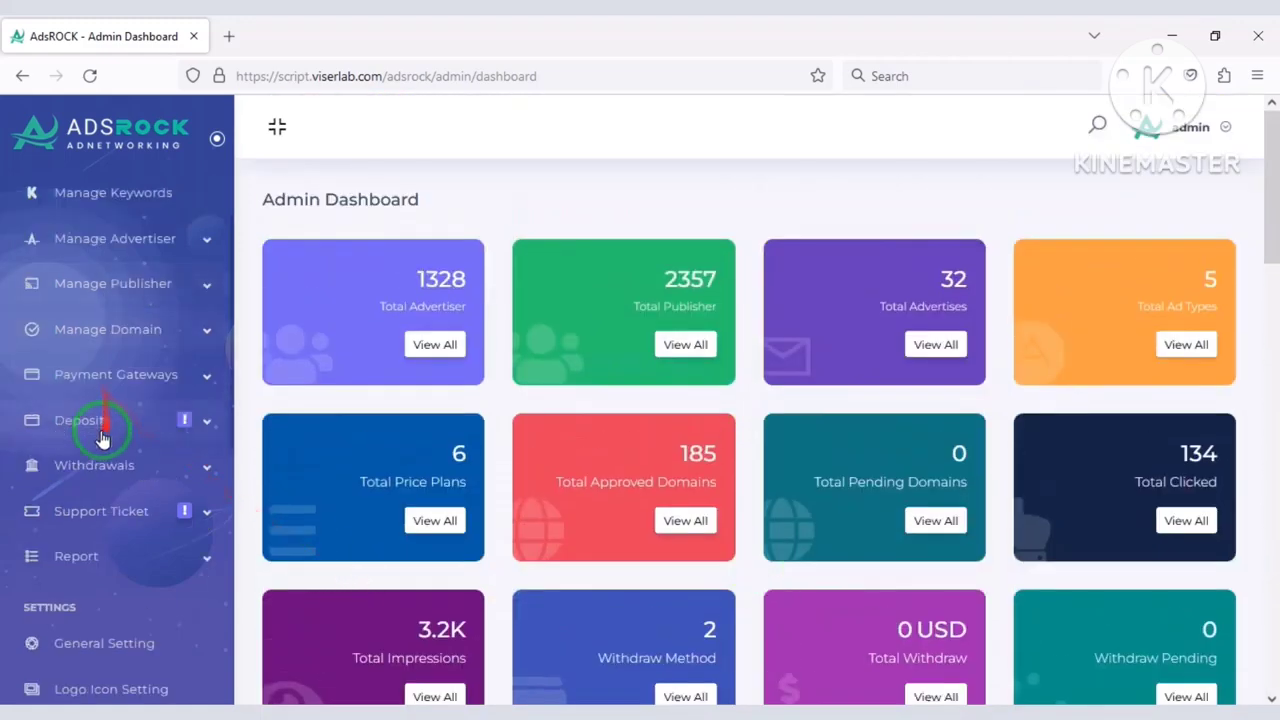
{"action": "scroll", "coordinate": [202, 612], "scroll_direction": "down", "scroll_amount": 1}
{"action": "scroll", "coordinate": [120, 614], "scroll_direction": "up", "scroll_amount": 5}
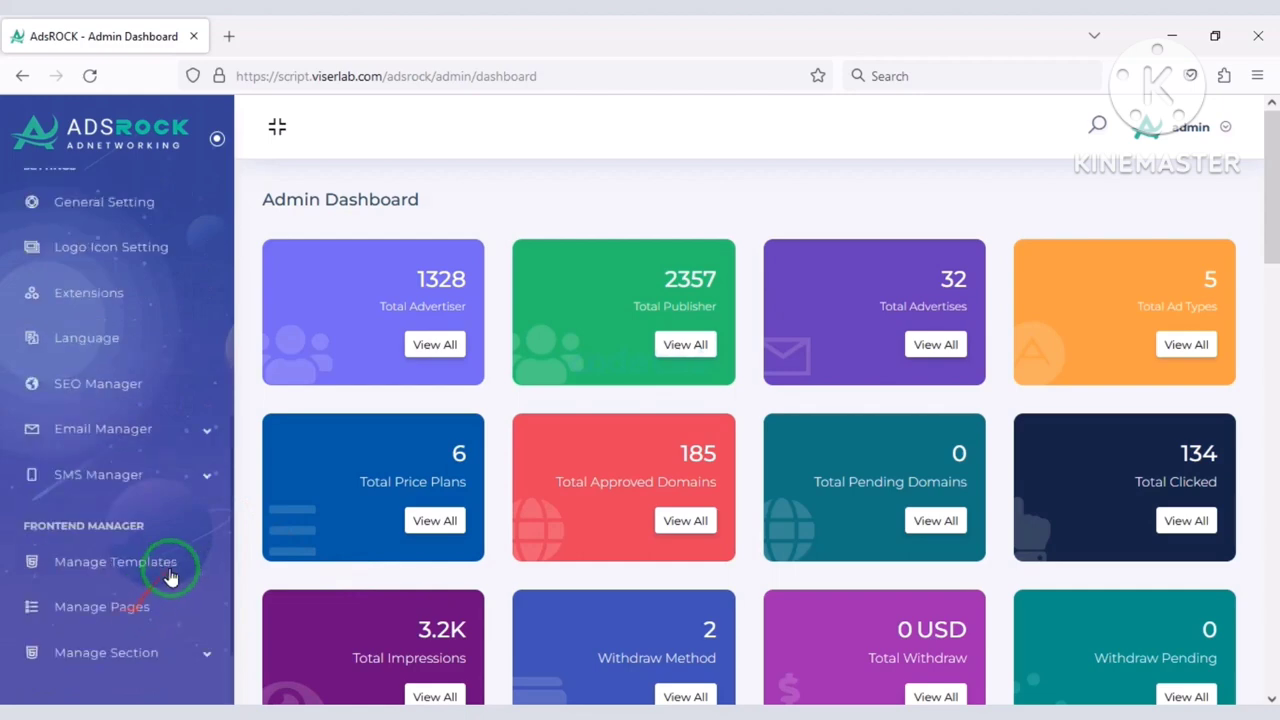
{"action": "scroll", "coordinate": [150, 537], "scroll_direction": "up", "scroll_amount": 2}
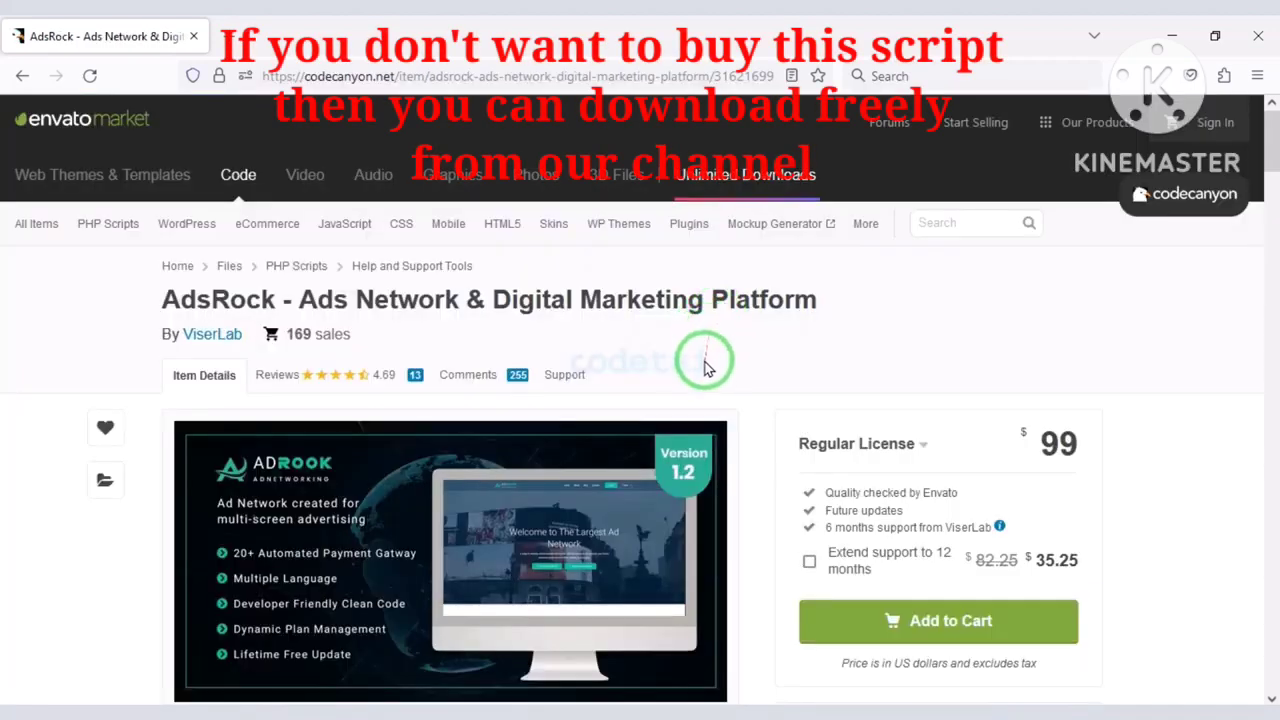
{"action": "scroll", "coordinate": [705, 368], "scroll_direction": "down", "scroll_amount": 2}
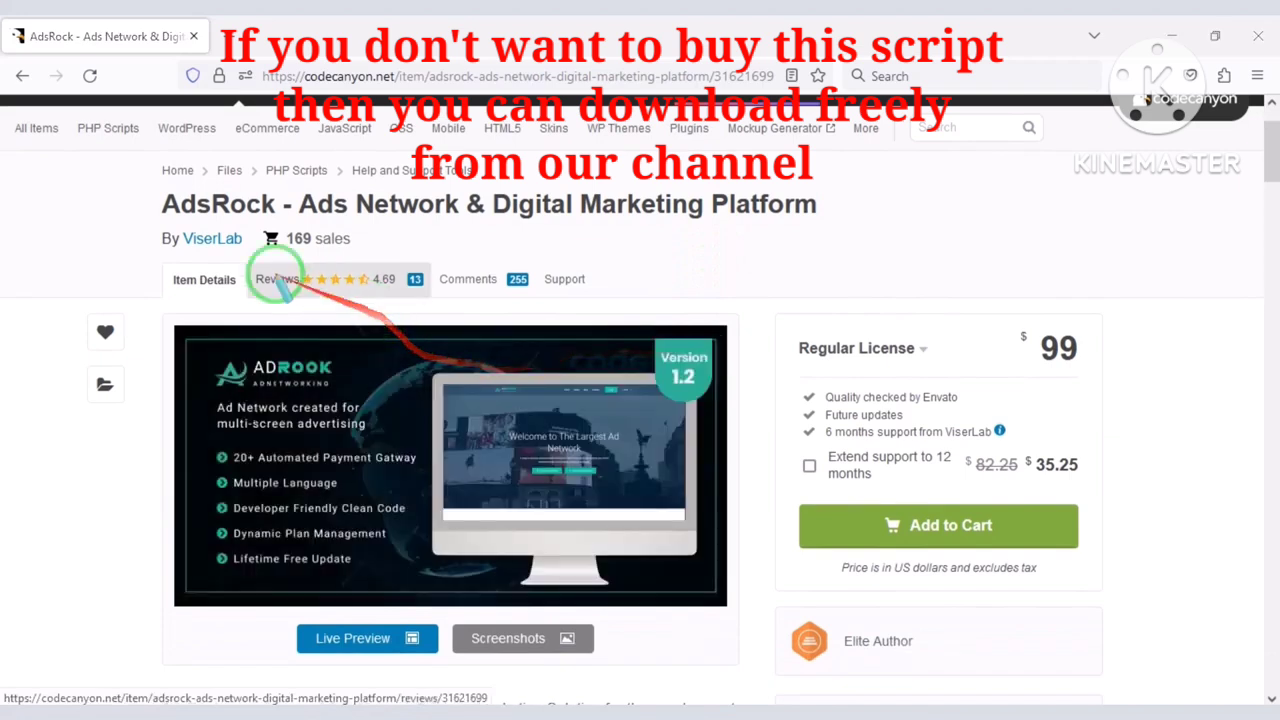
{"action": "mouse_move", "coordinate": [236, 208]}
{"action": "left_mouse_down"}
{"action": "mouse_move", "coordinate": [686, 248]}
{"action": "mouse_move", "coordinate": [820, 224]}
{"action": "mouse_move", "coordinate": [758, 318]}
{"action": "left_mouse_up"}
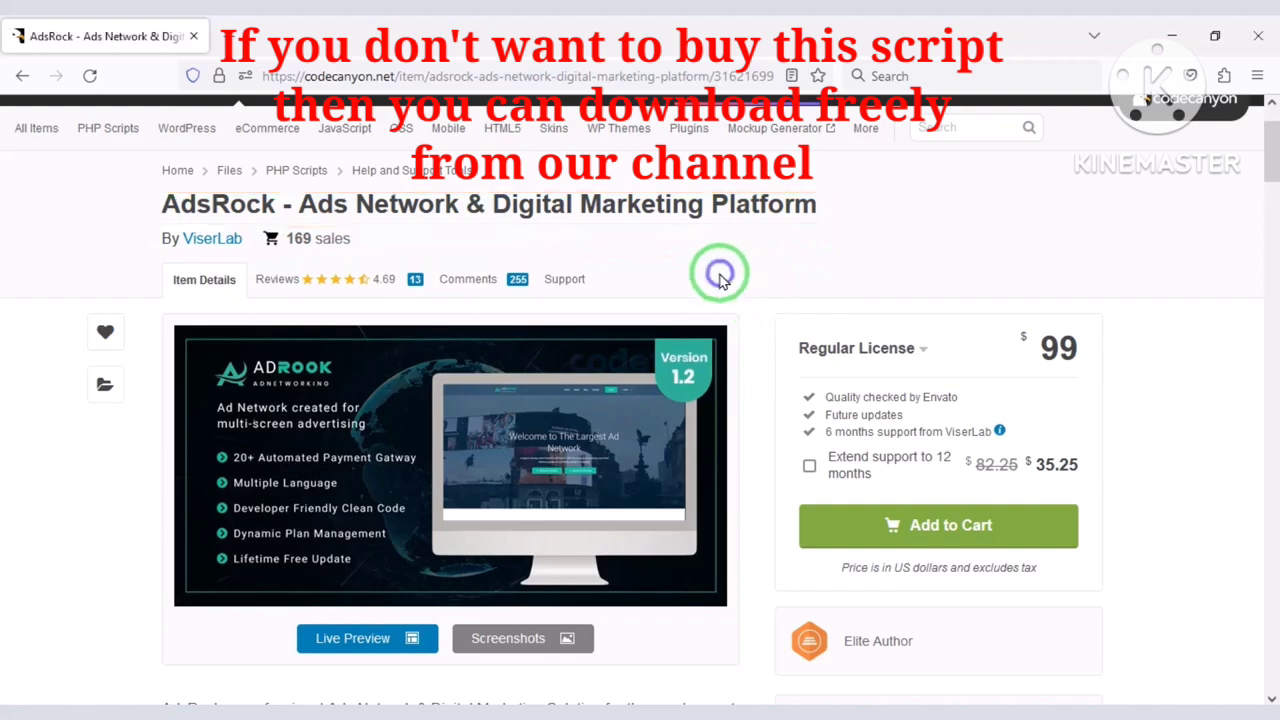
{"action": "scroll", "coordinate": [716, 285], "scroll_direction": "down", "scroll_amount": 2}
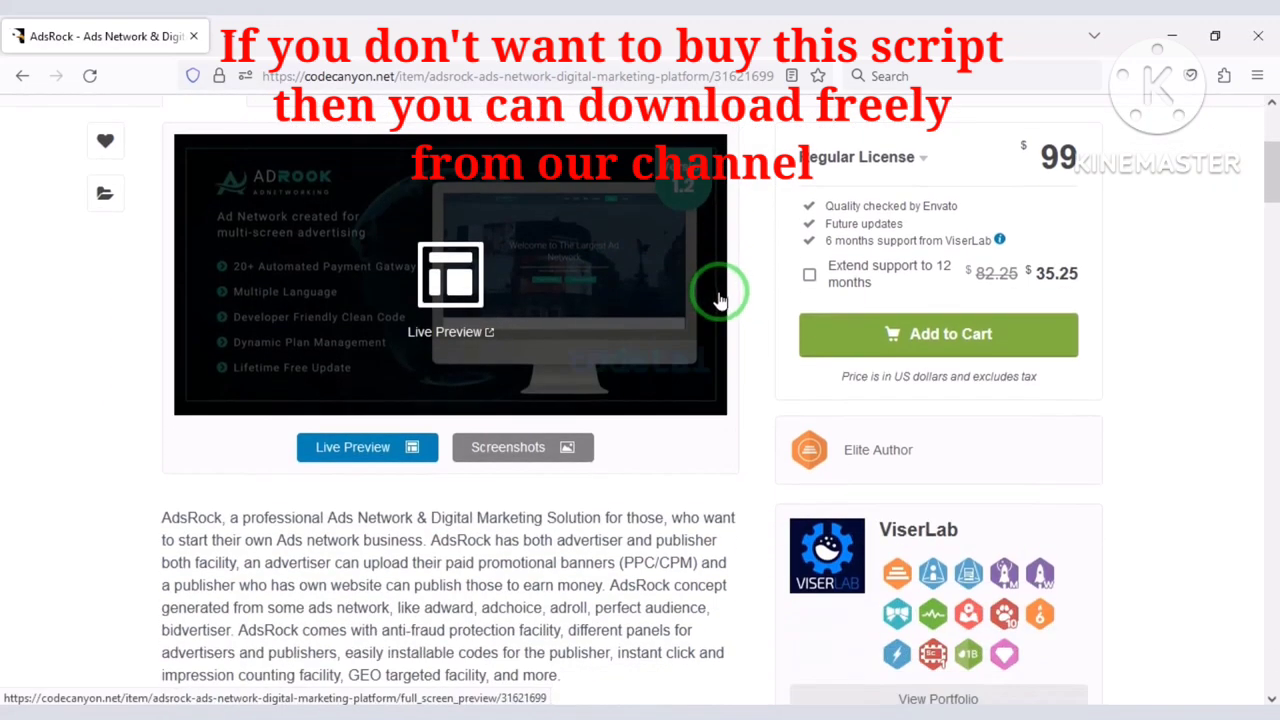
{"action": "scroll", "coordinate": [737, 334], "scroll_direction": "down", "scroll_amount": 2}
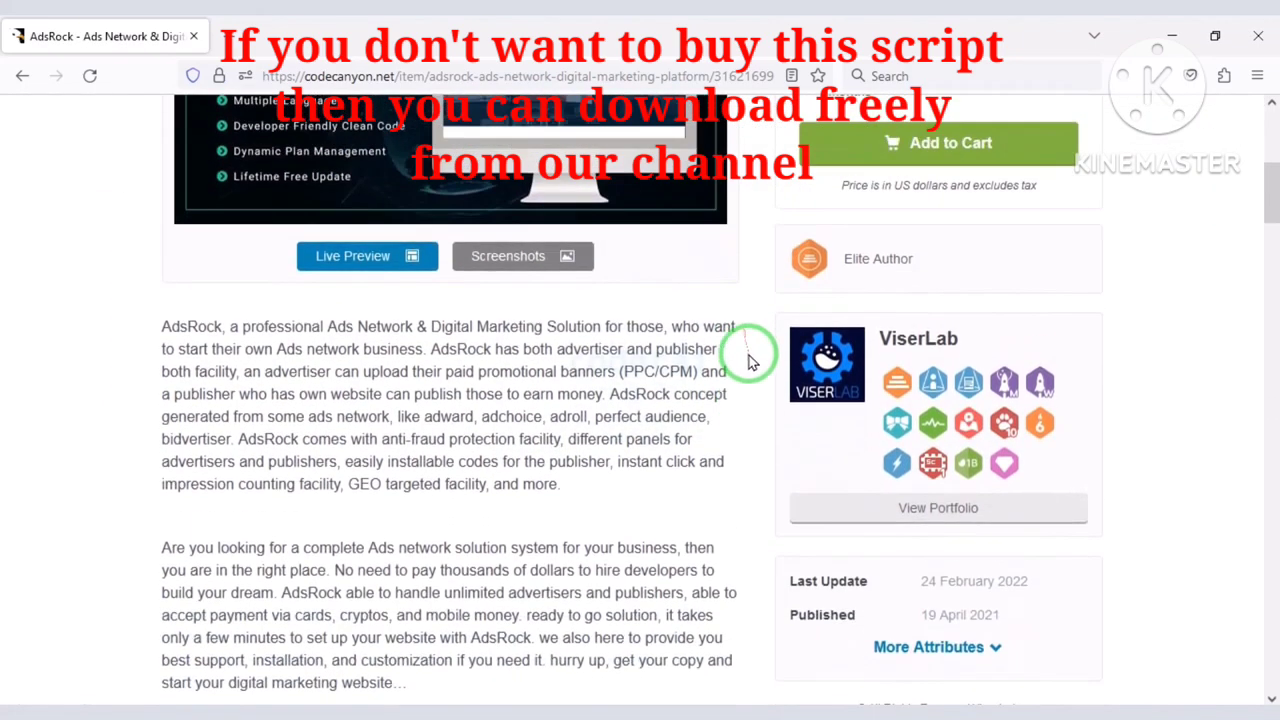
{"action": "scroll", "coordinate": [748, 352], "scroll_direction": "down", "scroll_amount": 3}
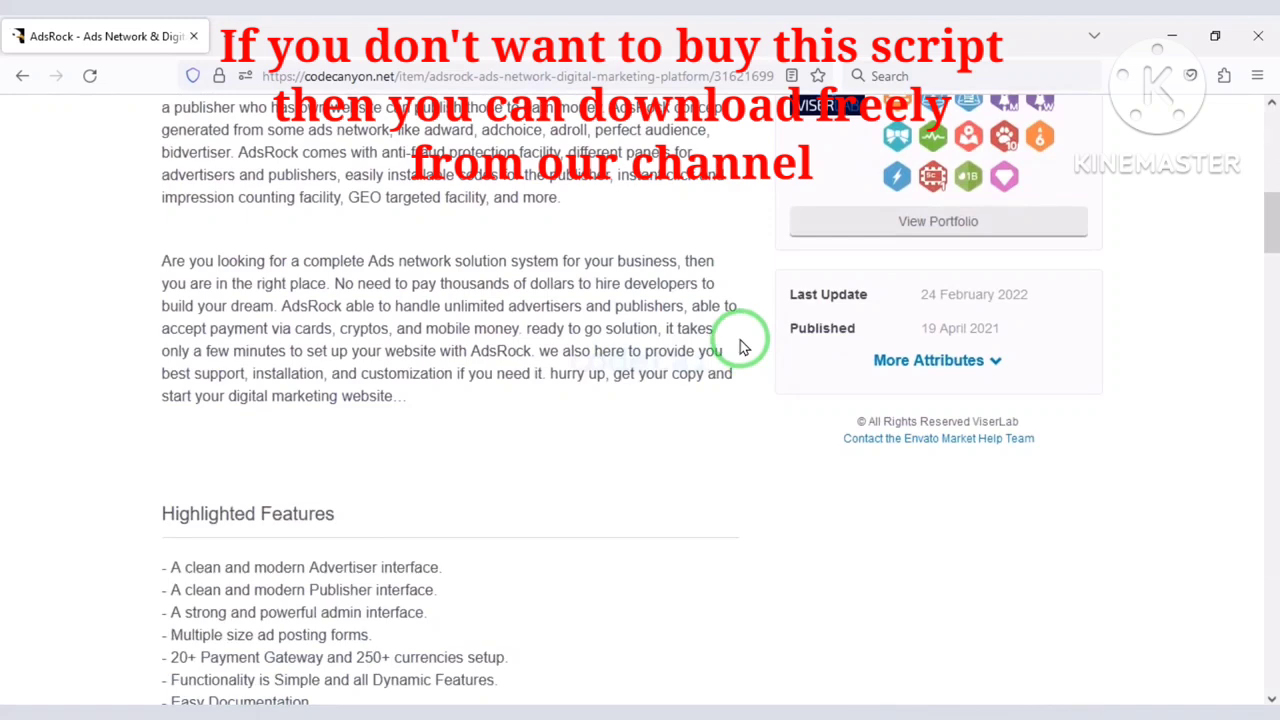
{"action": "scroll", "coordinate": [740, 350], "scroll_direction": "down", "scroll_amount": 5}
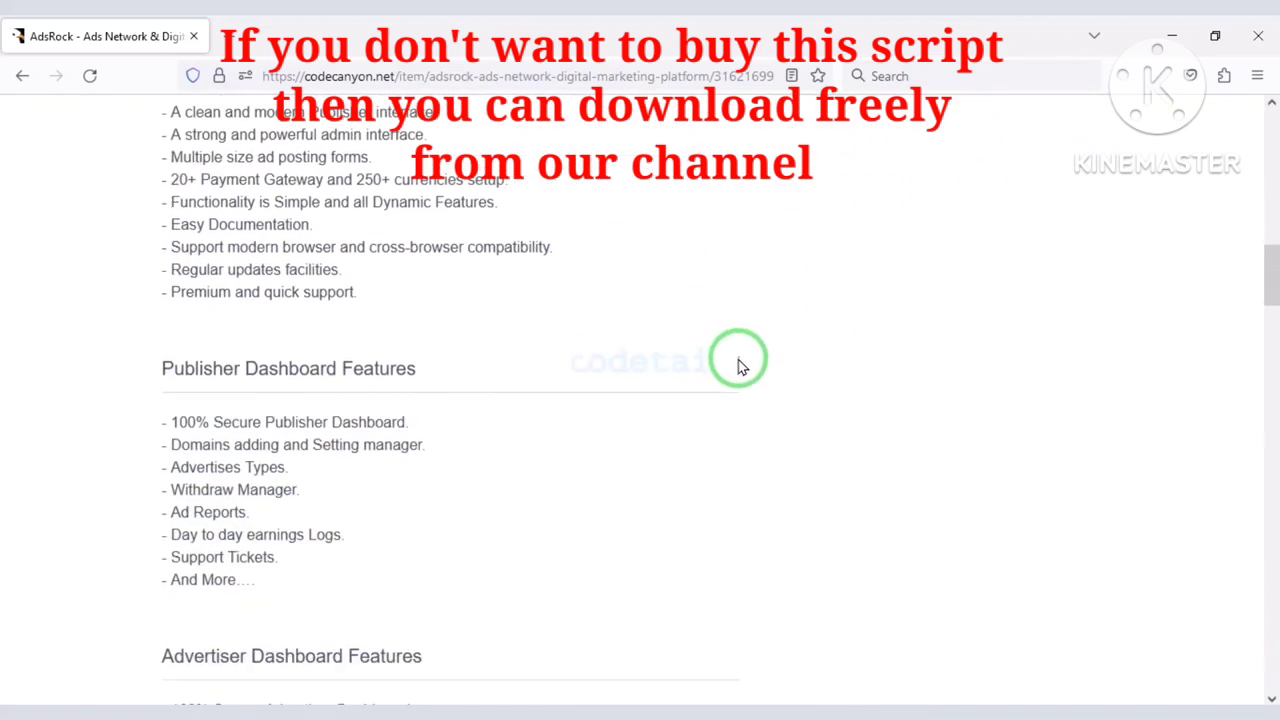
{"action": "scroll", "coordinate": [741, 366], "scroll_direction": "down", "scroll_amount": 3}
{"action": "scroll", "coordinate": [738, 362], "scroll_direction": "down", "scroll_amount": 2}
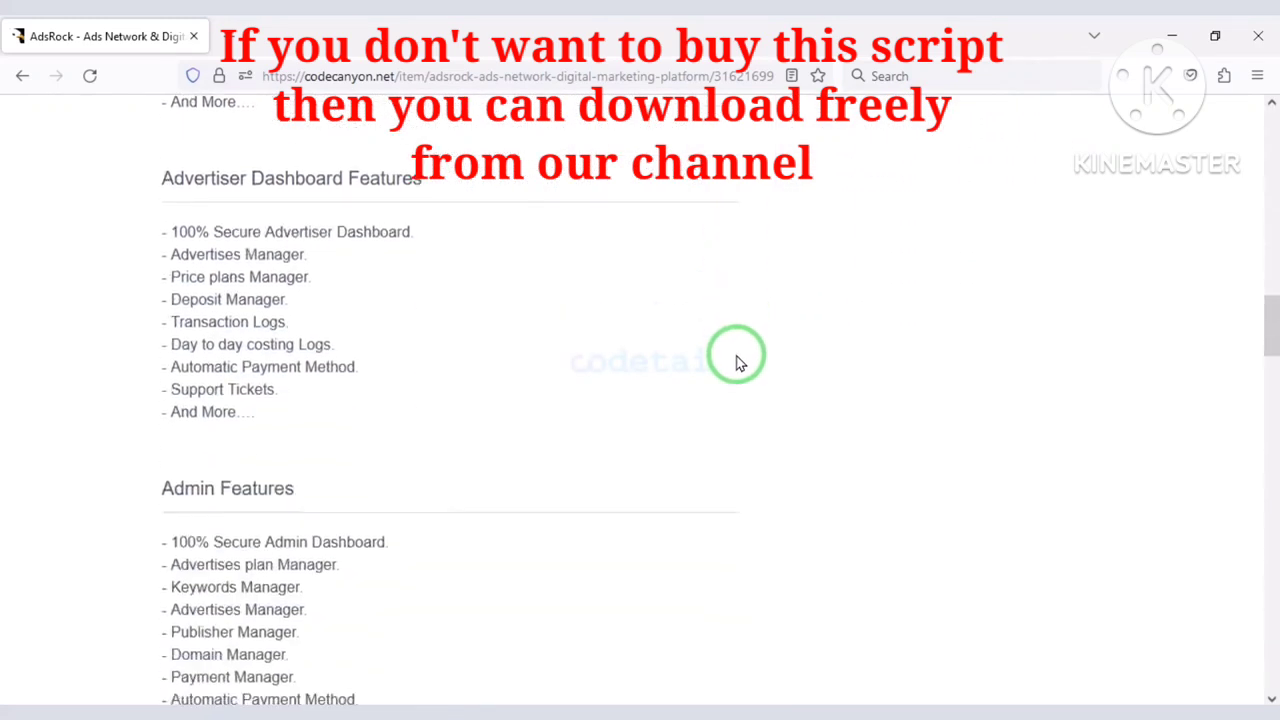
{"action": "scroll", "coordinate": [740, 361], "scroll_direction": "down", "scroll_amount": 2}
{"action": "scroll", "coordinate": [741, 360], "scroll_direction": "down", "scroll_amount": 2}
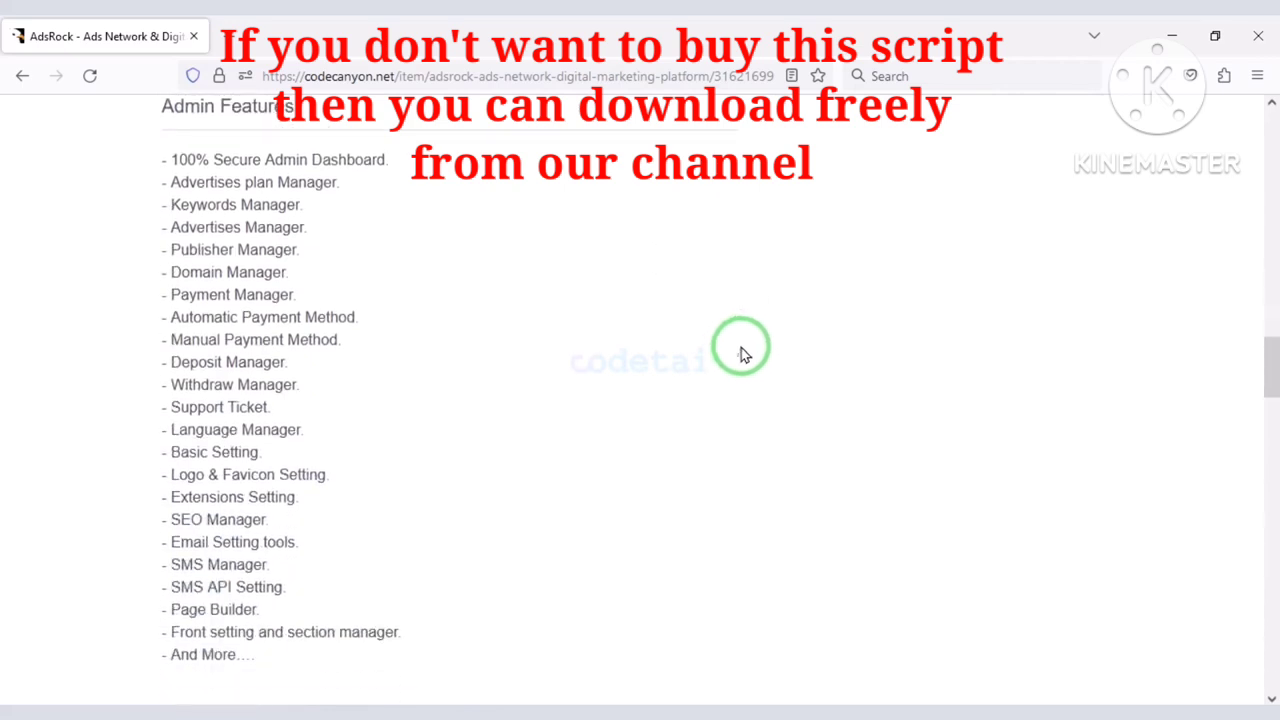
{"action": "scroll", "coordinate": [741, 358], "scroll_direction": "down", "scroll_amount": 3}
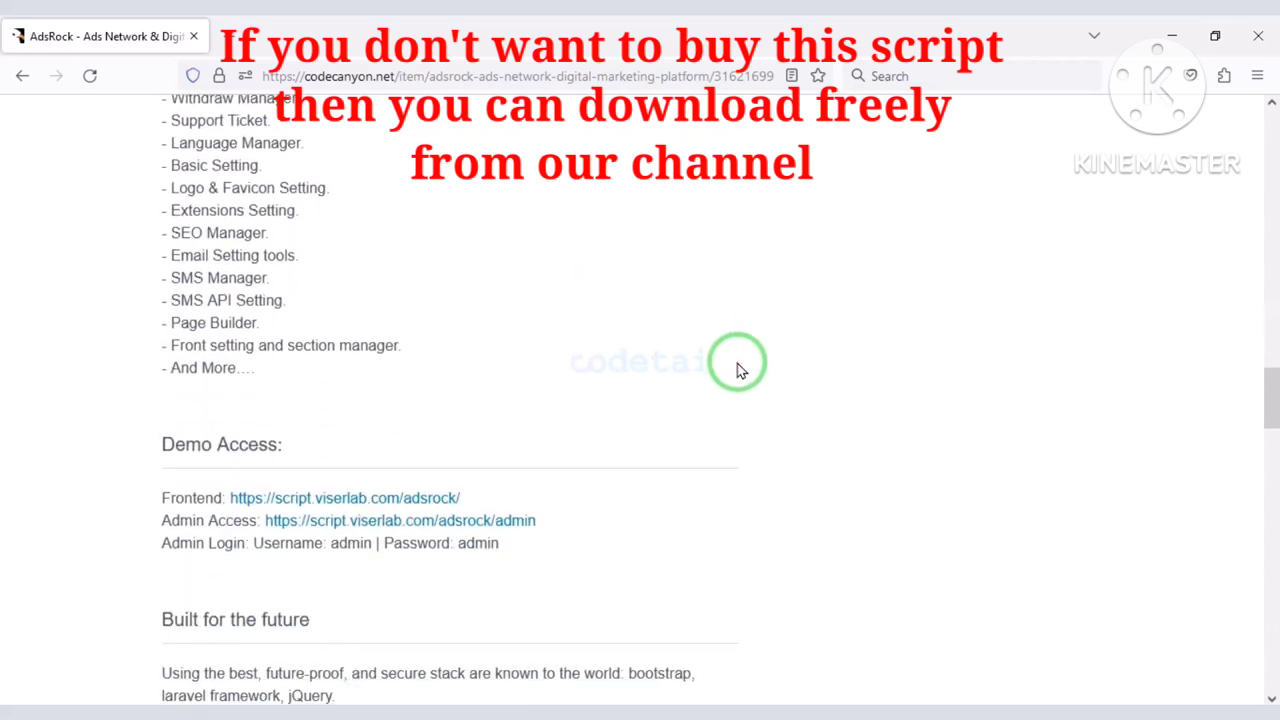
{"action": "scroll", "coordinate": [740, 366], "scroll_direction": "down", "scroll_amount": 4}
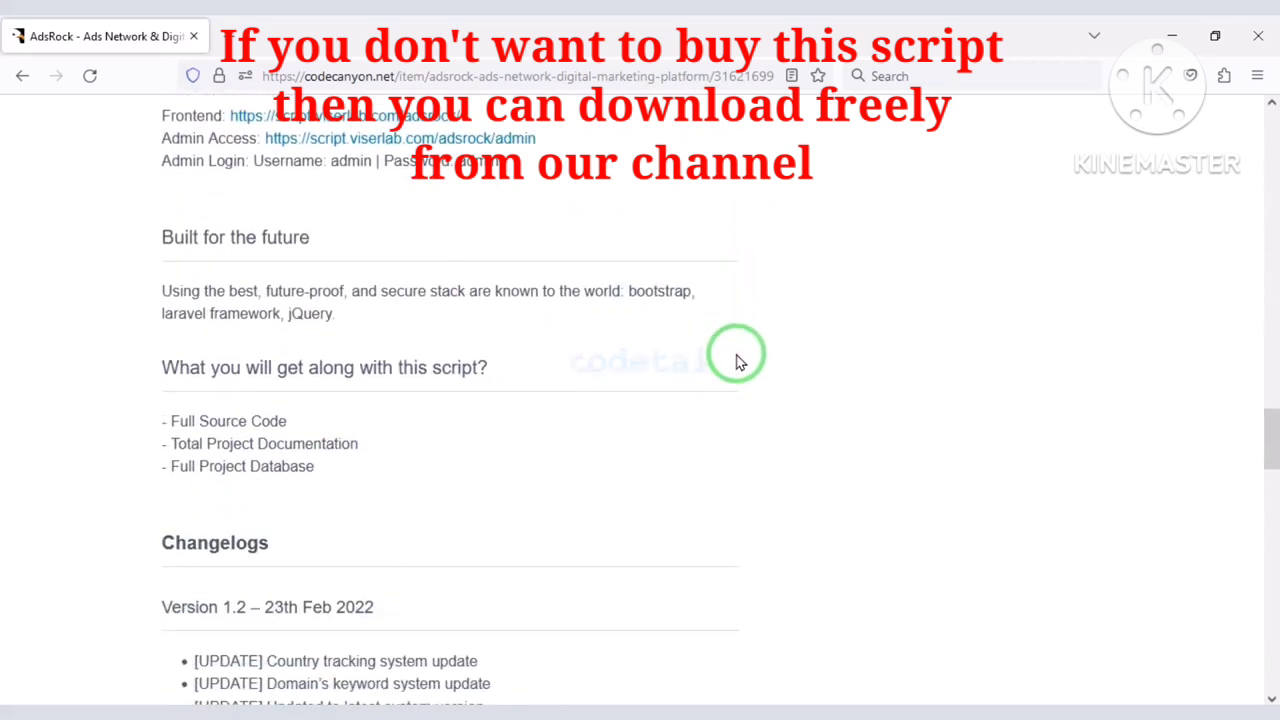
{"action": "scroll", "coordinate": [573, 518], "scroll_direction": "up", "scroll_amount": 6}
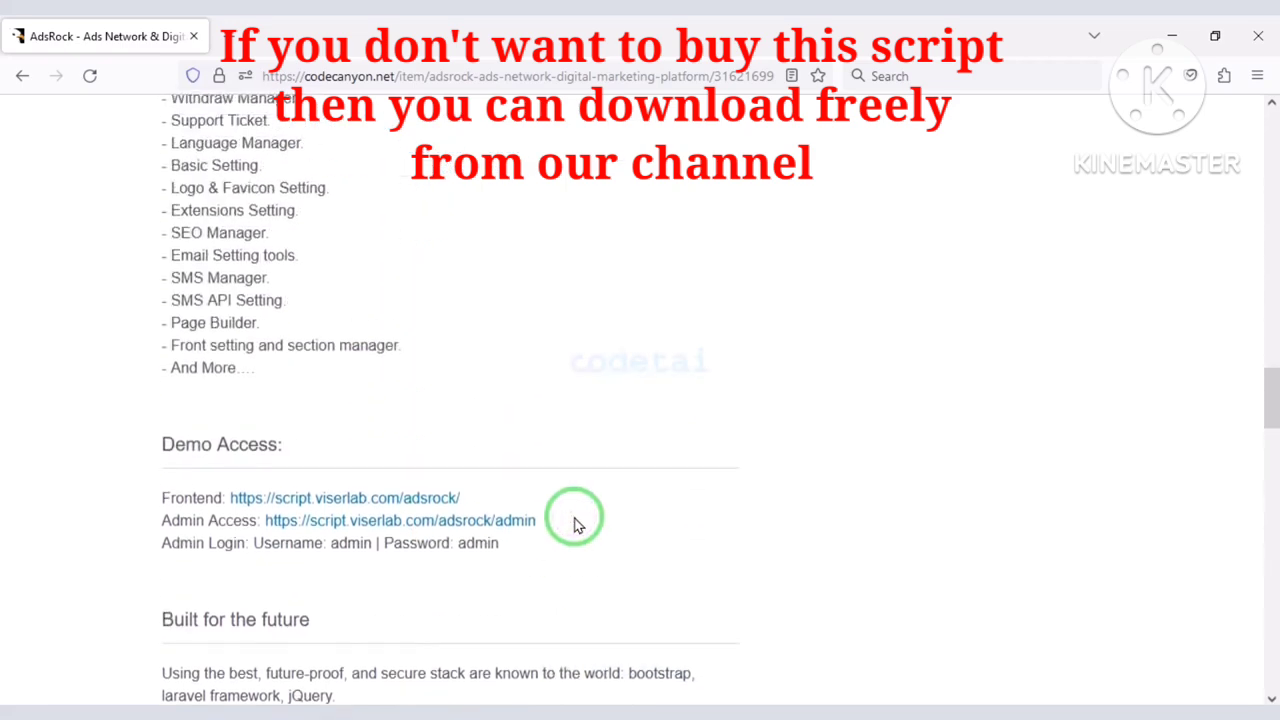
{"action": "scroll", "coordinate": [576, 521], "scroll_direction": "up", "scroll_amount": 10}
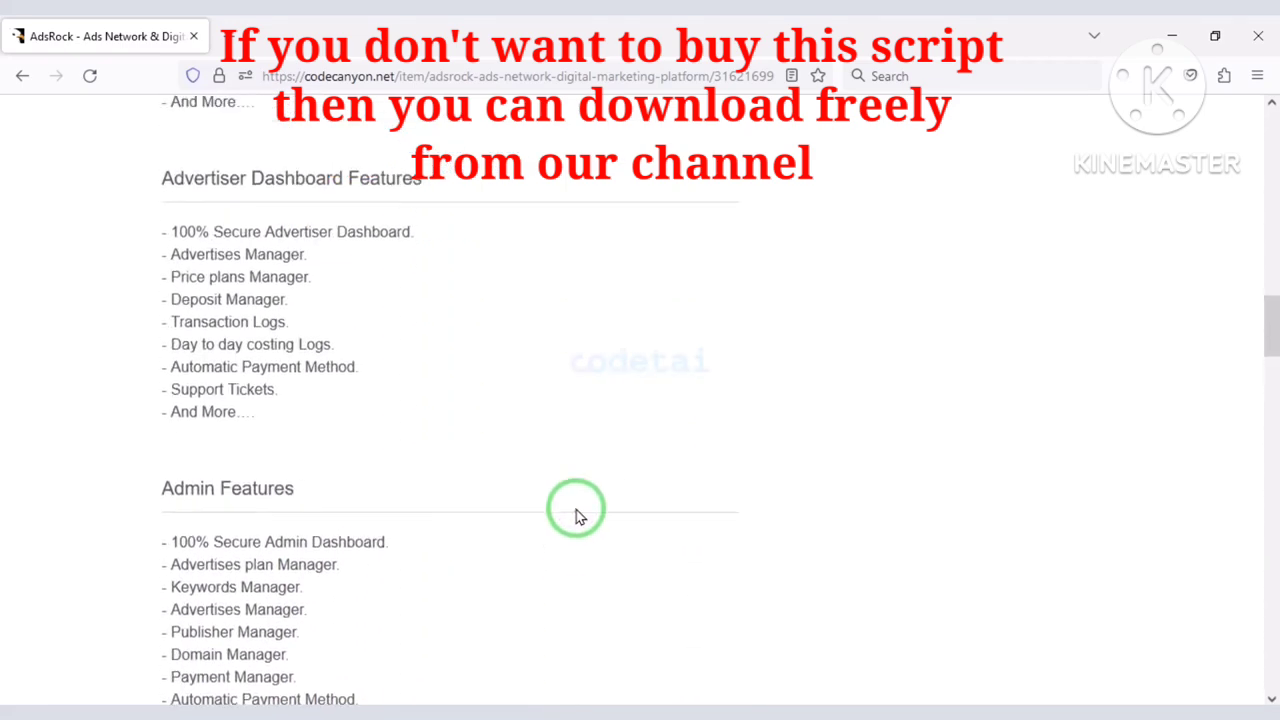
{"action": "scroll", "coordinate": [576, 514], "scroll_direction": "up", "scroll_amount": 7}
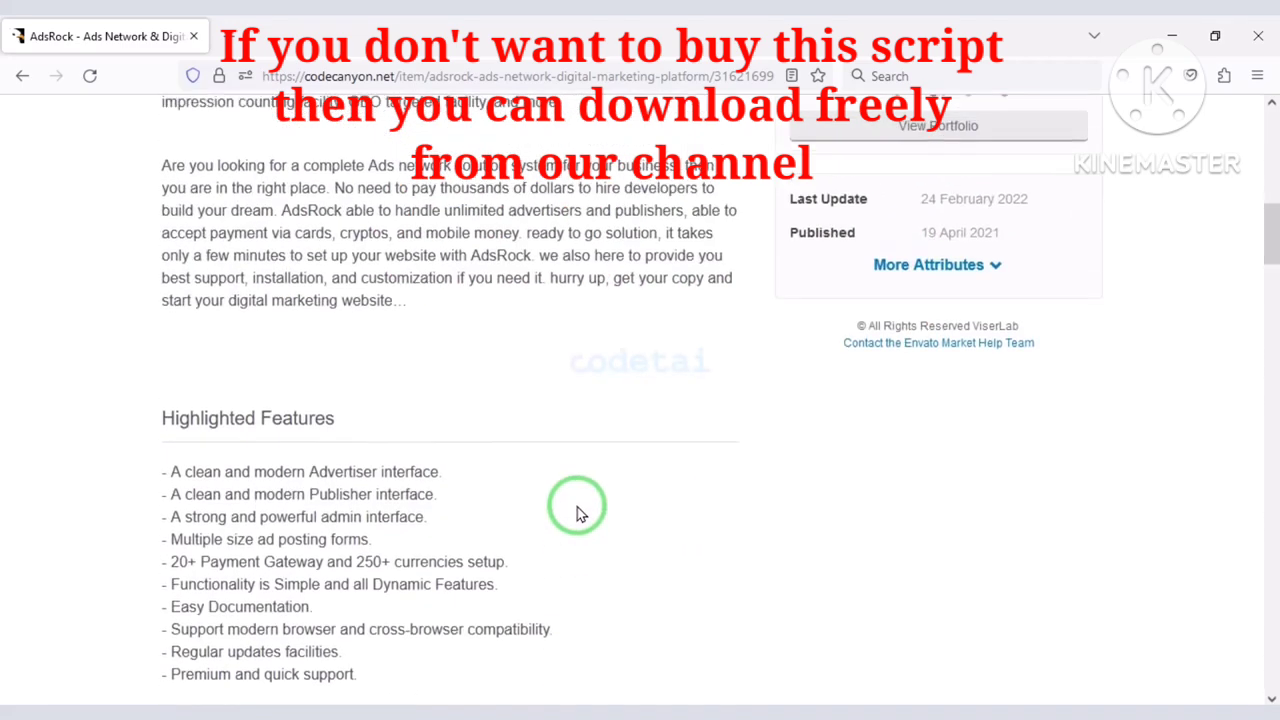
{"action": "scroll", "coordinate": [590, 512], "scroll_direction": "up", "scroll_amount": 3}
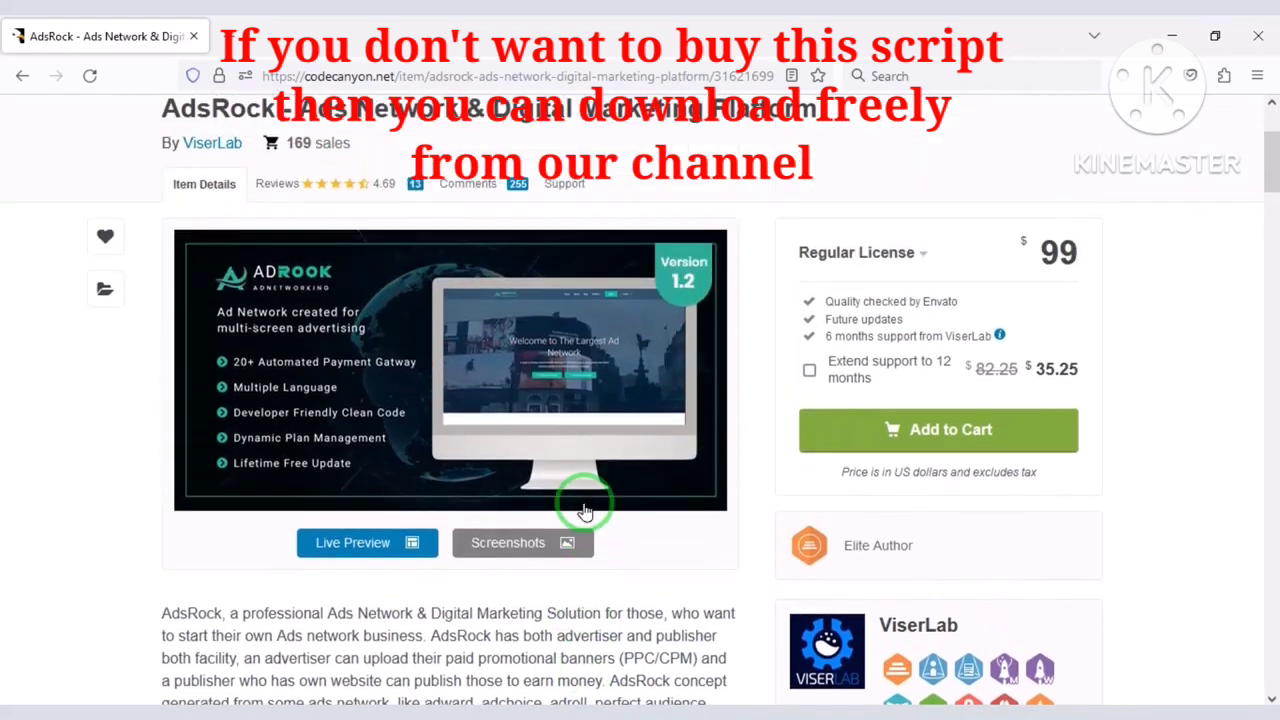
Add the AdsRock script to the cart and proceed to checkout.
{"action": "left_click", "coordinate": [943, 440]}
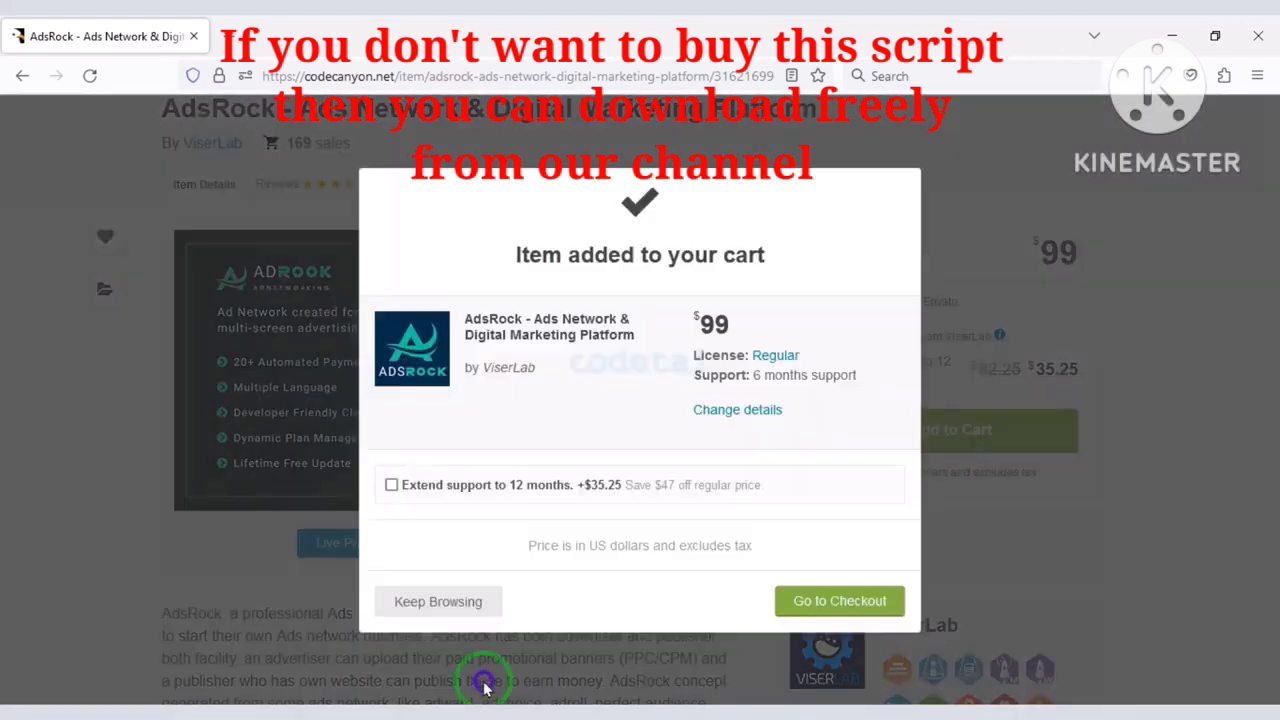
{"action": "left_click", "coordinate": [812, 602]}
{"action": "scroll", "coordinate": [608, 440], "scroll_direction": "down", "scroll_amount": 6}
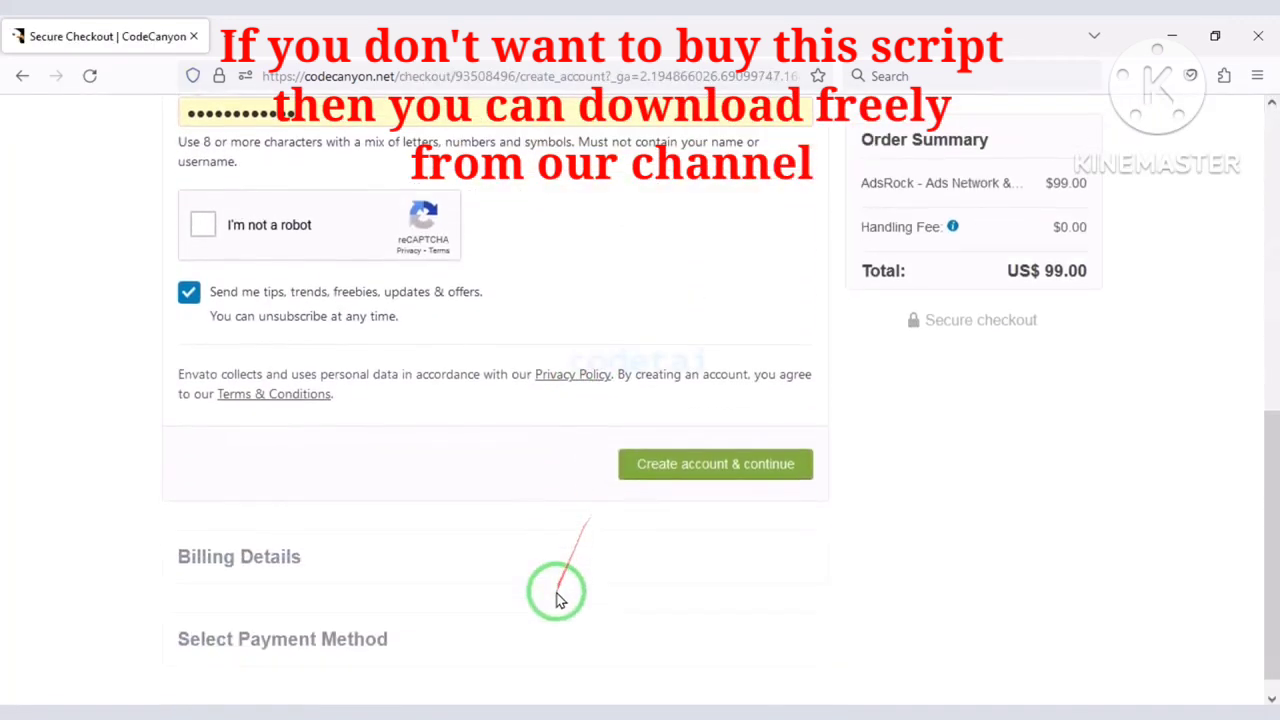
{"action": "scroll", "coordinate": [575, 580], "scroll_direction": "up", "scroll_amount": 6}
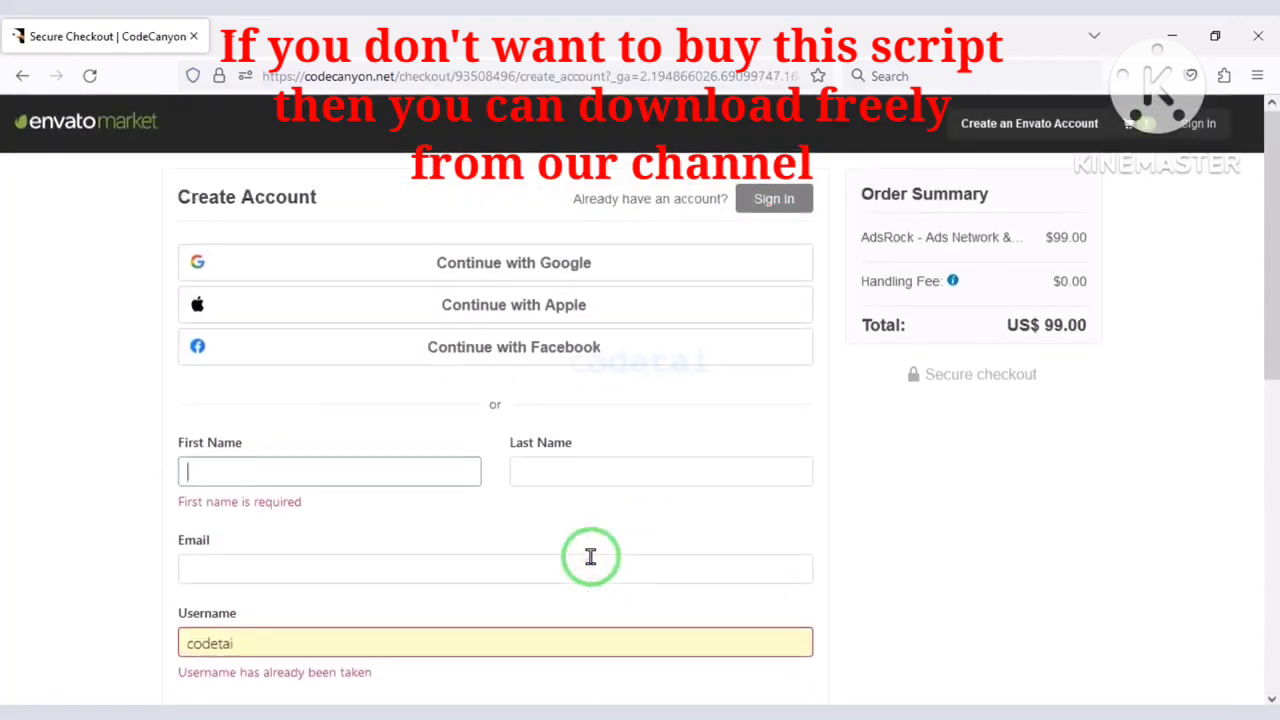
{"action": "left_click", "coordinate": [326, 440]}
Outline the Google, Apple and Facebook sign-up options and account fields, then clear annotations.
{"action": "mouse_move", "coordinate": [167, 233]}
{"action": "left_mouse_down"}
{"action": "mouse_move", "coordinate": [357, 286]}
{"action": "mouse_move", "coordinate": [820, 288]}
{"action": "left_mouse_up"}
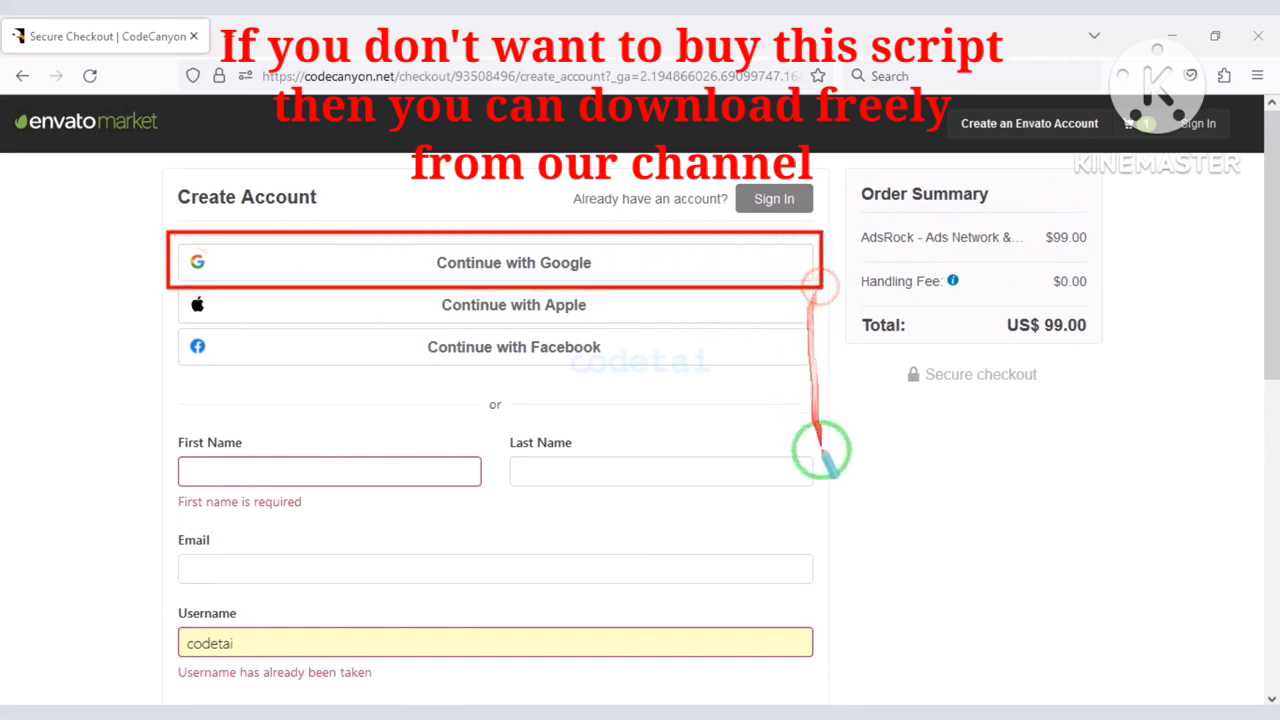
{"action": "mouse_move", "coordinate": [157, 285]}
{"action": "left_mouse_down"}
{"action": "mouse_move", "coordinate": [449, 371]}
{"action": "mouse_move", "coordinate": [824, 377]}
{"action": "left_mouse_up"}
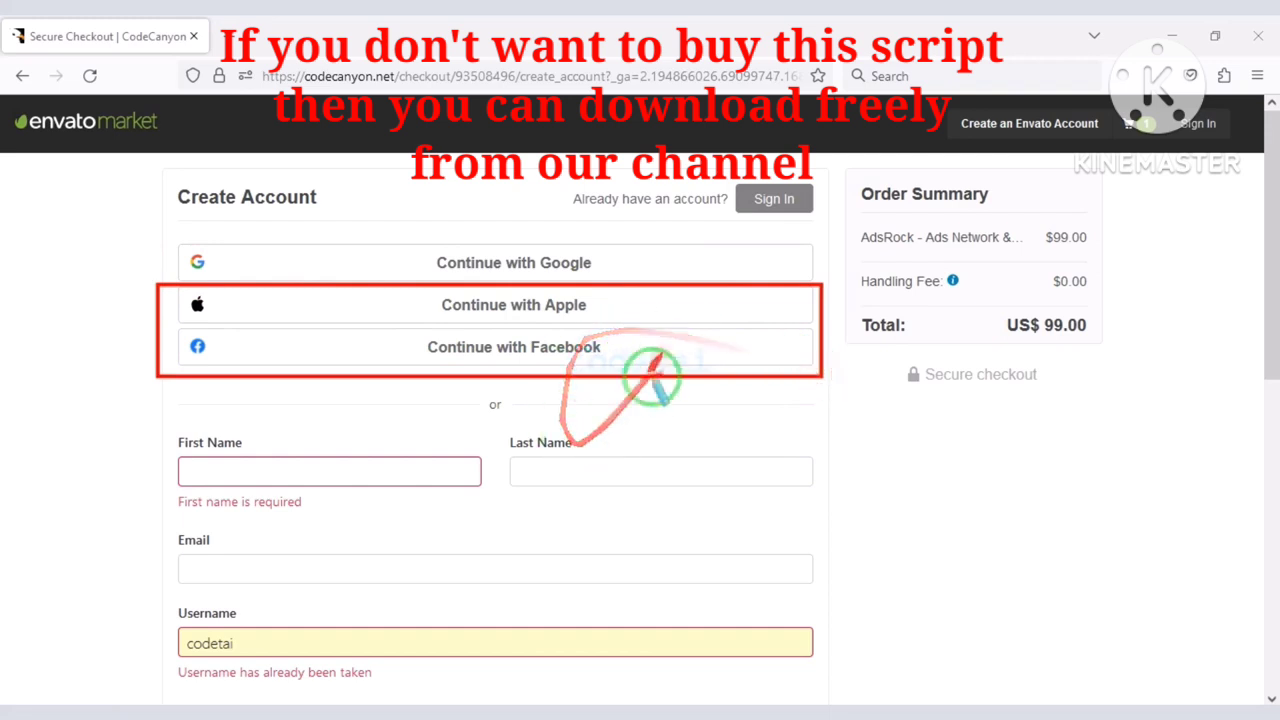
{"action": "scroll", "coordinate": [543, 549], "scroll_direction": "down", "scroll_amount": 3}
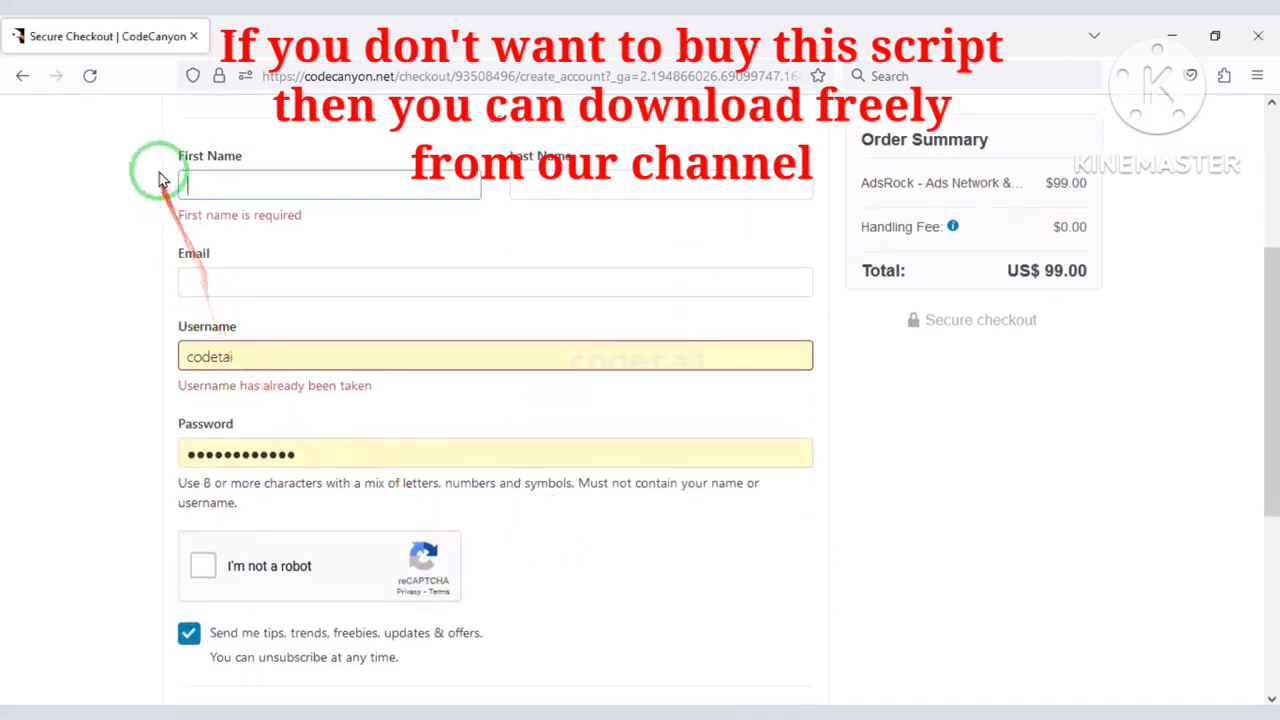
{"action": "mouse_move", "coordinate": [160, 142]}
{"action": "left_mouse_down"}
{"action": "mouse_move", "coordinate": [666, 363]}
{"action": "mouse_move", "coordinate": [826, 505]}
{"action": "mouse_move", "coordinate": [678, 603]}
{"action": "left_mouse_up"}
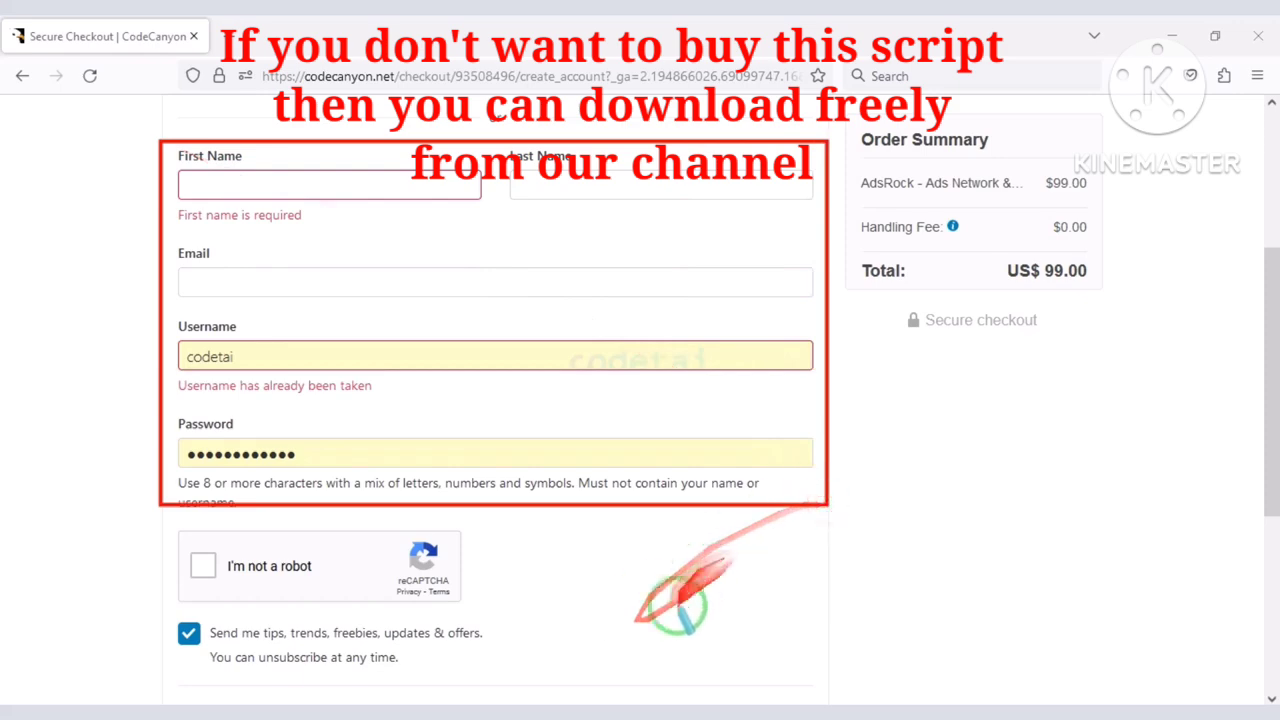
{"action": "key", "text": "Escape"}
{"action": "scroll", "coordinate": [771, 540], "scroll_direction": "down", "scroll_amount": 1}
{"action": "scroll", "coordinate": [773, 536], "scroll_direction": "up", "scroll_amount": 4}
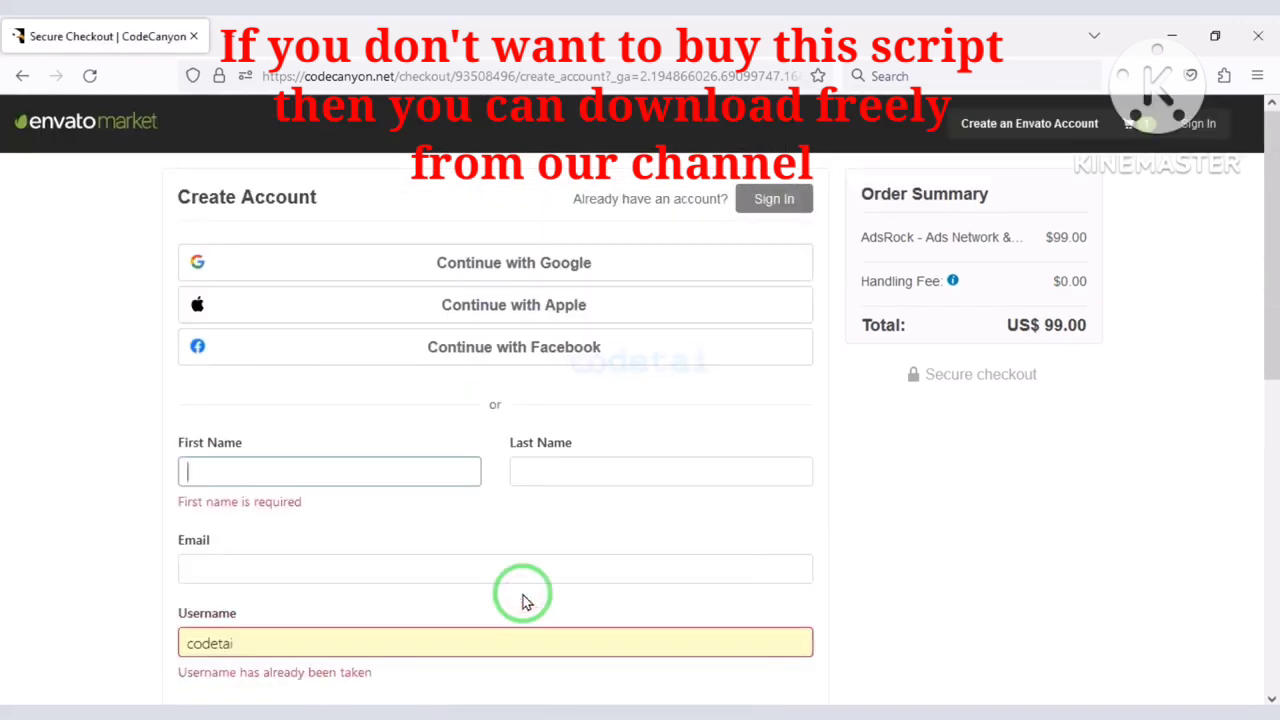
Sign in with the existing account and save the billing details.
{"action": "left_click", "coordinate": [772, 200]}
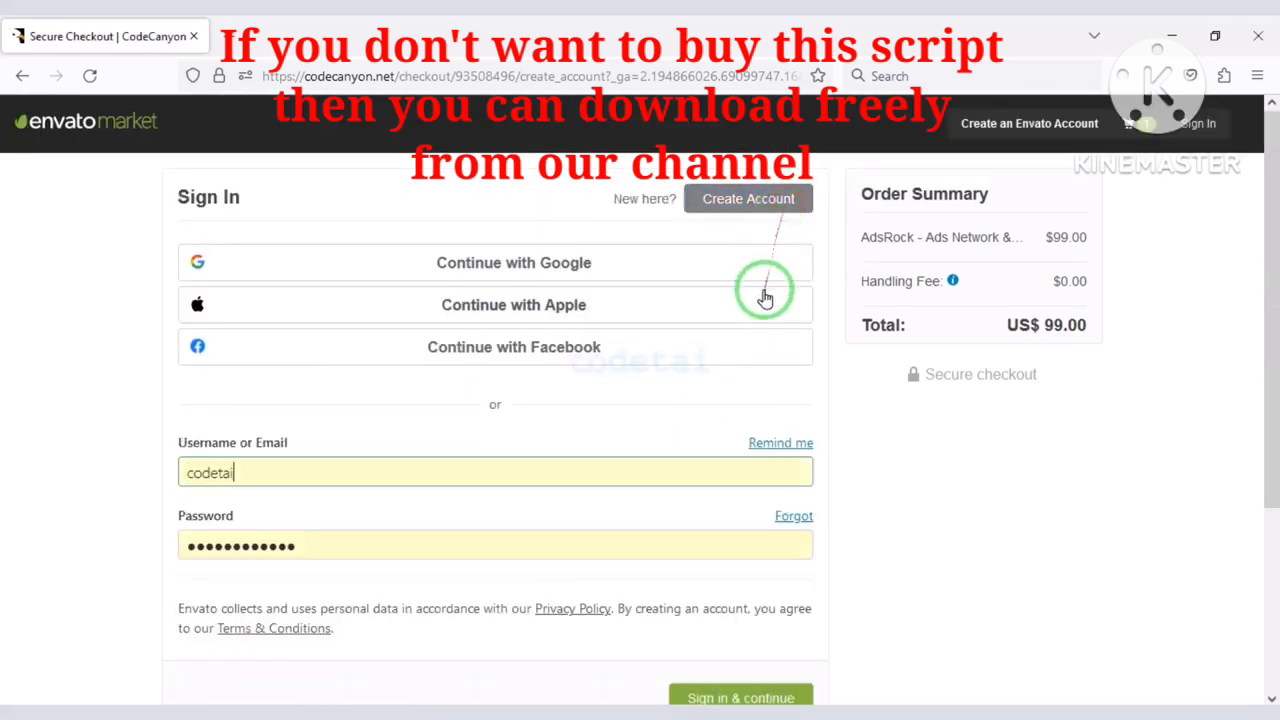
{"action": "scroll", "coordinate": [692, 530], "scroll_direction": "down", "scroll_amount": 1}
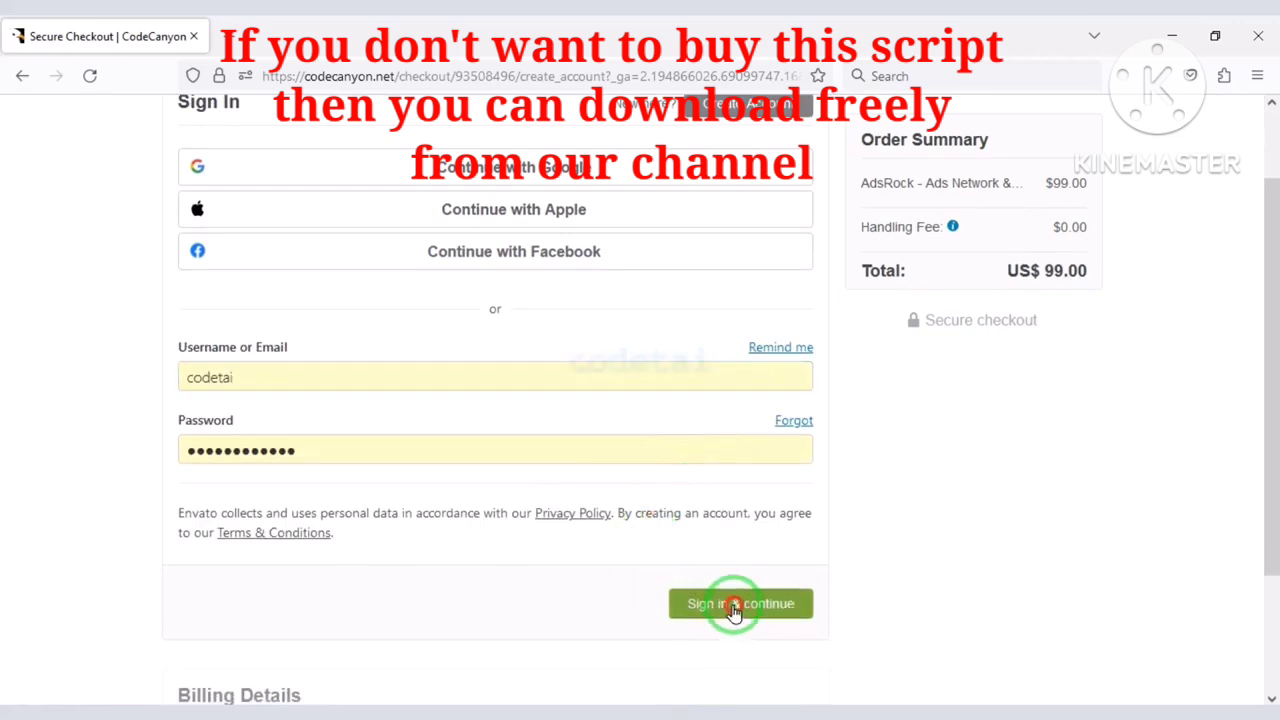
{"action": "left_click", "coordinate": [735, 603]}
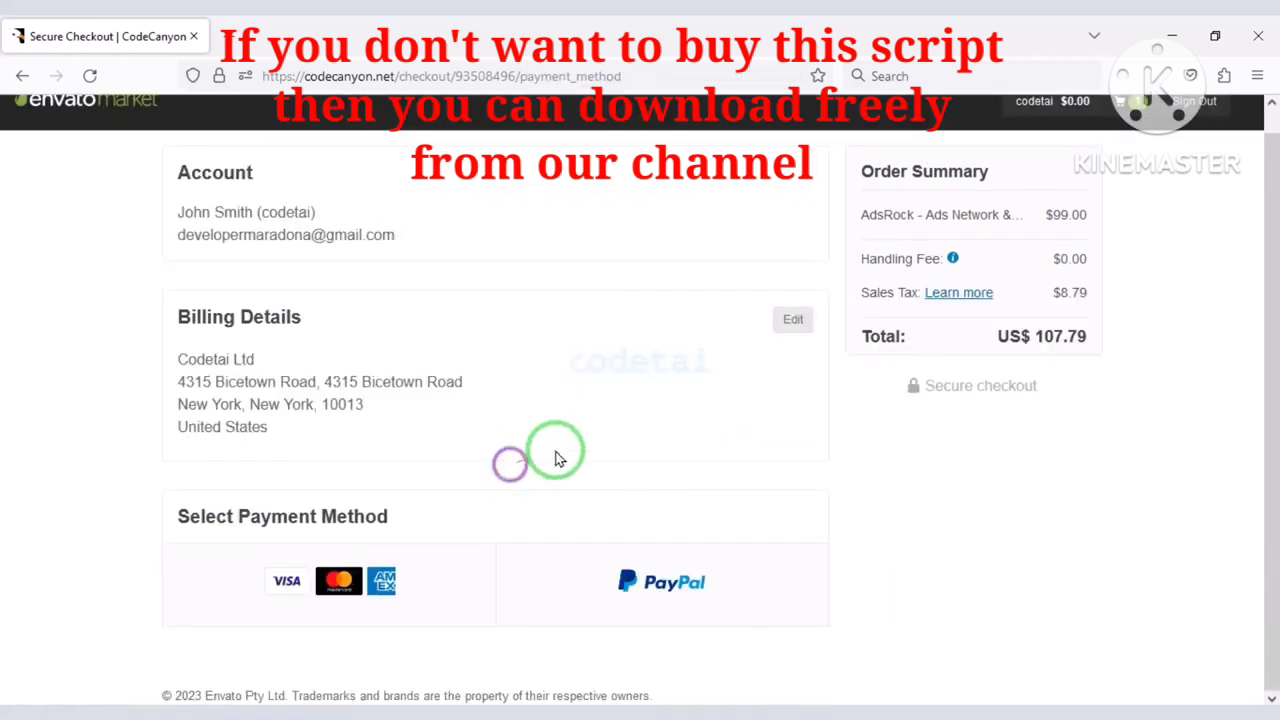
{"action": "left_click", "coordinate": [786, 321]}
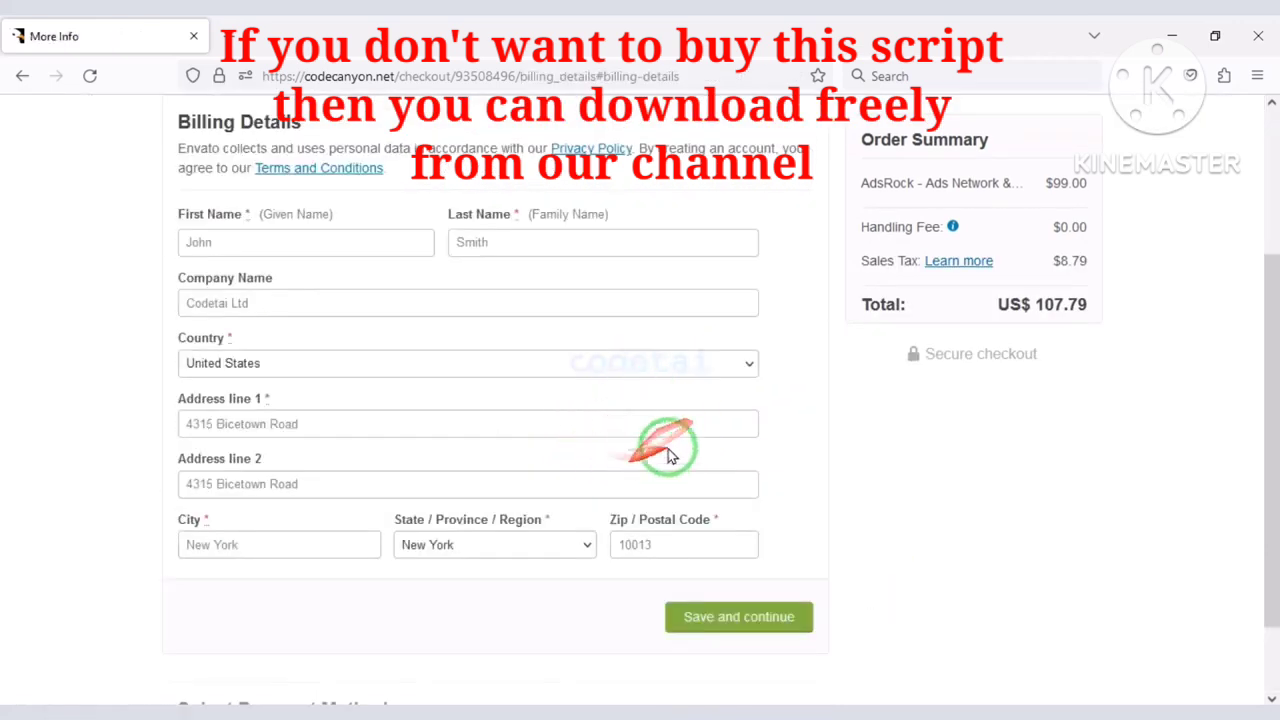
{"action": "left_click", "coordinate": [738, 616]}
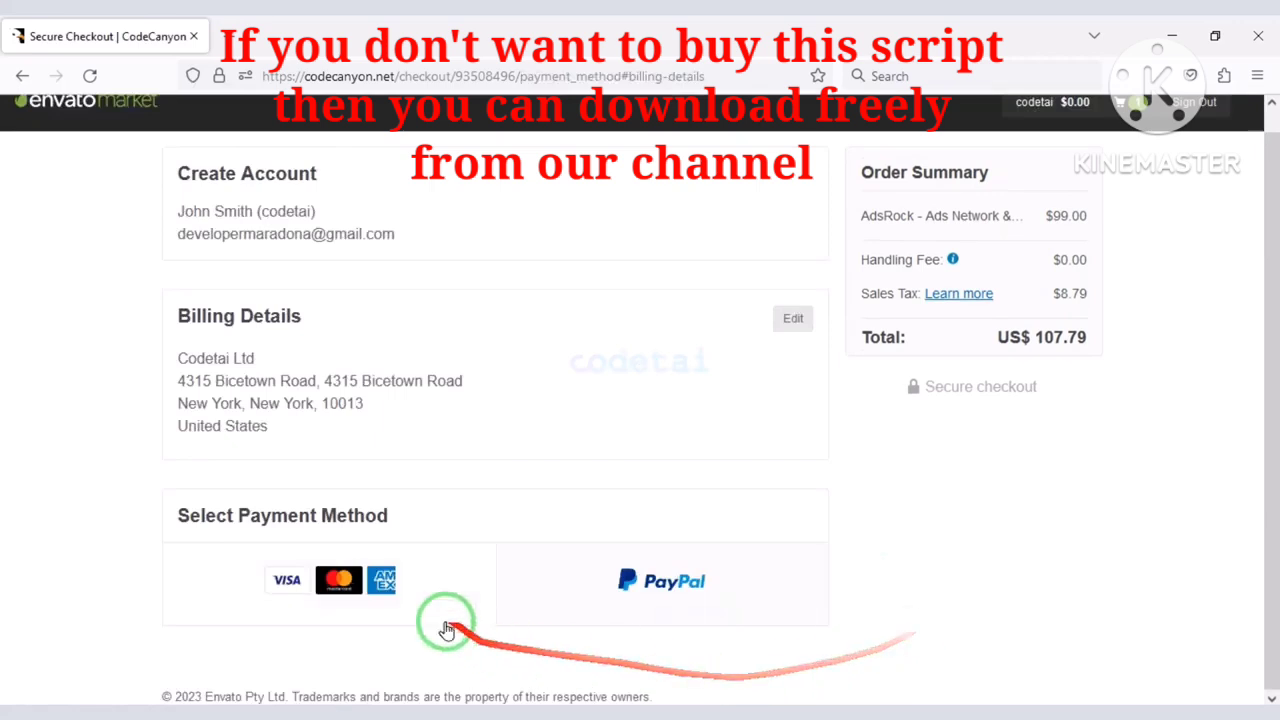
Highlight the card fields and US$ 107.79 order total, then switch payment to PayPal.
{"action": "left_click", "coordinate": [363, 594]}
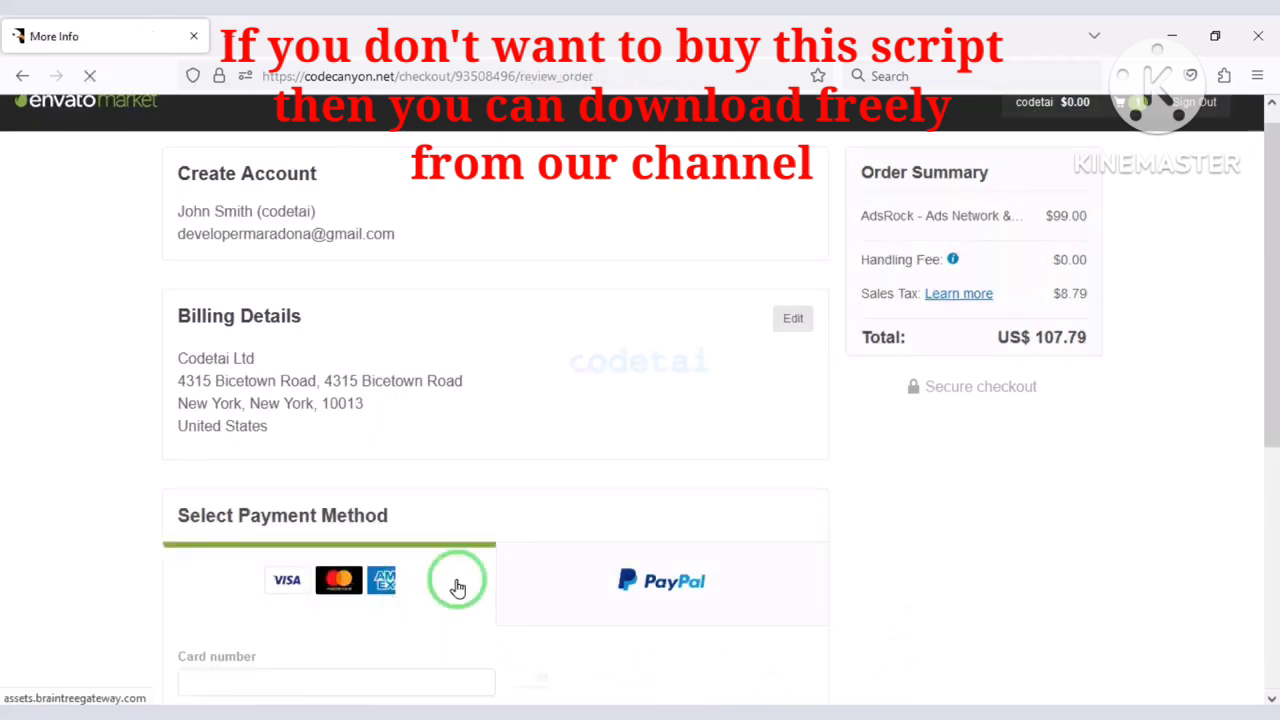
{"action": "scroll", "coordinate": [459, 584], "scroll_direction": "down", "scroll_amount": 4}
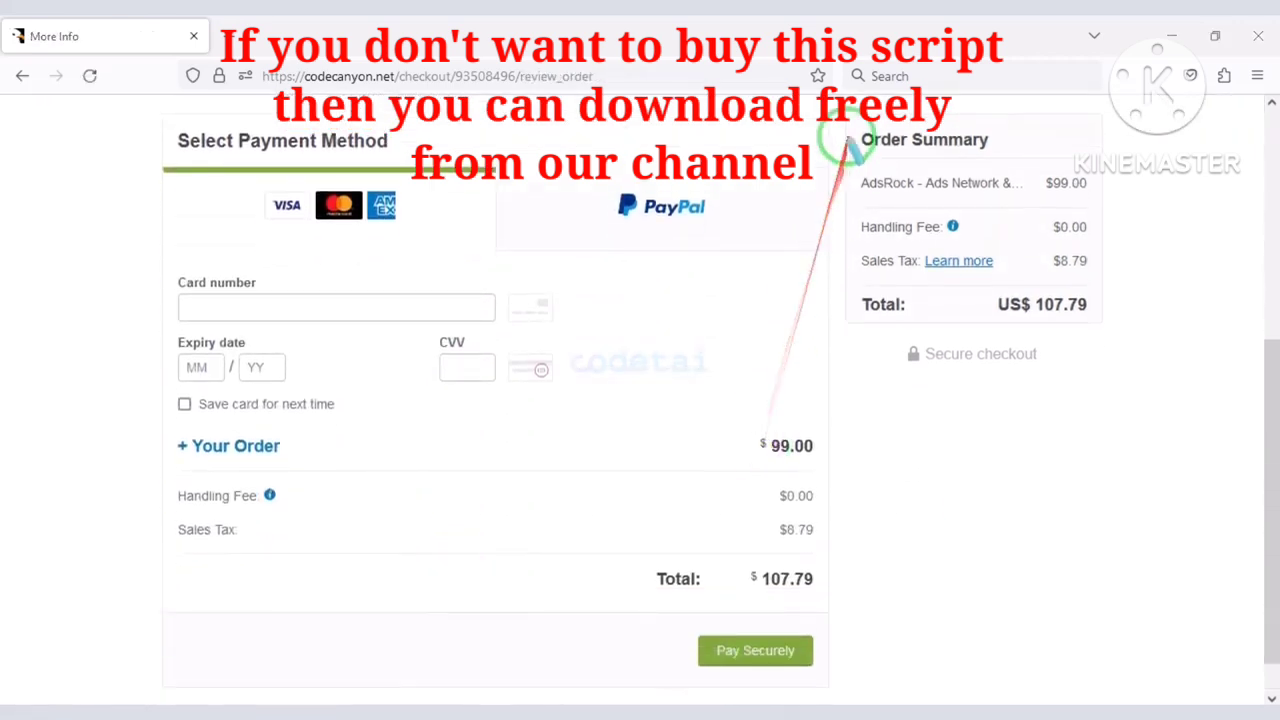
{"action": "mouse_move", "coordinate": [852, 130]}
{"action": "left_mouse_down"}
{"action": "mouse_move", "coordinate": [1132, 342]}
{"action": "mouse_move", "coordinate": [1108, 333]}
{"action": "left_mouse_up"}
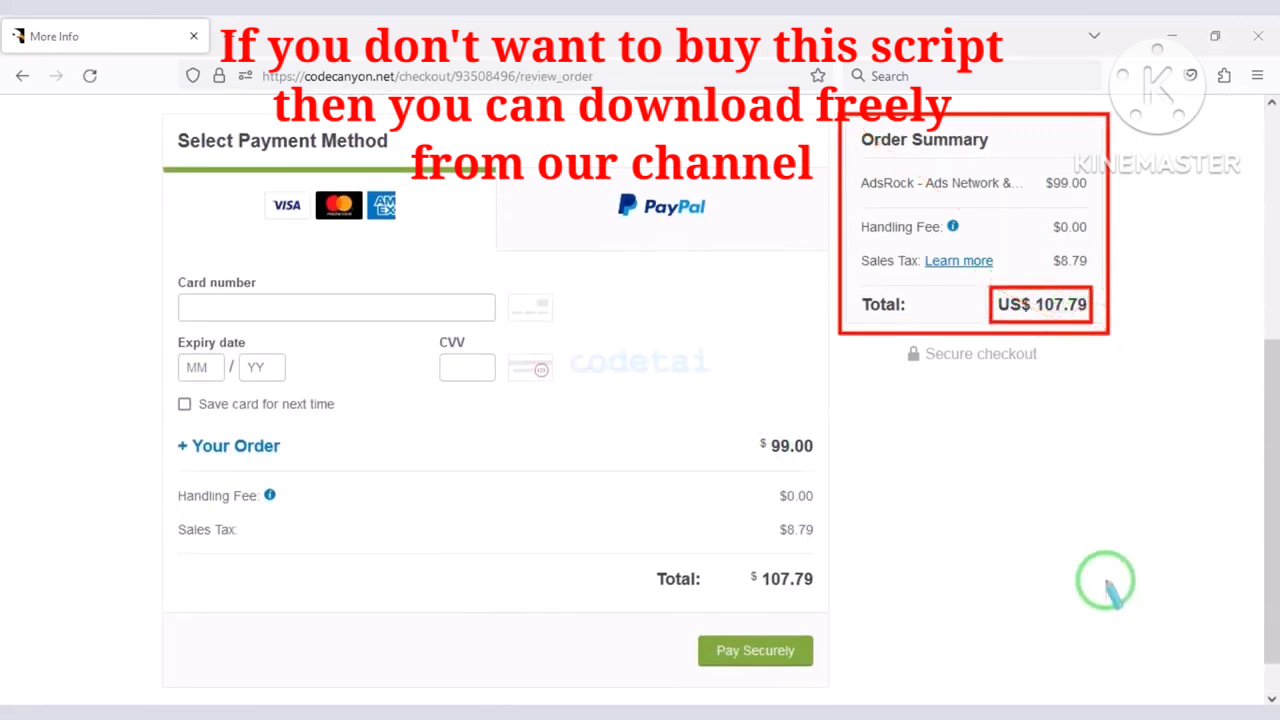
{"action": "left_click_drag", "start_coordinate": [156, 272], "coordinate": [568, 413]}
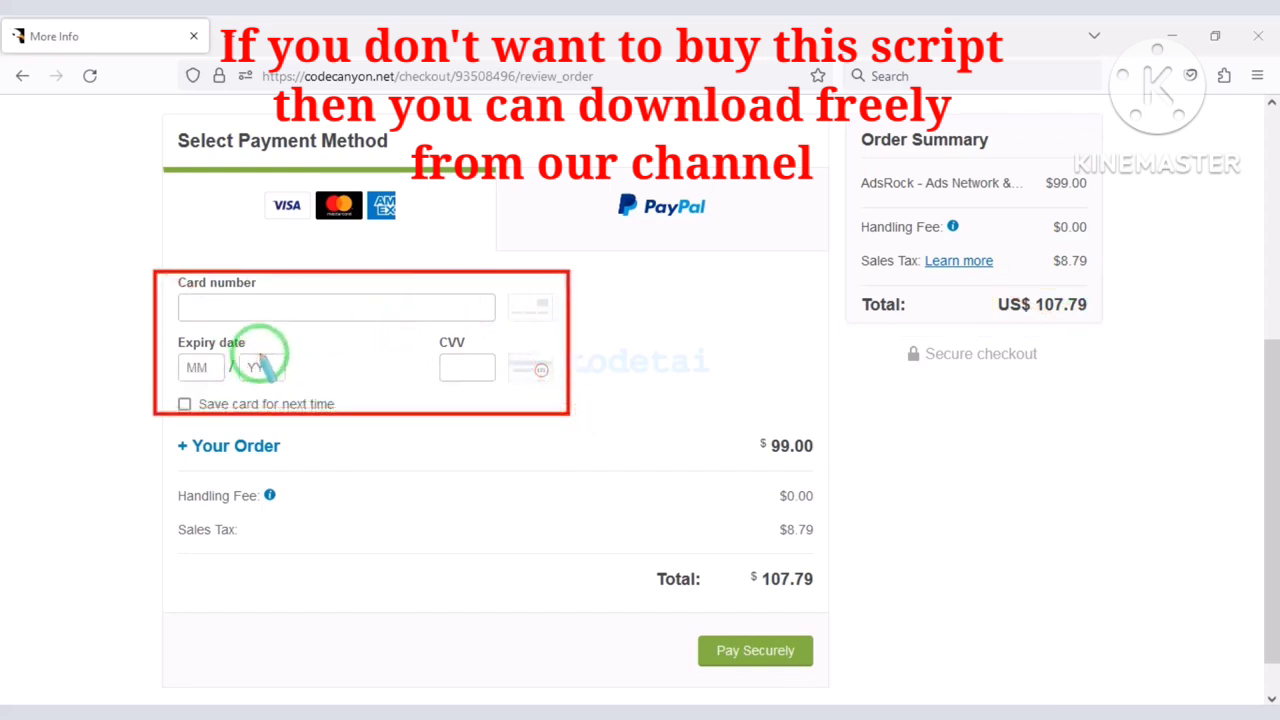
{"action": "left_click_drag", "start_coordinate": [440, 587], "coordinate": [610, 612]}
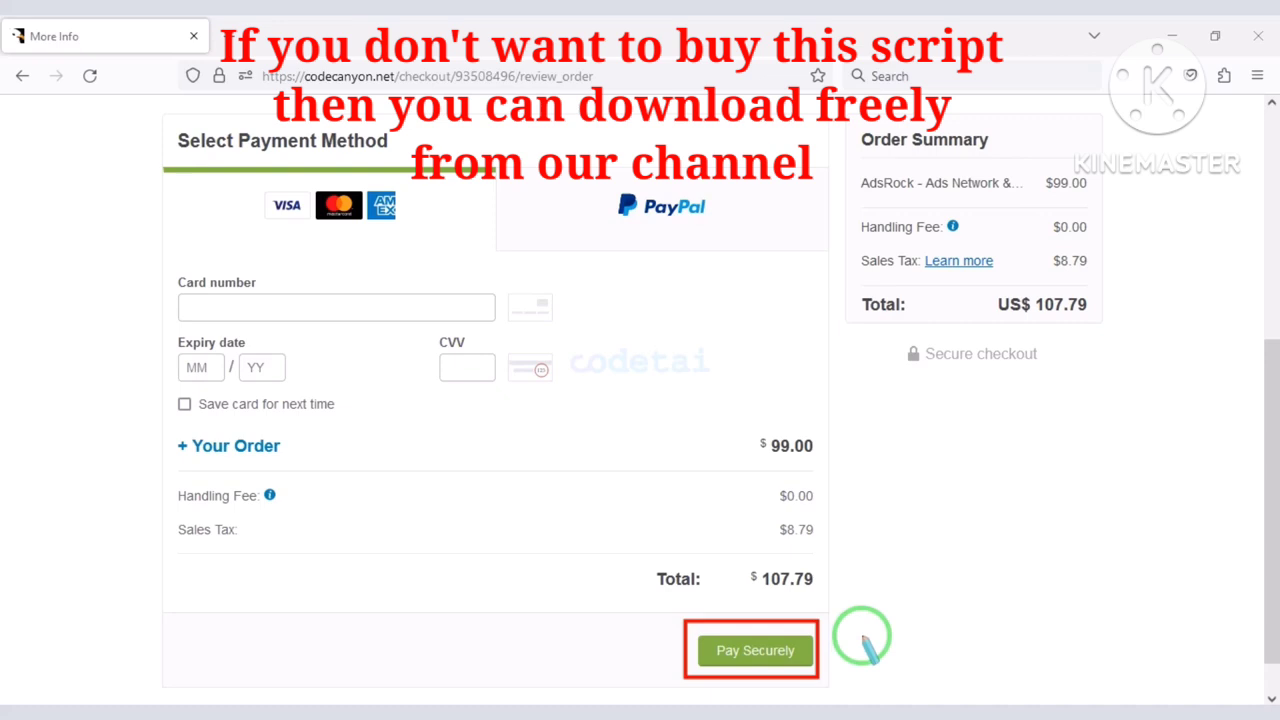
{"action": "key", "text": "Escape"}
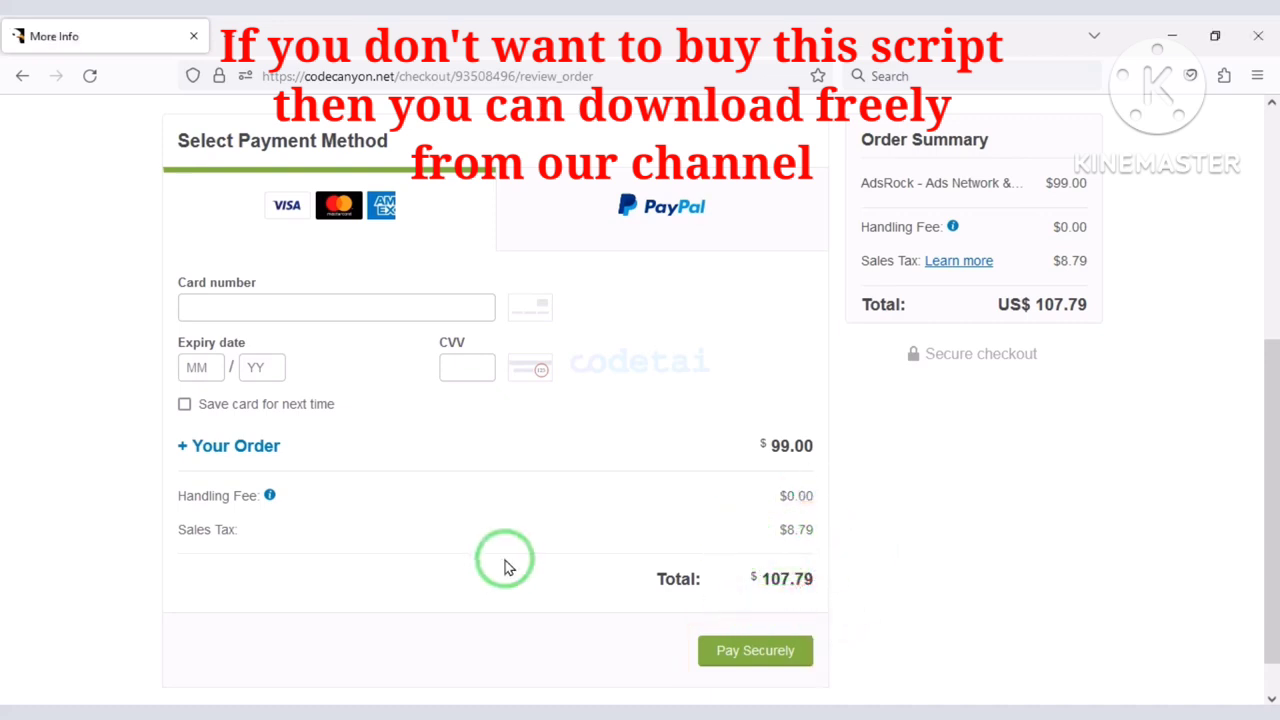
{"action": "left_click", "coordinate": [704, 216]}
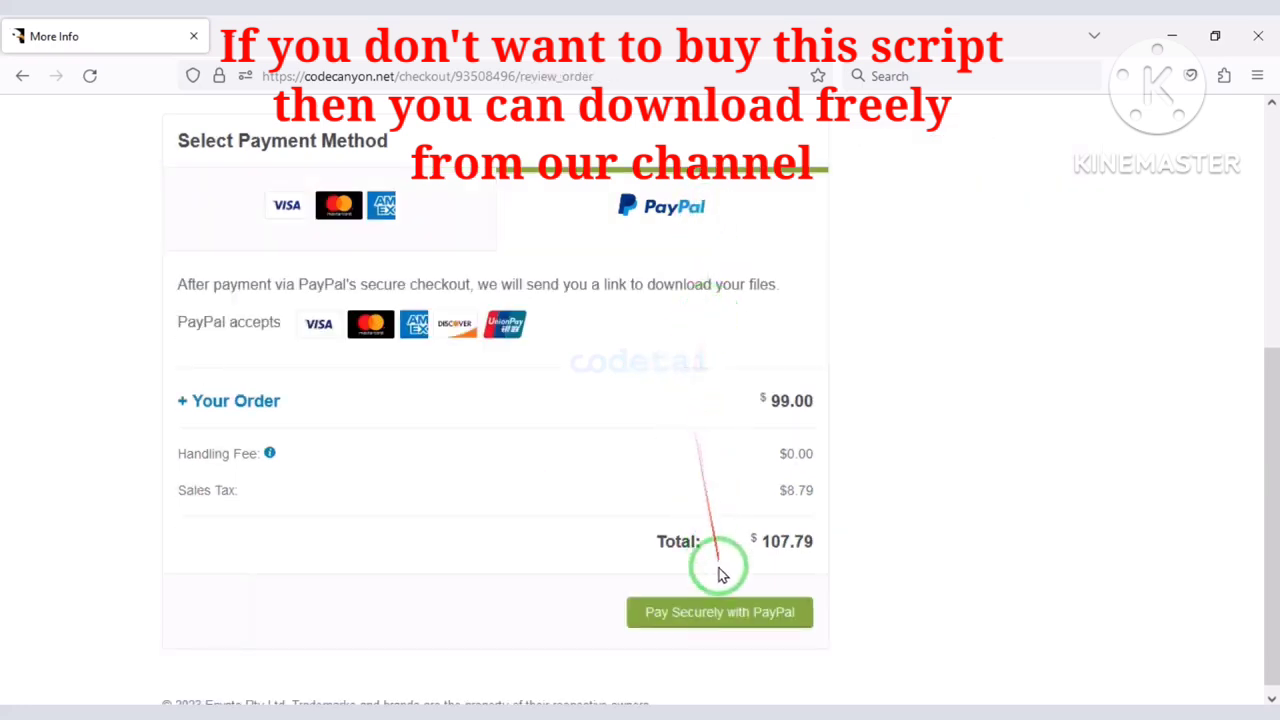
Proceed to pay securely with PayPal and scroll the page that loads.
{"action": "left_click", "coordinate": [719, 613]}
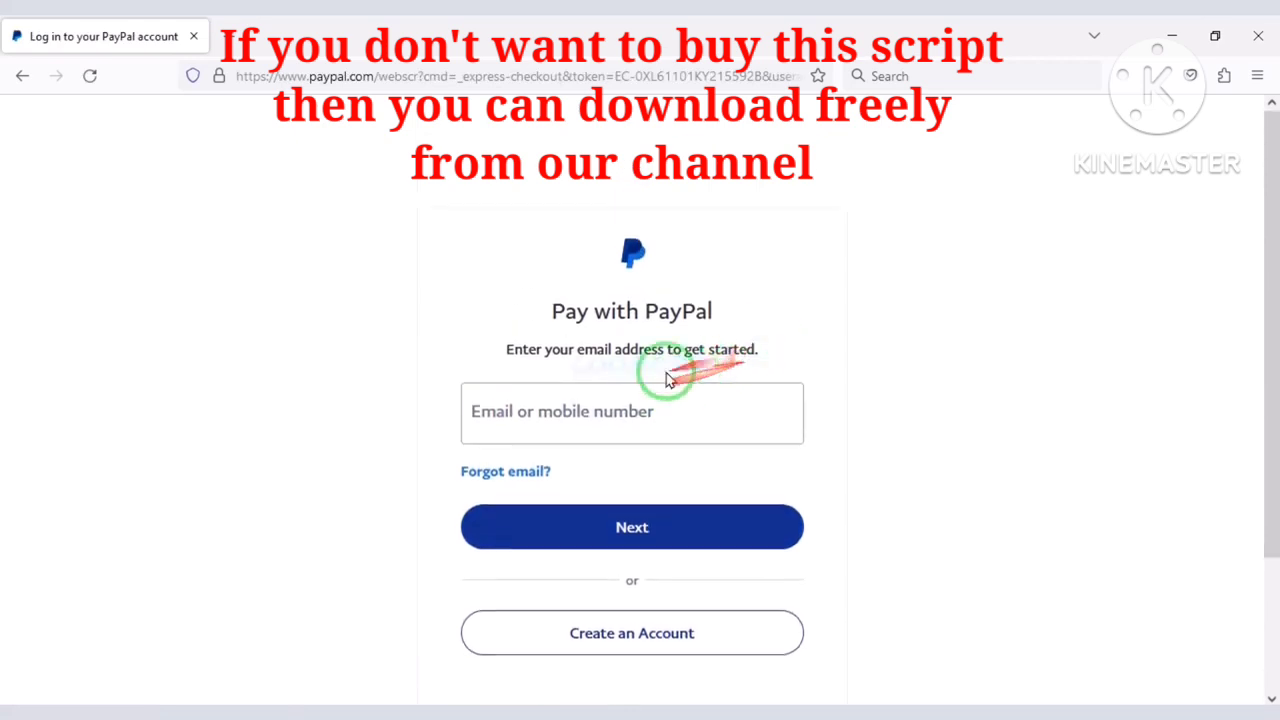
{"action": "scroll", "coordinate": [682, 423], "scroll_direction": "down", "scroll_amount": 1}
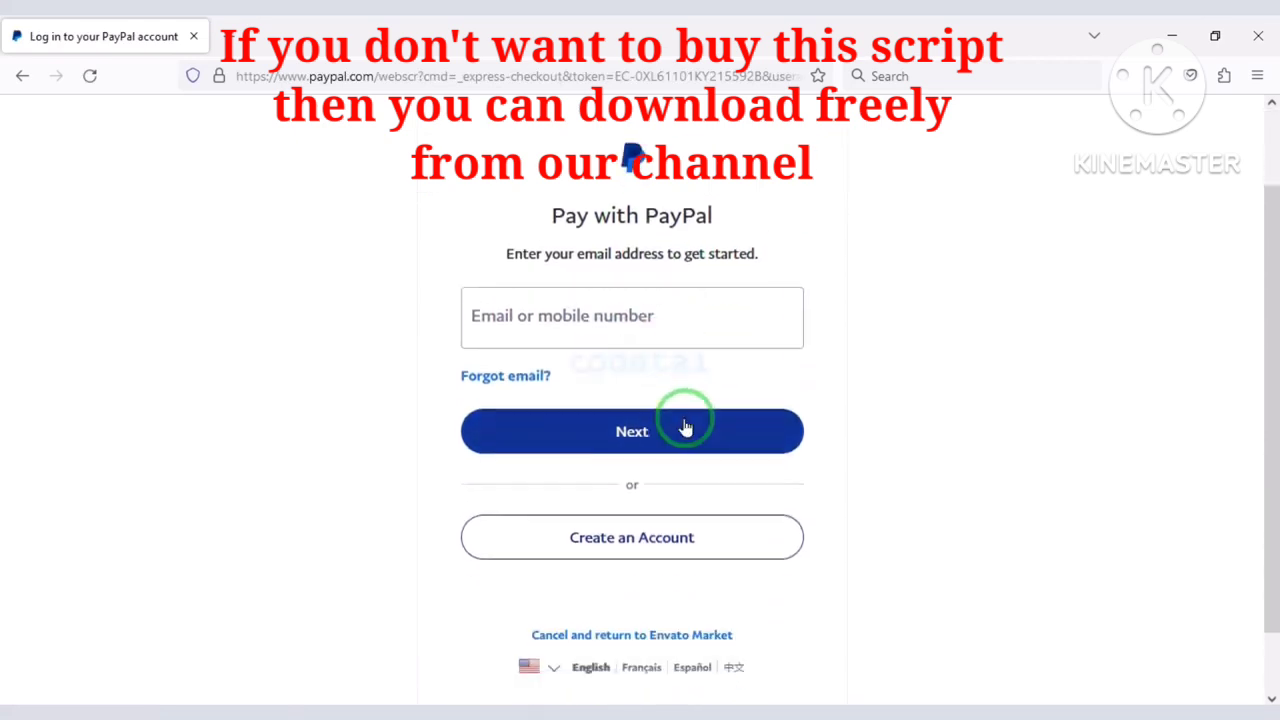
{"action": "scroll", "coordinate": [700, 445], "scroll_direction": "down", "scroll_amount": 1}
{"action": "scroll", "coordinate": [707, 447], "scroll_direction": "up", "scroll_amount": 2}
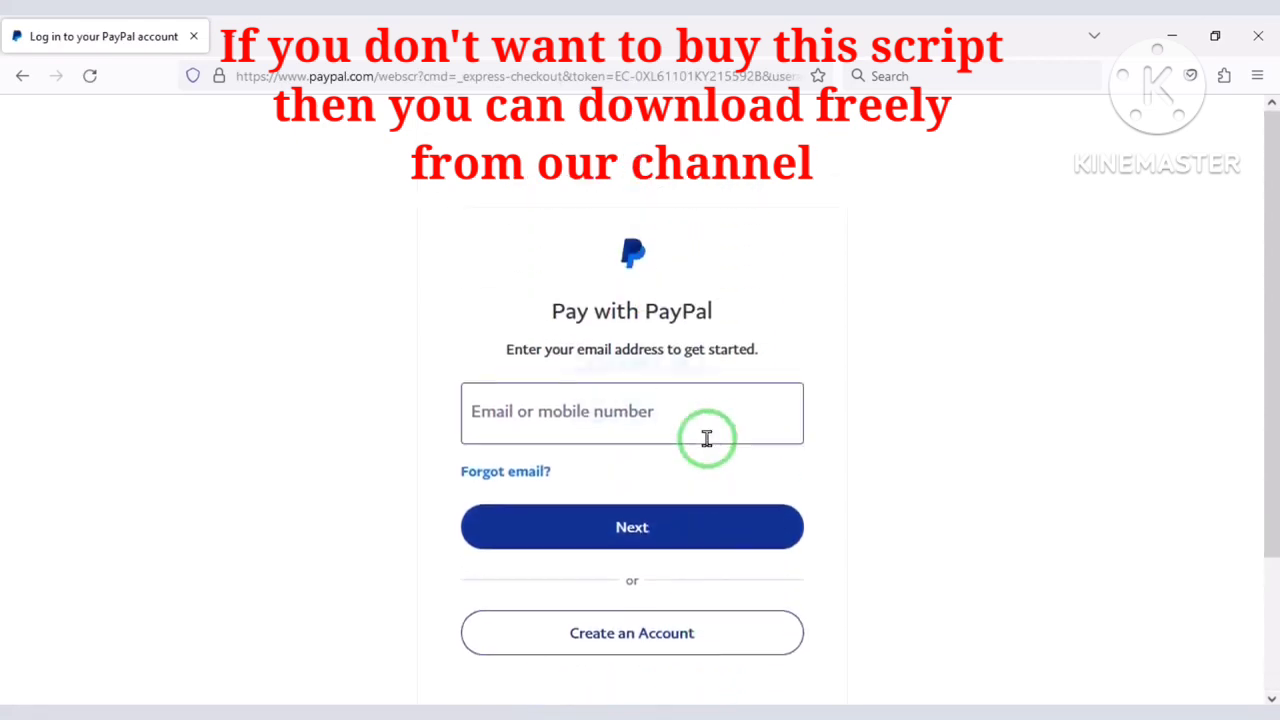
{"action": "scroll", "coordinate": [705, 432], "scroll_direction": "down", "scroll_amount": 2}
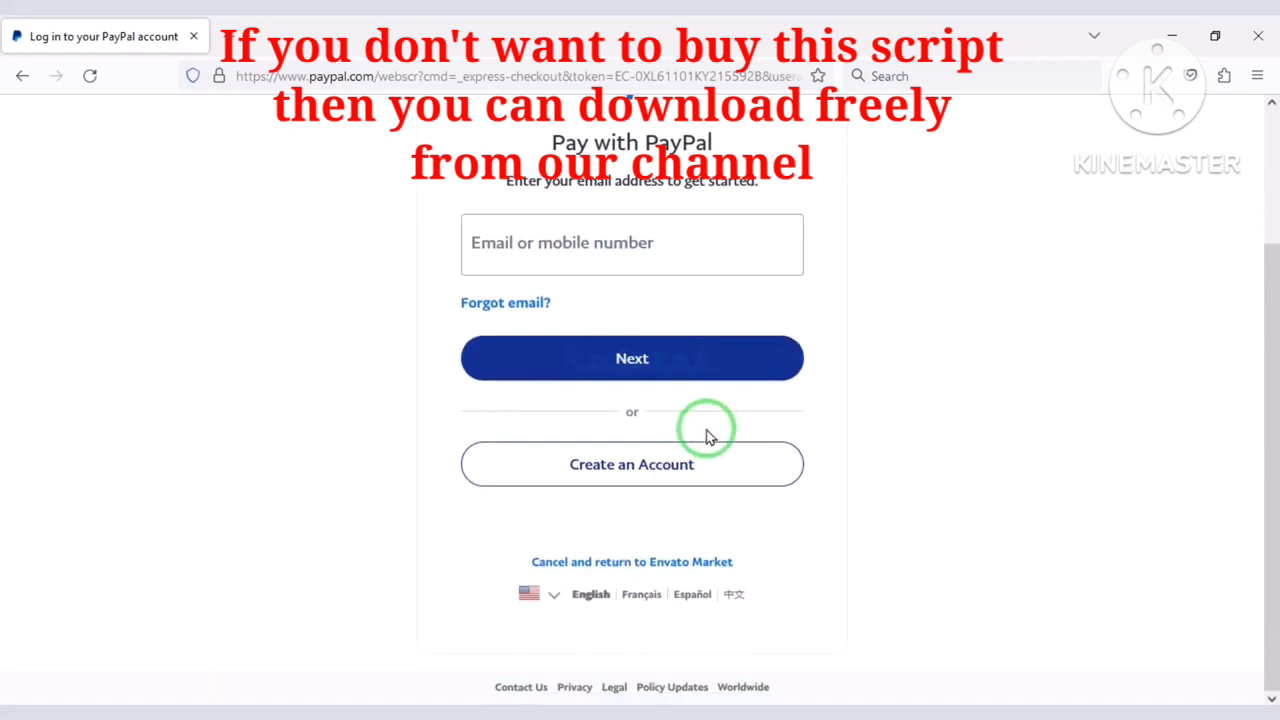
{"action": "scroll", "coordinate": [714, 434], "scroll_direction": "up", "scroll_amount": 1}
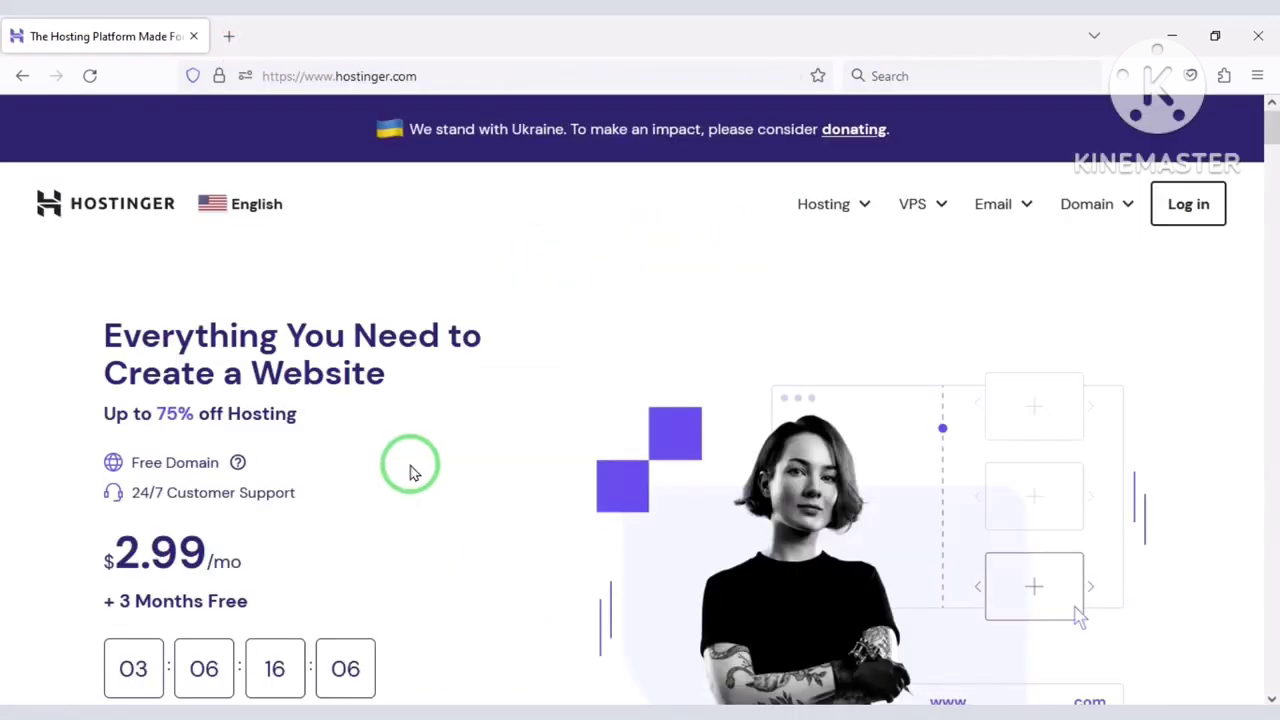
Scroll through Hostinger's home page offering hosting from $2.99/mo.
{"action": "scroll", "coordinate": [410, 470], "scroll_direction": "down", "scroll_amount": 1}
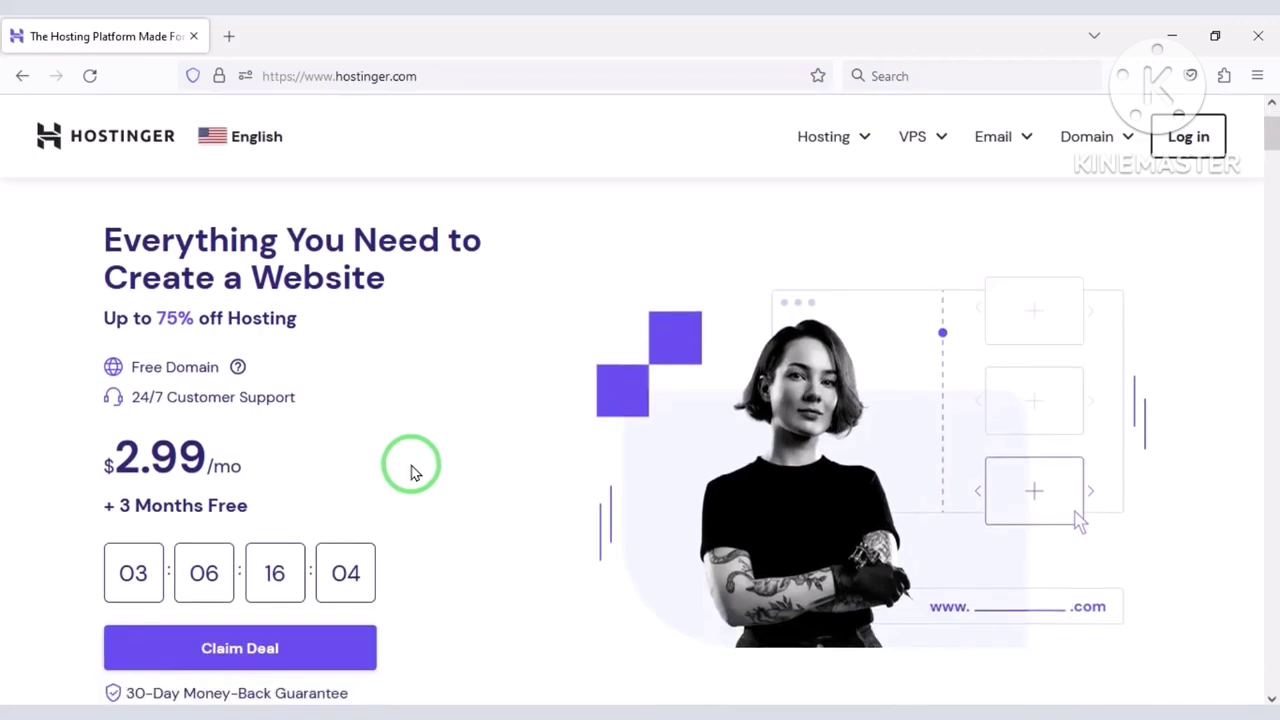
{"action": "scroll", "coordinate": [410, 470], "scroll_direction": "down", "scroll_amount": 5}
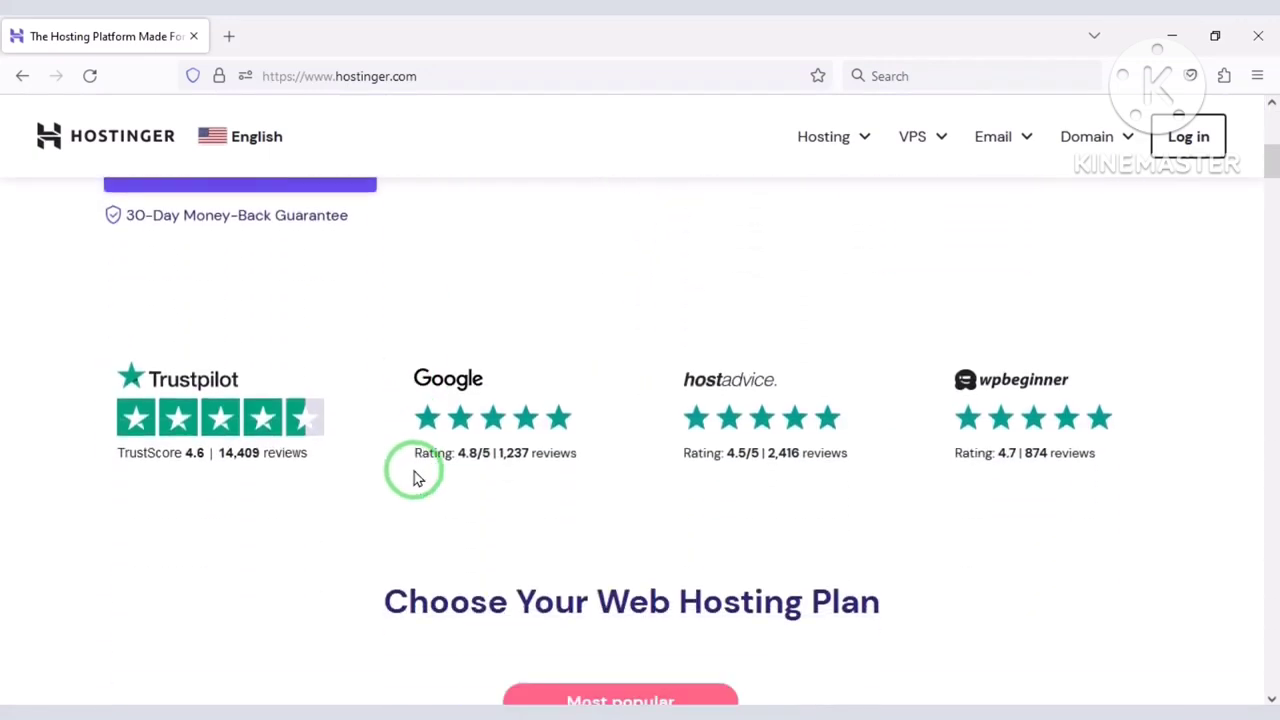
{"action": "scroll", "coordinate": [419, 476], "scroll_direction": "down", "scroll_amount": 7}
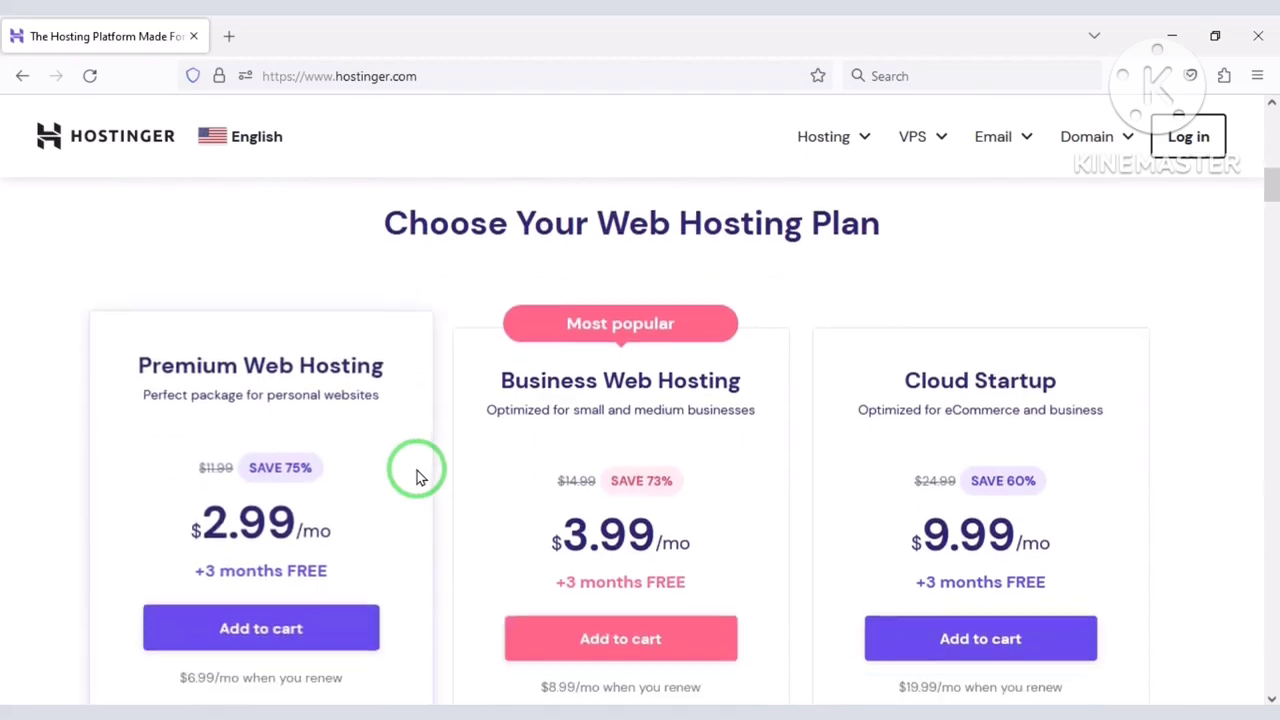
{"action": "scroll", "coordinate": [438, 488], "scroll_direction": "down", "scroll_amount": 5}
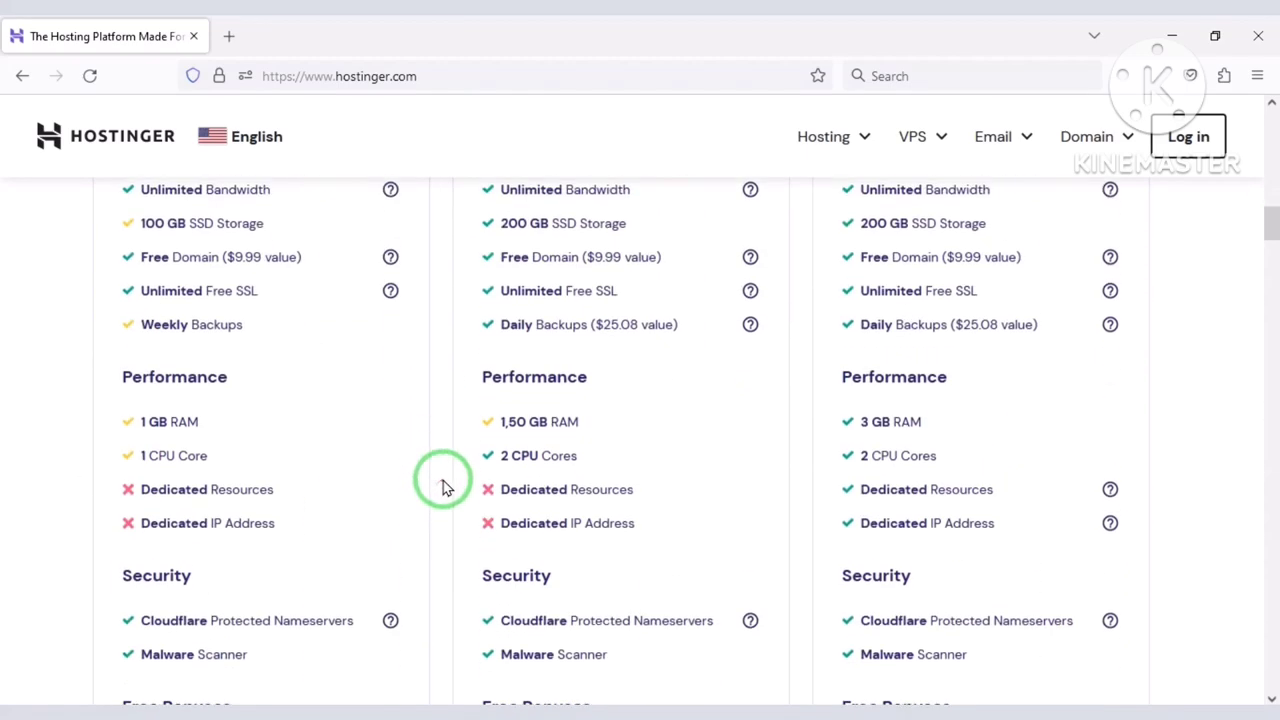
{"action": "scroll", "coordinate": [444, 486], "scroll_direction": "down", "scroll_amount": 2}
{"action": "scroll", "coordinate": [446, 486], "scroll_direction": "down", "scroll_amount": 6}
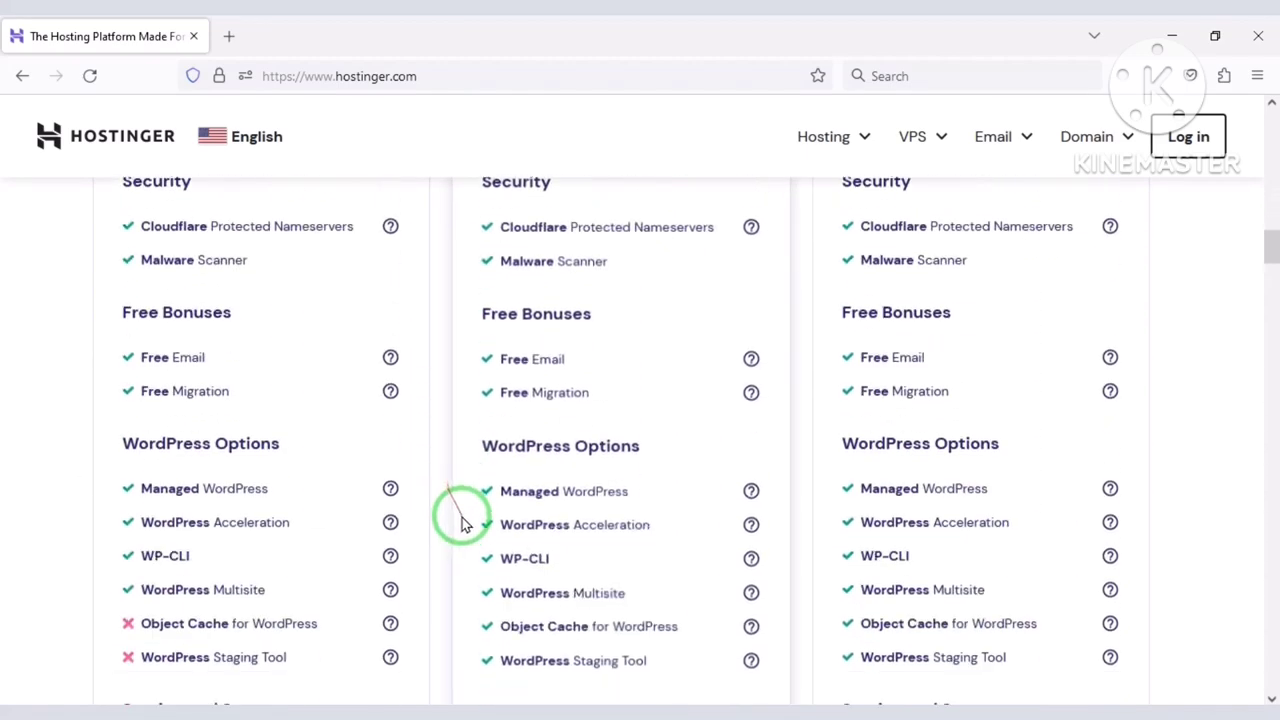
{"action": "scroll", "coordinate": [460, 512], "scroll_direction": "down", "scroll_amount": 2}
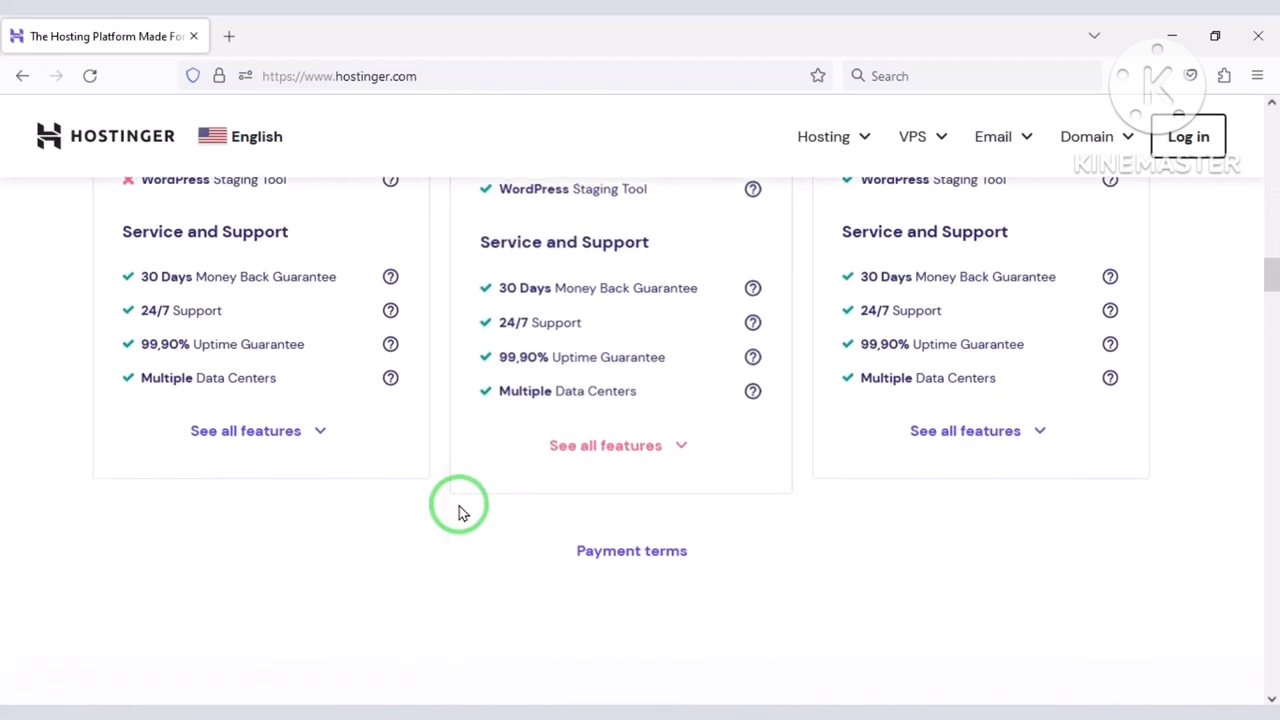
{"action": "scroll", "coordinate": [460, 510], "scroll_direction": "down", "scroll_amount": 6}
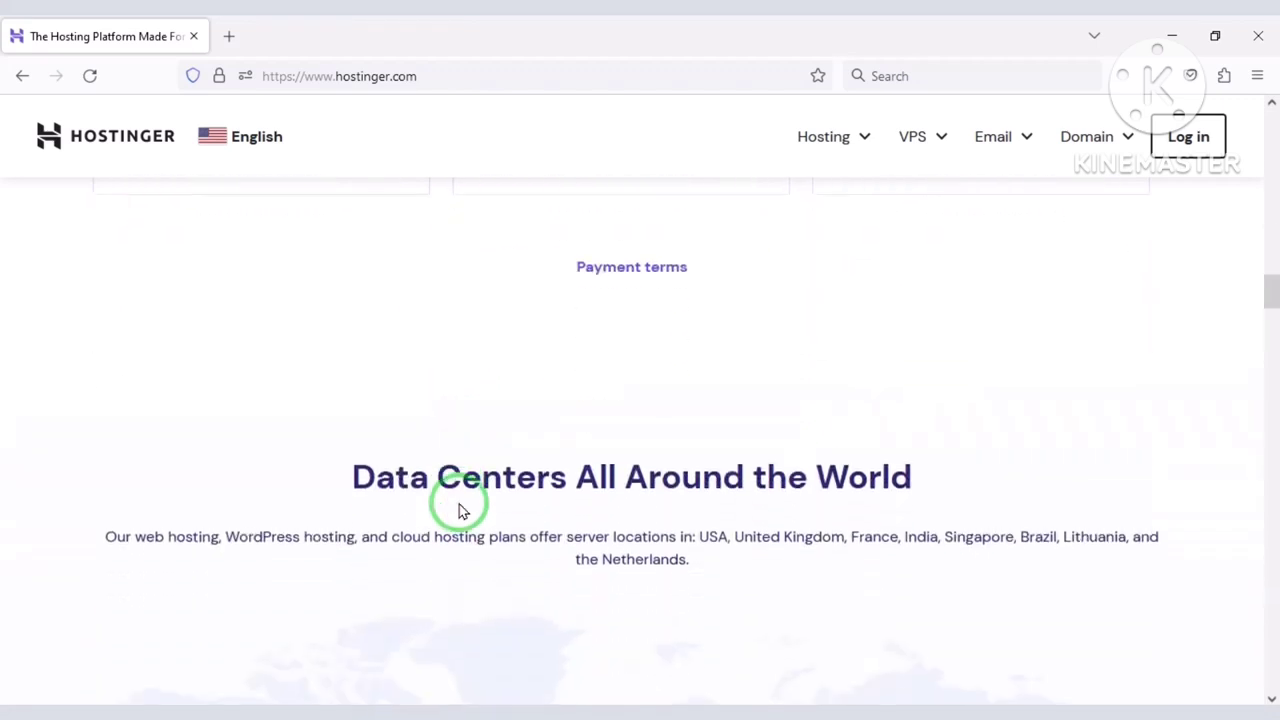
{"action": "scroll", "coordinate": [460, 507], "scroll_direction": "down", "scroll_amount": 4}
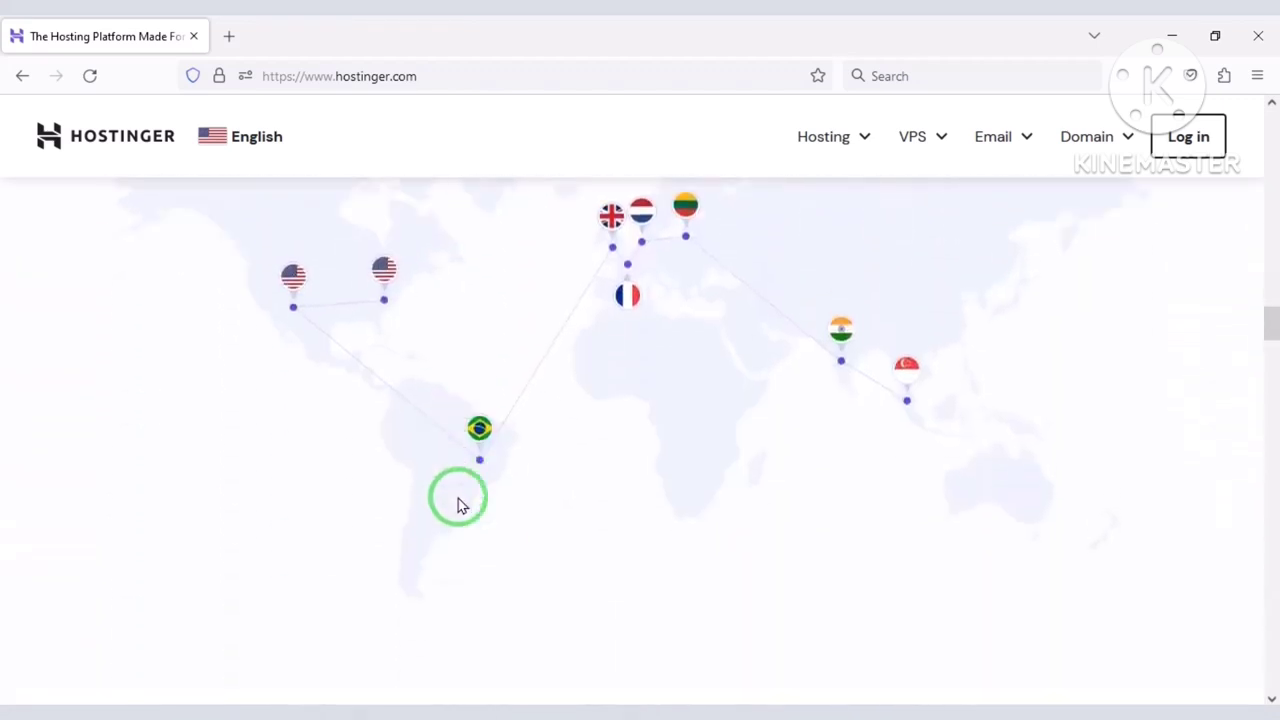
{"action": "scroll", "coordinate": [704, 490], "scroll_direction": "down", "scroll_amount": 12}
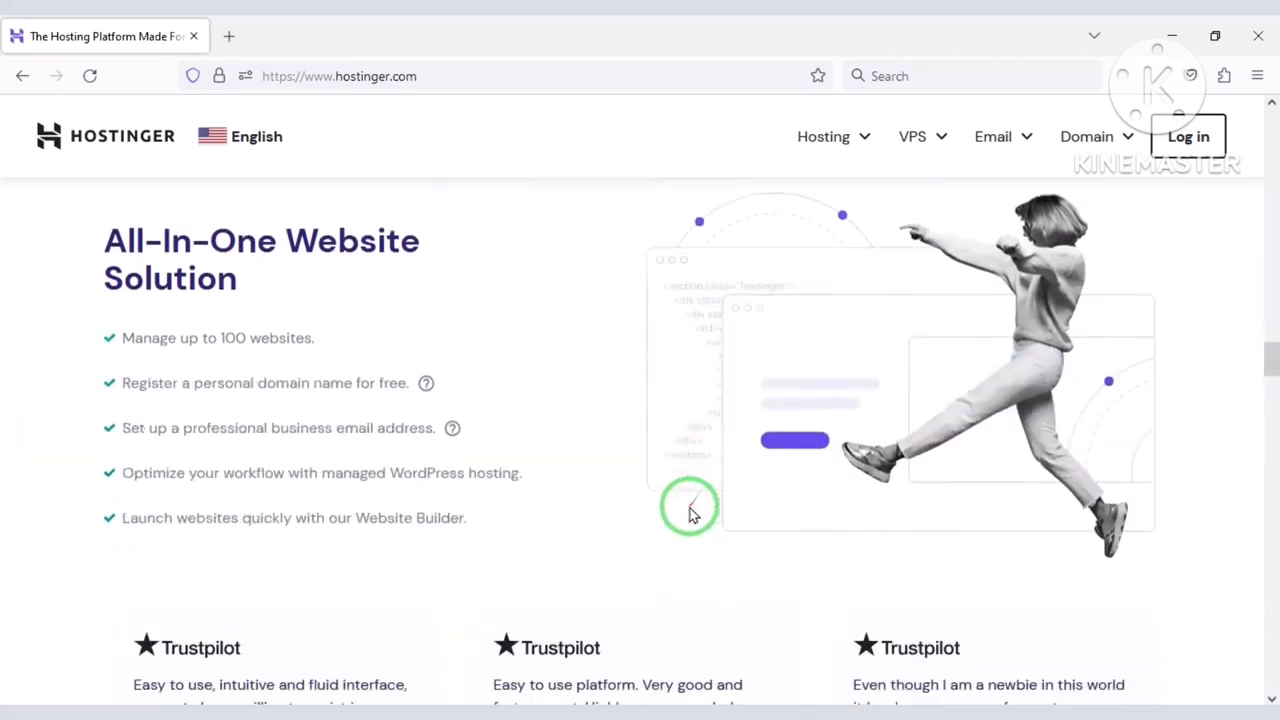
{"action": "scroll", "coordinate": [688, 509], "scroll_direction": "up", "scroll_amount": 3}
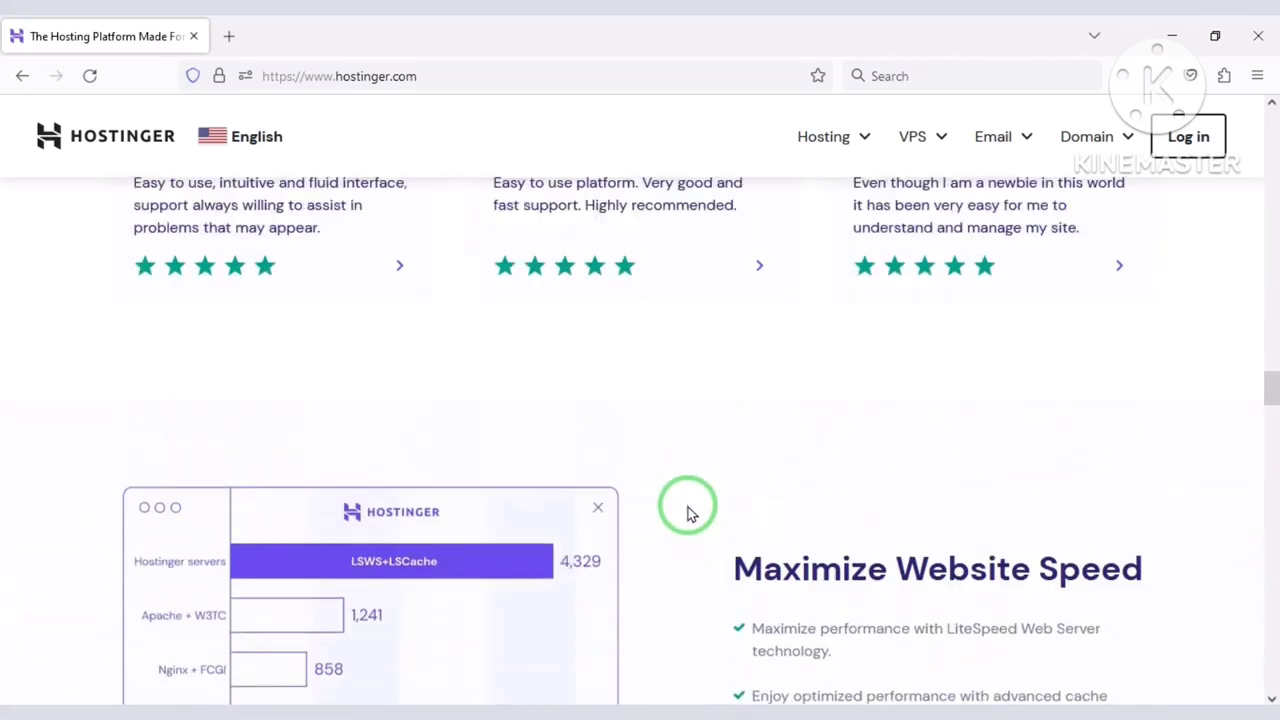
{"action": "scroll", "coordinate": [688, 508], "scroll_direction": "down", "scroll_amount": 10}
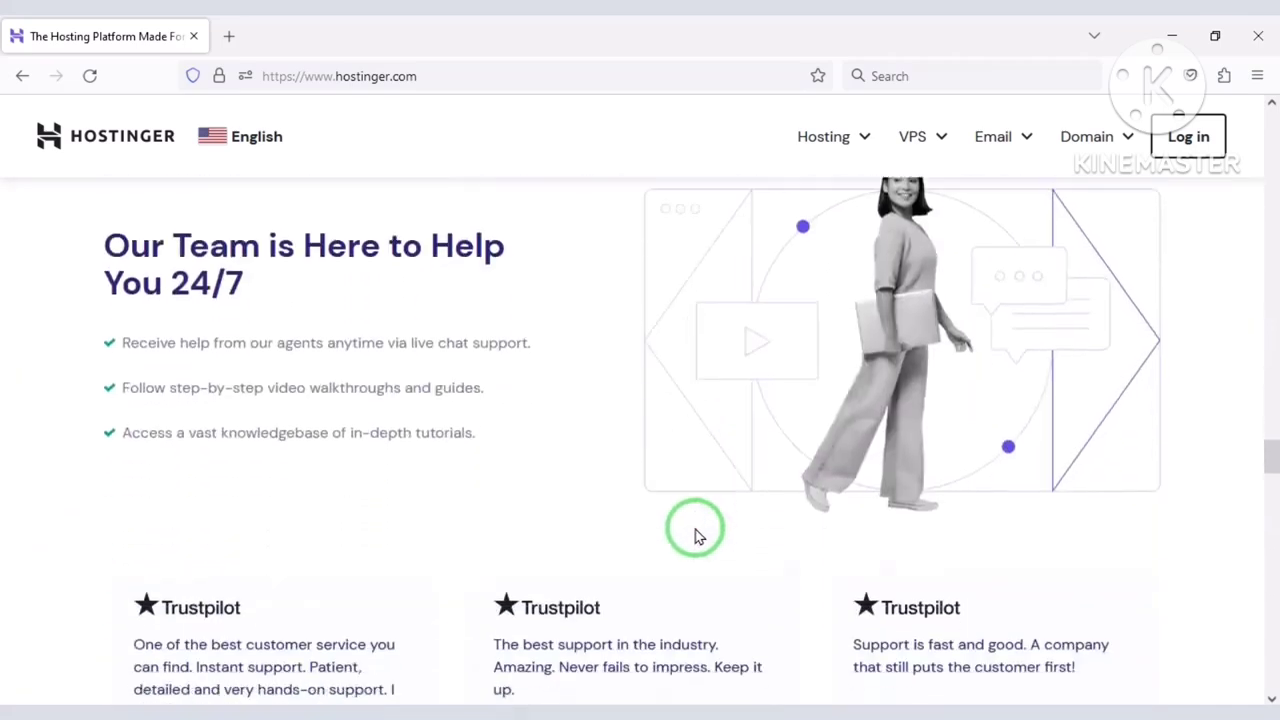
{"action": "scroll", "coordinate": [650, 533], "scroll_direction": "up", "scroll_amount": 20}
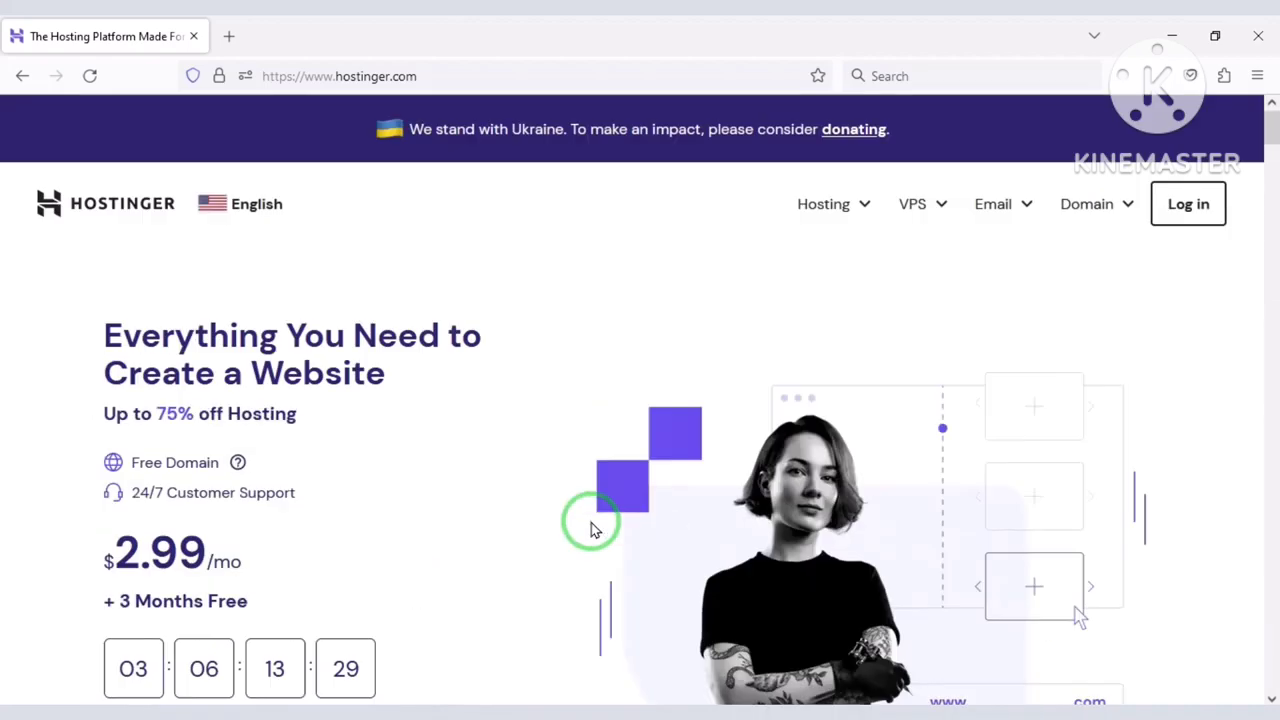
Open the Web Hosting plans page and outline the plans' Free Domain feature.
{"action": "left_click", "coordinate": [830, 215]}
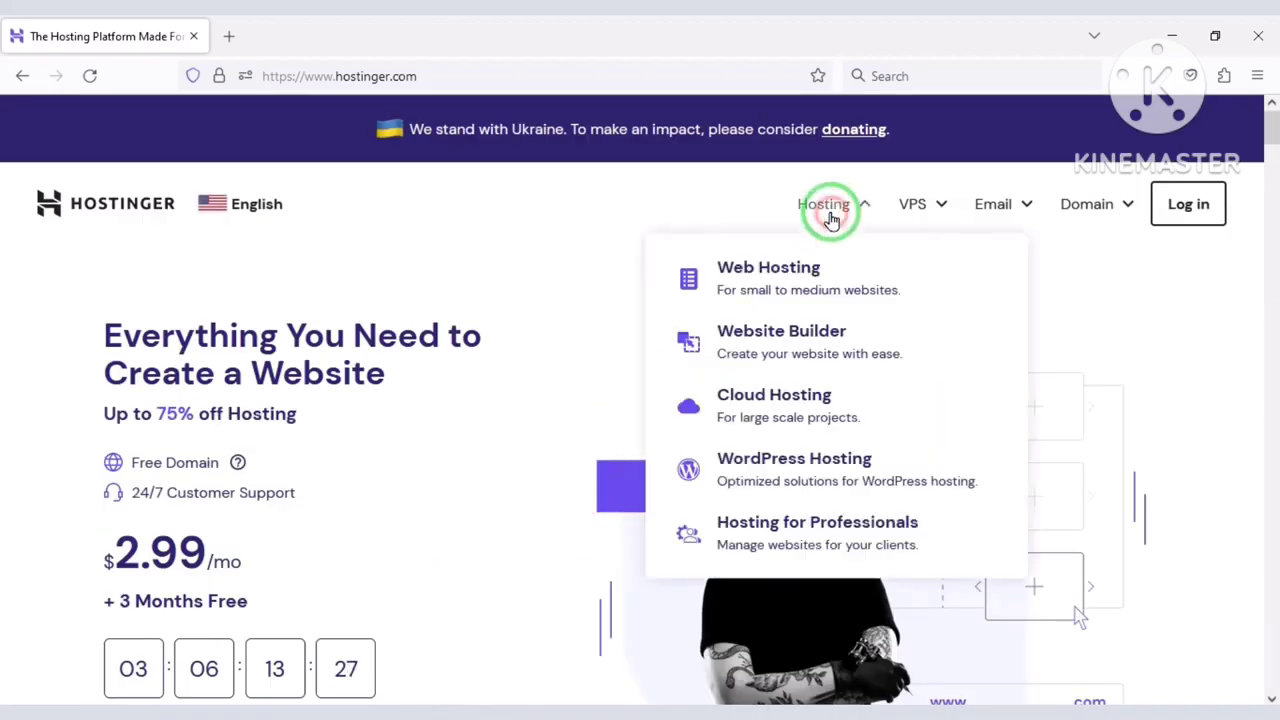
{"action": "left_click", "coordinate": [788, 278]}
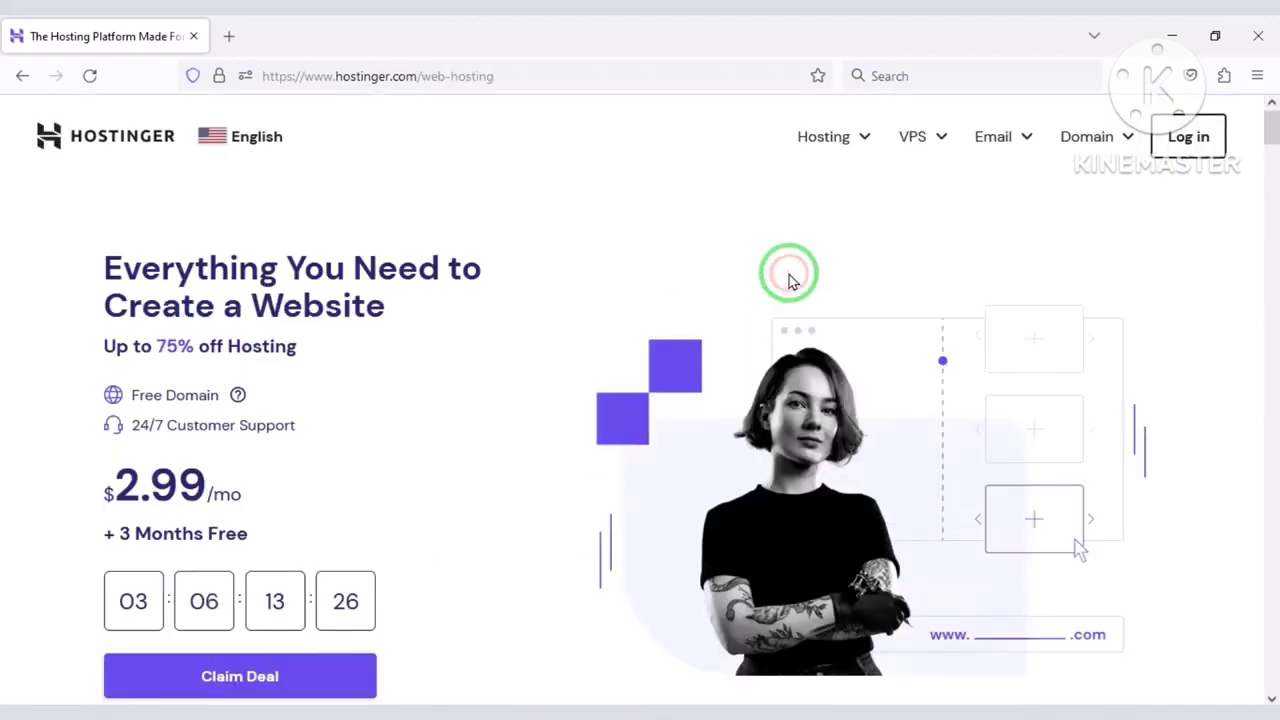
{"action": "scroll", "coordinate": [700, 460], "scroll_direction": "down", "scroll_amount": 15}
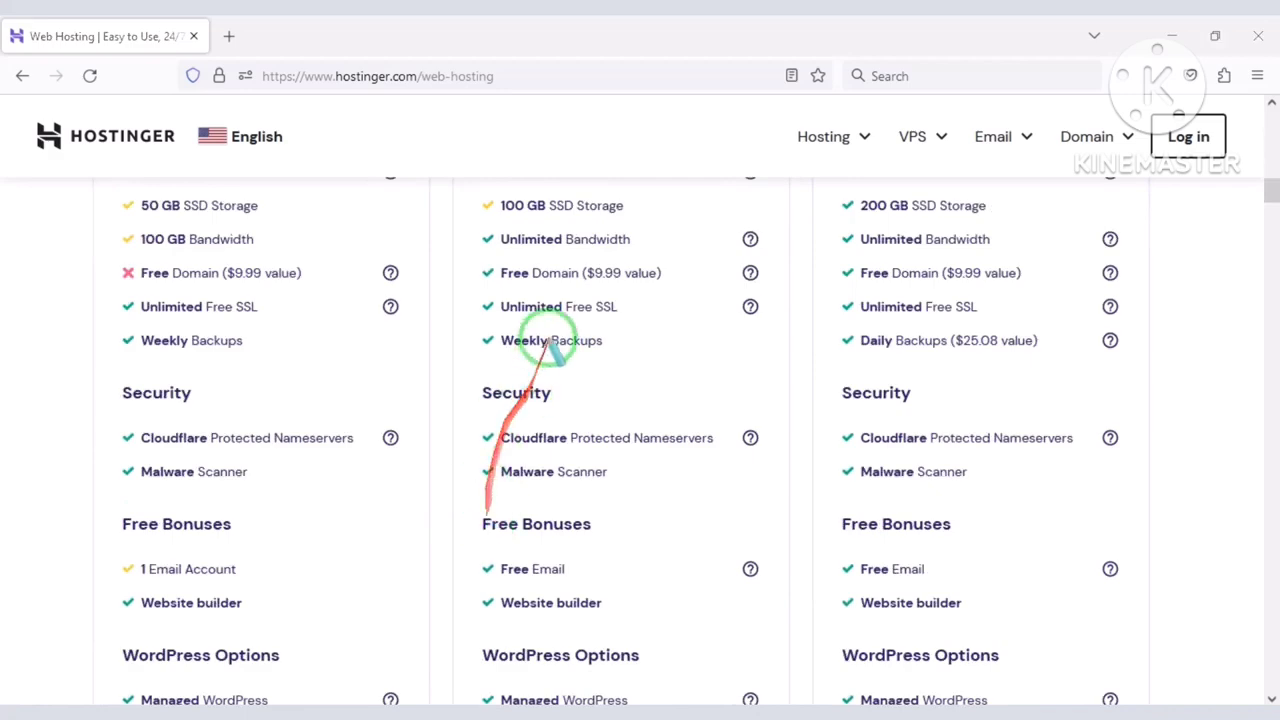
{"action": "mouse_move", "coordinate": [470, 258]}
{"action": "left_mouse_down"}
{"action": "mouse_move", "coordinate": [601, 287]}
{"action": "mouse_move", "coordinate": [763, 285]}
{"action": "left_mouse_up"}
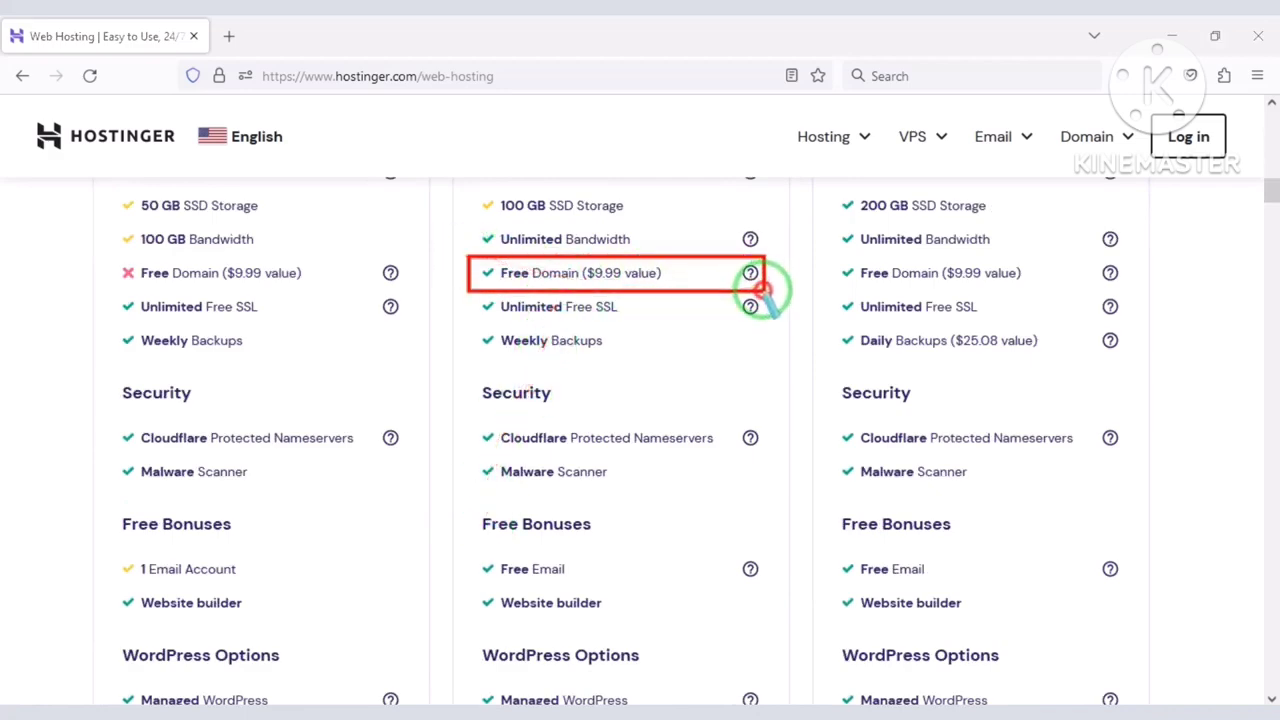
{"action": "left_click_drag", "start_coordinate": [821, 250], "coordinate": [1122, 291]}
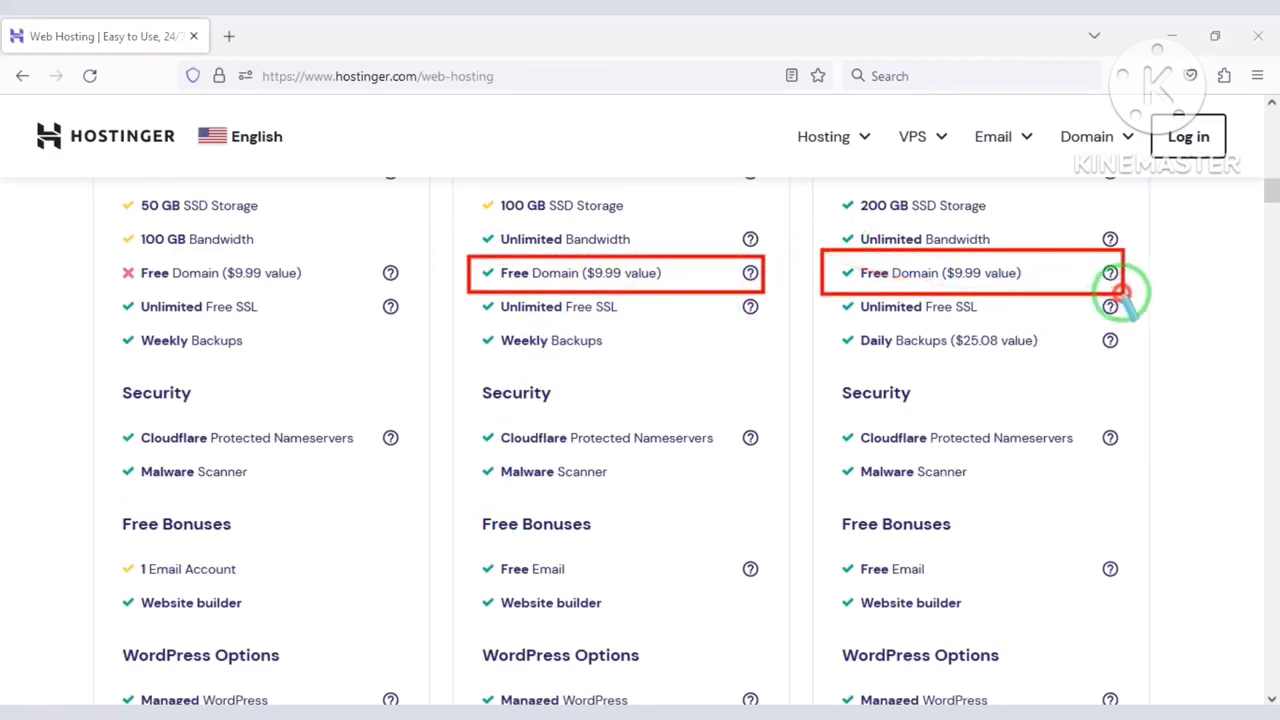
{"action": "scroll", "coordinate": [651, 531], "scroll_direction": "down", "scroll_amount": 6}
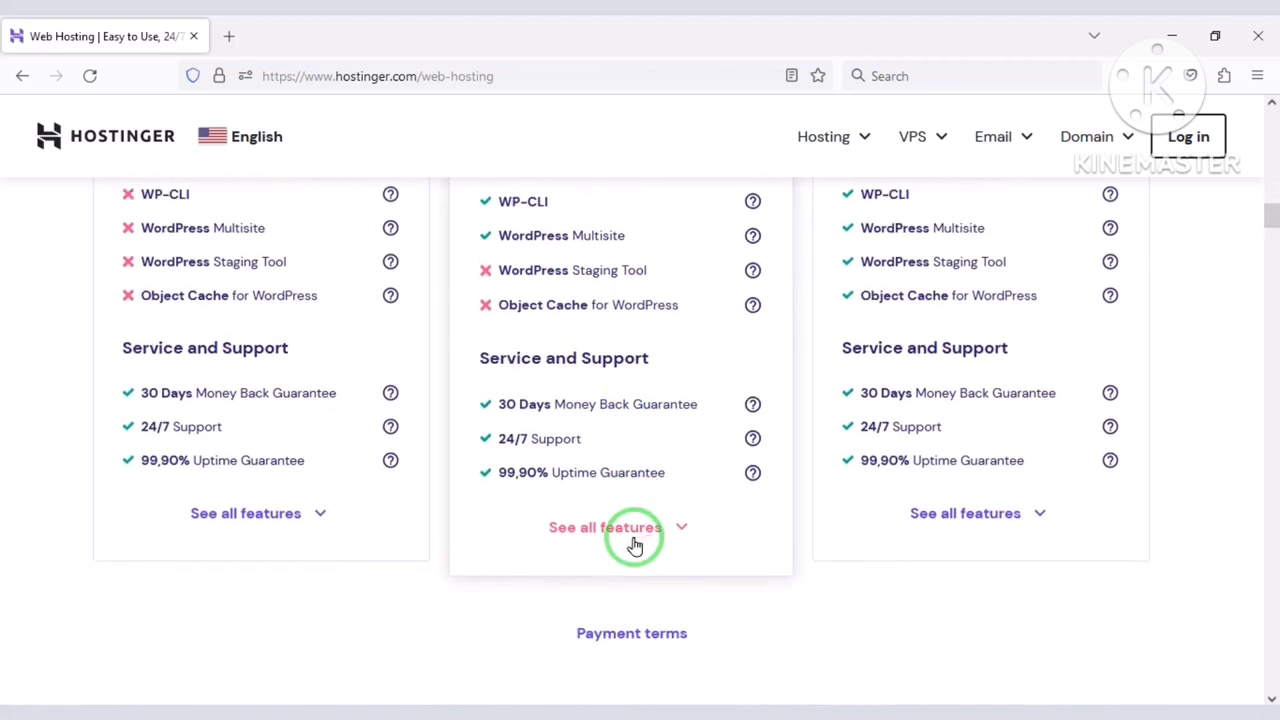
Outline each plan's money back guarantee and 24/7 Support features.
{"action": "left_click_drag", "start_coordinate": [110, 385], "coordinate": [404, 411]}
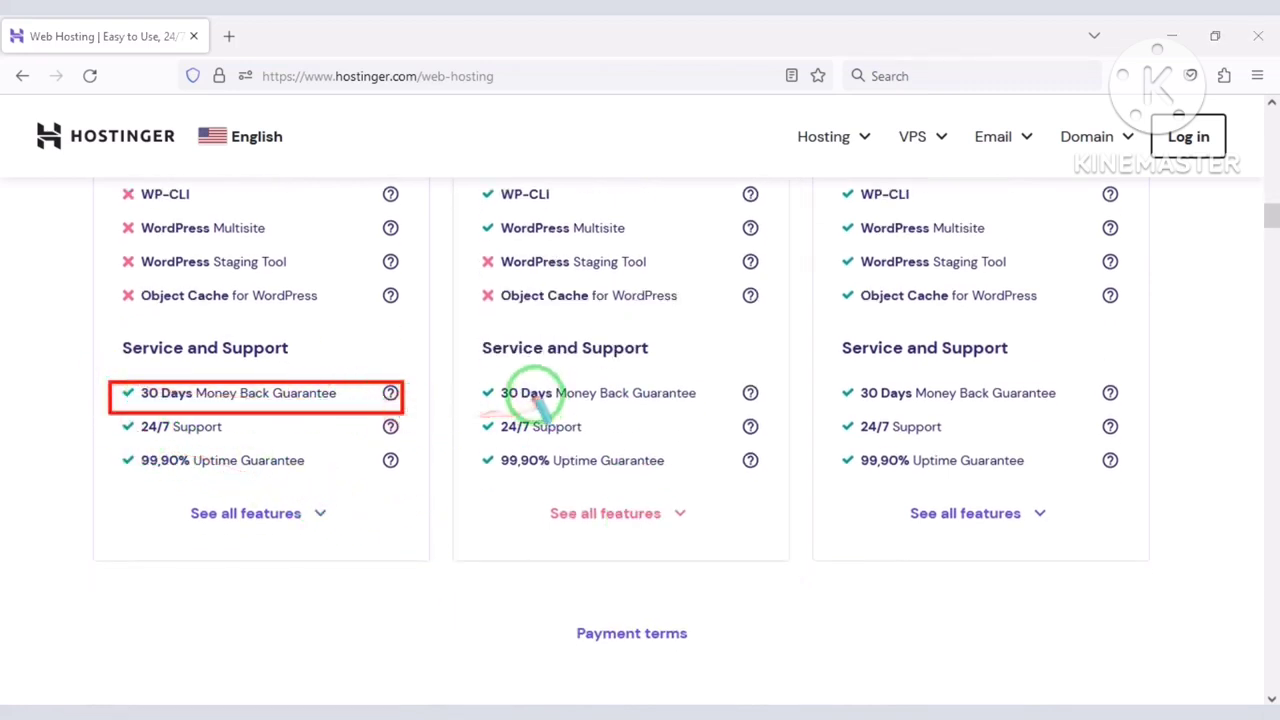
{"action": "mouse_move", "coordinate": [453, 366]}
{"action": "left_mouse_down"}
{"action": "mouse_move", "coordinate": [757, 426]}
{"action": "mouse_move", "coordinate": [786, 412]}
{"action": "left_mouse_up"}
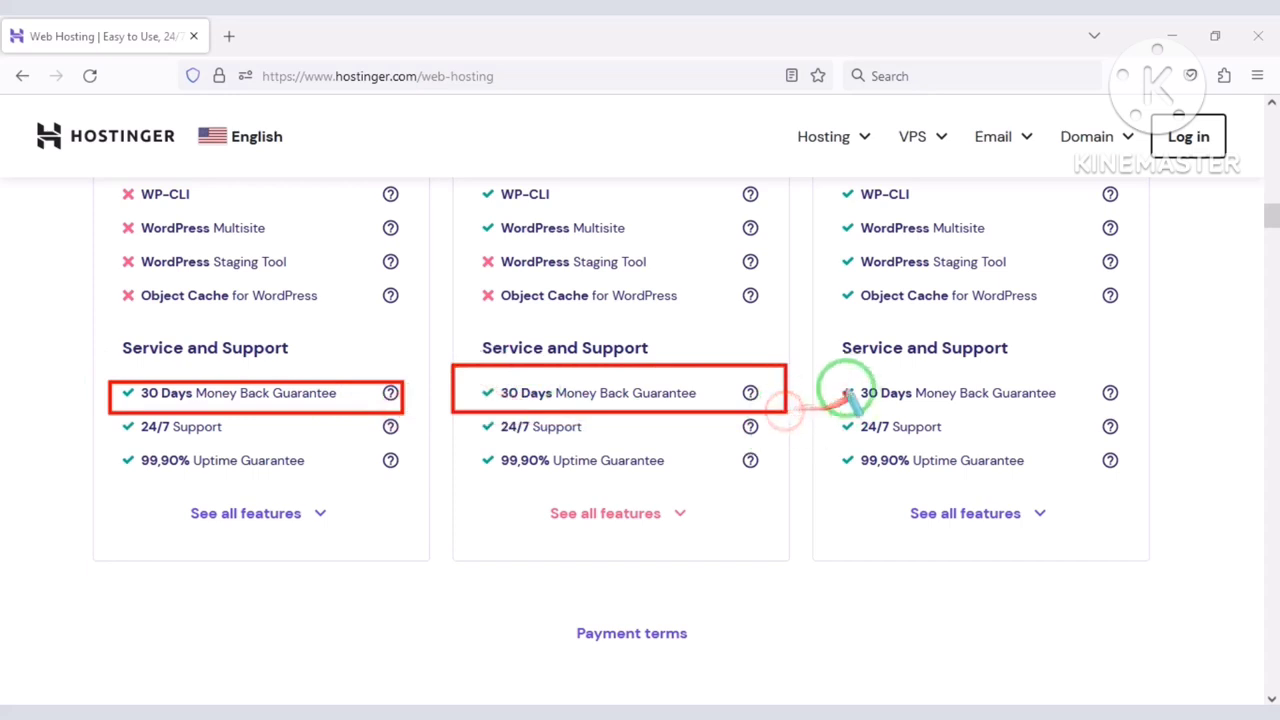
{"action": "mouse_move", "coordinate": [832, 370]}
{"action": "left_mouse_down"}
{"action": "mouse_move", "coordinate": [1078, 430]}
{"action": "mouse_move", "coordinate": [1130, 414]}
{"action": "left_mouse_up"}
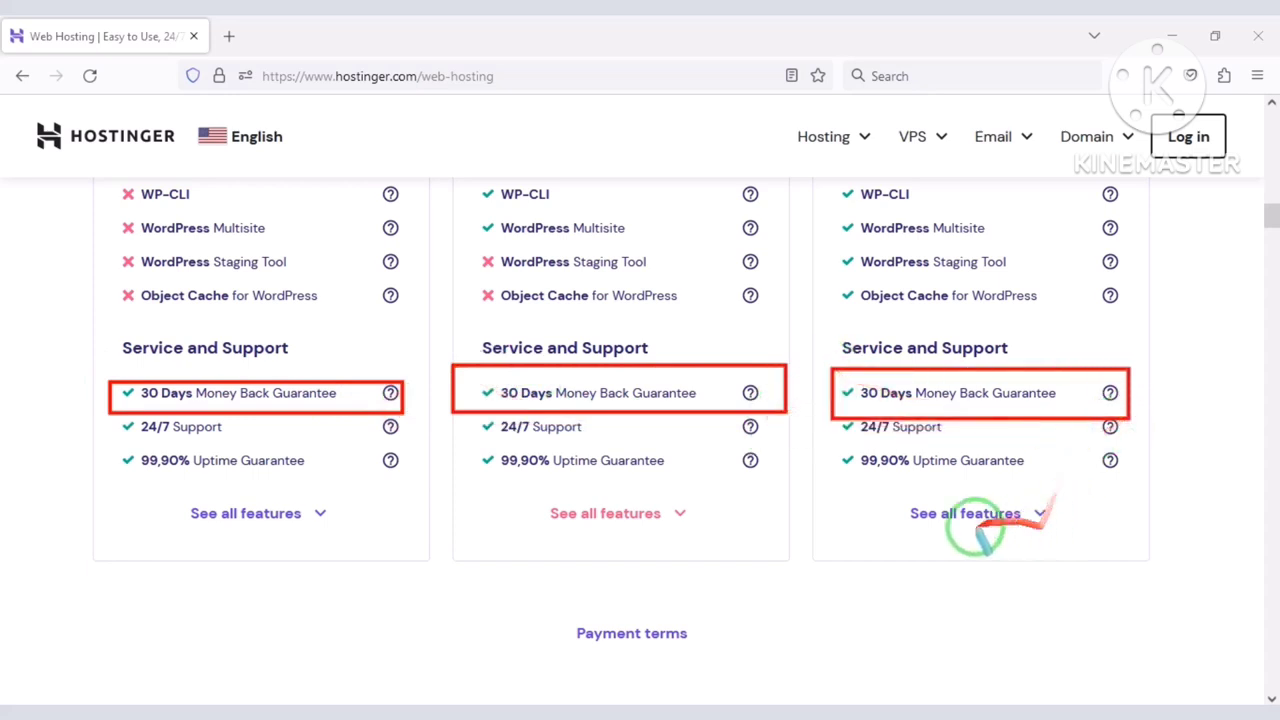
{"action": "left_click", "coordinate": [940, 535]}
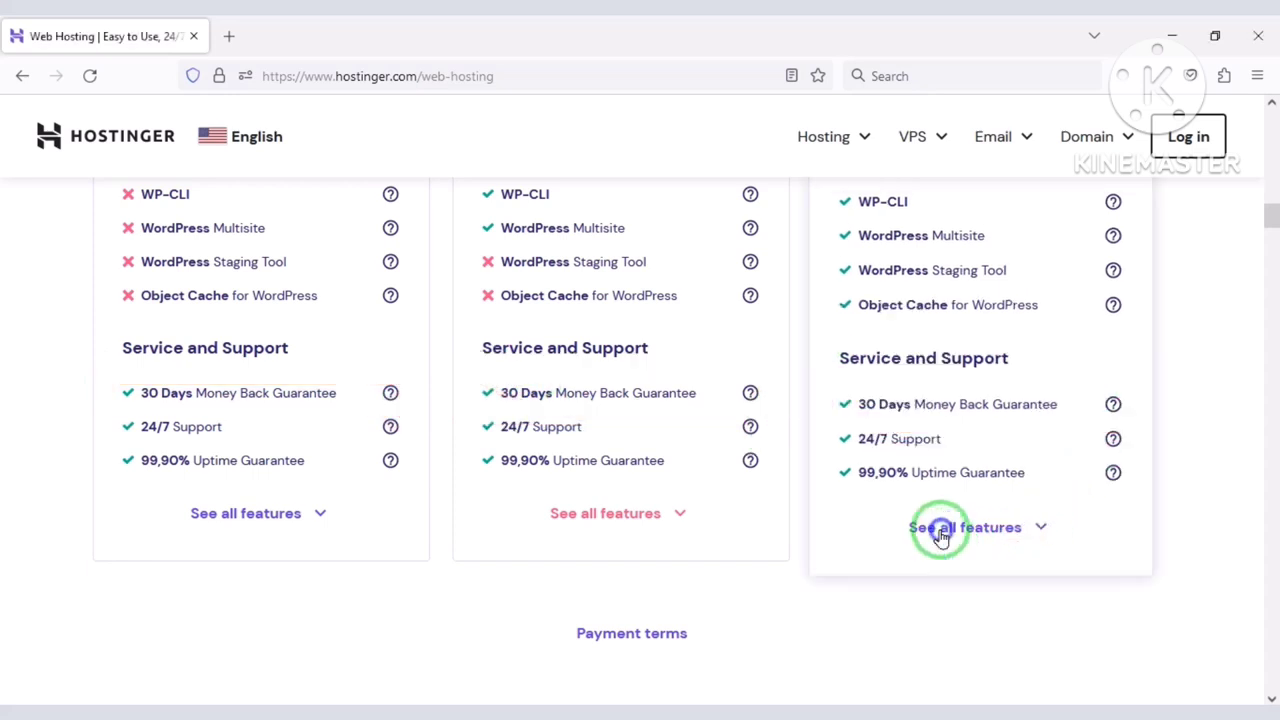
{"action": "mouse_move", "coordinate": [108, 417]}
{"action": "left_mouse_down"}
{"action": "mouse_move", "coordinate": [205, 443]}
{"action": "mouse_move", "coordinate": [396, 443]}
{"action": "left_mouse_up"}
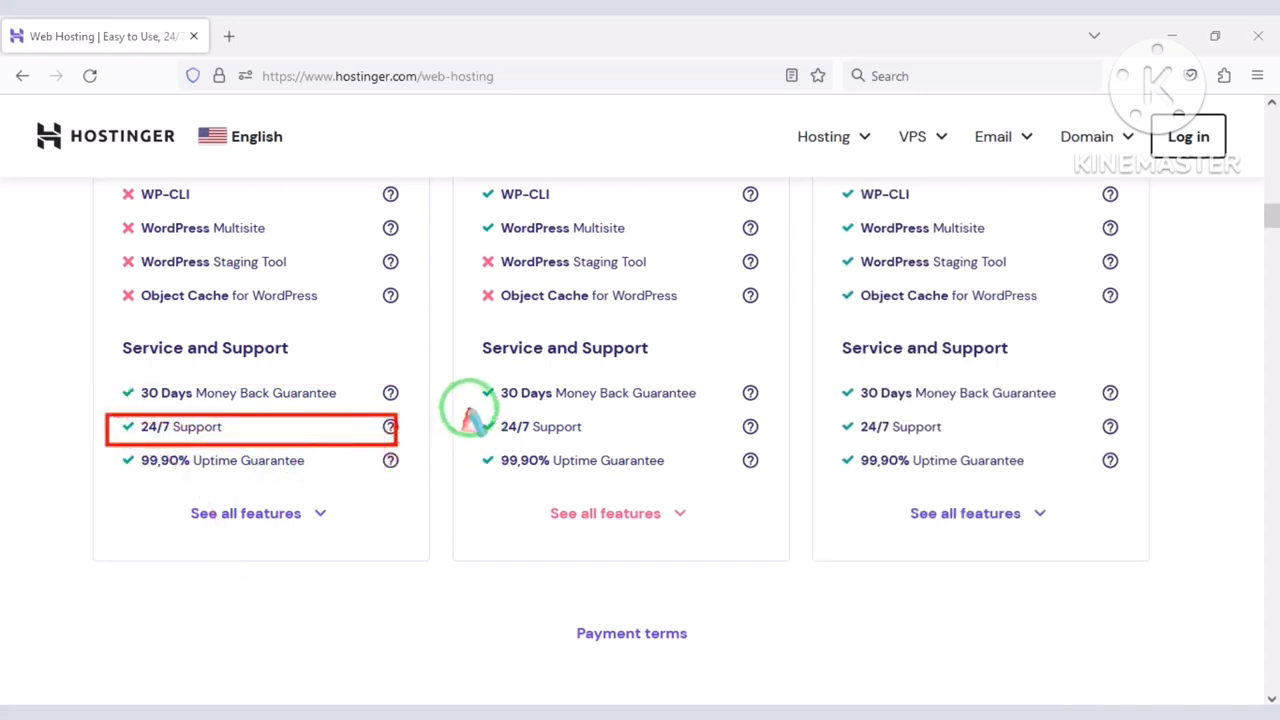
{"action": "left_click_drag", "start_coordinate": [468, 410], "coordinate": [764, 445]}
{"action": "left_click_drag", "start_coordinate": [830, 418], "coordinate": [1140, 445]}
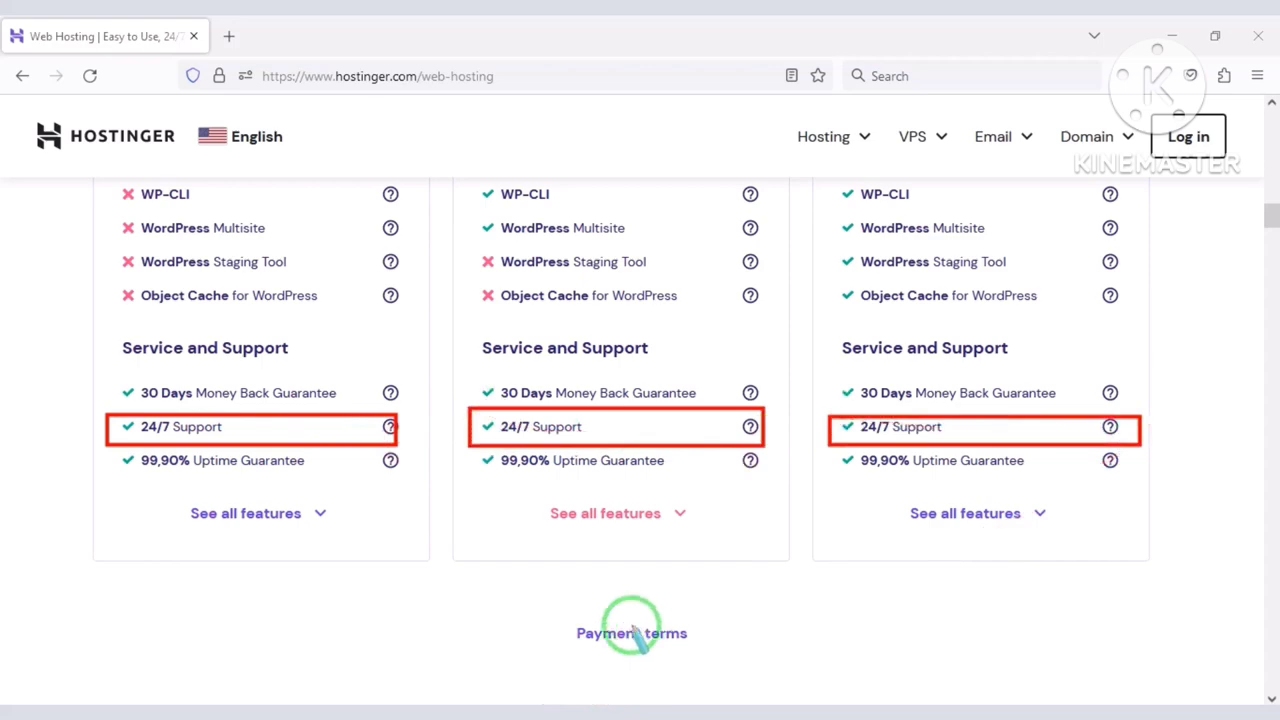
{"action": "scroll", "coordinate": [606, 549], "scroll_direction": "up", "scroll_amount": 8}
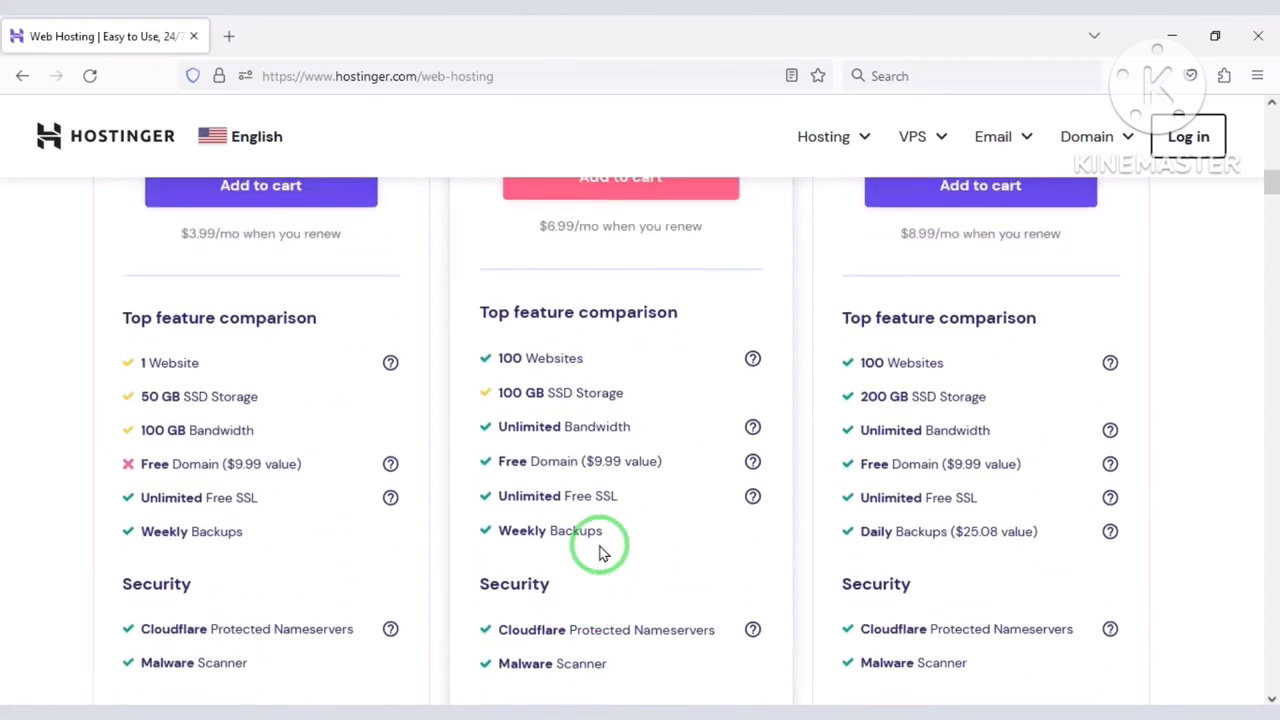
{"action": "scroll", "coordinate": [603, 552], "scroll_direction": "up", "scroll_amount": 3}
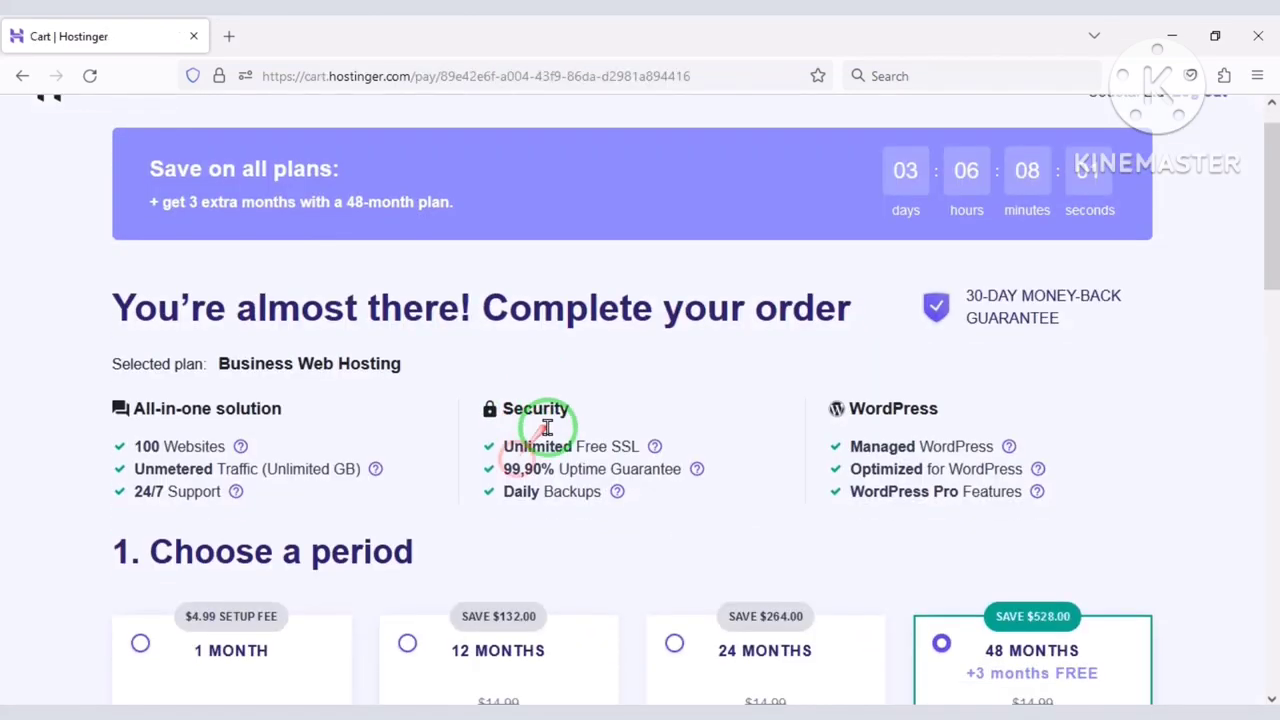
Pick the 12 MONTHS period, making Business Web Hosting $47.88.
{"action": "scroll", "coordinate": [543, 508], "scroll_direction": "down", "scroll_amount": 3}
{"action": "left_click", "coordinate": [407, 399]}
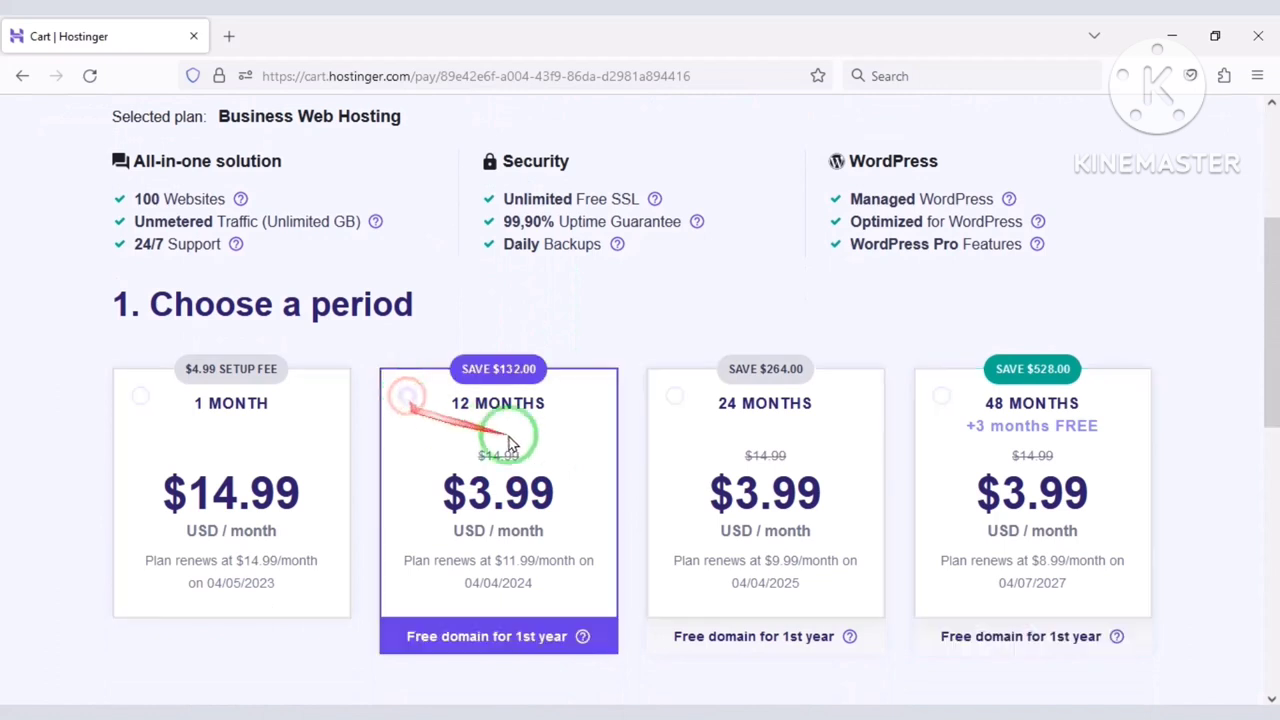
{"action": "scroll", "coordinate": [643, 510], "scroll_direction": "down", "scroll_amount": 4}
{"action": "scroll", "coordinate": [644, 506], "scroll_direction": "down", "scroll_amount": 3}
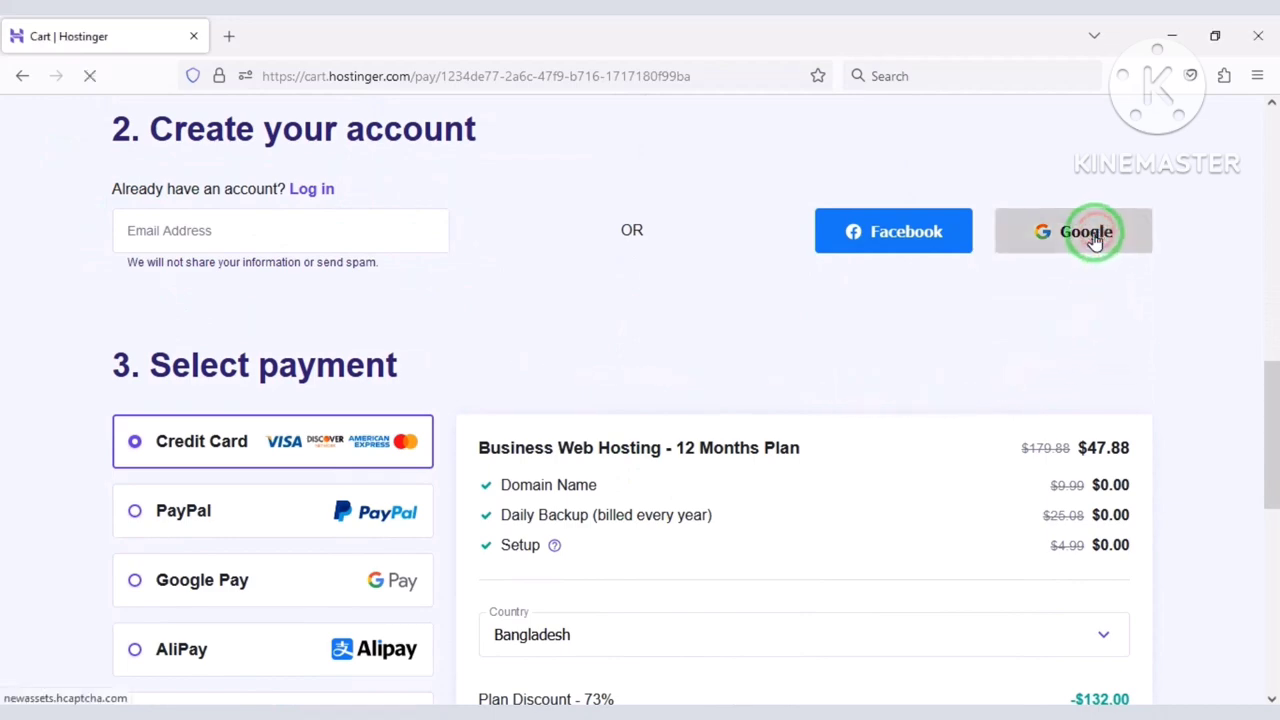
{"action": "left_click", "coordinate": [634, 369]}
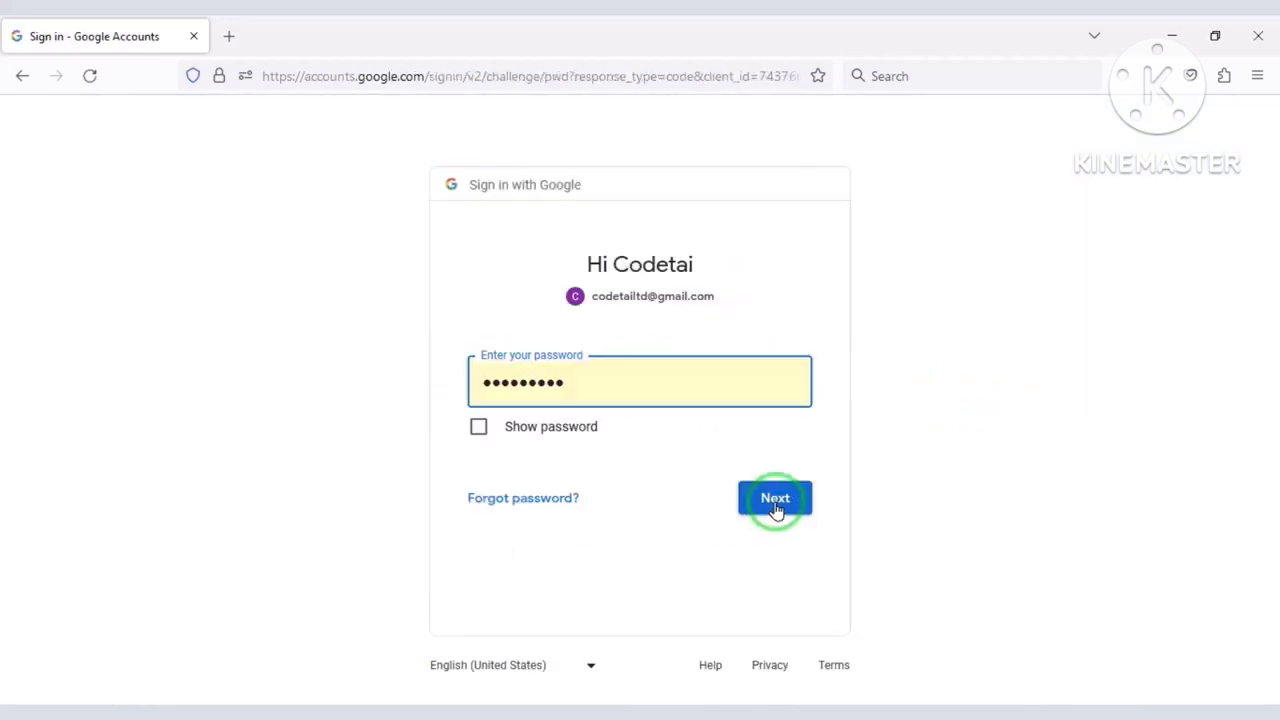
{"action": "left_click", "coordinate": [776, 508]}
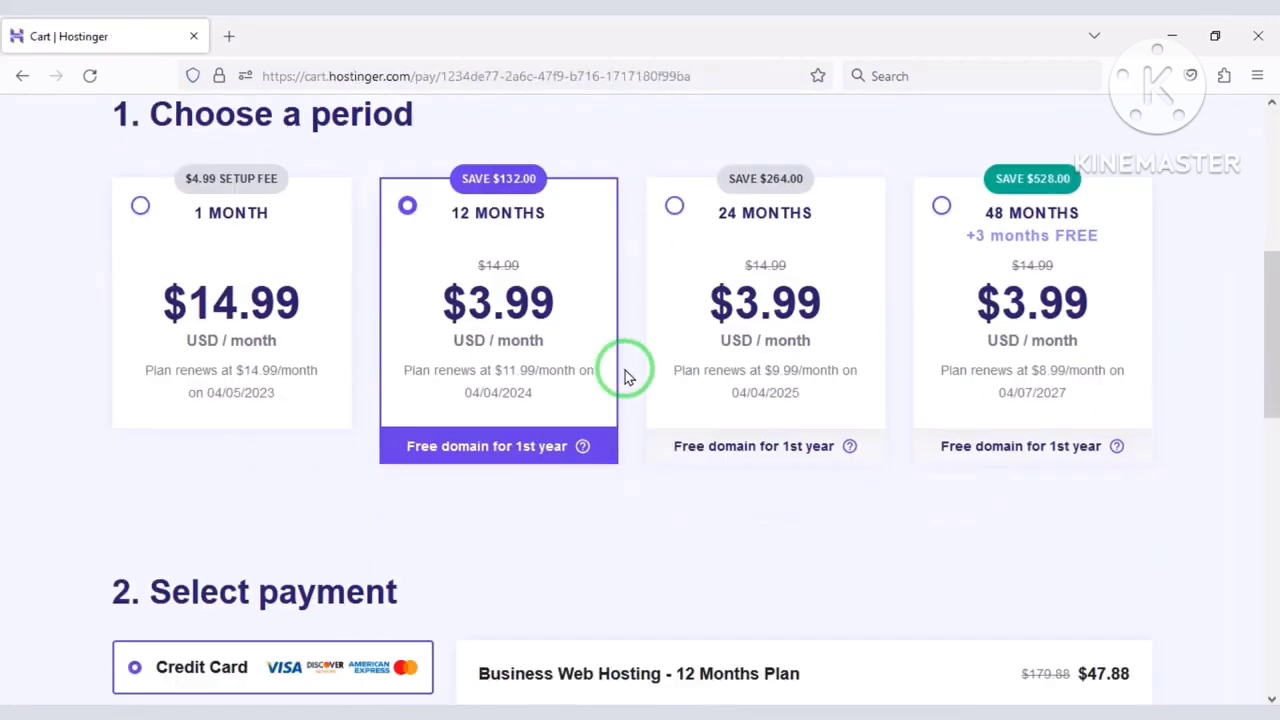
{"action": "scroll", "coordinate": [626, 366], "scroll_direction": "down", "scroll_amount": 7}
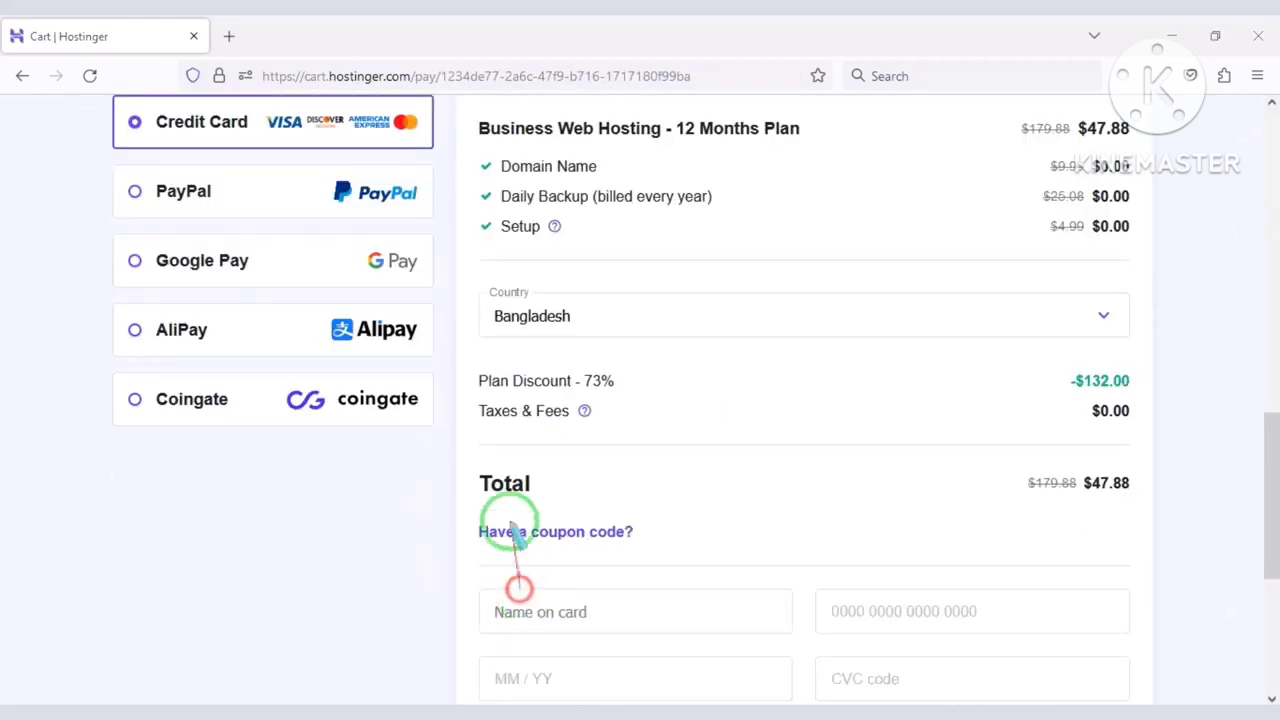
{"action": "left_click_drag", "start_coordinate": [469, 367], "coordinate": [623, 388]}
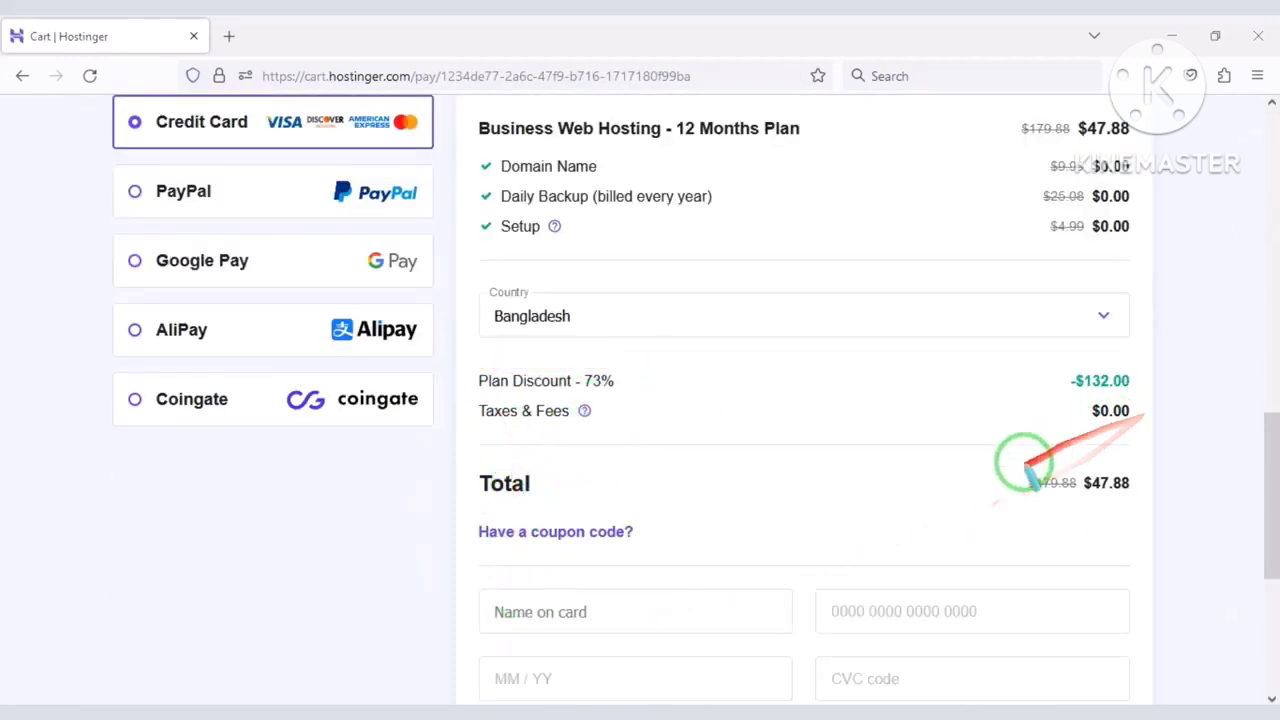
{"action": "left_click_drag", "start_coordinate": [1007, 463], "coordinate": [1155, 499]}
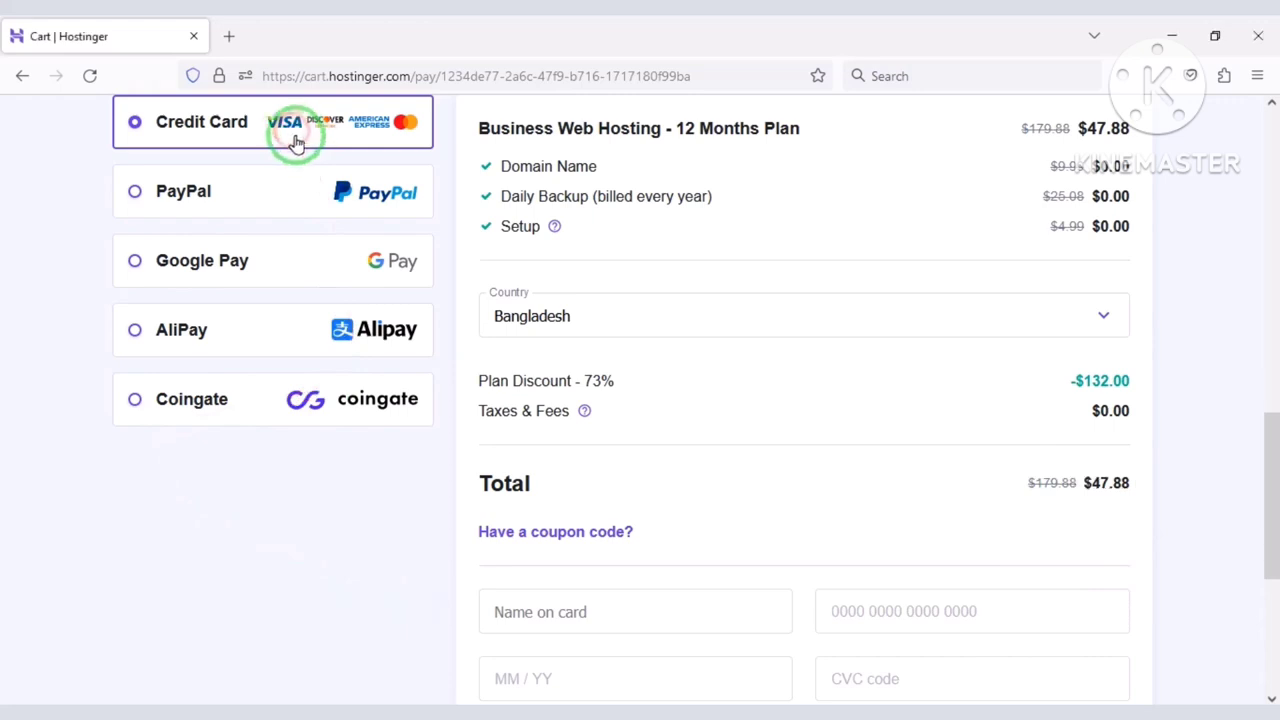
{"action": "scroll", "coordinate": [634, 548], "scroll_direction": "down", "scroll_amount": 3}
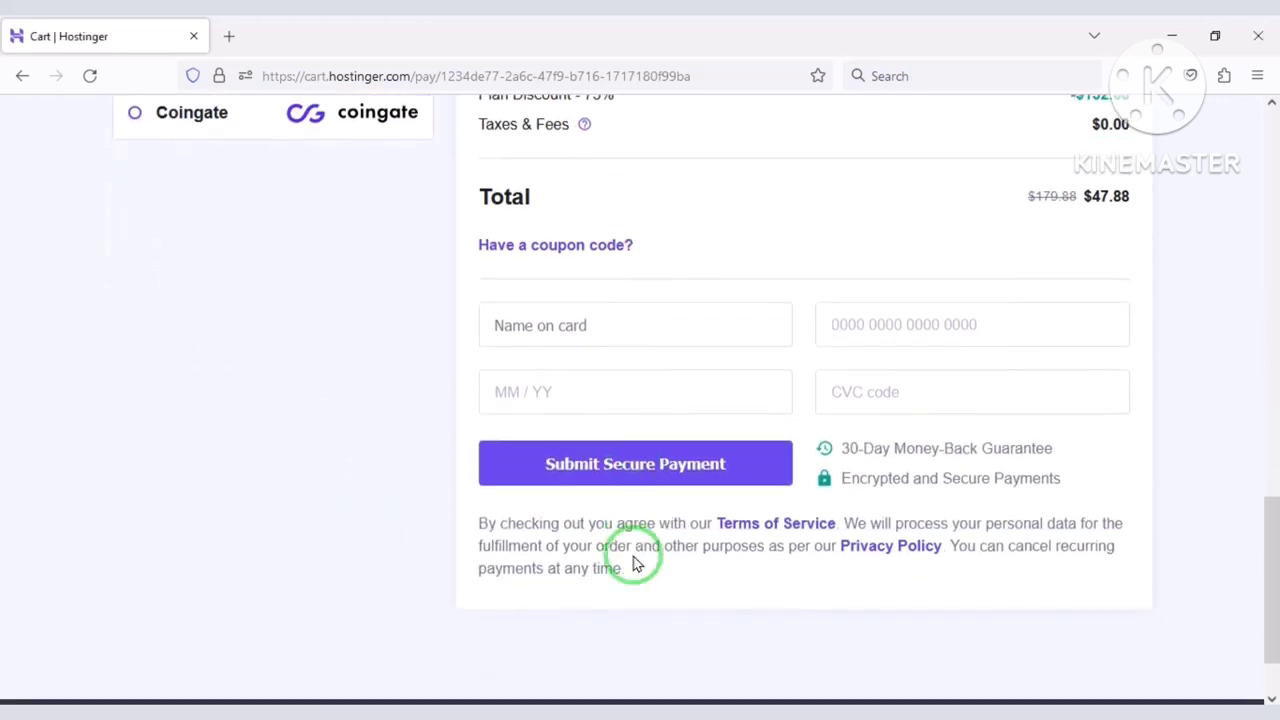
{"action": "mouse_move", "coordinate": [471, 291]}
{"action": "left_mouse_down"}
{"action": "mouse_move", "coordinate": [829, 397]}
{"action": "mouse_move", "coordinate": [1140, 432]}
{"action": "left_mouse_up"}
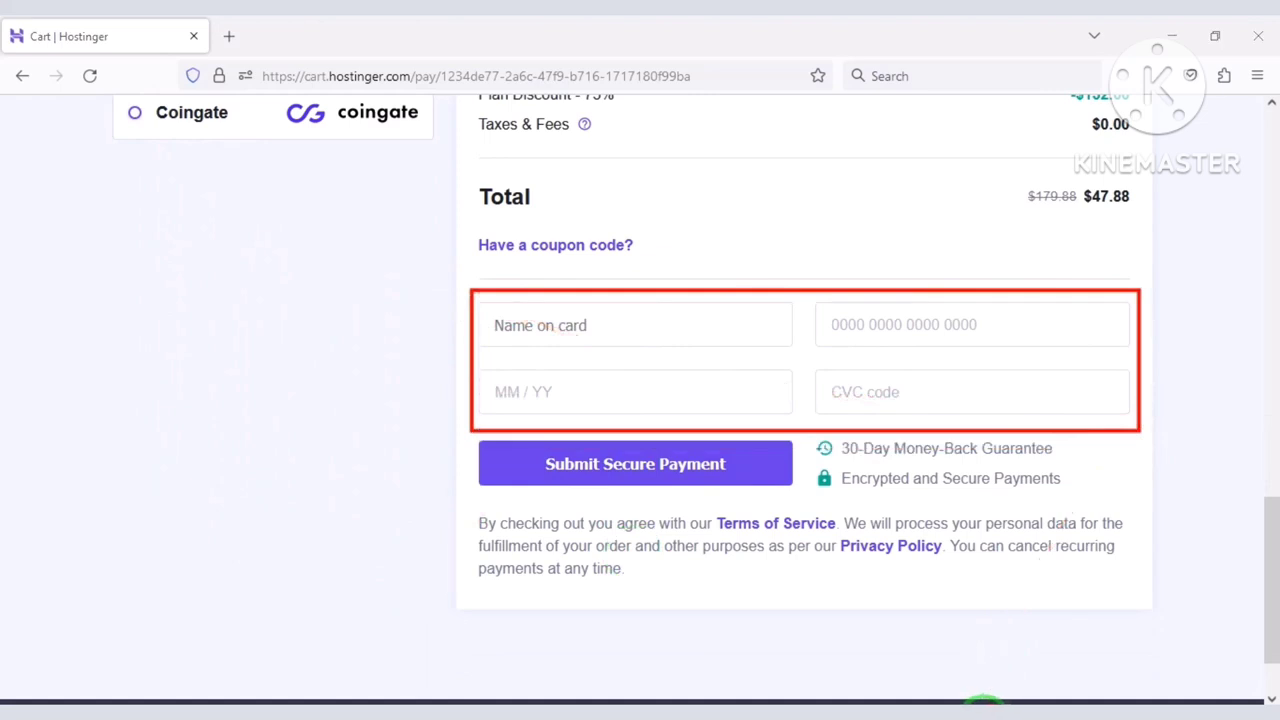
{"action": "left_click", "coordinate": [983, 716]}
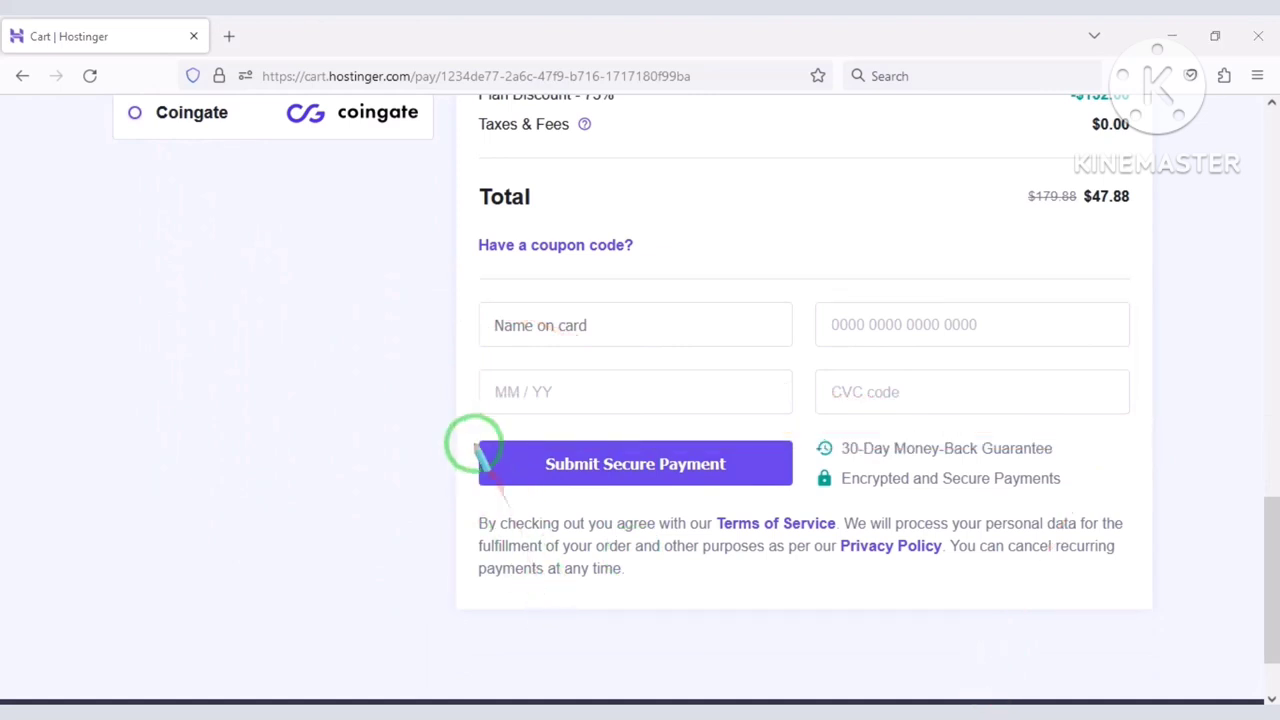
{"action": "mouse_move", "coordinate": [466, 431]}
{"action": "left_mouse_down"}
{"action": "mouse_move", "coordinate": [751, 500]}
{"action": "mouse_move", "coordinate": [805, 500]}
{"action": "left_mouse_up"}
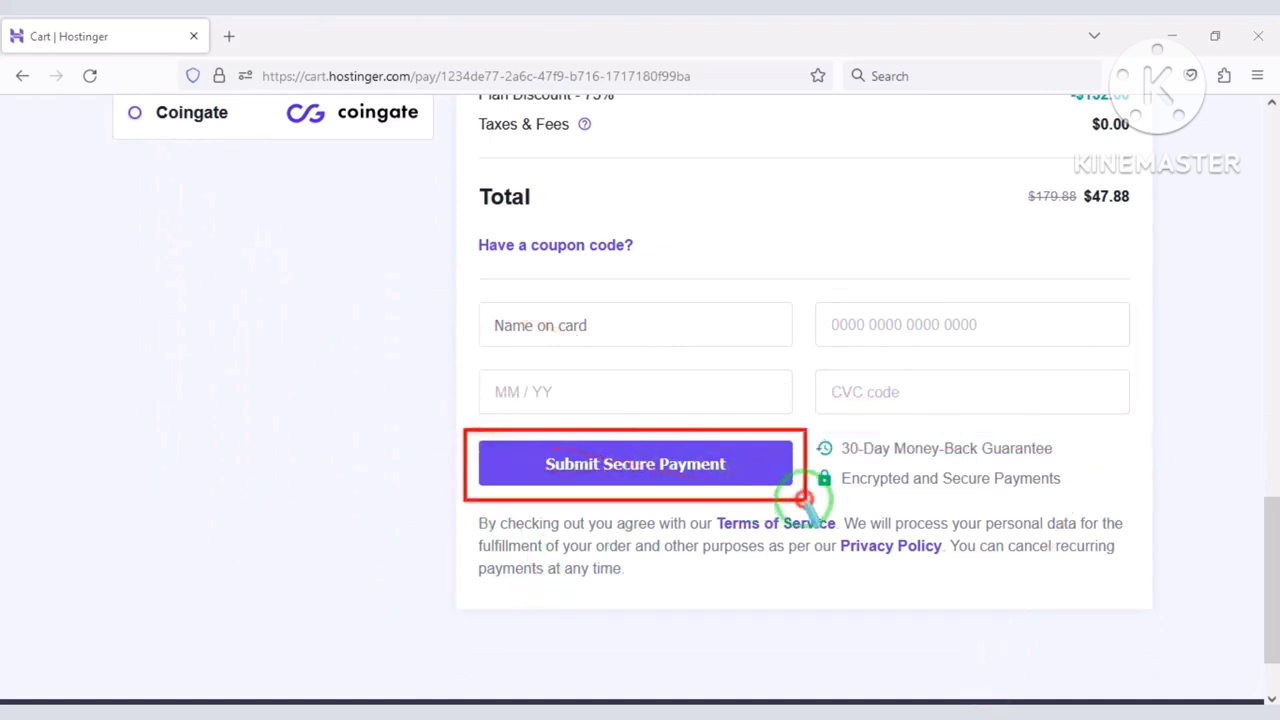
{"action": "scroll", "coordinate": [323, 491], "scroll_direction": "up", "scroll_amount": 4}
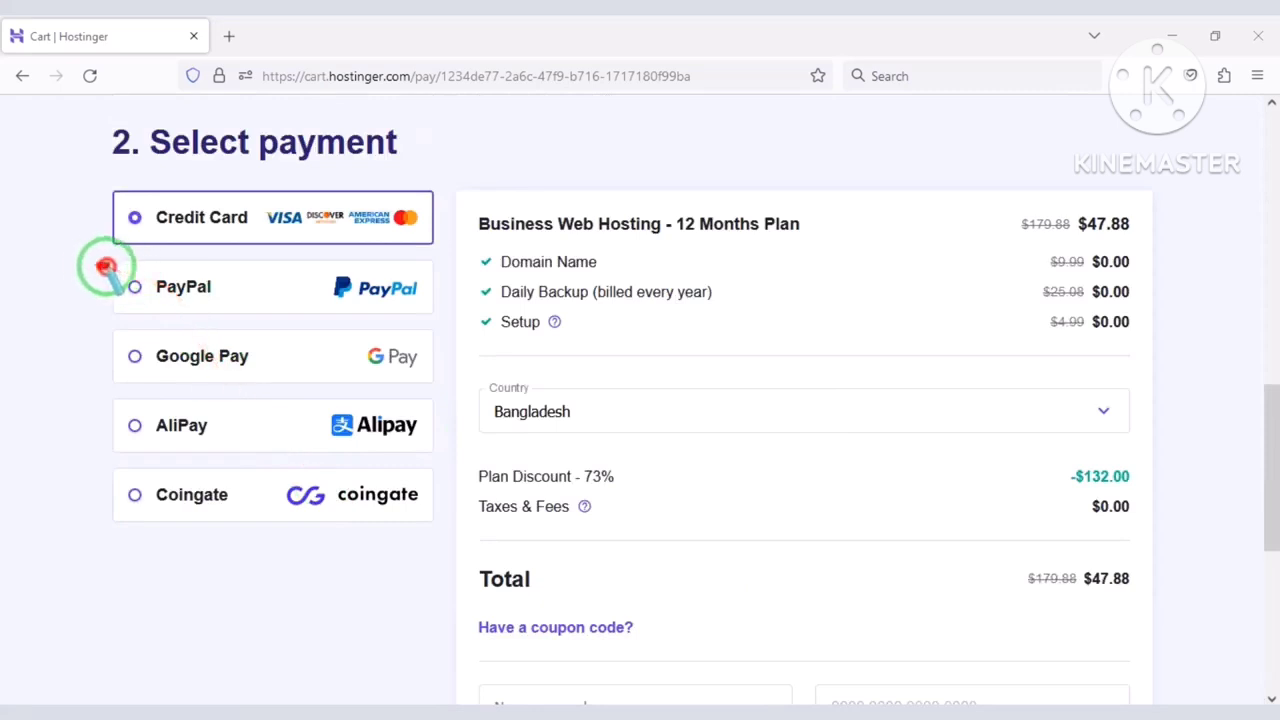
{"action": "left_click_drag", "start_coordinate": [103, 263], "coordinate": [432, 320]}
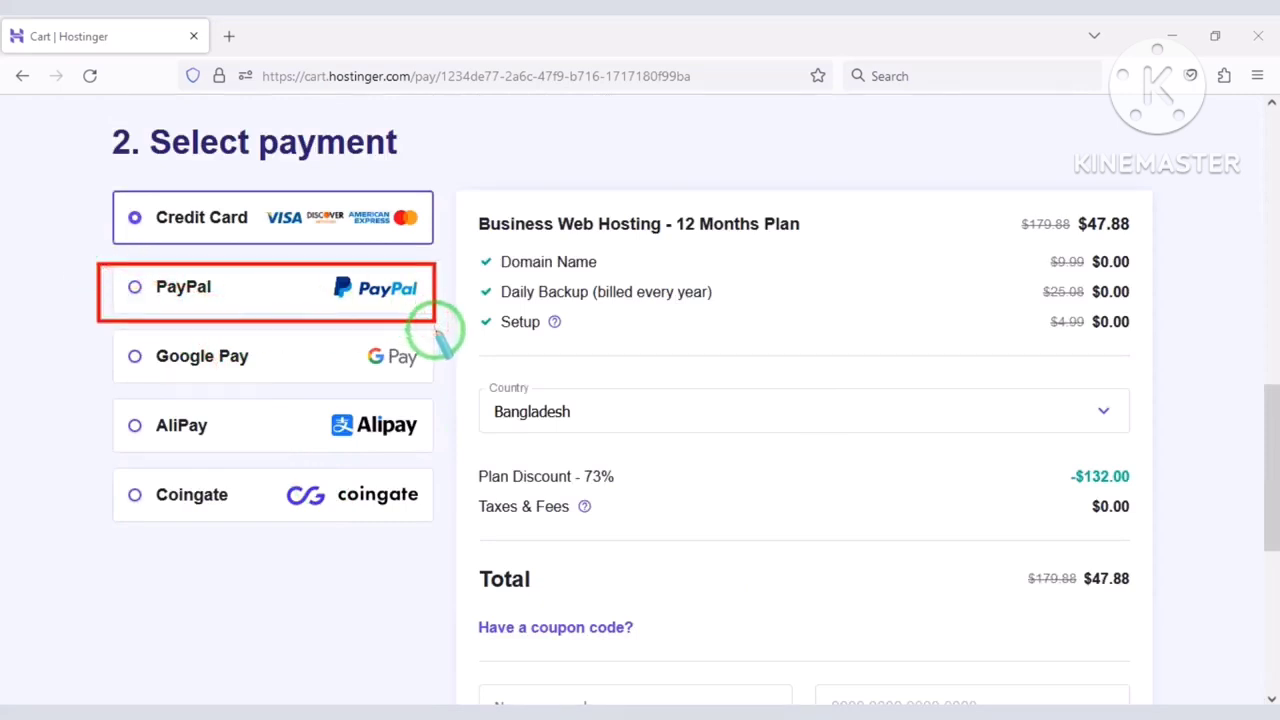
{"action": "mouse_move", "coordinate": [110, 332]}
{"action": "left_mouse_down"}
{"action": "mouse_move", "coordinate": [380, 471]}
{"action": "mouse_move", "coordinate": [433, 516]}
{"action": "left_mouse_up"}
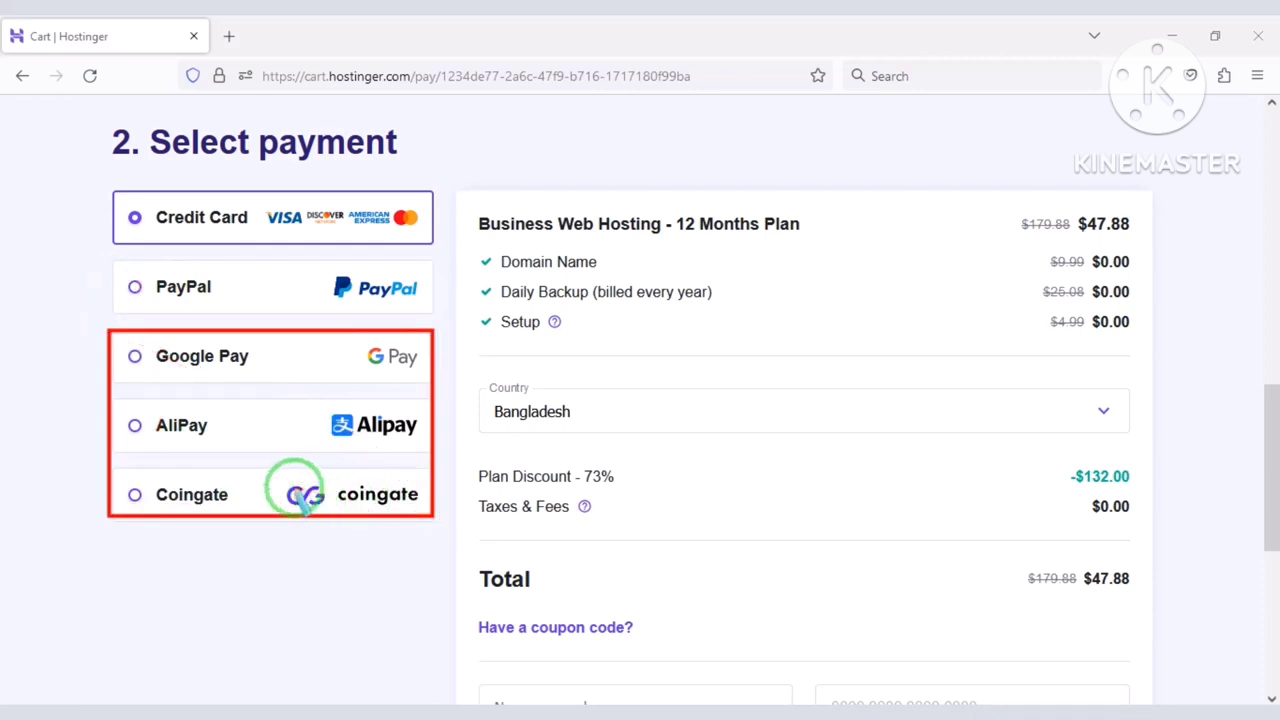
{"action": "scroll", "coordinate": [290, 497], "scroll_direction": "up", "scroll_amount": 7}
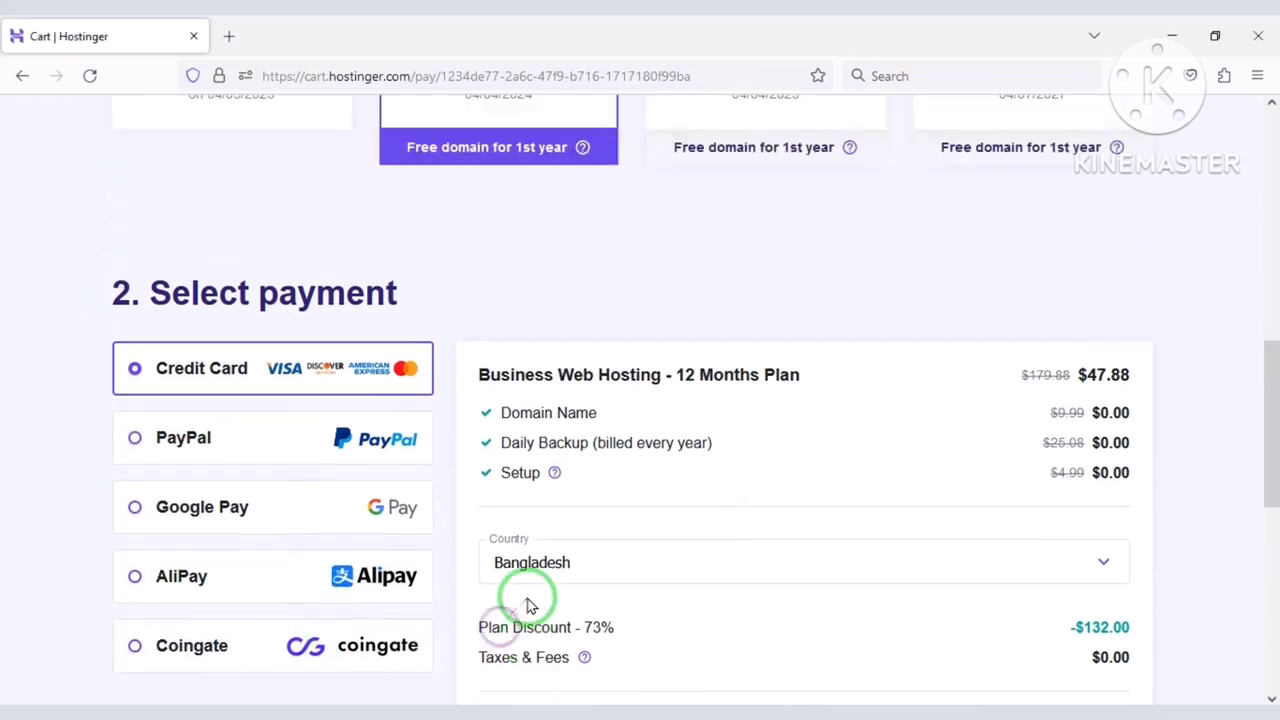
{"action": "scroll", "coordinate": [558, 595], "scroll_direction": "up", "scroll_amount": 3}
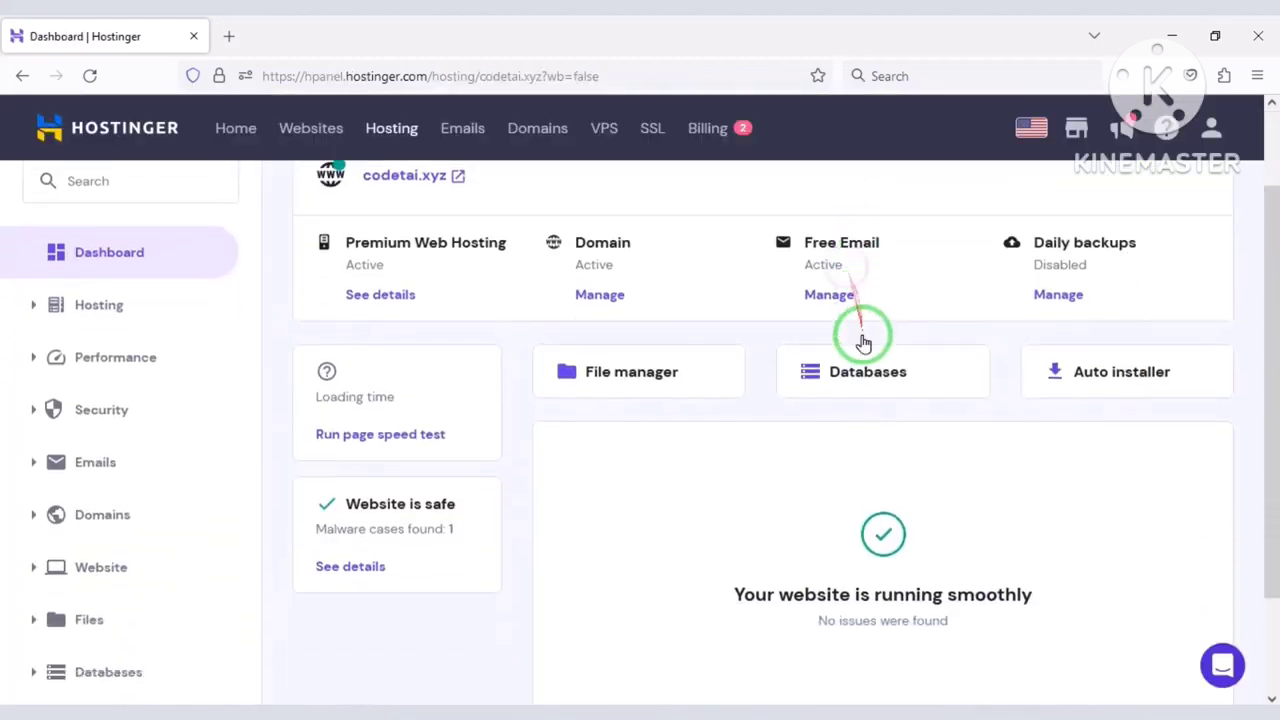
Scroll the codetai.xyz dashboard to review the active hosting, domain and email services.
{"action": "scroll", "coordinate": [614, 523], "scroll_direction": "down", "scroll_amount": 3}
{"action": "scroll", "coordinate": [400, 600], "scroll_direction": "up", "scroll_amount": 3}
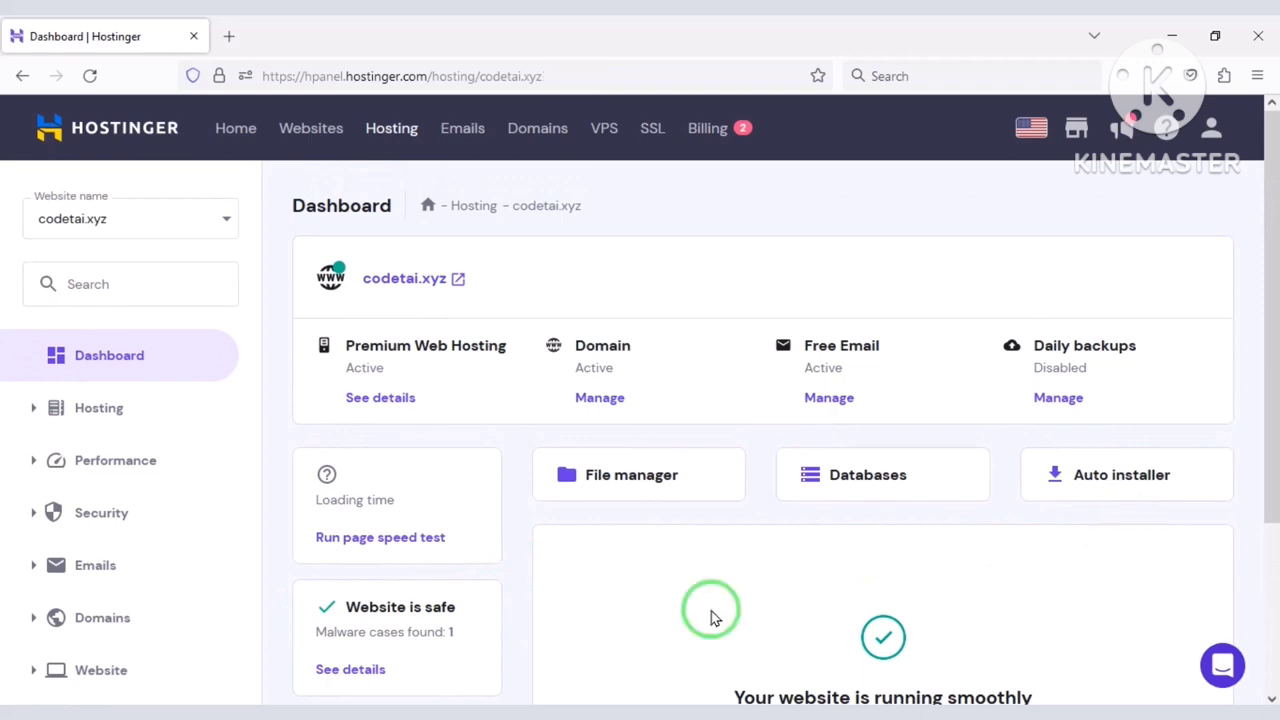
Open the File Manager for codetai.xyz and go into the public_html folder.
{"action": "left_click", "coordinate": [640, 477]}
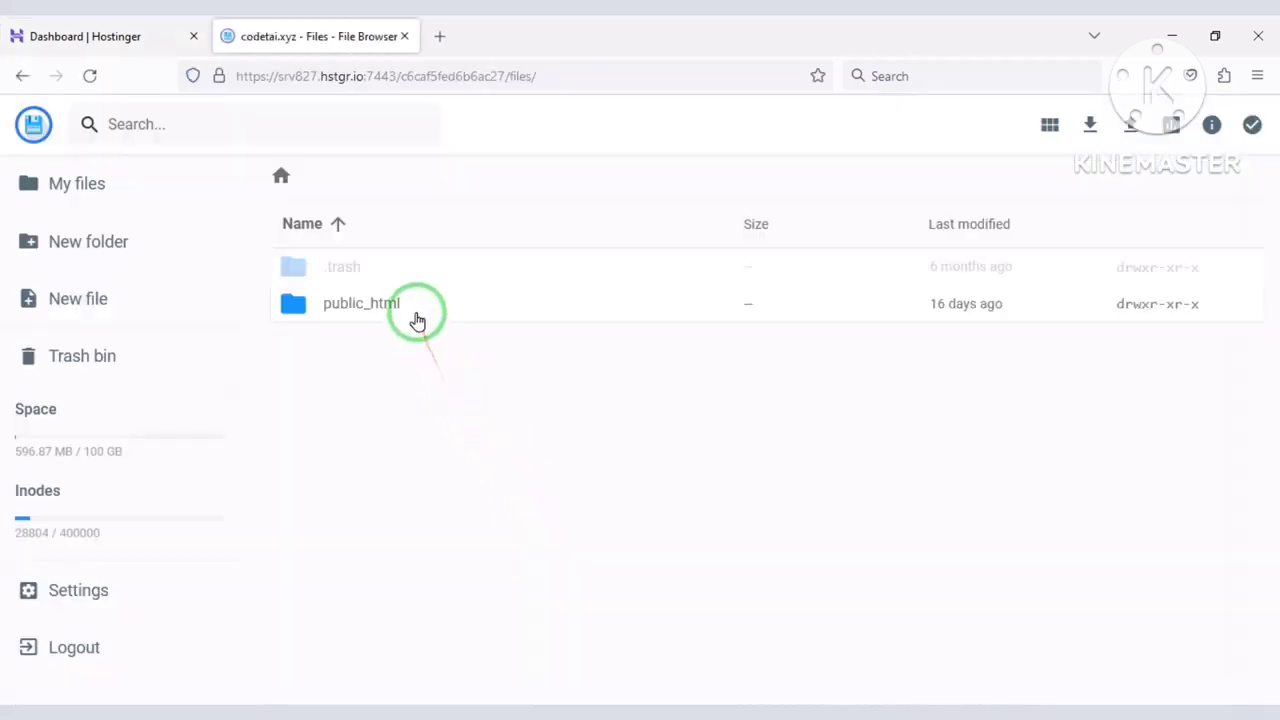
{"action": "left_click", "coordinate": [417, 318]}
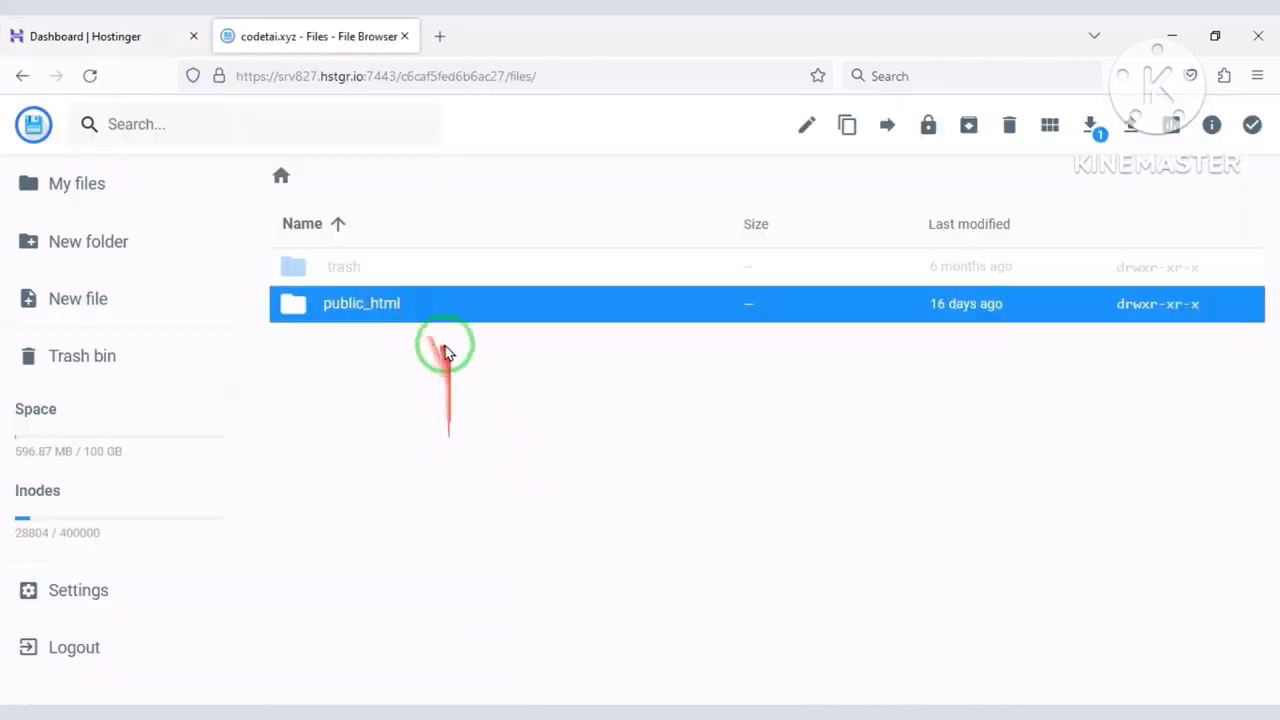
{"action": "double_click", "coordinate": [432, 310]}
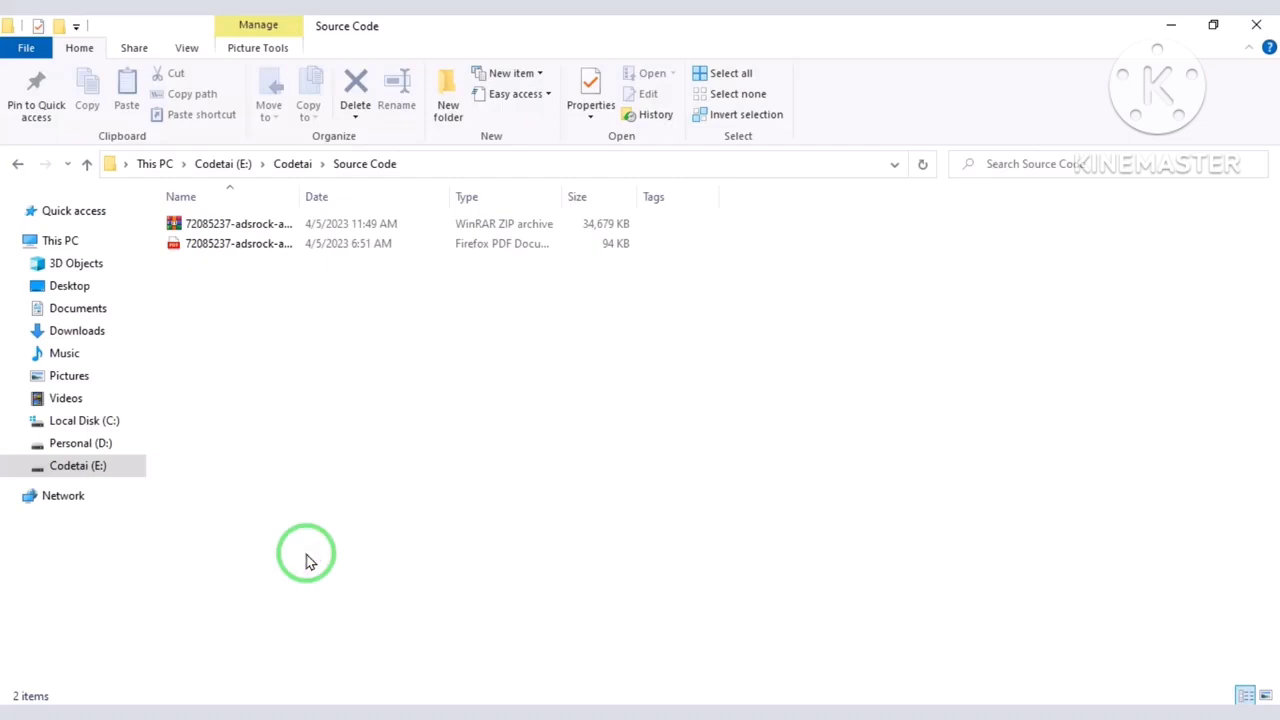
Extract the AdsRock ZIP into '72085237-adsrock-ads-network-digital-marketing-platform' and open that folder.
{"action": "left_click", "coordinate": [334, 230]}
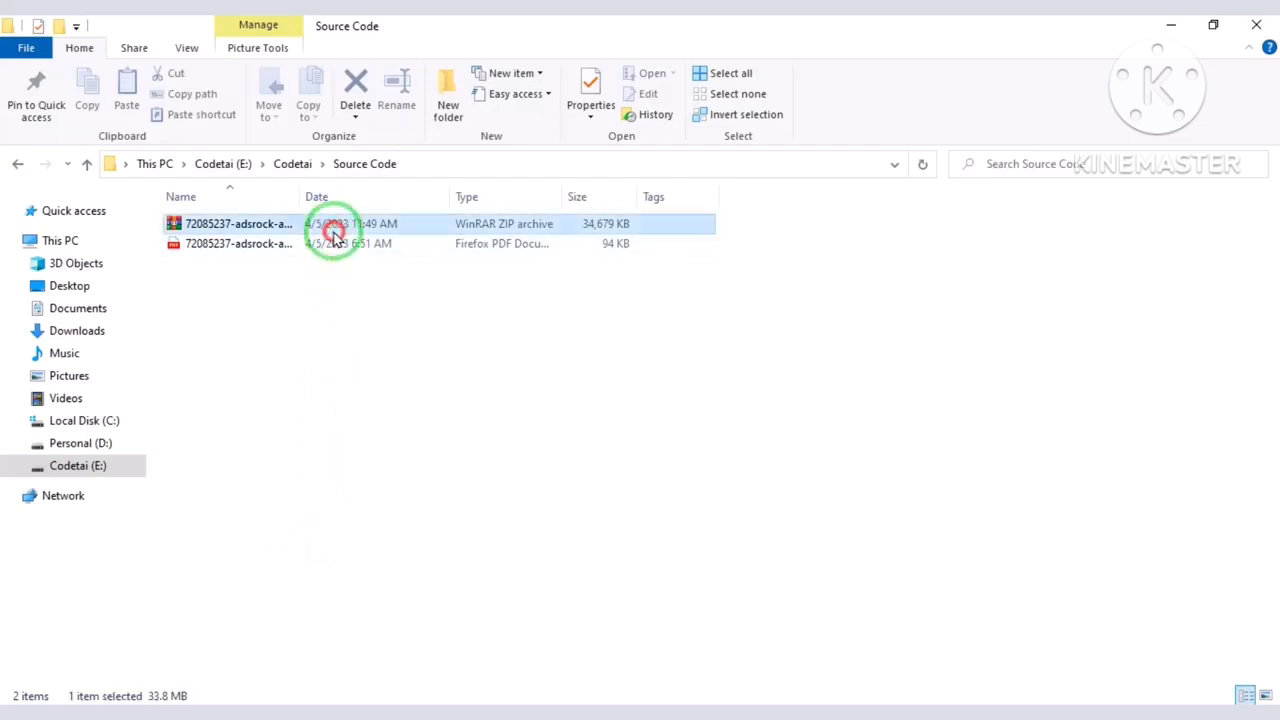
{"action": "right_click", "coordinate": [334, 233]}
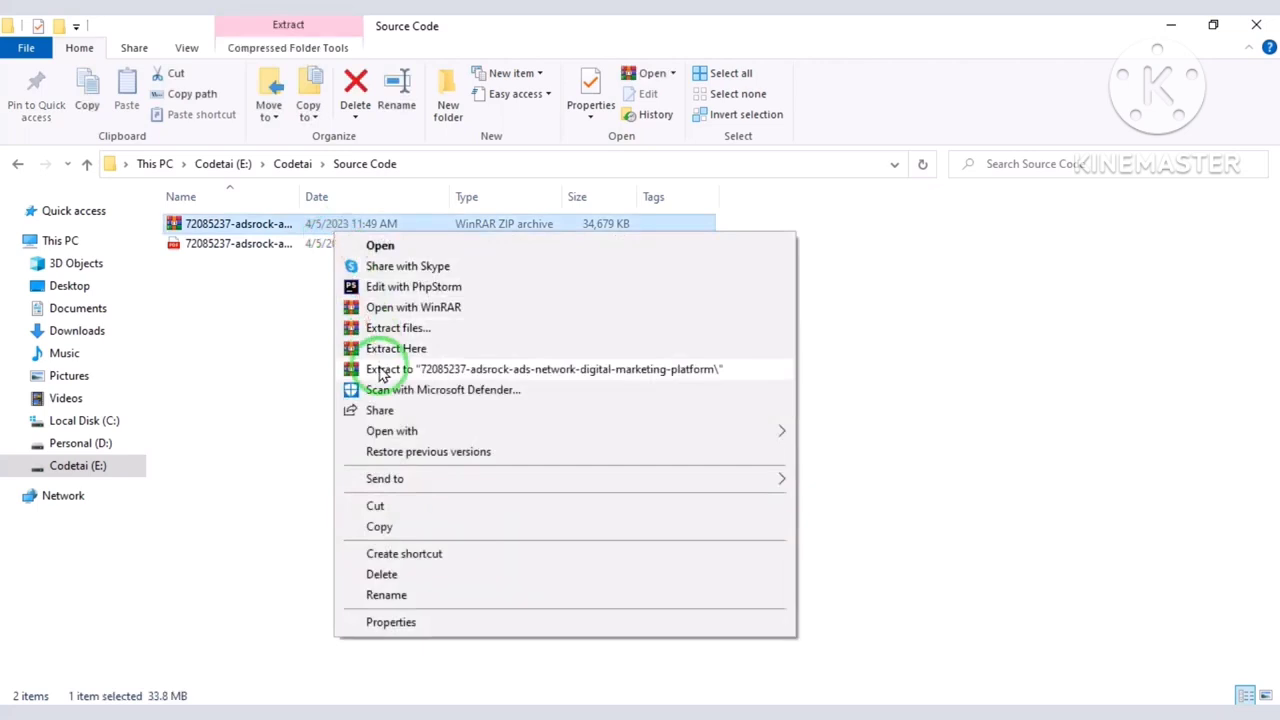
{"action": "left_click", "coordinate": [380, 370]}
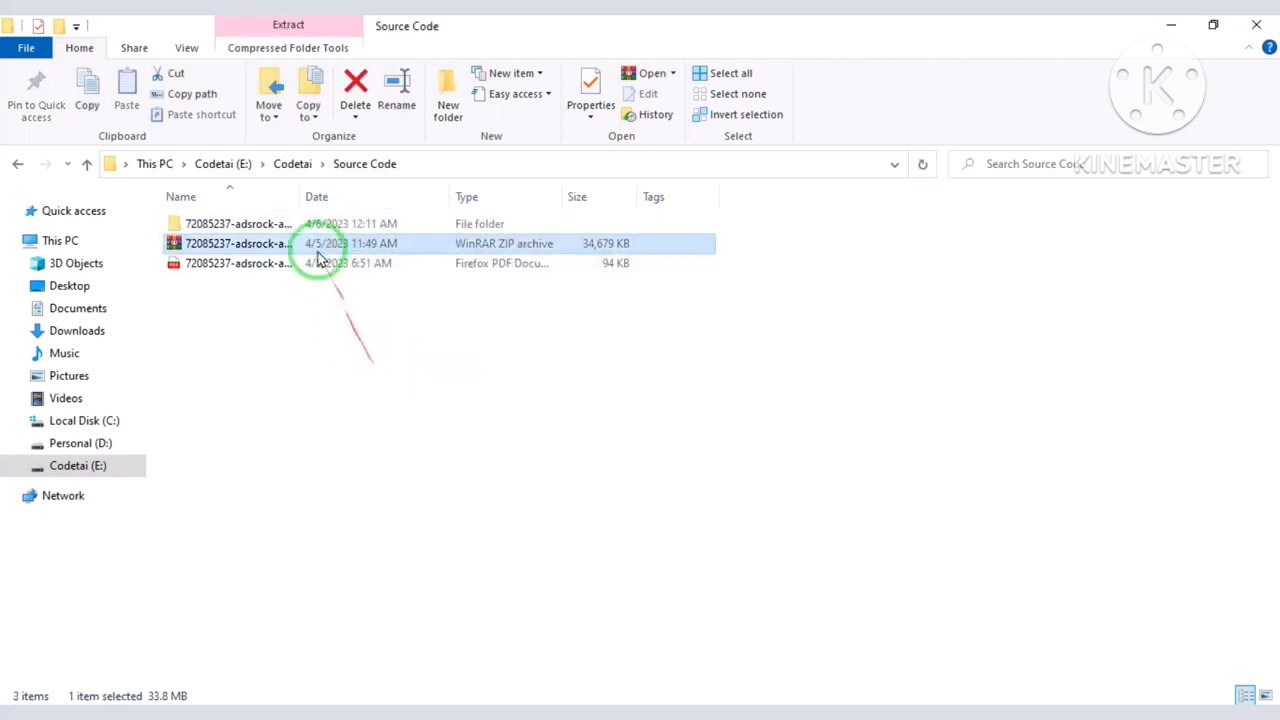
{"action": "double_click", "coordinate": [312, 227]}
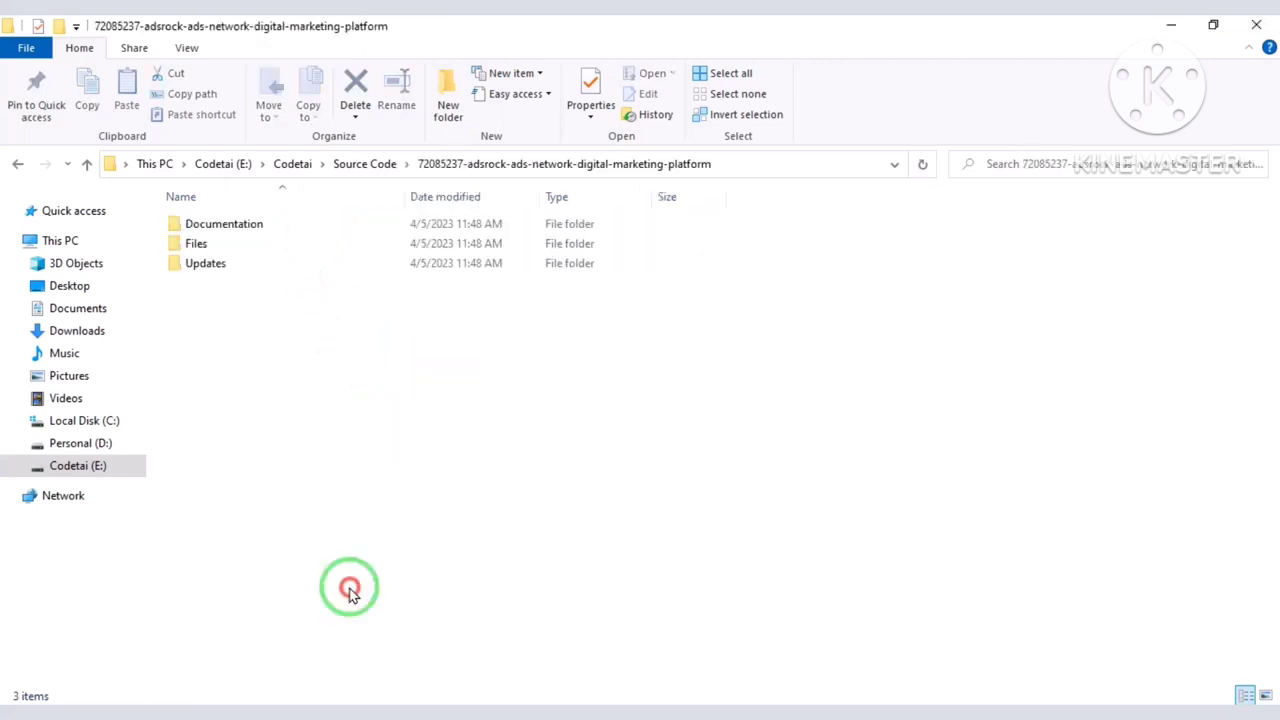
Pack the Files folder with WinRAR into a ZIP archive named Files.zip.
{"action": "left_click", "coordinate": [261, 252]}
{"action": "right_click", "coordinate": [260, 250]}
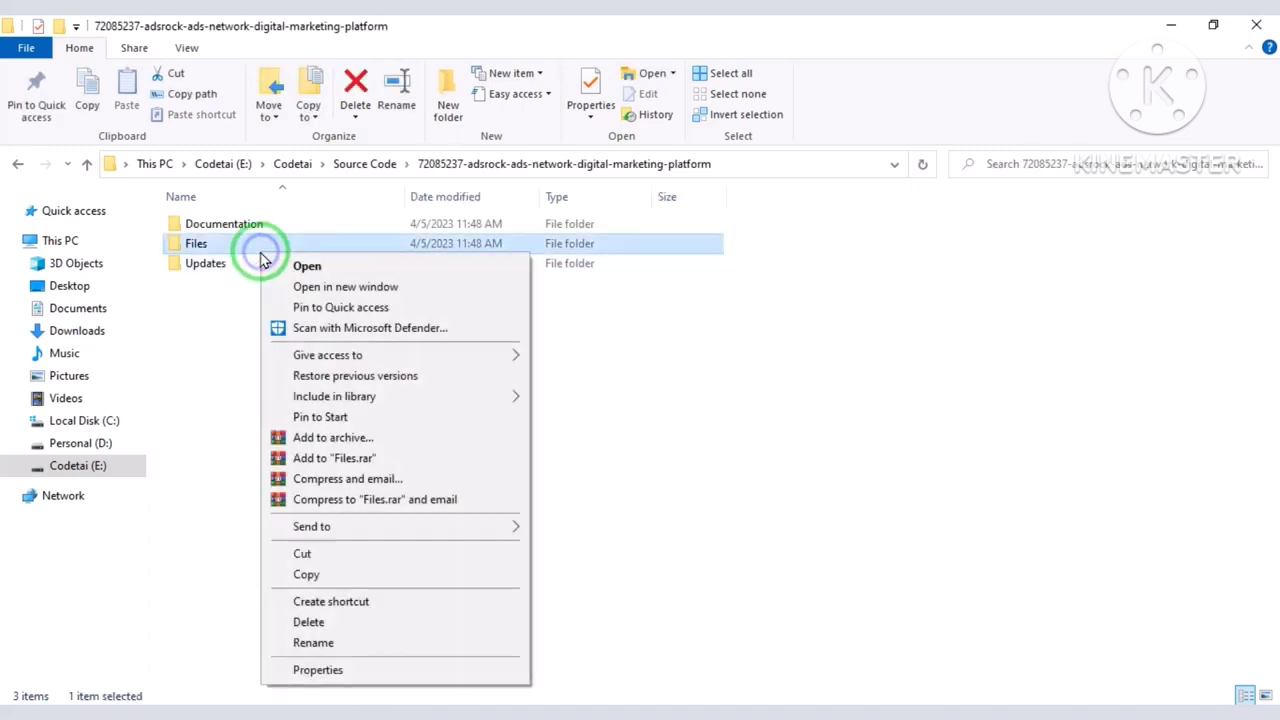
{"action": "left_click", "coordinate": [340, 434]}
{"action": "left_click", "coordinate": [567, 360]}
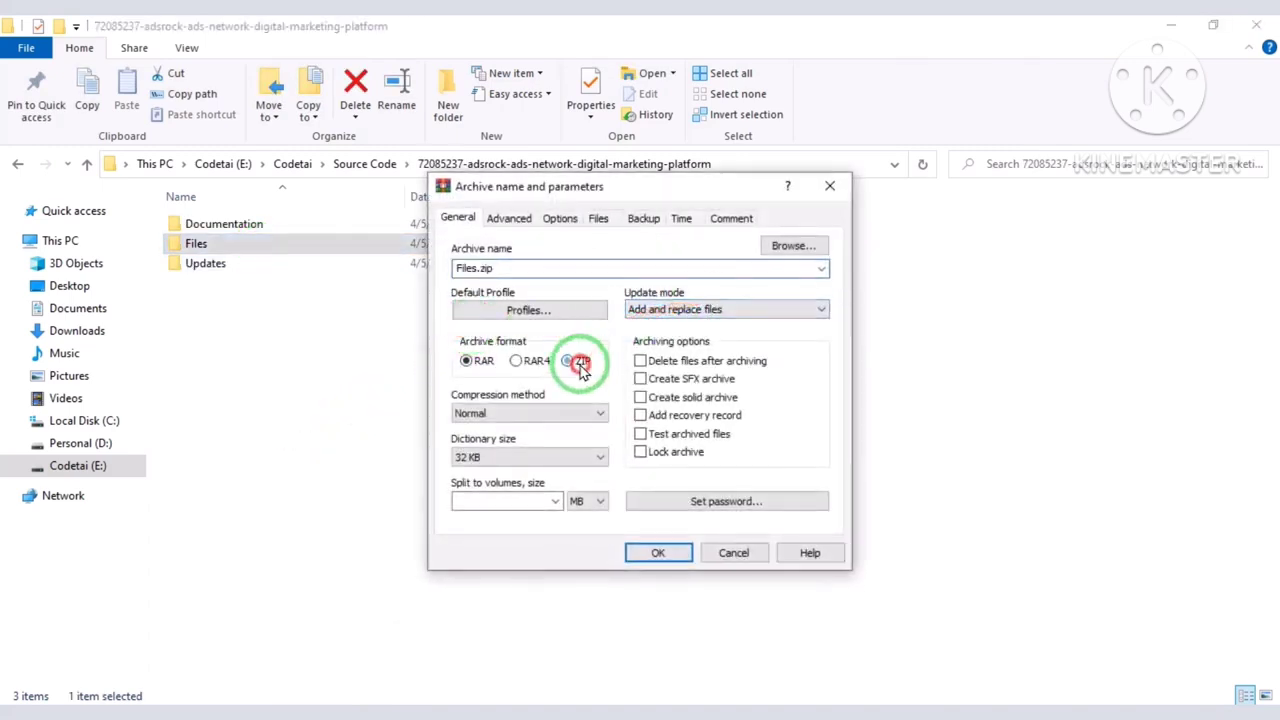
{"action": "left_click", "coordinate": [640, 556]}
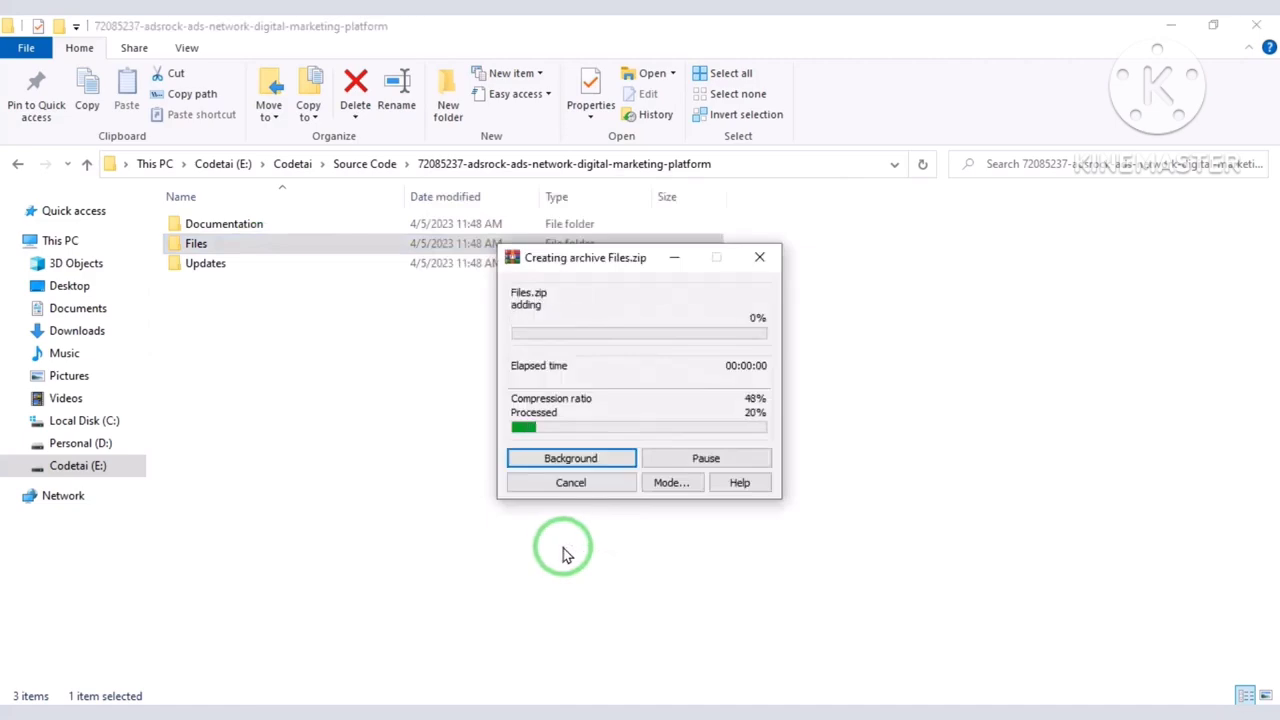
{"action": "left_click", "coordinate": [290, 695]}
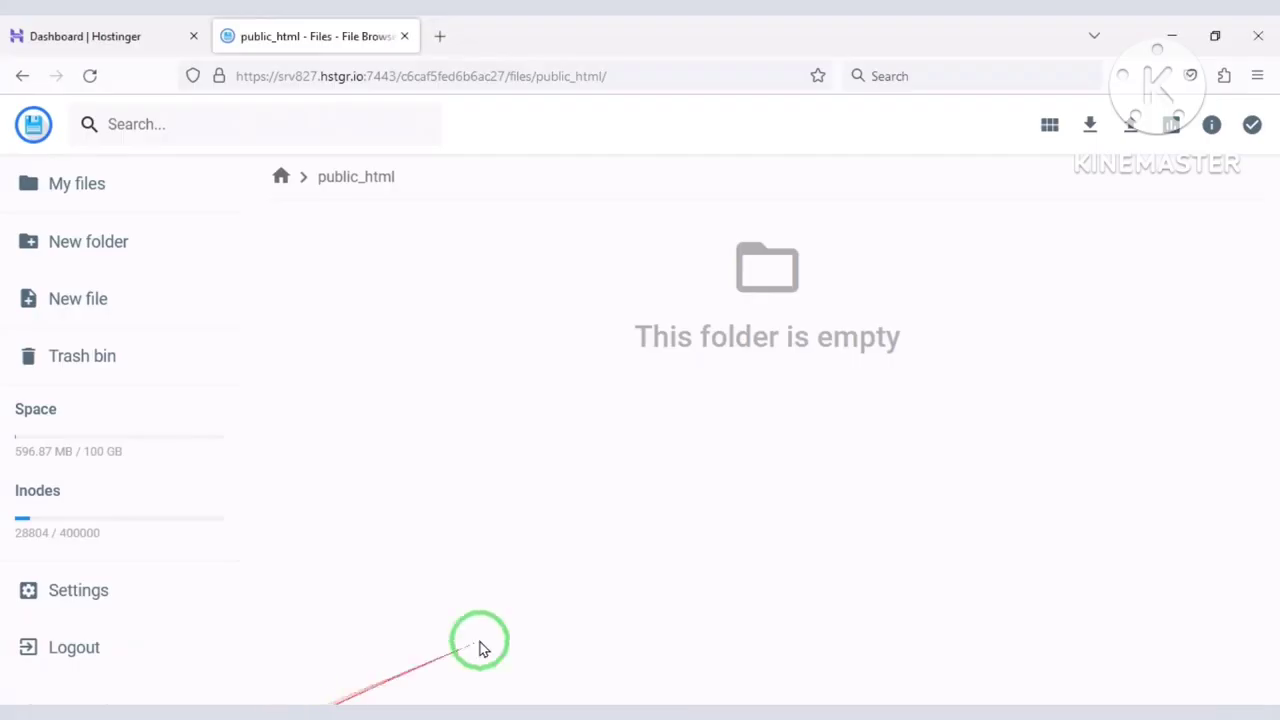
Upload Files.zip from the AdsRock source folder into public_html.
{"action": "left_click", "coordinate": [1120, 140]}
{"action": "left_click", "coordinate": [560, 452]}
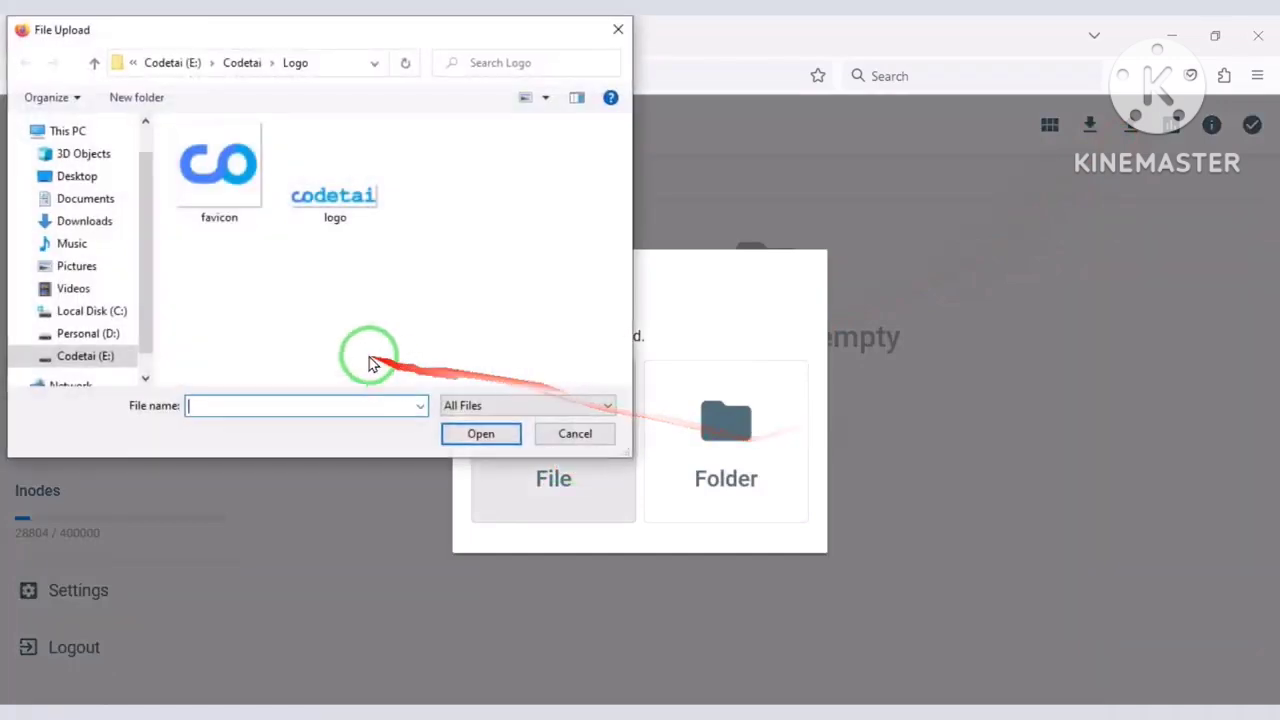
{"action": "left_click", "coordinate": [94, 62]}
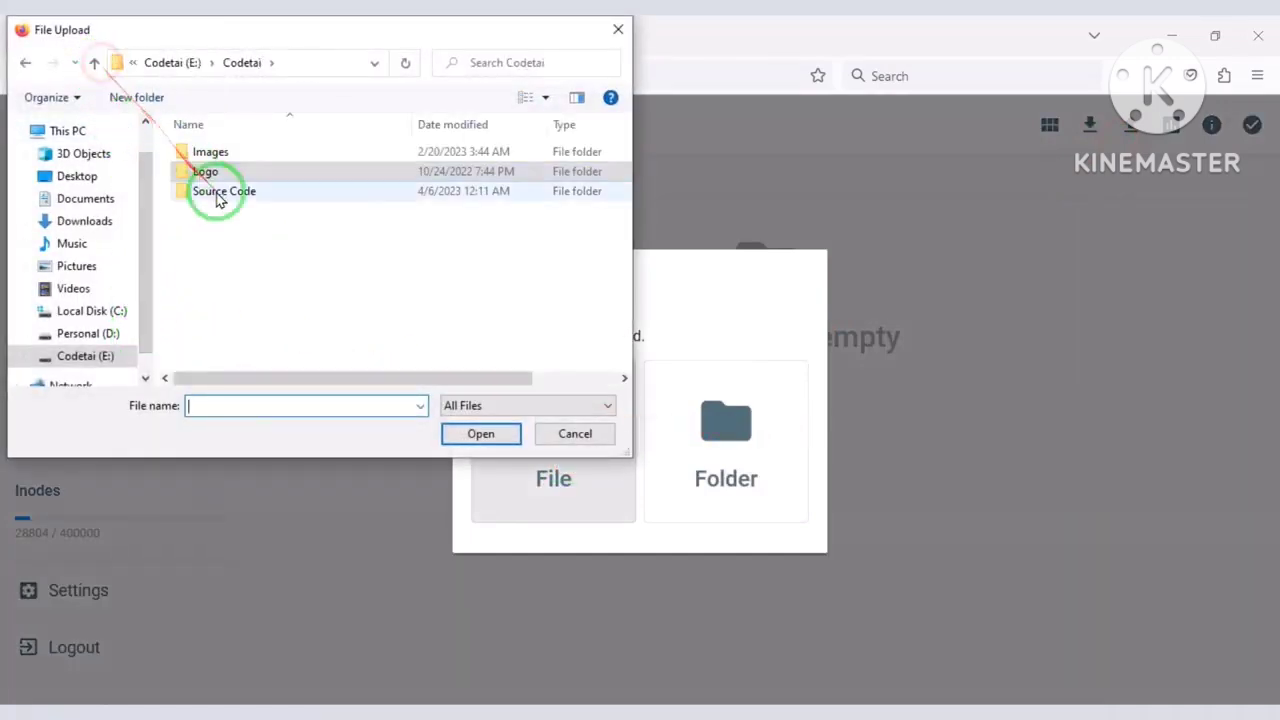
{"action": "double_click", "coordinate": [224, 191]}
{"action": "left_click", "coordinate": [218, 225]}
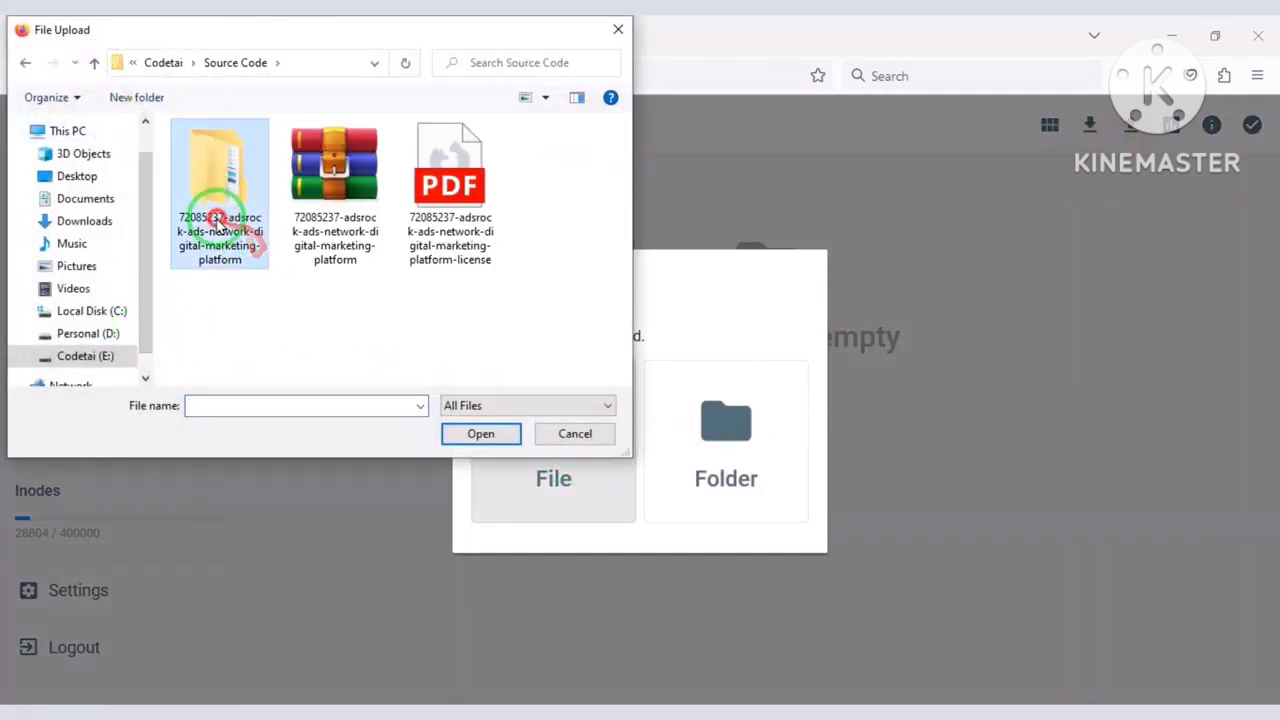
{"action": "left_click", "coordinate": [258, 290]}
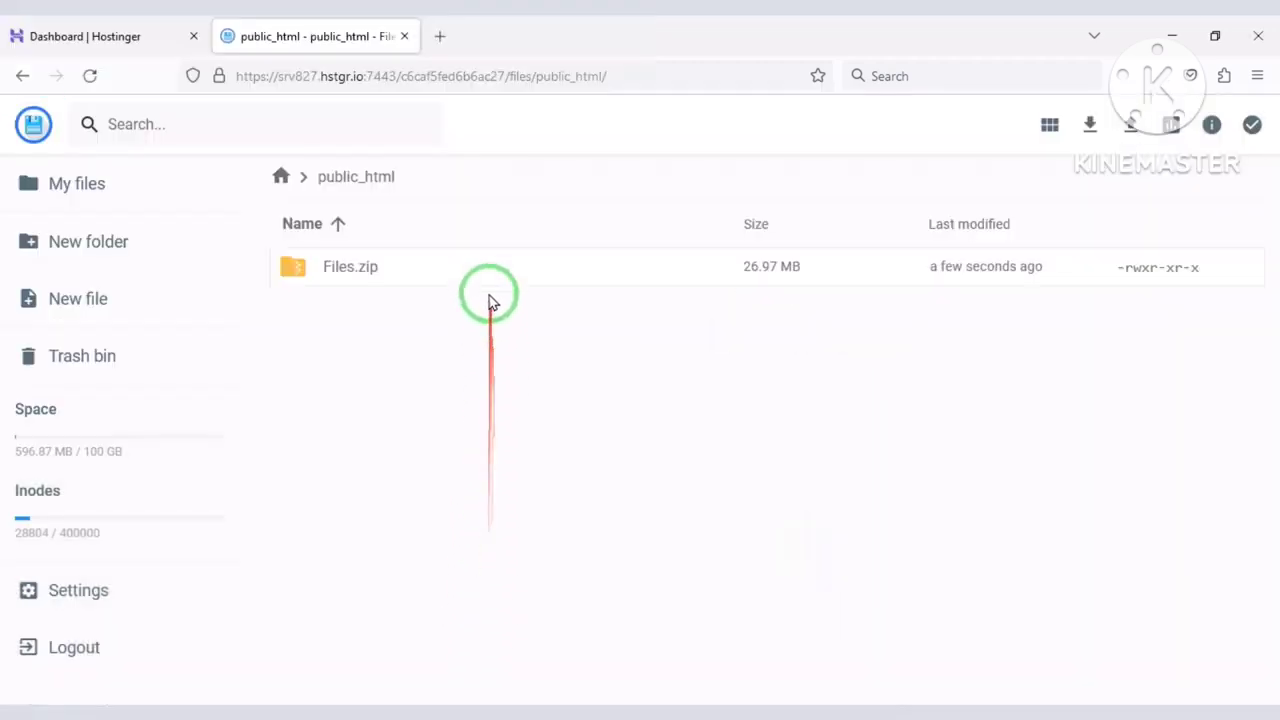
Extract Files.zip into a new folder named MyFolder.
{"action": "left_click", "coordinate": [486, 286]}
{"action": "right_click", "coordinate": [489, 285]}
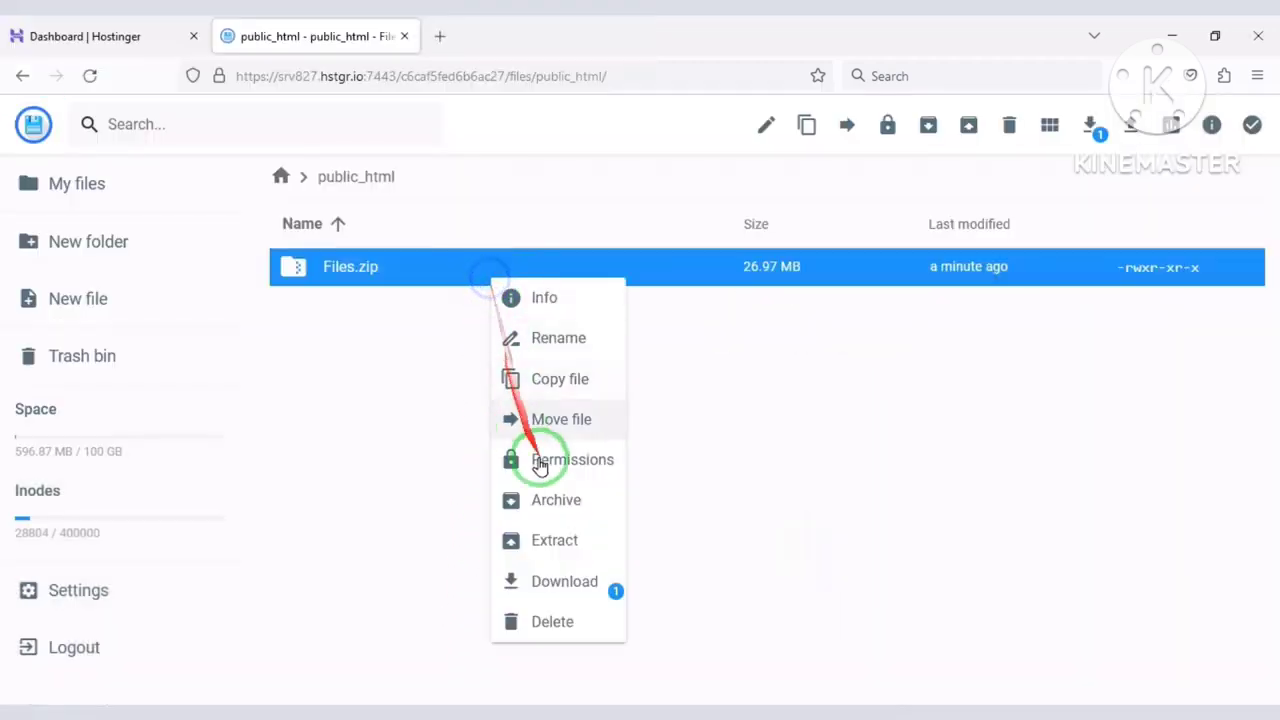
{"action": "left_click", "coordinate": [560, 537]}
{"action": "left_click", "coordinate": [595, 350]}
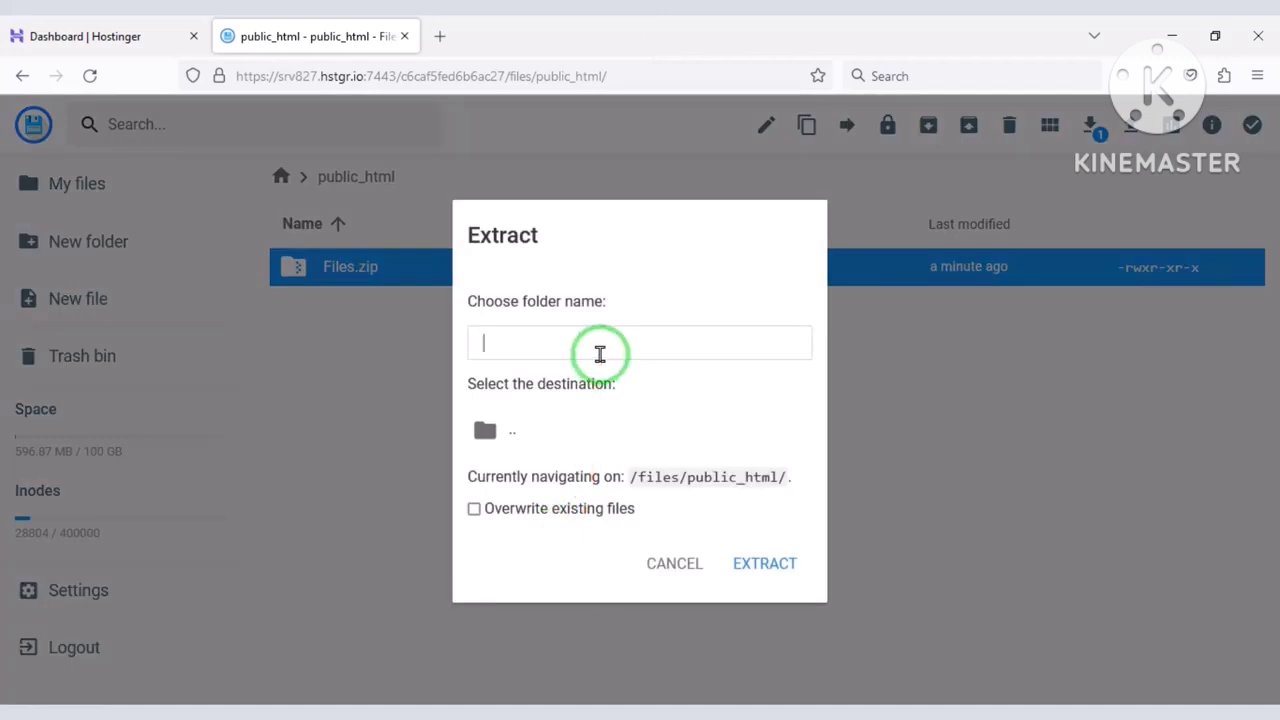
{"action": "type", "text": "My"}
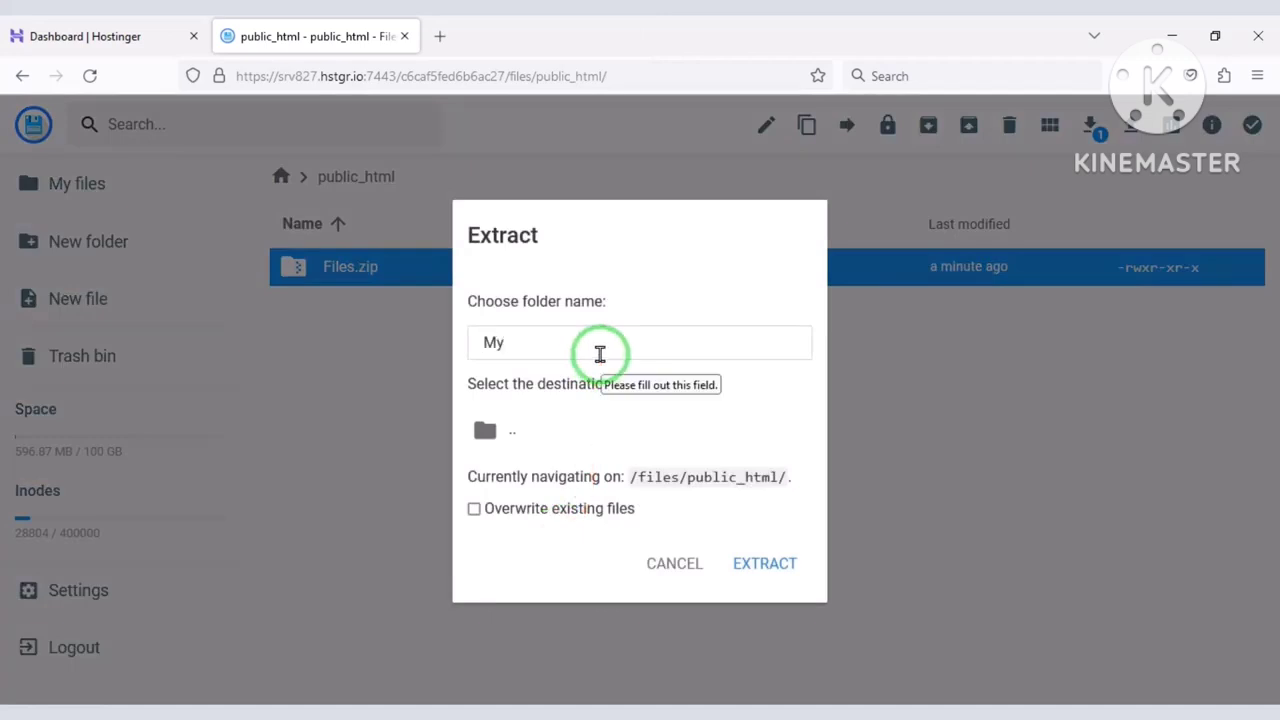
{"action": "type", "text": "Folder"}
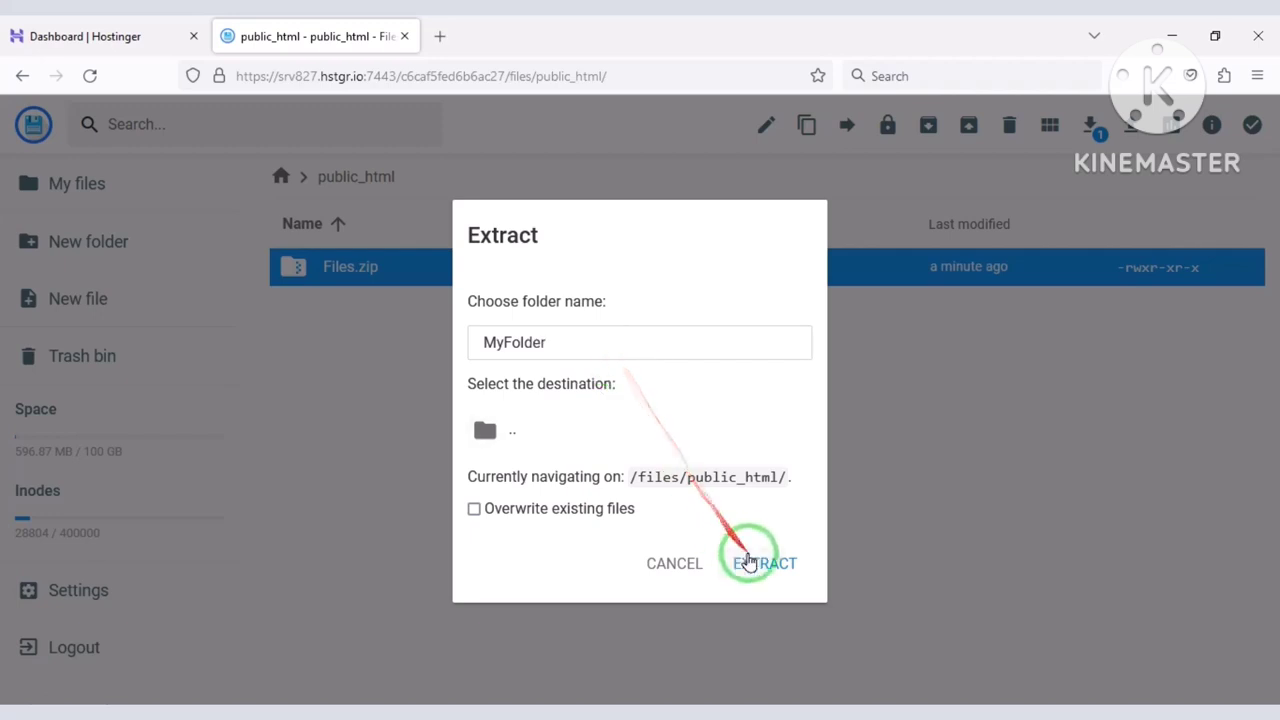
{"action": "left_click", "coordinate": [752, 562]}
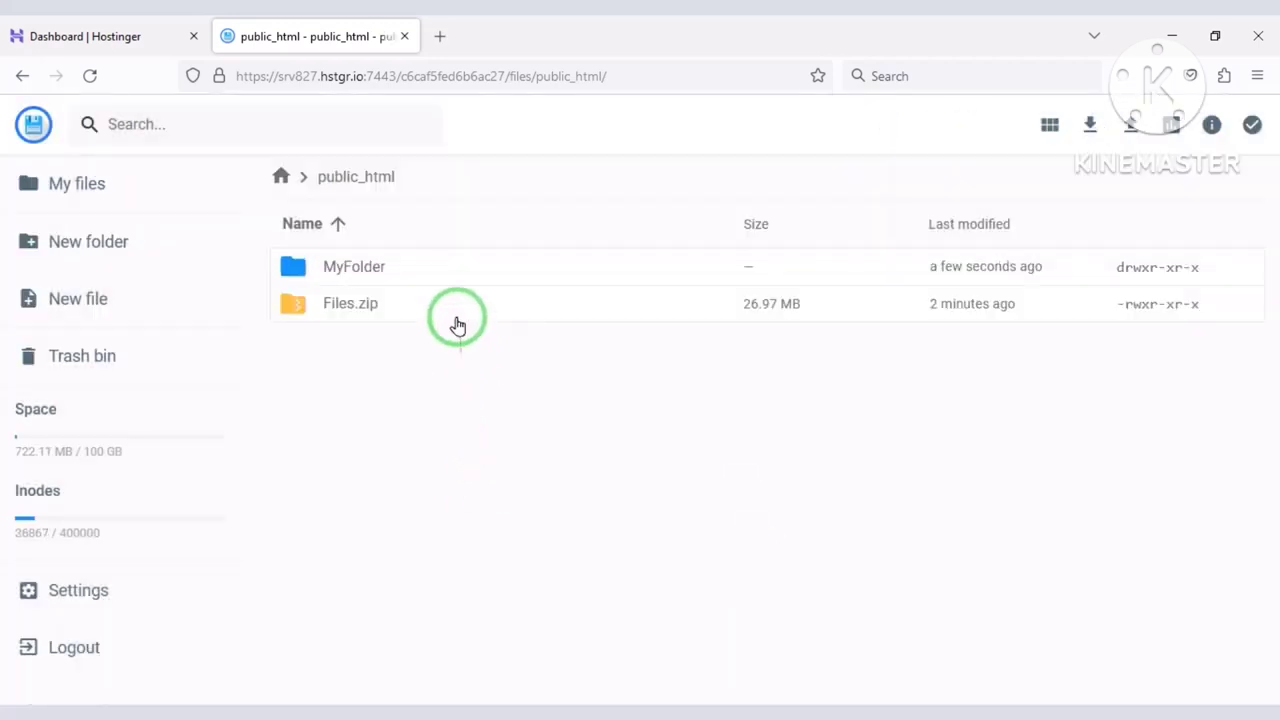
Permanently delete Files.zip from public_html.
{"action": "left_click", "coordinate": [455, 316]}
{"action": "left_click", "coordinate": [1009, 125]}
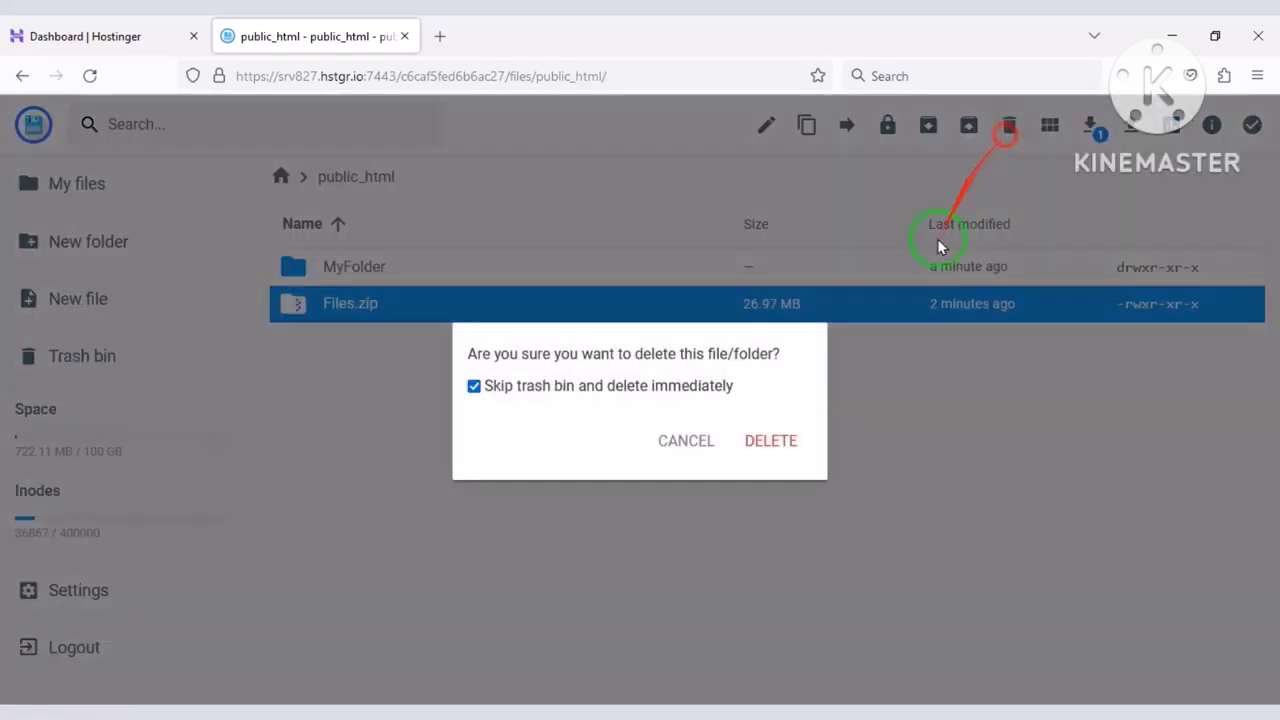
{"action": "left_click", "coordinate": [773, 441]}
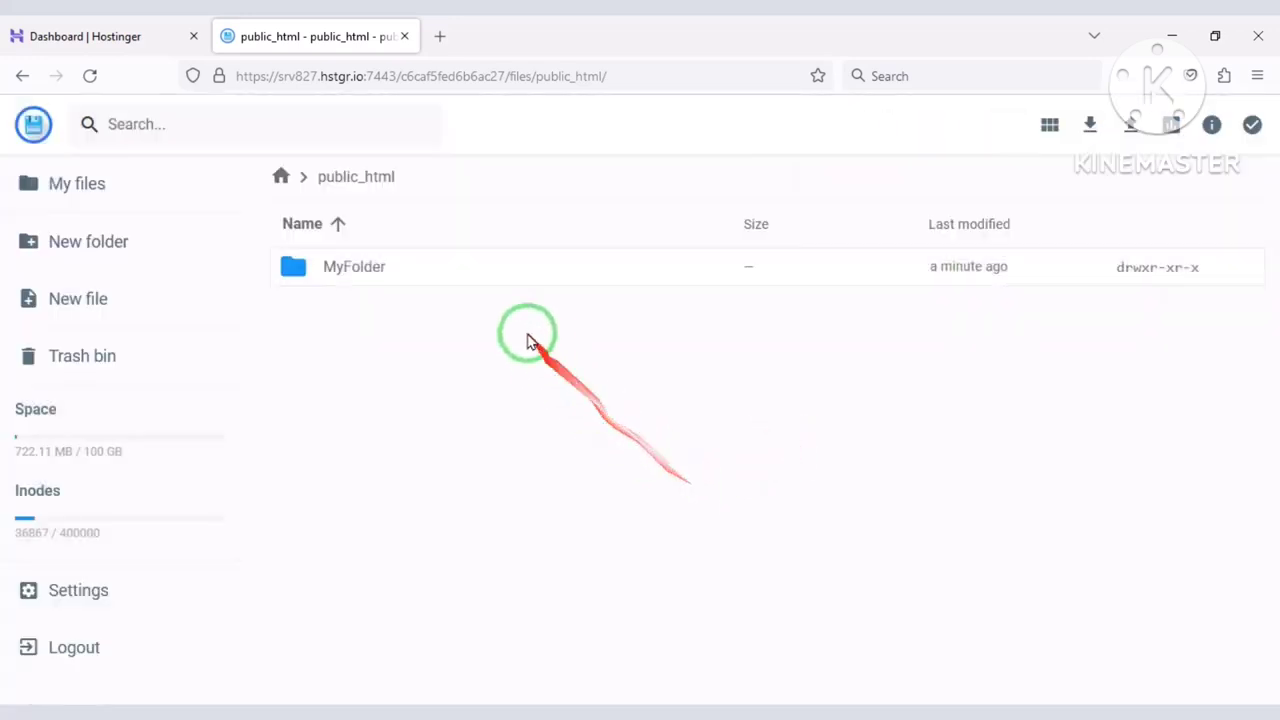
Move everything inside MyFolder/Files up into public_html.
{"action": "double_click", "coordinate": [494, 289]}
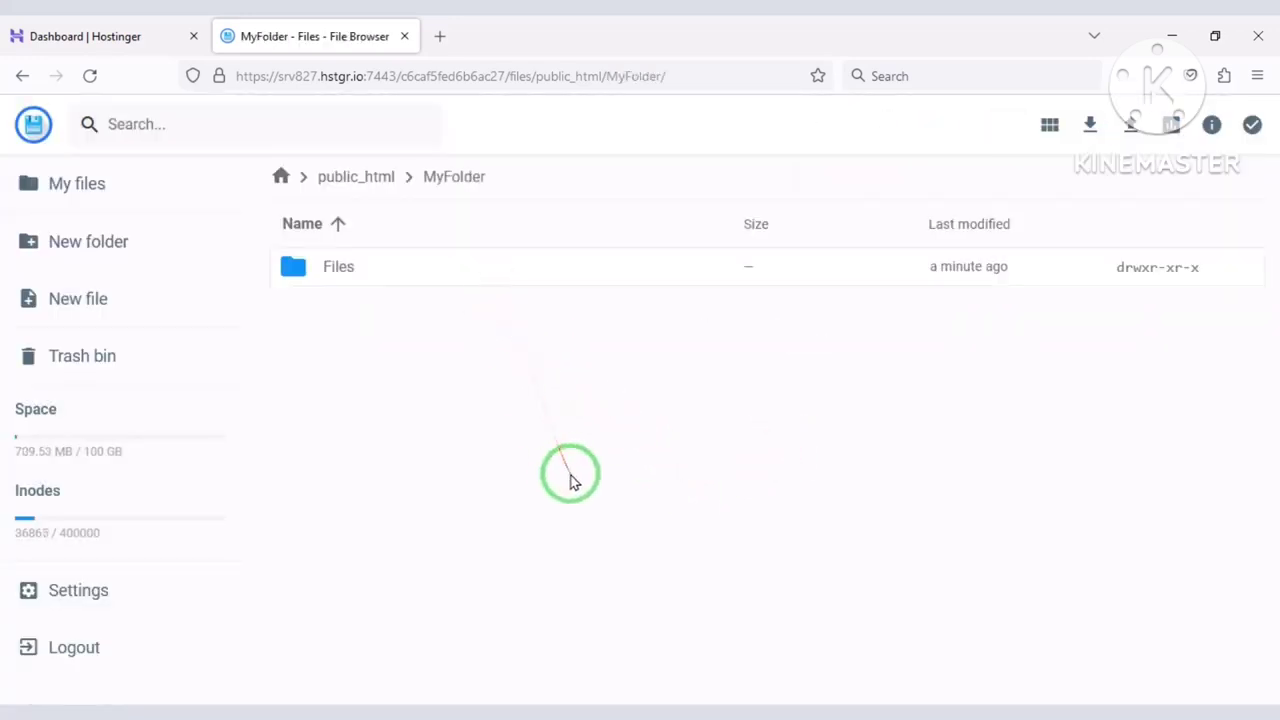
{"action": "double_click", "coordinate": [519, 270]}
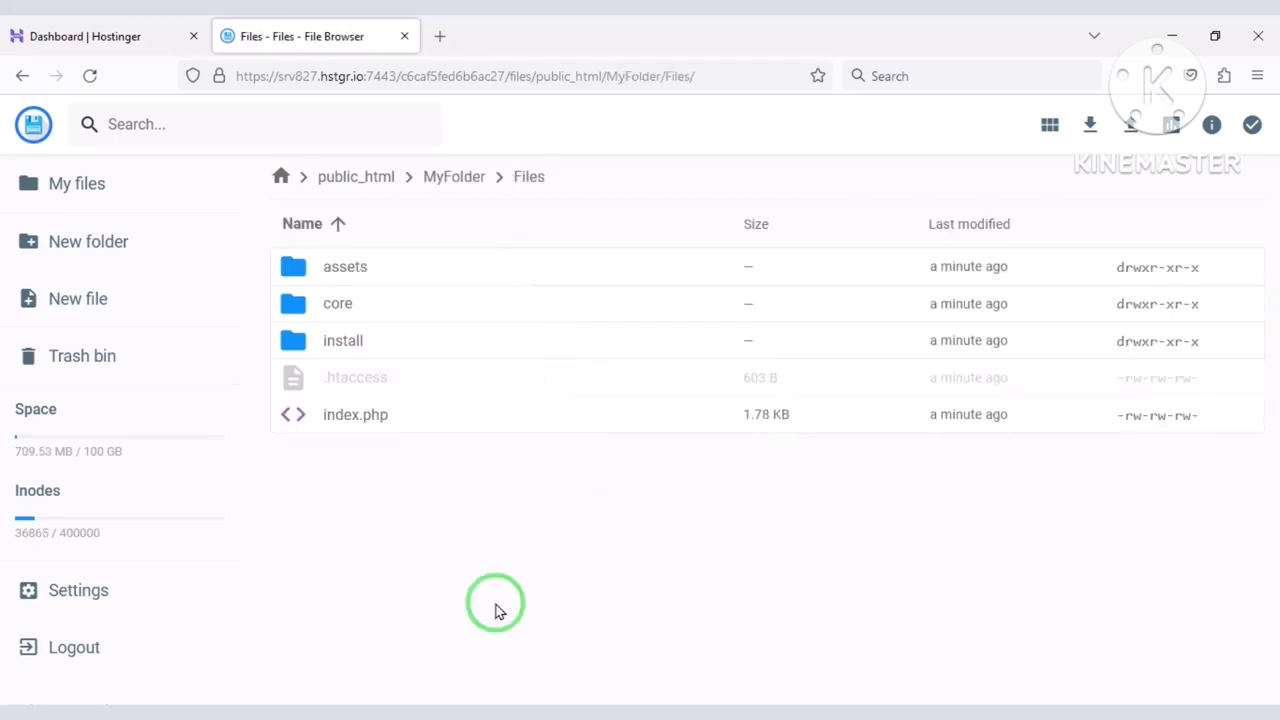
{"action": "key", "text": "ctrl+a"}
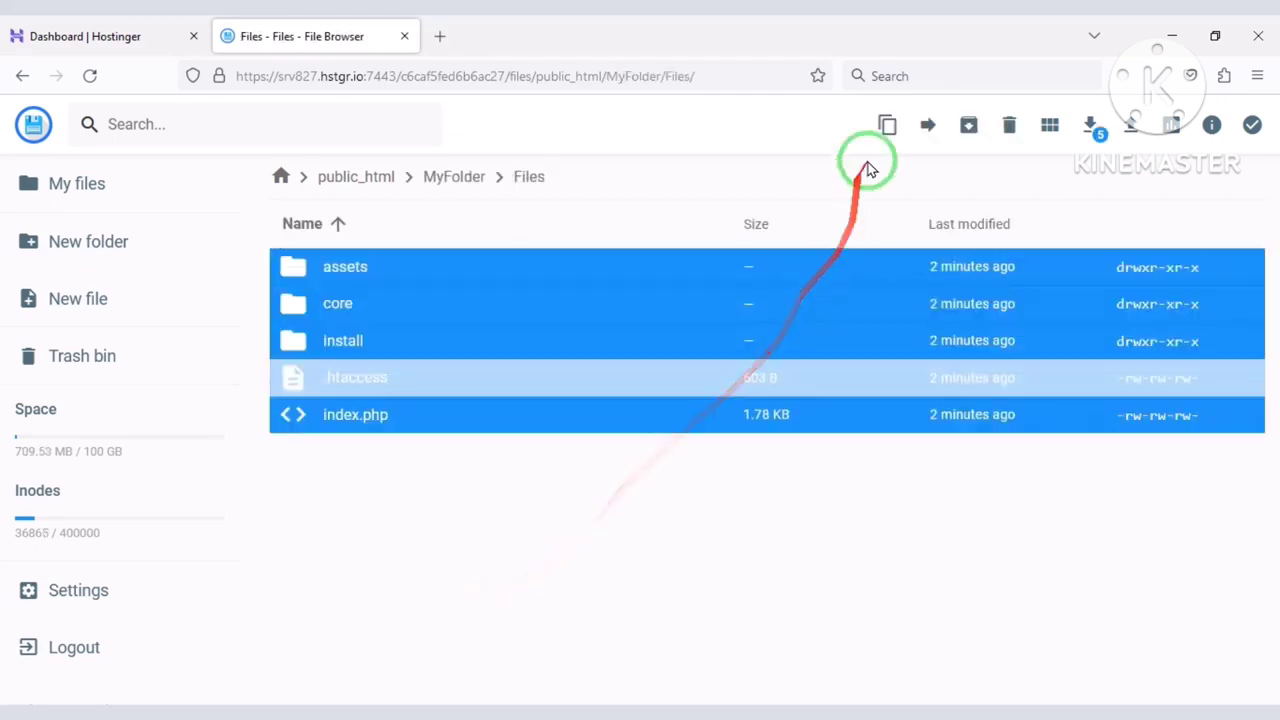
{"action": "left_click", "coordinate": [927, 124]}
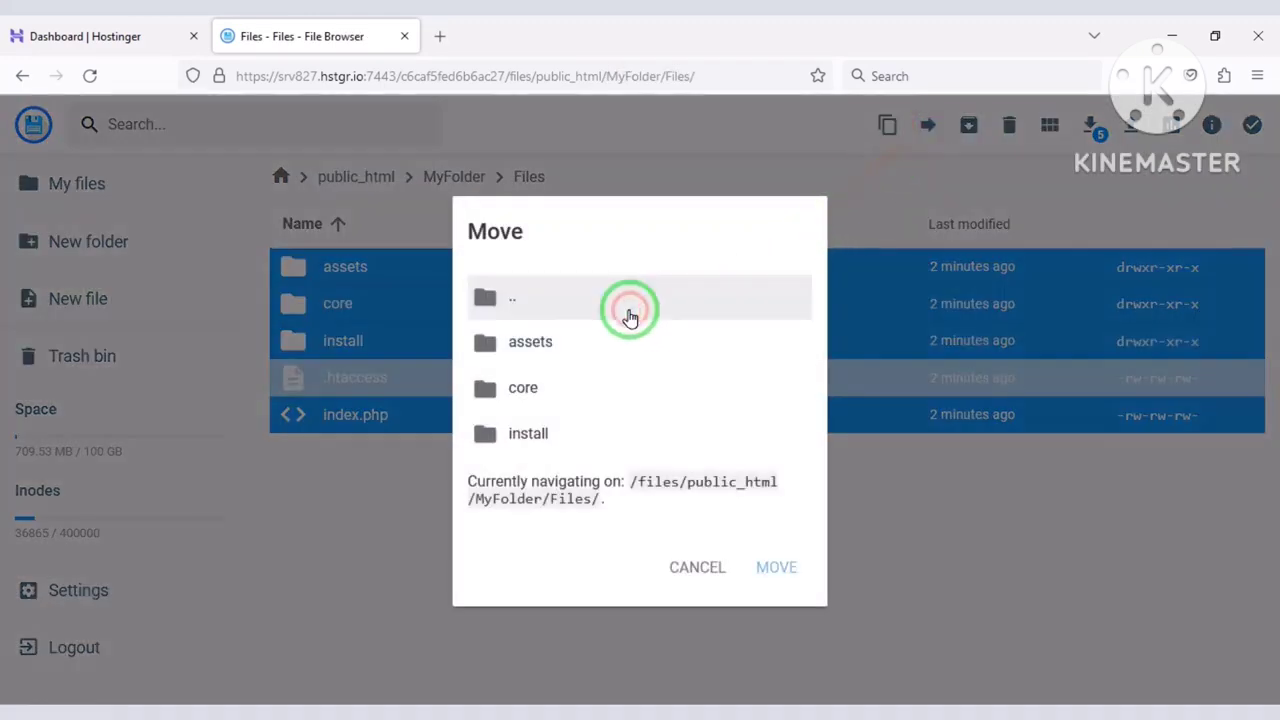
{"action": "double_click", "coordinate": [630, 315]}
{"action": "left_click", "coordinate": [608, 348]}
{"action": "left_click", "coordinate": [608, 348]}
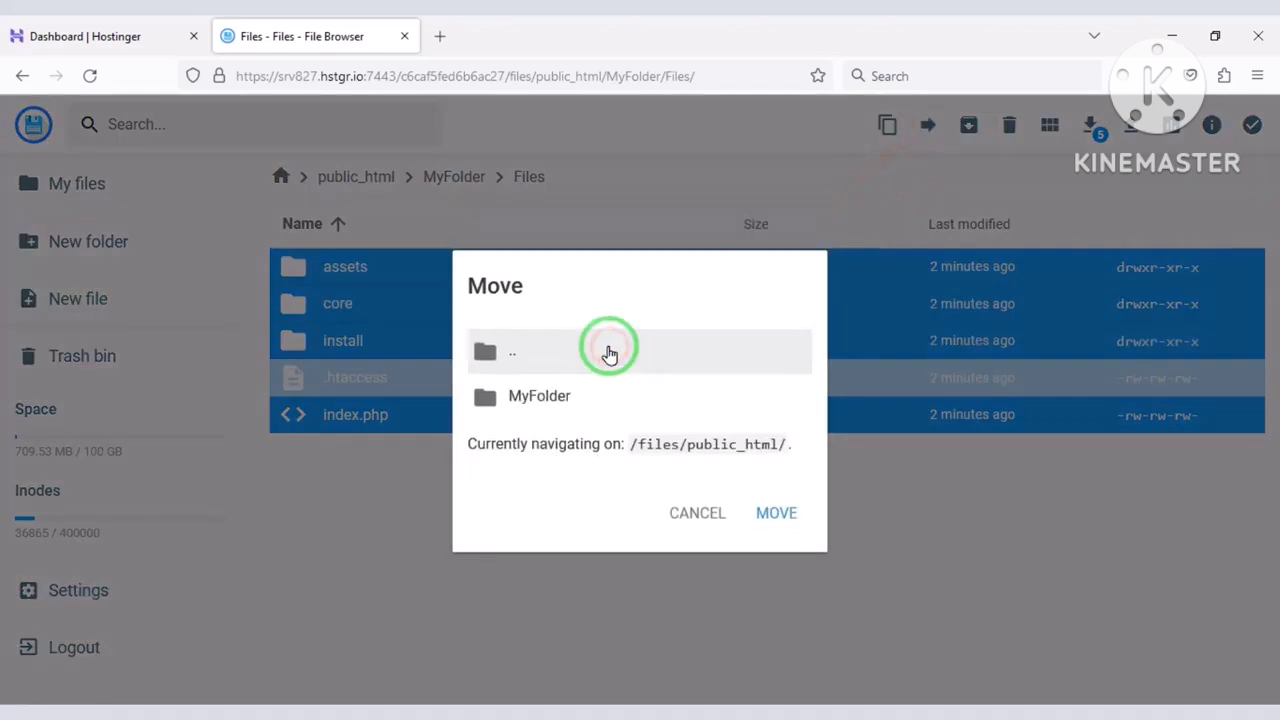
{"action": "left_click", "coordinate": [609, 349]}
{"action": "left_click", "coordinate": [609, 349]}
{"action": "left_click", "coordinate": [594, 412]}
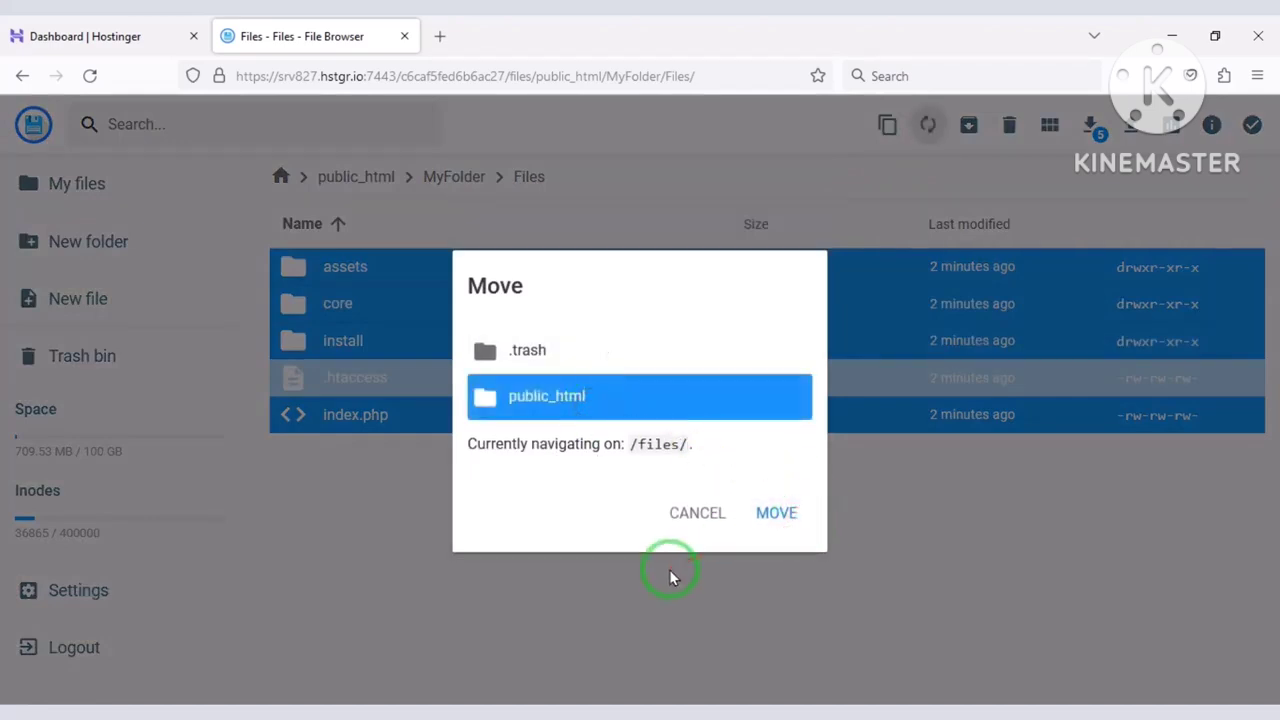
{"action": "left_click", "coordinate": [501, 563]}
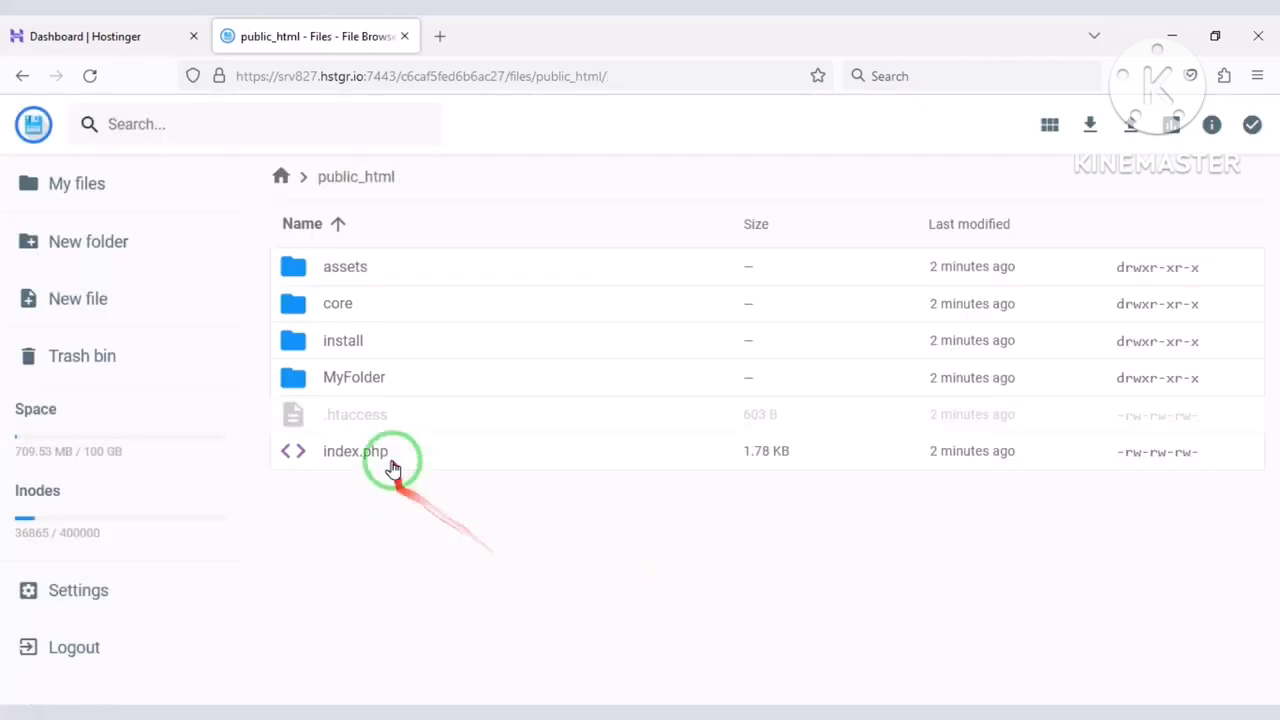
Delete the now-empty MyFolder.
{"action": "left_click", "coordinate": [395, 395]}
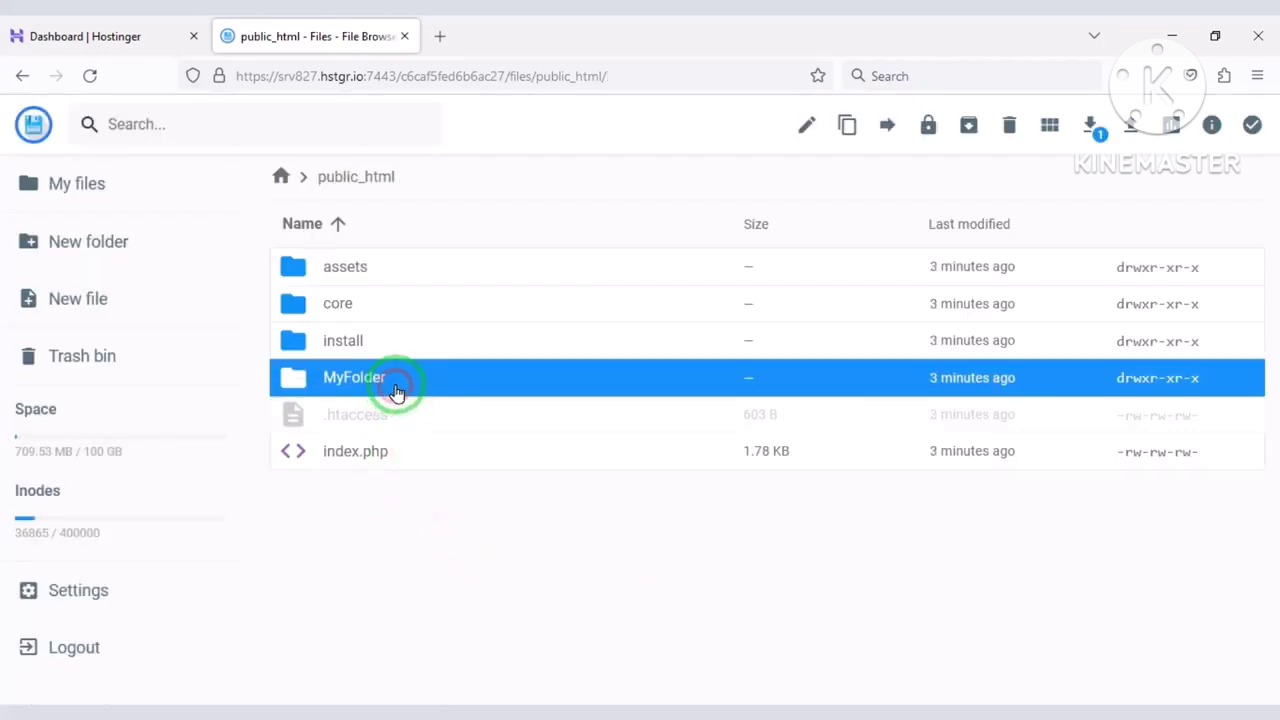
{"action": "left_click", "coordinate": [1005, 128]}
{"action": "left_click", "coordinate": [770, 440]}
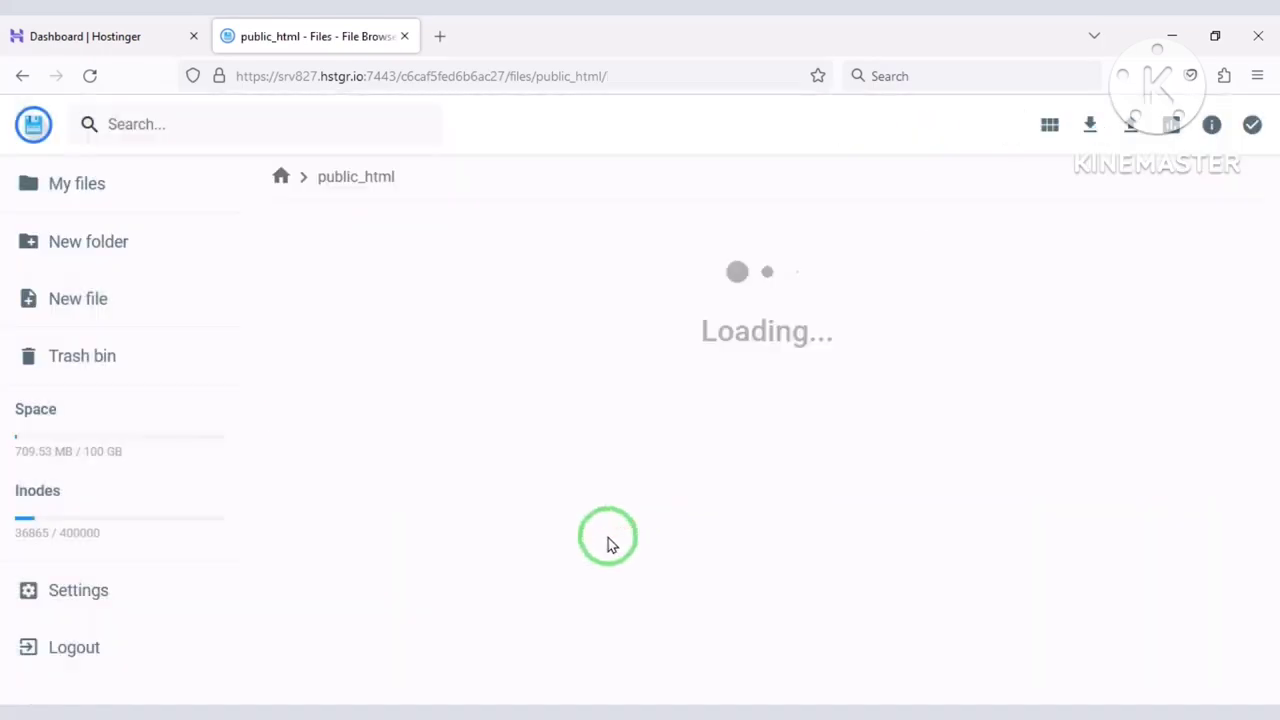
Load codetai.xyz/install in a new browser tab.
{"action": "left_click", "coordinate": [425, 45]}
{"action": "type", "text": "cod"}
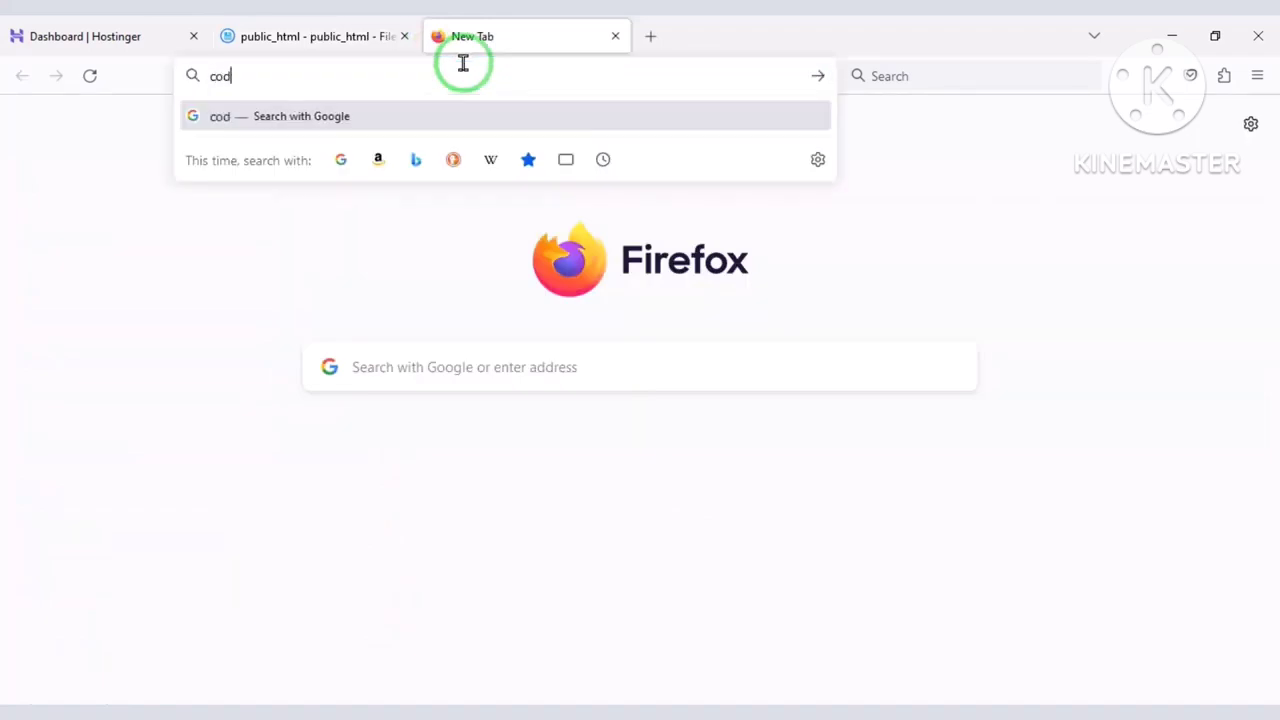
{"action": "type", "text": "etai.x"}
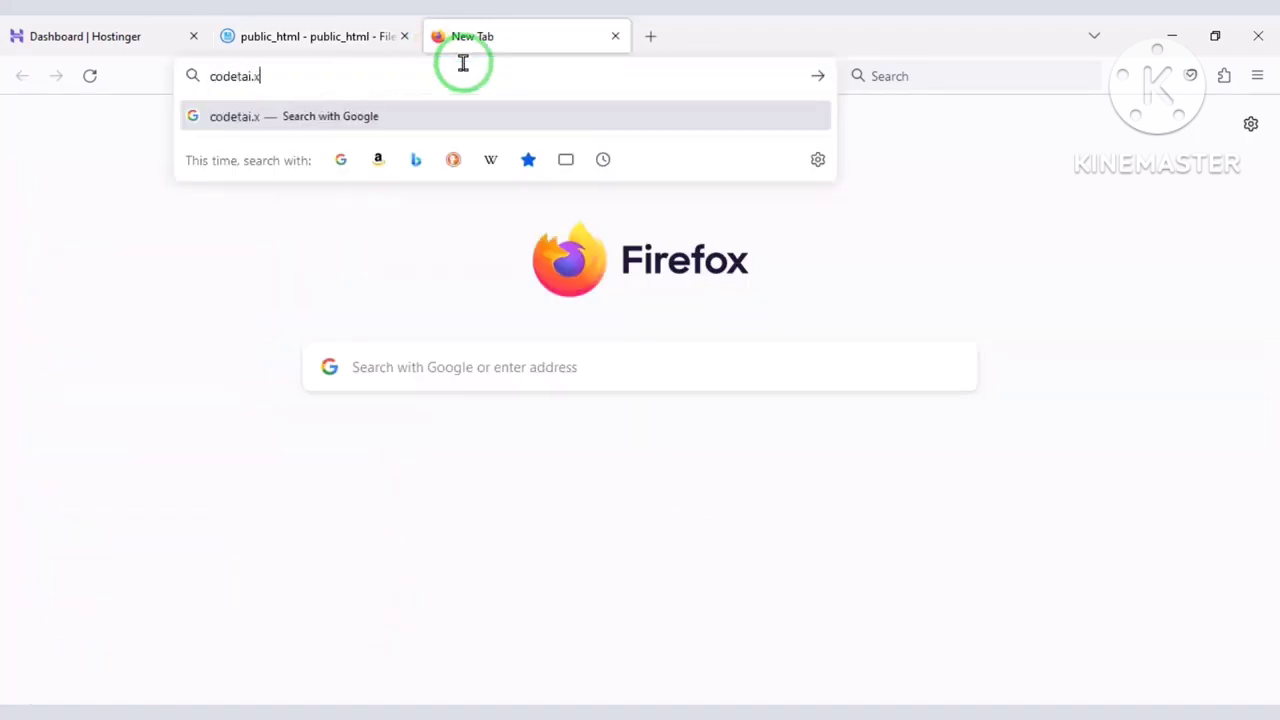
{"action": "type", "text": "yz"}
{"action": "key", "text": "Return"}
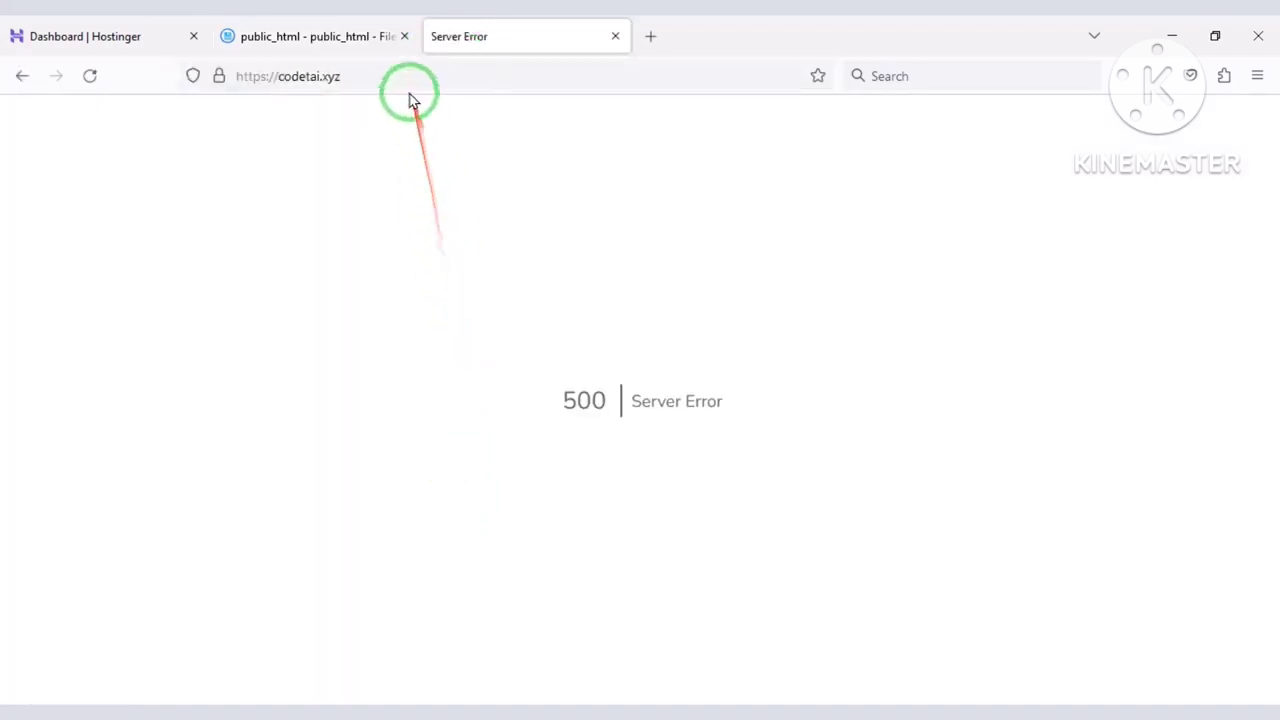
{"action": "left_click", "coordinate": [446, 77]}
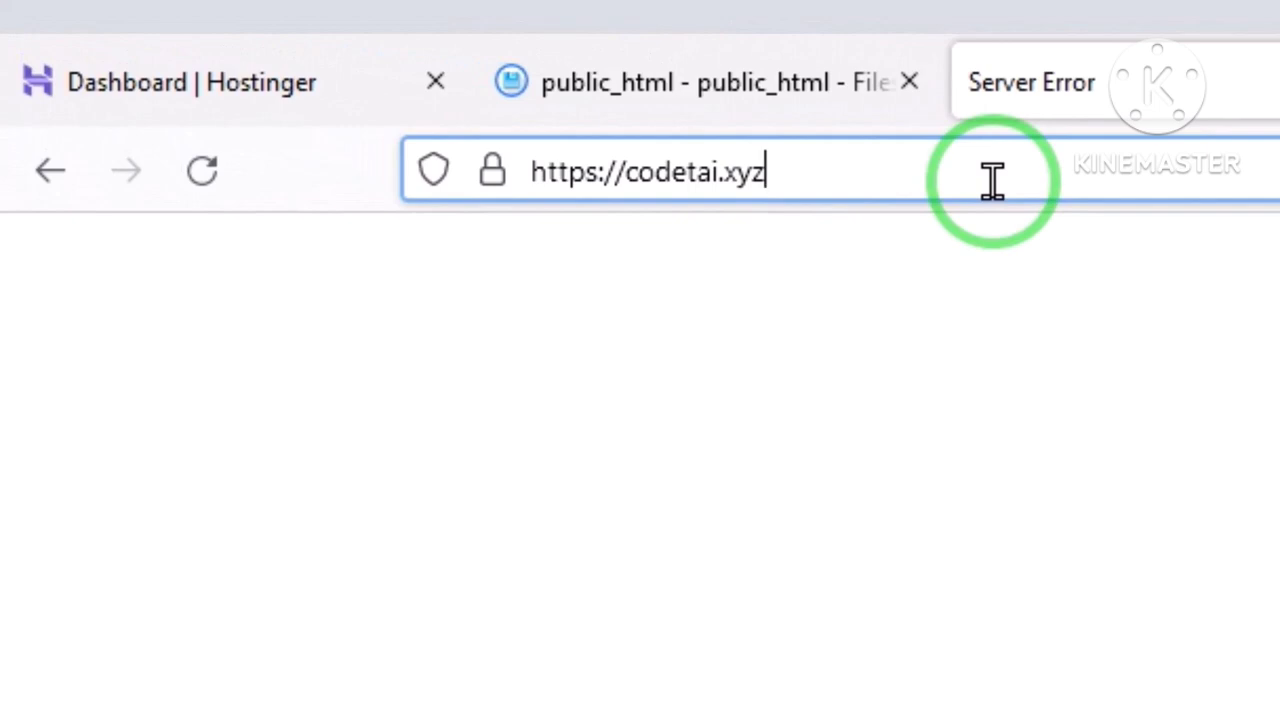
{"action": "left_click", "coordinate": [992, 181]}
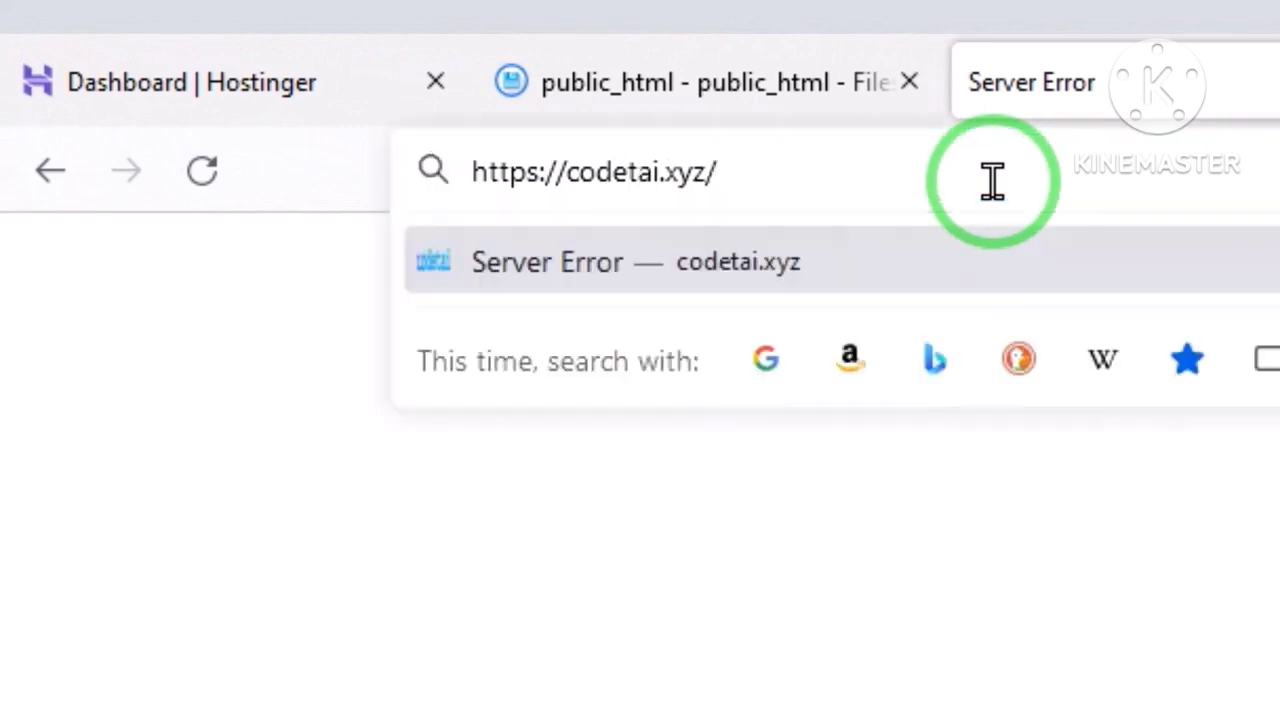
{"action": "type", "text": "inst"}
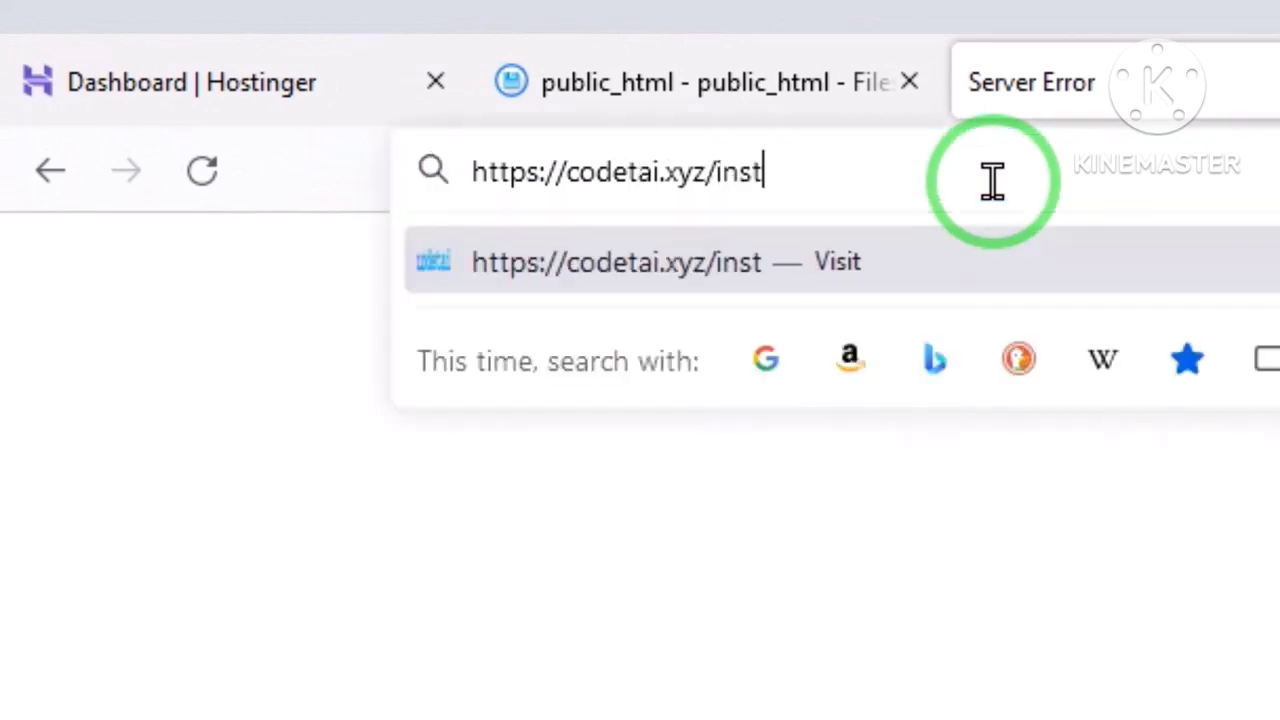
{"action": "type", "text": "all"}
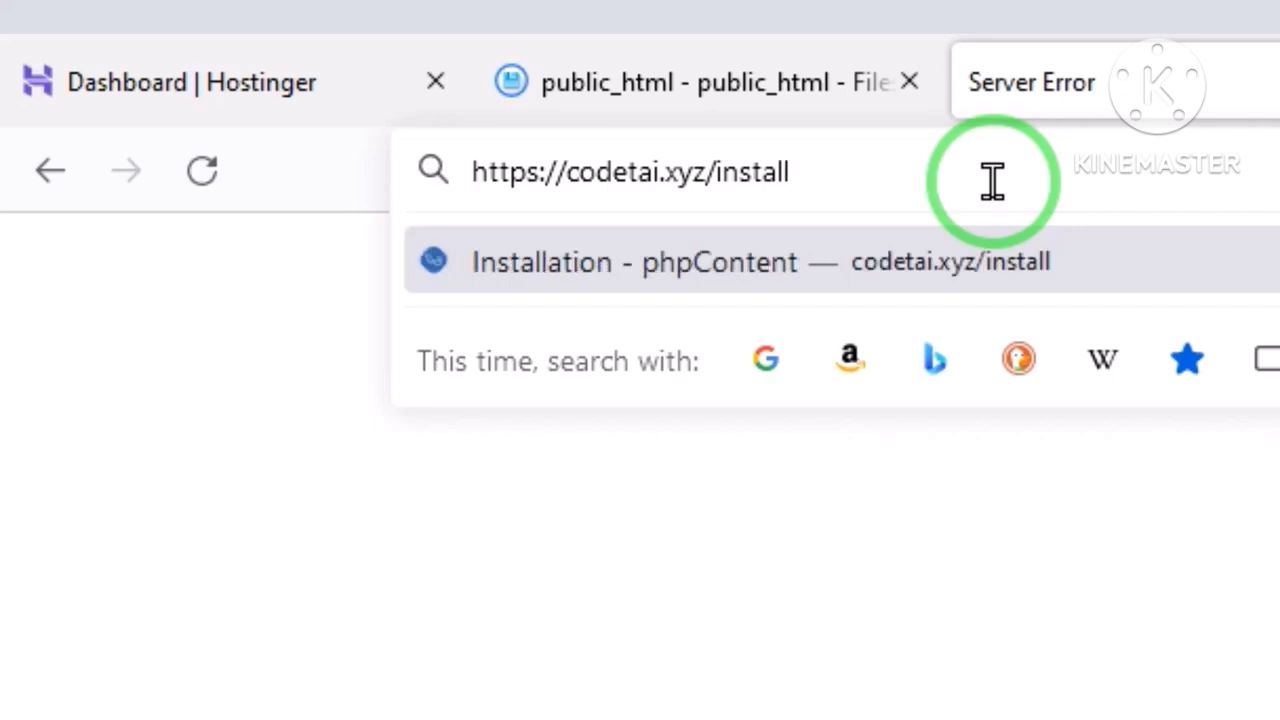
{"action": "key", "text": "Return"}
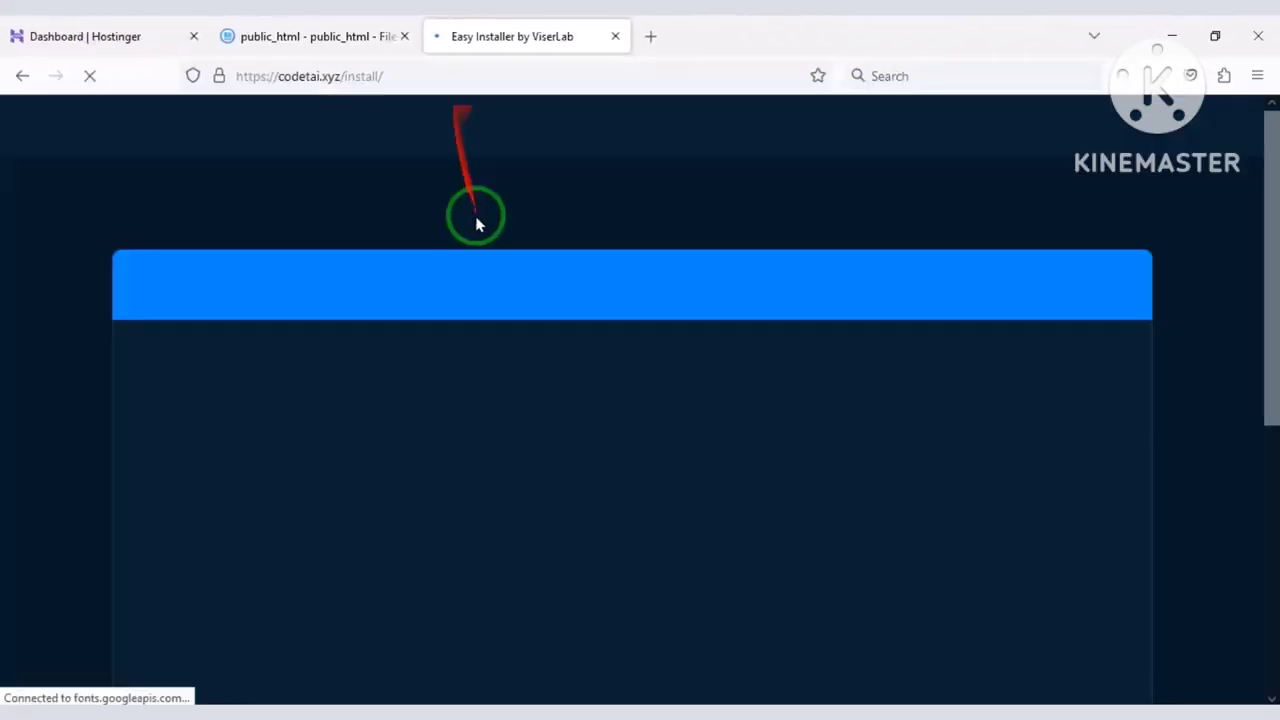
Accept the licence terms and pass Server Requirements to reach File Permissions.
{"action": "scroll", "coordinate": [505, 300], "scroll_direction": "down", "scroll_amount": 5}
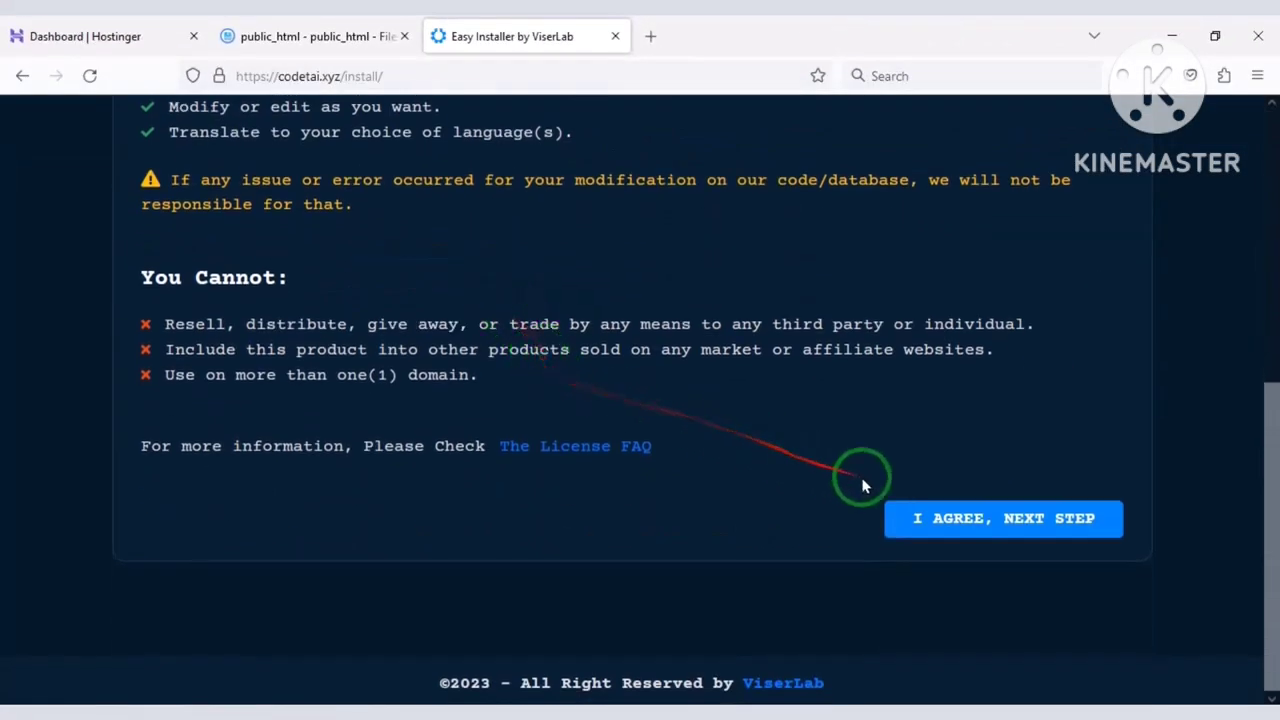
{"action": "left_click", "coordinate": [948, 525]}
{"action": "scroll", "coordinate": [566, 400], "scroll_direction": "down", "scroll_amount": 5}
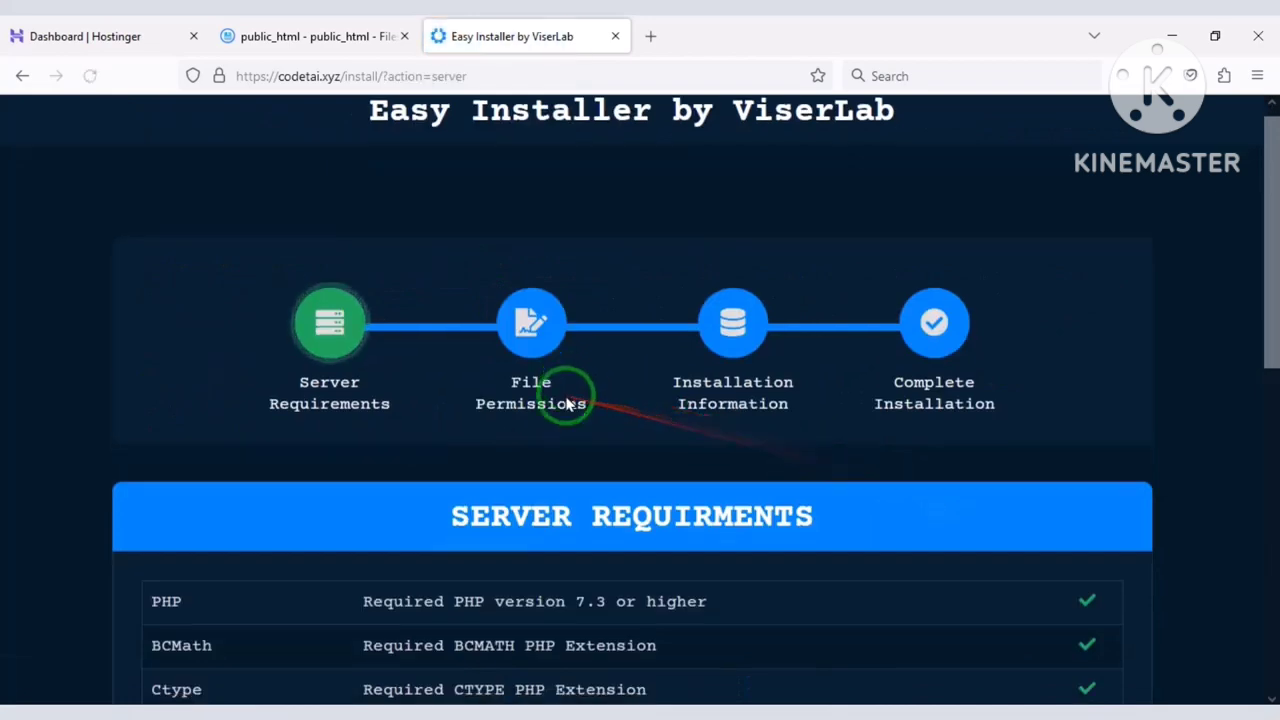
{"action": "scroll", "coordinate": [702, 479], "scroll_direction": "down", "scroll_amount": 2}
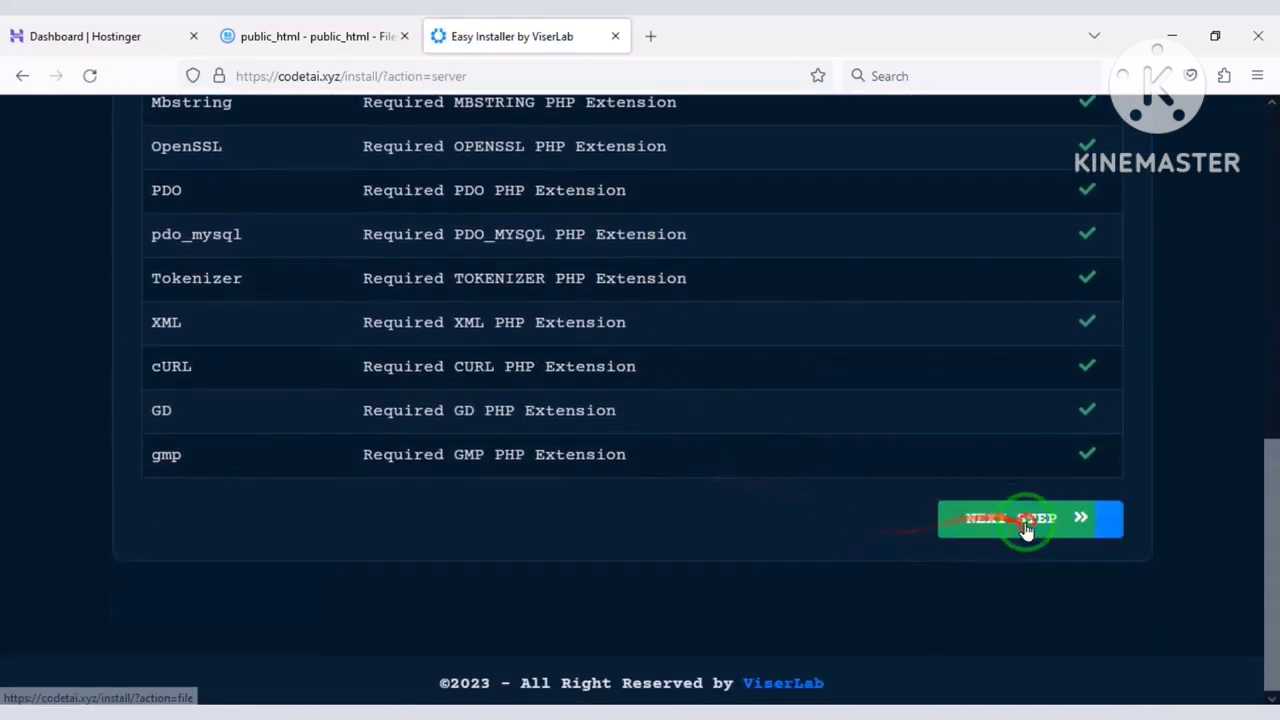
{"action": "left_click", "coordinate": [1020, 518]}
{"action": "scroll", "coordinate": [646, 423], "scroll_direction": "down", "scroll_amount": 1}
{"action": "scroll", "coordinate": [645, 426], "scroll_direction": "down", "scroll_amount": 2}
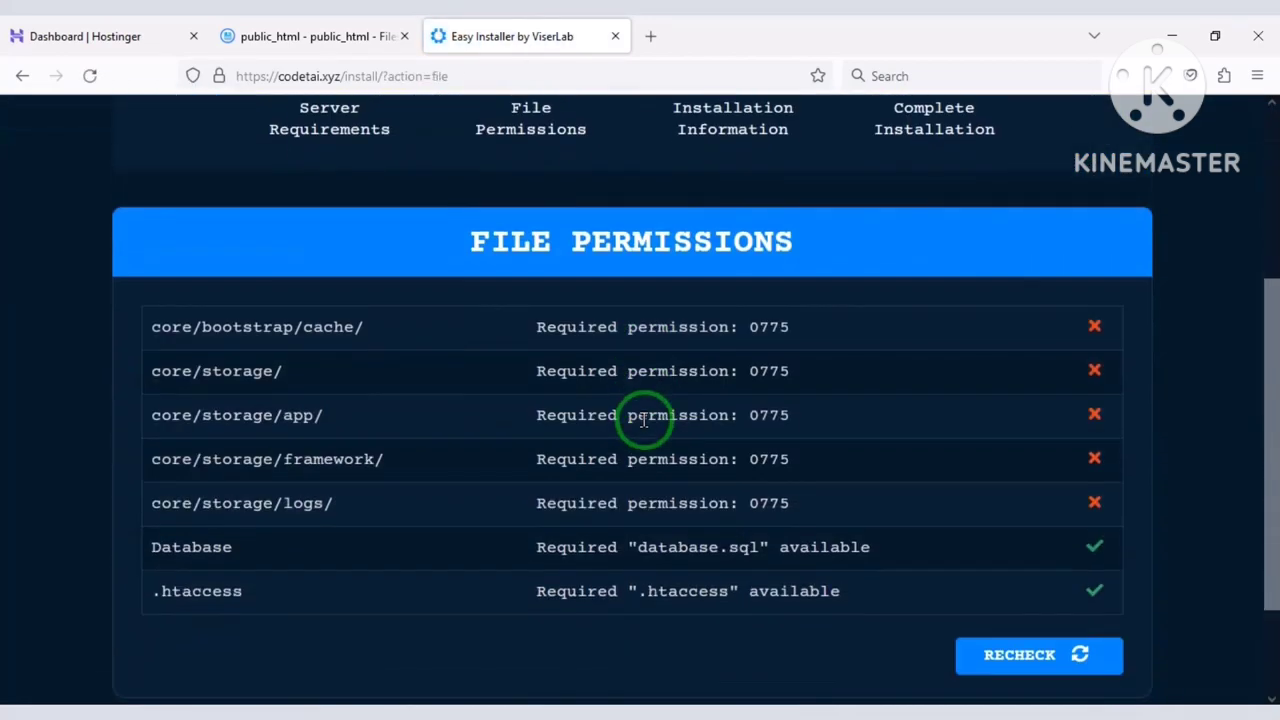
{"action": "mouse_move", "coordinate": [129, 300]}
{"action": "left_mouse_down"}
{"action": "mouse_move", "coordinate": [663, 528]}
{"action": "mouse_move", "coordinate": [1078, 543]}
{"action": "mouse_move", "coordinate": [1126, 530]}
{"action": "left_mouse_up"}
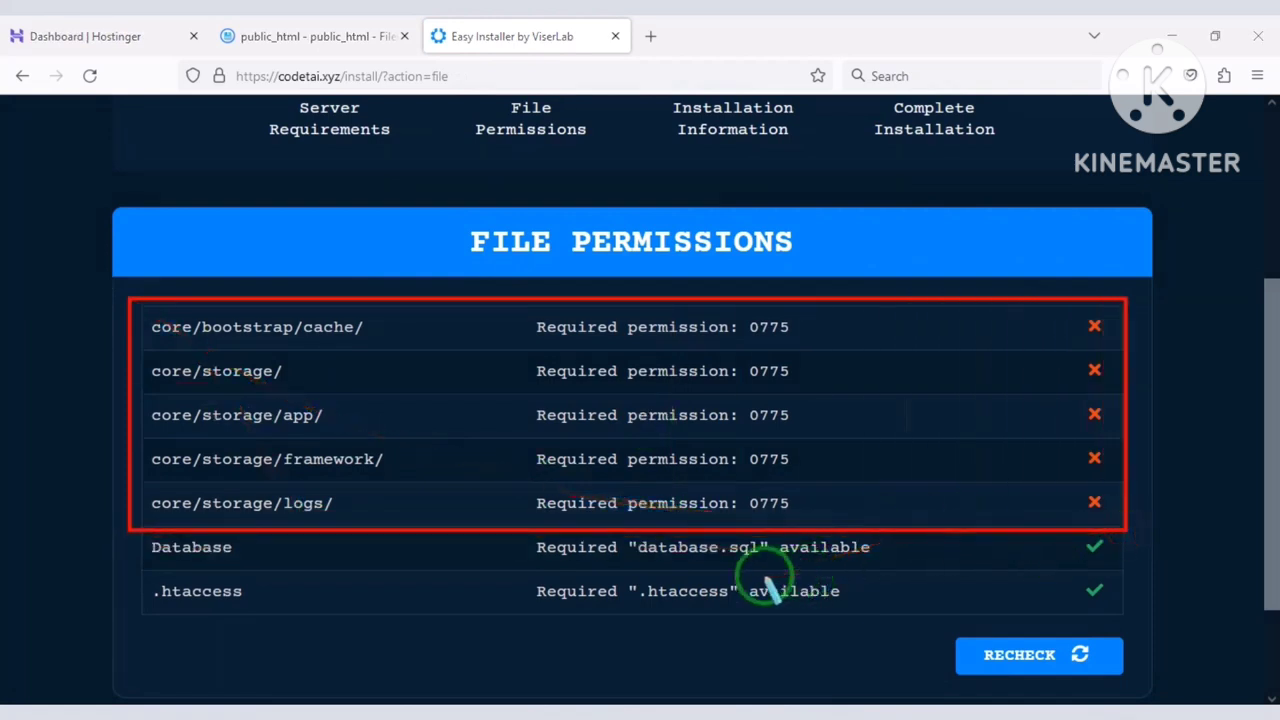
Set core/bootstrap/cache to 777 by granting group and others write access.
{"action": "left_click", "coordinate": [300, 36]}
{"action": "double_click", "coordinate": [380, 305]}
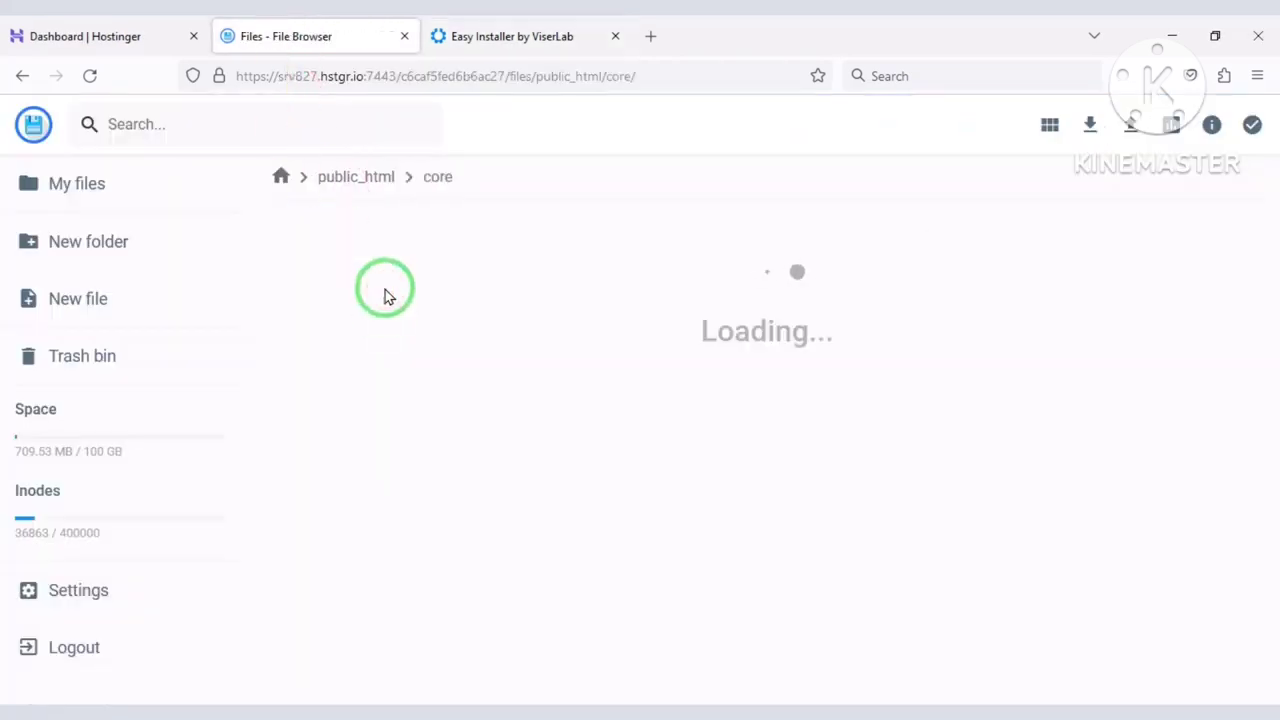
{"action": "double_click", "coordinate": [392, 310]}
{"action": "right_click", "coordinate": [384, 272]}
{"action": "left_click", "coordinate": [446, 437]}
{"action": "left_click", "coordinate": [637, 326]}
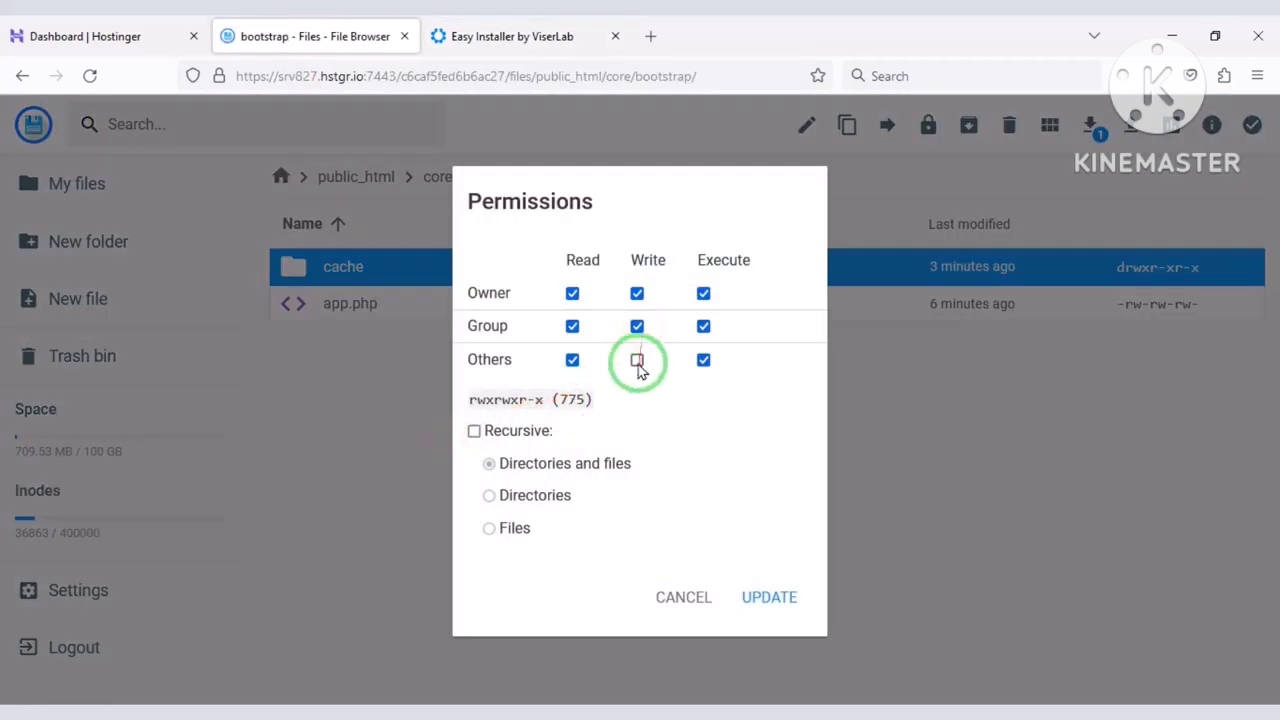
{"action": "left_click", "coordinate": [637, 360]}
{"action": "left_click", "coordinate": [775, 599]}
{"action": "left_click", "coordinate": [436, 28]}
{"action": "left_click", "coordinate": [310, 36]}
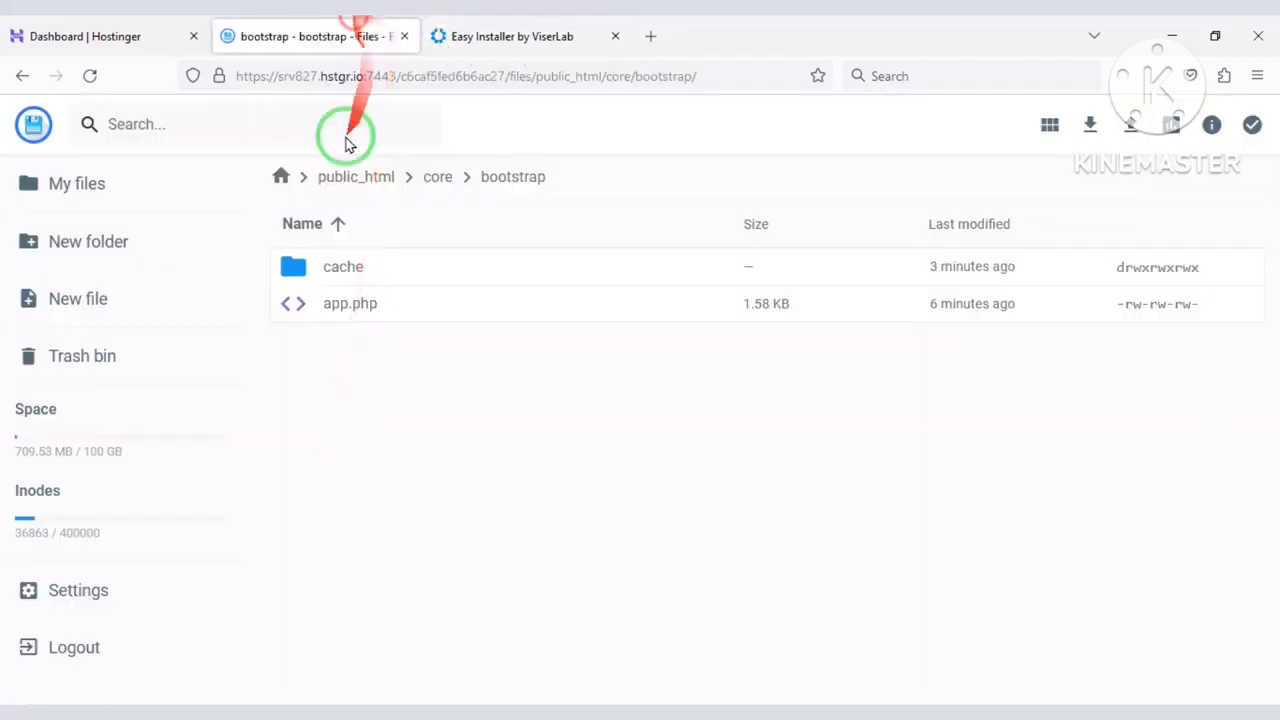
Give the core/storage folder group and others write permission (777).
{"action": "left_click", "coordinate": [398, 182]}
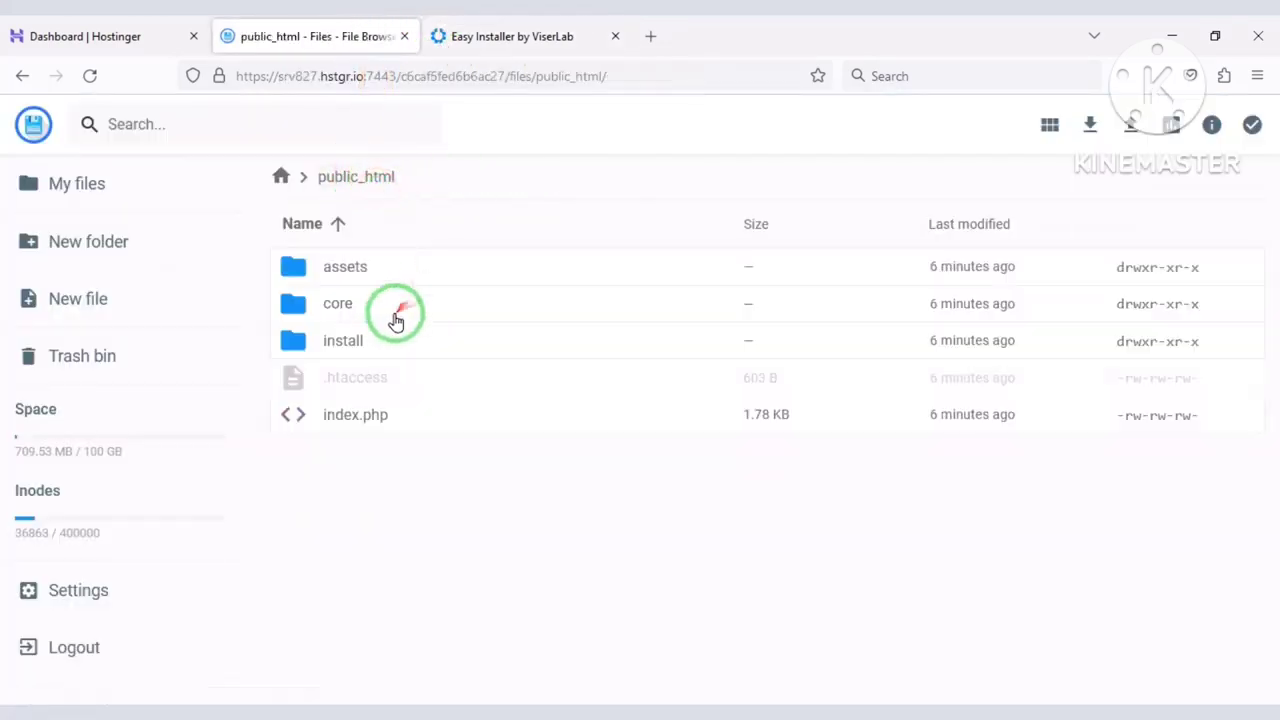
{"action": "double_click", "coordinate": [399, 306]}
{"action": "right_click", "coordinate": [398, 504]}
{"action": "left_click", "coordinate": [550, 566]}
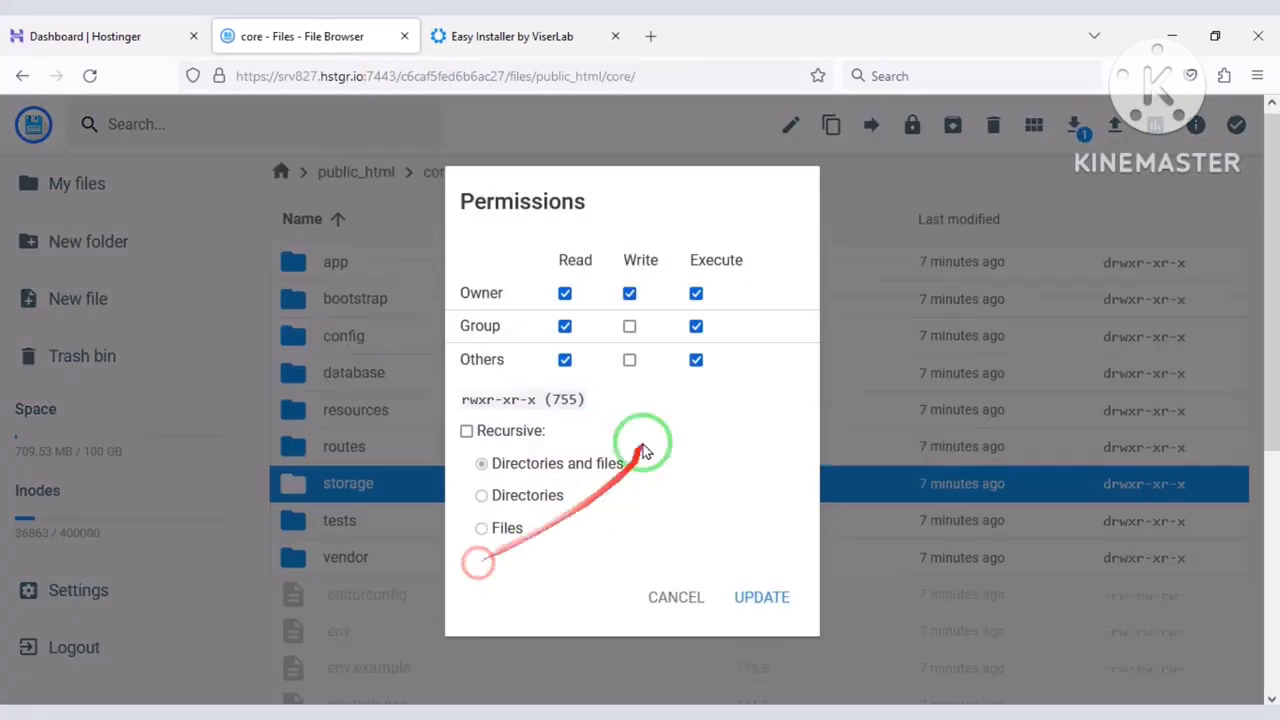
{"action": "left_click", "coordinate": [629, 359]}
{"action": "left_click", "coordinate": [629, 326]}
{"action": "left_click", "coordinate": [760, 597]}
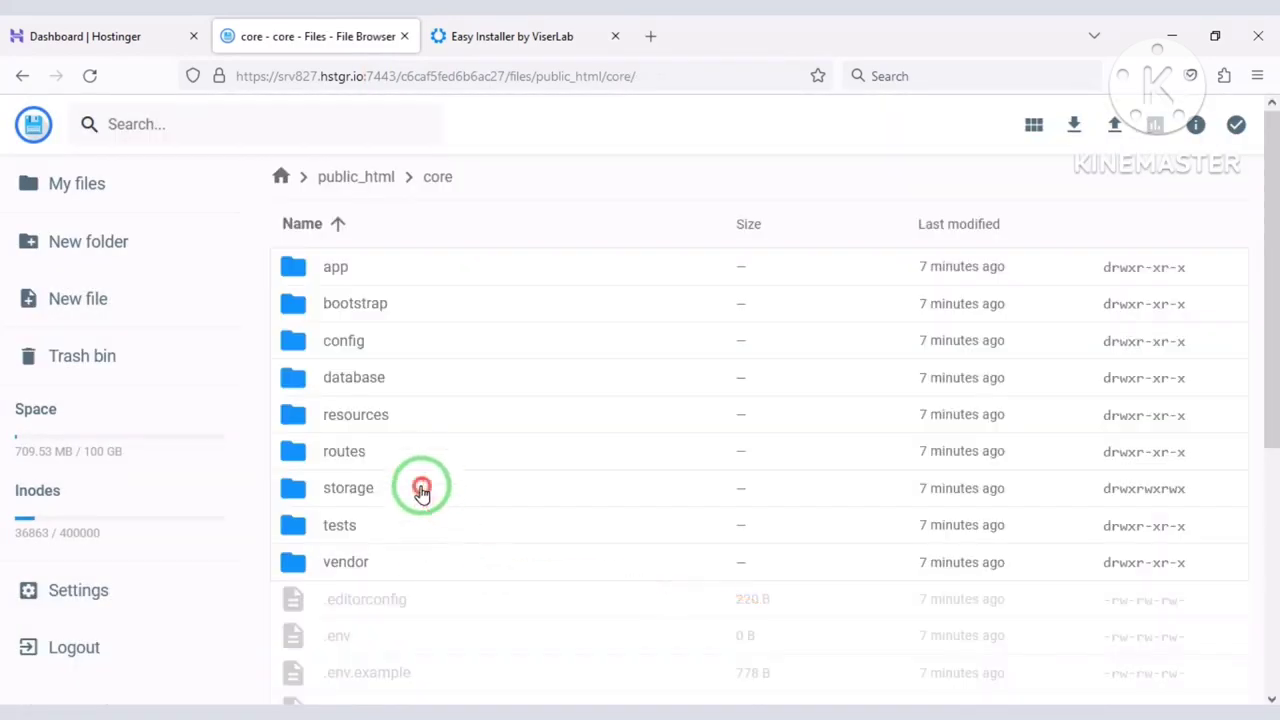
Set the storage/app and storage/framework folders to 777.
{"action": "double_click", "coordinate": [423, 489]}
{"action": "right_click", "coordinate": [376, 262]}
{"action": "left_click", "coordinate": [430, 437]}
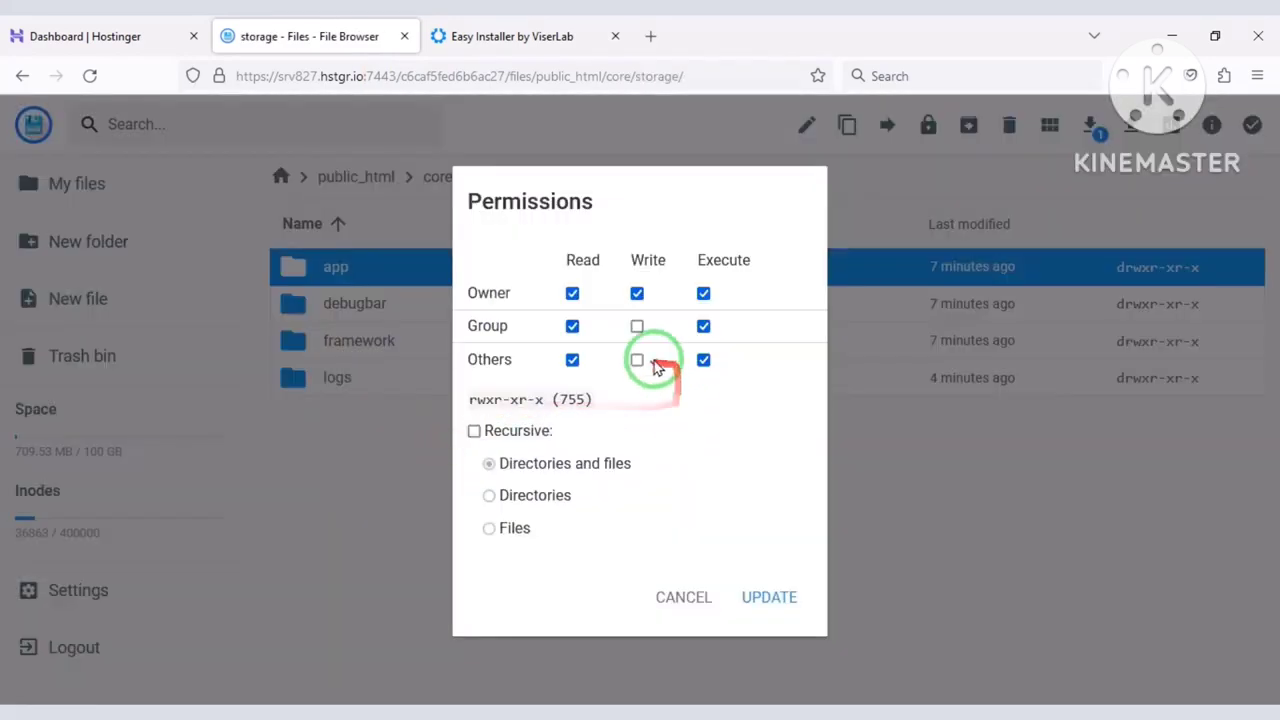
{"action": "left_click", "coordinate": [766, 597]}
{"action": "left_click", "coordinate": [411, 345]}
{"action": "right_click", "coordinate": [411, 345]}
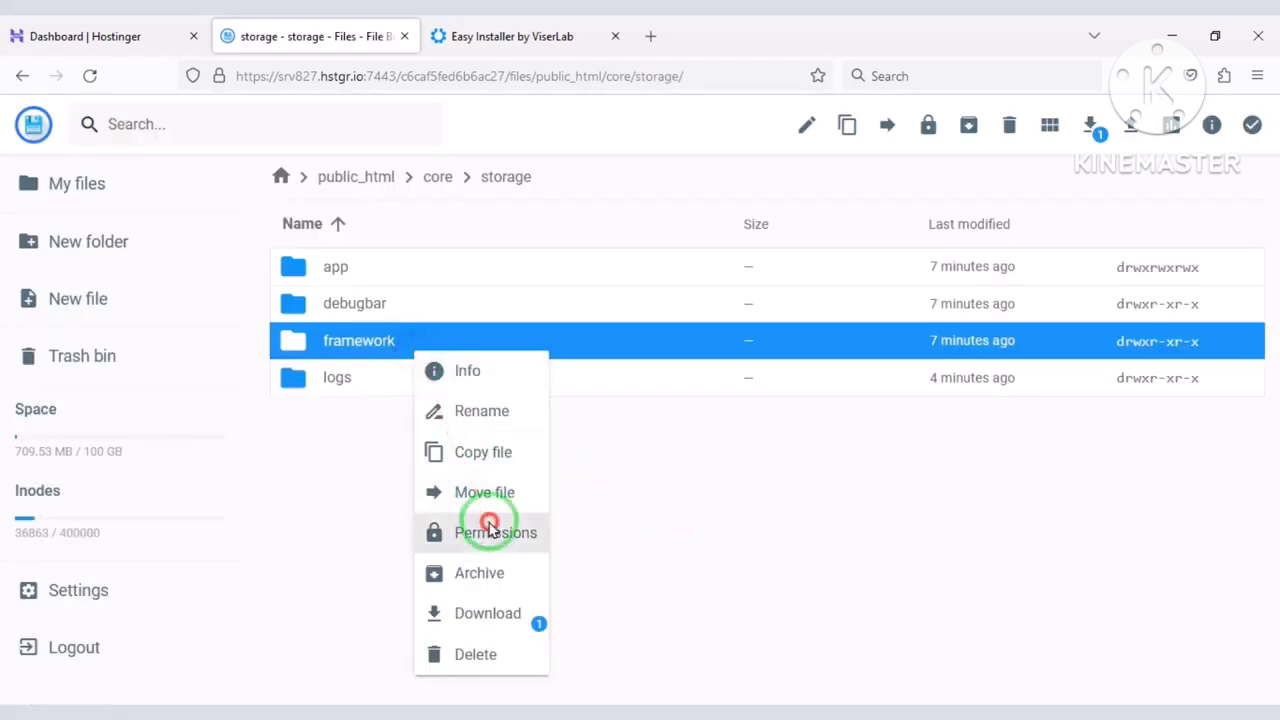
{"action": "left_click", "coordinate": [486, 529]}
{"action": "left_click", "coordinate": [637, 359]}
{"action": "left_click", "coordinate": [637, 326]}
{"action": "left_click", "coordinate": [740, 587]}
Set the storage/logs folder to 777 permissions.
{"action": "right_click", "coordinate": [430, 377]}
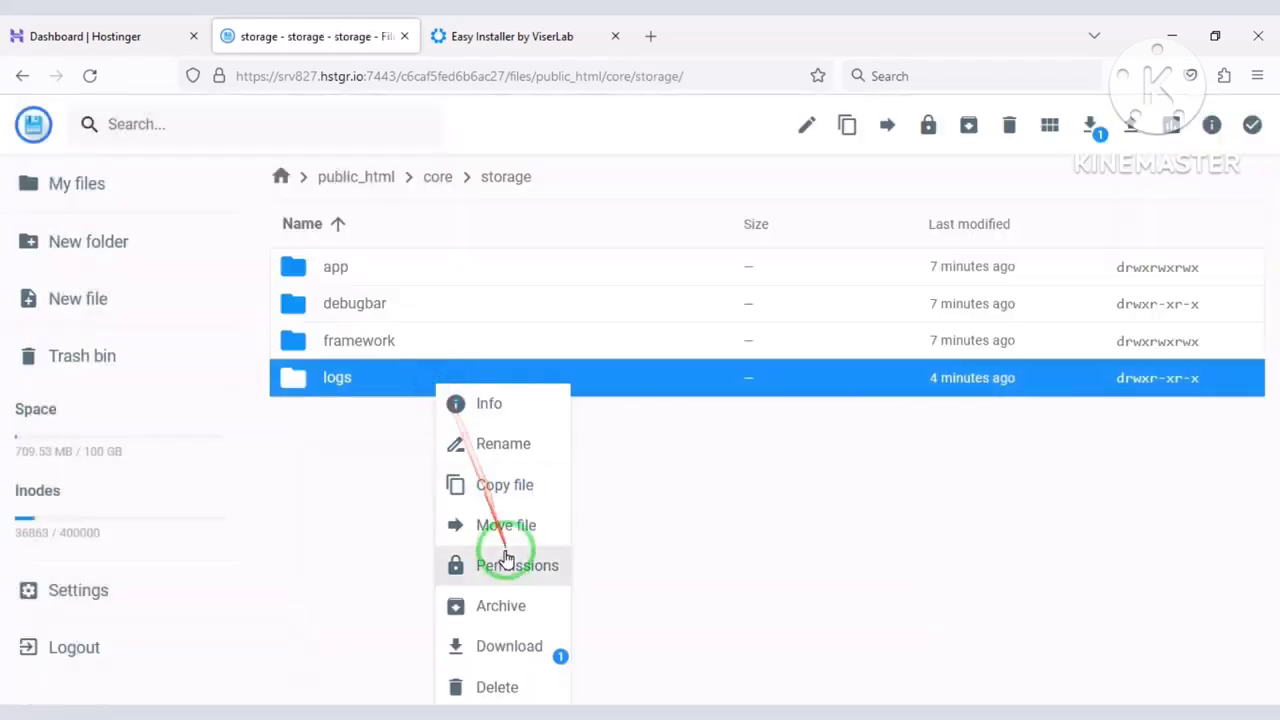
{"action": "left_click", "coordinate": [500, 563]}
{"action": "left_click", "coordinate": [637, 359]}
{"action": "left_click", "coordinate": [637, 326]}
{"action": "left_click", "coordinate": [766, 597]}
{"action": "left_click", "coordinate": [560, 36]}
Recheck permissions so all folders pass, then continue to Installation Information.
{"action": "left_click", "coordinate": [1014, 555]}
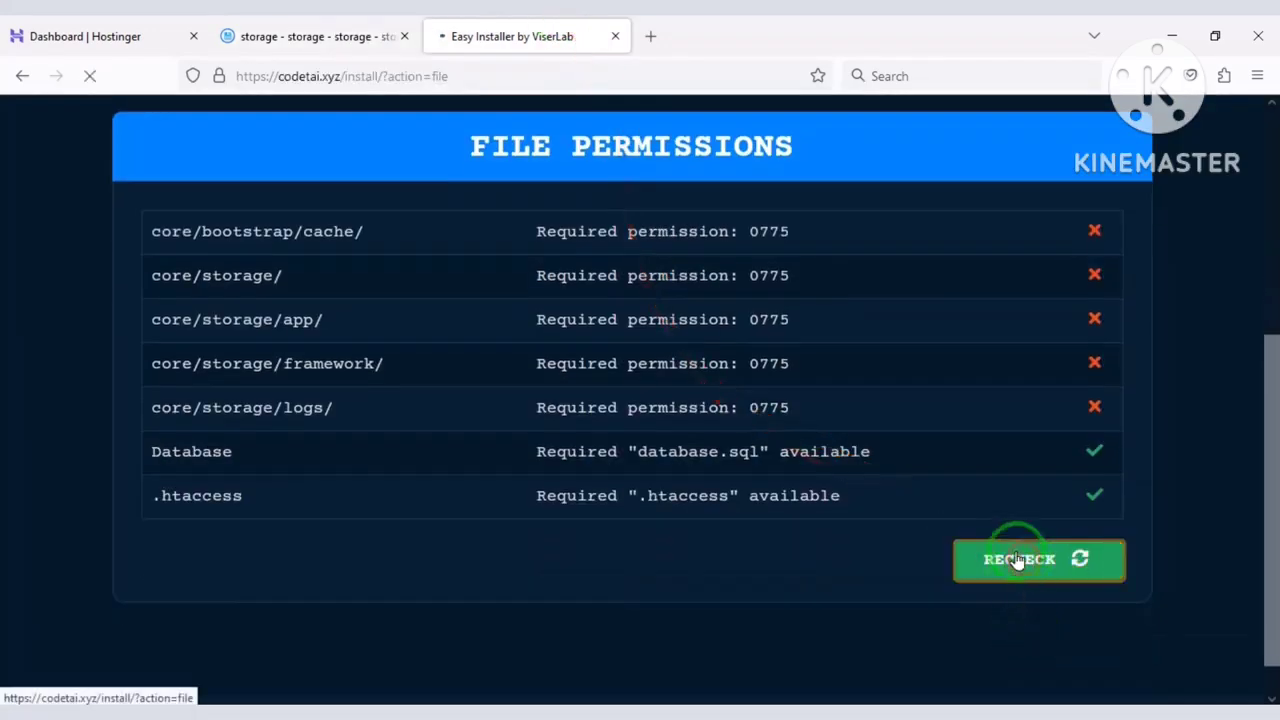
{"action": "scroll", "coordinate": [936, 451], "scroll_direction": "down", "scroll_amount": 1}
{"action": "scroll", "coordinate": [936, 451], "scroll_direction": "down", "scroll_amount": 2}
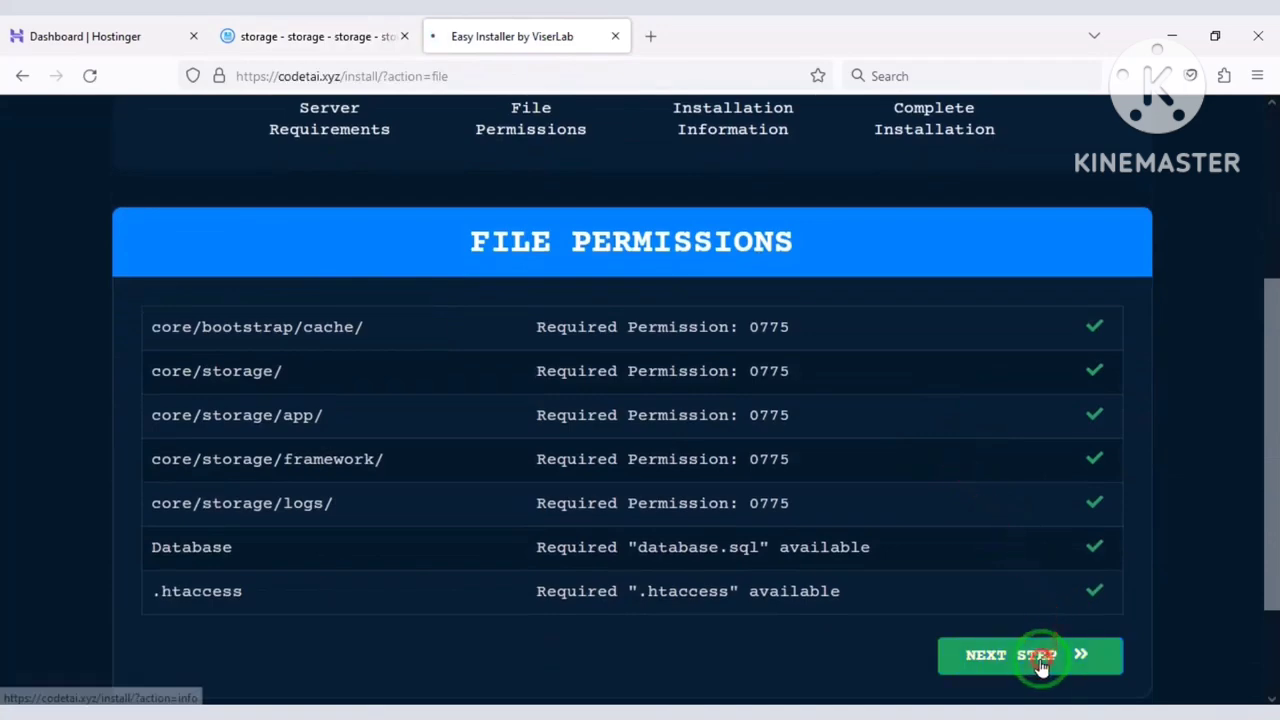
{"action": "left_click", "coordinate": [1049, 654]}
{"action": "scroll", "coordinate": [829, 457], "scroll_direction": "down", "scroll_amount": 1}
{"action": "scroll", "coordinate": [794, 445], "scroll_direction": "down", "scroll_amount": 3}
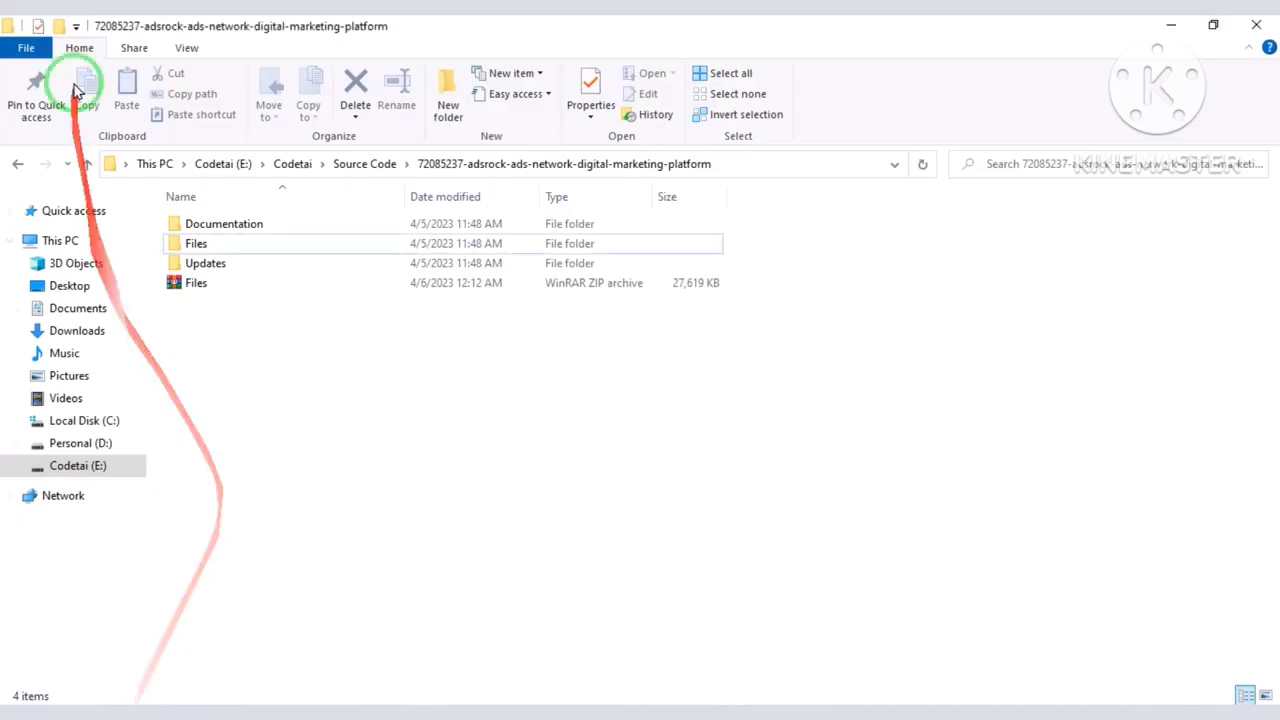
Copy the licensee username from the licence certificate PDF into the installer's Username field.
{"action": "left_click", "coordinate": [90, 163]}
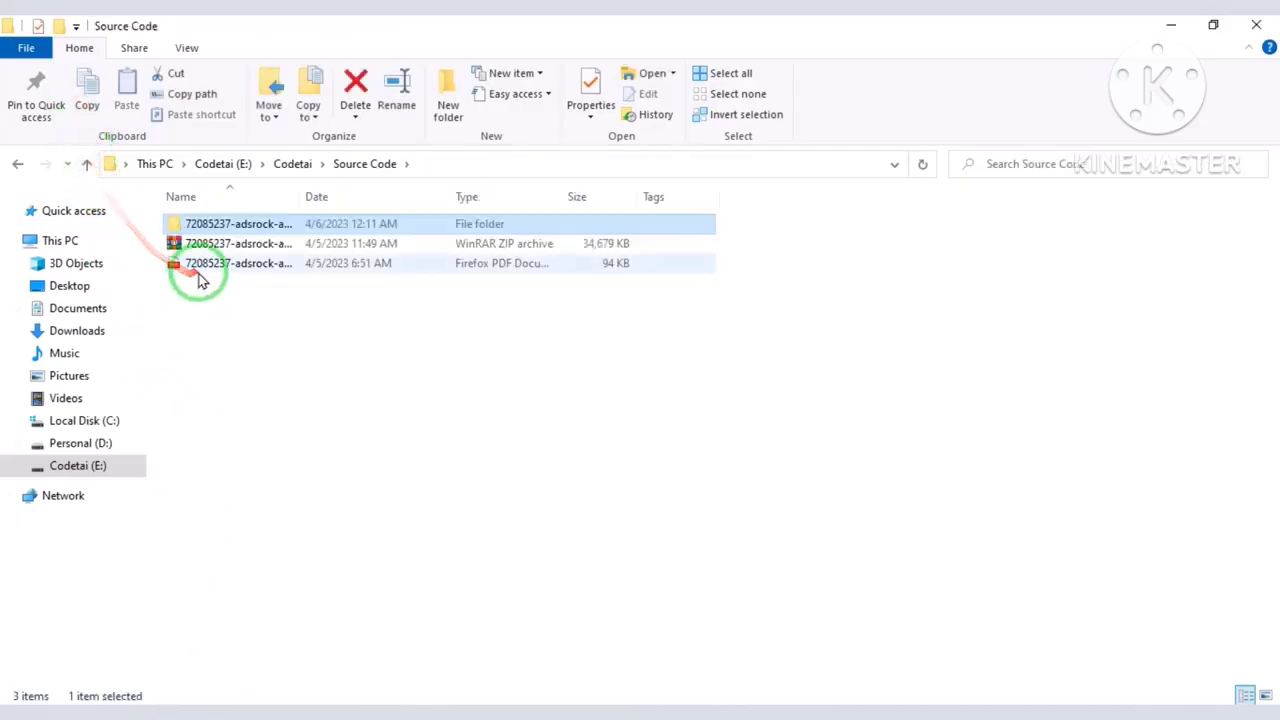
{"action": "left_click", "coordinate": [199, 268]}
{"action": "double_click", "coordinate": [200, 275]}
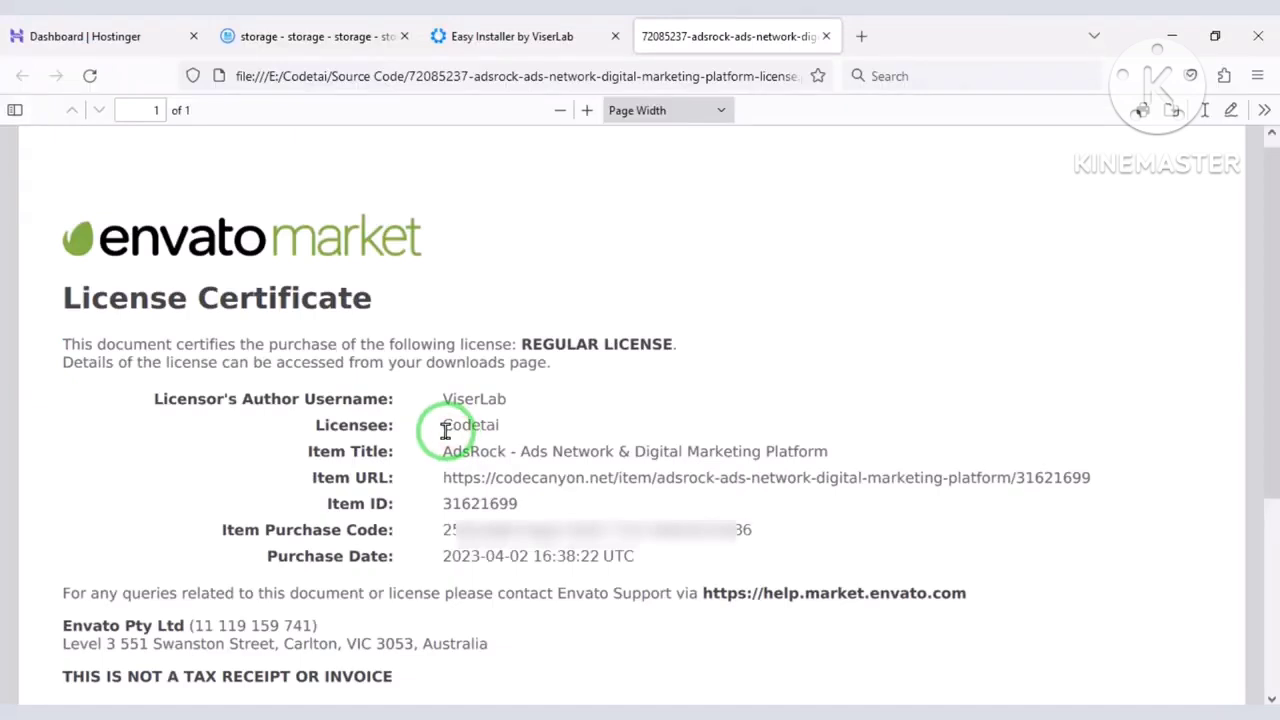
{"action": "right_click", "coordinate": [490, 433]}
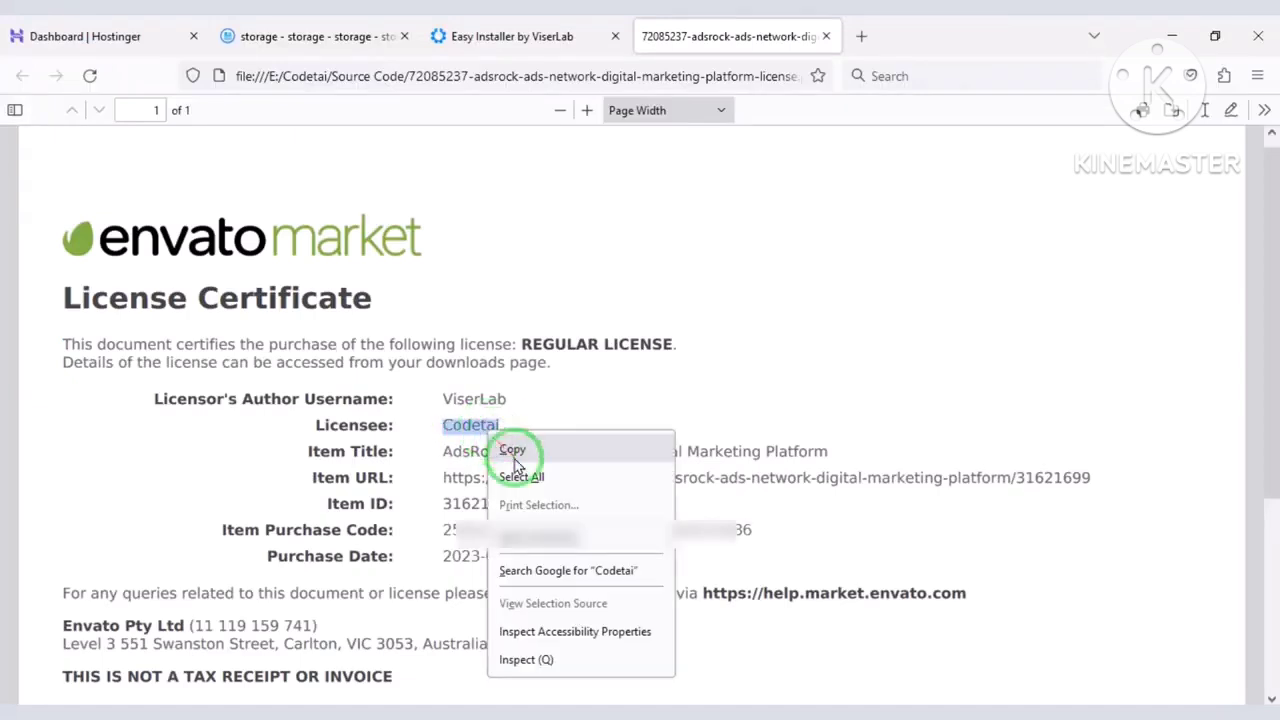
{"action": "left_click", "coordinate": [512, 450]}
{"action": "left_click", "coordinate": [510, 36]}
{"action": "left_click", "coordinate": [391, 315]}
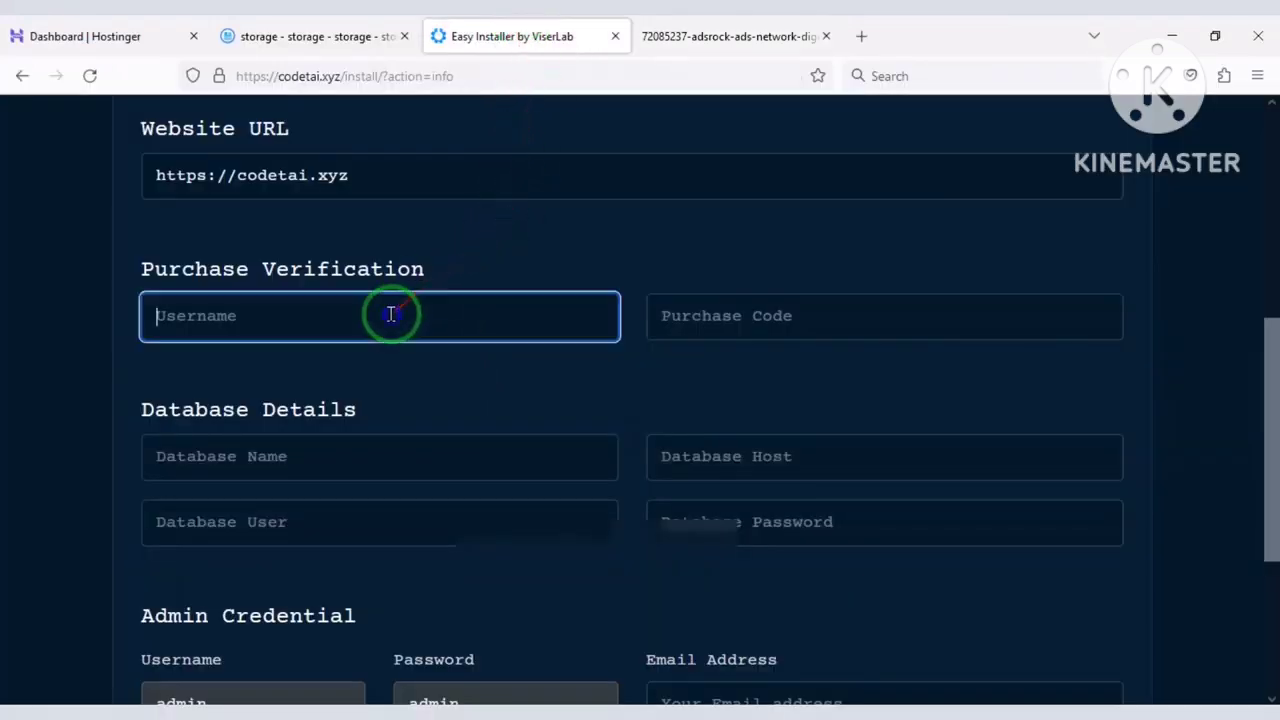
{"action": "right_click", "coordinate": [391, 315]}
{"action": "left_click", "coordinate": [457, 449]}
Copy the Item Purchase Code from the certificate into the Purchase Code field.
{"action": "left_click", "coordinate": [660, 32]}
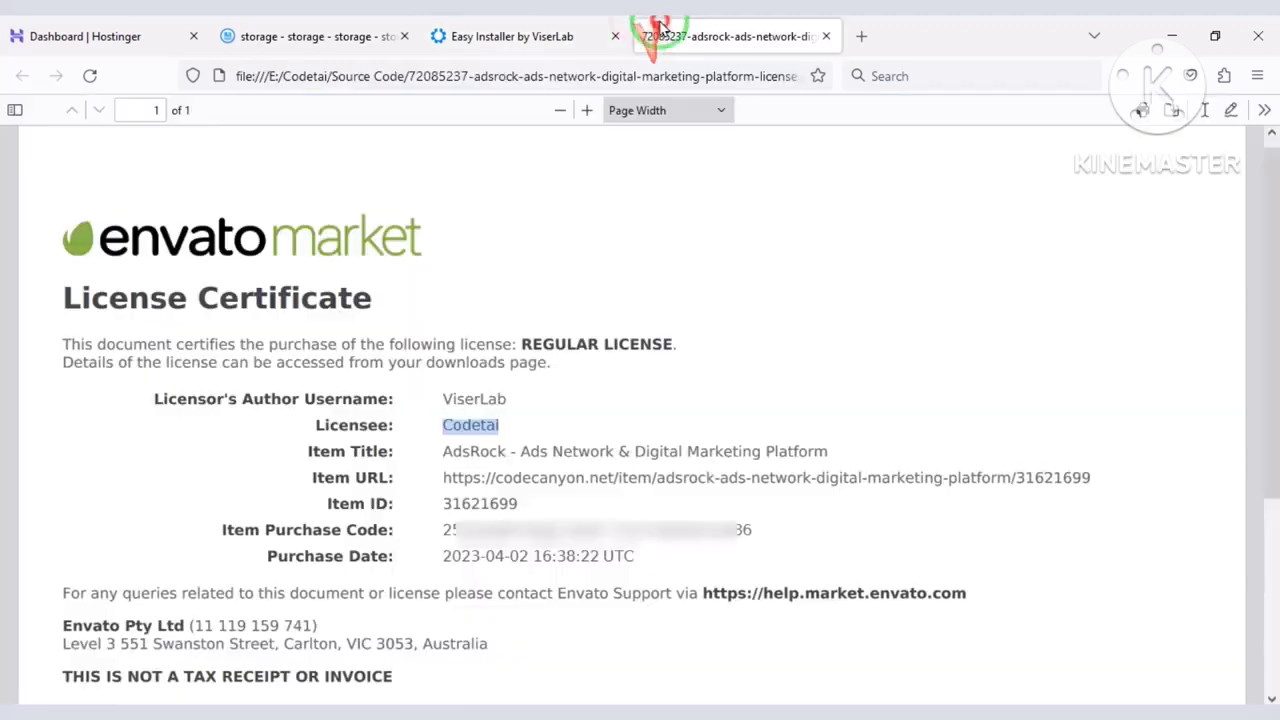
{"action": "scroll", "coordinate": [480, 406], "scroll_direction": "down", "scroll_amount": 2}
{"action": "triple_click", "coordinate": [466, 434]}
{"action": "right_click", "coordinate": [468, 435]}
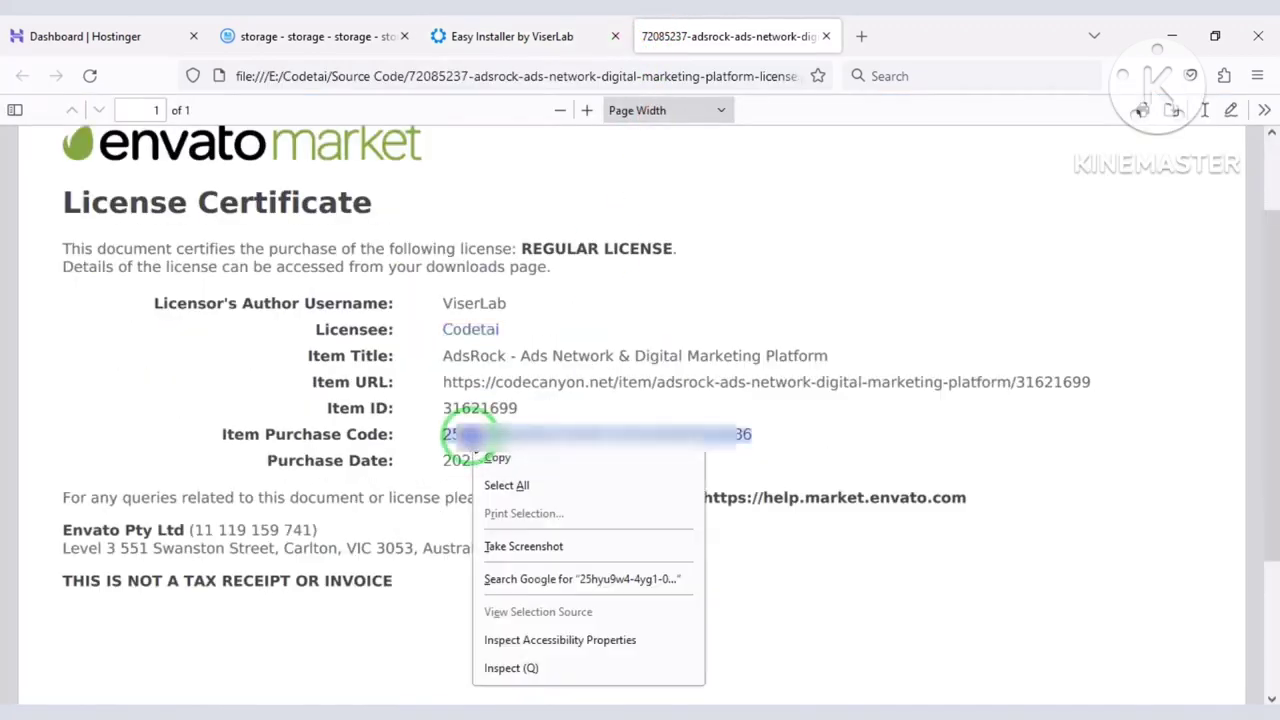
{"action": "left_click", "coordinate": [502, 457]}
{"action": "left_click", "coordinate": [495, 30]}
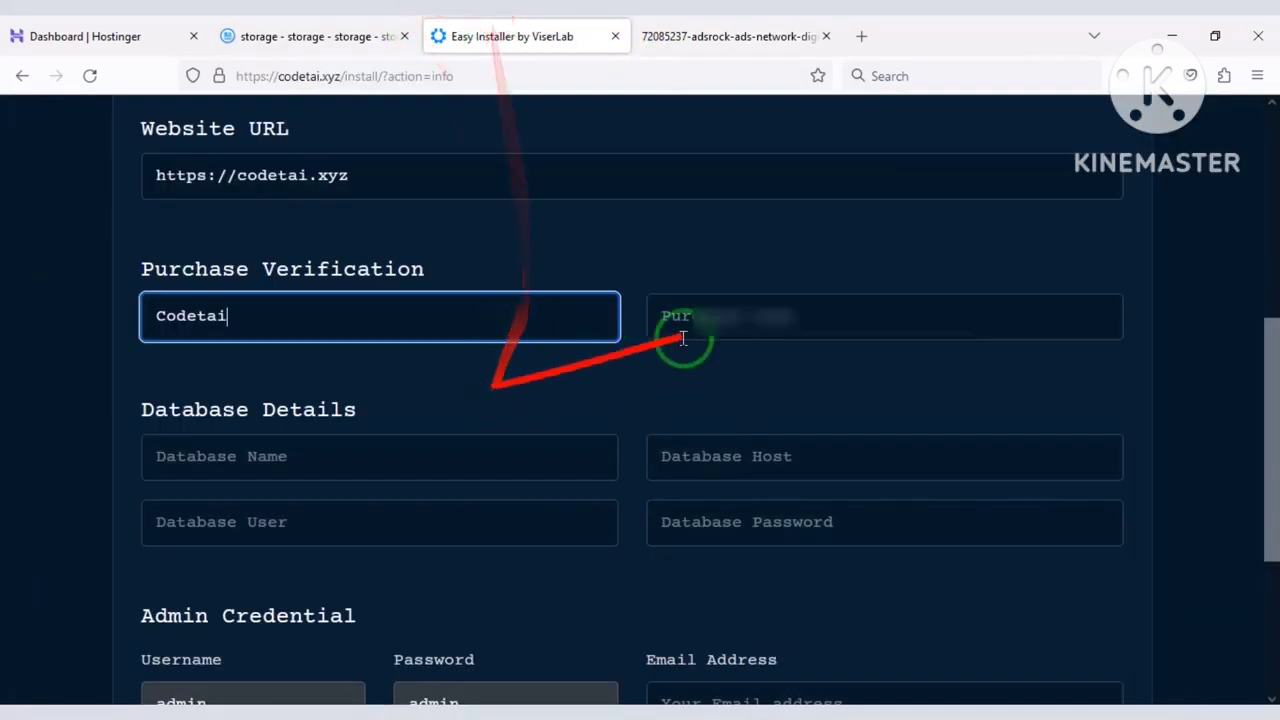
{"action": "left_click", "coordinate": [730, 318]}
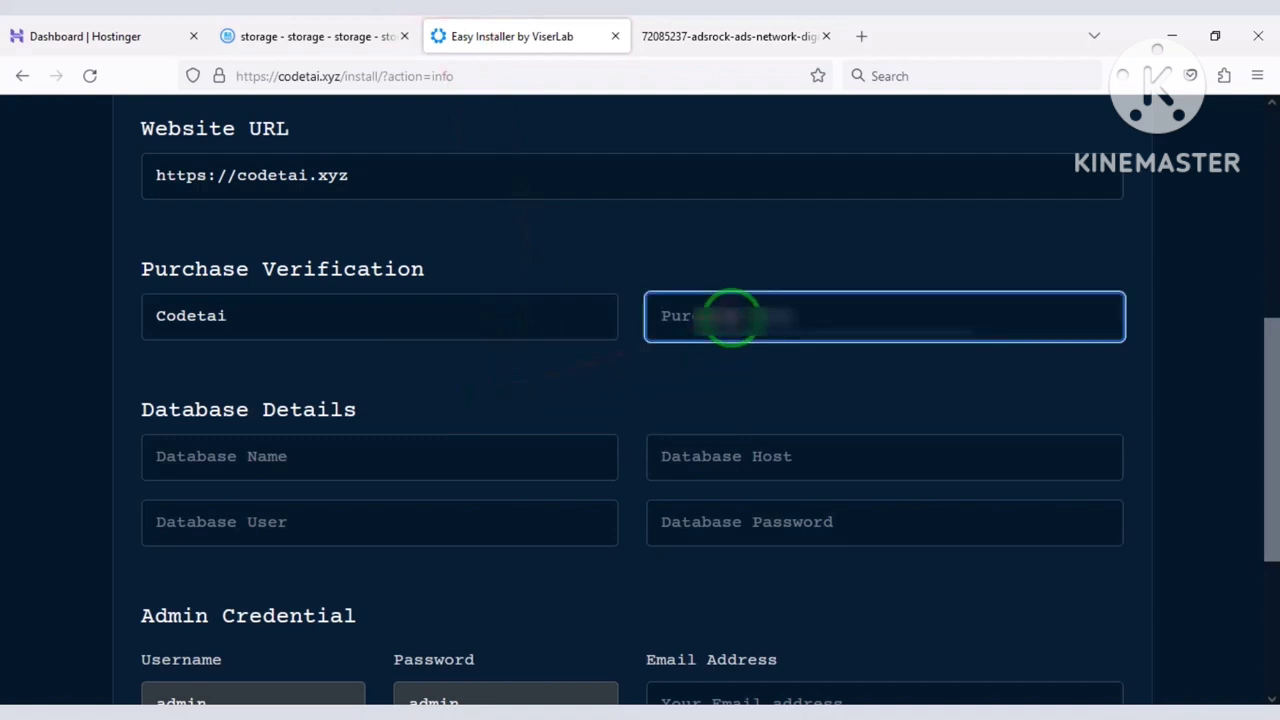
{"action": "key", "text": "ctrl+v"}
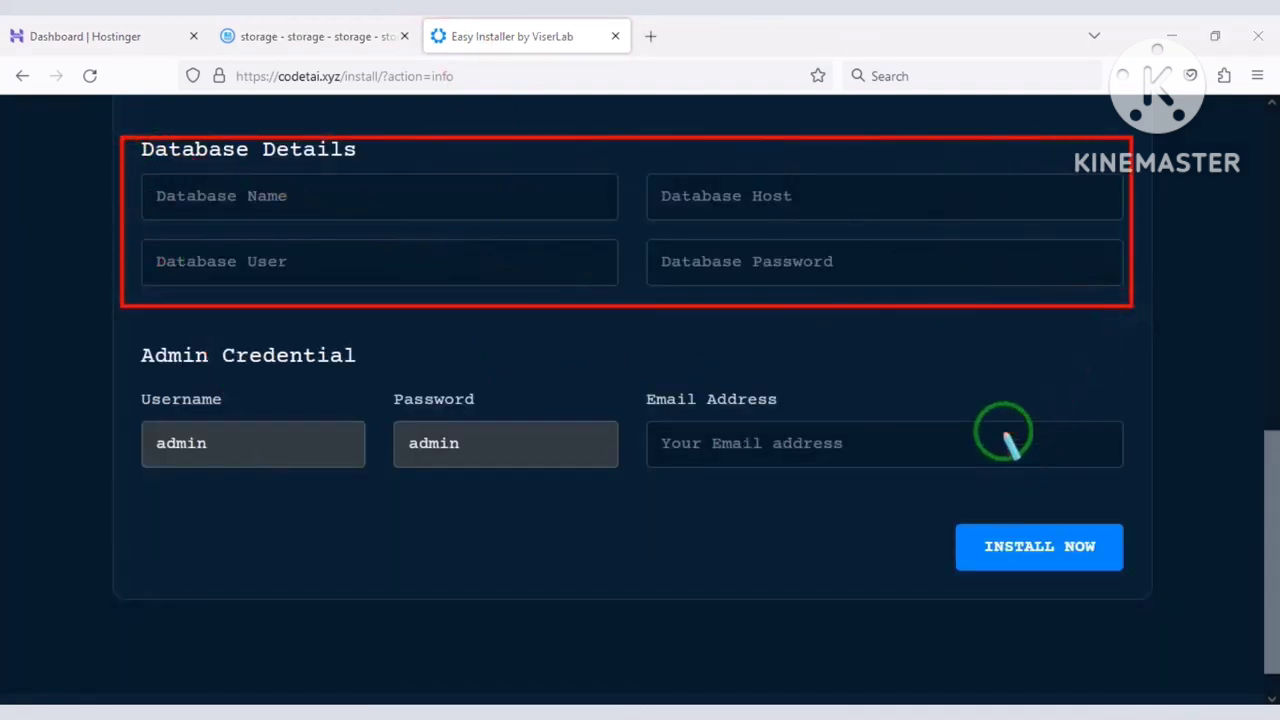
In hPanel's database management, enter database name codetai and MySQL username codetaiuser.
{"action": "left_click", "coordinate": [90, 36]}
{"action": "scroll", "coordinate": [129, 414], "scroll_direction": "down", "scroll_amount": 3}
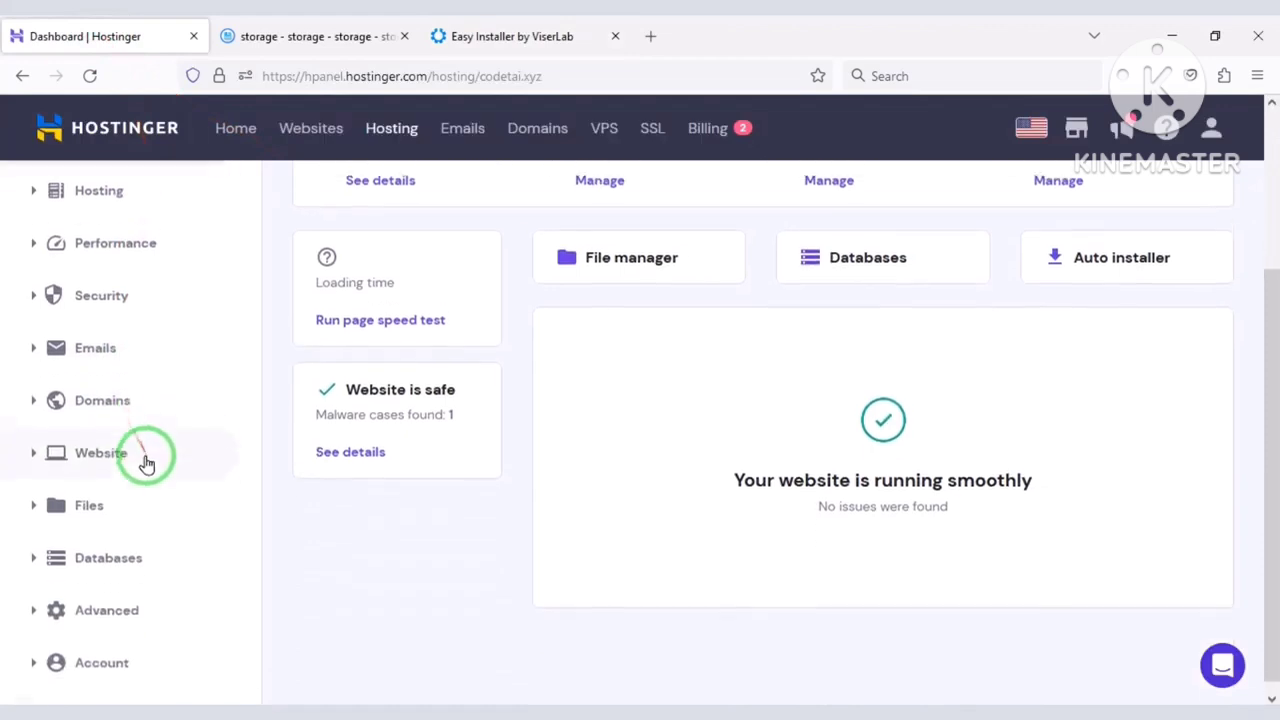
{"action": "left_click", "coordinate": [123, 549]}
{"action": "scroll", "coordinate": [127, 549], "scroll_direction": "down", "scroll_amount": 2}
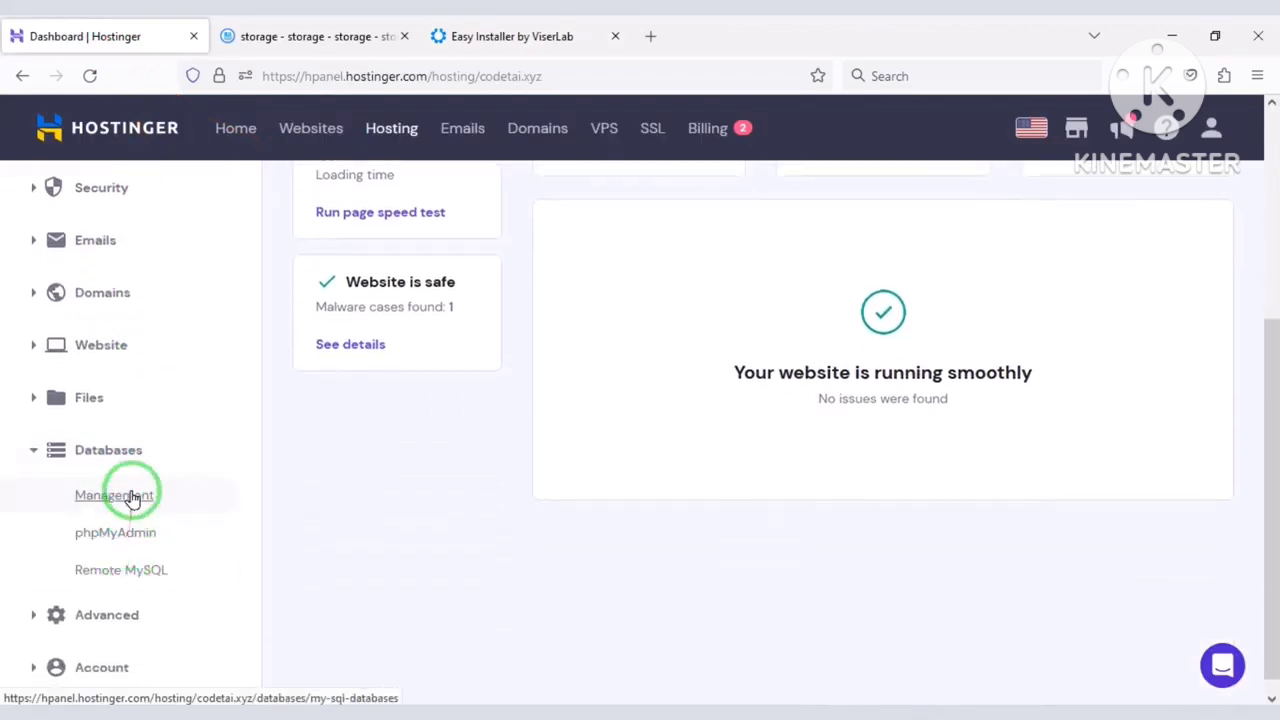
{"action": "left_click", "coordinate": [132, 497]}
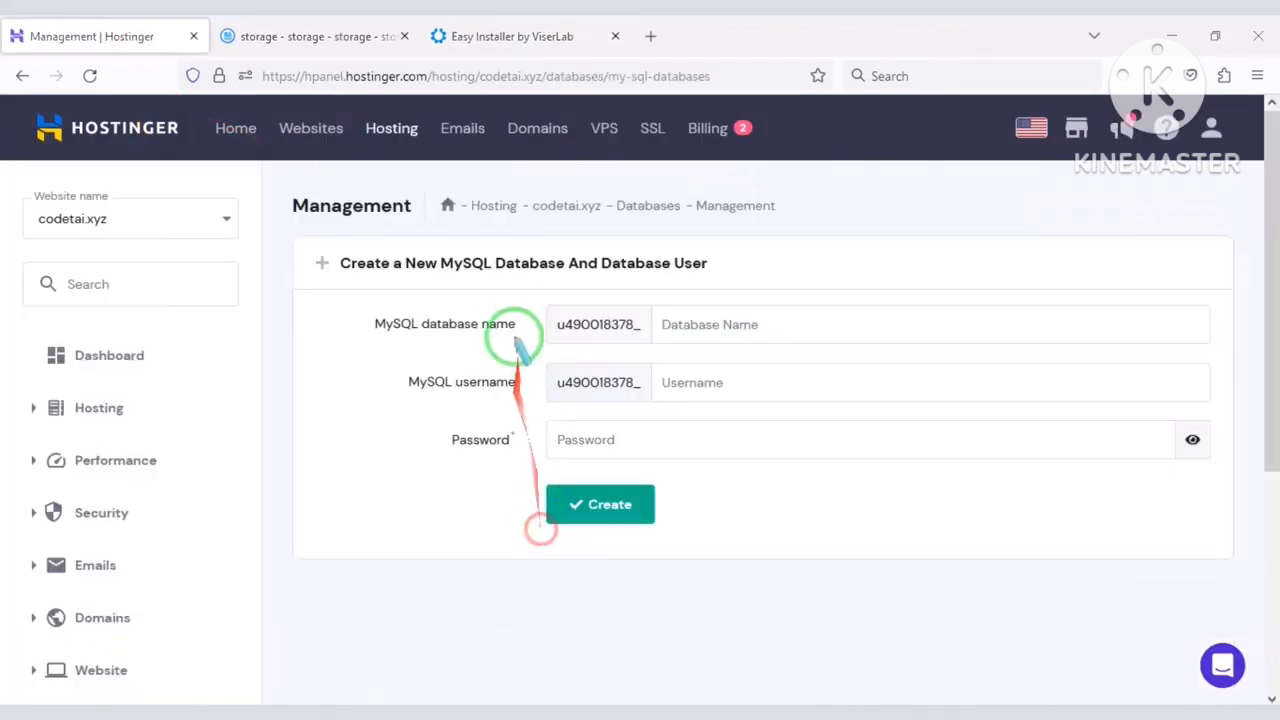
{"action": "left_click_drag", "start_coordinate": [529, 302], "coordinate": [1222, 473]}
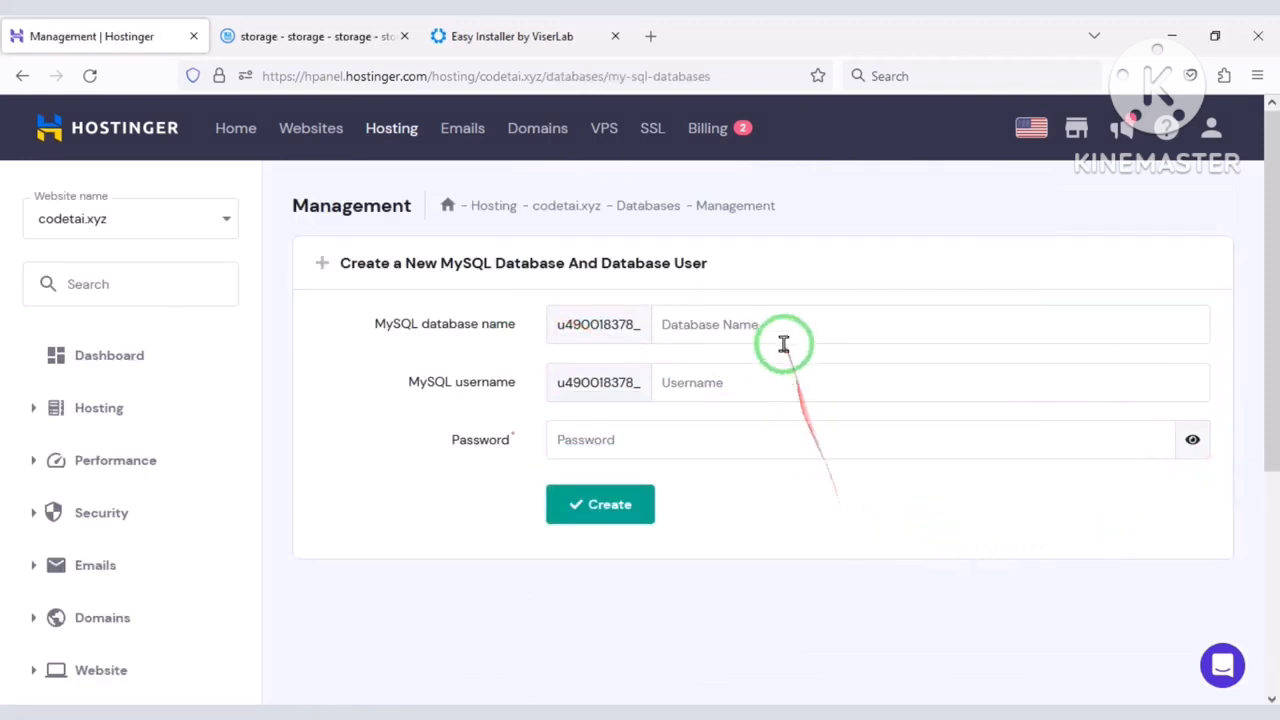
{"action": "left_click", "coordinate": [809, 392]}
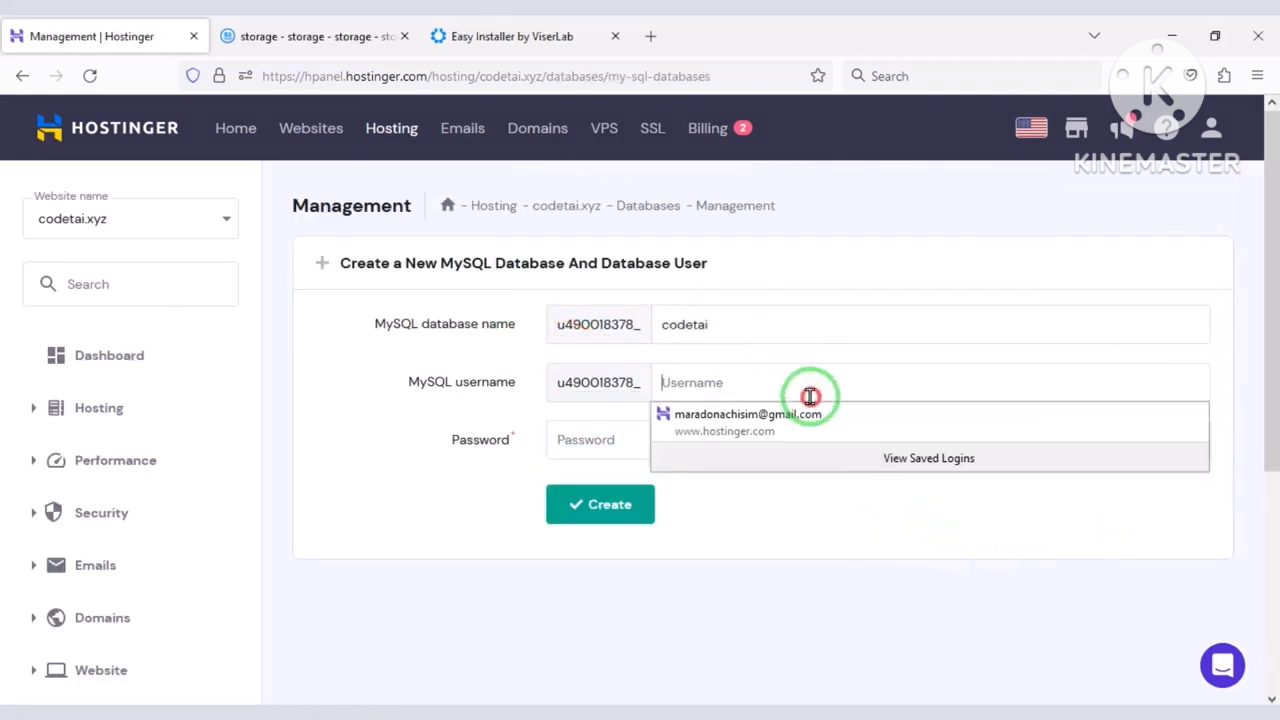
{"action": "type", "text": "codet"}
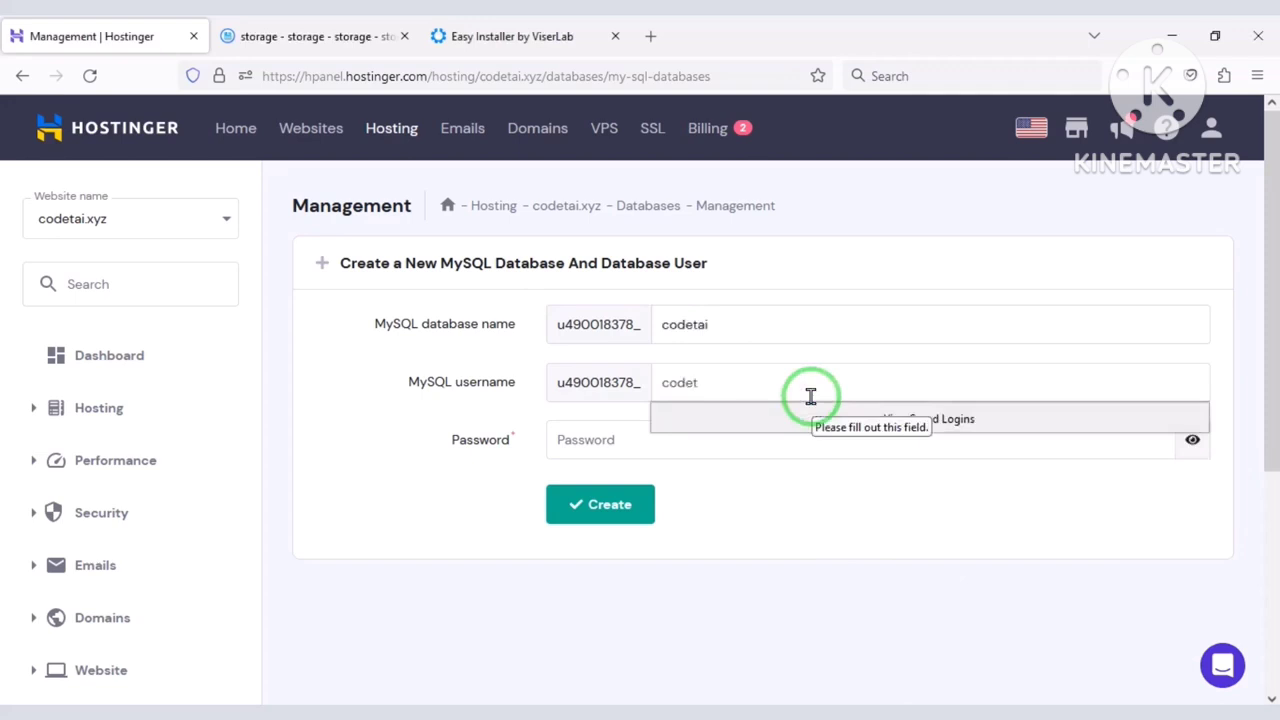
{"action": "type", "text": "aiuser"}
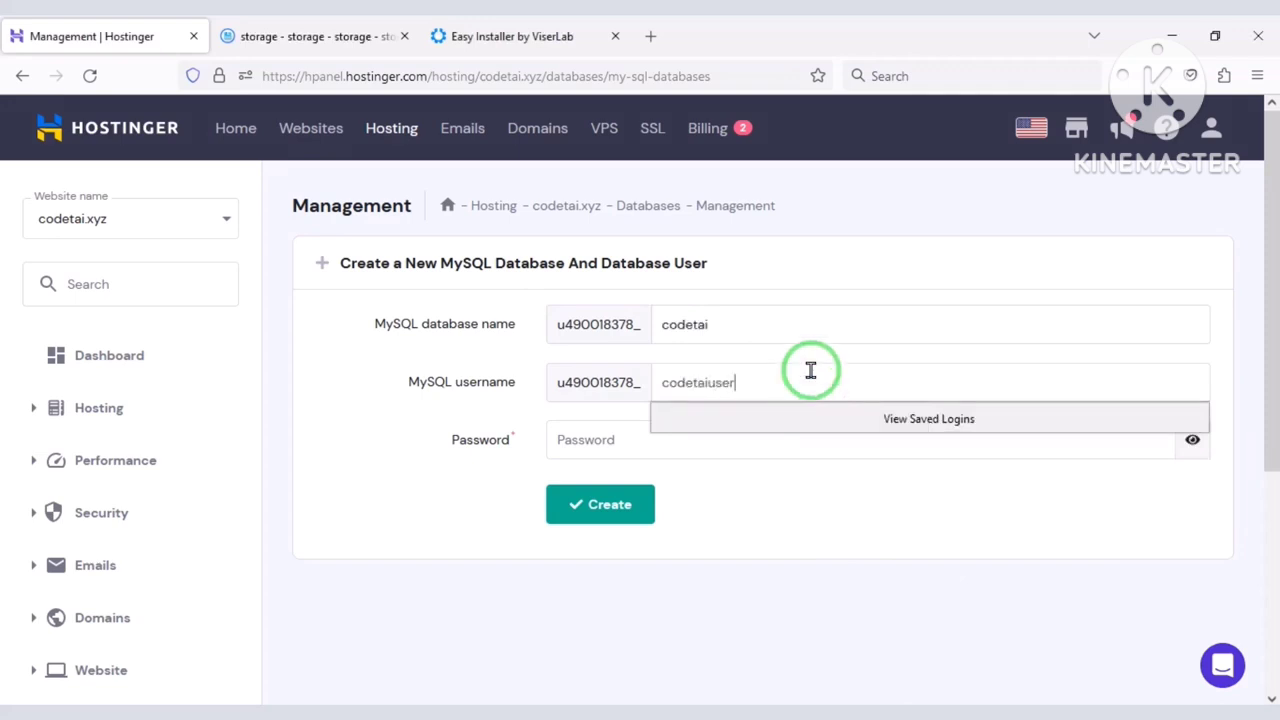
Generate a random database password and paste it into the installer's Database Password field.
{"action": "left_click", "coordinate": [1108, 455]}
{"action": "left_click", "coordinate": [1150, 440]}
{"action": "left_click_drag", "start_coordinate": [737, 443], "coordinate": [580, 440]}
{"action": "right_click", "coordinate": [580, 440]}
{"action": "left_click", "coordinate": [620, 174]}
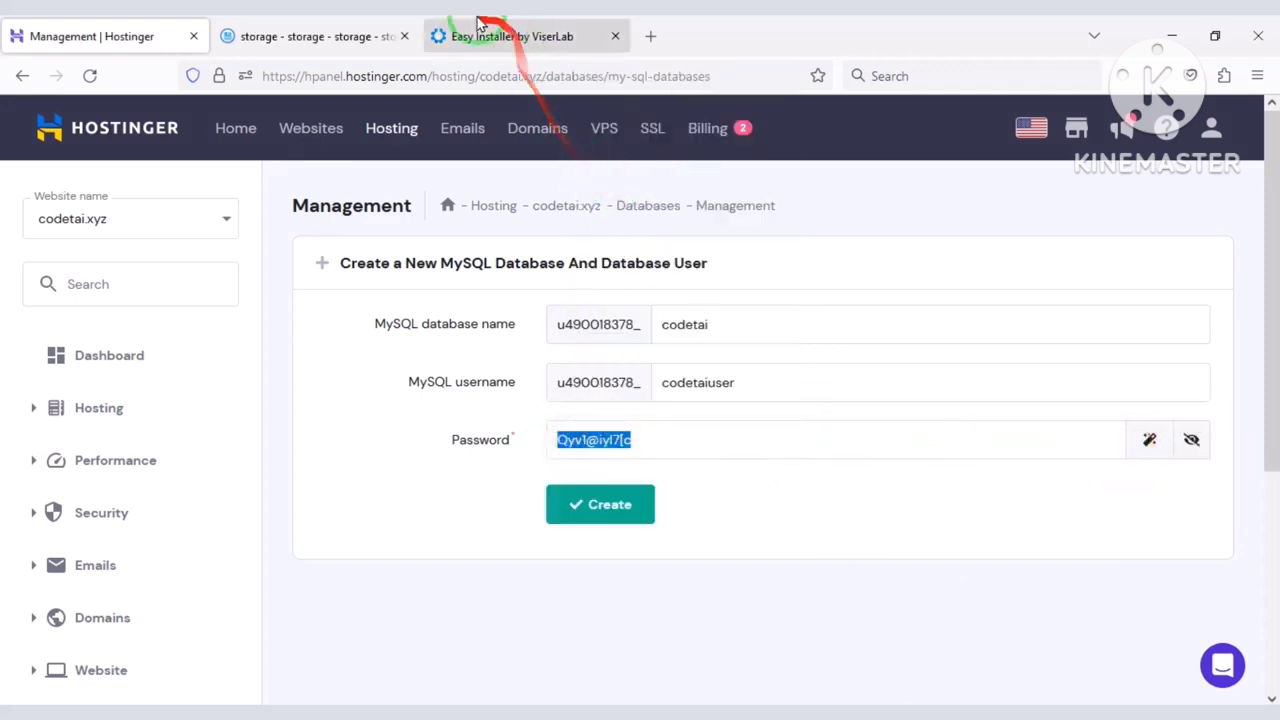
{"action": "left_click", "coordinate": [476, 38]}
{"action": "right_click", "coordinate": [716, 261]}
{"action": "left_click", "coordinate": [766, 411]}
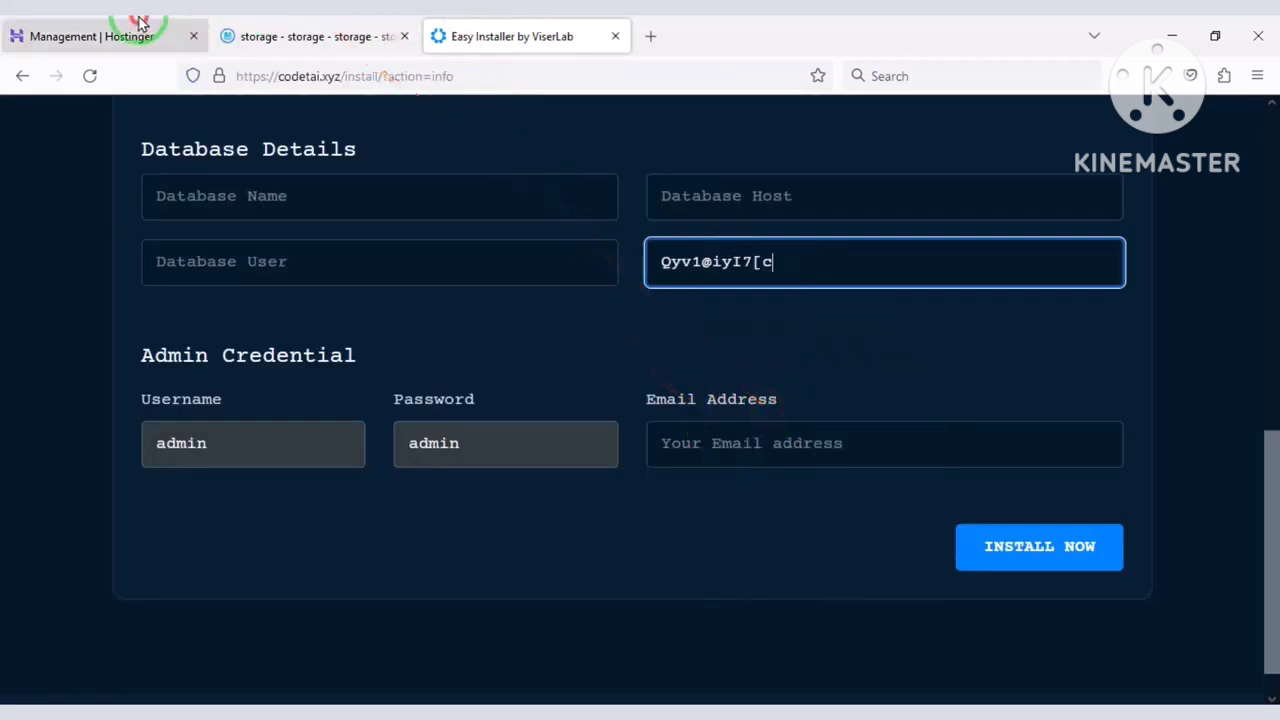
{"action": "left_click", "coordinate": [91, 36]}
Create the codetai database with its user and select the new database's name.
{"action": "left_click", "coordinate": [606, 504]}
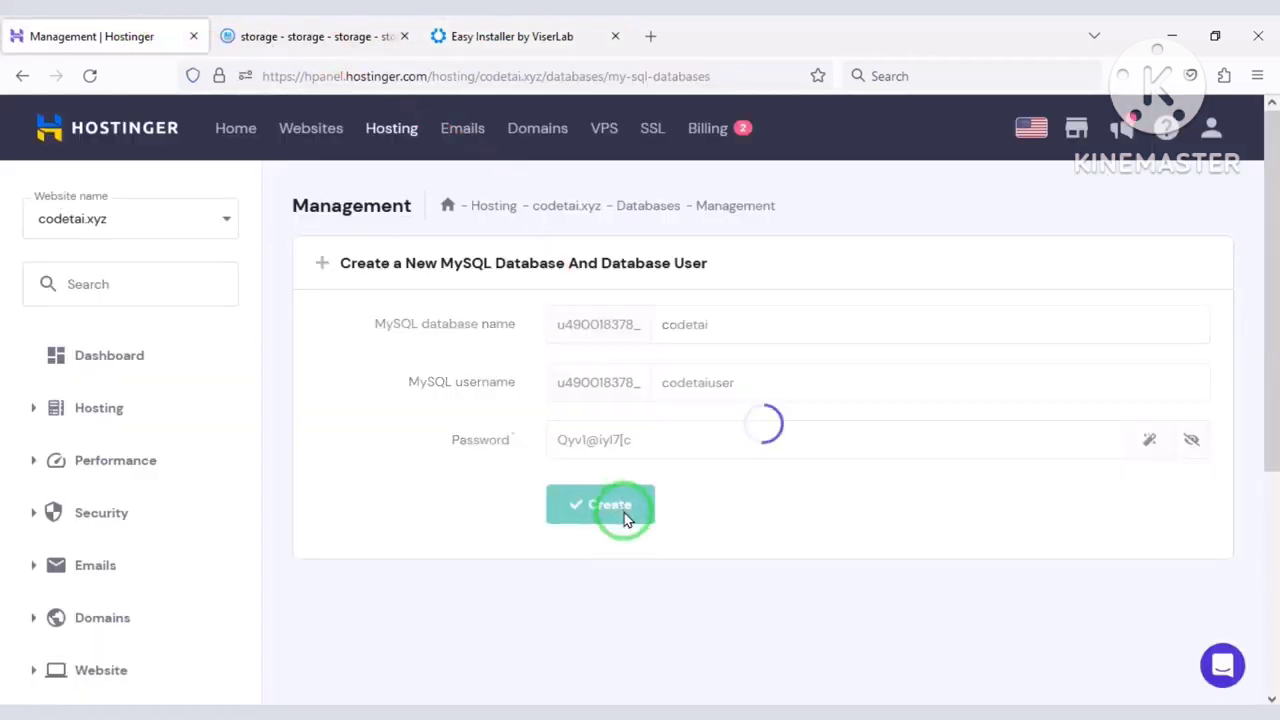
{"action": "scroll", "coordinate": [625, 515], "scroll_direction": "down", "scroll_amount": 1}
{"action": "scroll", "coordinate": [625, 520], "scroll_direction": "down", "scroll_amount": 3}
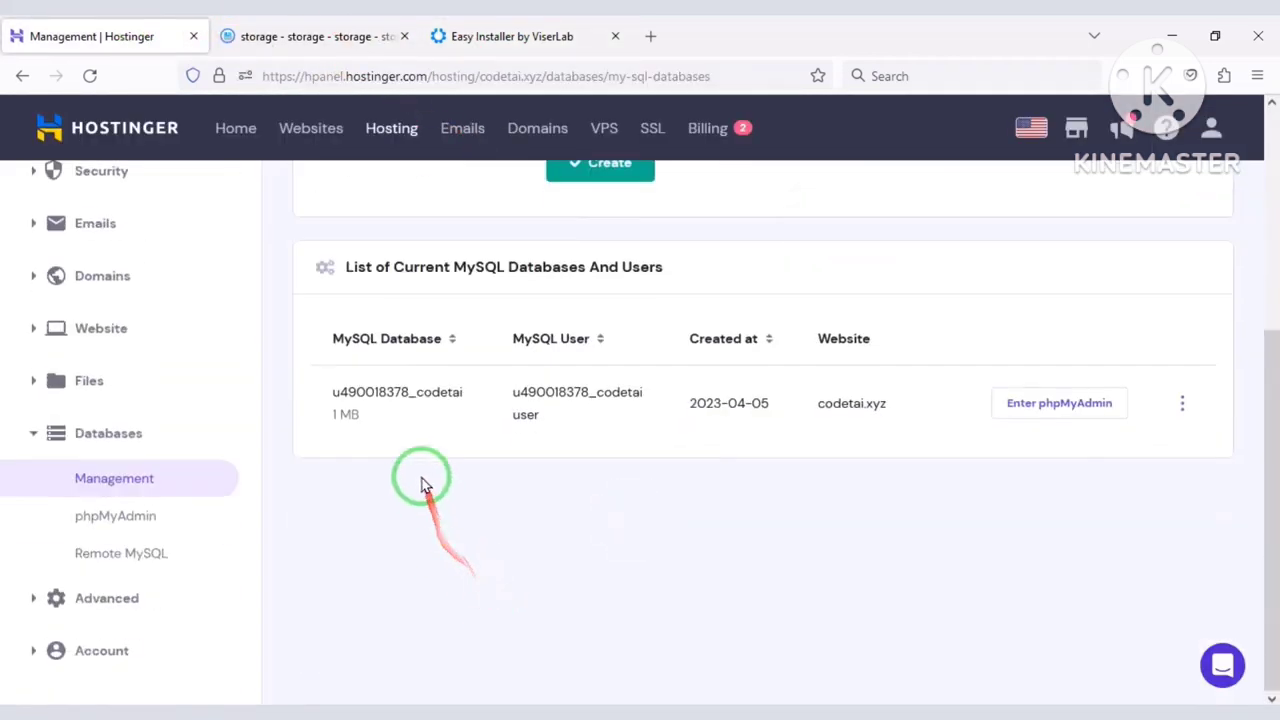
{"action": "double_click", "coordinate": [335, 393]}
Paste the database name and the MySQL user name codetaiuser into the installer form.
{"action": "left_click", "coordinate": [530, 36]}
{"action": "left_click", "coordinate": [370, 209]}
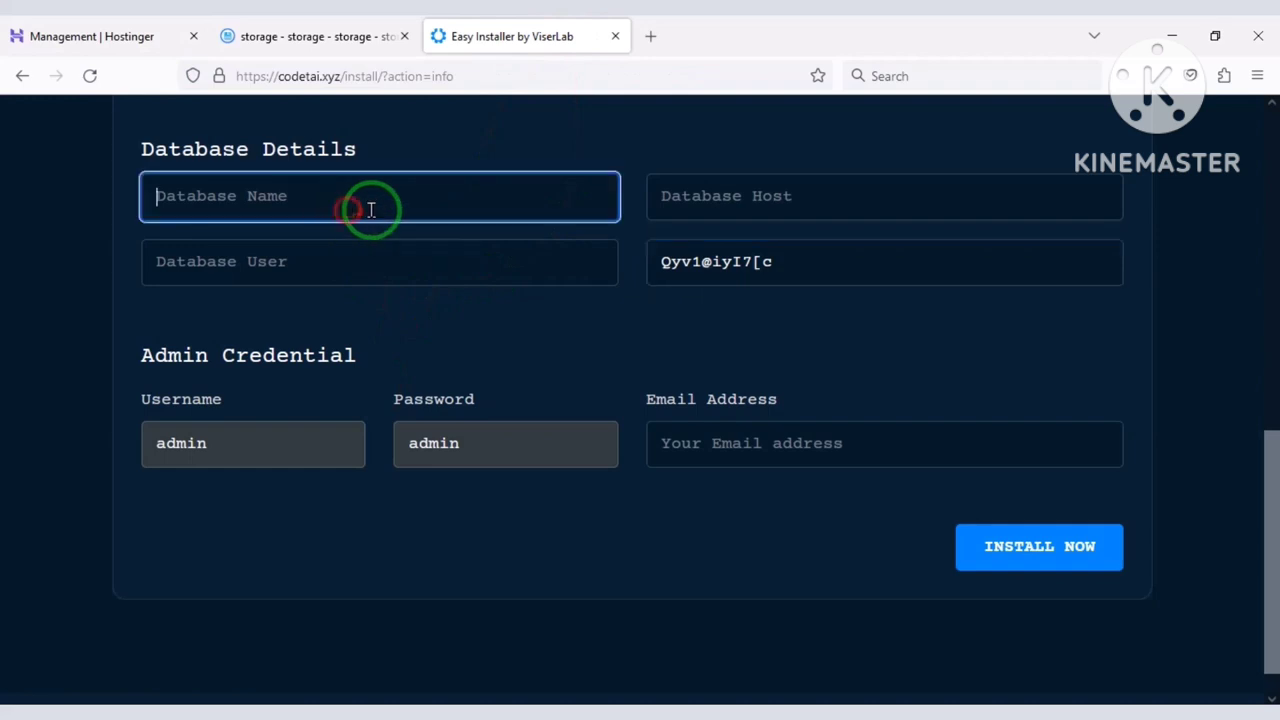
{"action": "key", "text": "ctrl+v"}
{"action": "left_click", "coordinate": [160, 36]}
{"action": "double_click", "coordinate": [560, 420]}
{"action": "right_click", "coordinate": [545, 415]}
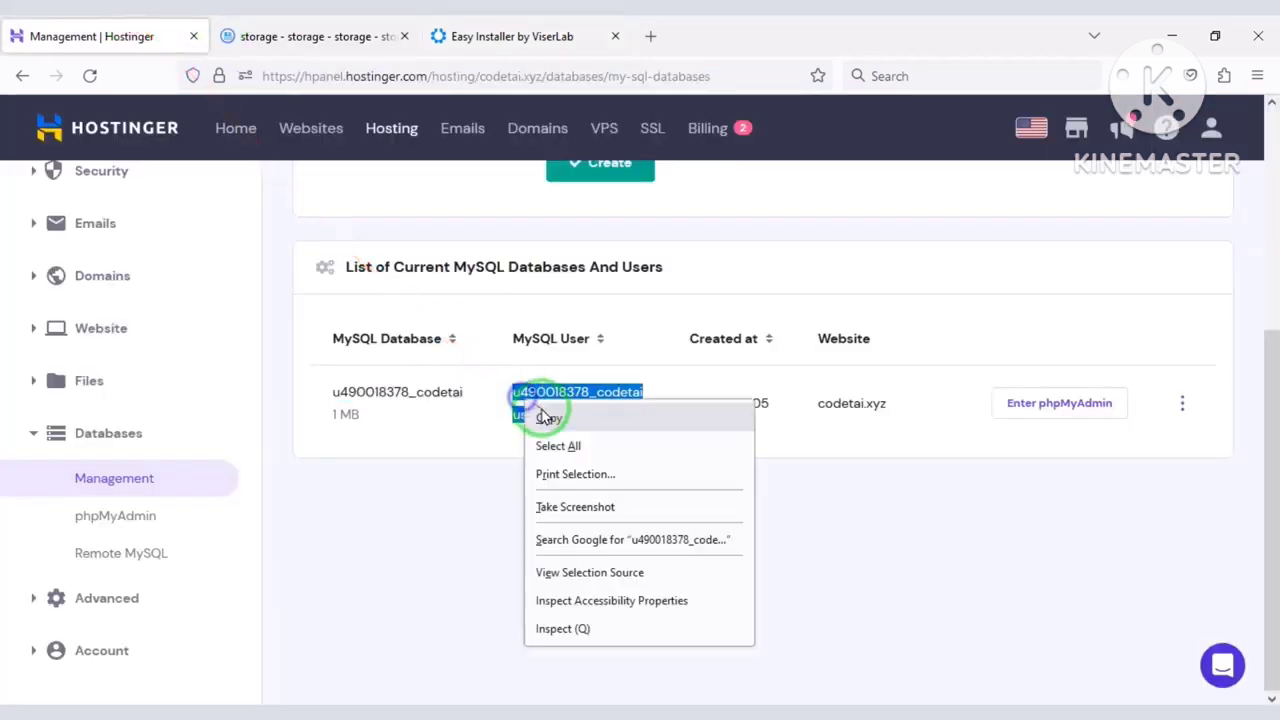
{"action": "left_click", "coordinate": [545, 418]}
{"action": "left_click", "coordinate": [450, 36]}
{"action": "left_click", "coordinate": [509, 250]}
{"action": "key", "text": "ctrl+v"}
Set the database host to localhost, fill in the admin email, and start the installation.
{"action": "left_click", "coordinate": [718, 186]}
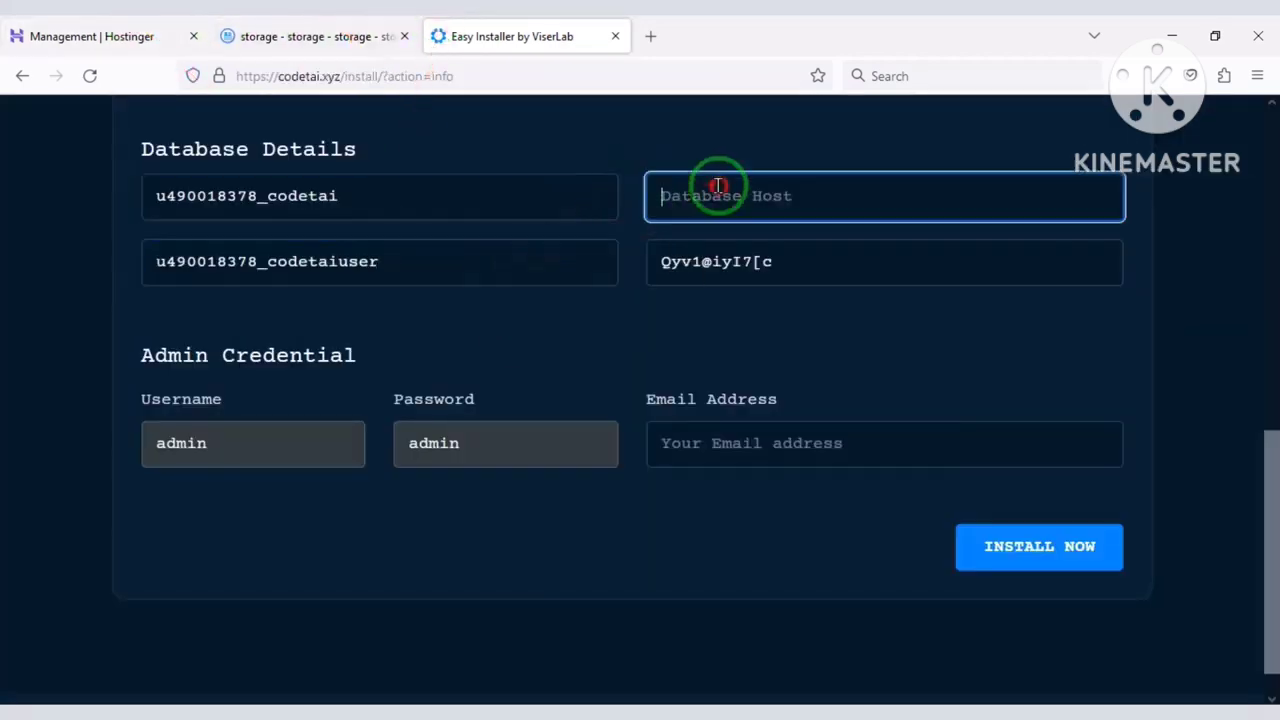
{"action": "type", "text": "loc"}
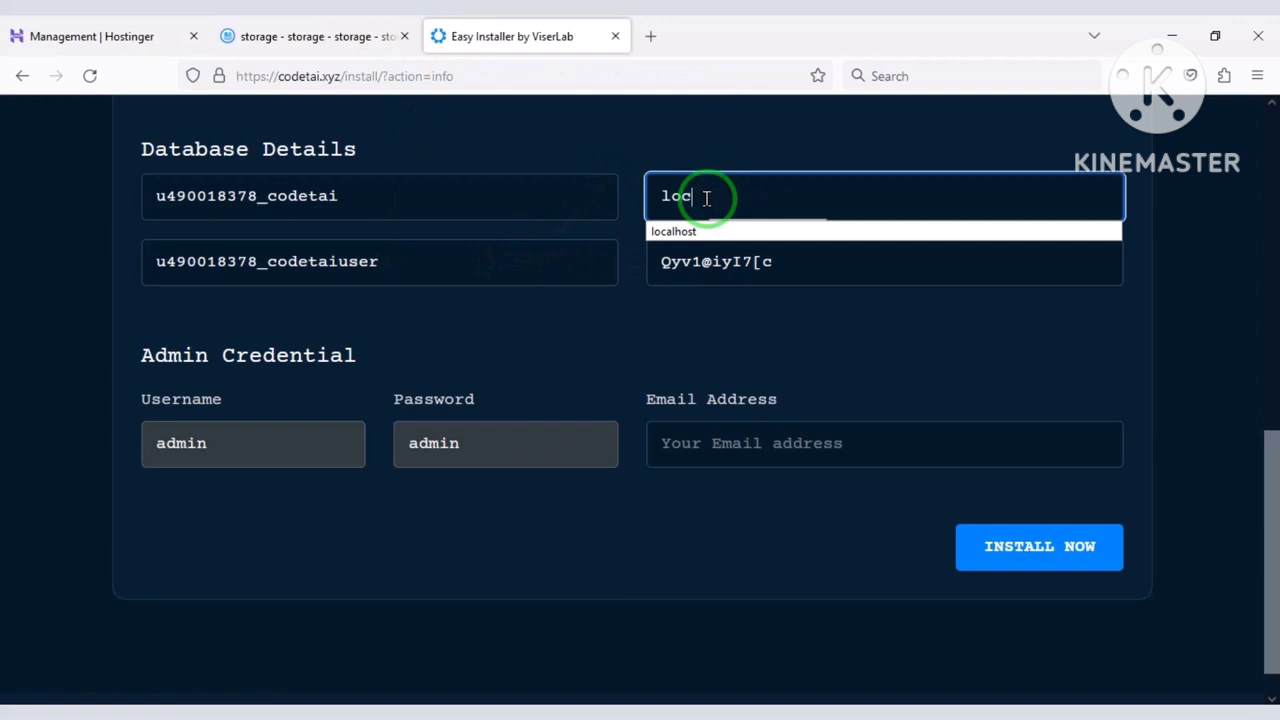
{"action": "type", "text": "alhost"}
{"action": "left_click", "coordinate": [734, 447]}
{"action": "type", "text": "the"}
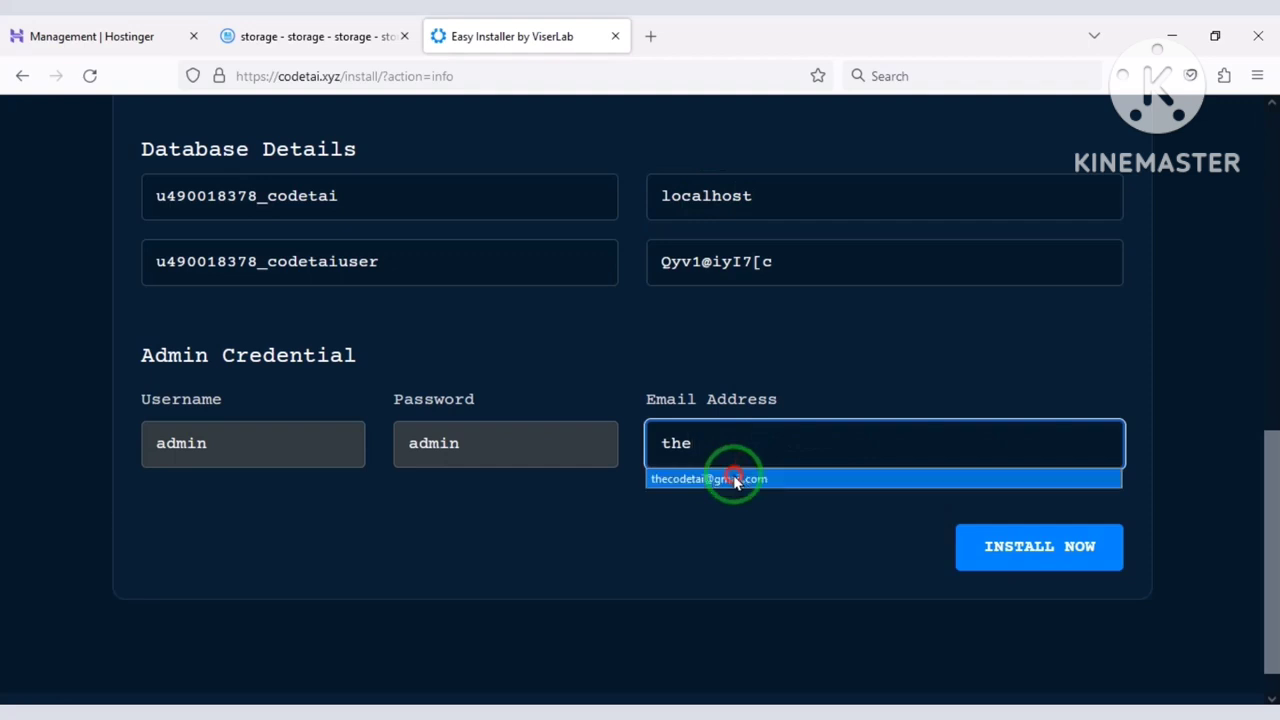
{"action": "left_click", "coordinate": [737, 479]}
{"action": "left_click", "coordinate": [1035, 560]}
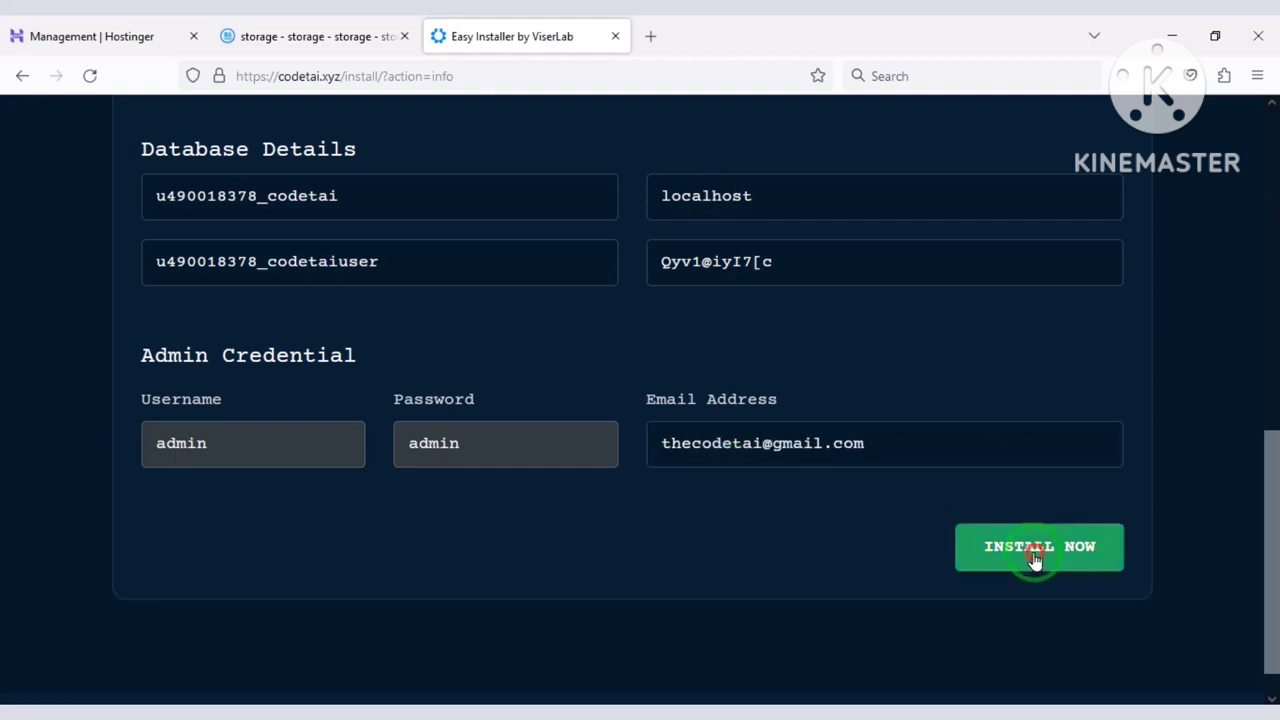
{"action": "scroll", "coordinate": [812, 596], "scroll_direction": "down", "scroll_amount": 3}
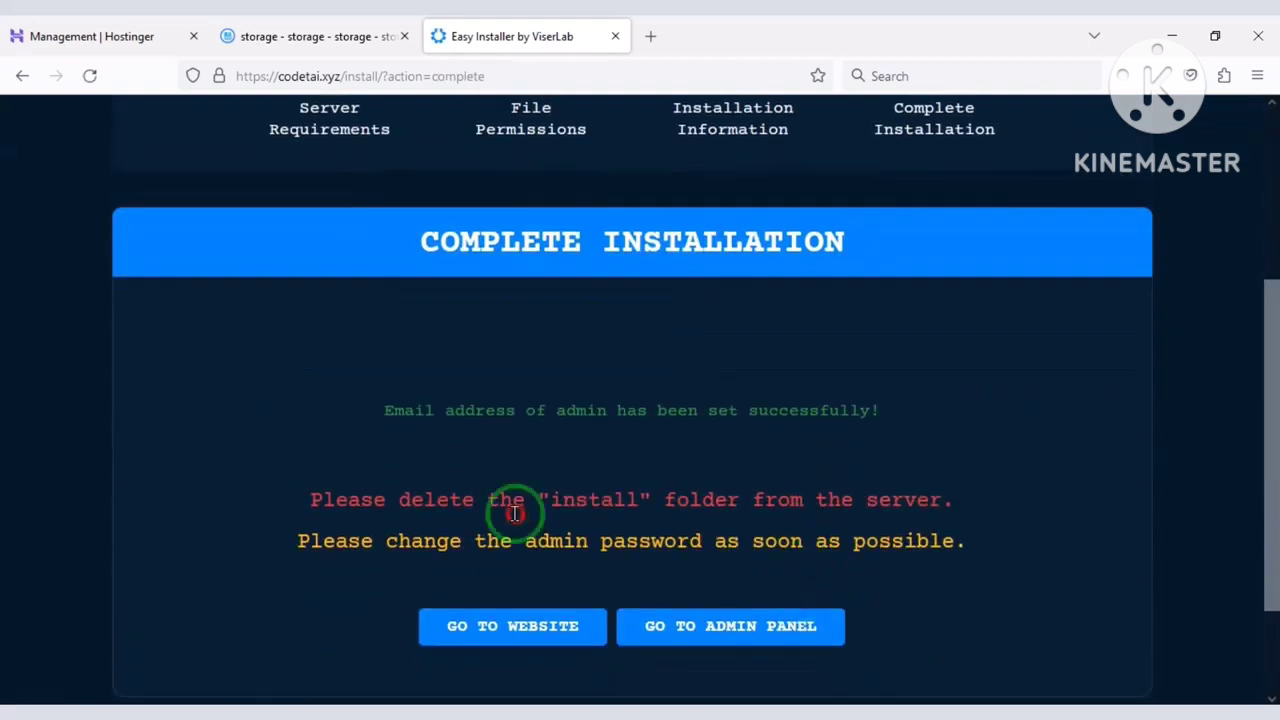
Delete the install folder from public_html, then open the newly installed AdsRock website.
{"action": "left_click", "coordinate": [385, 36]}
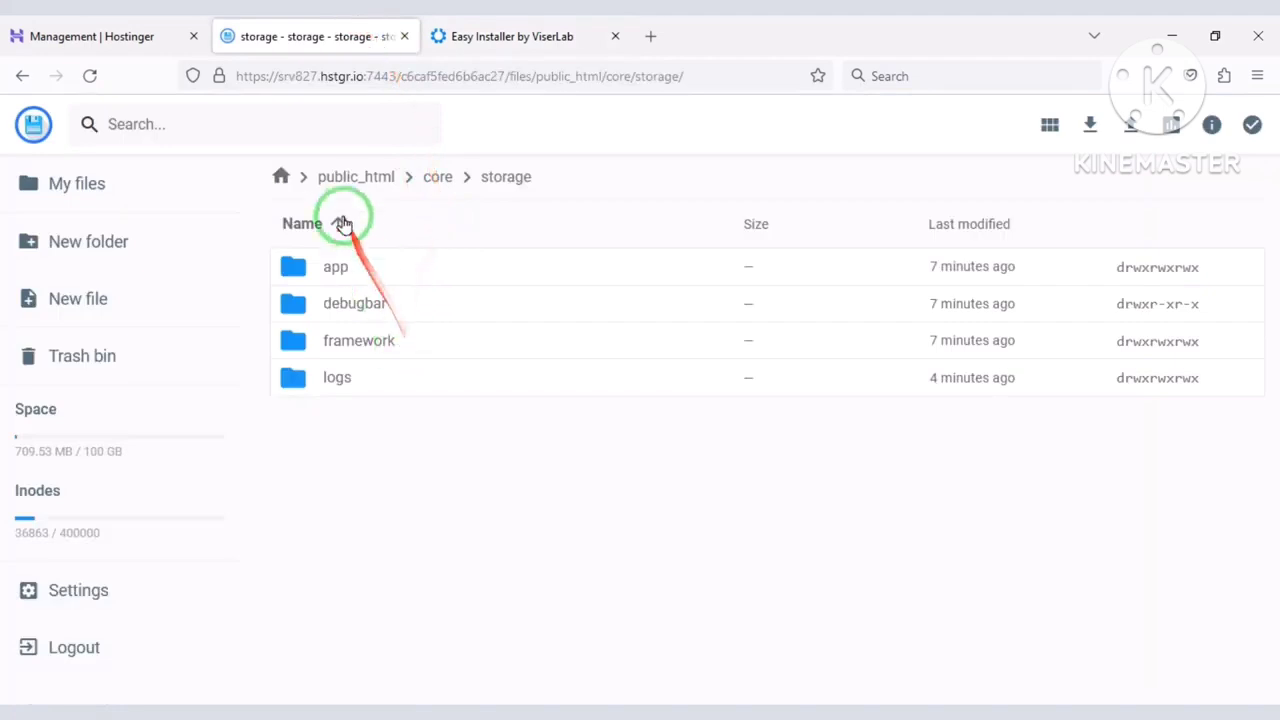
{"action": "left_click", "coordinate": [352, 178]}
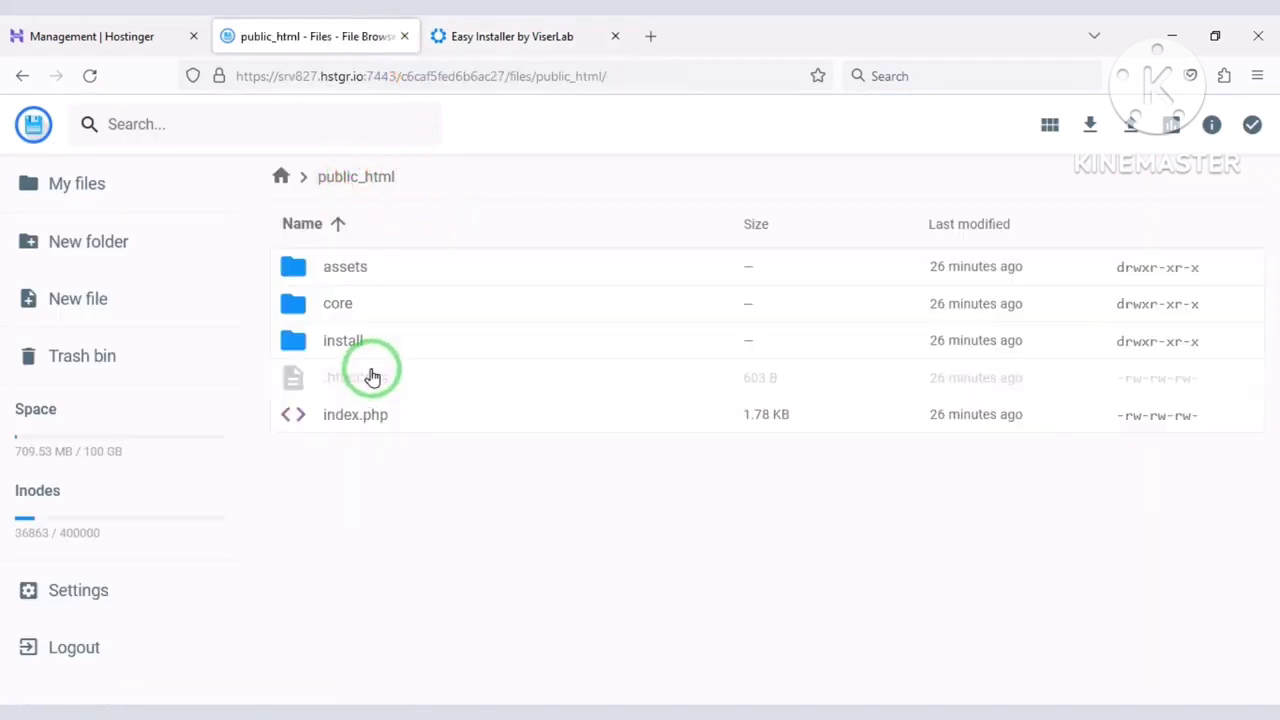
{"action": "left_click", "coordinate": [380, 352]}
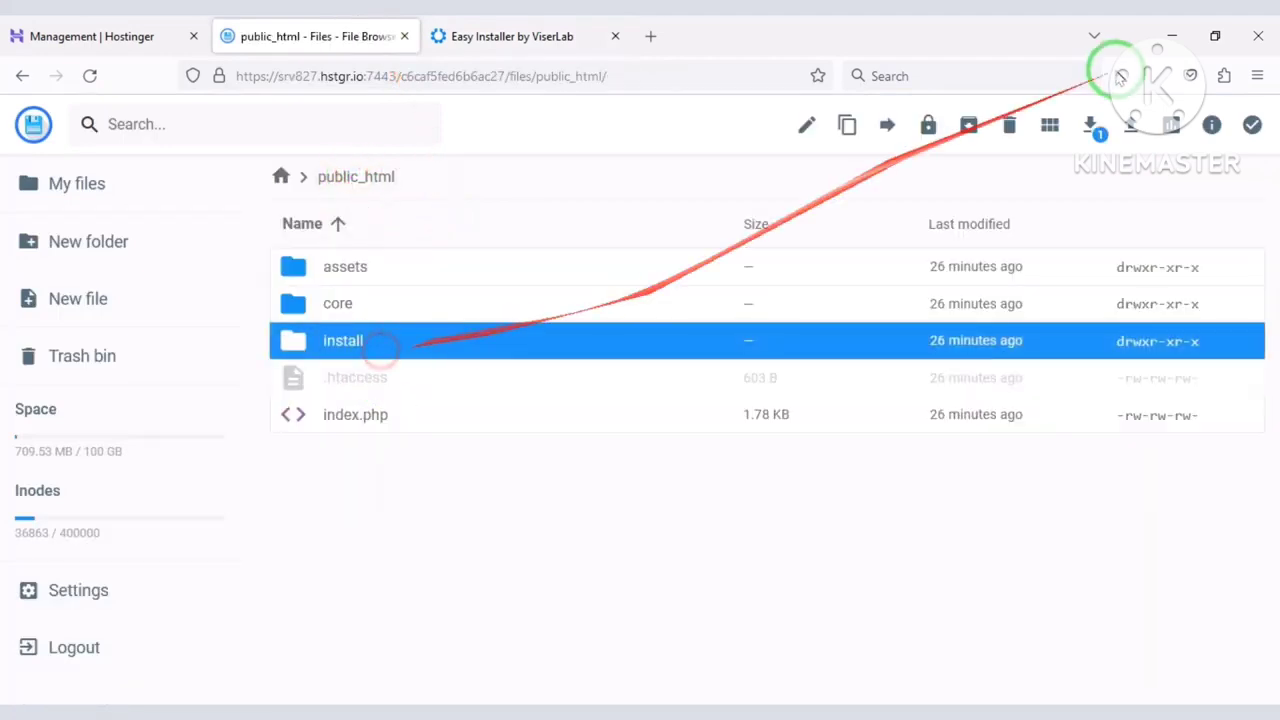
{"action": "left_click", "coordinate": [1009, 124]}
{"action": "left_click", "coordinate": [778, 440]}
{"action": "left_click", "coordinate": [560, 36]}
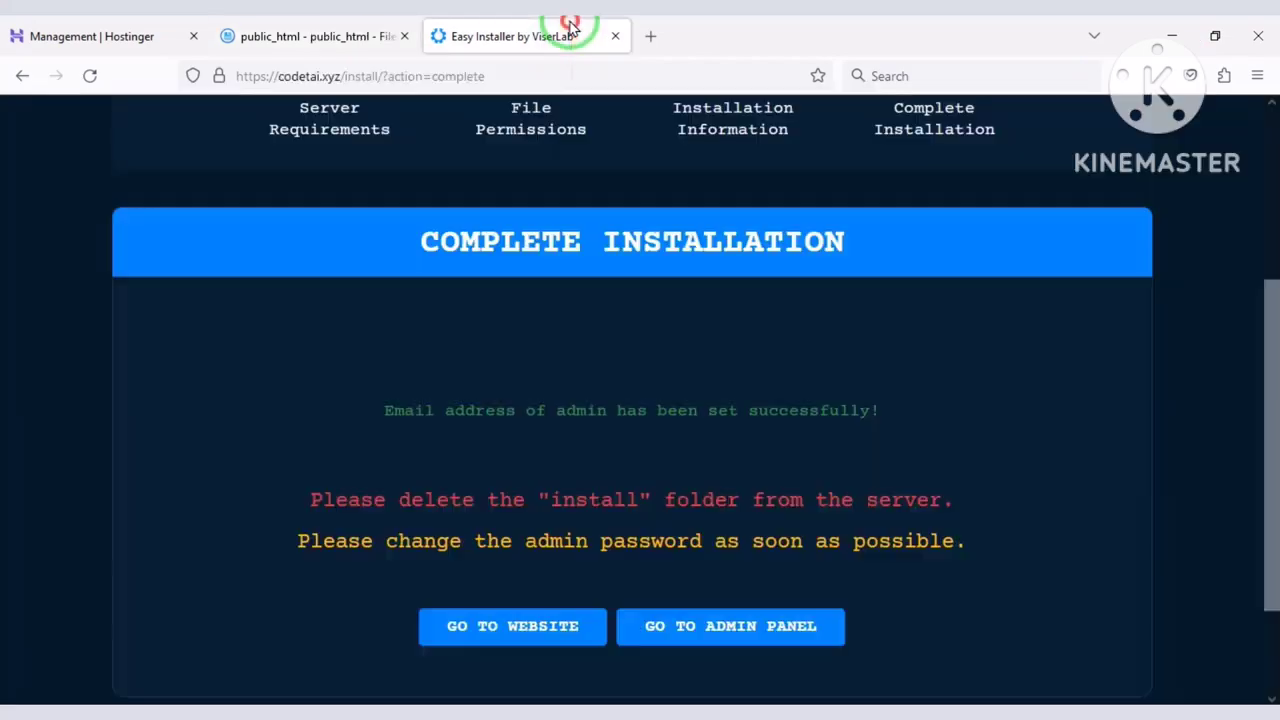
{"action": "left_click", "coordinate": [578, 636]}
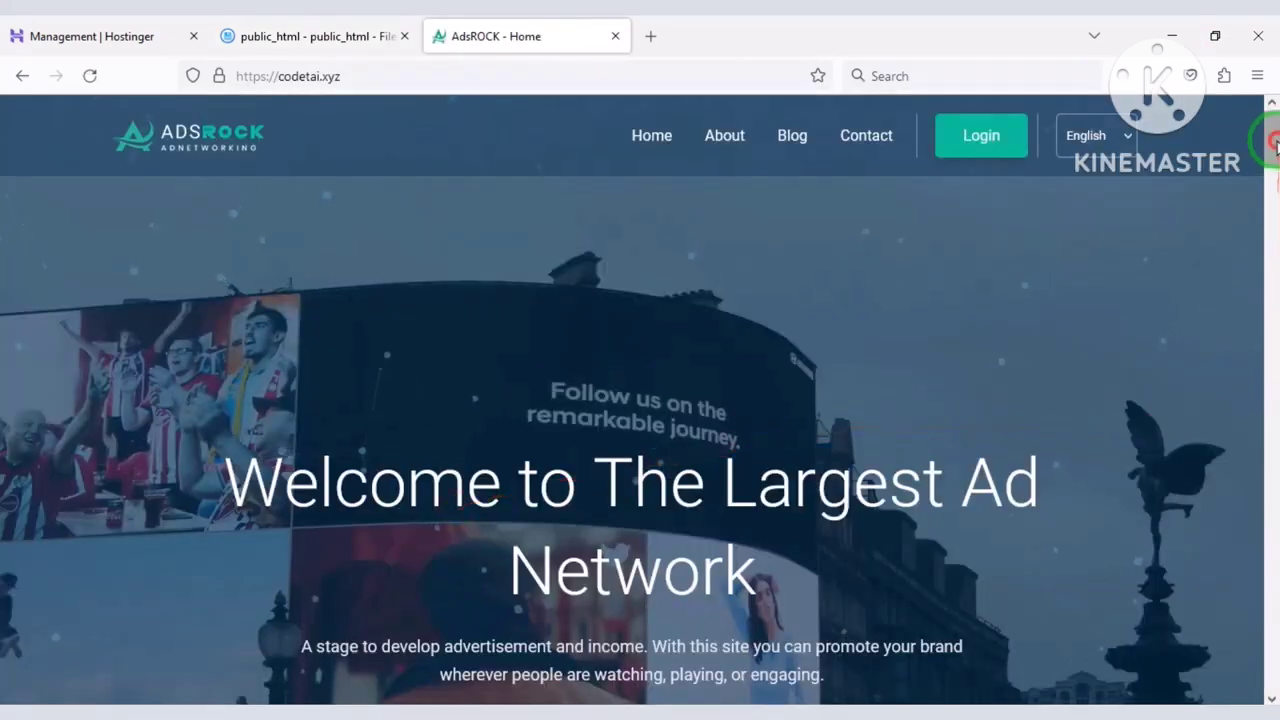
Load codetai.xyz/admin and sign in with the admin username and password.
{"action": "left_click_drag", "start_coordinate": [1271, 134], "coordinate": [1268, 60]}
{"action": "left_click", "coordinate": [558, 76]}
{"action": "type", "text": "/ad"}
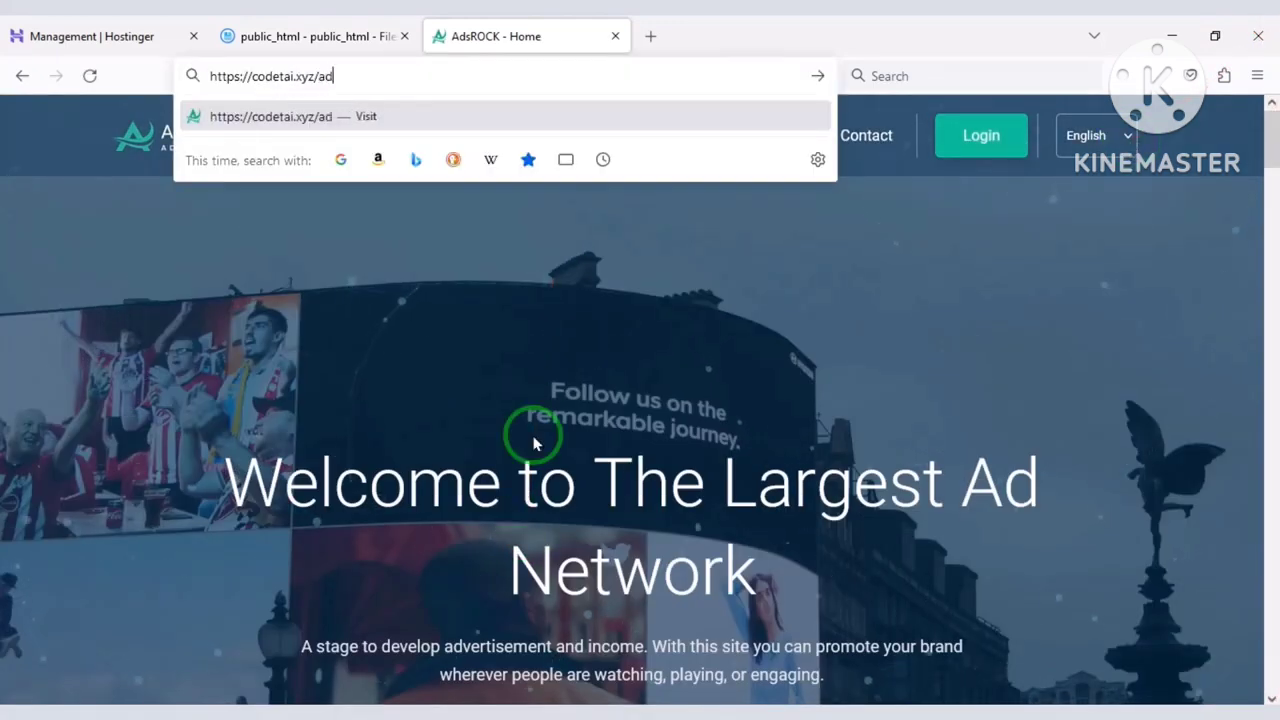
{"action": "type", "text": "min"}
{"action": "key", "text": "Return"}
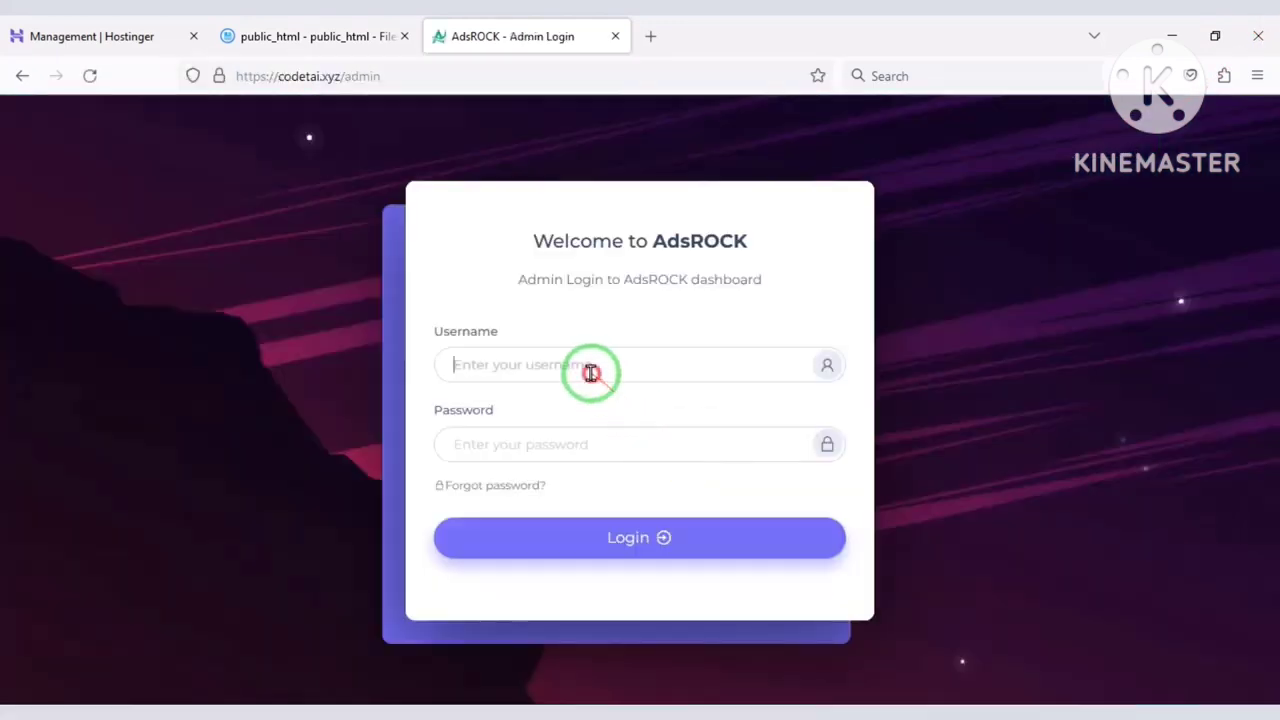
{"action": "left_click", "coordinate": [592, 372]}
{"action": "type", "text": "admin"}
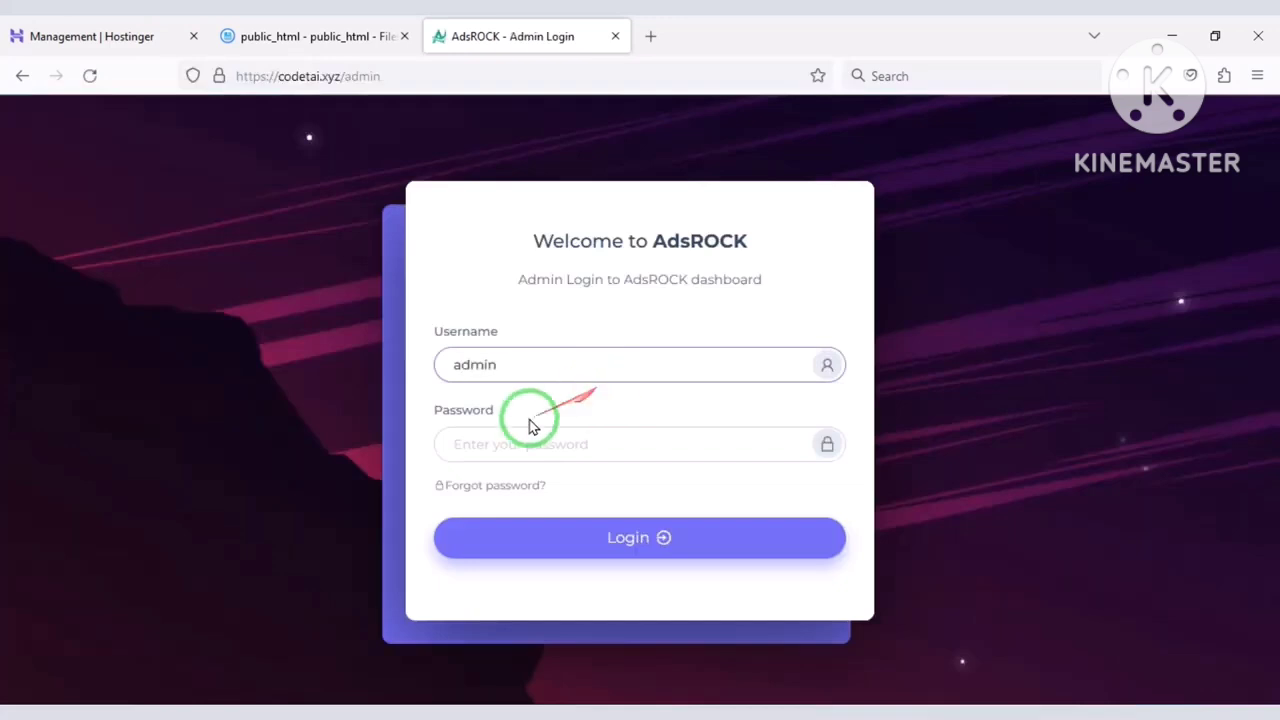
{"action": "left_click", "coordinate": [498, 440]}
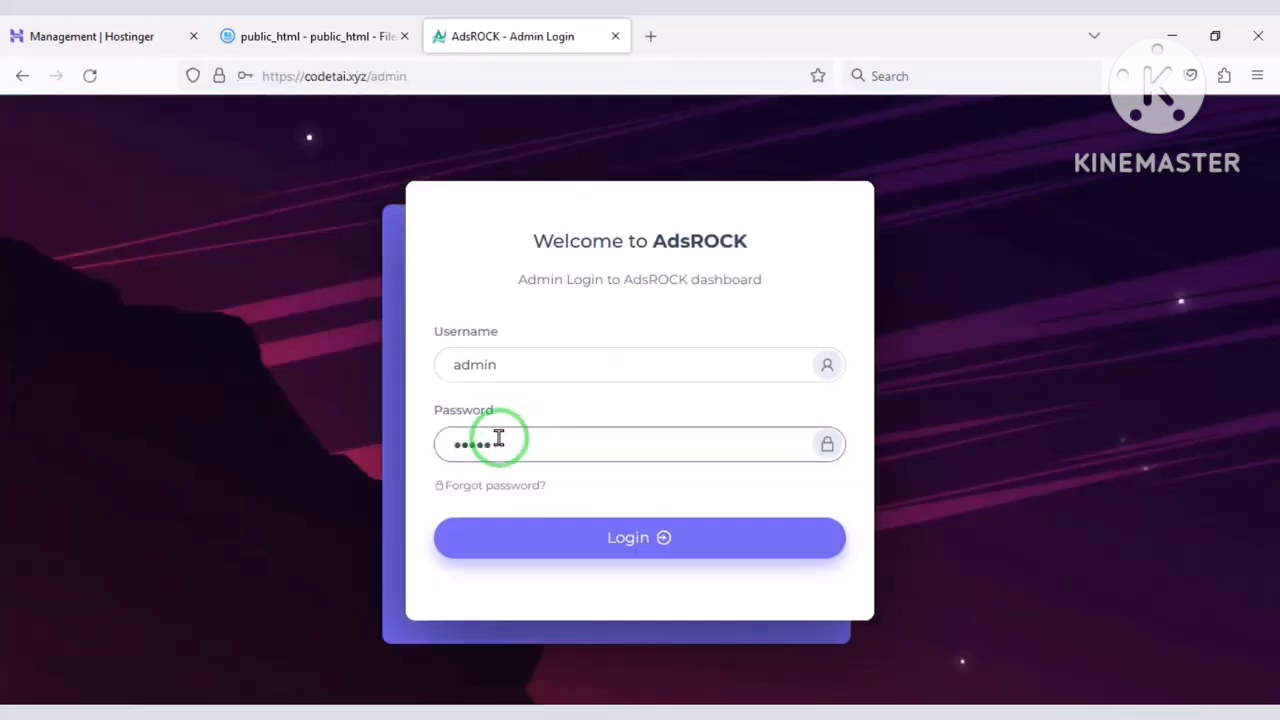
{"action": "key", "text": "Return"}
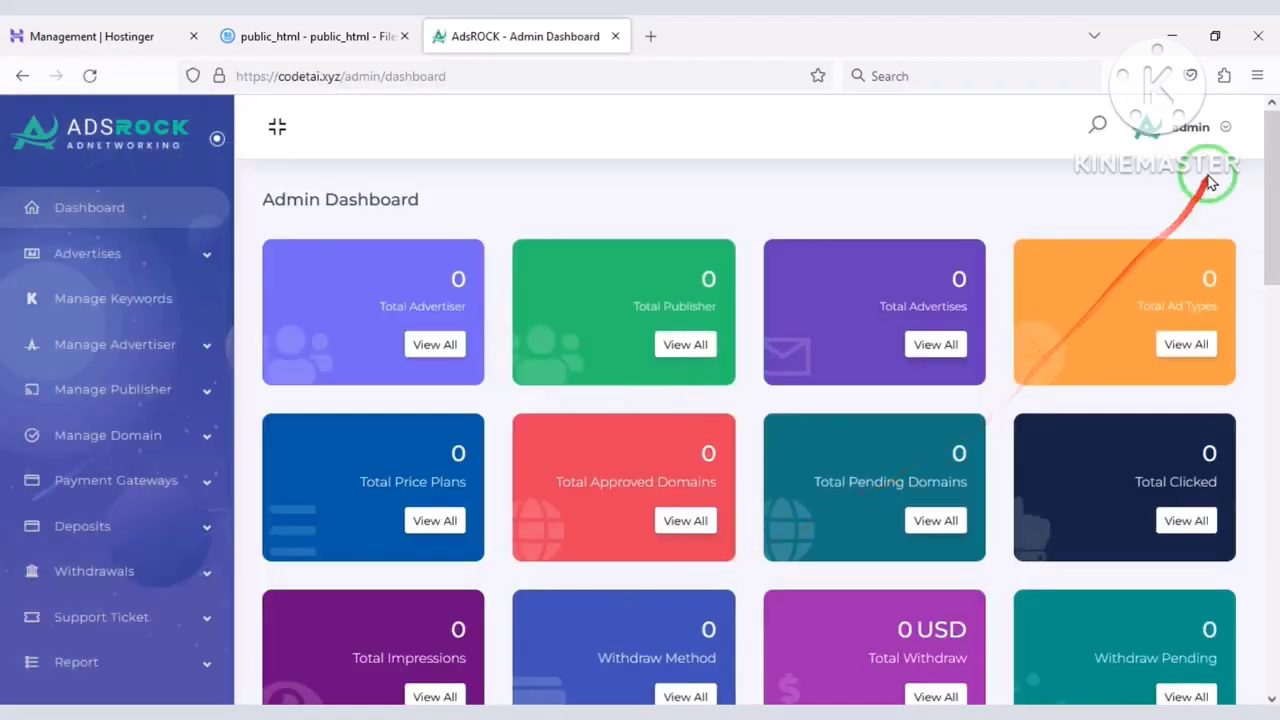
Save a new admin password from the account Password page, then expand Advertises on the dashboard.
{"action": "left_click", "coordinate": [1195, 127]}
{"action": "left_click", "coordinate": [1160, 200]}
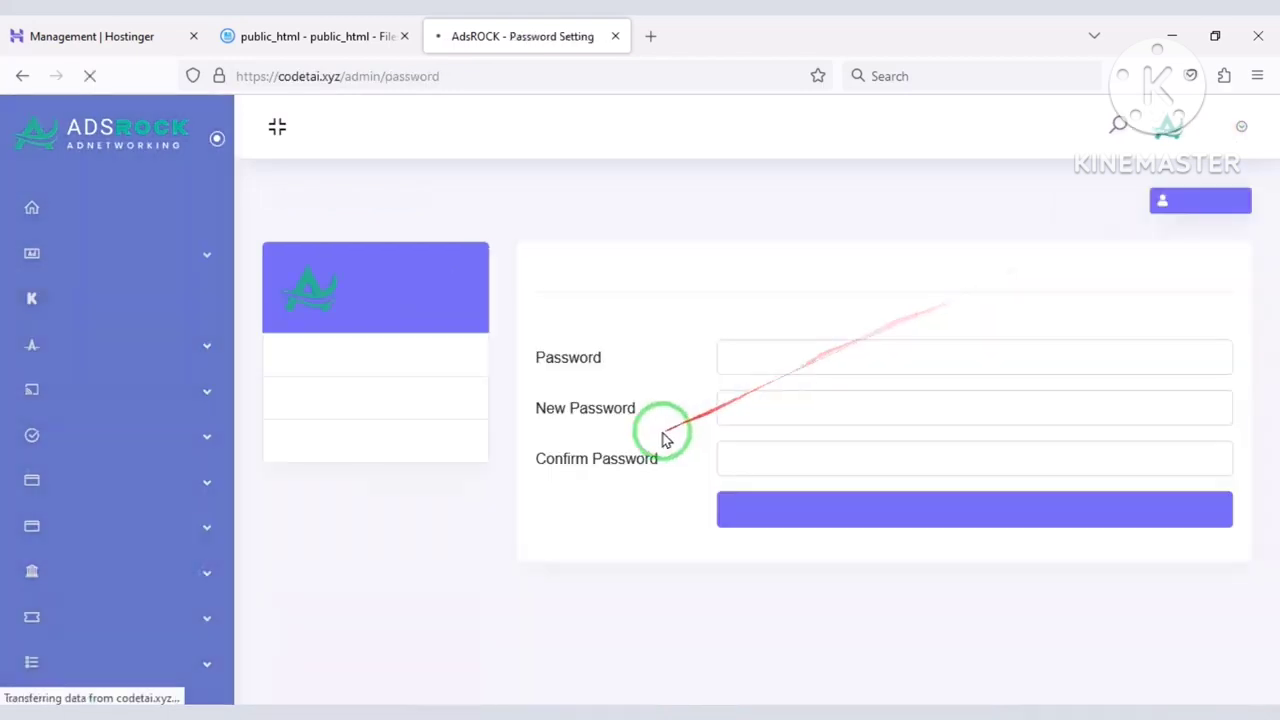
{"action": "left_click", "coordinate": [798, 369]}
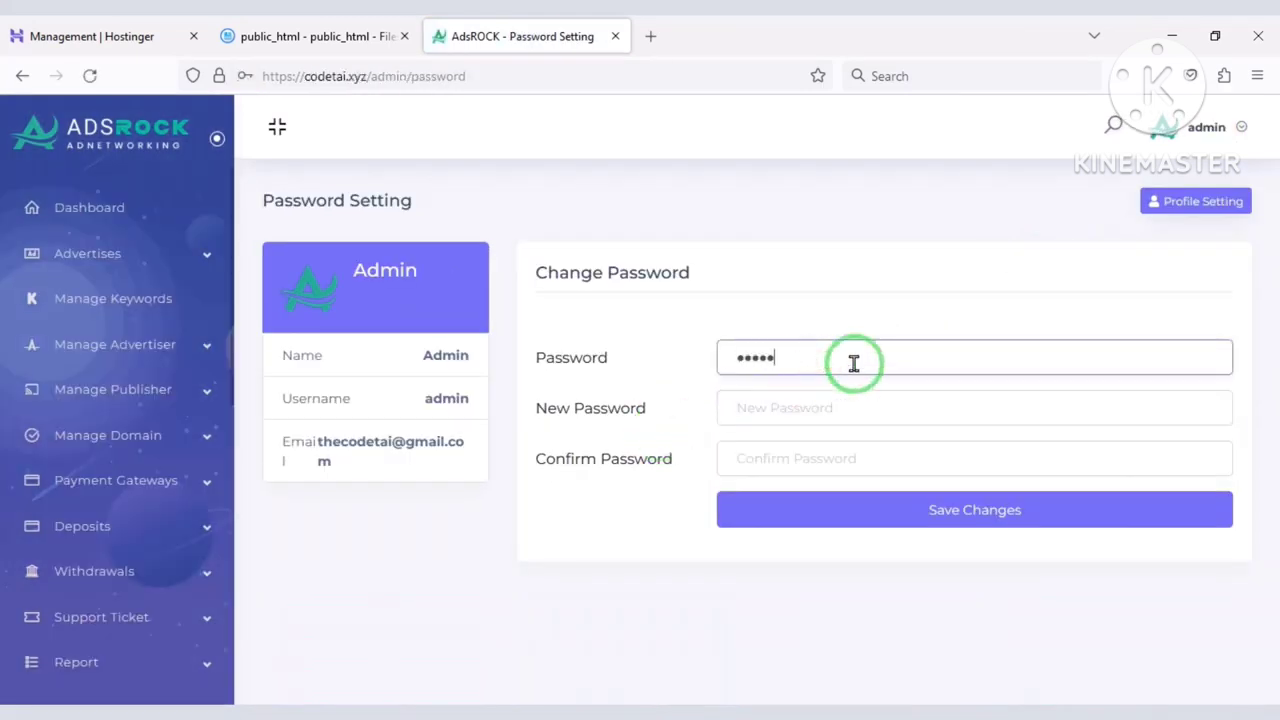
{"action": "left_click", "coordinate": [763, 424]}
{"action": "type", "text": "1"}
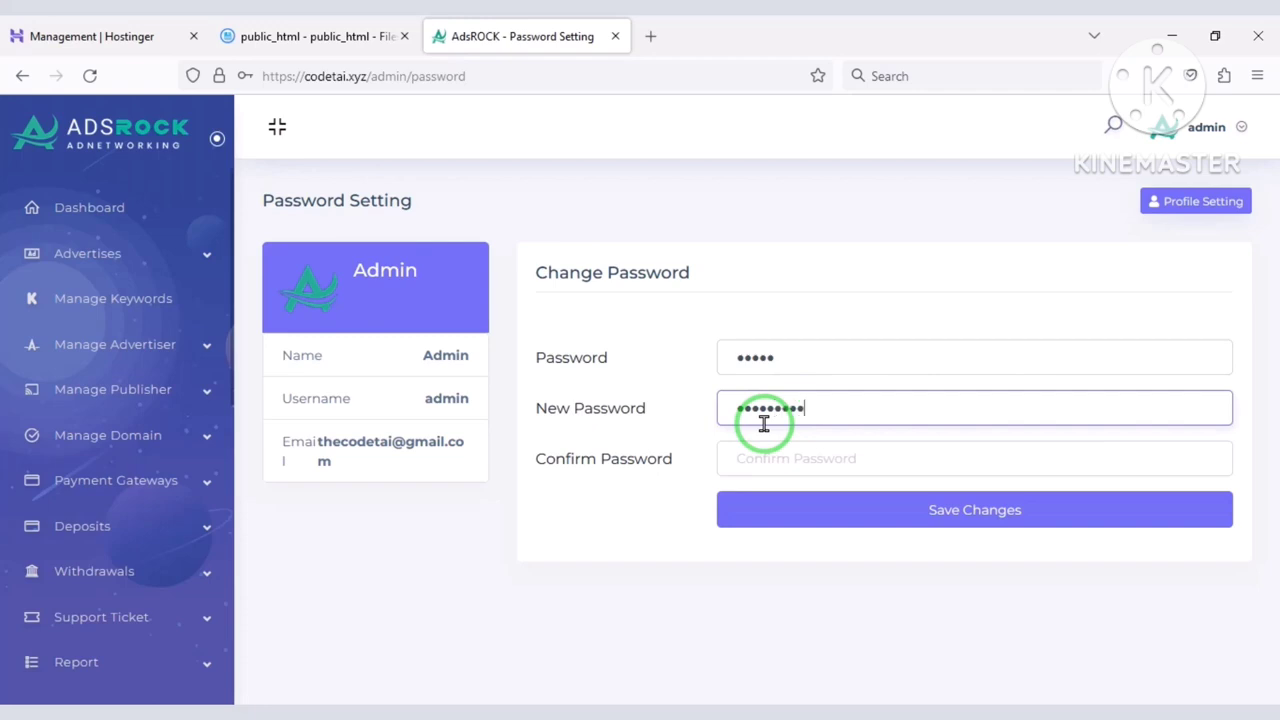
{"action": "left_click", "coordinate": [812, 463]}
{"action": "type", "text": "1"}
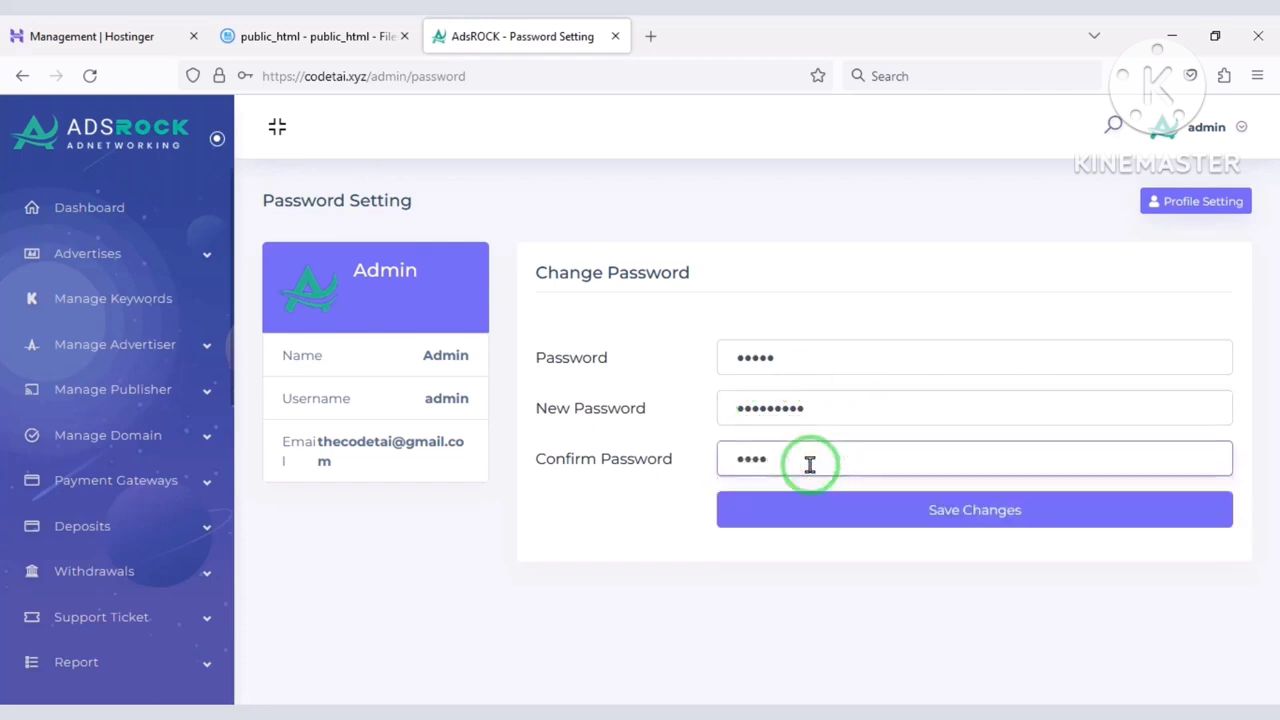
{"action": "type", "text": "0"}
{"action": "left_click", "coordinate": [846, 513]}
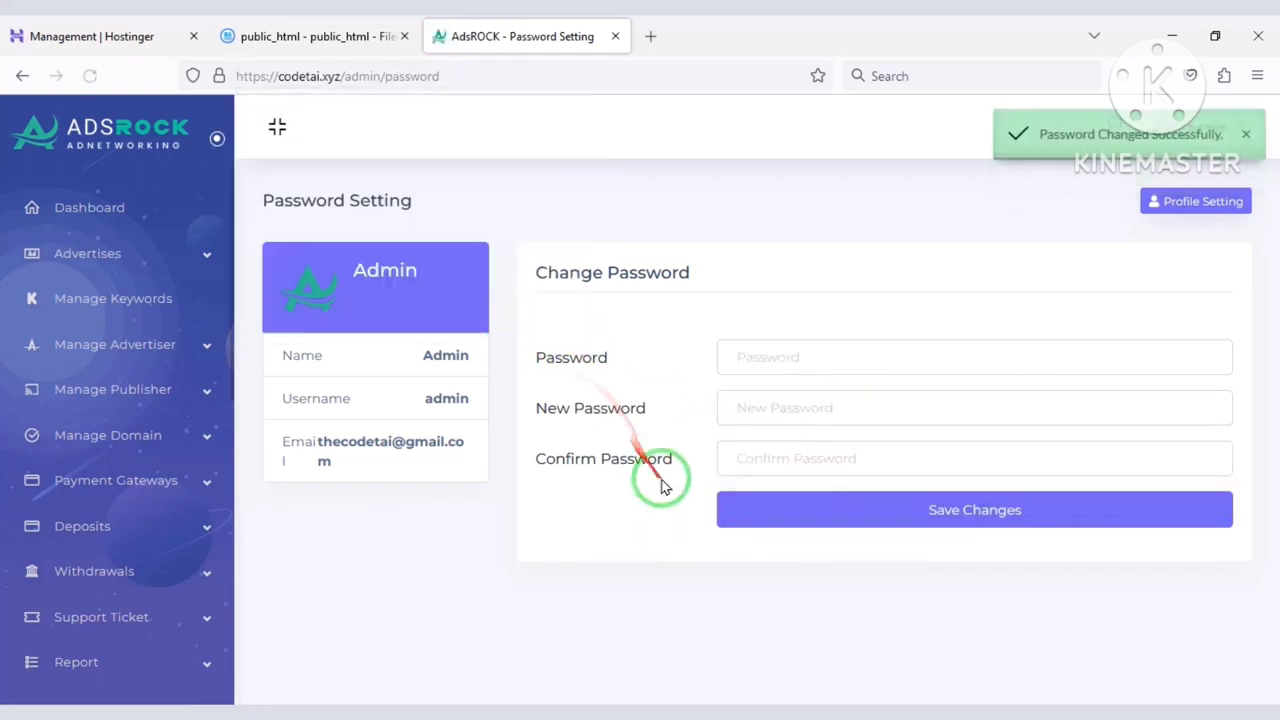
{"action": "left_click", "coordinate": [62, 207]}
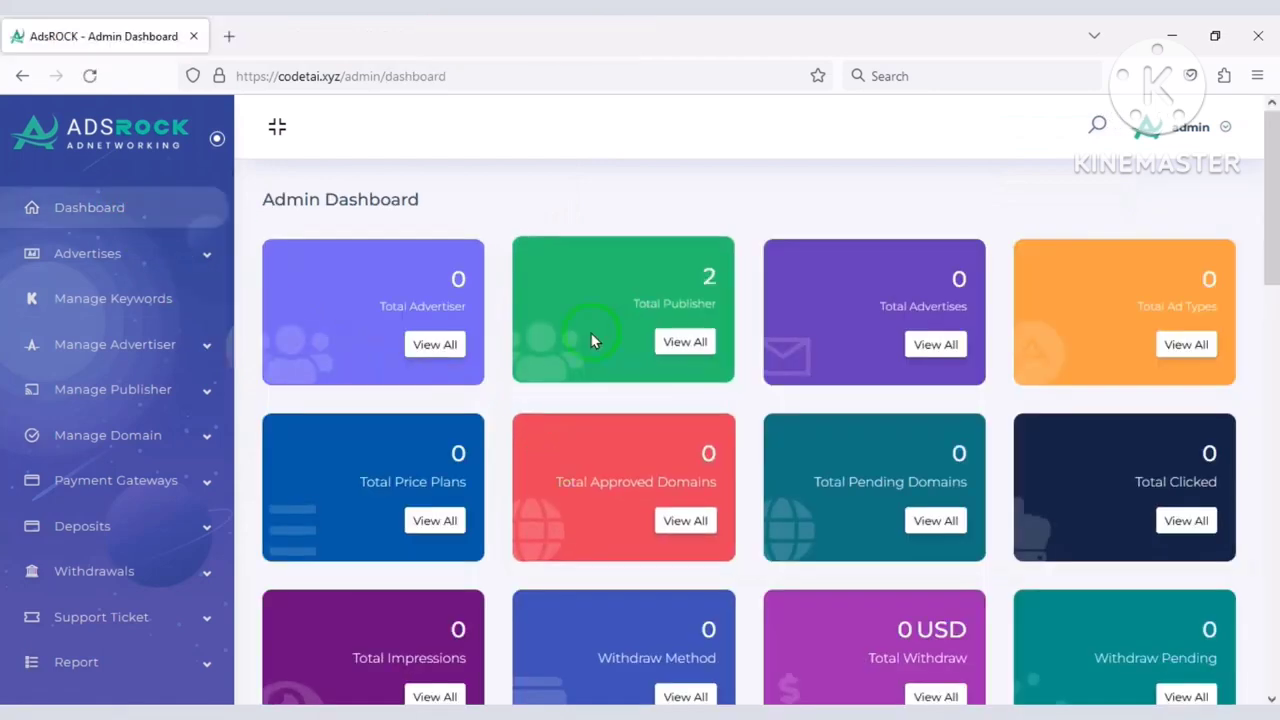
{"action": "left_click", "coordinate": [180, 258]}
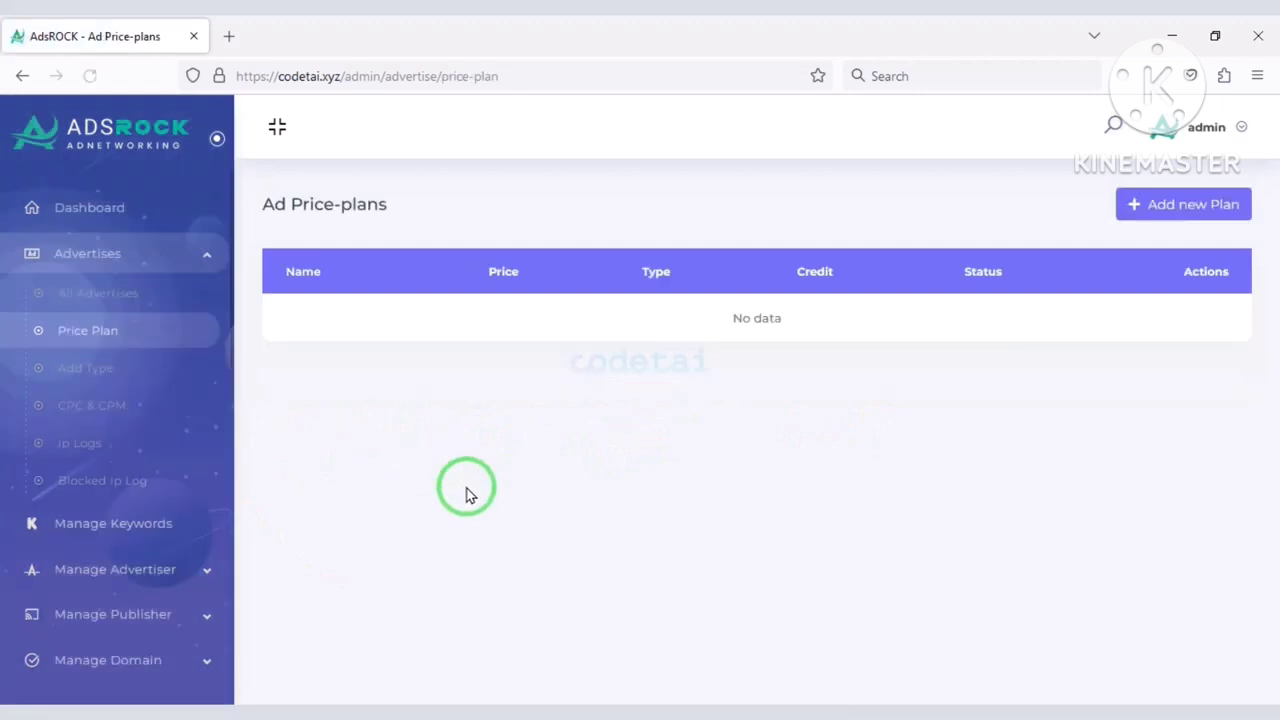
Add an active Super price plan: 300 USD, Click type, 5000 credits.
{"action": "left_click", "coordinate": [1188, 204]}
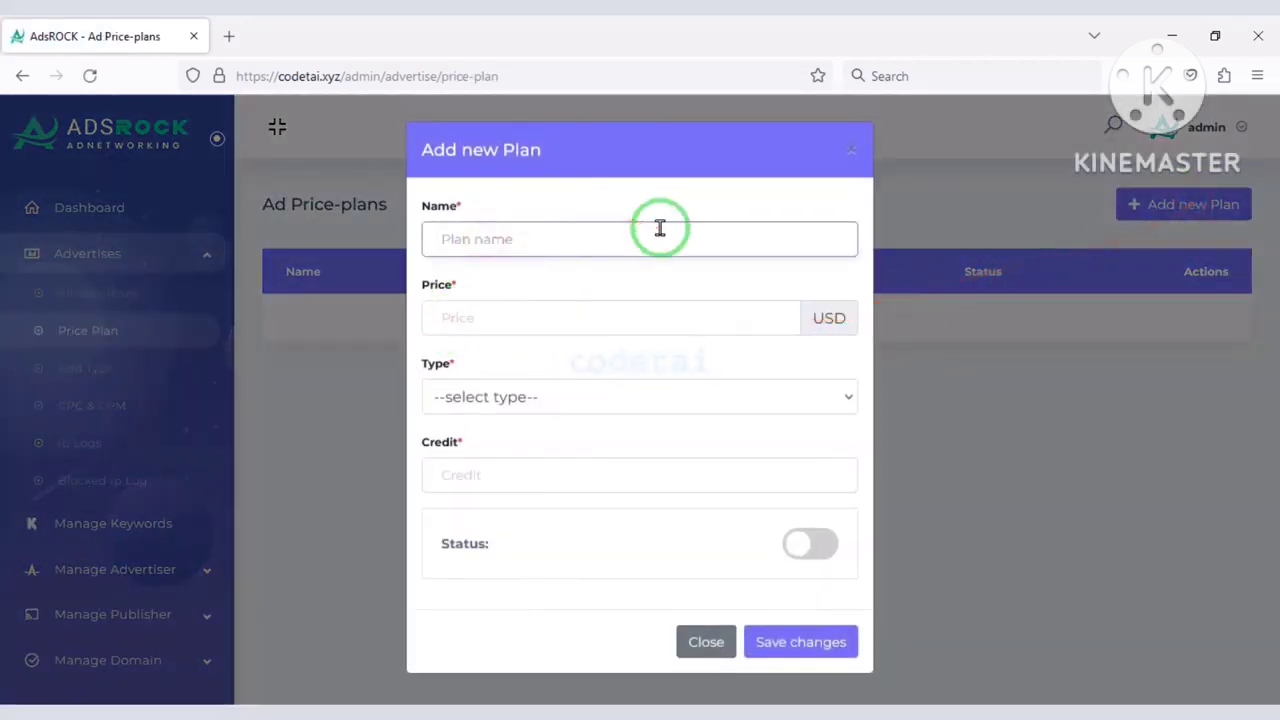
{"action": "type", "text": "Super"}
{"action": "left_click", "coordinate": [537, 317]}
{"action": "type", "text": "300"}
{"action": "left_click", "coordinate": [518, 398]}
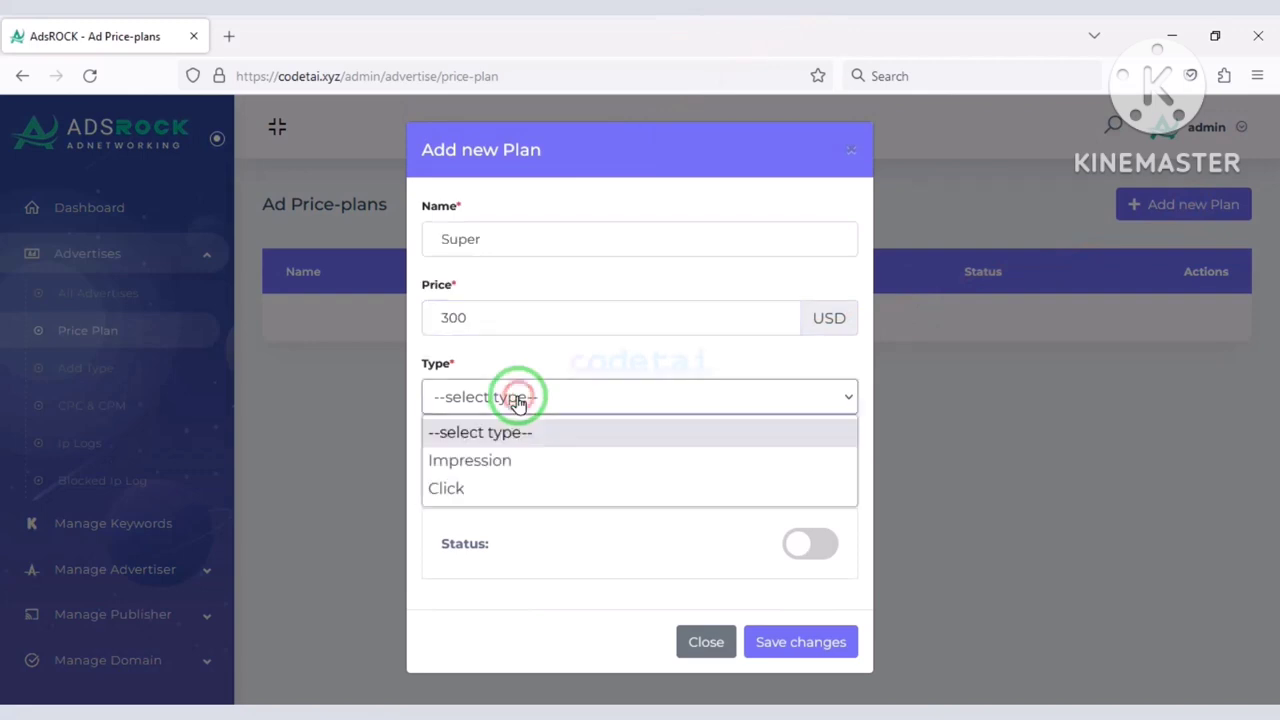
{"action": "left_click", "coordinate": [529, 486]}
{"action": "left_click", "coordinate": [531, 483]}
{"action": "type", "text": "5000"}
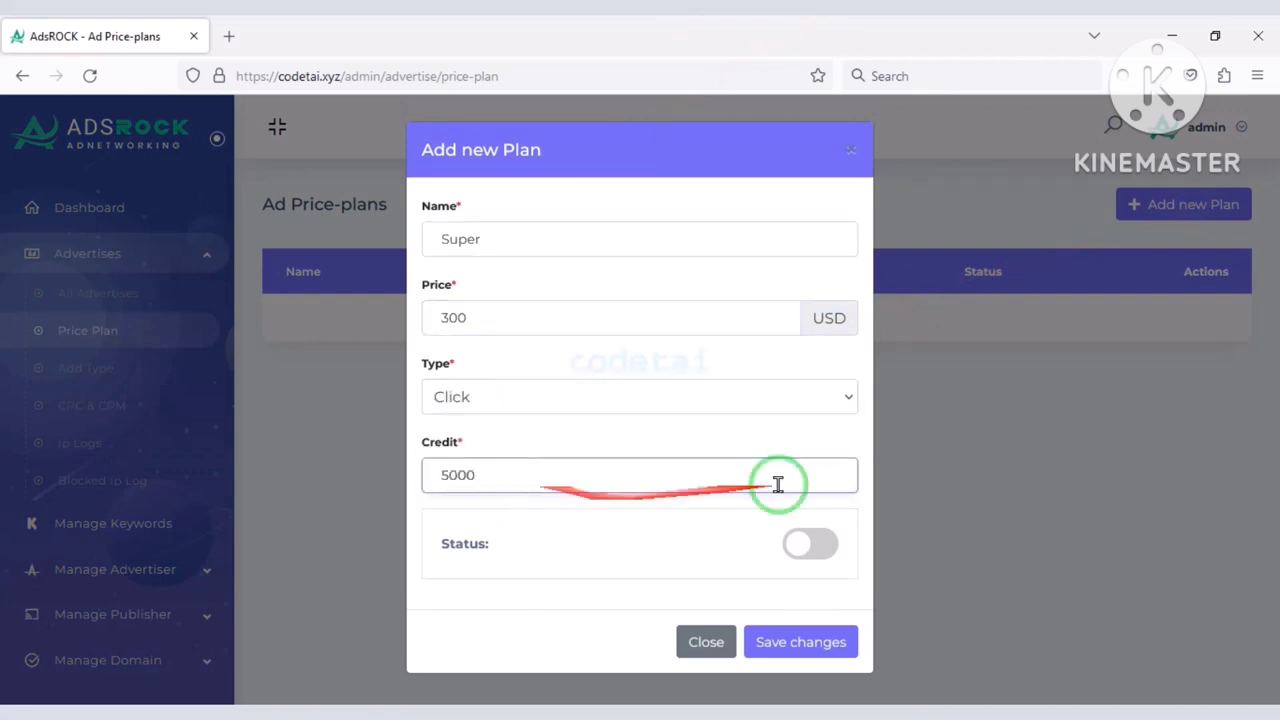
{"action": "left_click", "coordinate": [812, 543]}
{"action": "left_click", "coordinate": [800, 642]}
Add an active Silver price plan: 200 USD, Impression type, 500 credits.
{"action": "left_click", "coordinate": [1166, 205]}
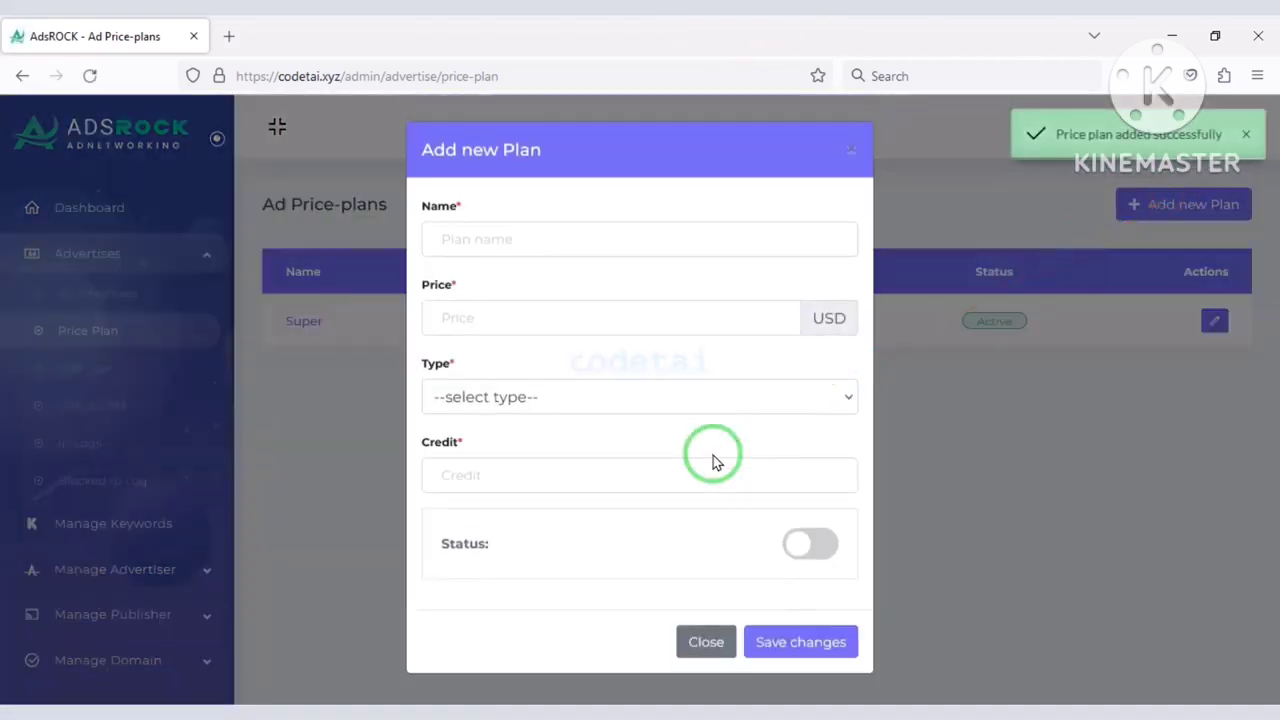
{"action": "type", "text": "Silver"}
{"action": "left_click", "coordinate": [565, 305]}
{"action": "type", "text": "200"}
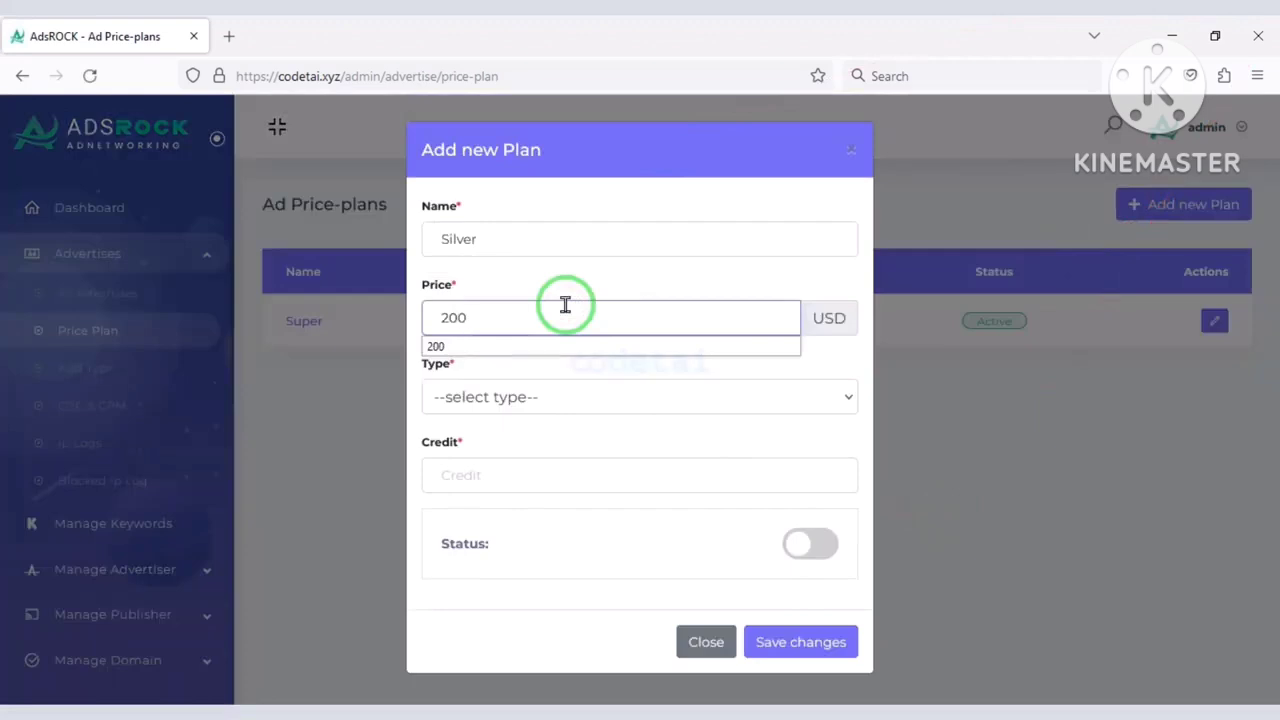
{"action": "left_click", "coordinate": [539, 398]}
{"action": "left_click", "coordinate": [530, 505]}
{"action": "left_click", "coordinate": [514, 476]}
{"action": "type", "text": "500"}
{"action": "left_click", "coordinate": [812, 543]}
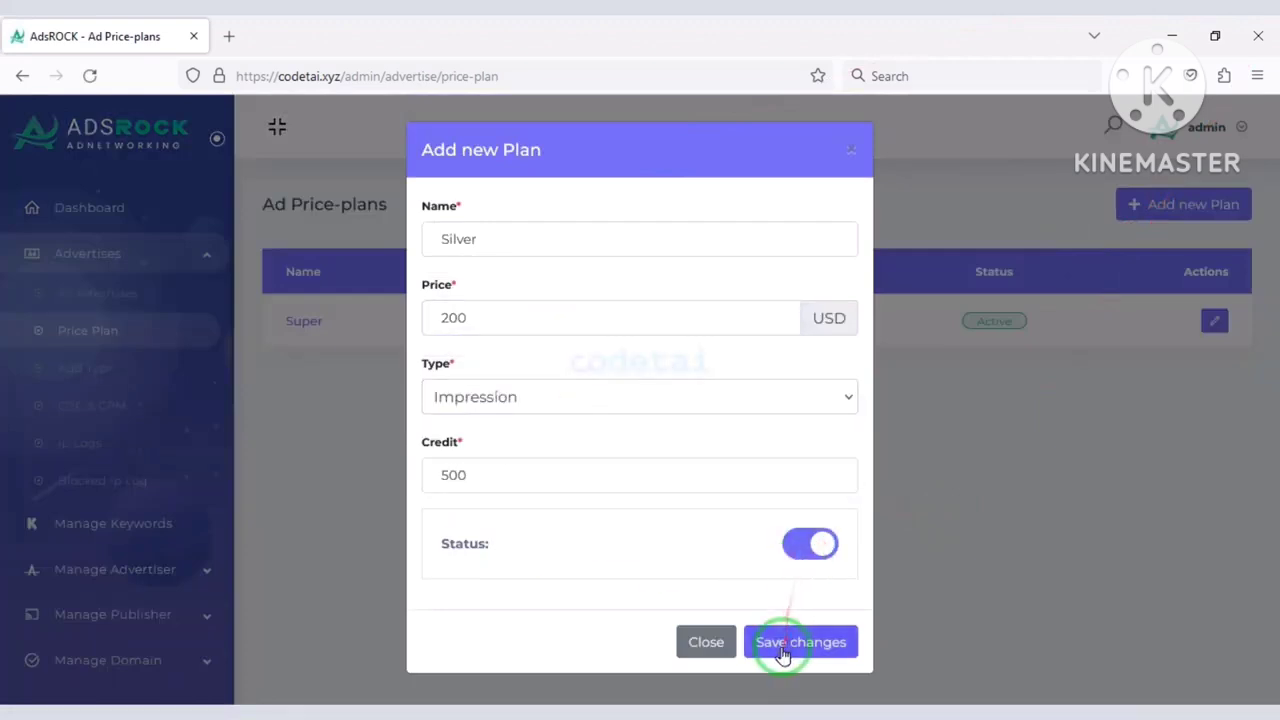
{"action": "left_click", "coordinate": [783, 638]}
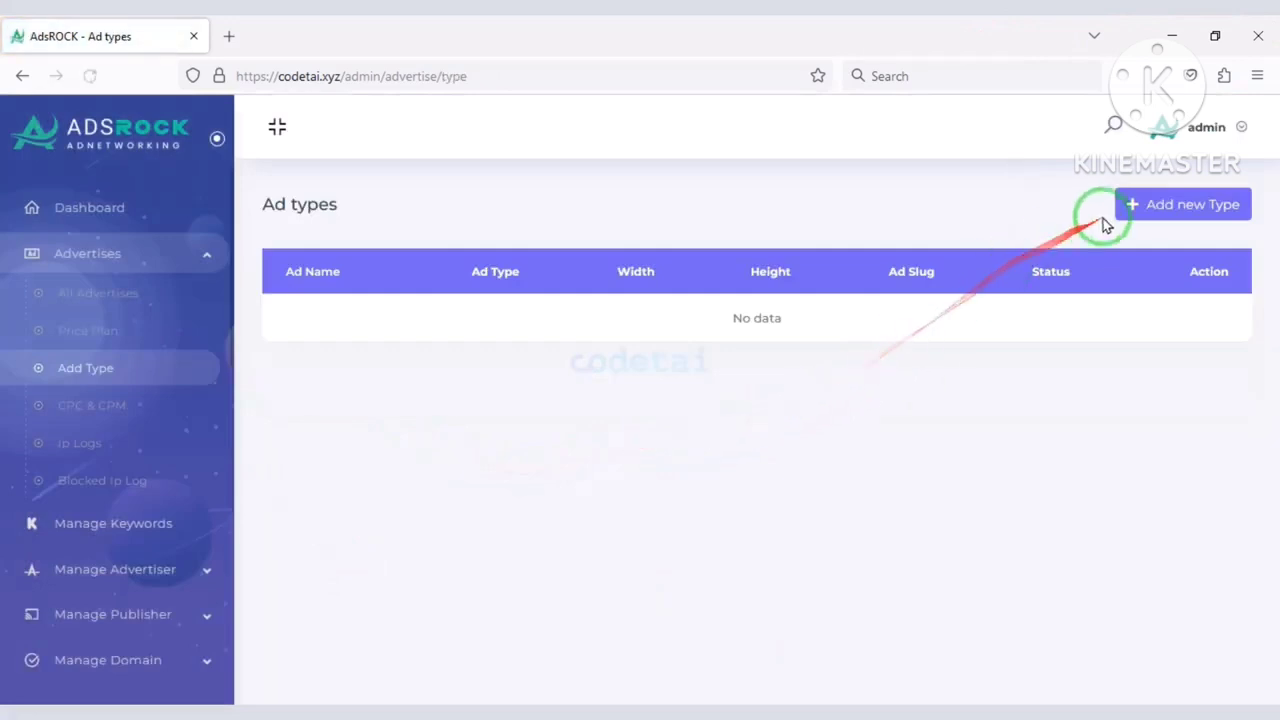
Add an active Banner Ad type sized 720x250.
{"action": "left_click", "coordinate": [1152, 208]}
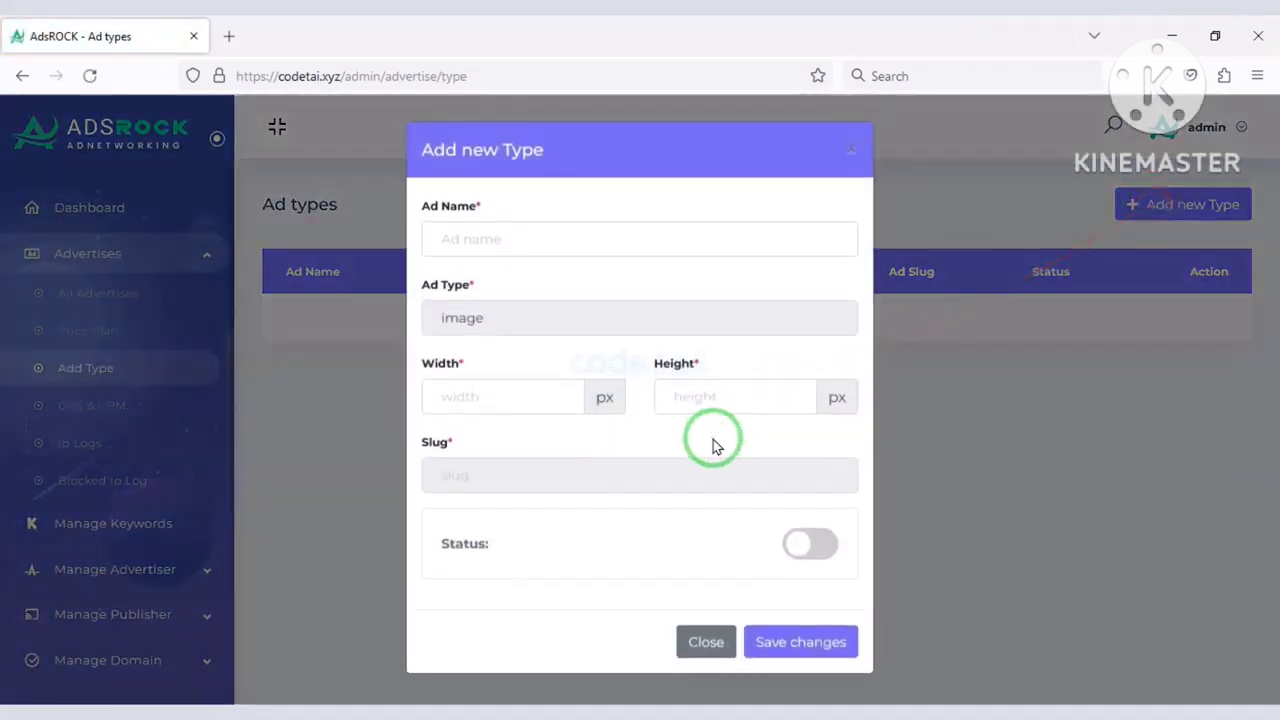
{"action": "left_click", "coordinate": [531, 243]}
{"action": "type", "text": "Banner Ad"}
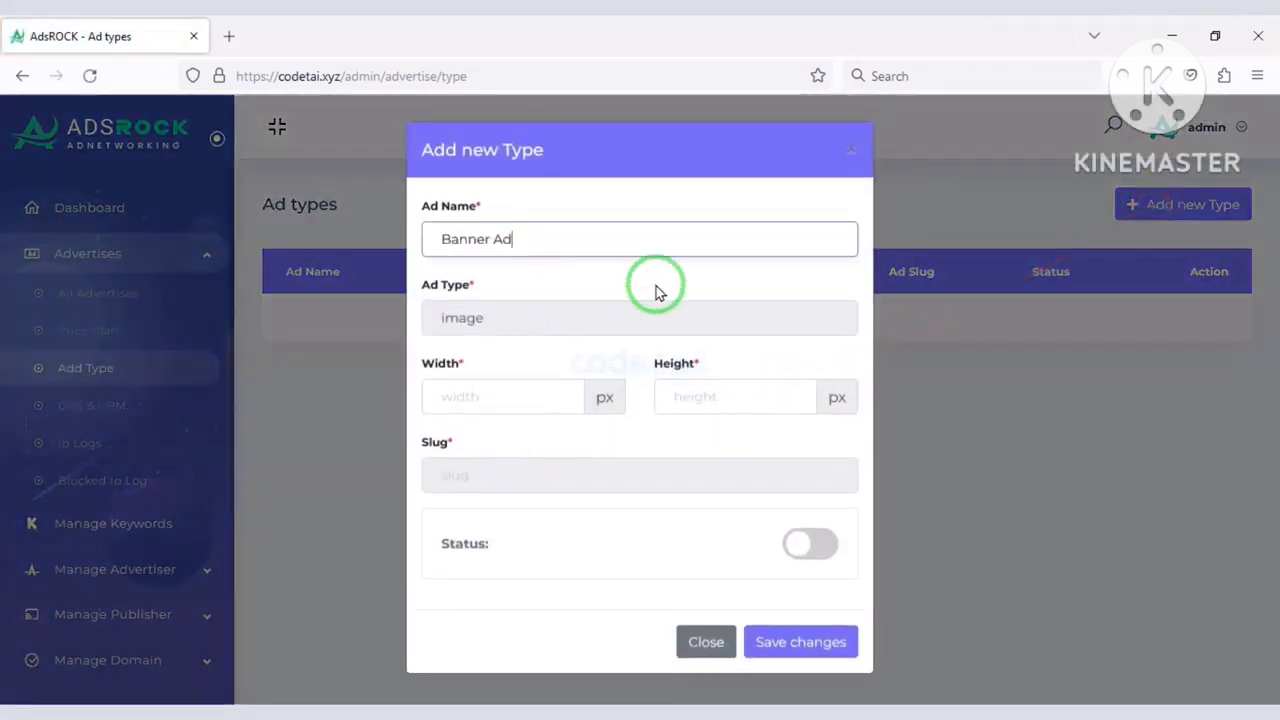
{"action": "left_click", "coordinate": [523, 397]}
{"action": "type", "text": "720"}
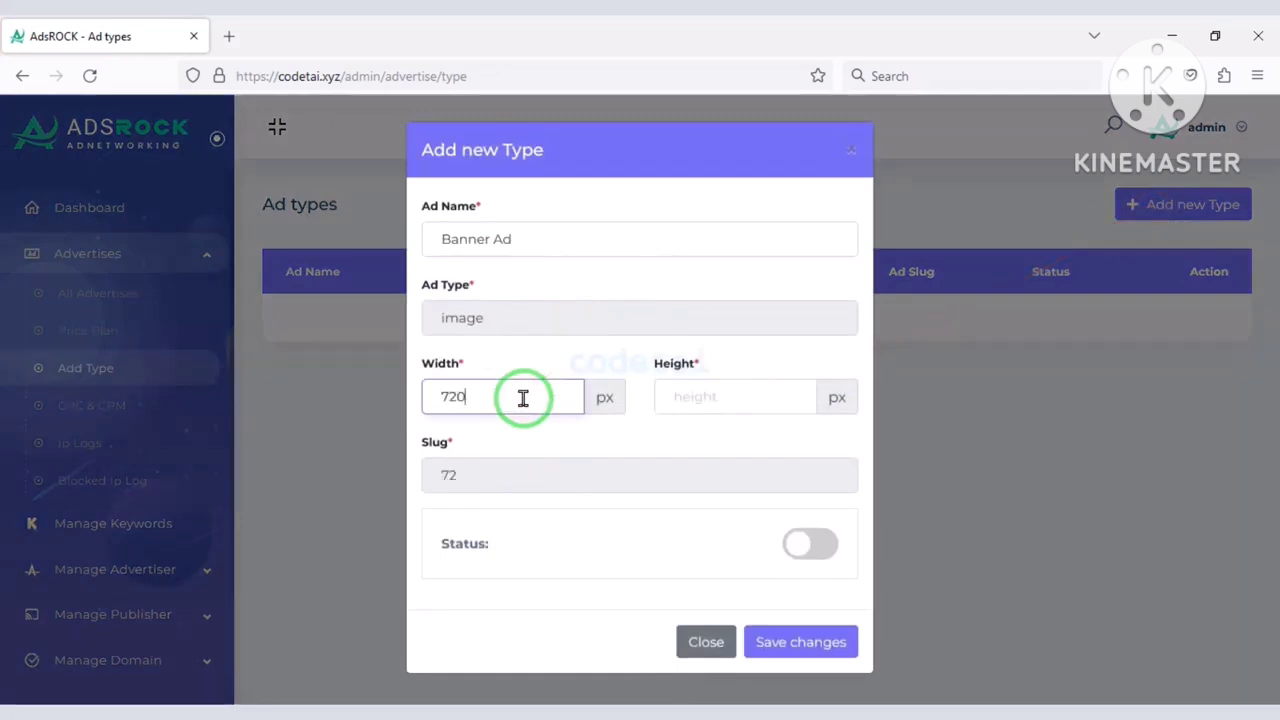
{"action": "left_click", "coordinate": [720, 401]}
{"action": "type", "text": "250"}
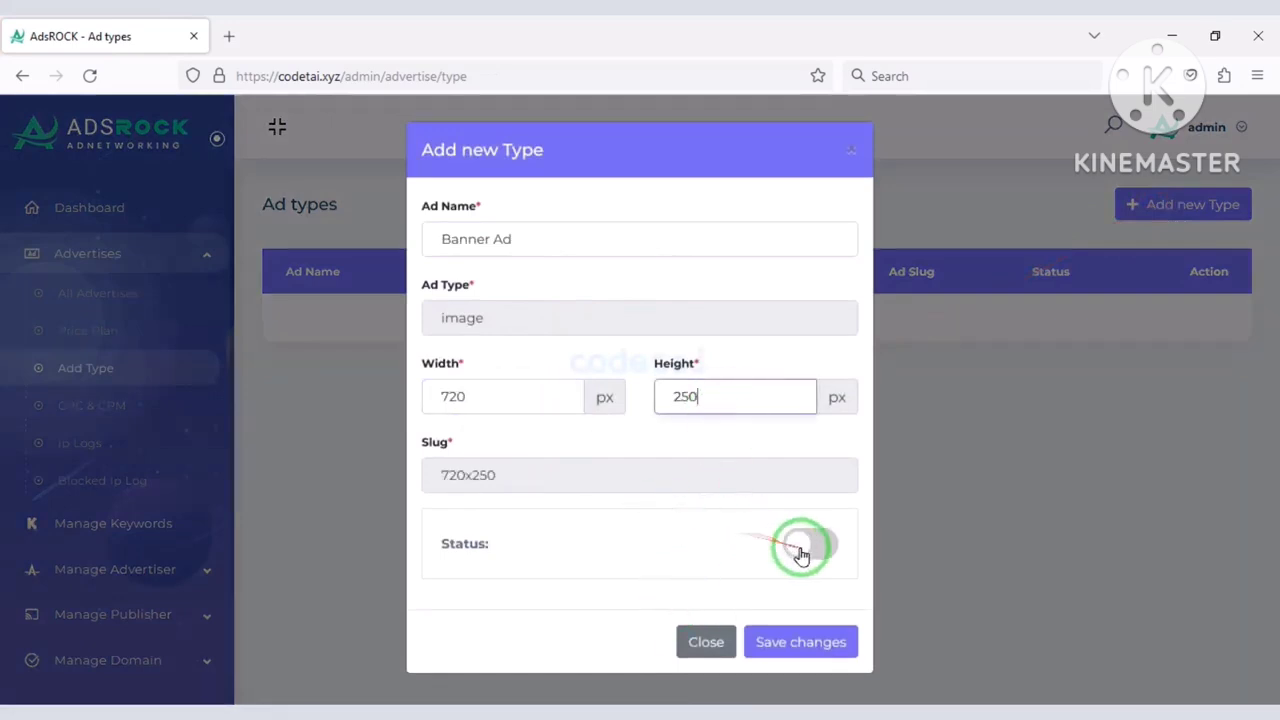
{"action": "left_click", "coordinate": [812, 544]}
{"action": "left_click", "coordinate": [795, 642]}
Add an active Inner Ad type sized 300x600.
{"action": "left_click", "coordinate": [1140, 205]}
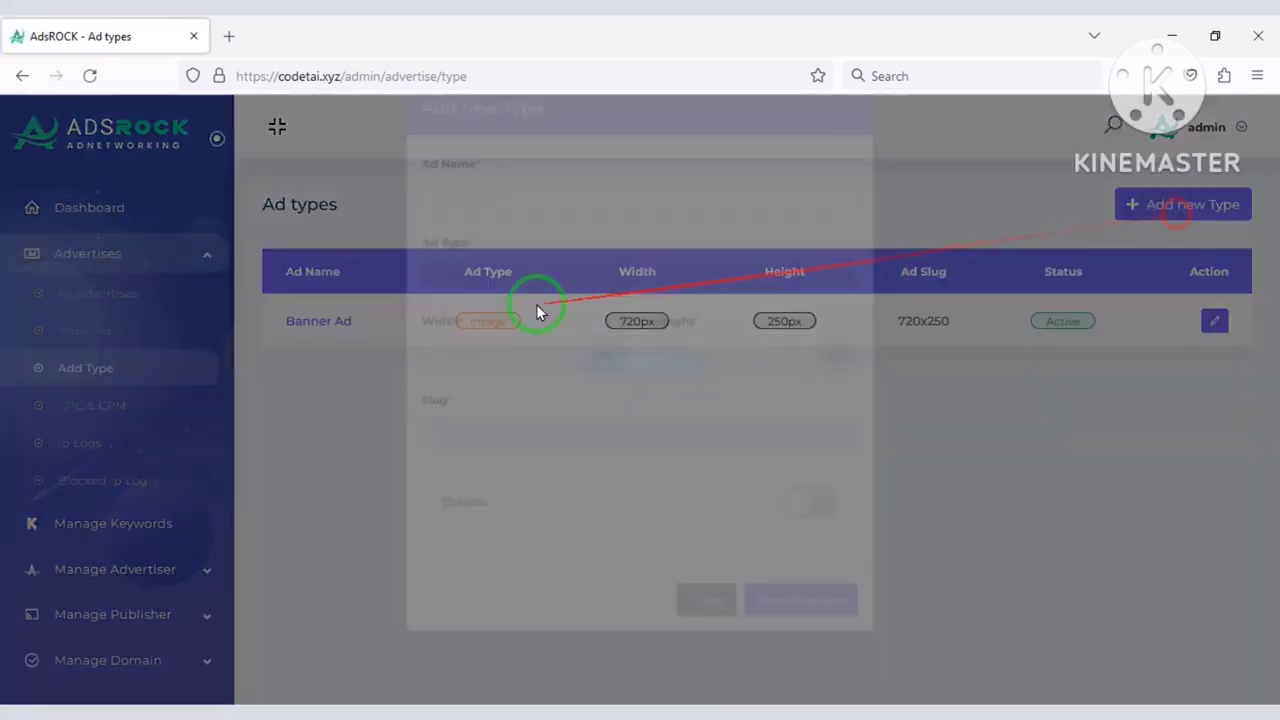
{"action": "left_click", "coordinate": [539, 396]}
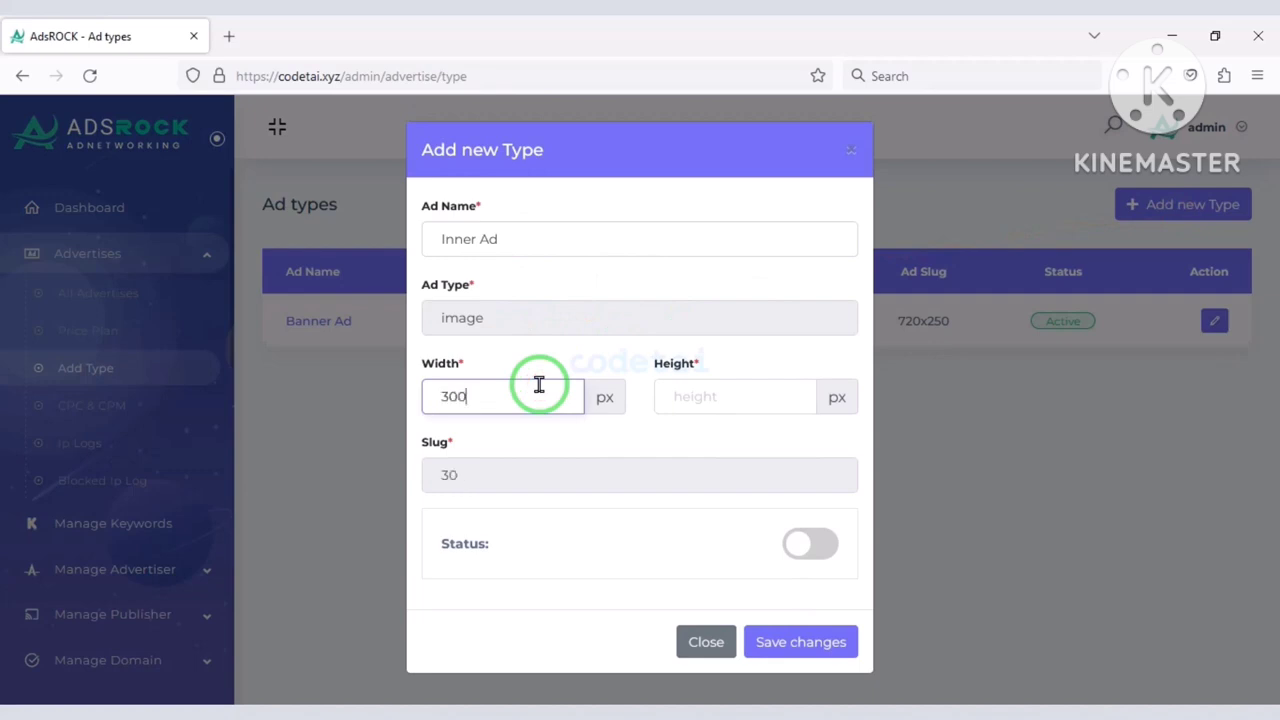
{"action": "left_click", "coordinate": [749, 397]}
{"action": "type", "text": "600"}
{"action": "left_click", "coordinate": [800, 543]}
{"action": "left_click", "coordinate": [800, 642]}
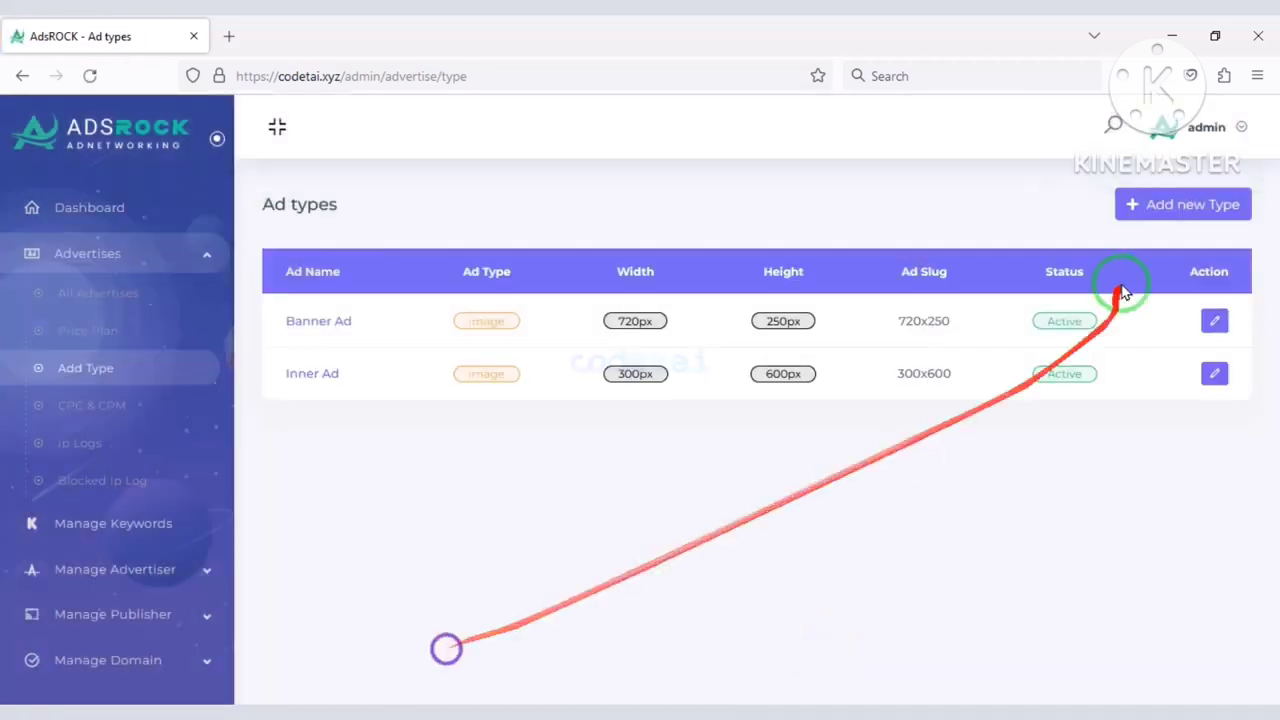
Add an active Sidebar Ad type sized 728x90.
{"action": "left_click", "coordinate": [1150, 205]}
{"action": "left_click", "coordinate": [624, 232]}
{"action": "type", "text": "Sidebar Ad"}
{"action": "left_click", "coordinate": [503, 398]}
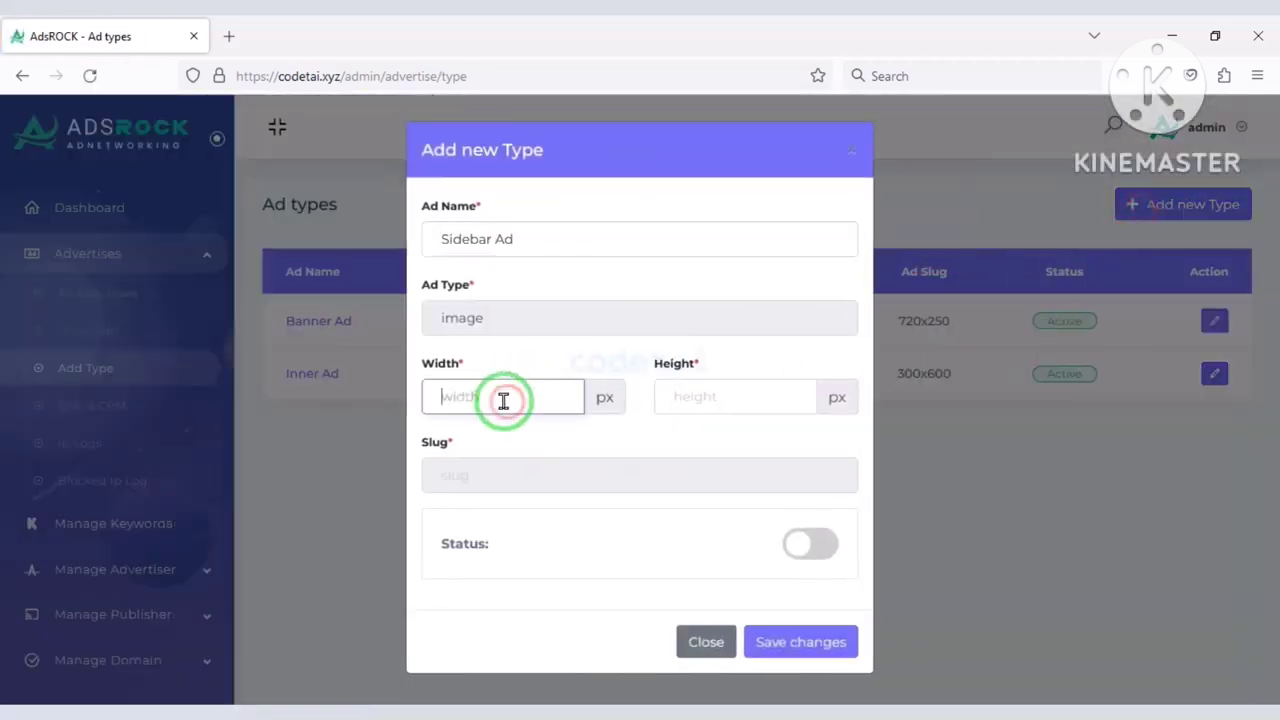
{"action": "type", "text": "728"}
{"action": "left_click", "coordinate": [691, 396]}
{"action": "type", "text": "9"}
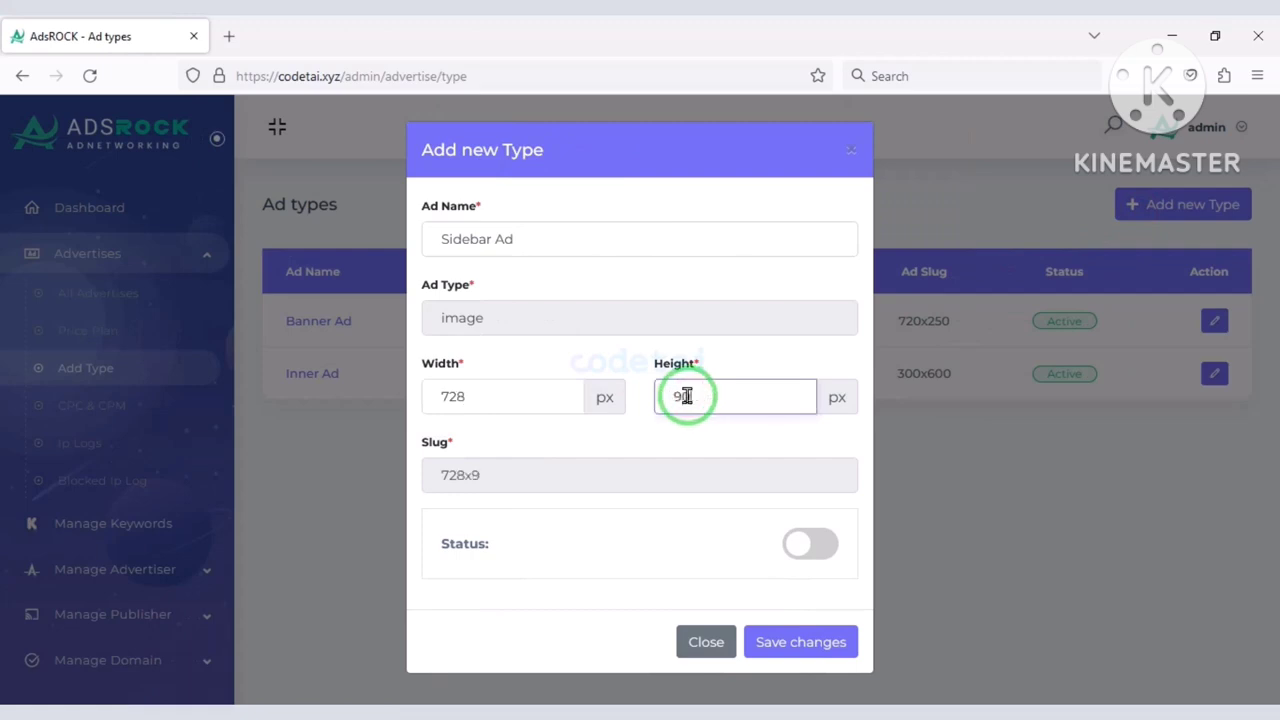
{"action": "type", "text": "0"}
{"action": "left_click", "coordinate": [810, 543]}
{"action": "left_click", "coordinate": [800, 642]}
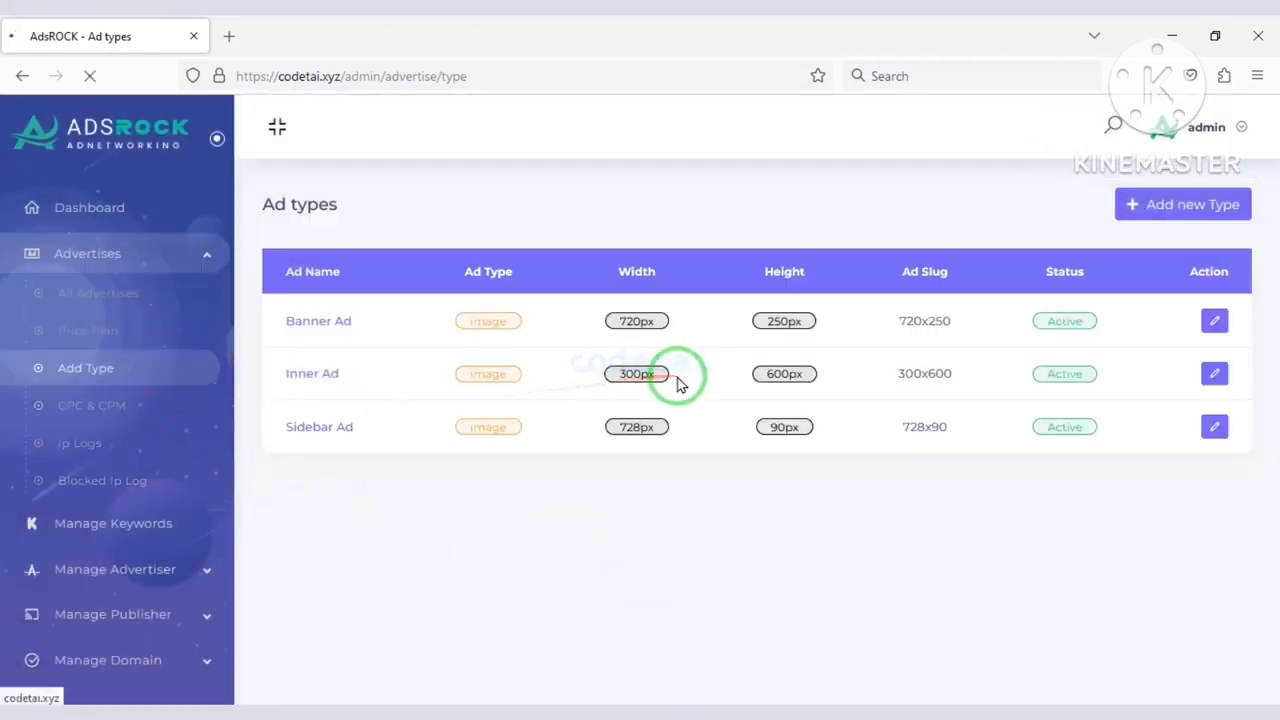
Review the advertising cost values, highlighting the 0.0200 cost per impression.
{"action": "scroll", "coordinate": [506, 474], "scroll_direction": "down", "scroll_amount": 1}
{"action": "left_click_drag", "start_coordinate": [471, 457], "coordinate": [273, 456]}
{"action": "left_click_drag", "start_coordinate": [300, 545], "coordinate": [471, 609]}
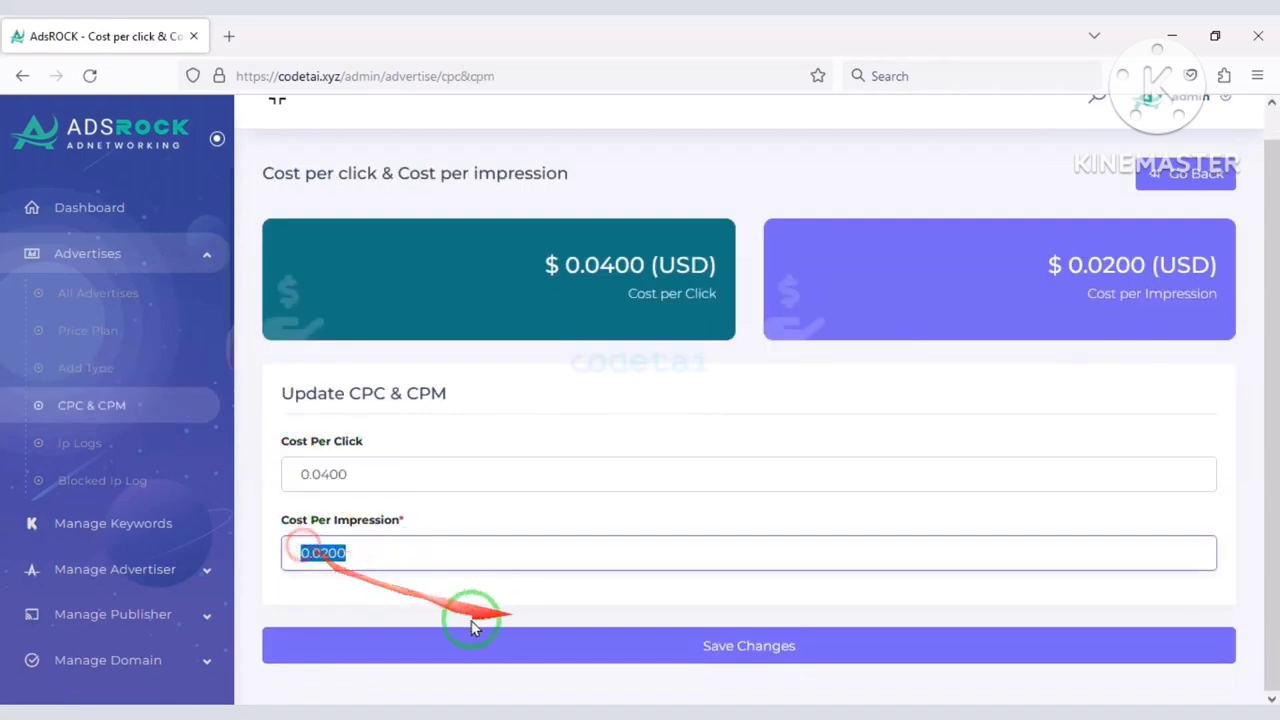
{"action": "scroll", "coordinate": [157, 528], "scroll_direction": "down", "scroll_amount": 2}
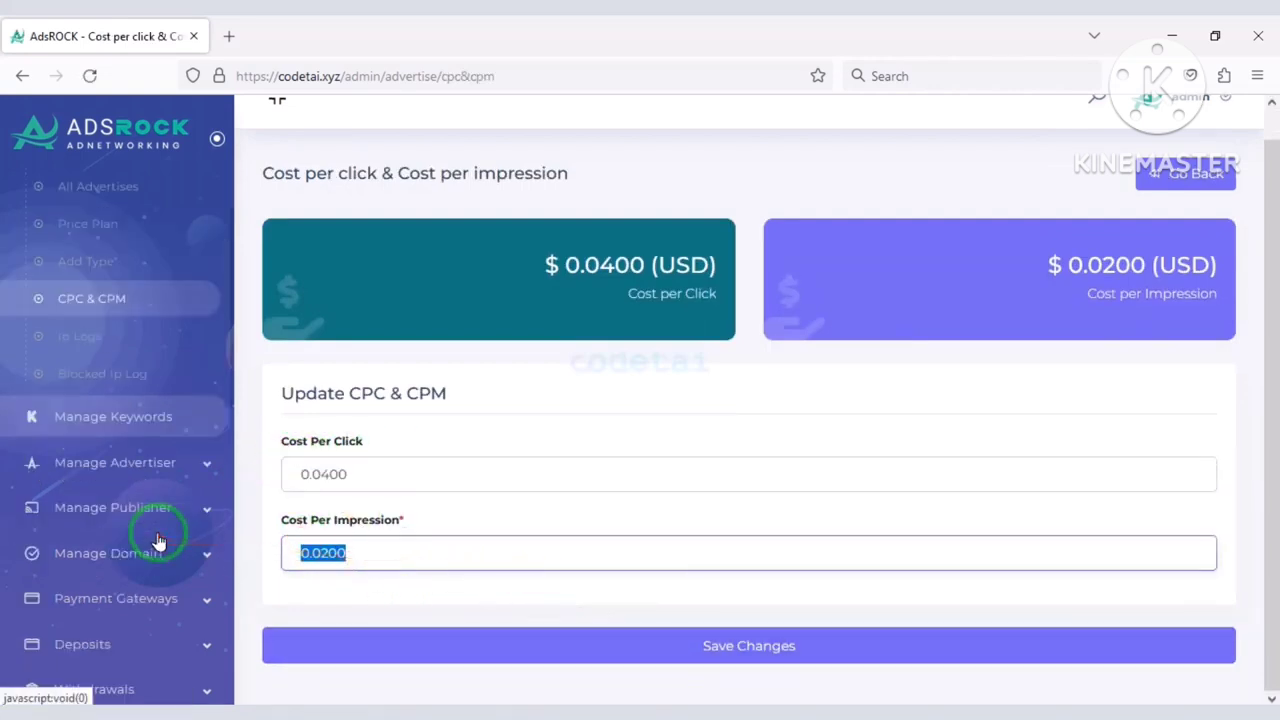
{"action": "left_click", "coordinate": [363, 563]}
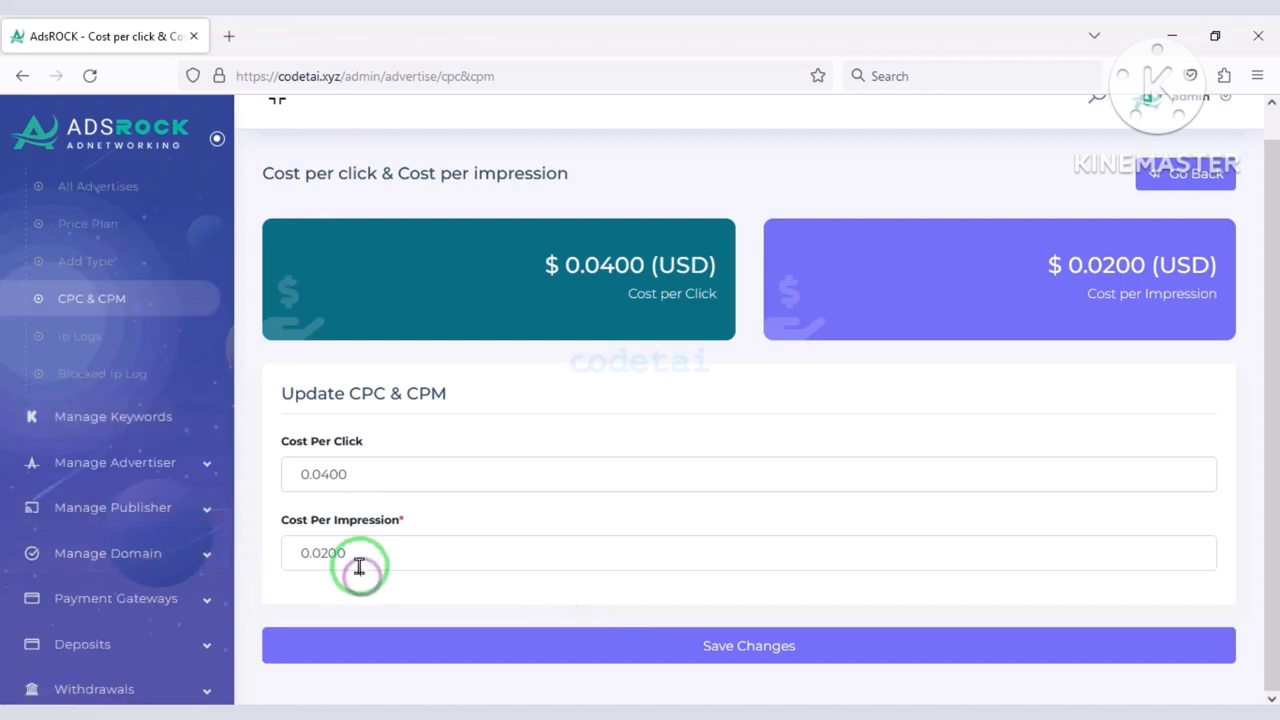
View the IP logs and blocked IP logs, then go to Manage Keywords.
{"action": "left_click", "coordinate": [141, 341]}
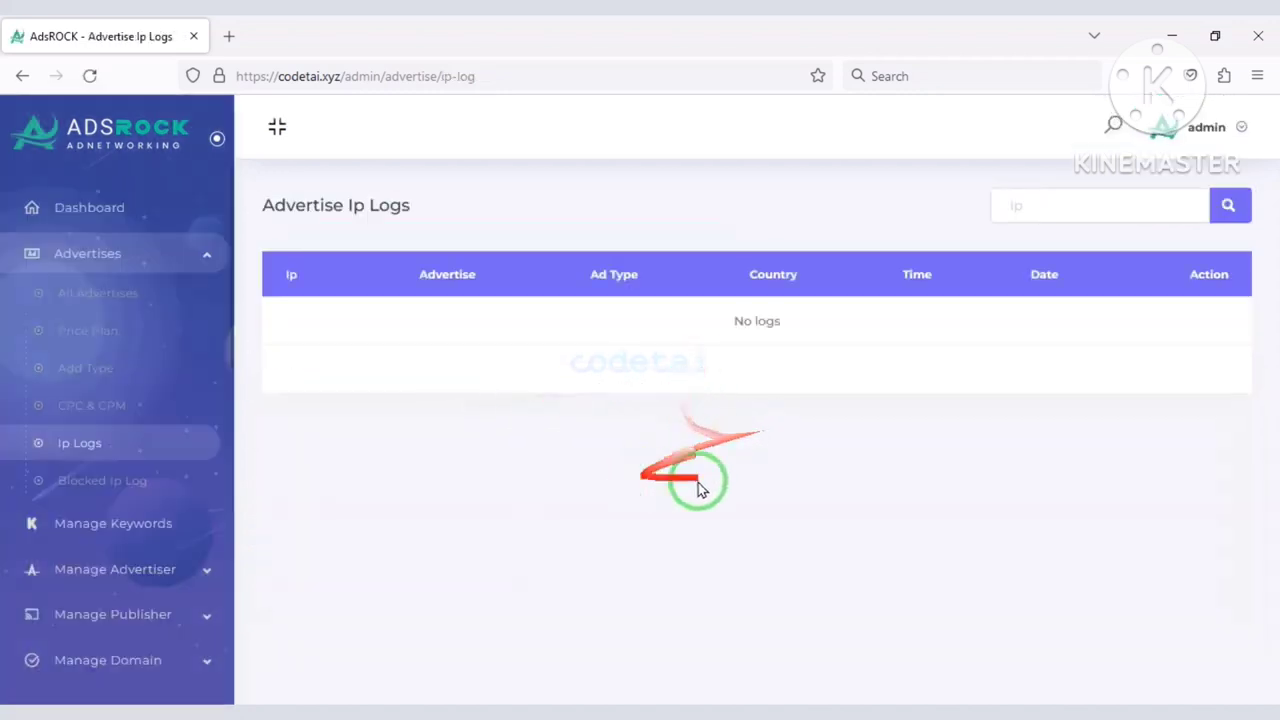
{"action": "left_click", "coordinate": [216, 491]}
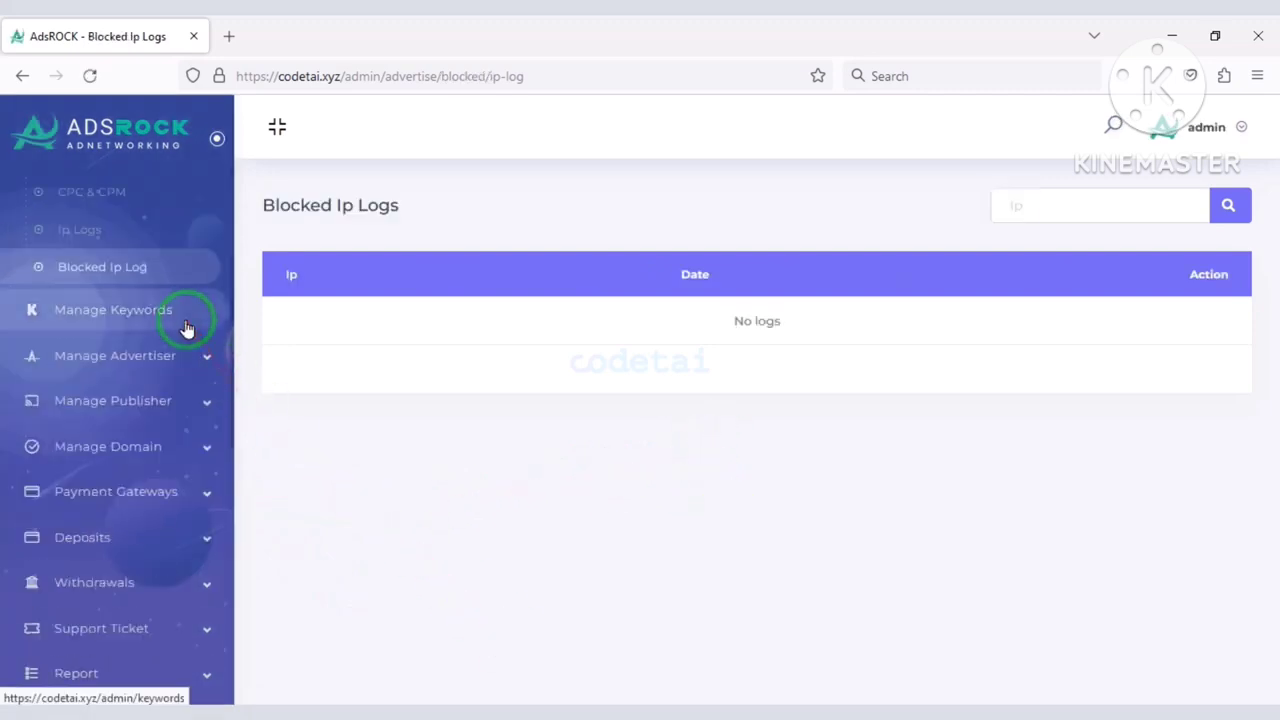
{"action": "left_click", "coordinate": [183, 318]}
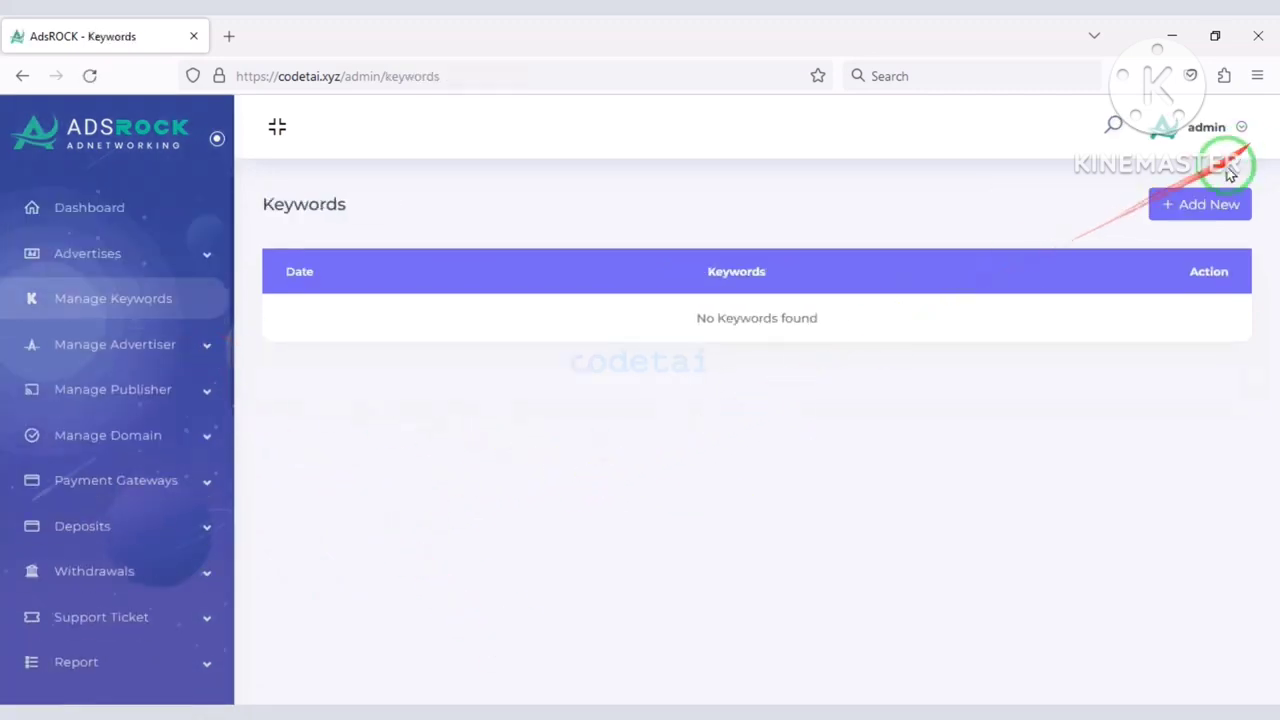
Add the keywords software, webdevelopement, science and Webpage to the list.
{"action": "left_click", "coordinate": [1205, 202]}
{"action": "left_click", "coordinate": [760, 262]}
{"action": "type", "text": "software"}
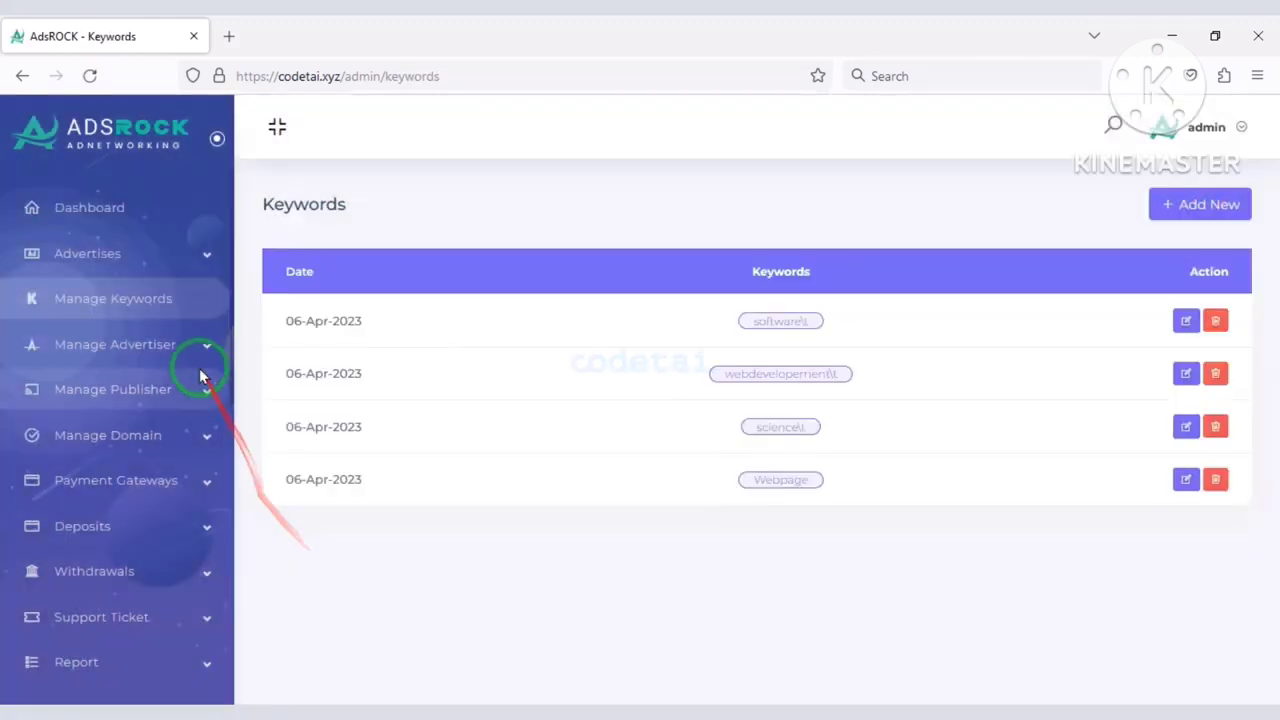
{"action": "left_click", "coordinate": [195, 348]}
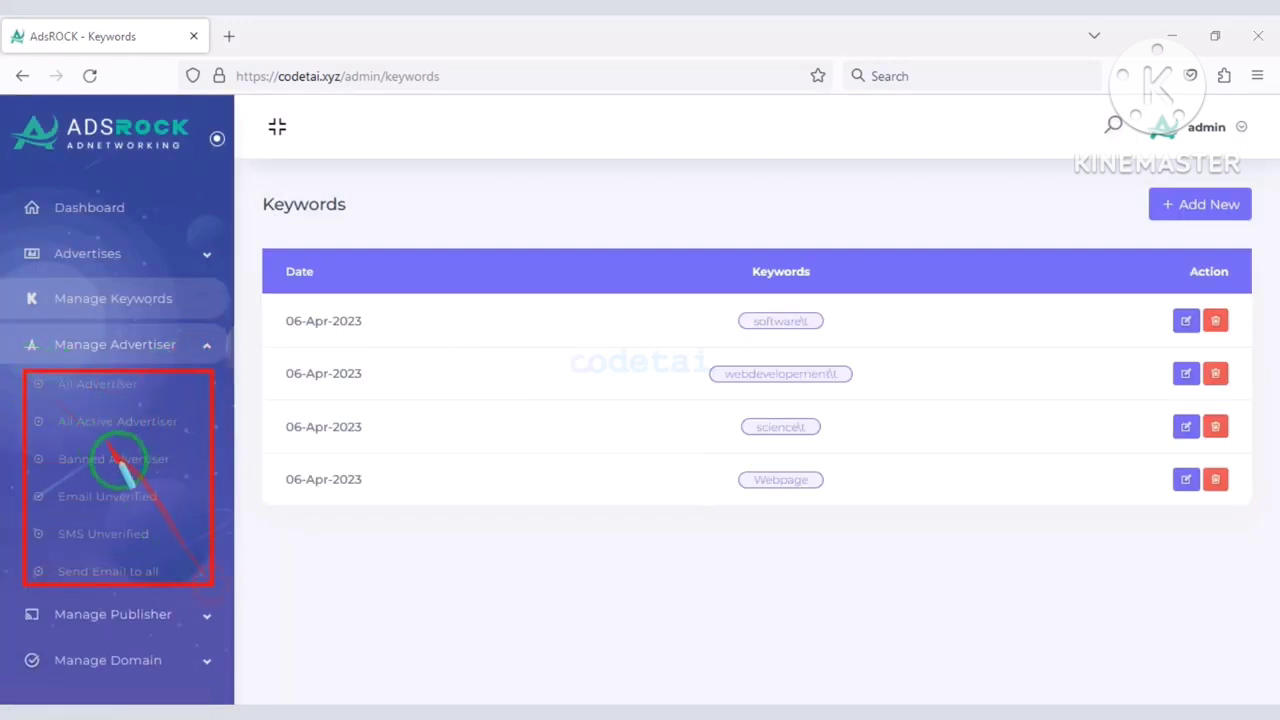
Browse the publisher, domain and payment gateway sections of the sidebar.
{"action": "left_click", "coordinate": [200, 395]}
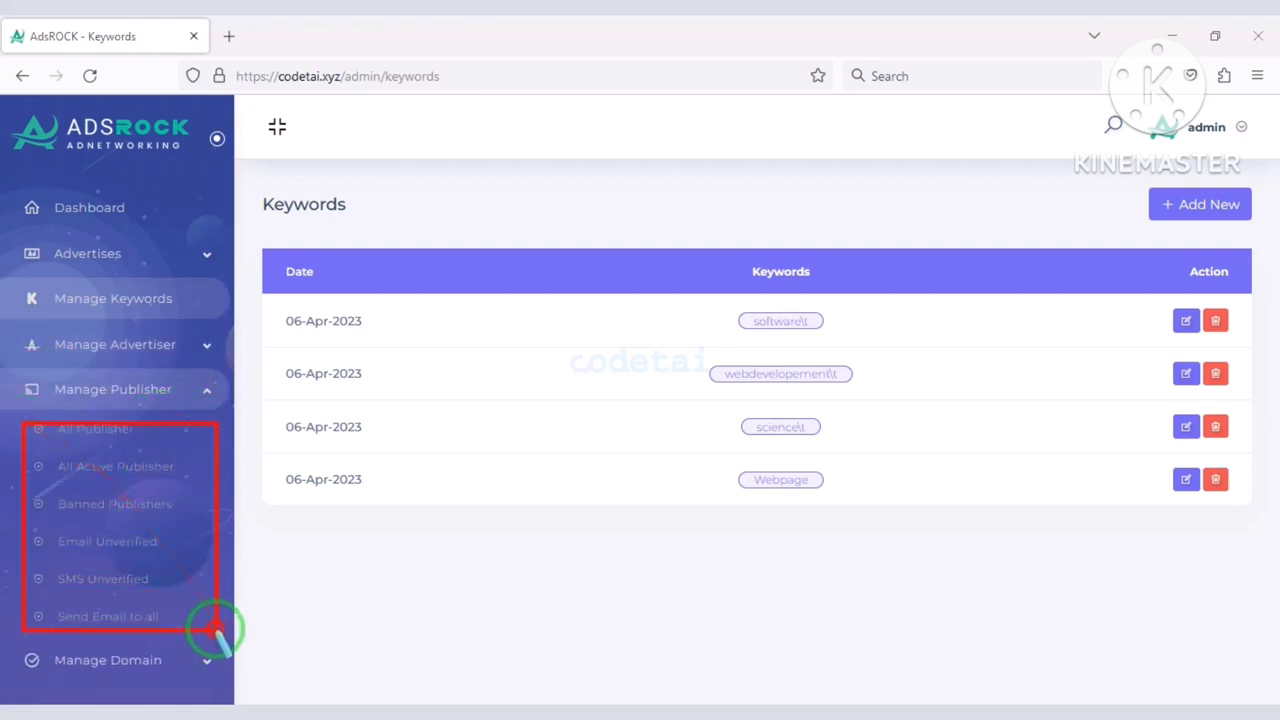
{"action": "left_click", "coordinate": [190, 440]}
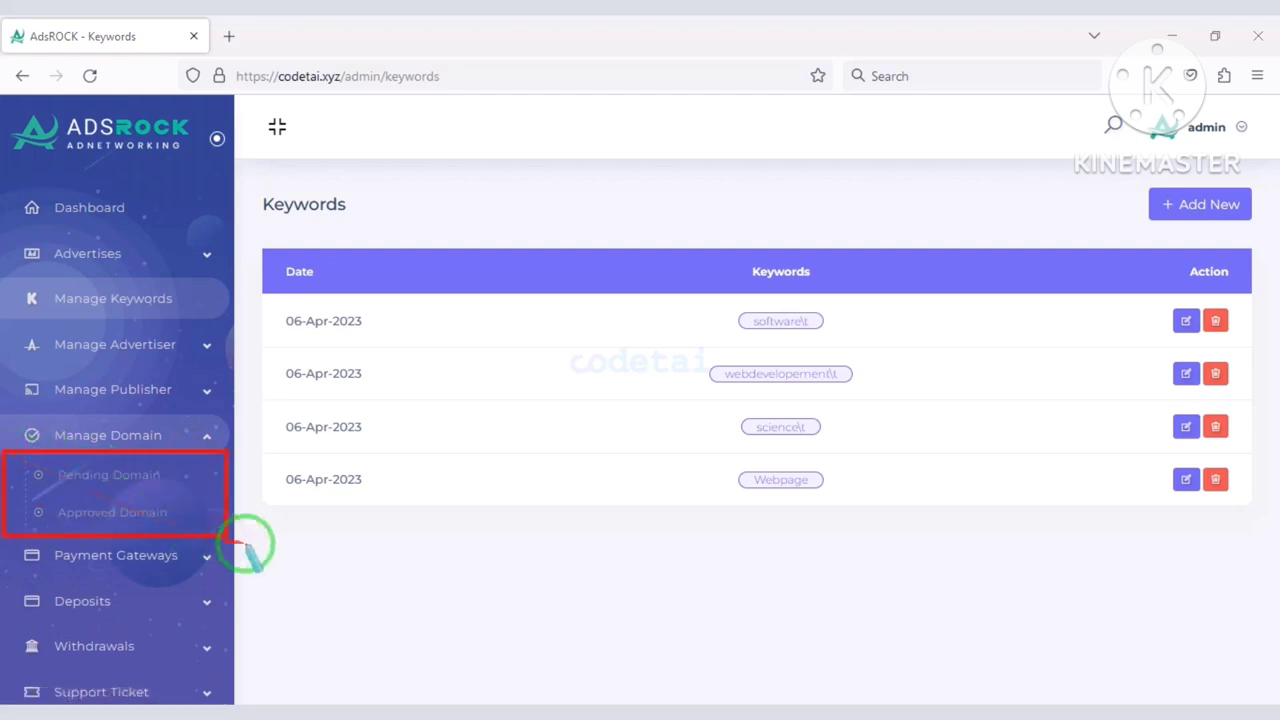
{"action": "left_click", "coordinate": [205, 555]}
{"action": "left_click", "coordinate": [155, 481]}
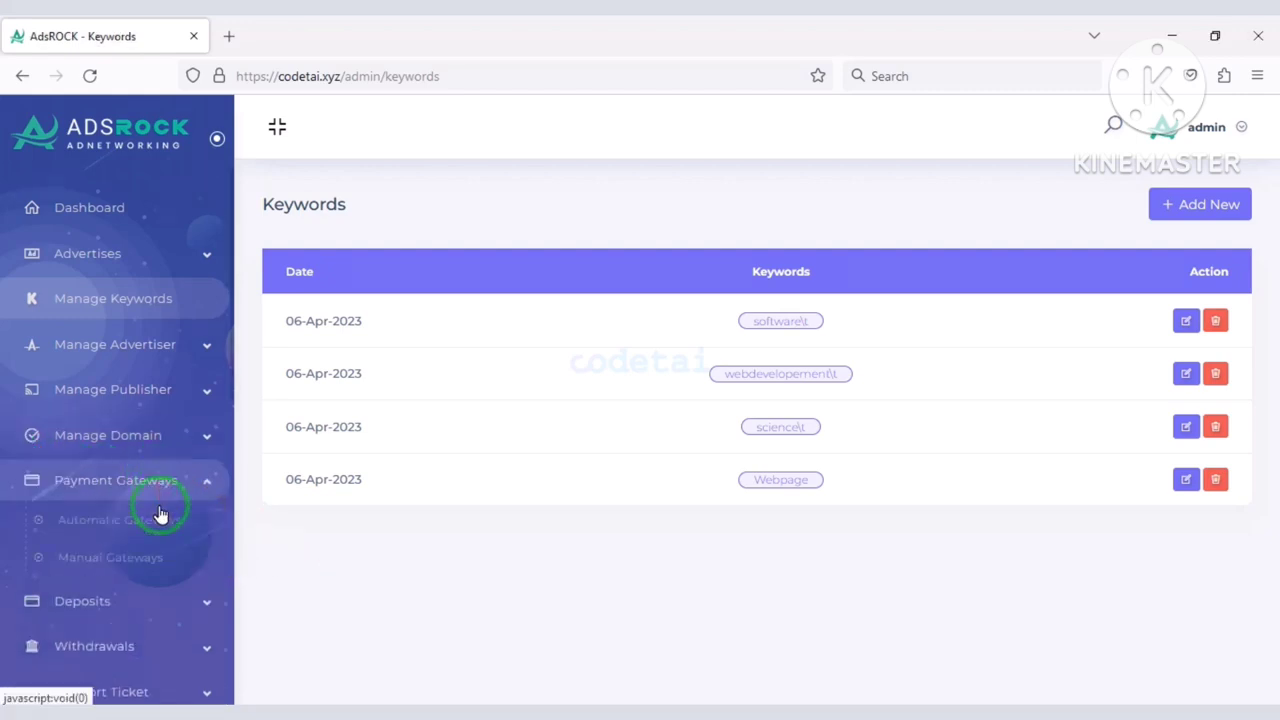
Open the Coinbase Commerce gateway's settings from the Automatic Gateways list.
{"action": "left_click", "coordinate": [158, 528]}
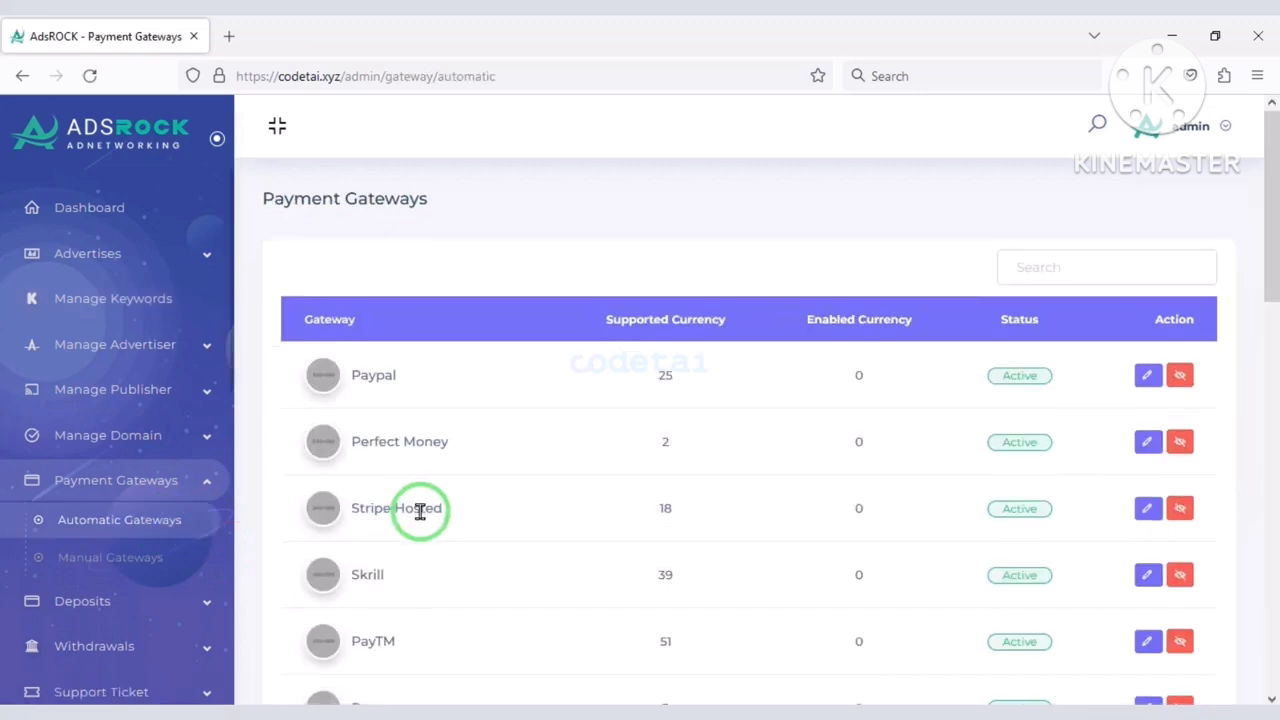
{"action": "scroll", "coordinate": [422, 512], "scroll_direction": "down", "scroll_amount": 3}
{"action": "scroll", "coordinate": [422, 518], "scroll_direction": "down", "scroll_amount": 5}
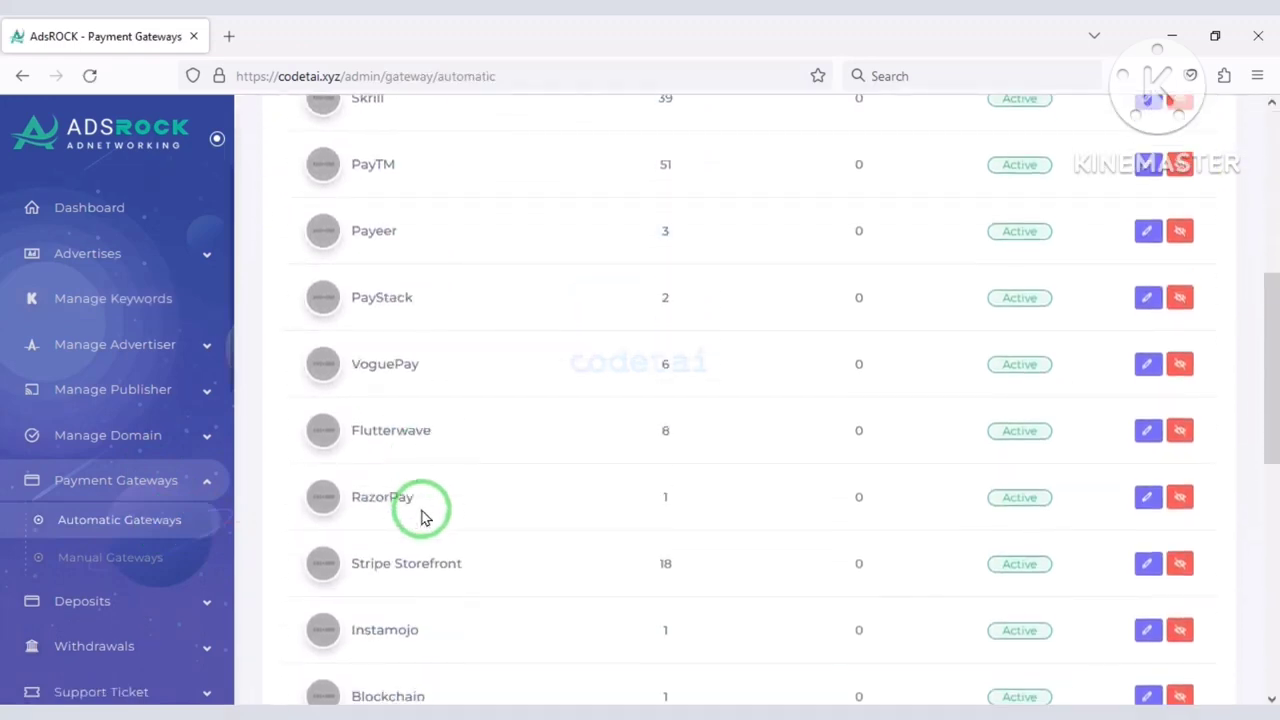
{"action": "scroll", "coordinate": [633, 573], "scroll_direction": "down", "scroll_amount": 5}
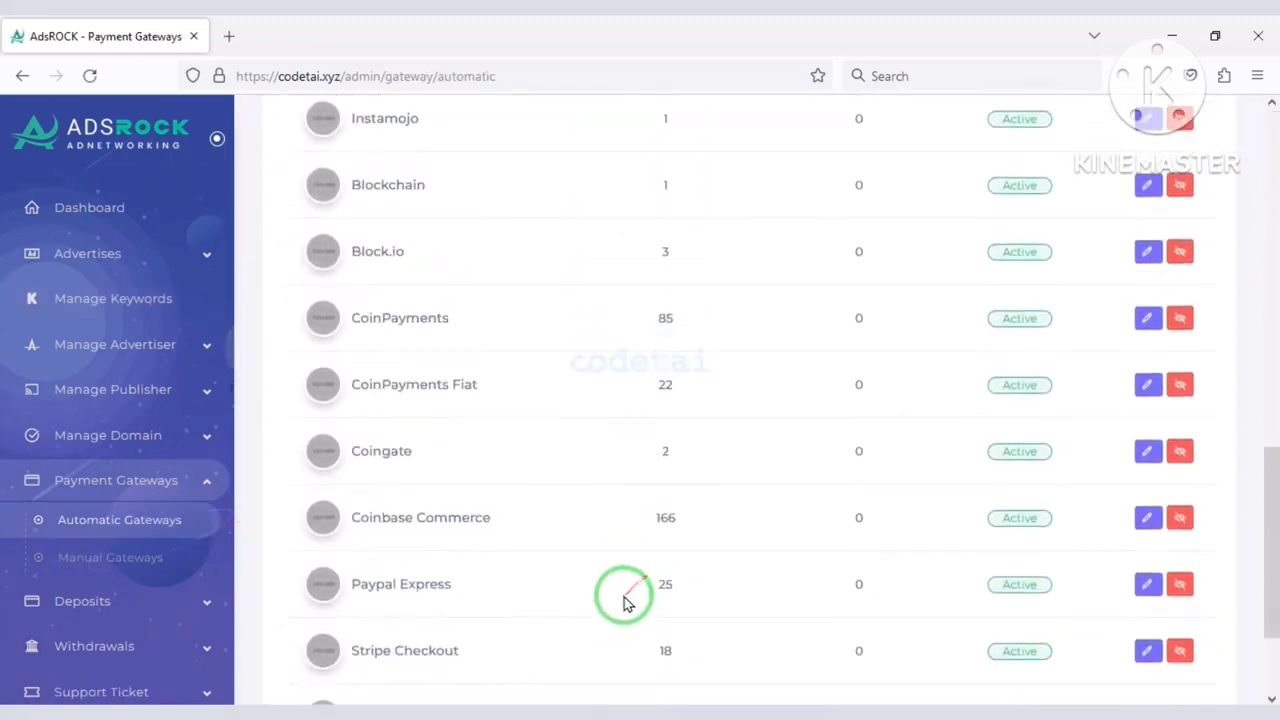
{"action": "scroll", "coordinate": [600, 603], "scroll_direction": "up", "scroll_amount": 5}
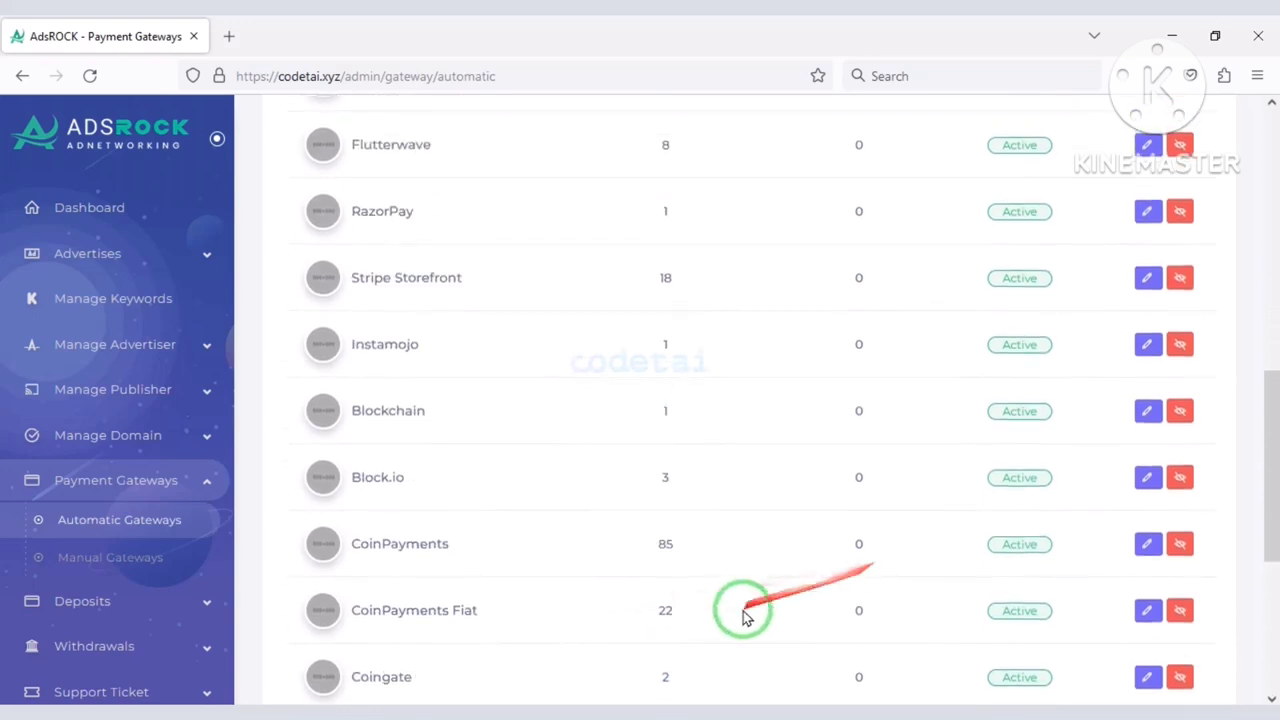
{"action": "scroll", "coordinate": [920, 572], "scroll_direction": "up", "scroll_amount": 2}
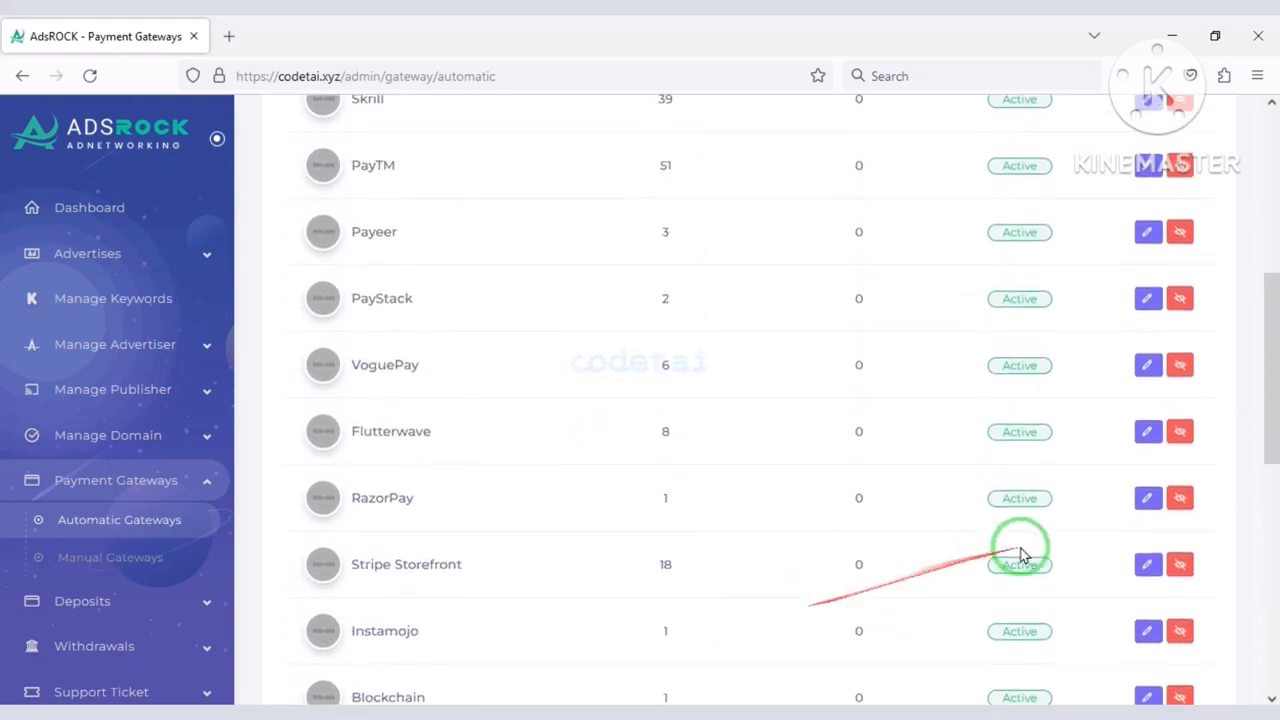
{"action": "scroll", "coordinate": [536, 607], "scroll_direction": "down", "scroll_amount": 5}
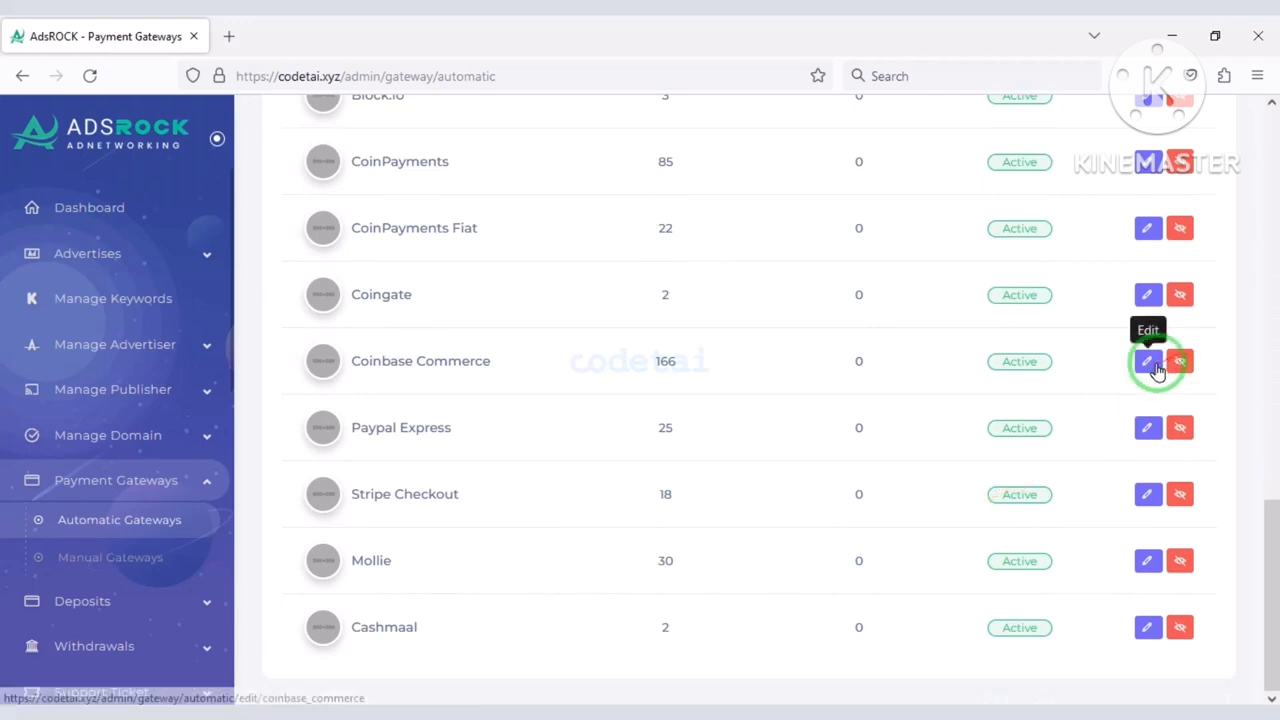
{"action": "left_click", "coordinate": [1148, 361]}
Copy the Coinbase Commerce gateway name and start a new browser tab.
{"action": "scroll", "coordinate": [880, 500], "scroll_direction": "down", "scroll_amount": 4}
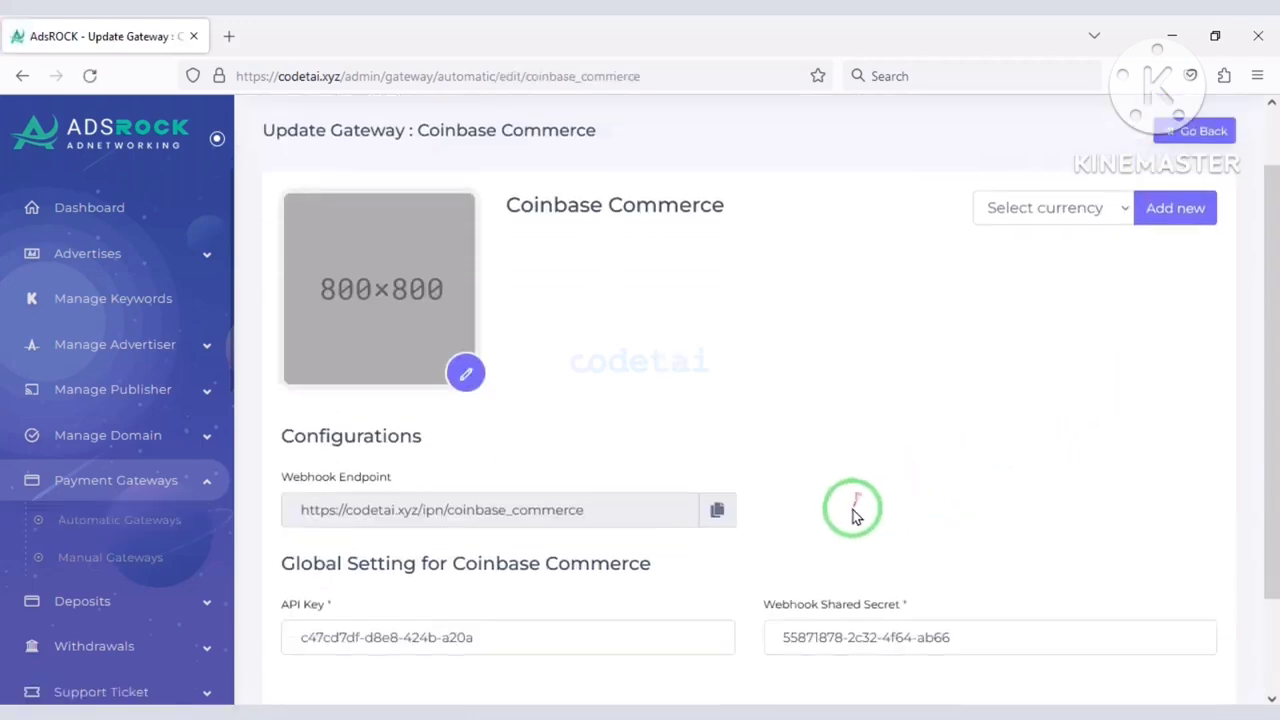
{"action": "scroll", "coordinate": [847, 527], "scroll_direction": "up", "scroll_amount": 3}
{"action": "left_click_drag", "start_coordinate": [757, 309], "coordinate": [516, 263]}
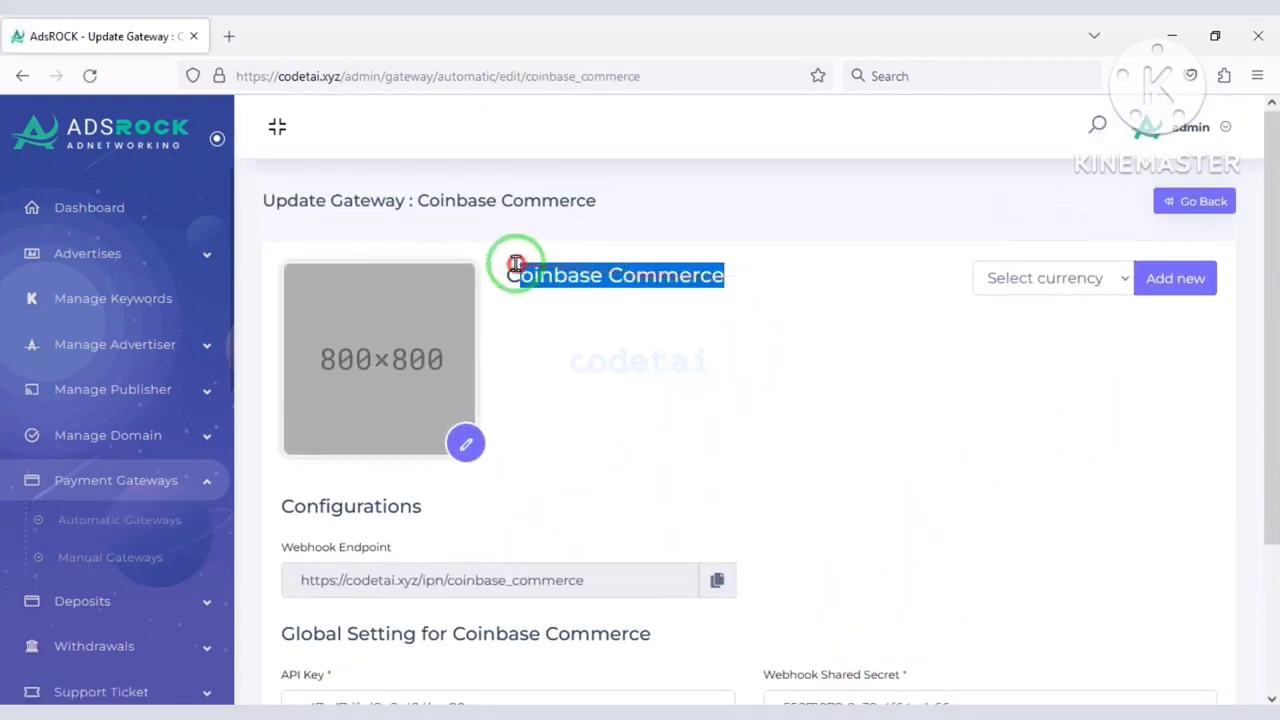
{"action": "key", "text": "ctrl+c"}
{"action": "left_click", "coordinate": [229, 36]}
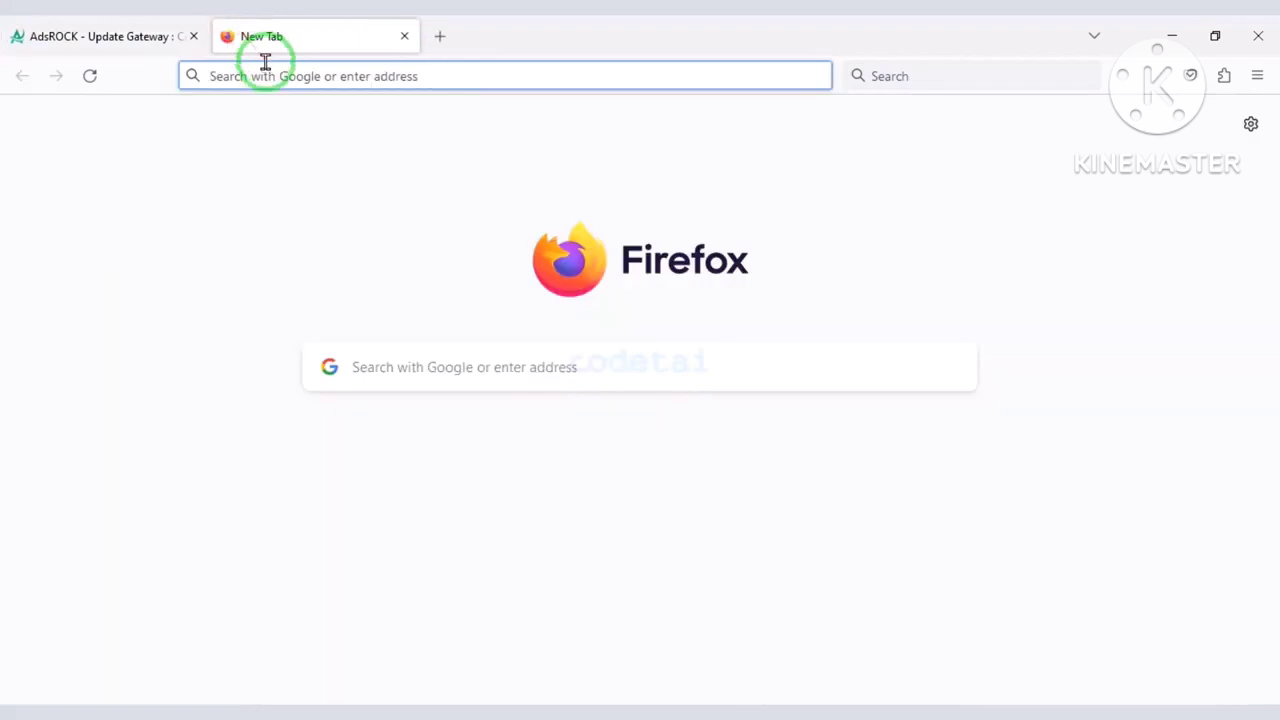
Search for 'Coinbase Commerce', go to coinbase.com/commerce, and reach the account sign-up form.
{"action": "key", "text": "ctrl+v"}
{"action": "key", "text": "Return"}
{"action": "left_click", "coordinate": [451, 318]}
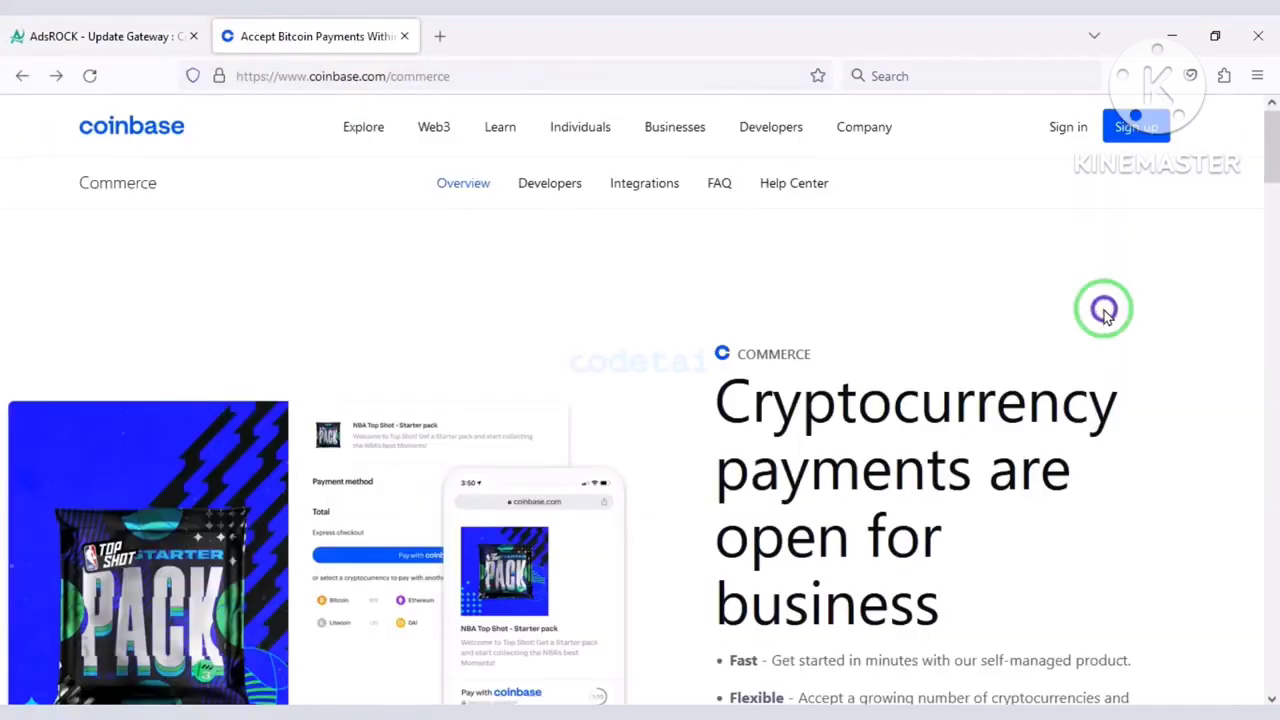
{"action": "left_click", "coordinate": [1117, 128]}
{"action": "scroll", "coordinate": [766, 414], "scroll_direction": "down", "scroll_amount": 3}
{"action": "left_click", "coordinate": [660, 455]}
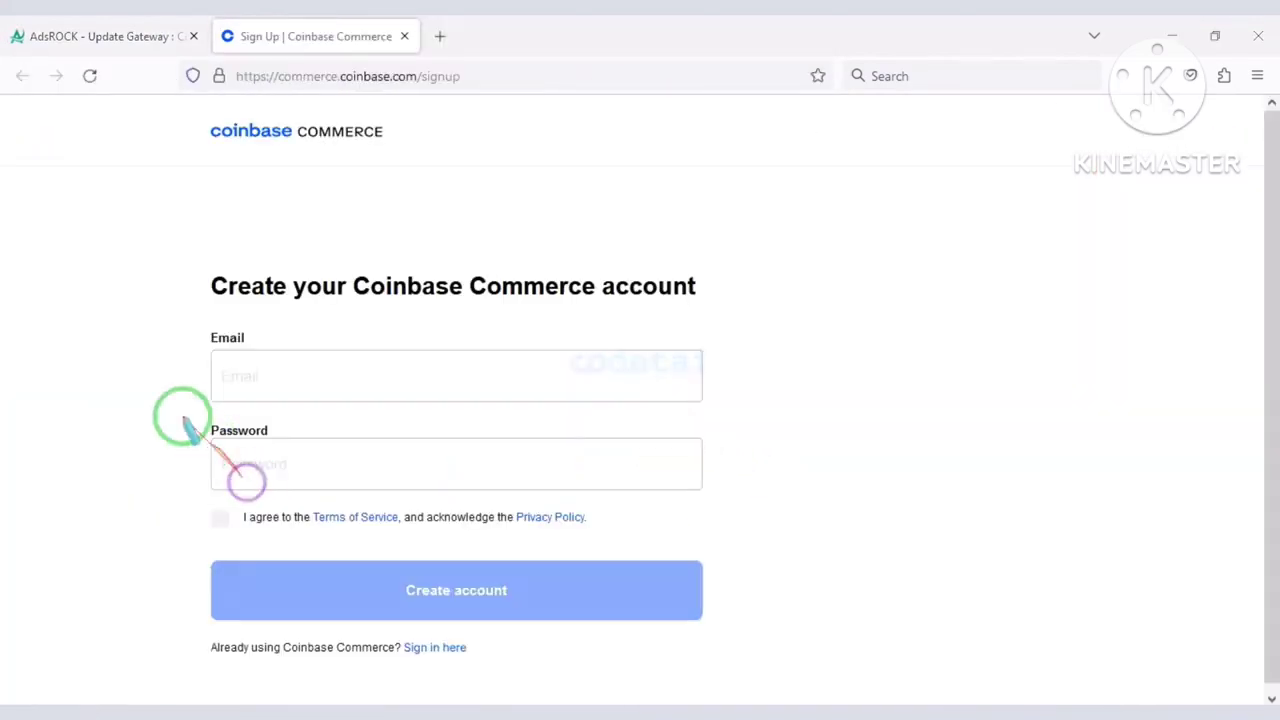
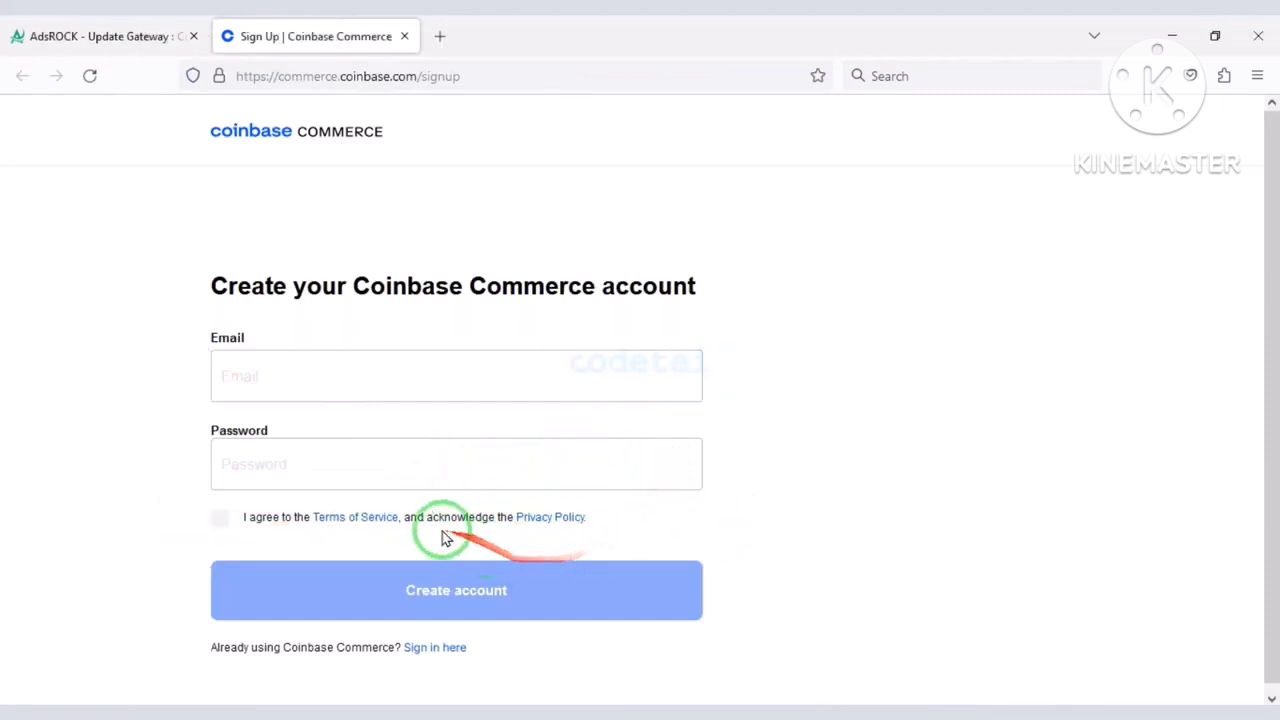
Sign in to the existing Coinbase Commerce account with the saved e-mail and password.
{"action": "left_click", "coordinate": [435, 647]}
{"action": "left_click", "coordinate": [545, 403]}
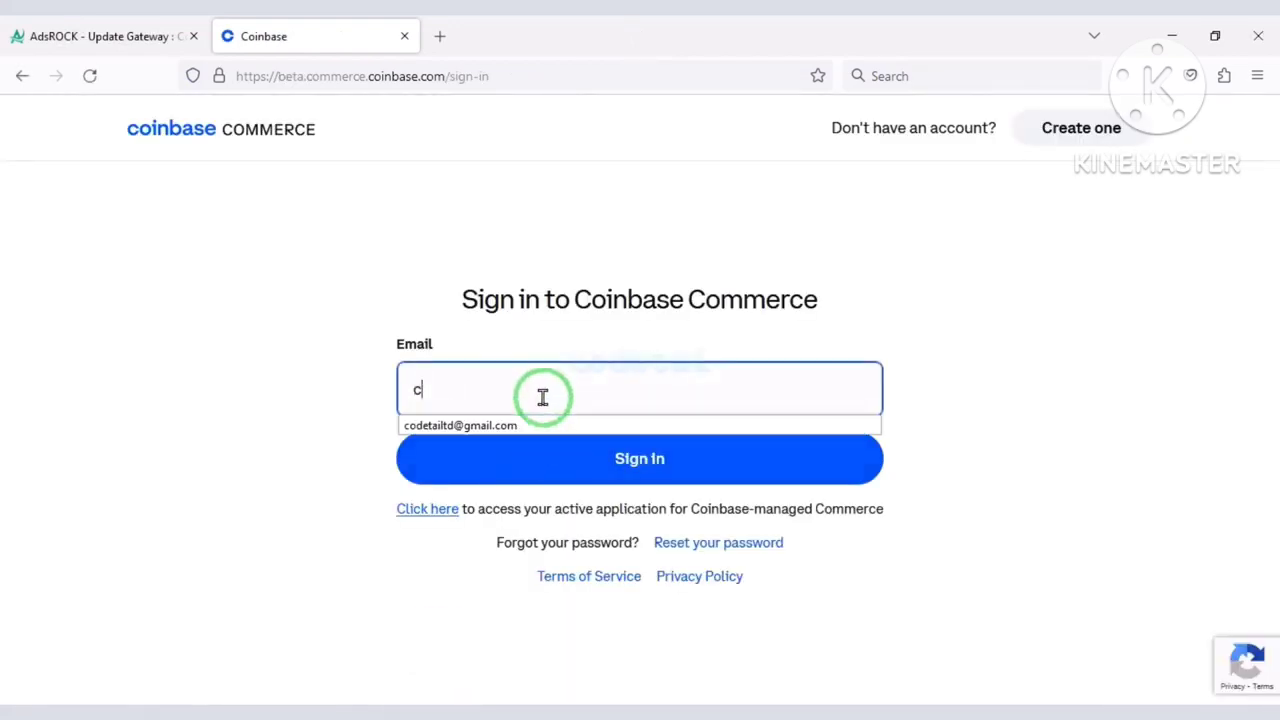
{"action": "type", "text": "c"}
{"action": "left_click", "coordinate": [518, 425]}
{"action": "left_click", "coordinate": [558, 460]}
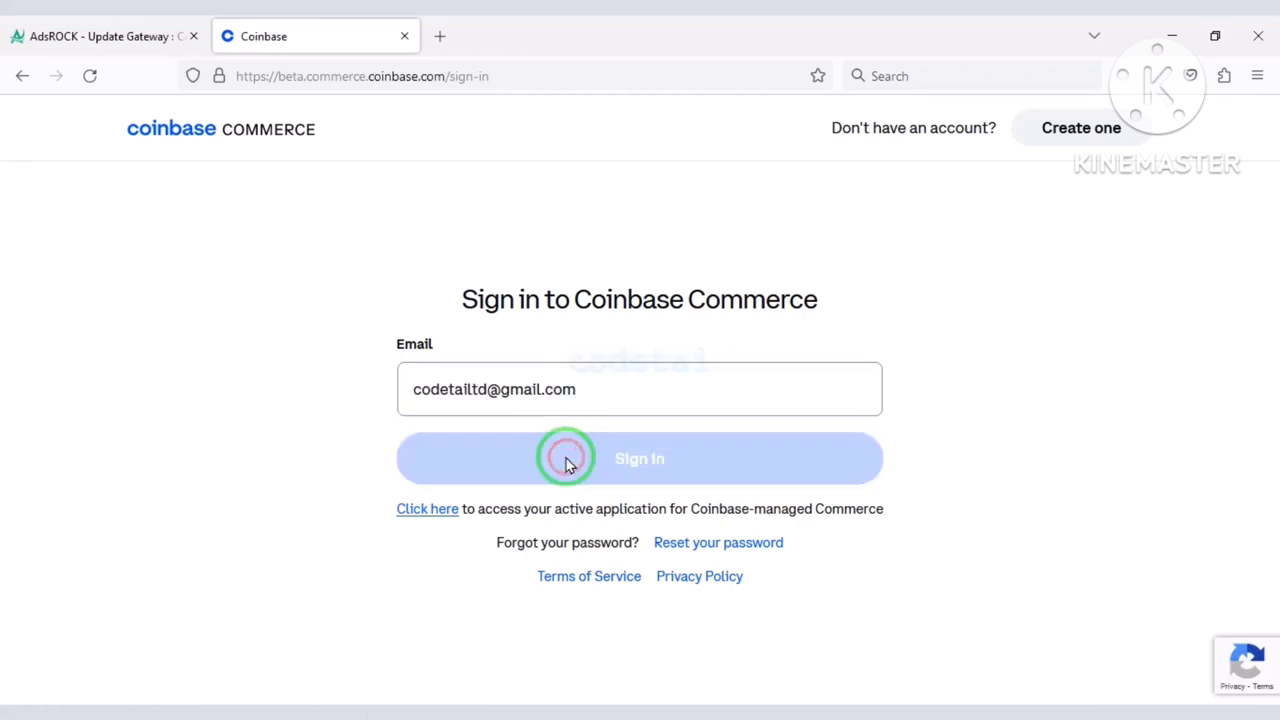
{"action": "left_click", "coordinate": [682, 515]}
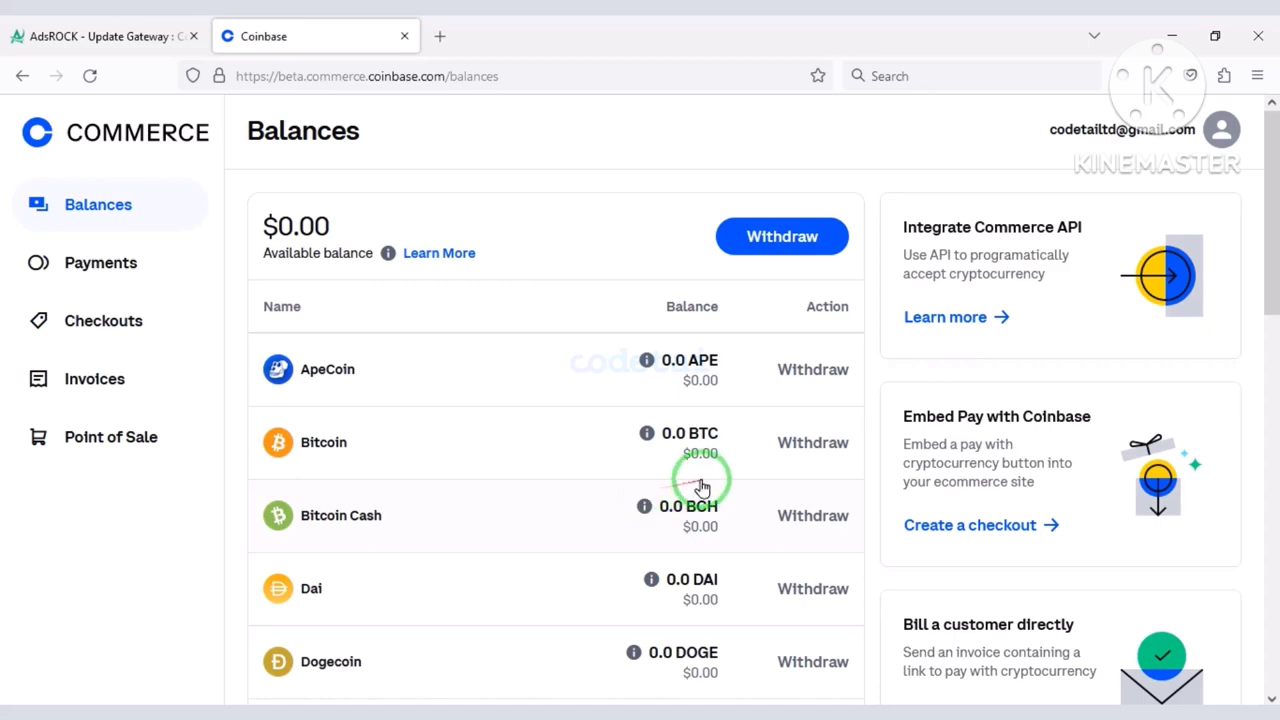
Go to the Notifications section of the Coinbase Commerce account settings.
{"action": "left_click", "coordinate": [1221, 129]}
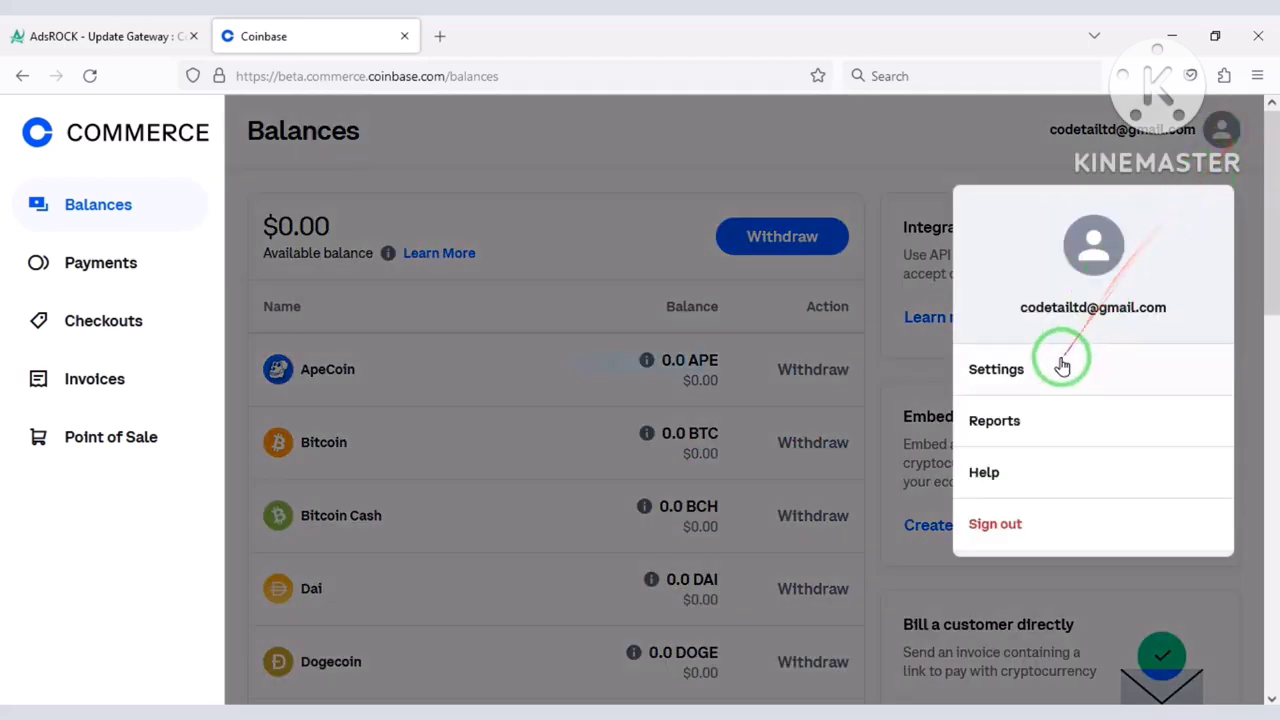
{"action": "left_click", "coordinate": [1052, 372]}
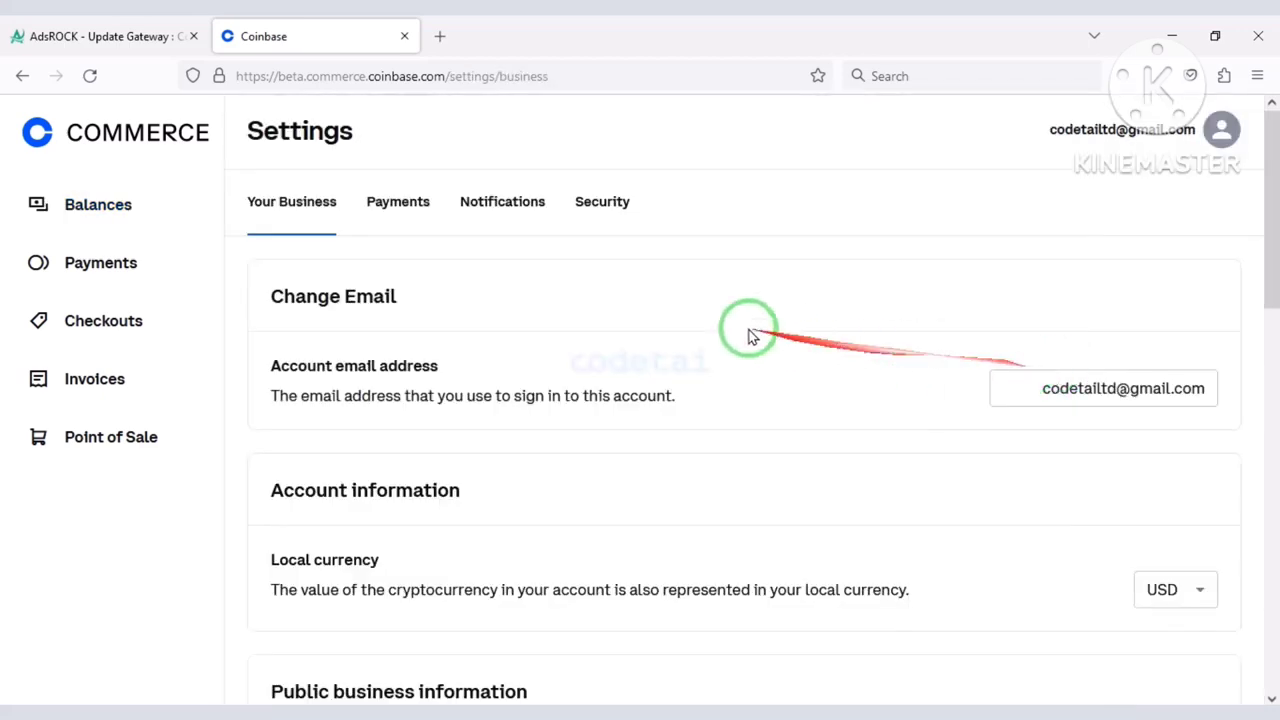
{"action": "left_click", "coordinate": [498, 190]}
{"action": "scroll", "coordinate": [569, 229], "scroll_direction": "down", "scroll_amount": 2}
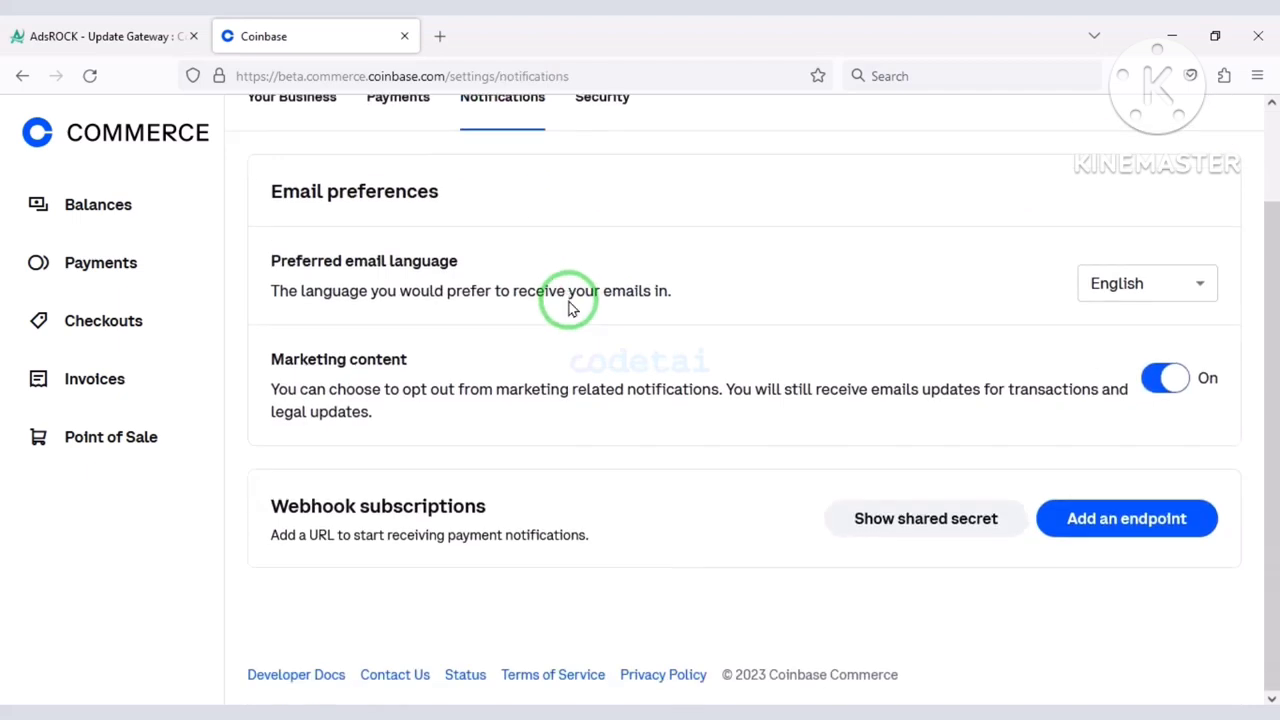
{"action": "left_click", "coordinate": [133, 24]}
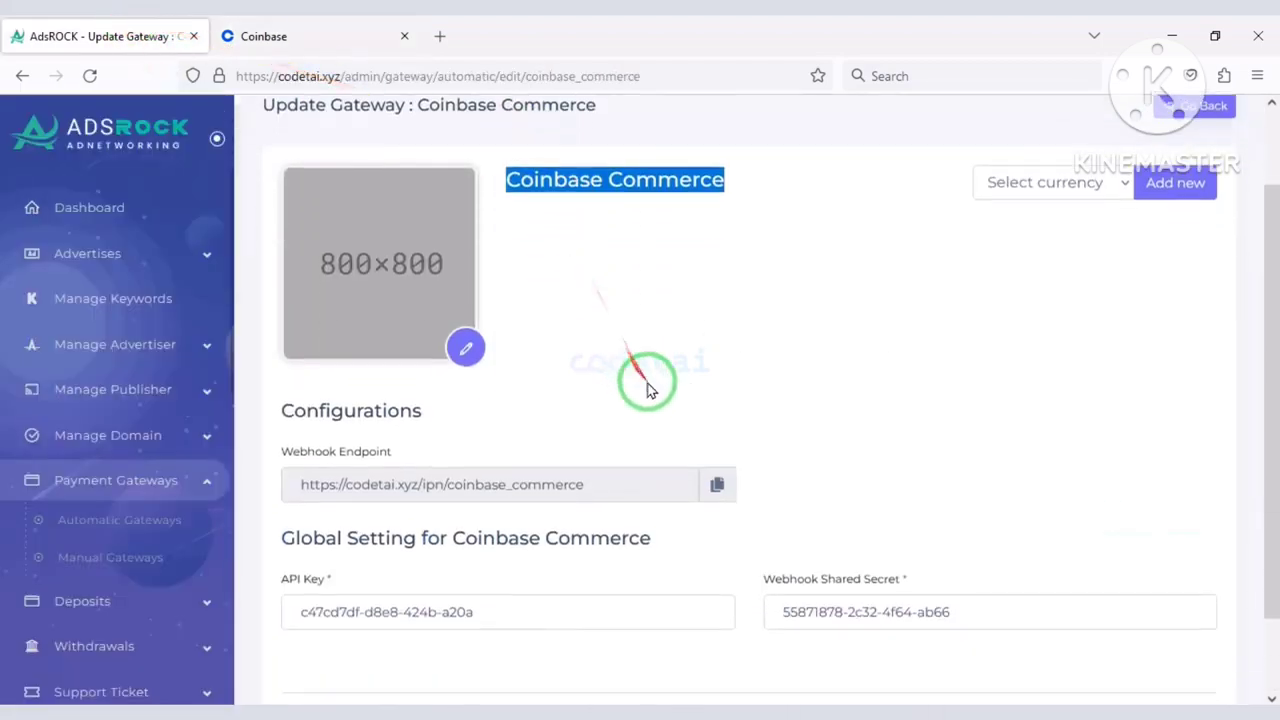
{"action": "left_click", "coordinate": [712, 484]}
{"action": "left_click", "coordinate": [288, 26]}
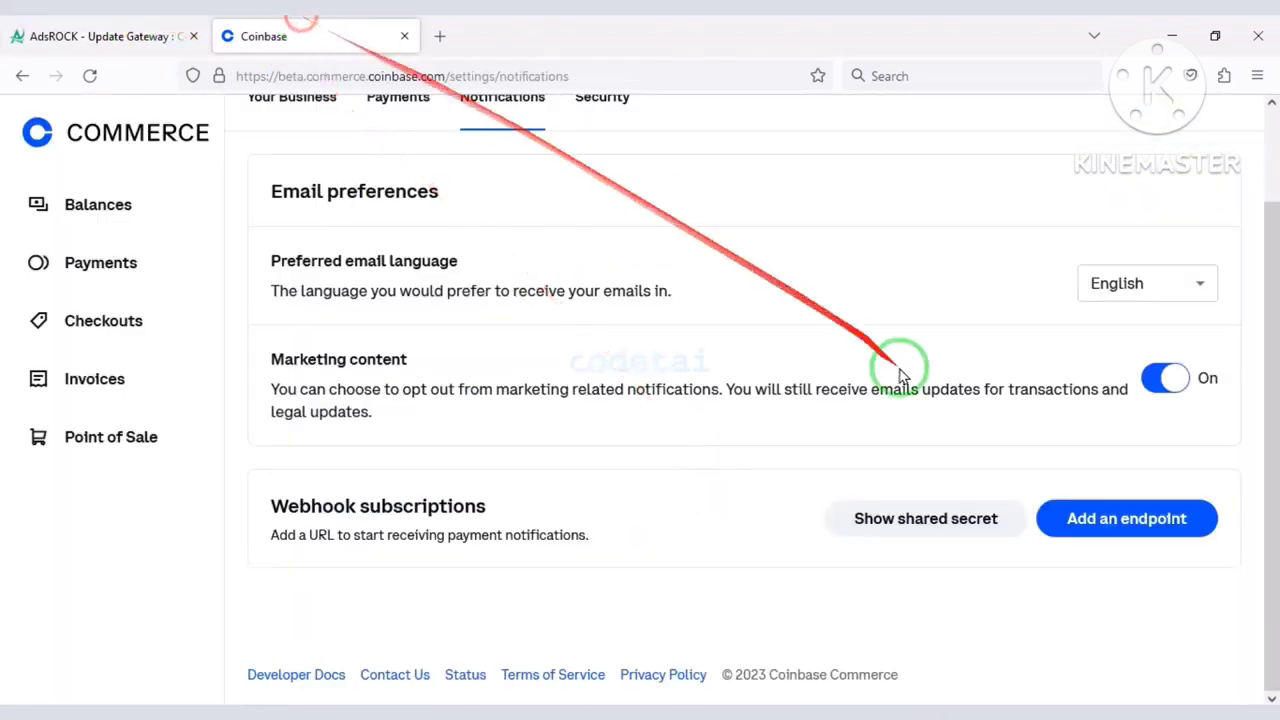
{"action": "left_click", "coordinate": [1071, 522]}
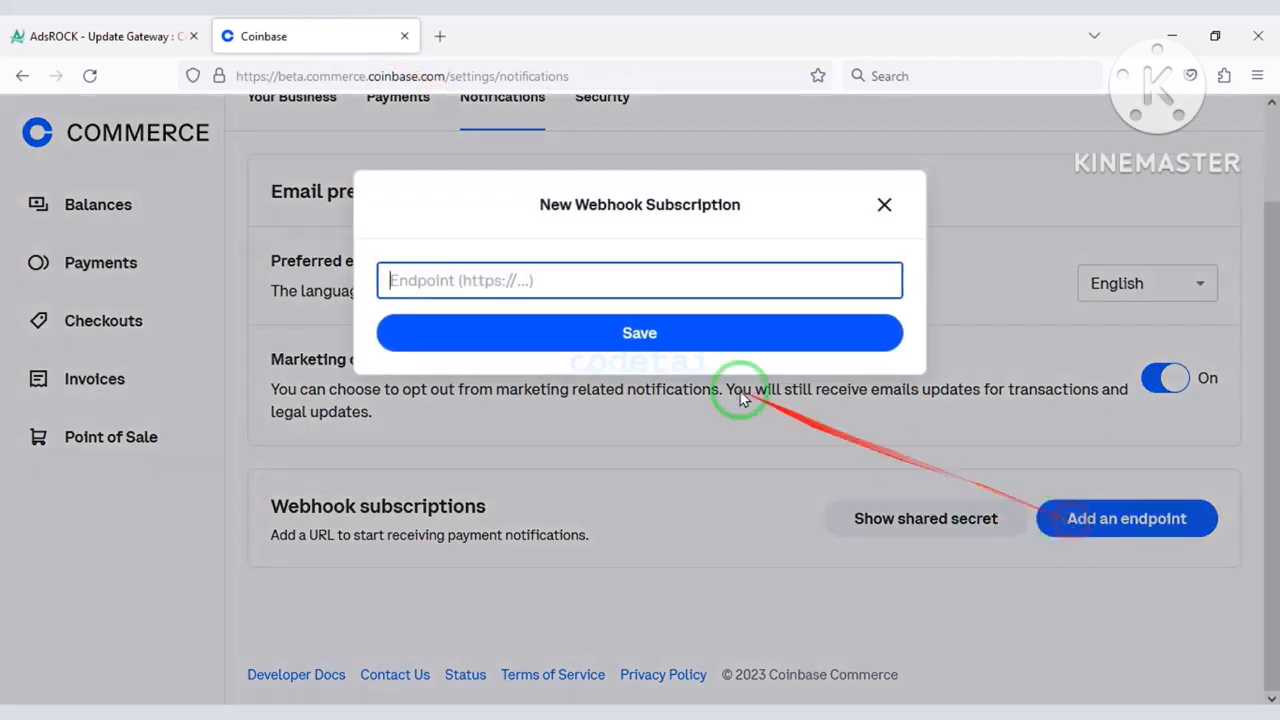
{"action": "left_click", "coordinate": [612, 281]}
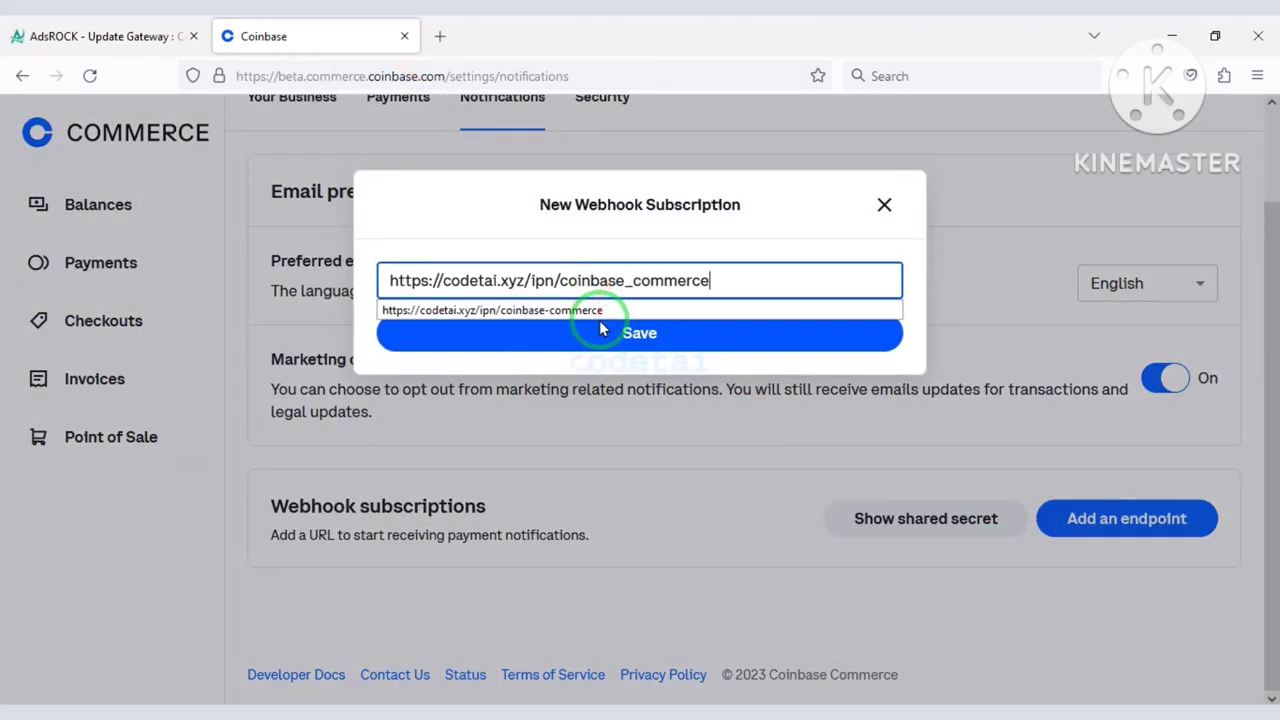
{"action": "left_click", "coordinate": [603, 332]}
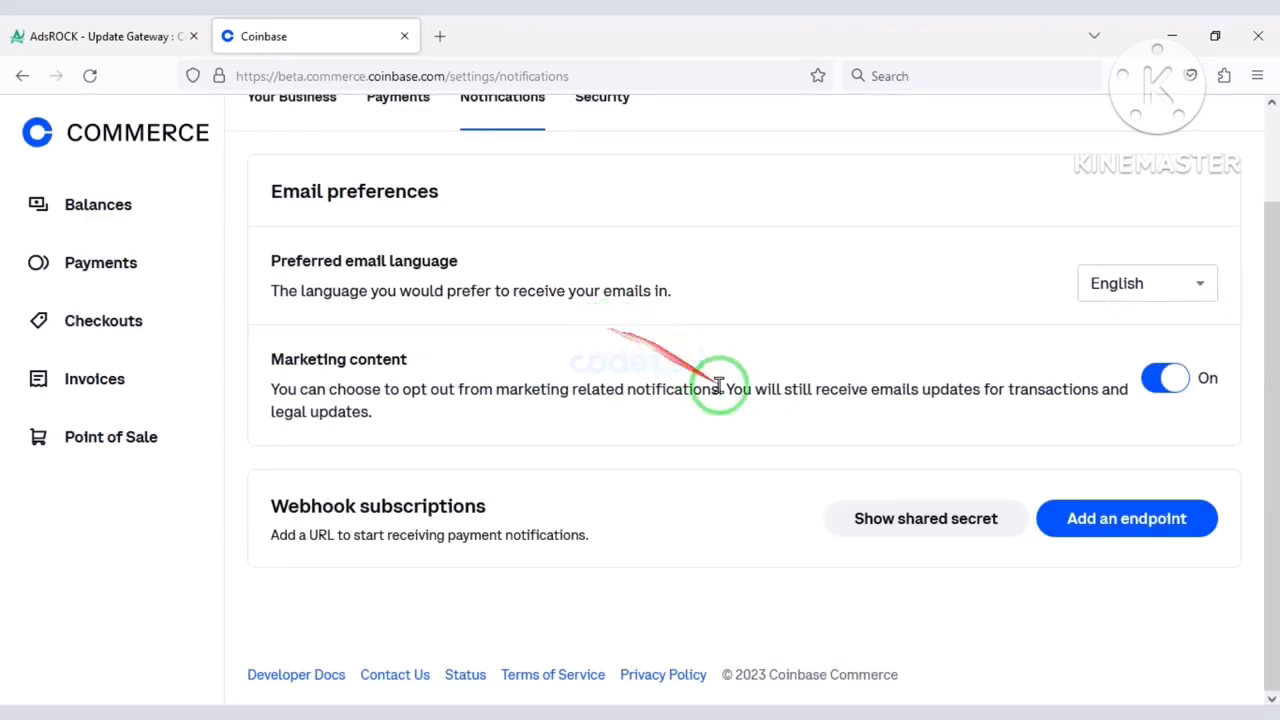
Reveal and copy the new webhook's shared secret.
{"action": "scroll", "coordinate": [750, 420], "scroll_direction": "down", "scroll_amount": 1}
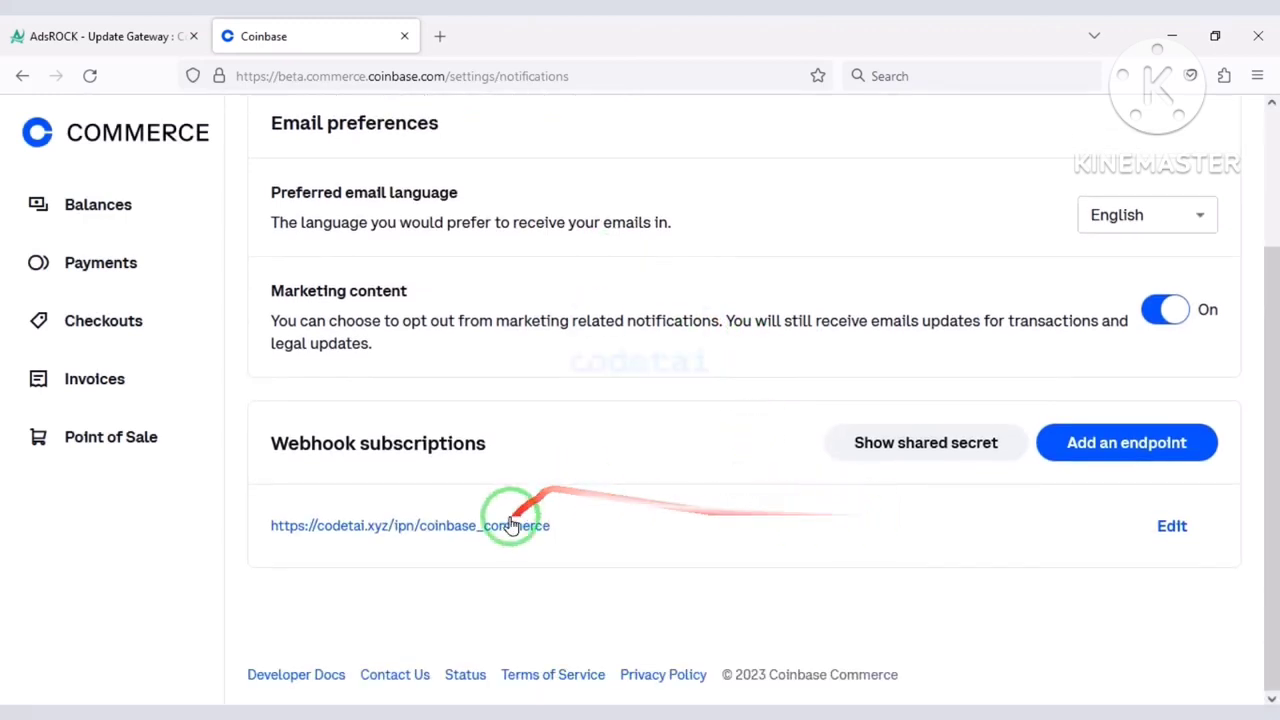
{"action": "left_click", "coordinate": [945, 452]}
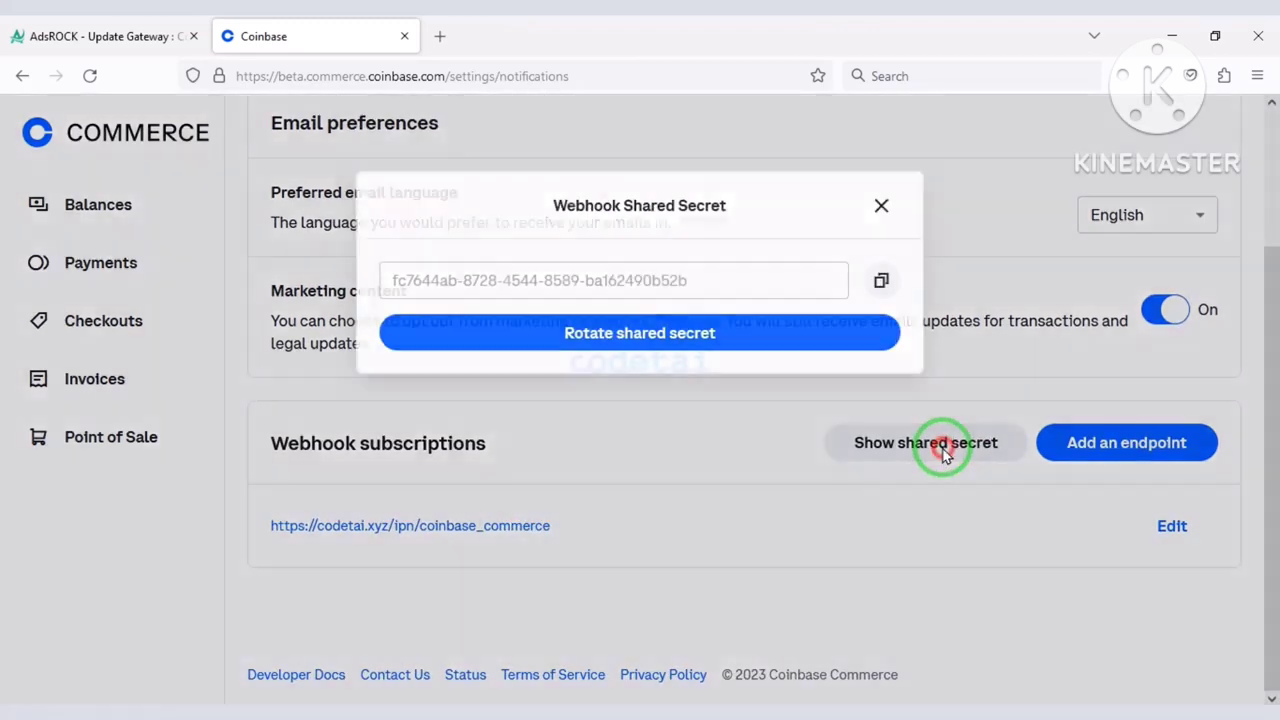
{"action": "left_click", "coordinate": [887, 280]}
Replace AdsRock's Webhook Shared Secret with the copied Coinbase secret.
{"action": "left_click", "coordinate": [110, 36]}
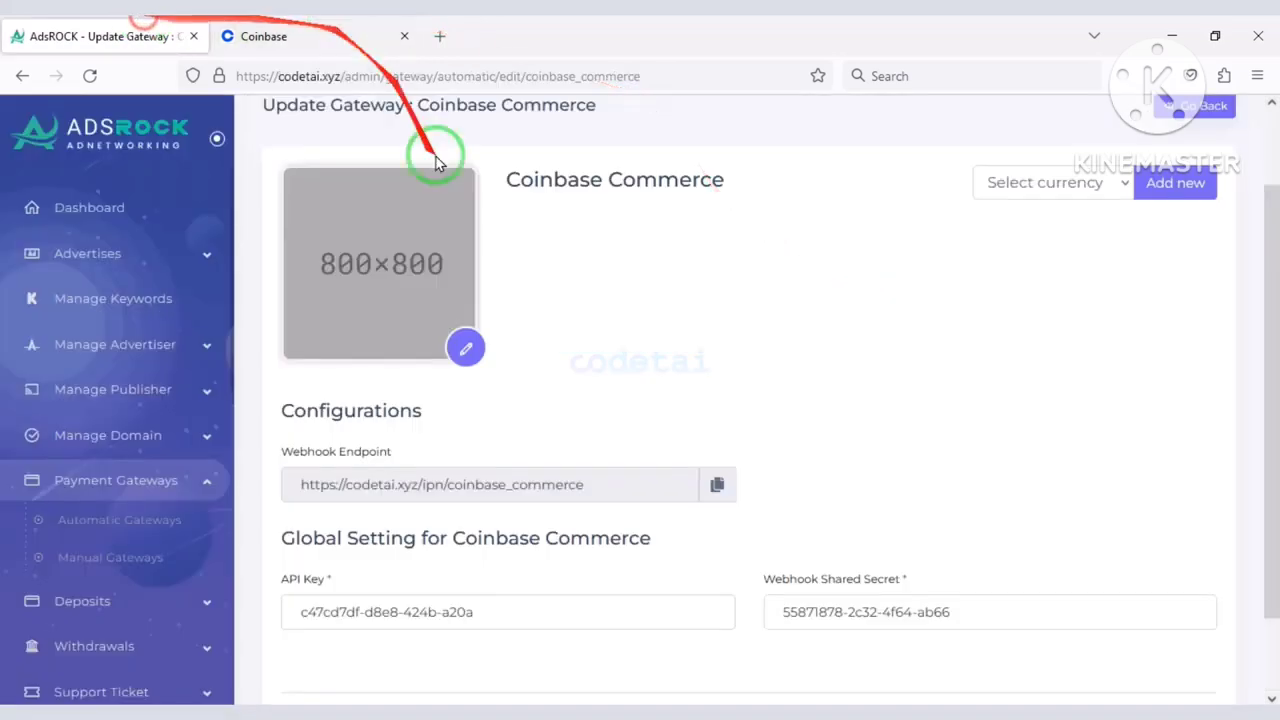
{"action": "scroll", "coordinate": [530, 460], "scroll_direction": "down", "scroll_amount": 2}
{"action": "left_click_drag", "start_coordinate": [1034, 517], "coordinate": [691, 477]}
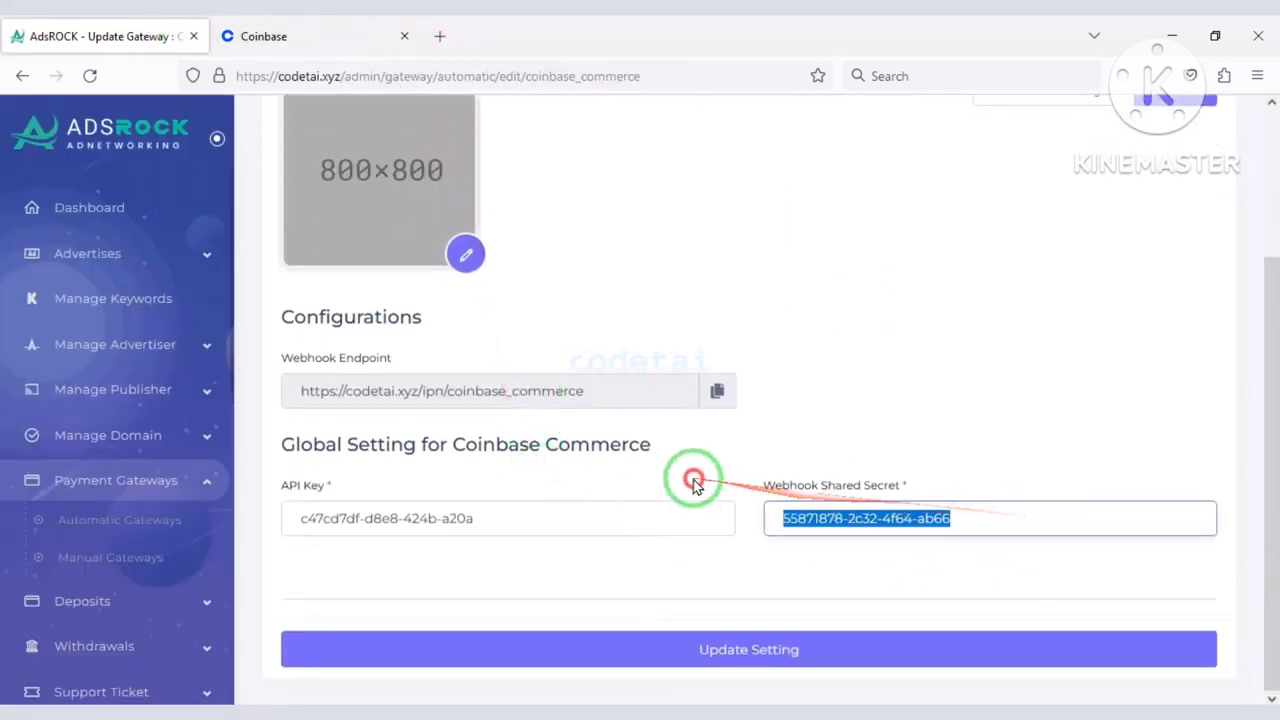
{"action": "key", "text": "ctrl+v"}
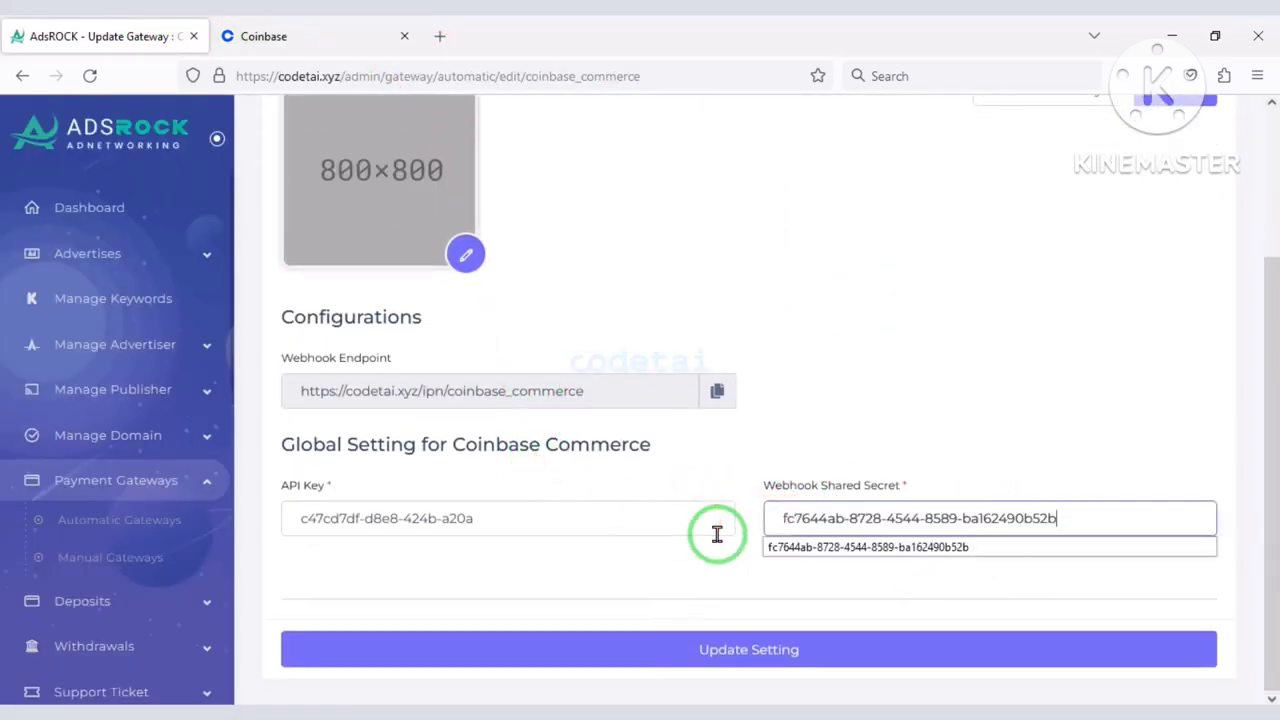
Generate a new Coinbase API key, put it in the API Key field, and update settings.
{"action": "left_click", "coordinate": [240, 36]}
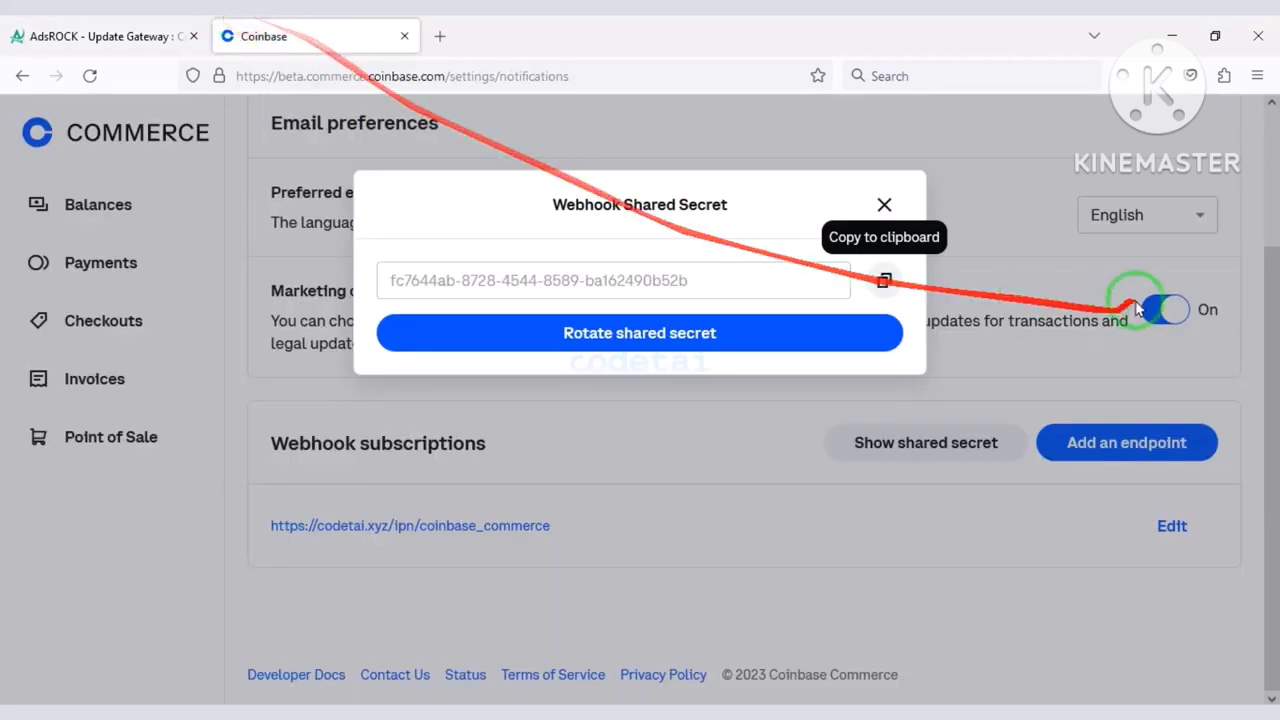
{"action": "left_click", "coordinate": [882, 203]}
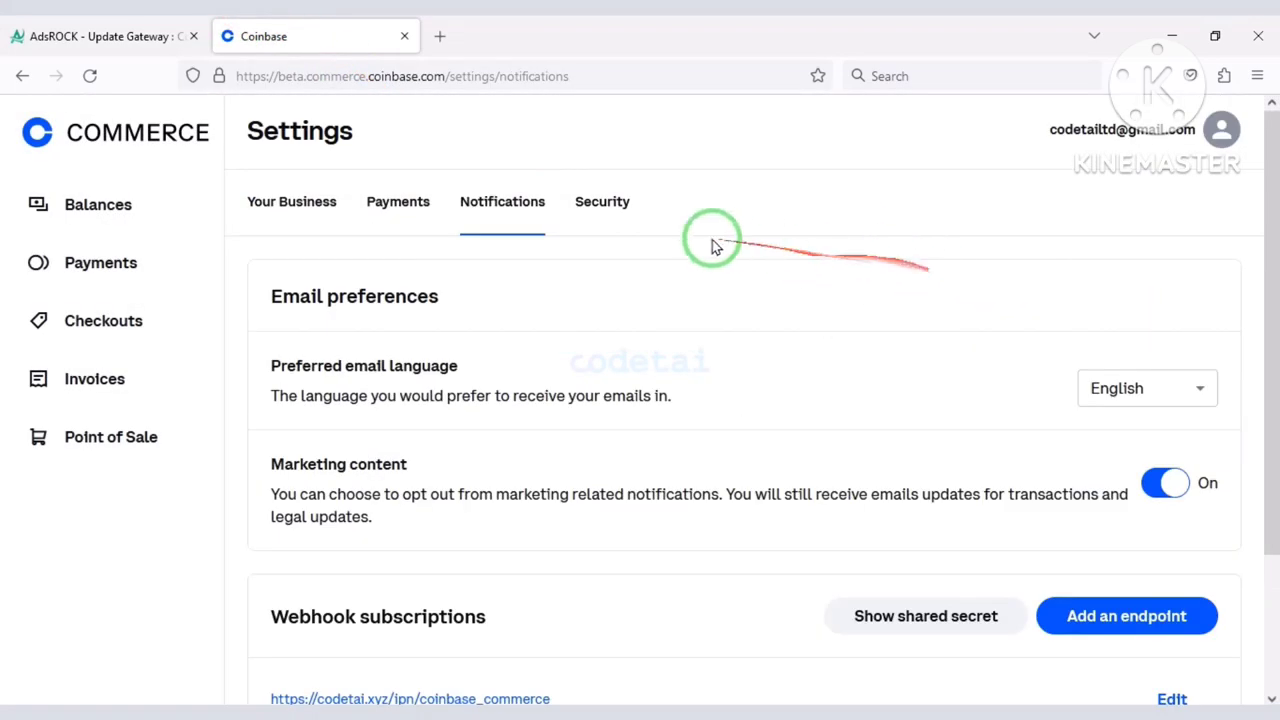
{"action": "left_click", "coordinate": [624, 215]}
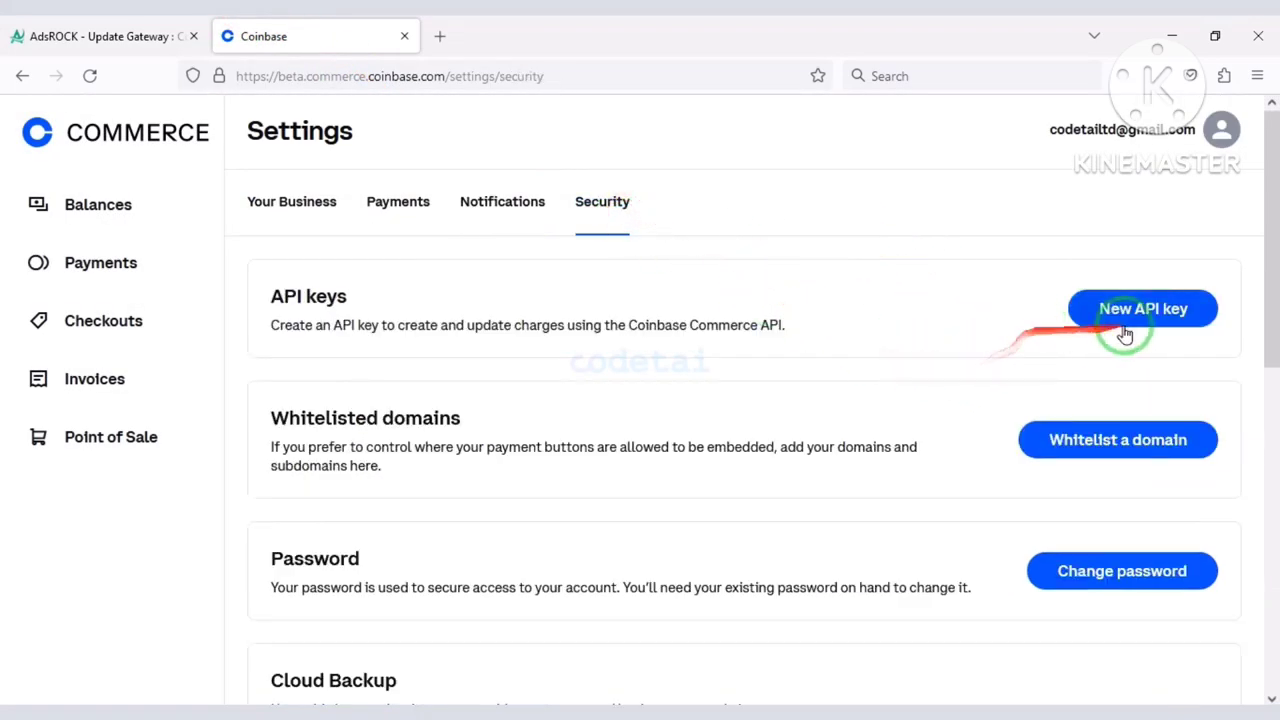
{"action": "left_click", "coordinate": [1130, 330]}
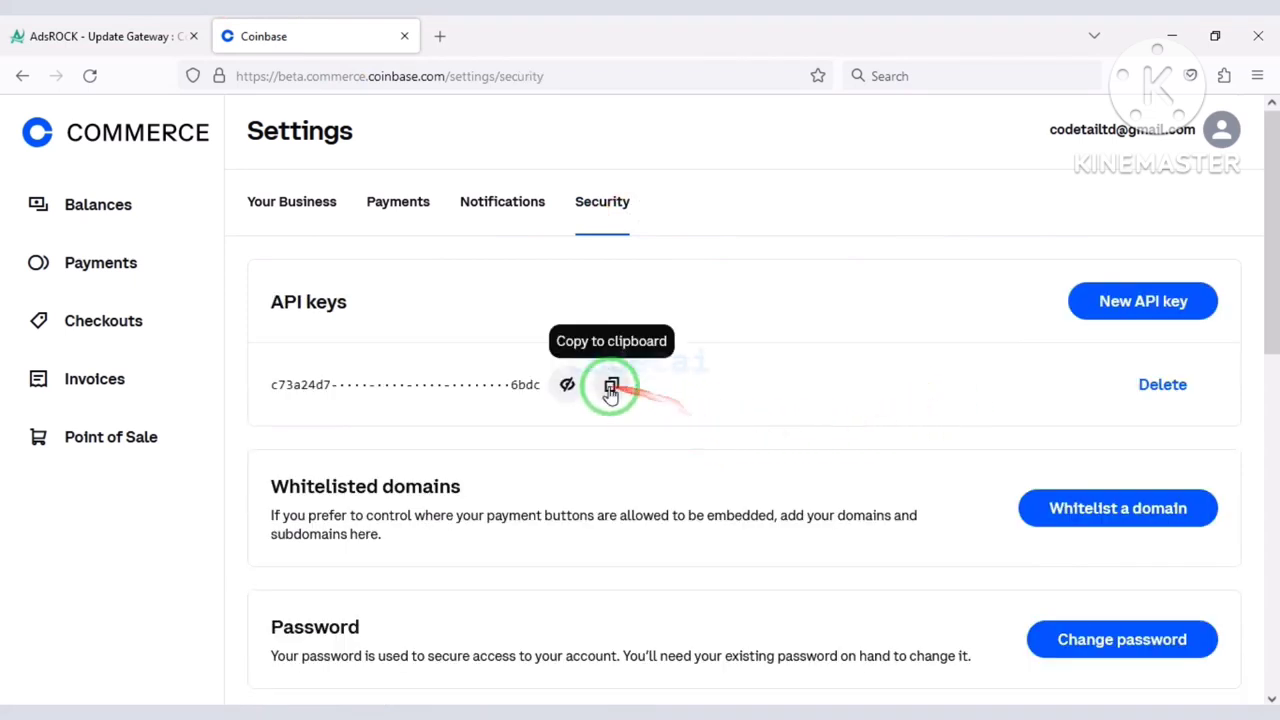
{"action": "left_click", "coordinate": [15, 33]}
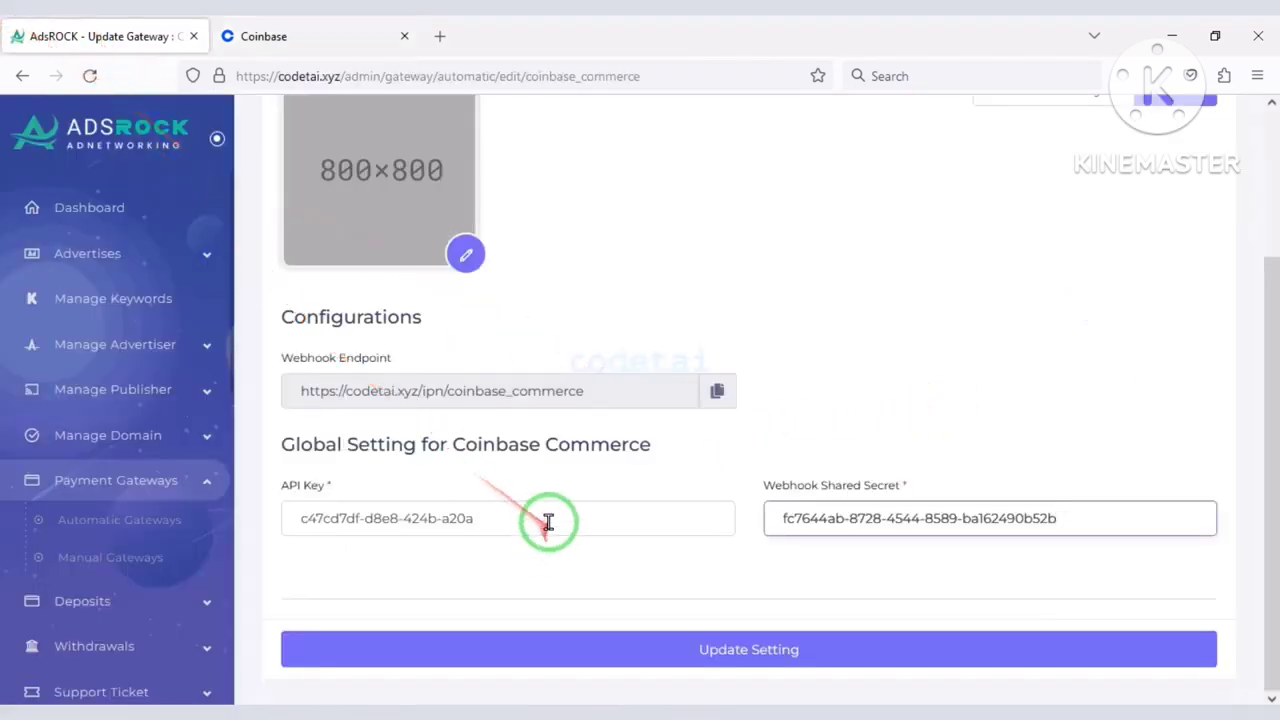
{"action": "left_click_drag", "start_coordinate": [537, 514], "coordinate": [190, 483]}
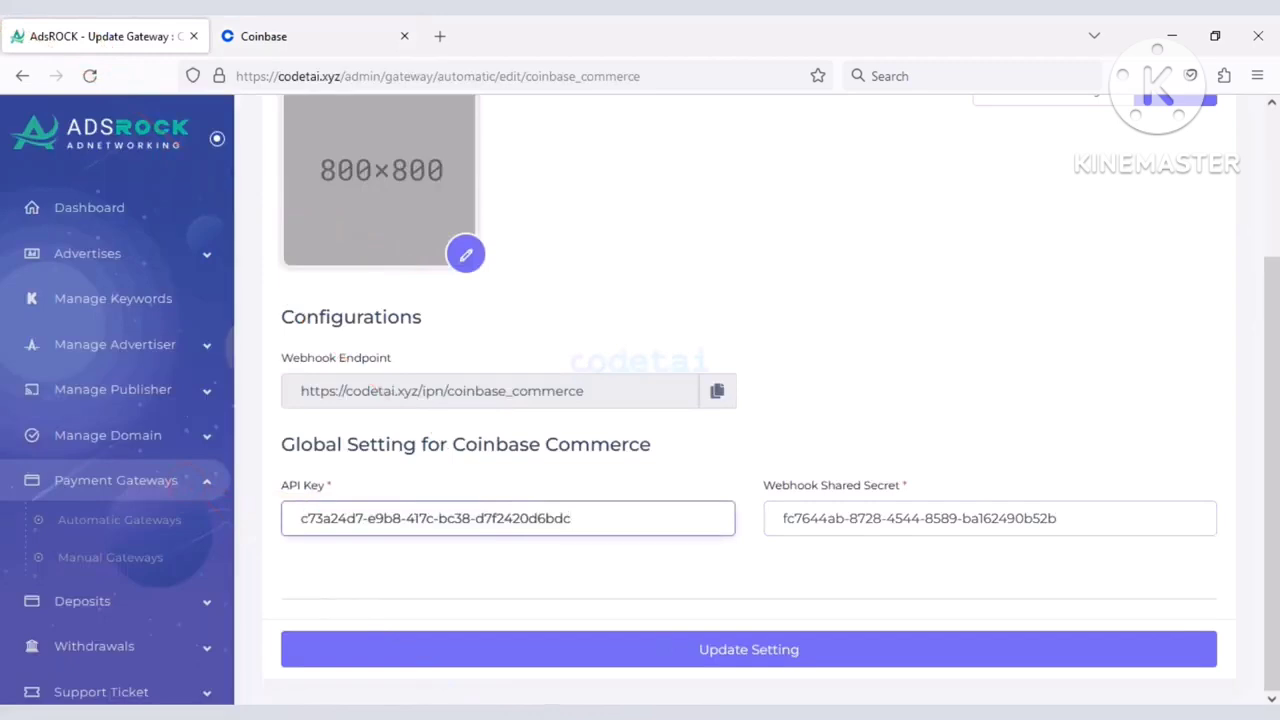
{"action": "left_click", "coordinate": [733, 671]}
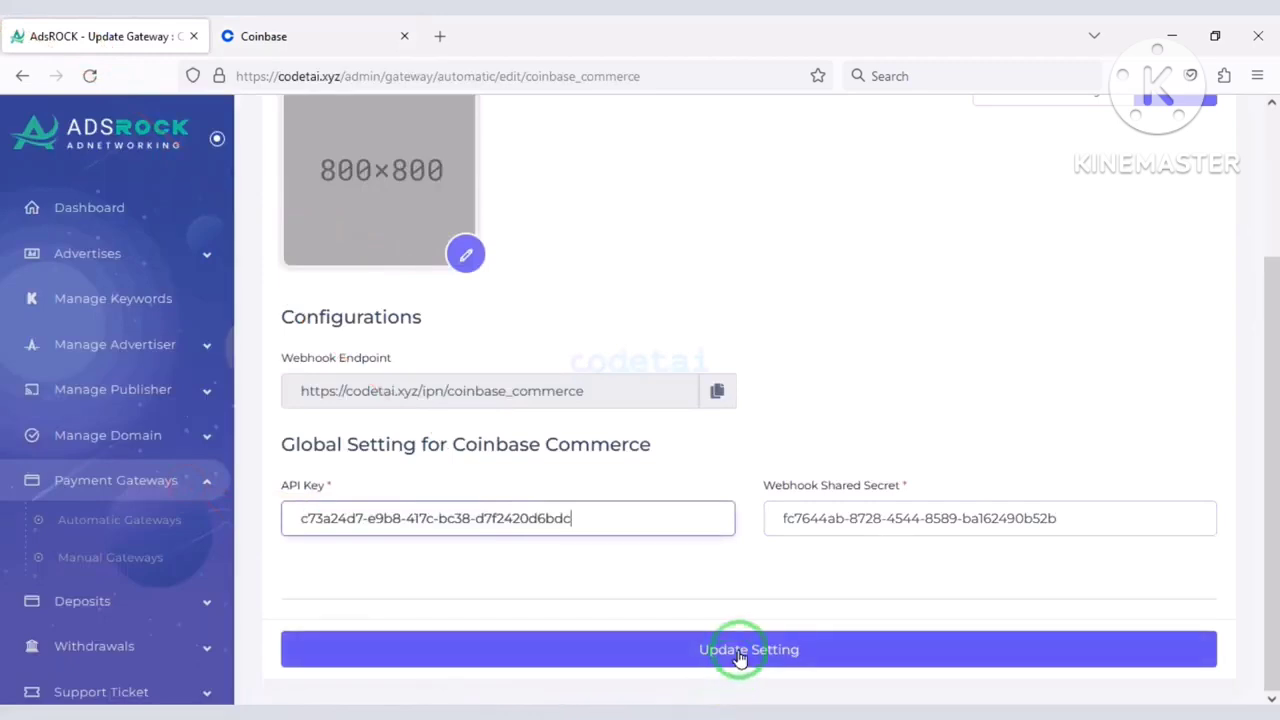
{"action": "left_click", "coordinate": [739, 657]}
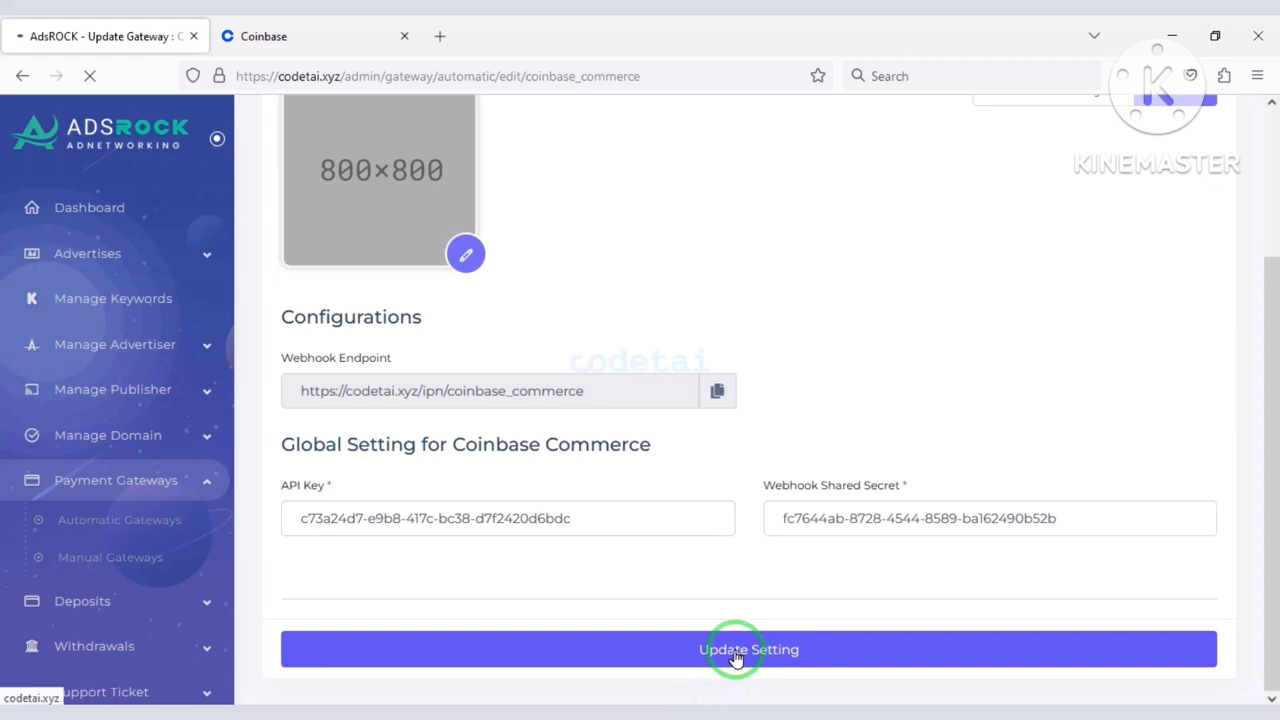
{"action": "scroll", "coordinate": [749, 557], "scroll_direction": "down", "scroll_amount": 2}
Add a USD currency section to the Coinbase Commerce gateway.
{"action": "left_click", "coordinate": [1050, 186]}
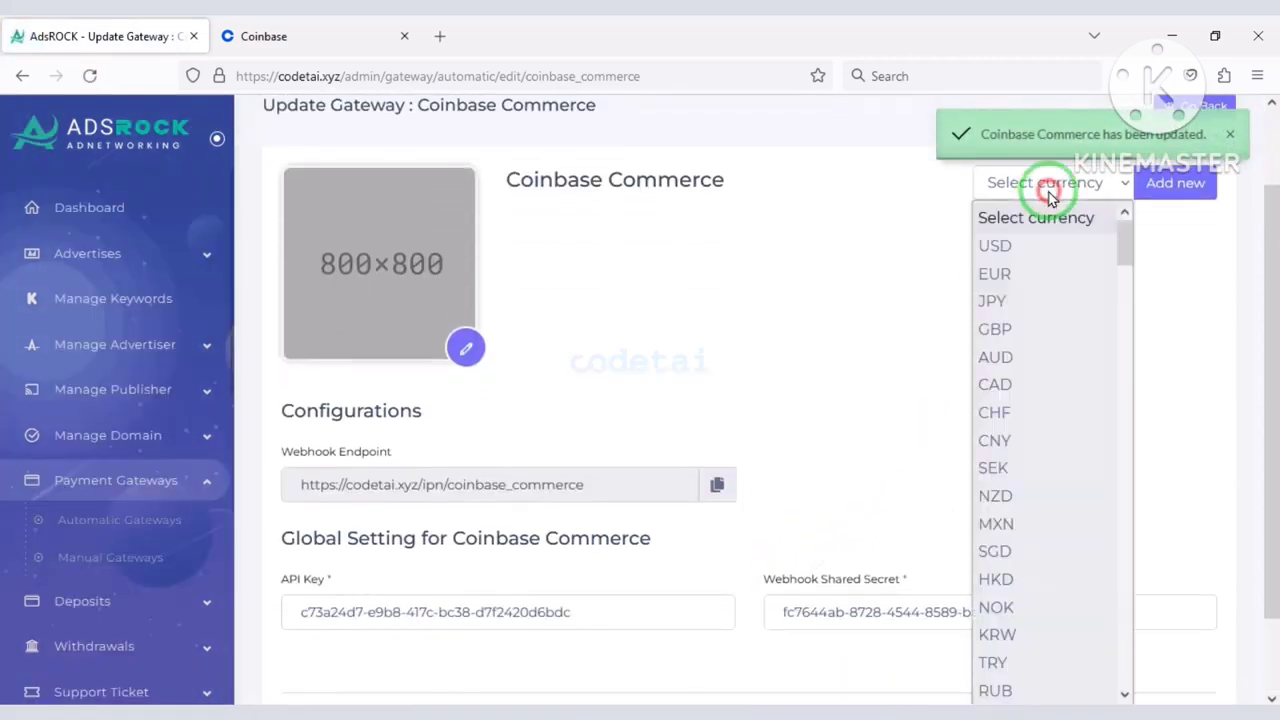
{"action": "left_click", "coordinate": [1030, 245]}
{"action": "left_click", "coordinate": [1180, 191]}
{"action": "scroll", "coordinate": [1047, 322], "scroll_direction": "down", "scroll_amount": 3}
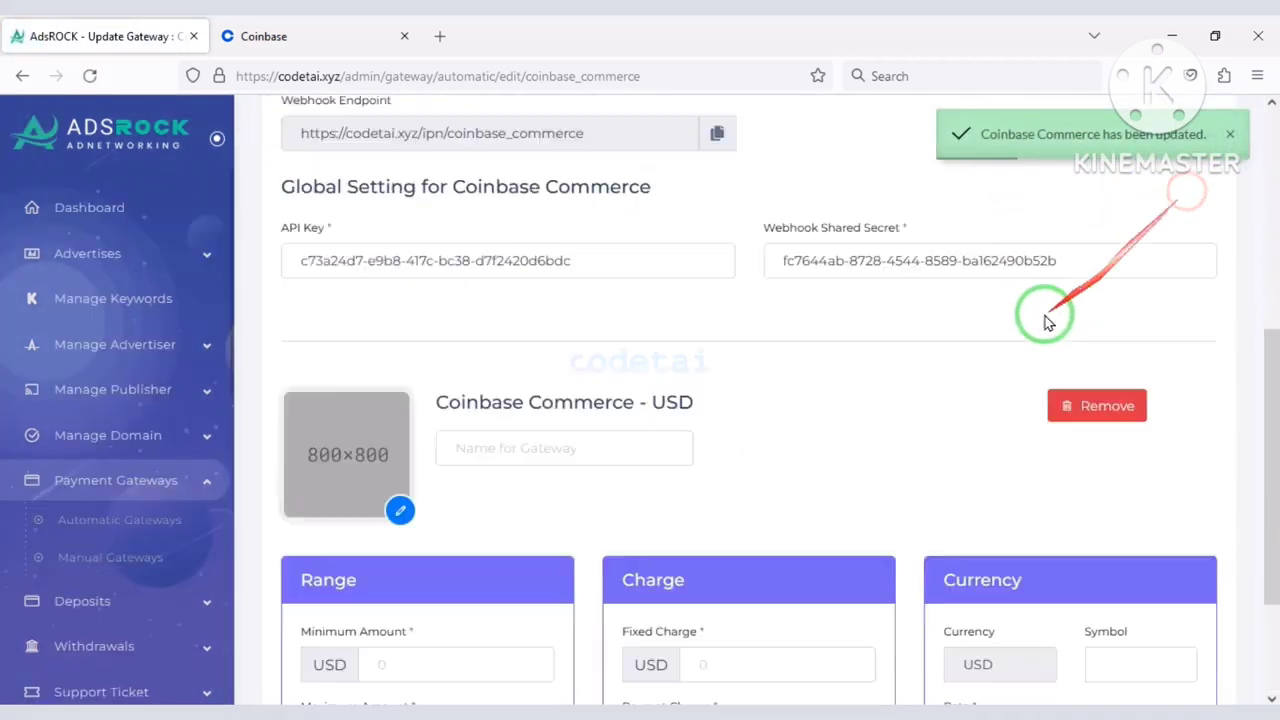
{"action": "scroll", "coordinate": [1047, 322], "scroll_direction": "down", "scroll_amount": 2}
Set USD limits to 10–5000, fixed and percent charges 0, symbol $, rate 1.
{"action": "left_click", "coordinate": [451, 474]}
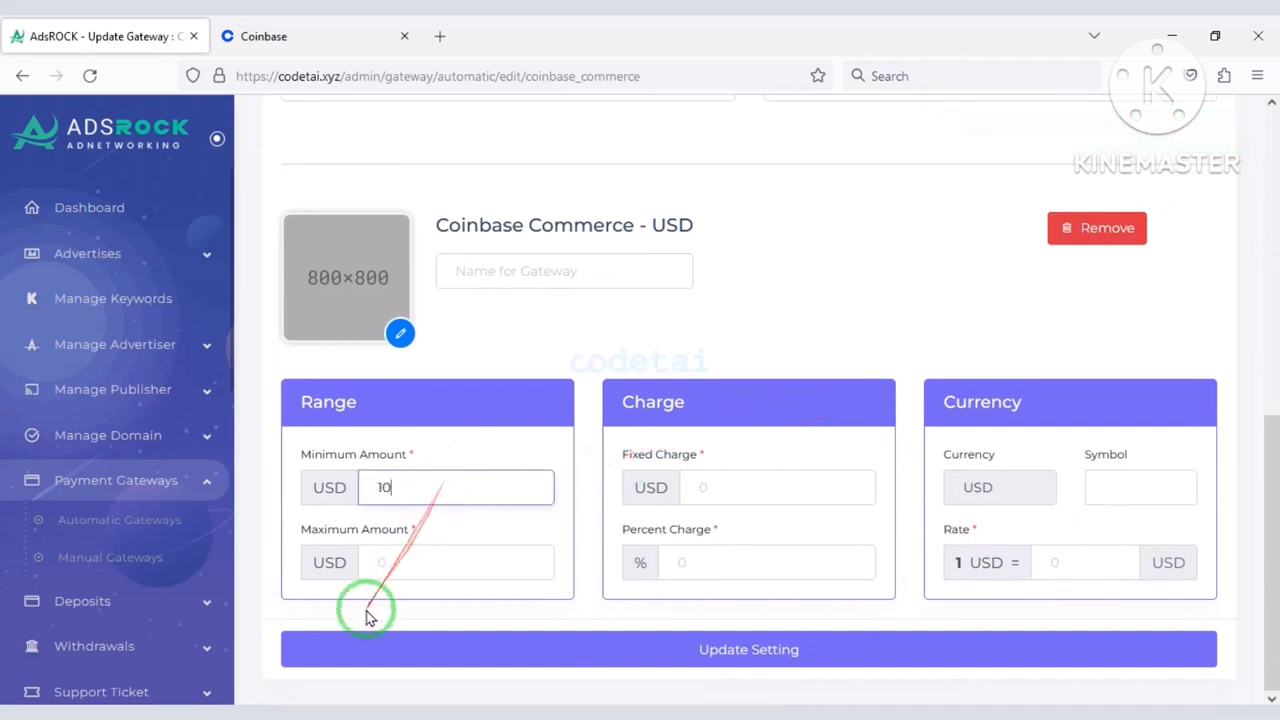
{"action": "left_click", "coordinate": [395, 576]}
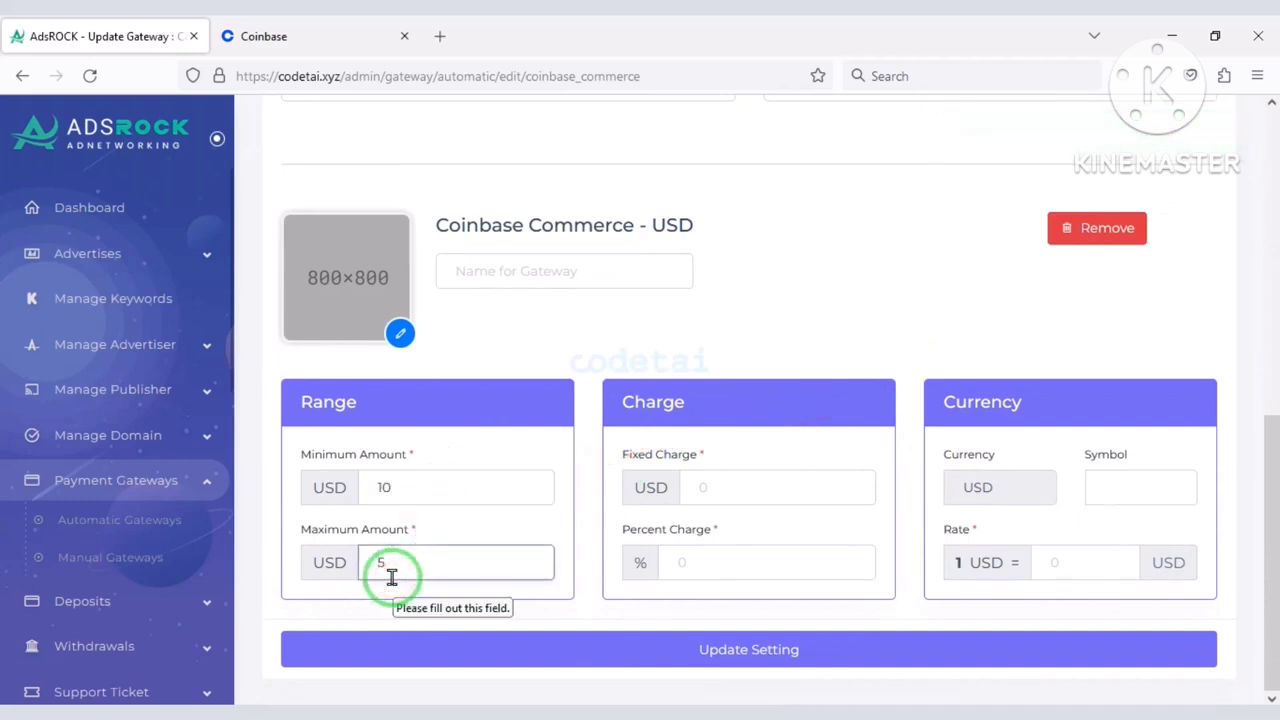
{"action": "type", "text": "5000"}
{"action": "left_click", "coordinate": [729, 482]}
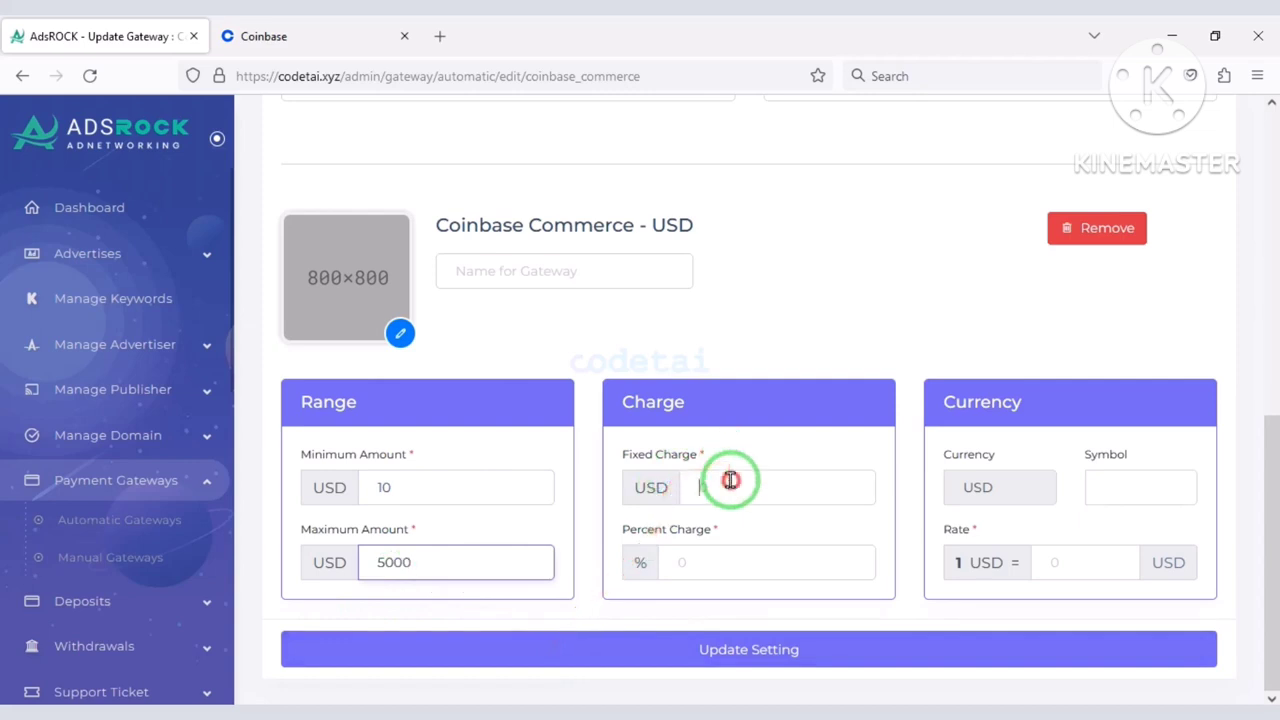
{"action": "type", "text": "0"}
{"action": "left_click", "coordinate": [738, 563]}
{"action": "type", "text": "0"}
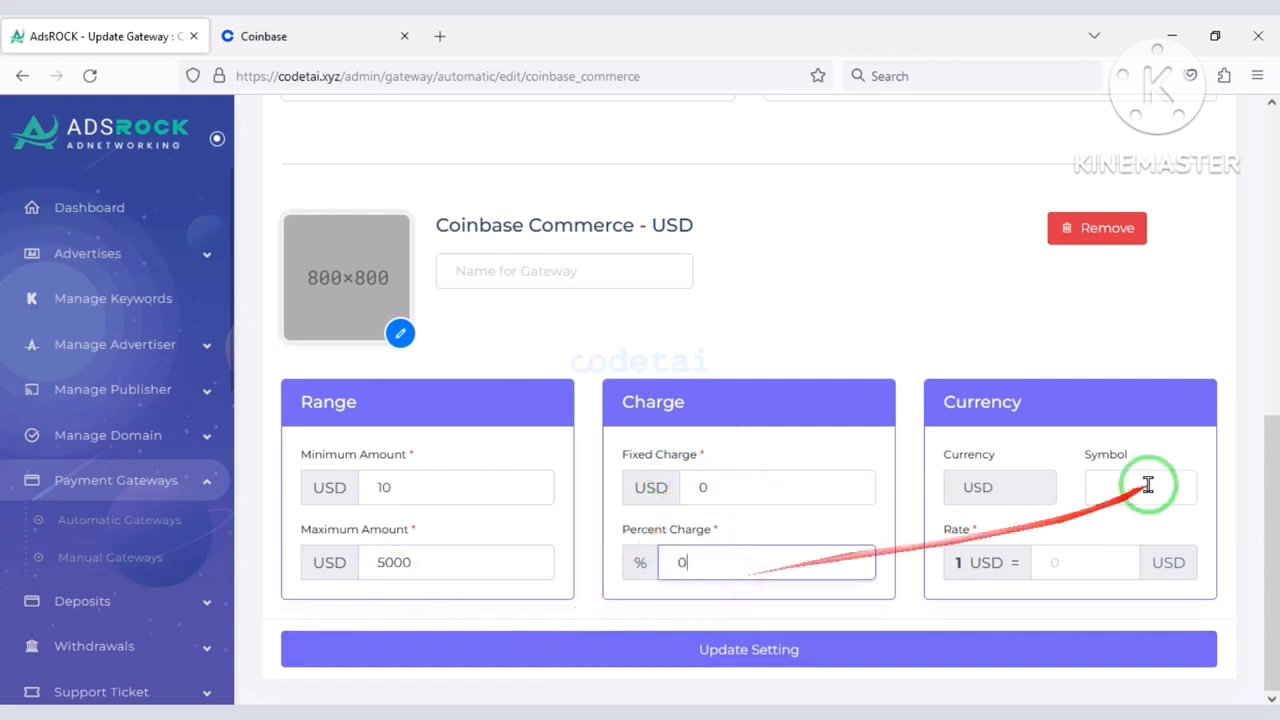
{"action": "left_click", "coordinate": [1158, 476]}
{"action": "type", "text": "1"}
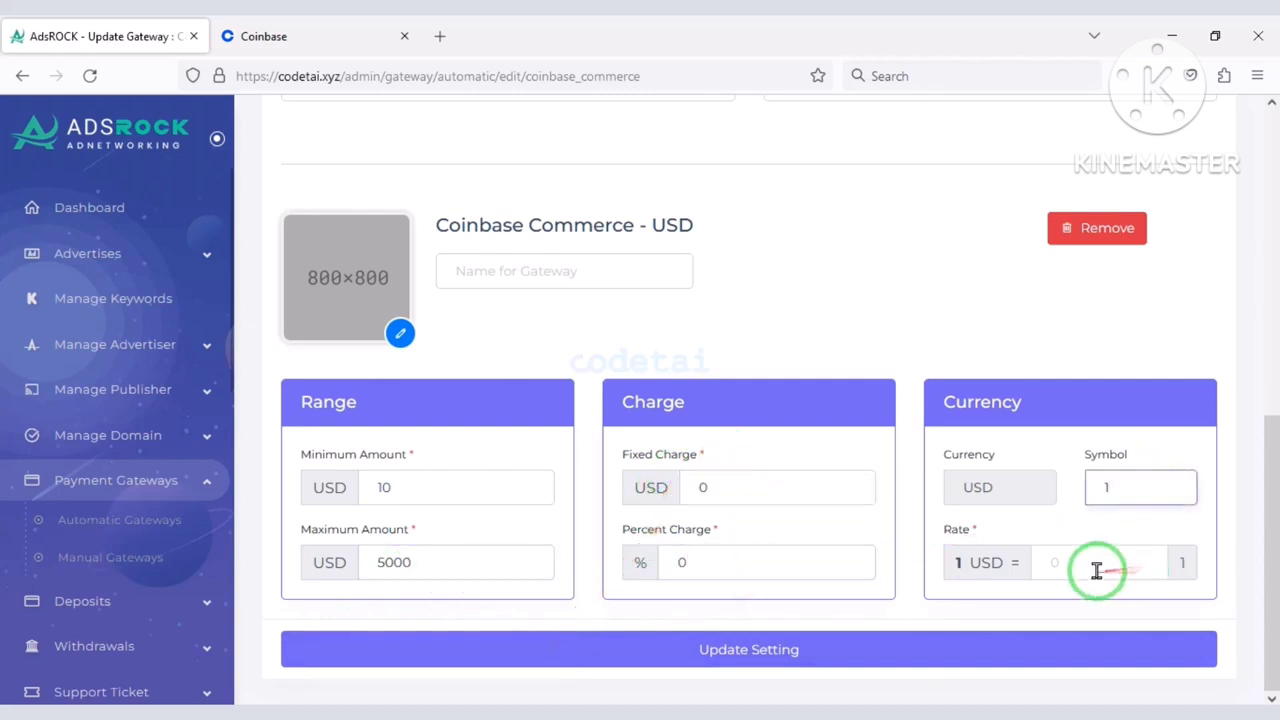
{"action": "left_click", "coordinate": [1094, 565]}
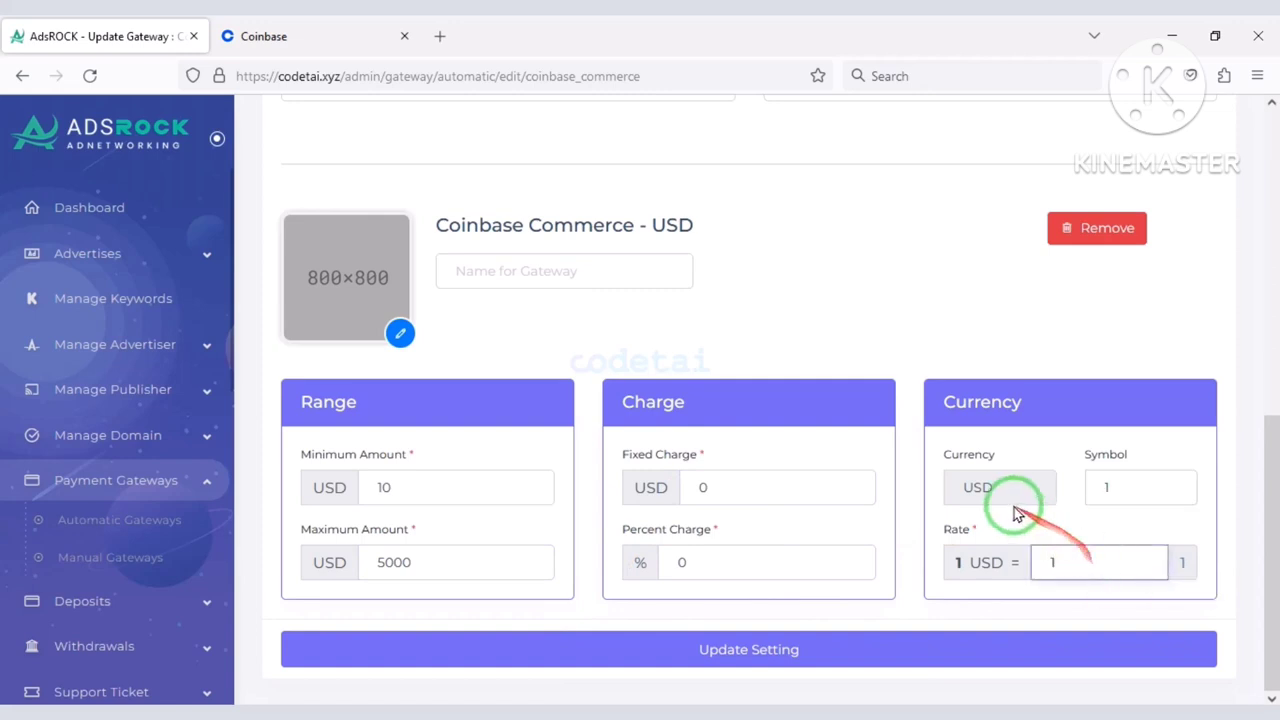
{"action": "left_click", "coordinate": [1103, 480]}
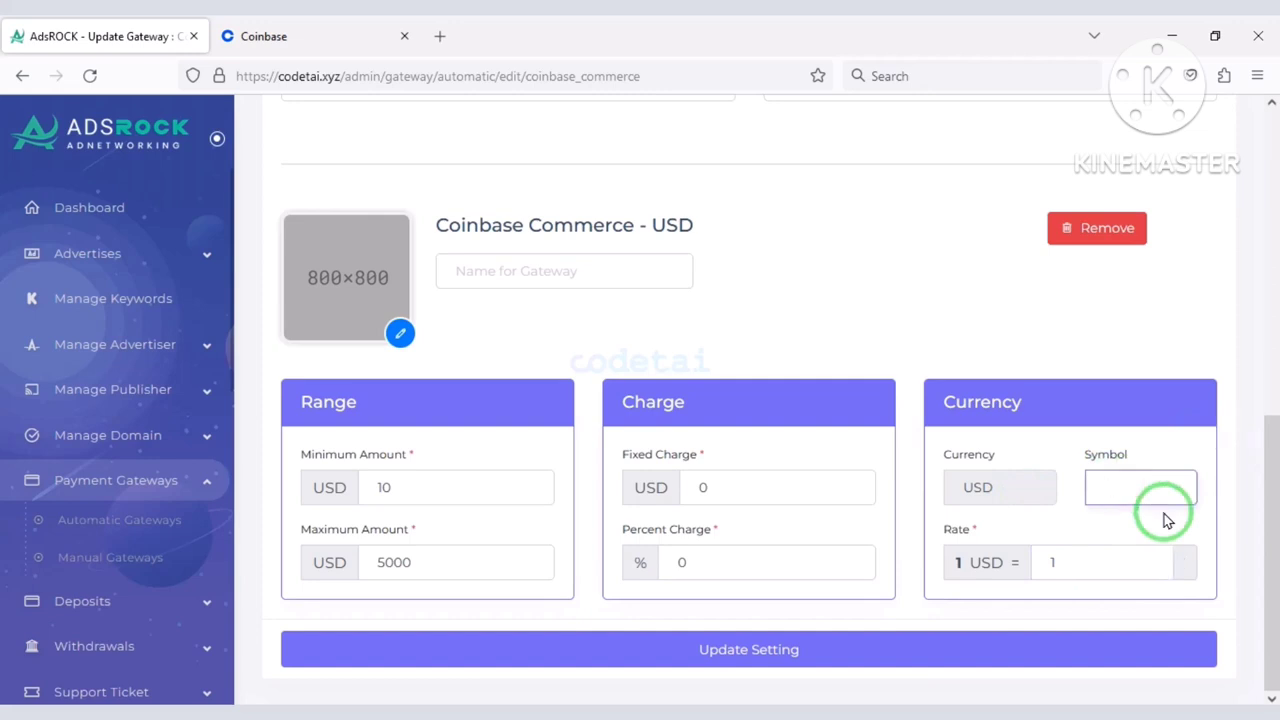
Name the gateway currency CoinBase and save the Coinbase Commerce settings.
{"action": "key", "text": "Return"}
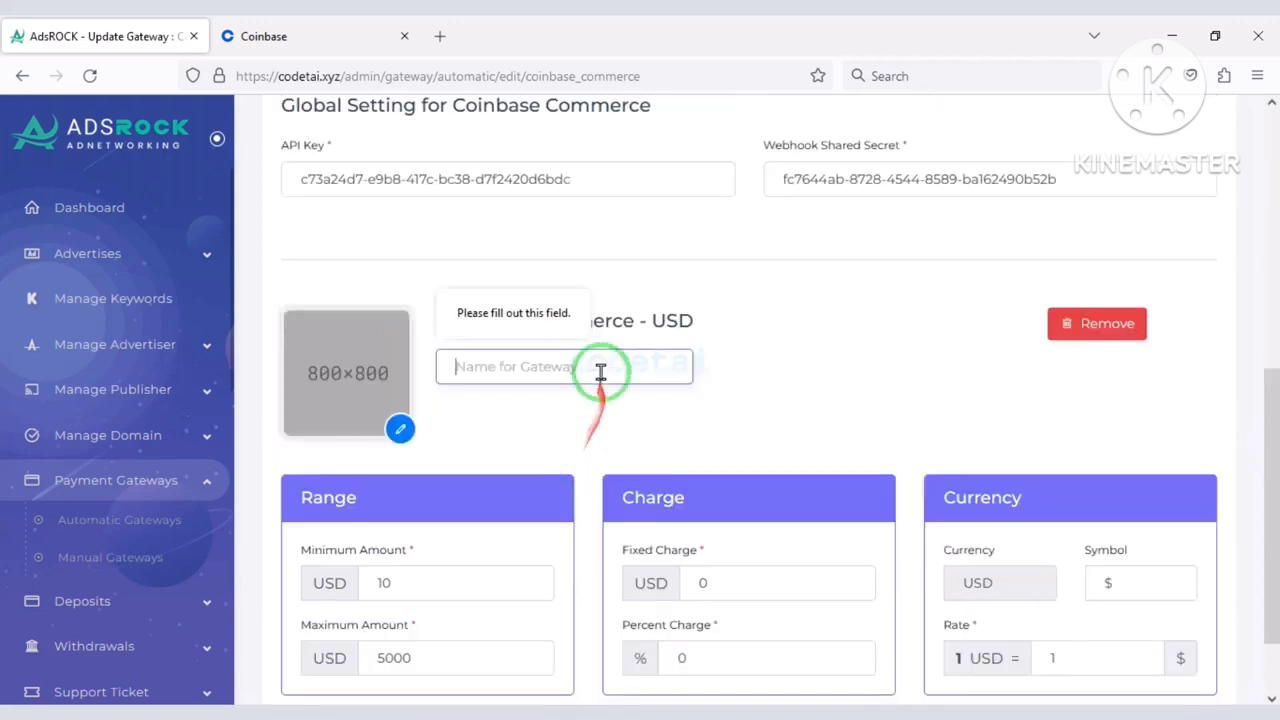
{"action": "left_click", "coordinate": [592, 366]}
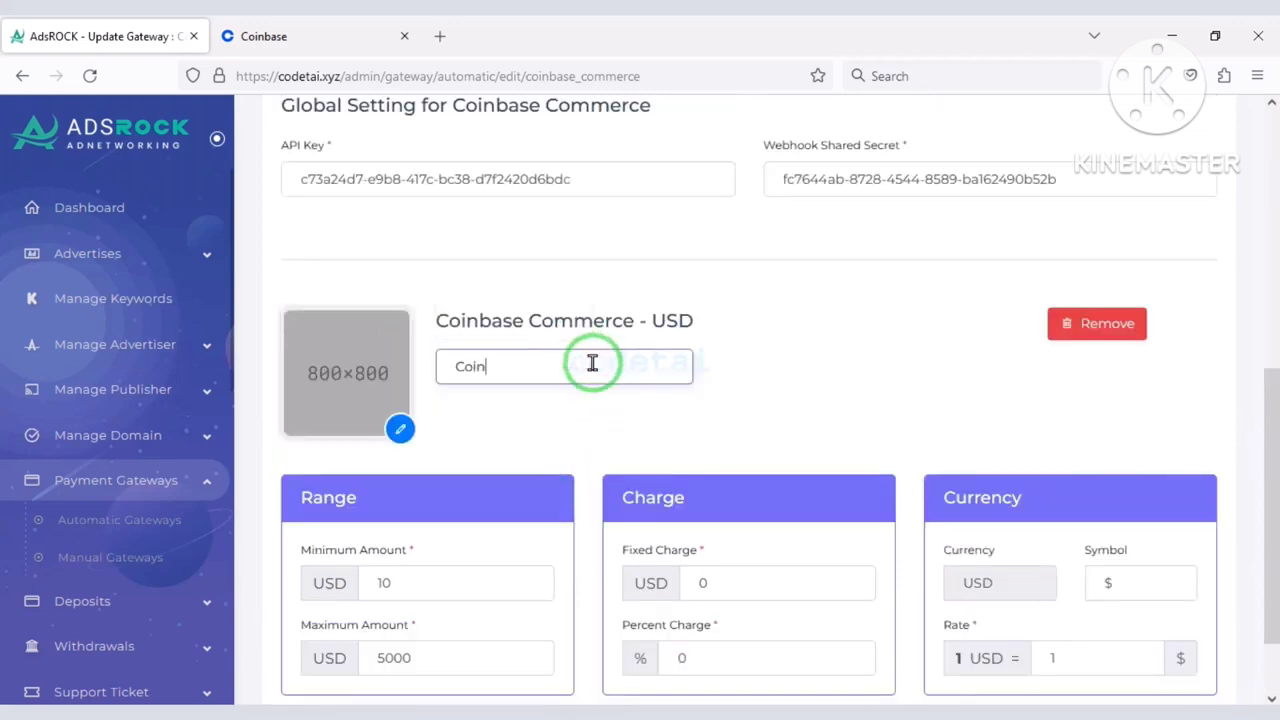
{"action": "type", "text": "CoinBase"}
{"action": "scroll", "coordinate": [600, 370], "scroll_direction": "down", "scroll_amount": 2}
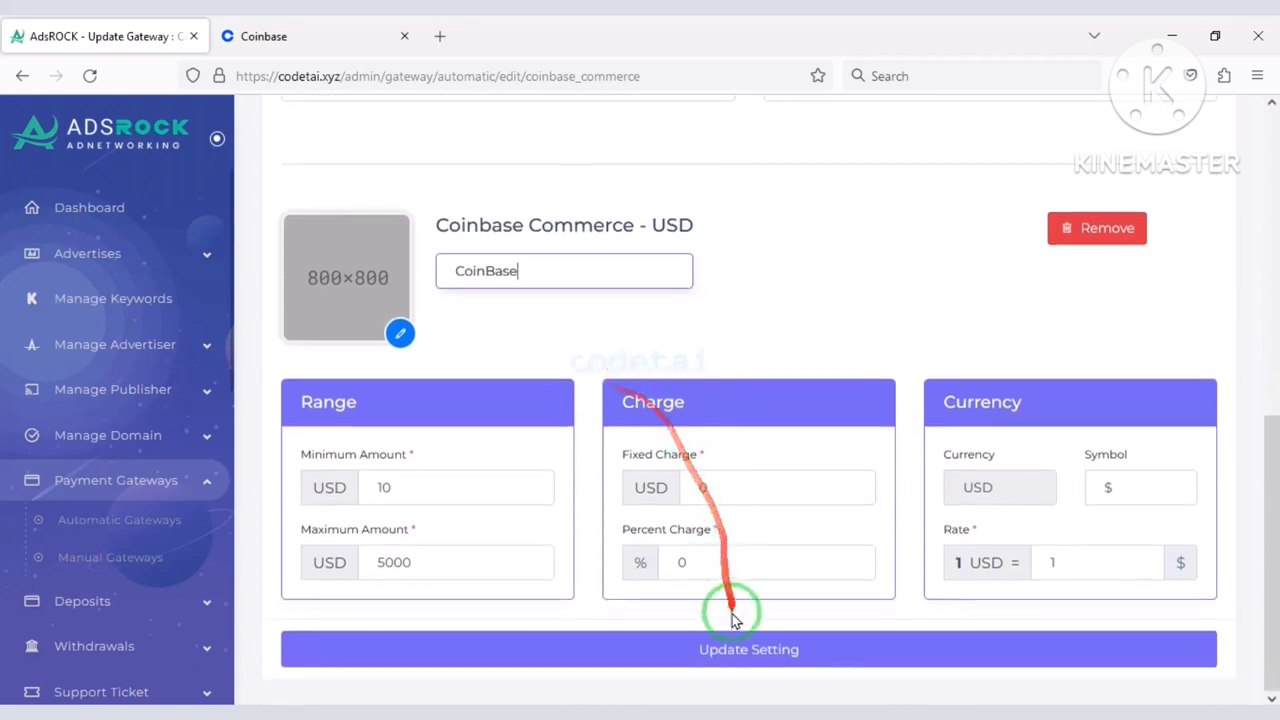
{"action": "left_click", "coordinate": [700, 655]}
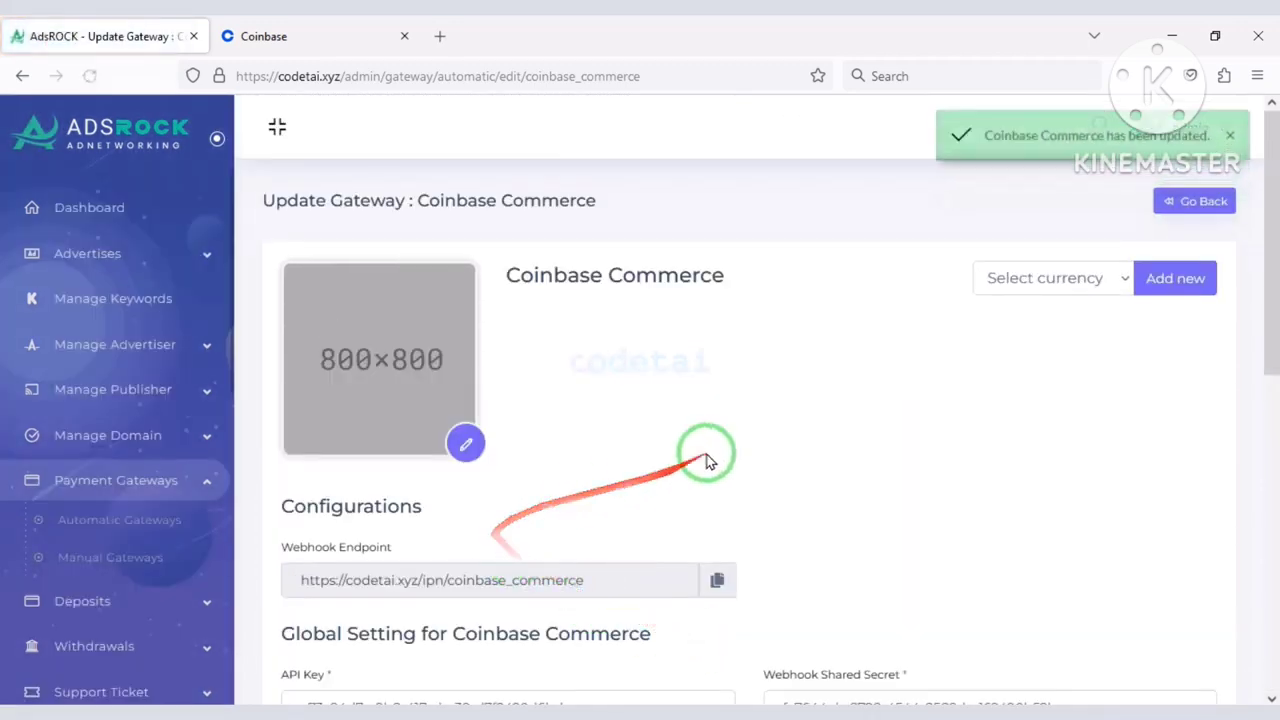
Check Coinbase Commerce in Automatic Gateways, then start a new manual deposit method.
{"action": "scroll", "coordinate": [709, 455], "scroll_direction": "down", "scroll_amount": 1}
{"action": "scroll", "coordinate": [766, 500], "scroll_direction": "down", "scroll_amount": 5}
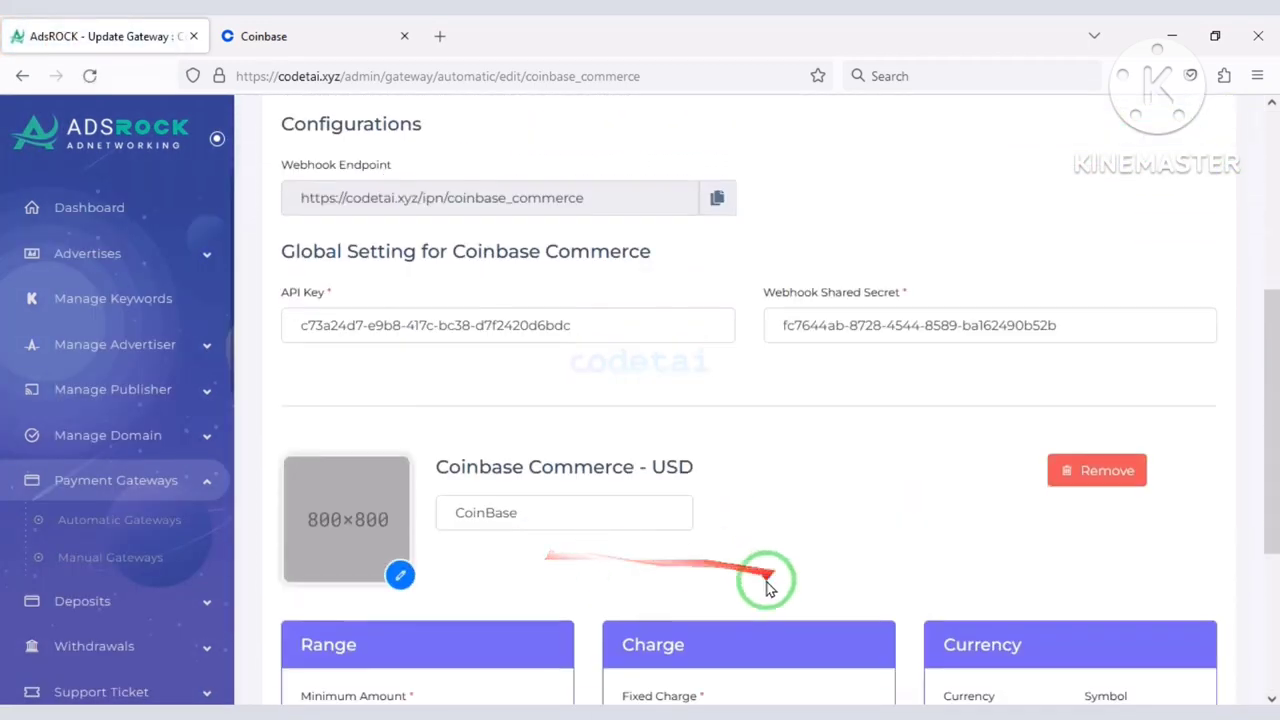
{"action": "scroll", "coordinate": [528, 591], "scroll_direction": "up", "scroll_amount": 2}
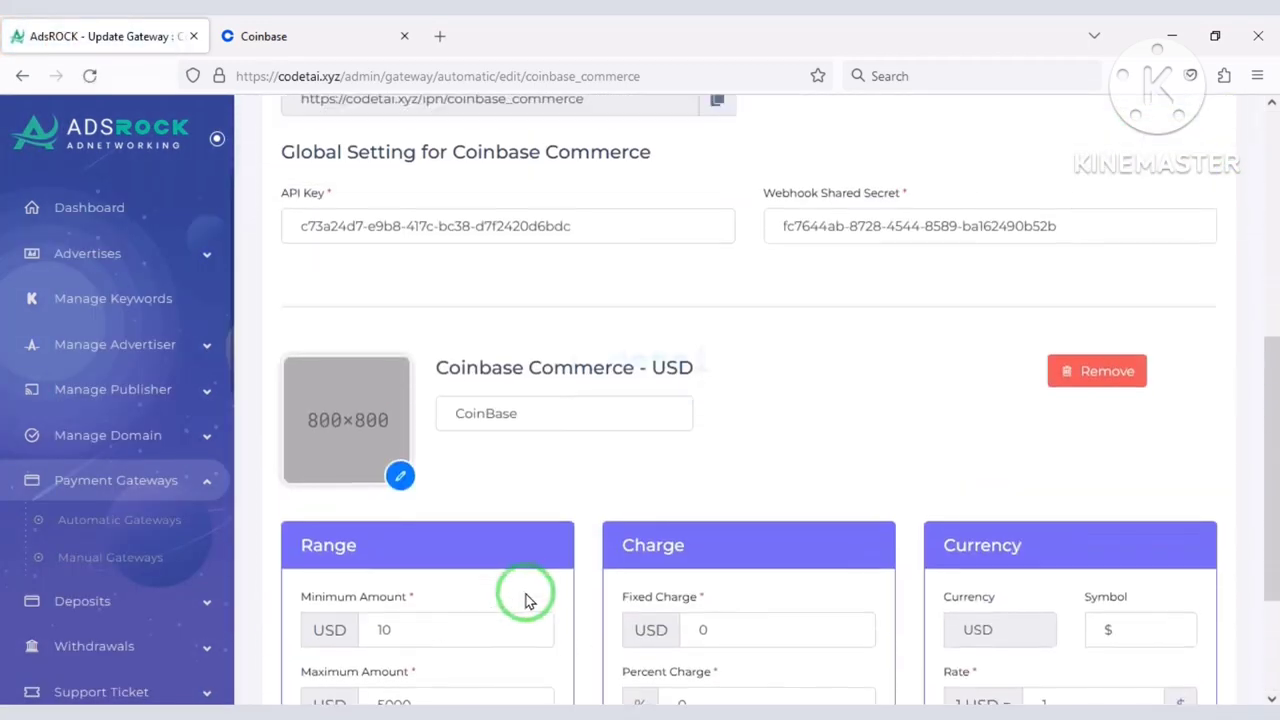
{"action": "left_click", "coordinate": [182, 515]}
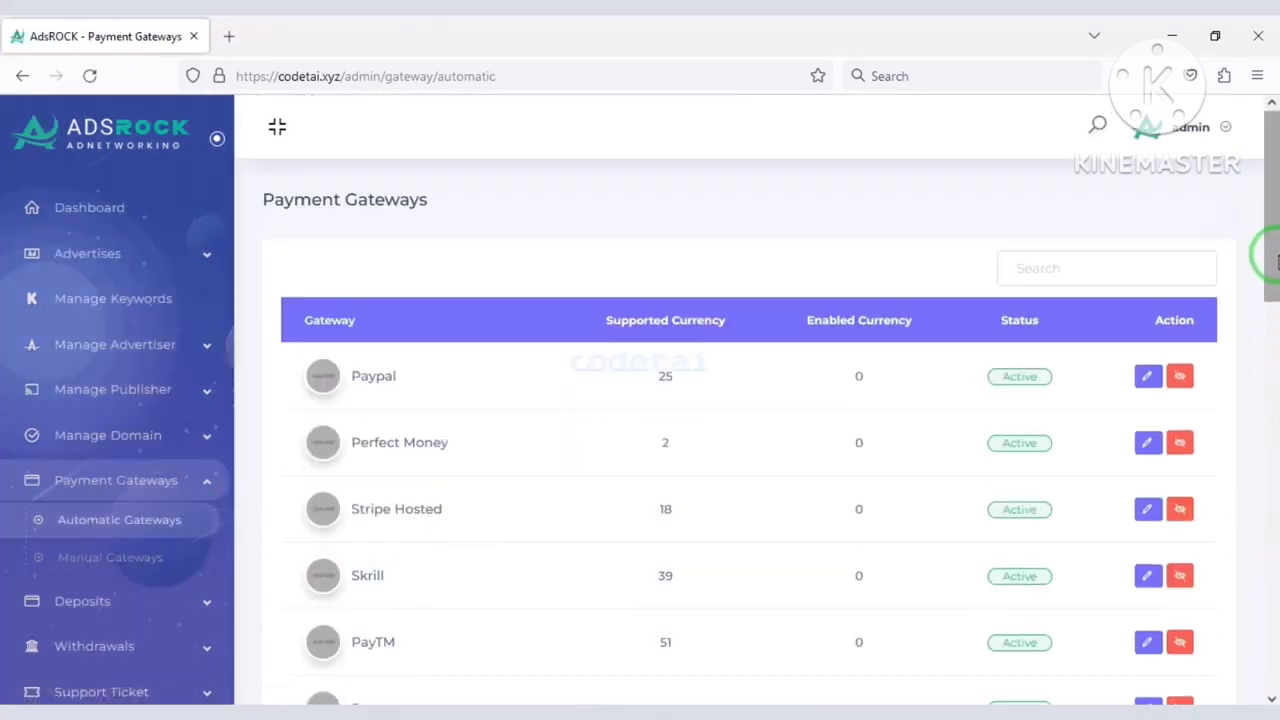
{"action": "left_click_drag", "start_coordinate": [1274, 260], "coordinate": [1272, 688]}
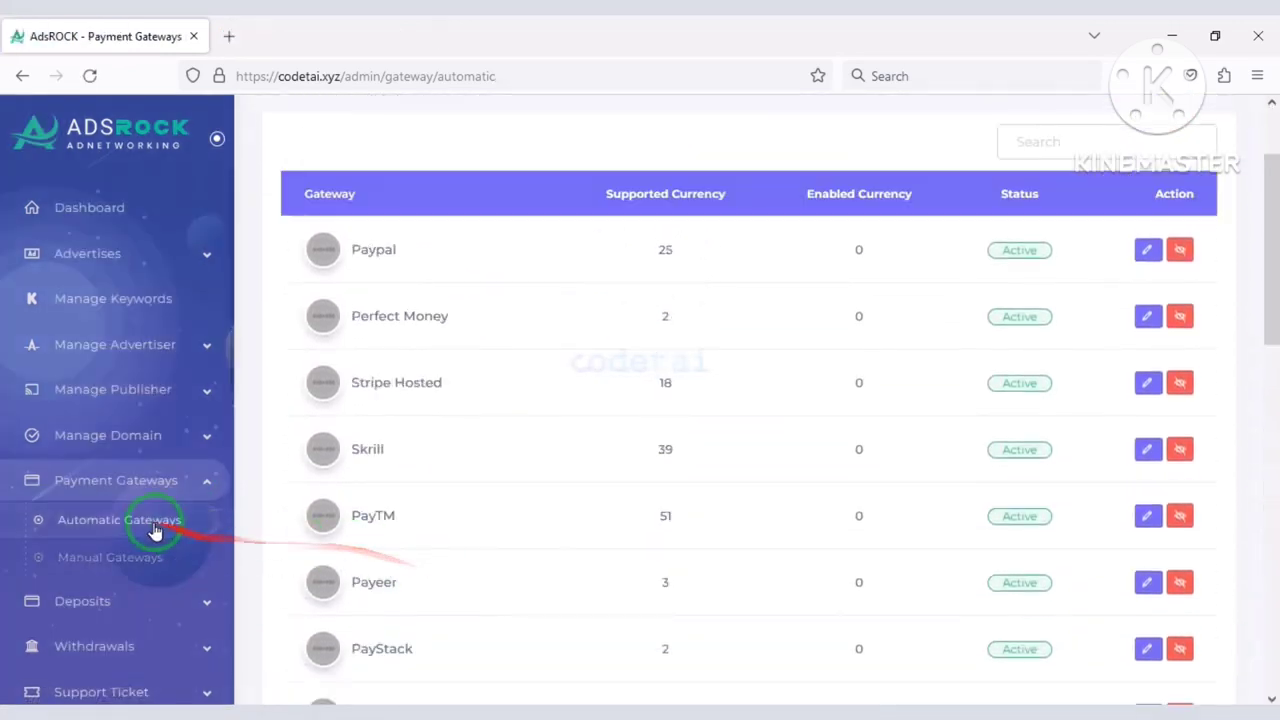
{"action": "left_click", "coordinate": [152, 558]}
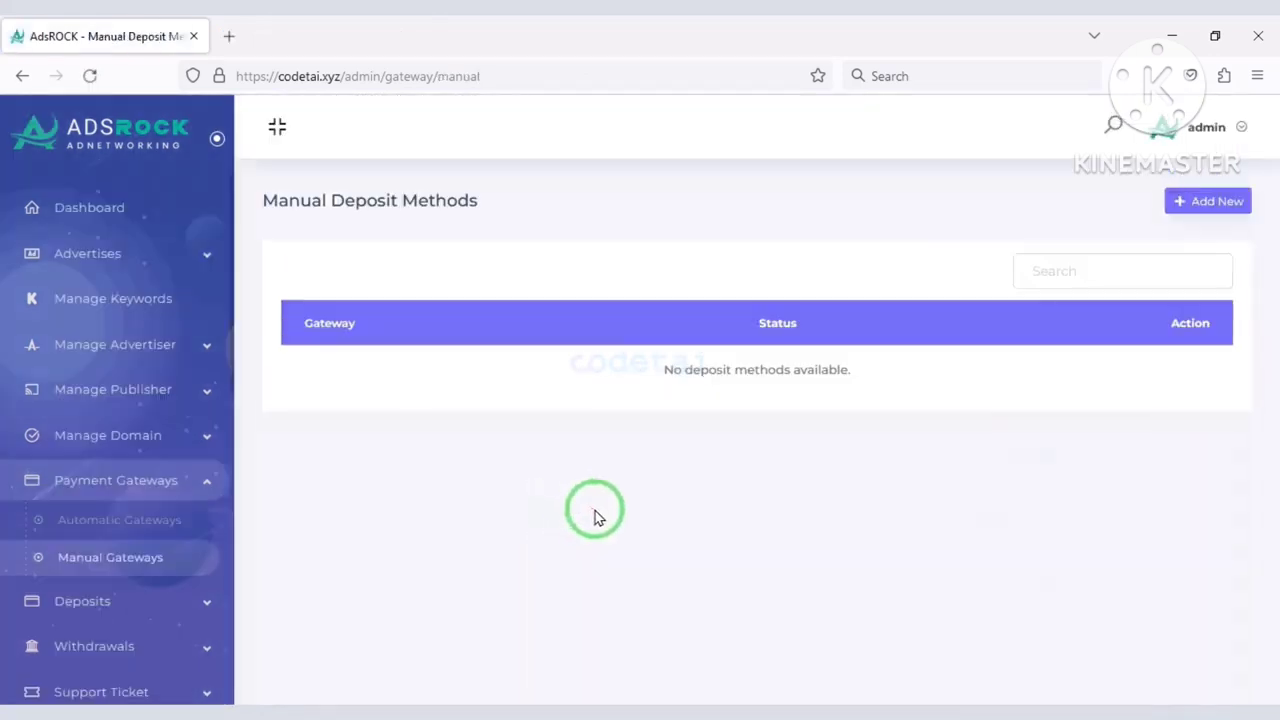
{"action": "left_click", "coordinate": [1178, 201]}
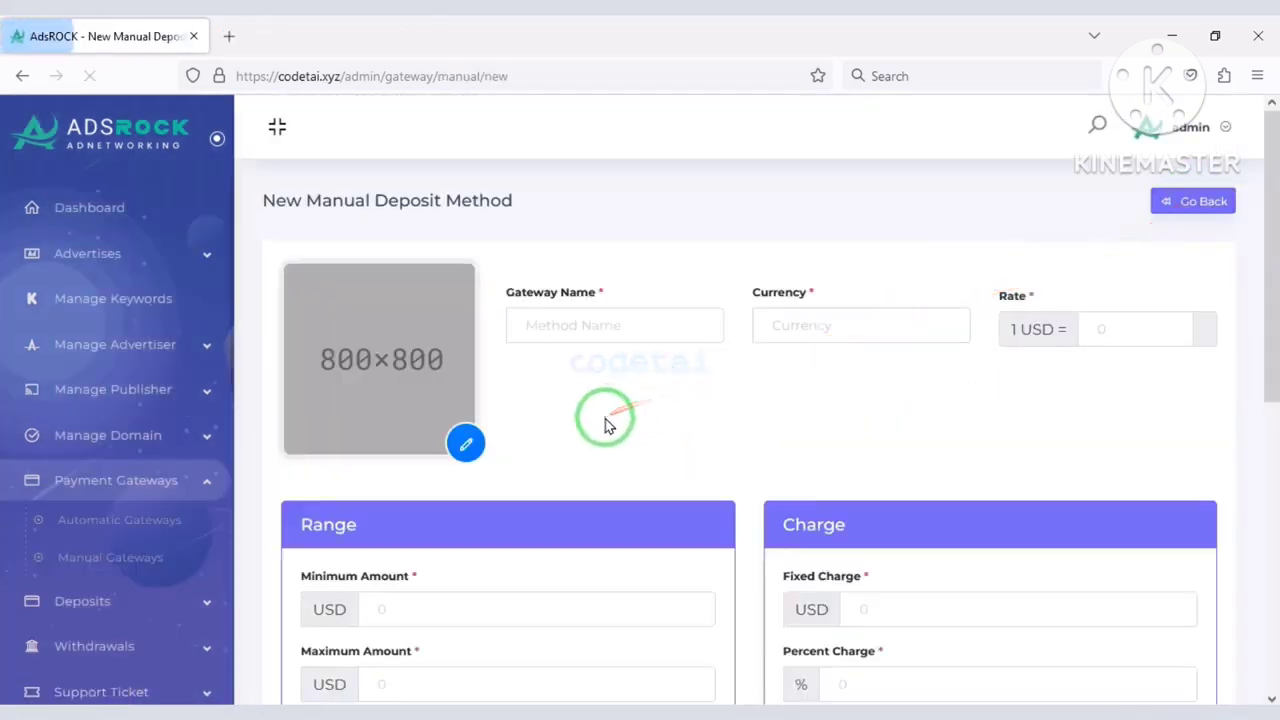
Add two User data fields to the manual deposit method form, leaving their defaults.
{"action": "scroll", "coordinate": [605, 425], "scroll_direction": "down", "scroll_amount": 2}
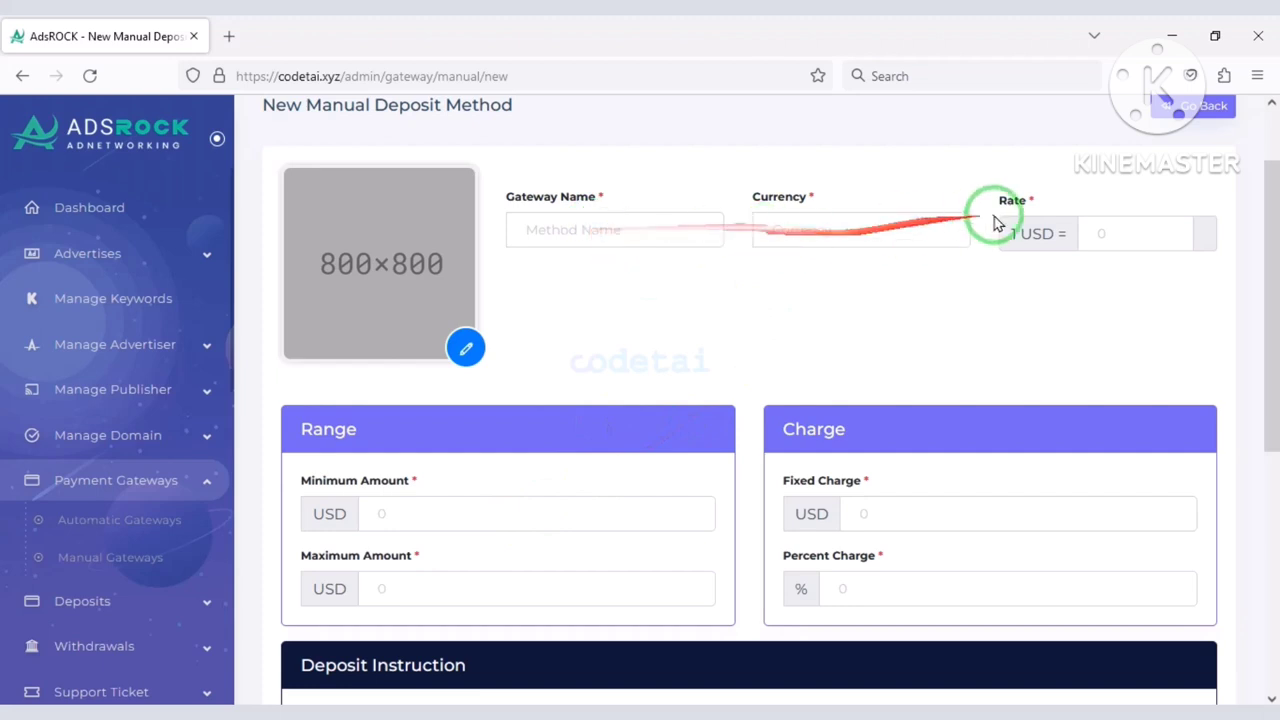
{"action": "scroll", "coordinate": [694, 466], "scroll_direction": "down", "scroll_amount": 4}
{"action": "scroll", "coordinate": [600, 586], "scroll_direction": "down", "scroll_amount": 6}
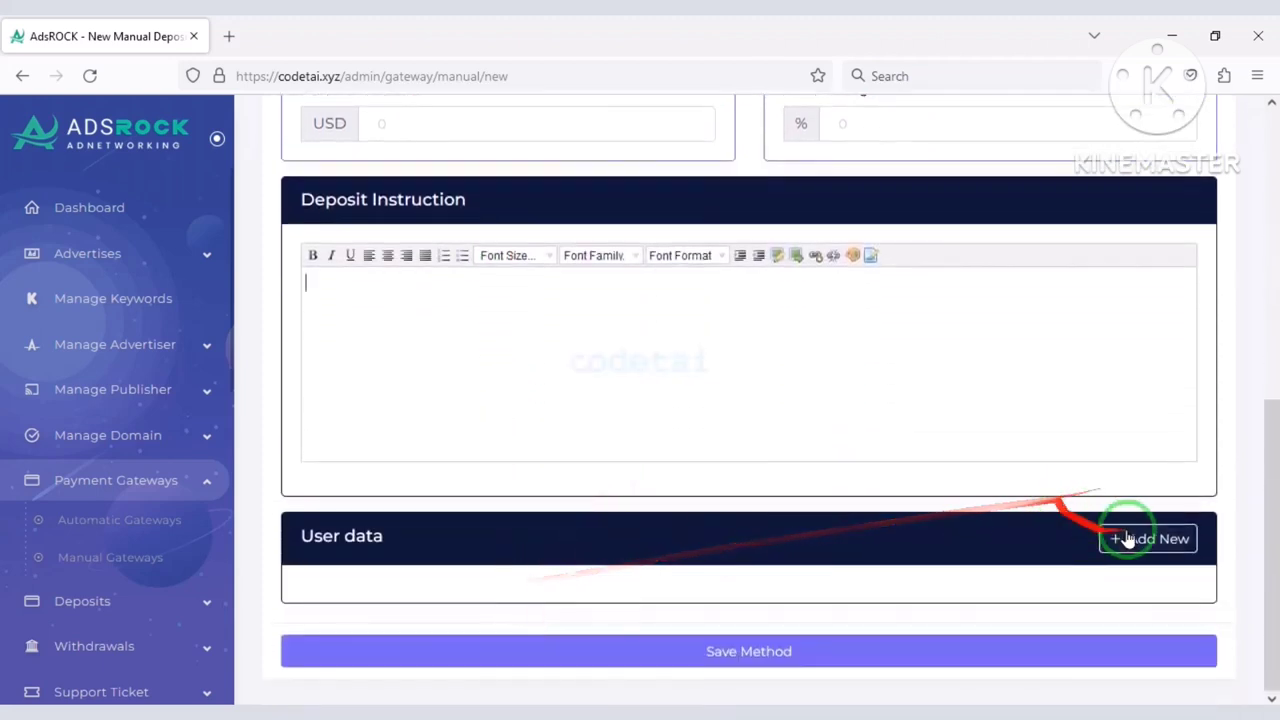
{"action": "left_click", "coordinate": [1127, 539]}
{"action": "scroll", "coordinate": [640, 534], "scroll_direction": "down", "scroll_amount": 1}
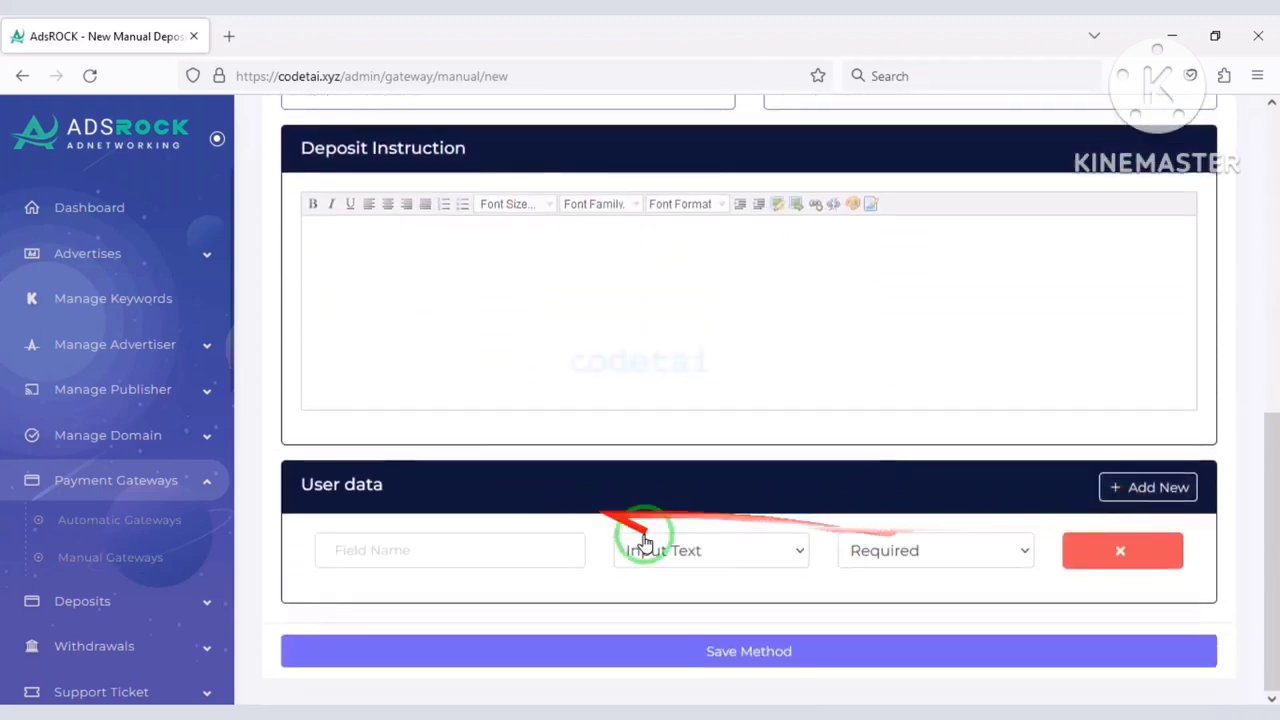
{"action": "left_click", "coordinate": [636, 550]}
{"action": "left_click", "coordinate": [1148, 487]}
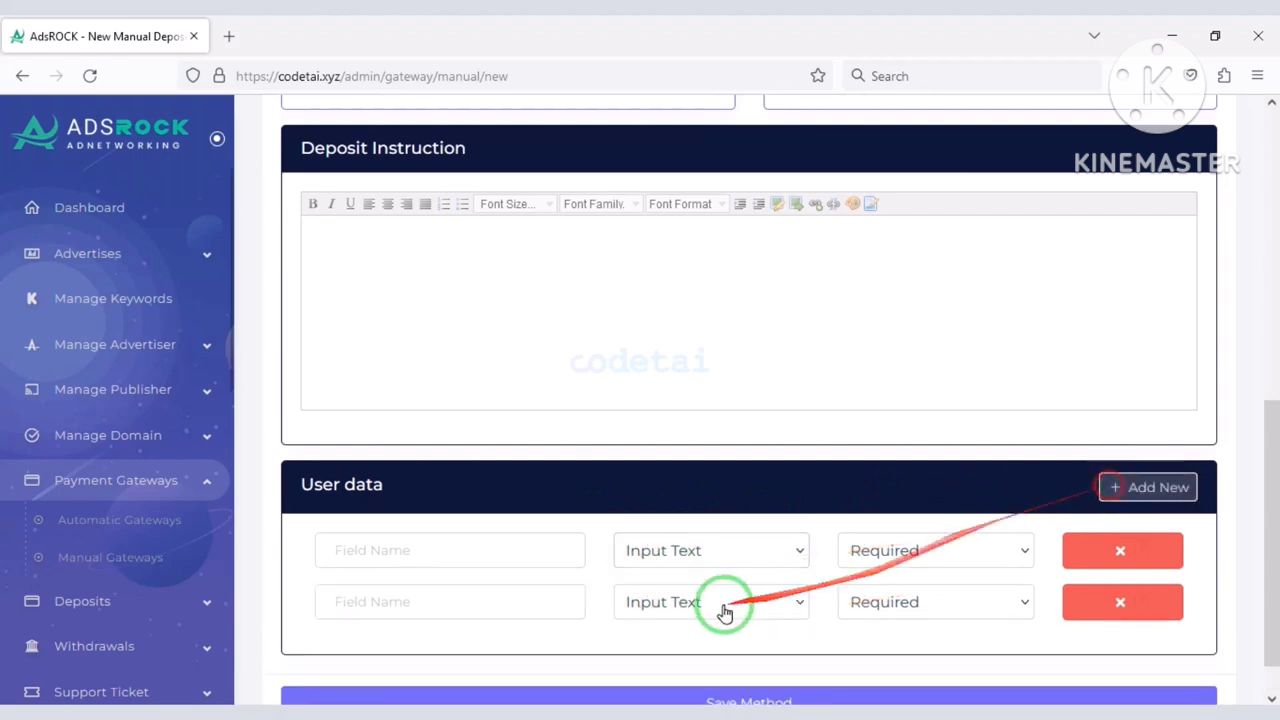
{"action": "scroll", "coordinate": [700, 590], "scroll_direction": "down", "scroll_amount": 1}
{"action": "left_click", "coordinate": [663, 550]}
{"action": "left_click", "coordinate": [842, 555]}
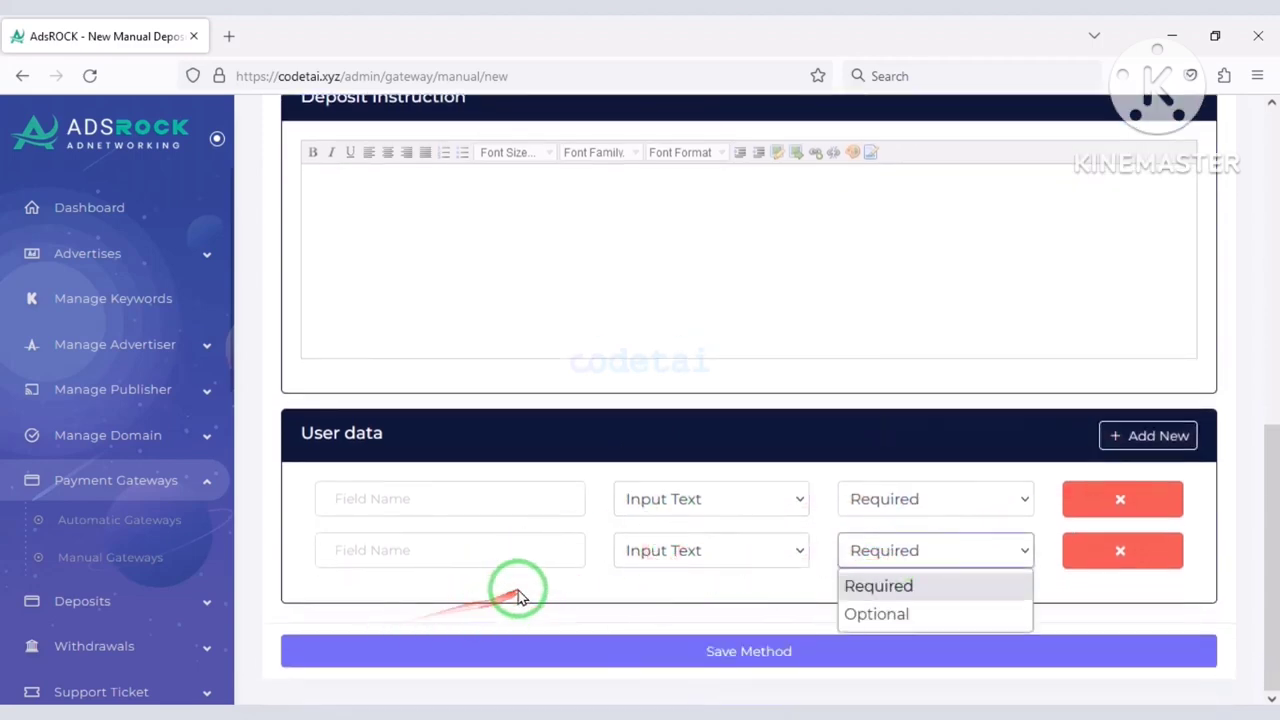
{"action": "left_click", "coordinate": [277, 480]}
{"action": "scroll", "coordinate": [177, 360], "scroll_direction": "down", "scroll_amount": 3}
Open Withdrawals > Withdraw Methods from the sidebar.
{"action": "left_click", "coordinate": [162, 295]}
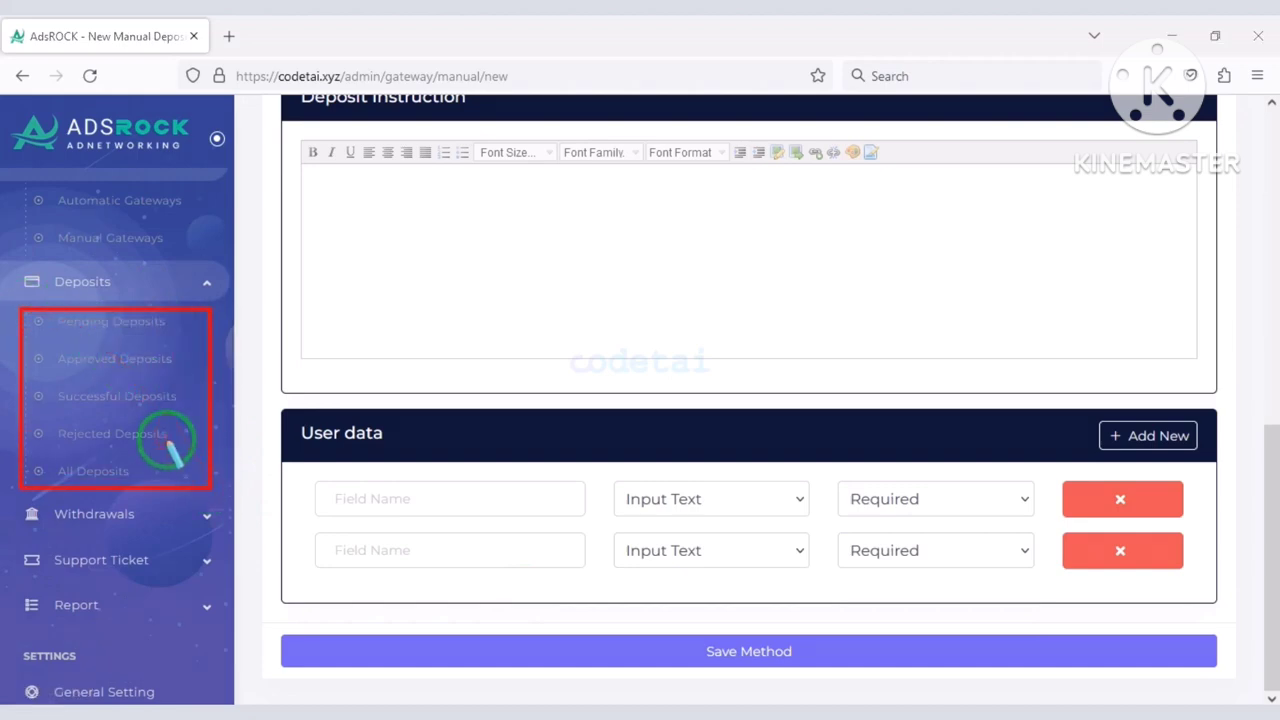
{"action": "left_click", "coordinate": [150, 281]}
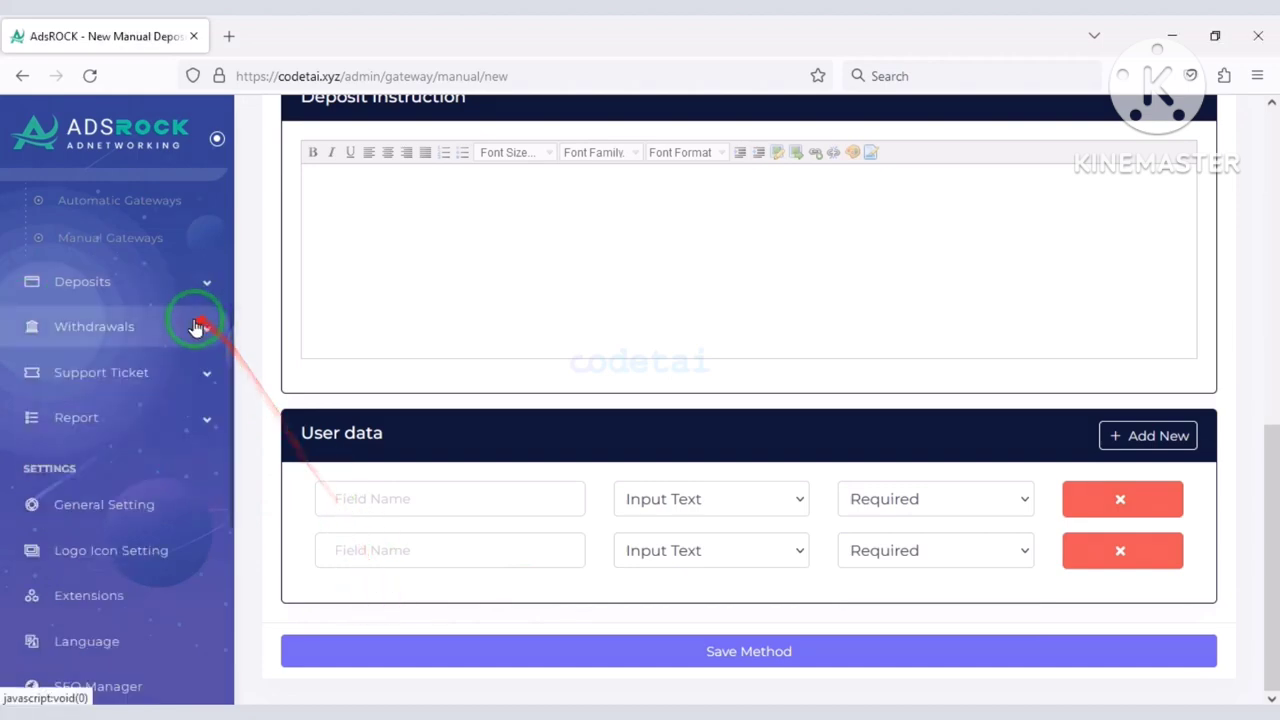
{"action": "left_click", "coordinate": [194, 327]}
{"action": "left_click", "coordinate": [120, 372]}
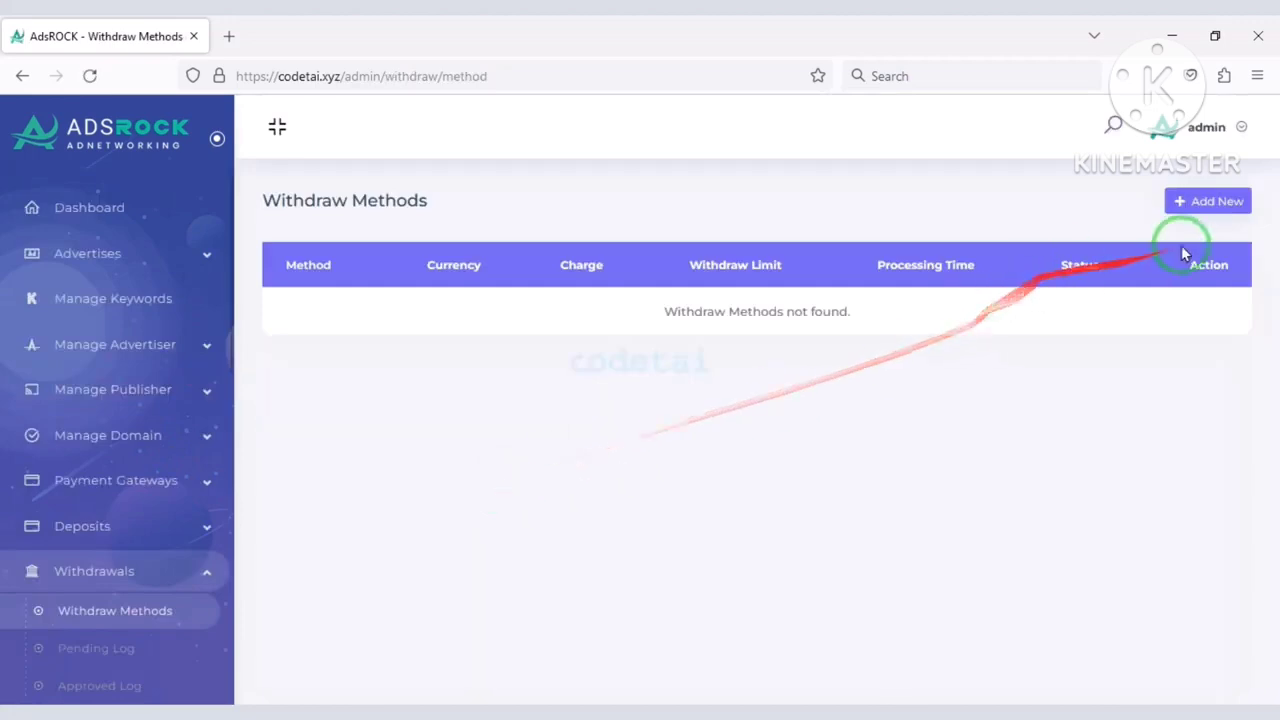
Start a new withdraw method and add a User data field to its form.
{"action": "left_click", "coordinate": [1195, 203]}
{"action": "scroll", "coordinate": [688, 450], "scroll_direction": "down", "scroll_amount": 3}
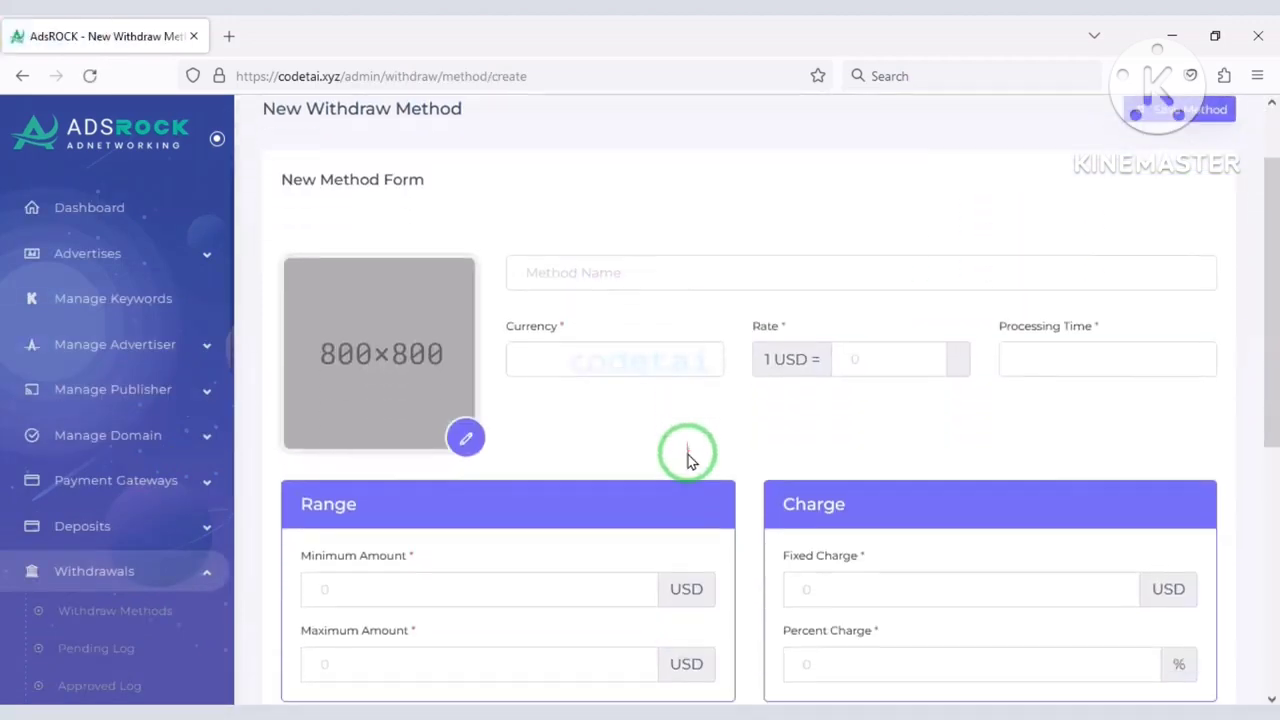
{"action": "scroll", "coordinate": [688, 455], "scroll_direction": "up", "scroll_amount": 1}
{"action": "left_click", "coordinate": [555, 468]}
{"action": "scroll", "coordinate": [645, 432], "scroll_direction": "down", "scroll_amount": 5}
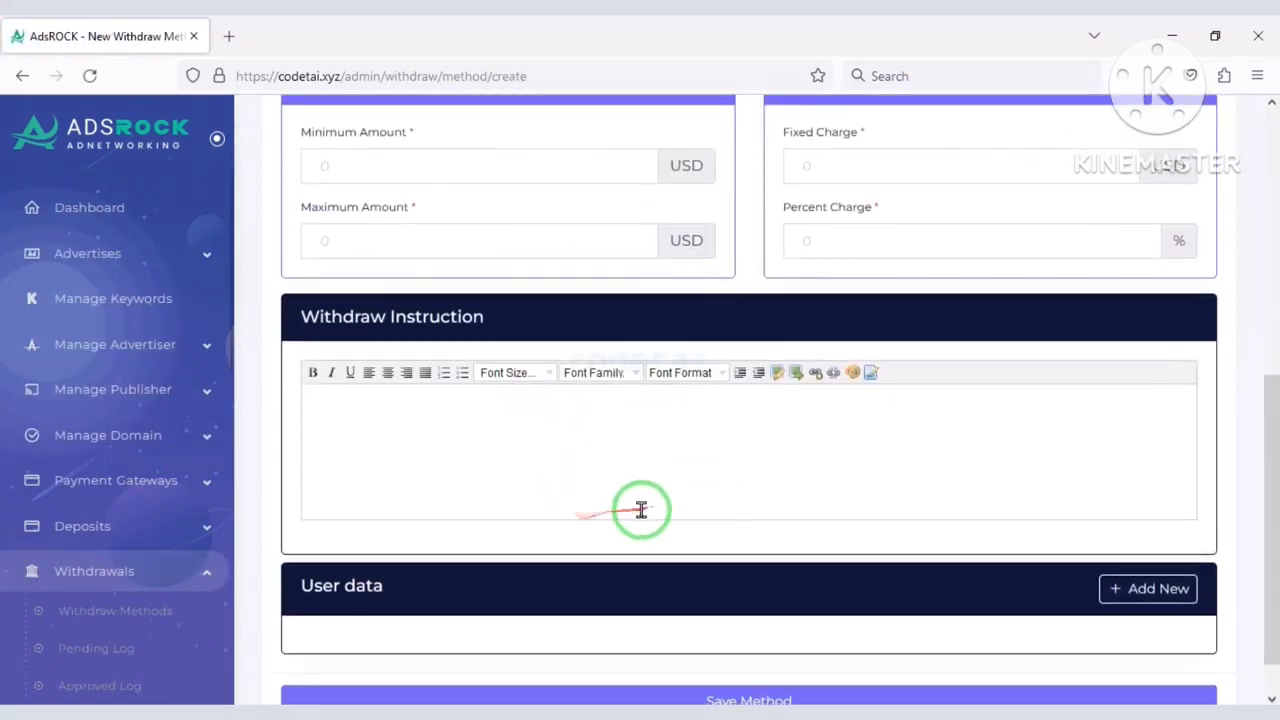
{"action": "scroll", "coordinate": [1000, 500], "scroll_direction": "up", "scroll_amount": 3}
{"action": "scroll", "coordinate": [1094, 543], "scroll_direction": "down", "scroll_amount": 3}
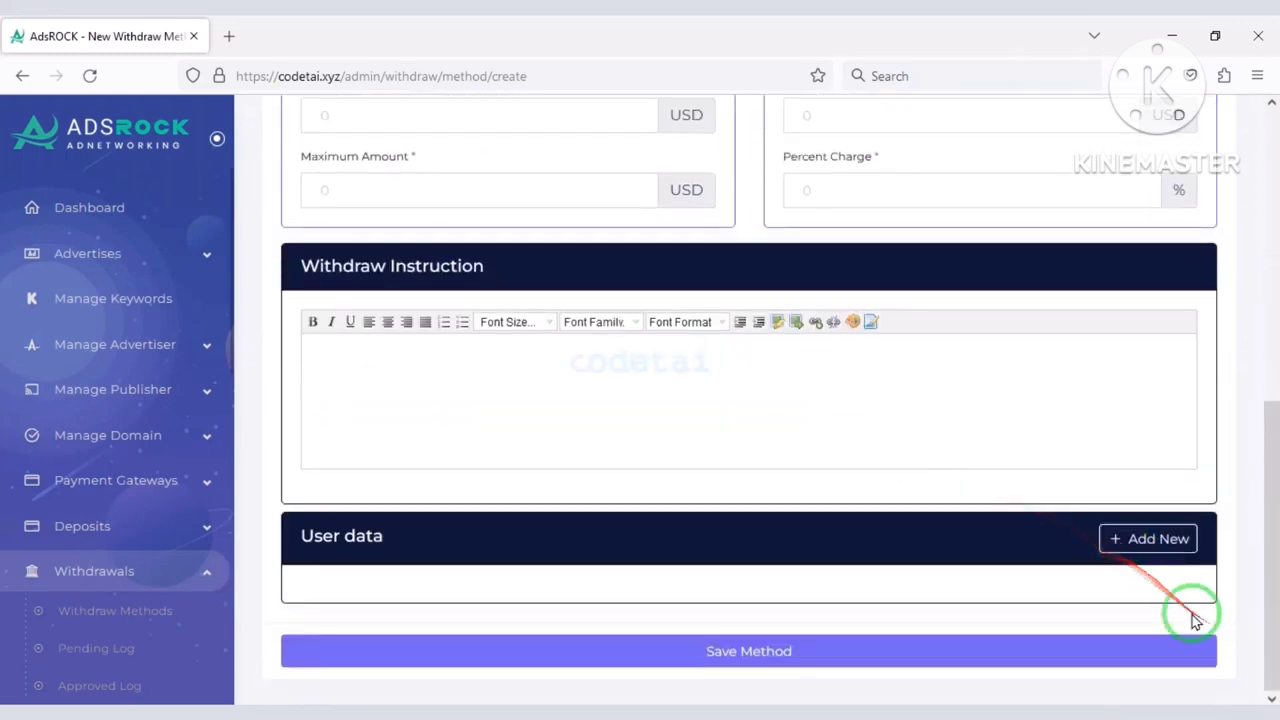
{"action": "left_click", "coordinate": [1134, 540]}
{"action": "scroll", "coordinate": [1008, 585], "scroll_direction": "down", "scroll_amount": 1}
{"action": "left_click", "coordinate": [892, 550]}
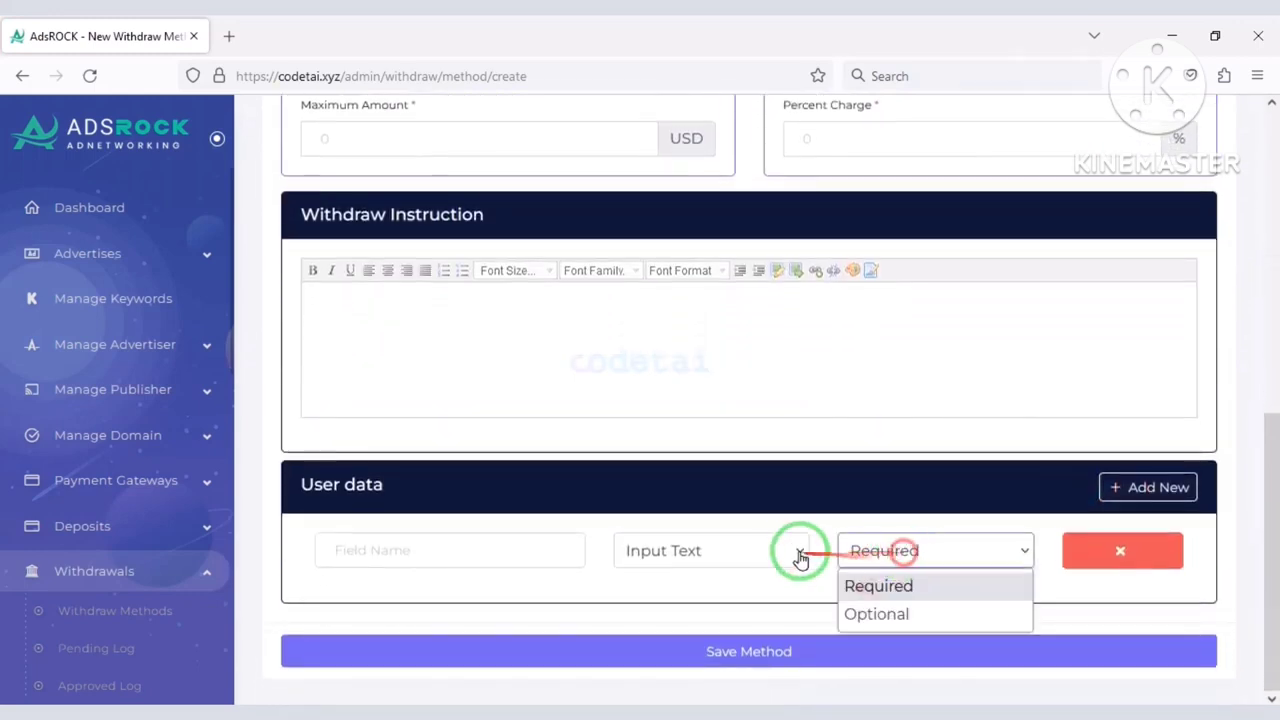
{"action": "left_click", "coordinate": [766, 546]}
{"action": "left_click", "coordinate": [511, 555]}
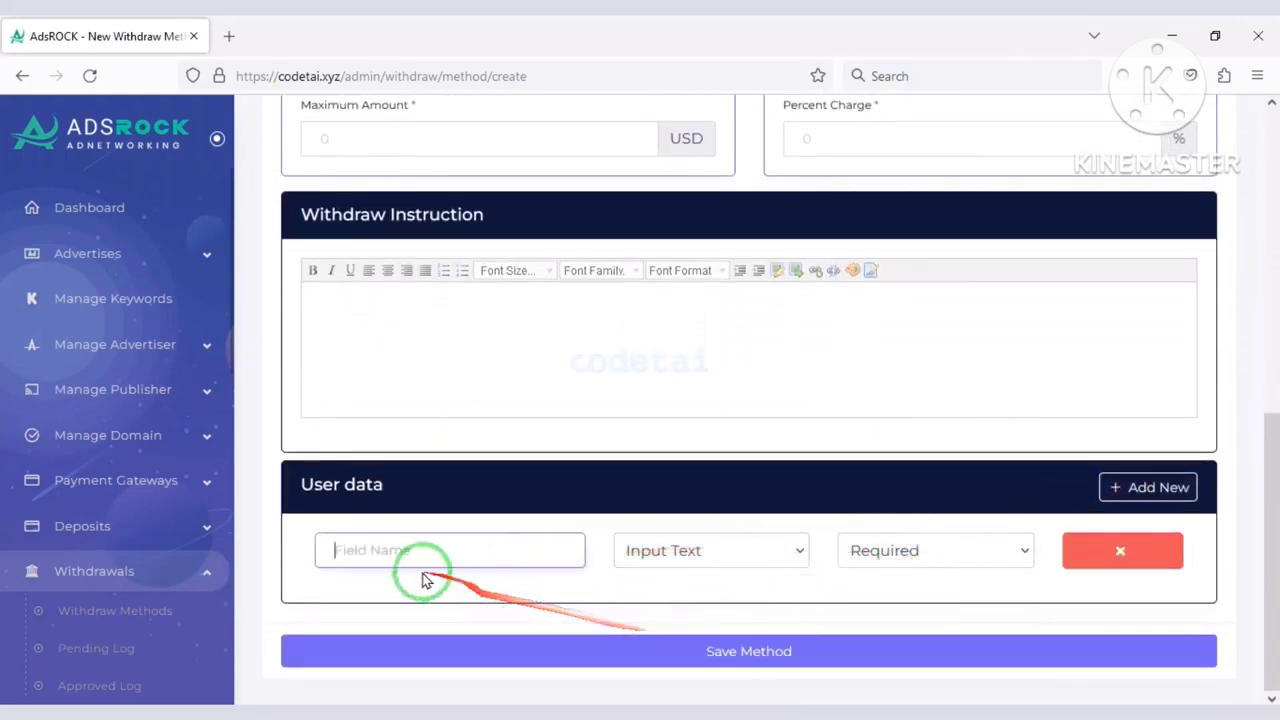
{"action": "left_click", "coordinate": [370, 598]}
{"action": "scroll", "coordinate": [100, 385], "scroll_direction": "down", "scroll_amount": 3}
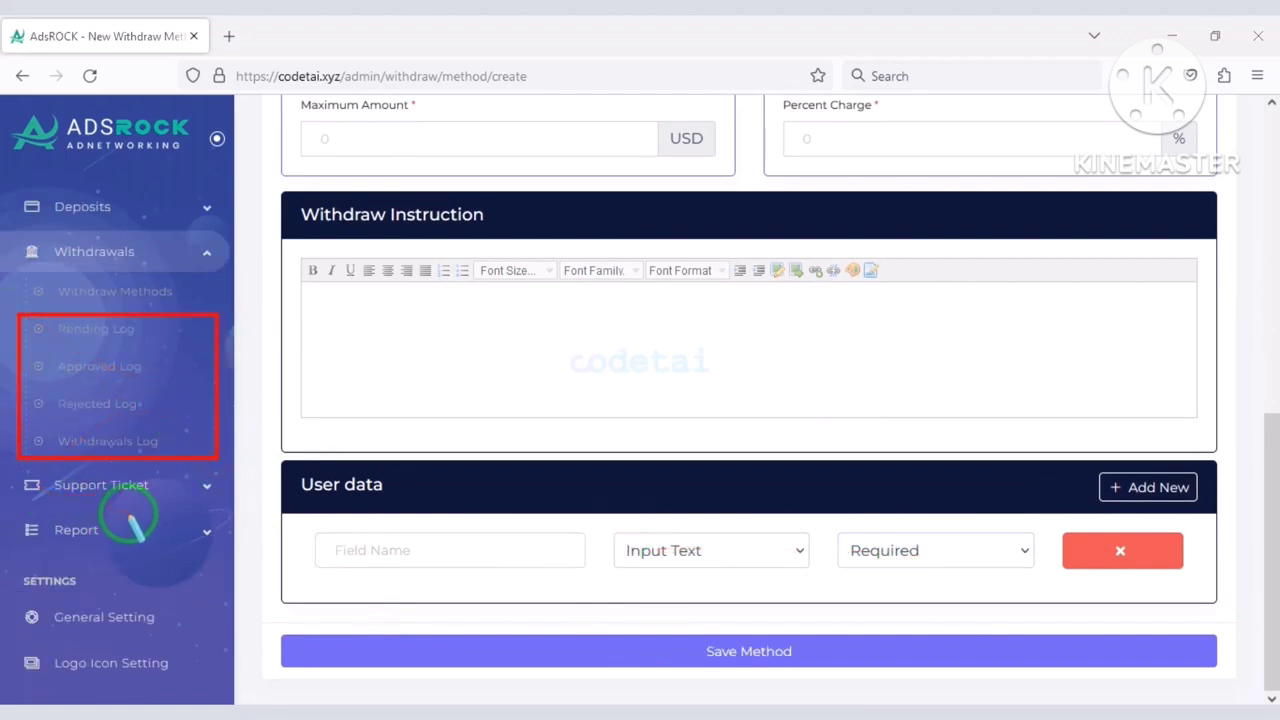
Open Support Ticket > All Ticket from the sidebar.
{"action": "left_click", "coordinate": [120, 485]}
{"action": "scroll", "coordinate": [180, 543], "scroll_direction": "down", "scroll_amount": 2}
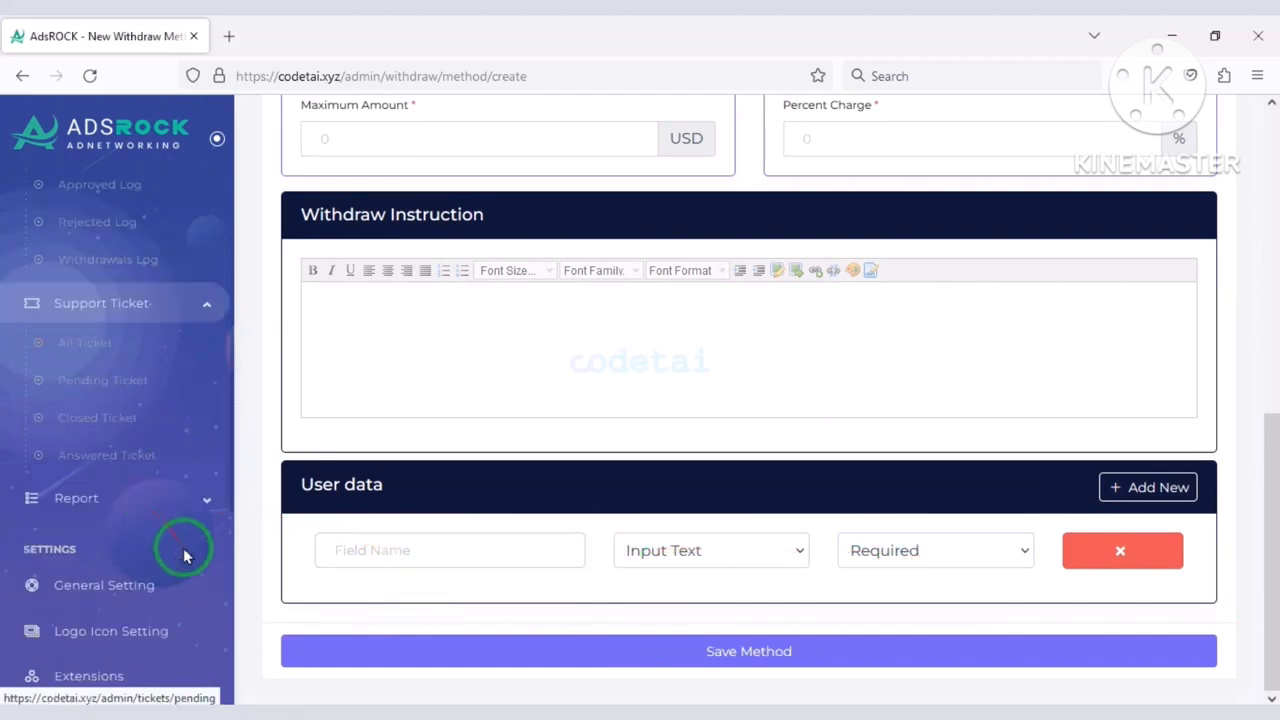
{"action": "left_click", "coordinate": [120, 345]}
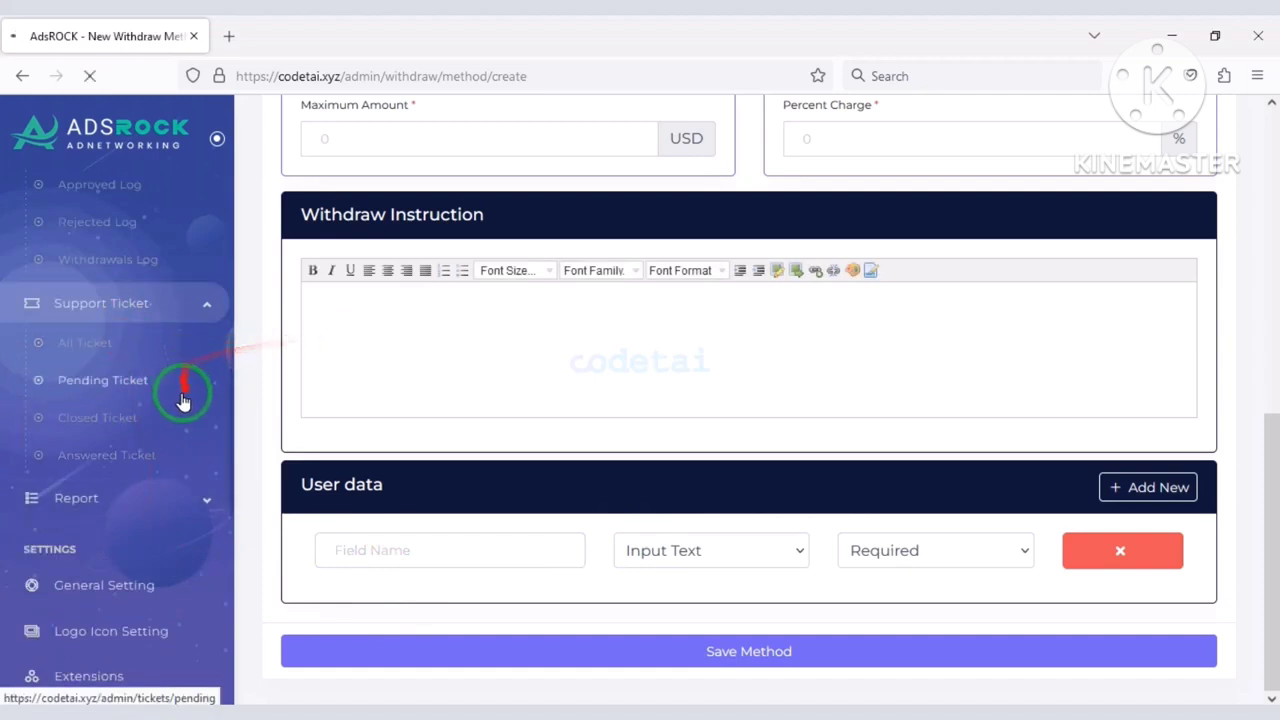
{"action": "scroll", "coordinate": [254, 506], "scroll_direction": "down", "scroll_amount": 5}
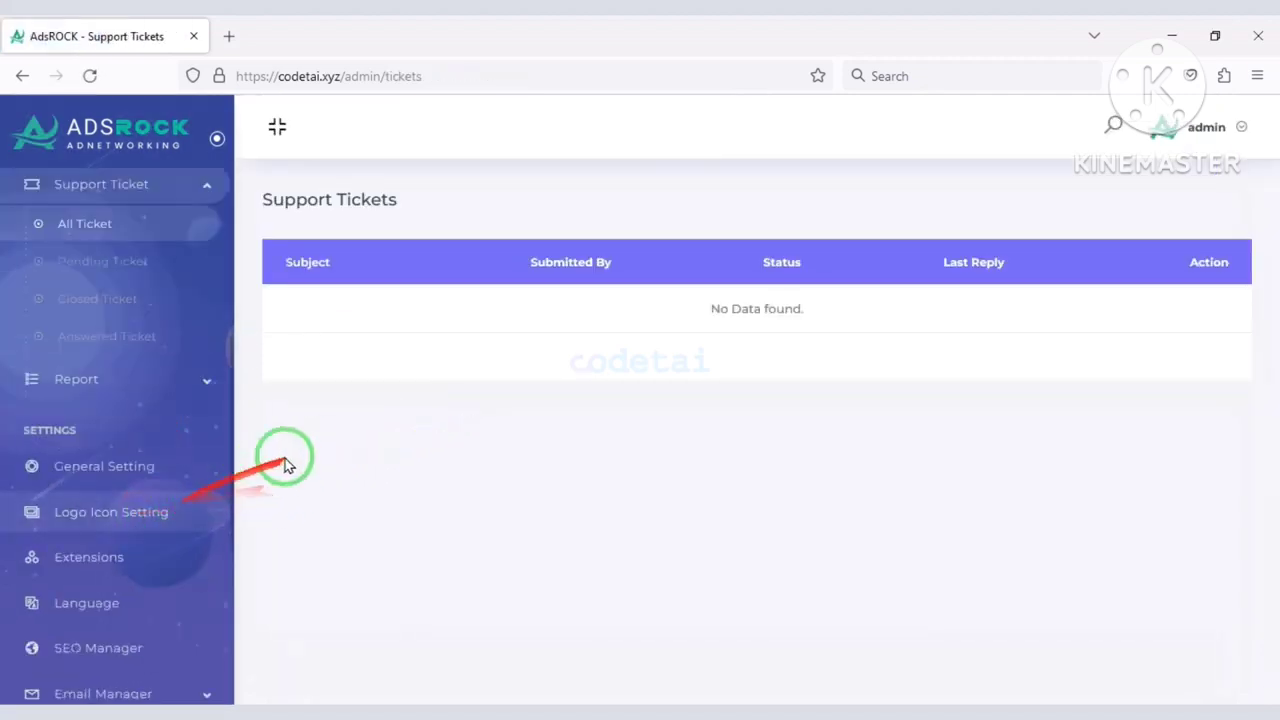
{"action": "left_click", "coordinate": [135, 401]}
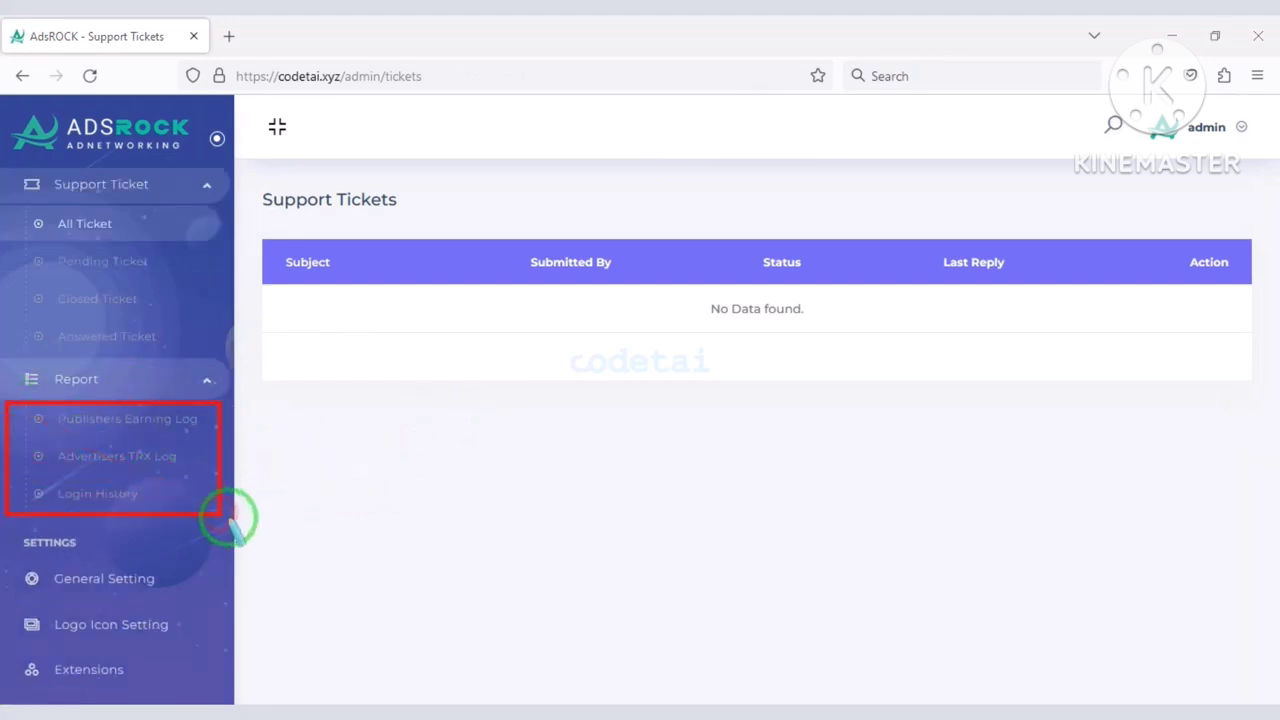
Change the Site Title in General Settings from AdsROCK to codetai.
{"action": "left_click", "coordinate": [155, 593]}
{"action": "scroll", "coordinate": [551, 434], "scroll_direction": "down", "scroll_amount": 3}
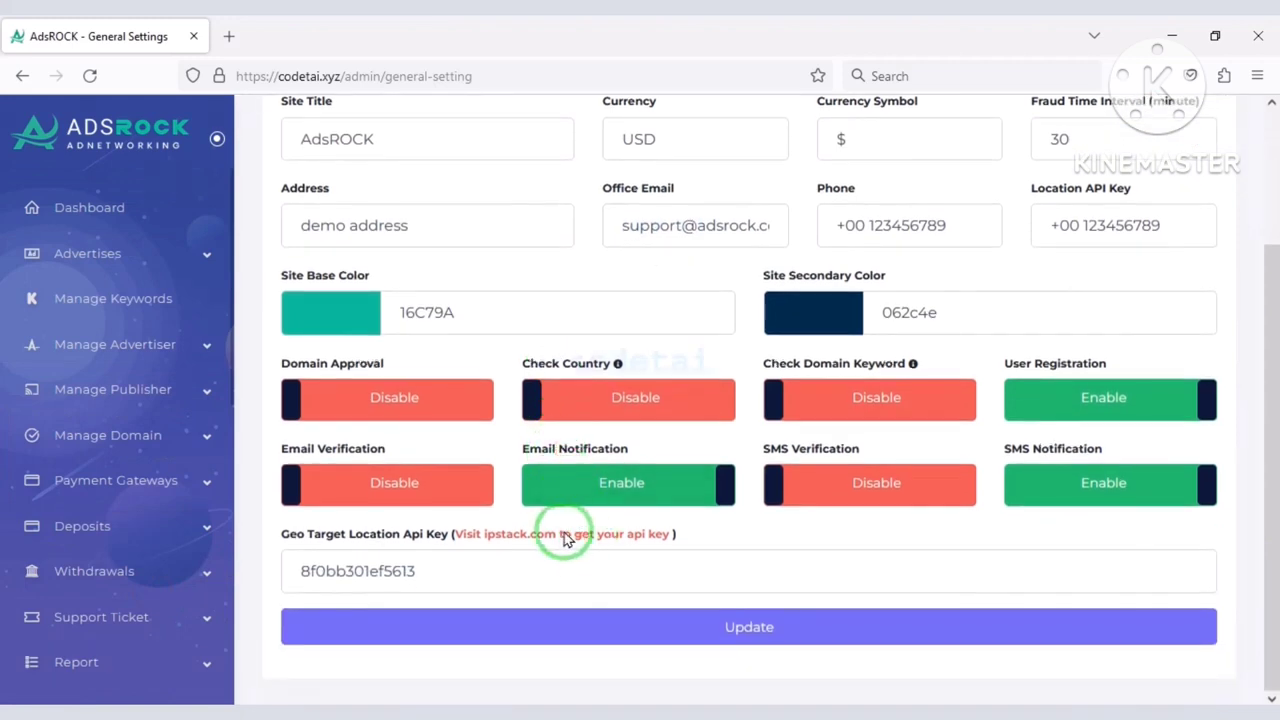
{"action": "scroll", "coordinate": [566, 538], "scroll_direction": "up", "scroll_amount": 3}
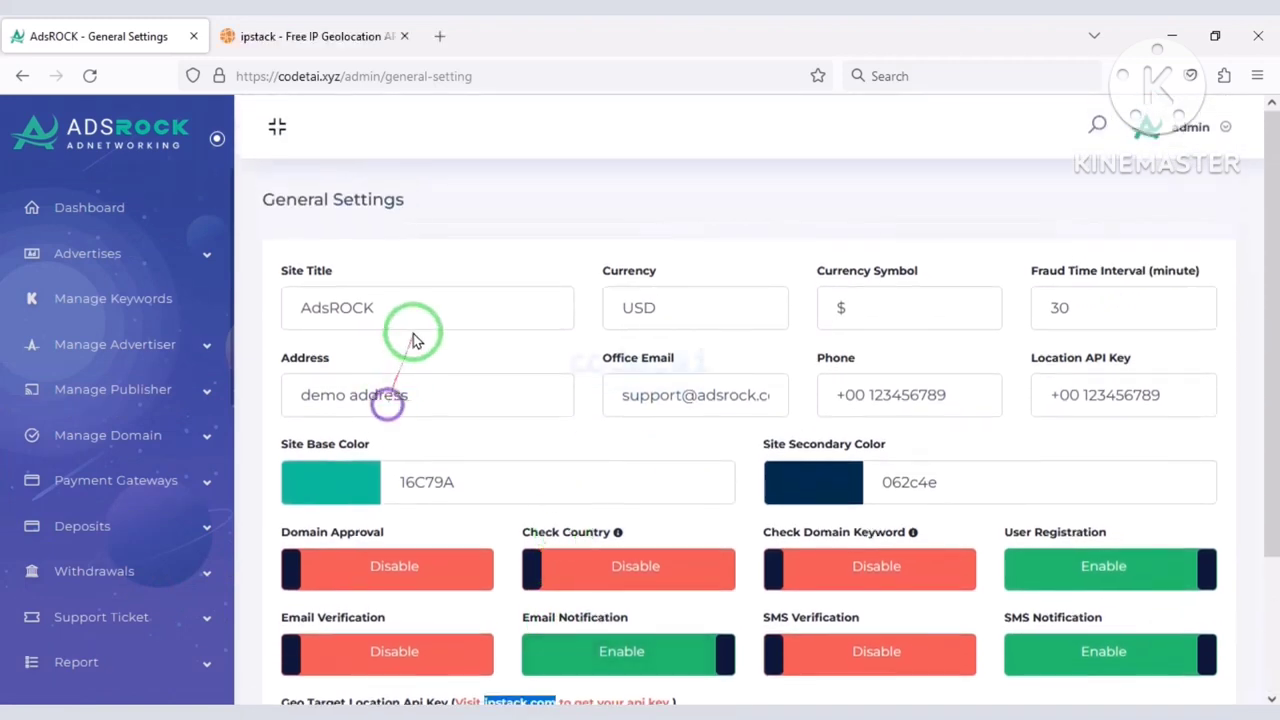
{"action": "left_click_drag", "start_coordinate": [412, 308], "coordinate": [210, 307]}
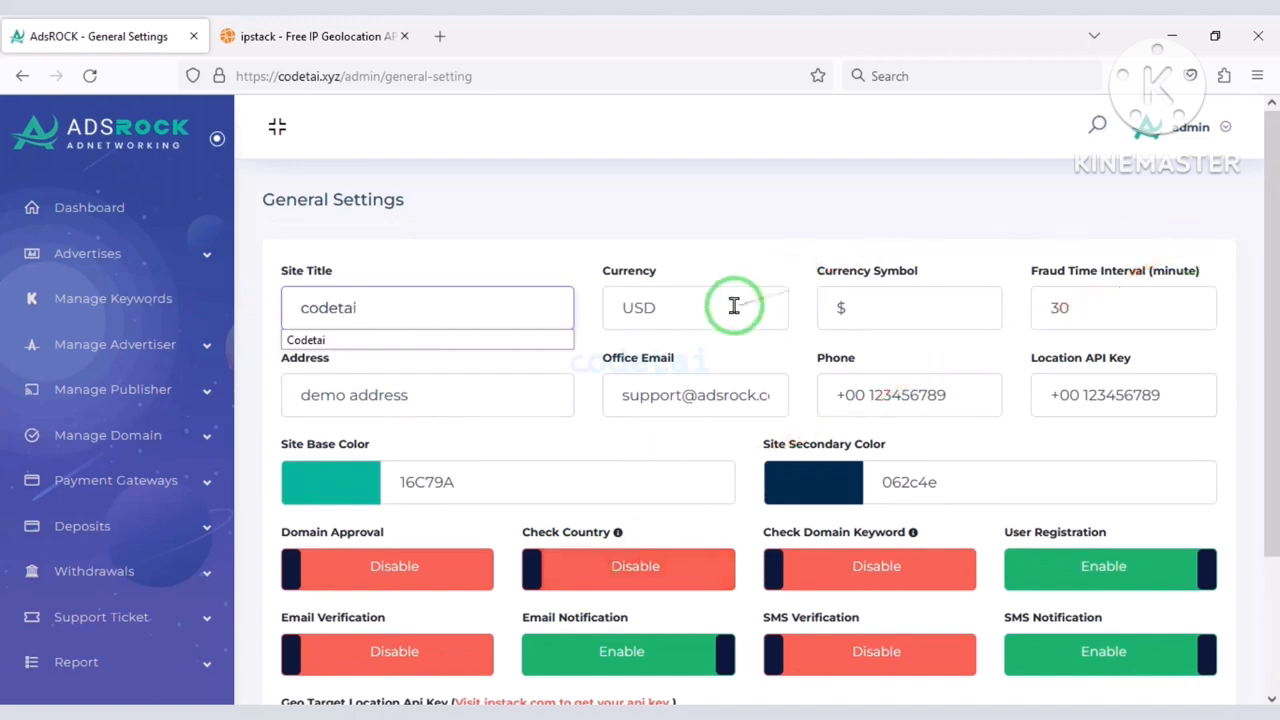
{"action": "left_click", "coordinate": [1105, 302]}
Set base colour 16c72d and enable Check Country and Check Domain Keyword.
{"action": "scroll", "coordinate": [457, 233], "scroll_direction": "down", "scroll_amount": 2}
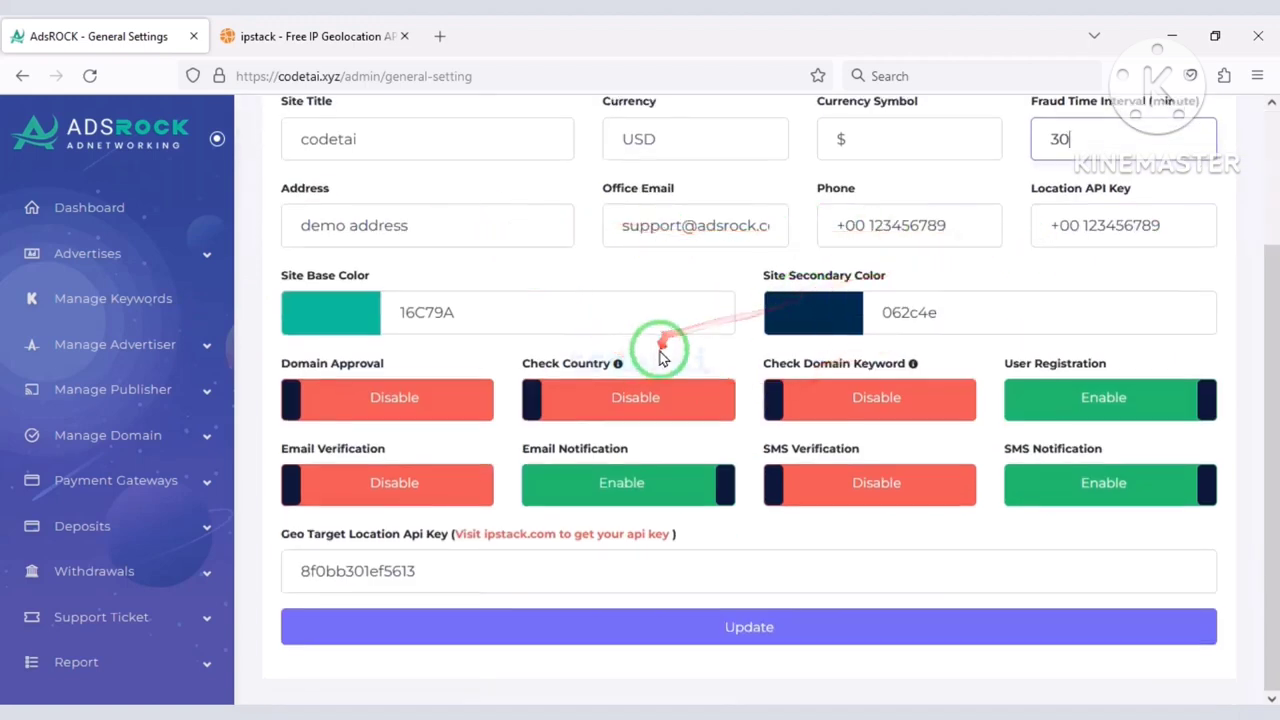
{"action": "left_click", "coordinate": [362, 324]}
{"action": "left_click", "coordinate": [436, 392]}
{"action": "left_click", "coordinate": [538, 319]}
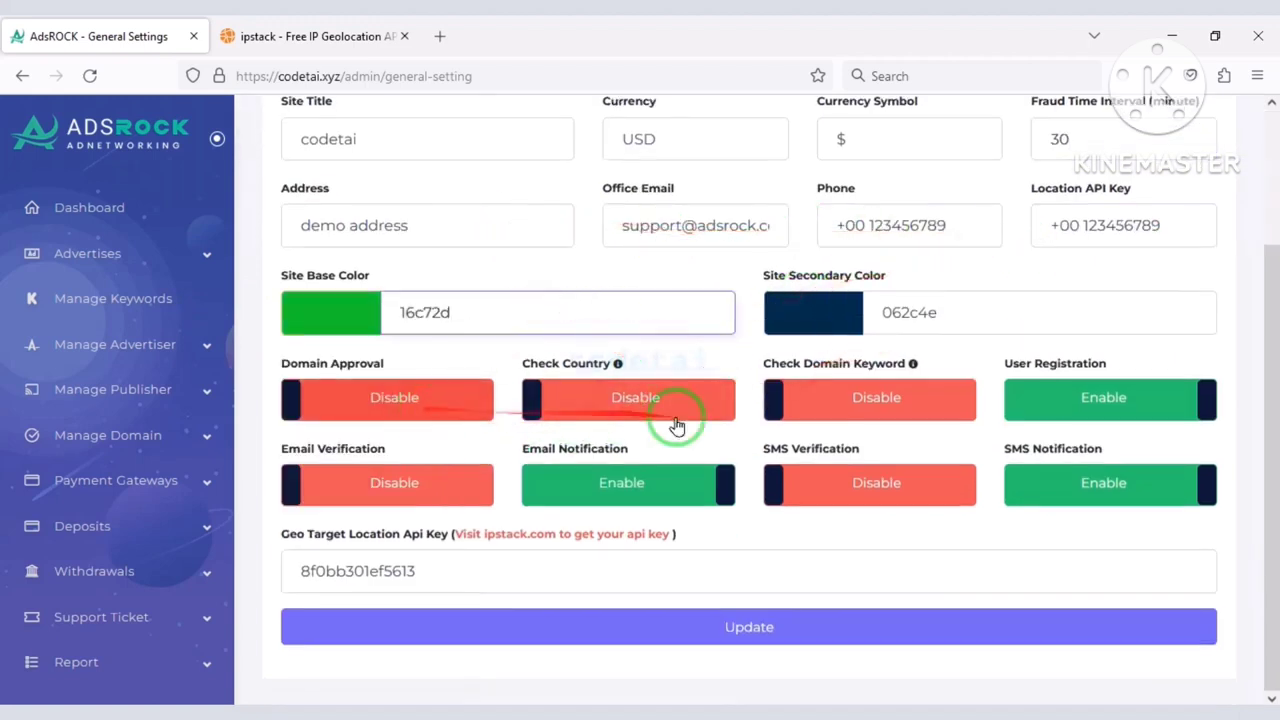
{"action": "left_click", "coordinate": [617, 424]}
{"action": "left_click", "coordinate": [900, 412]}
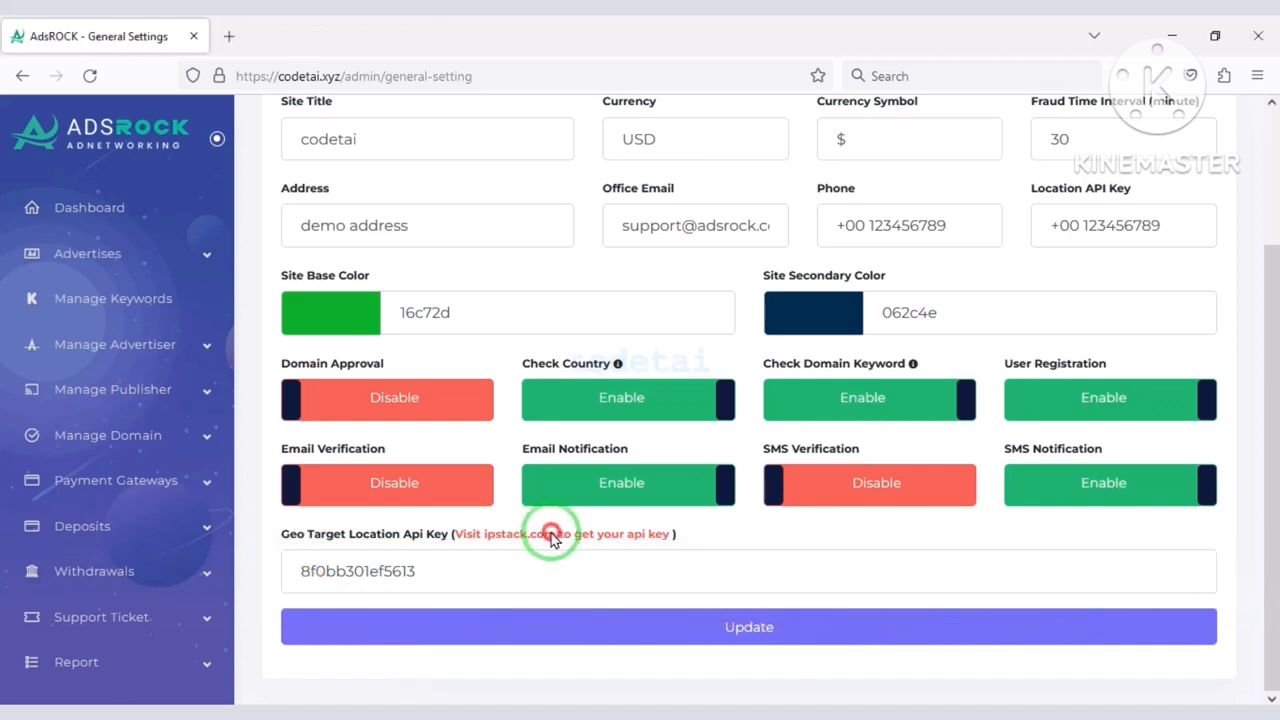
Copy the ipstack.com link for use in a new tab.
{"action": "right_click", "coordinate": [490, 541]}
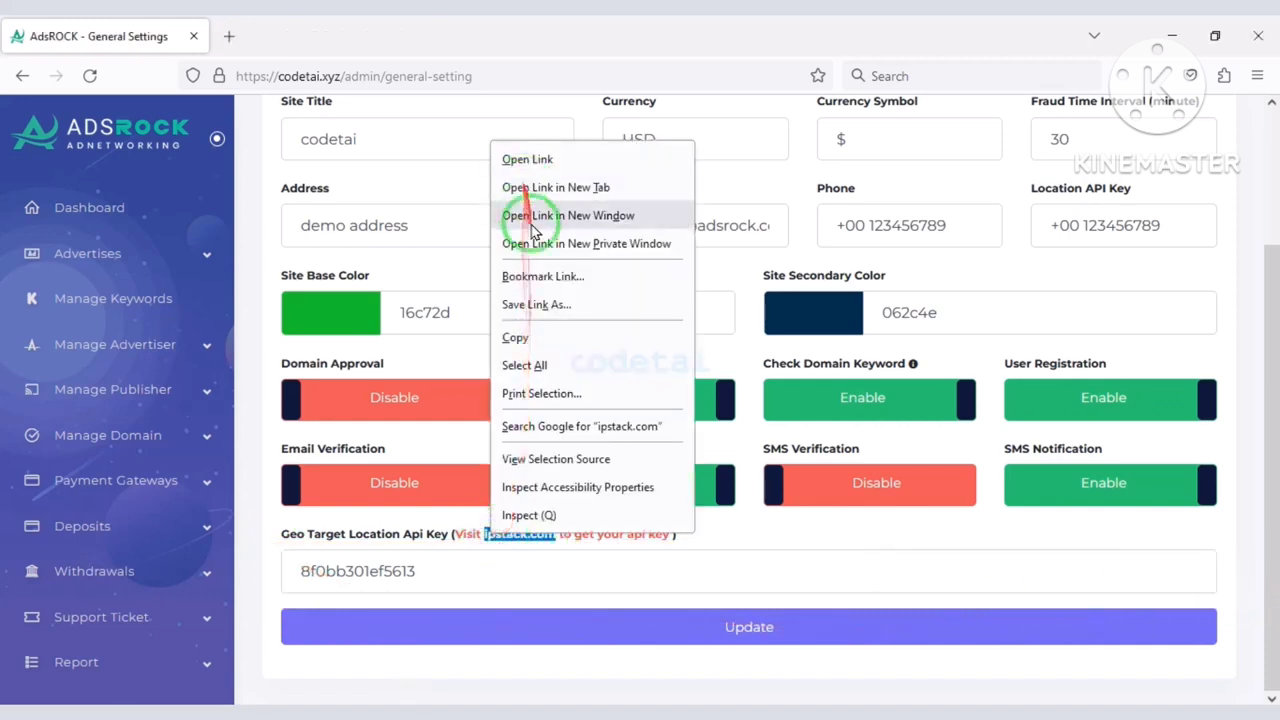
{"action": "left_click", "coordinate": [526, 338]}
{"action": "left_click", "coordinate": [229, 36]}
Go to ipstack.com and scroll its homepage to the free API key sign-up.
{"action": "key", "text": "ctrl+v"}
{"action": "key", "text": "Return"}
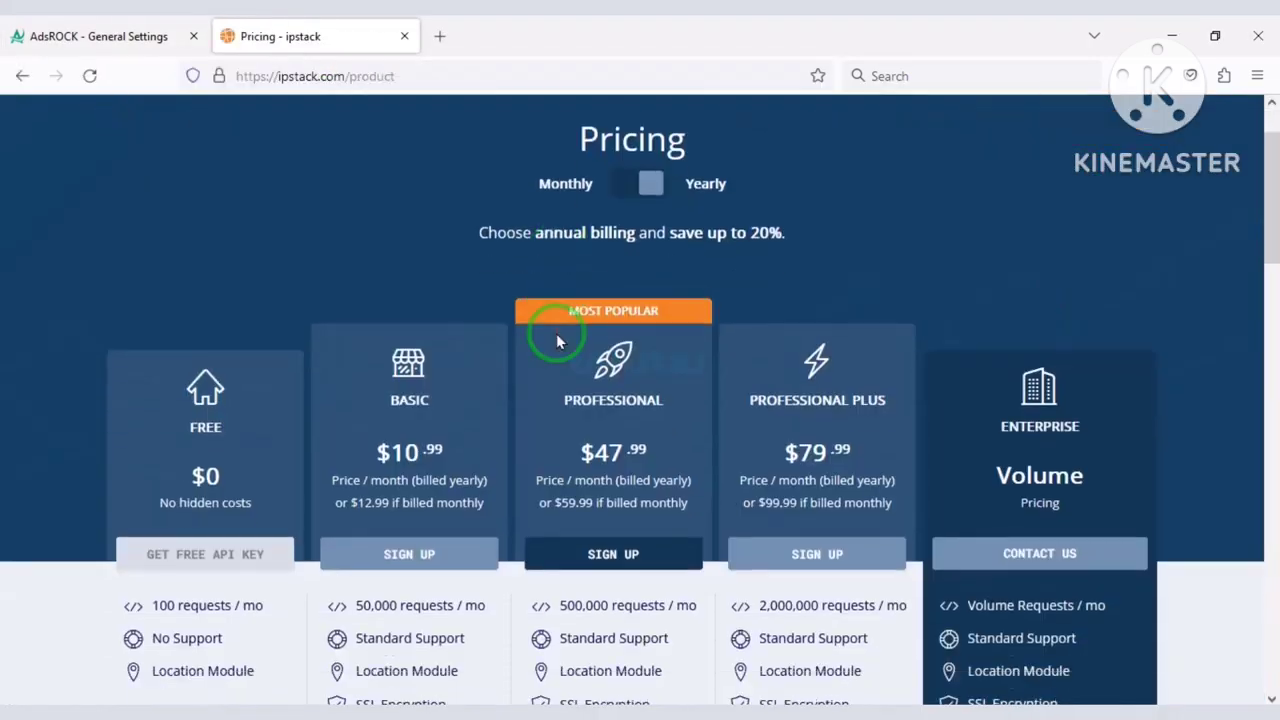
{"action": "scroll", "coordinate": [558, 341], "scroll_direction": "down", "scroll_amount": 2}
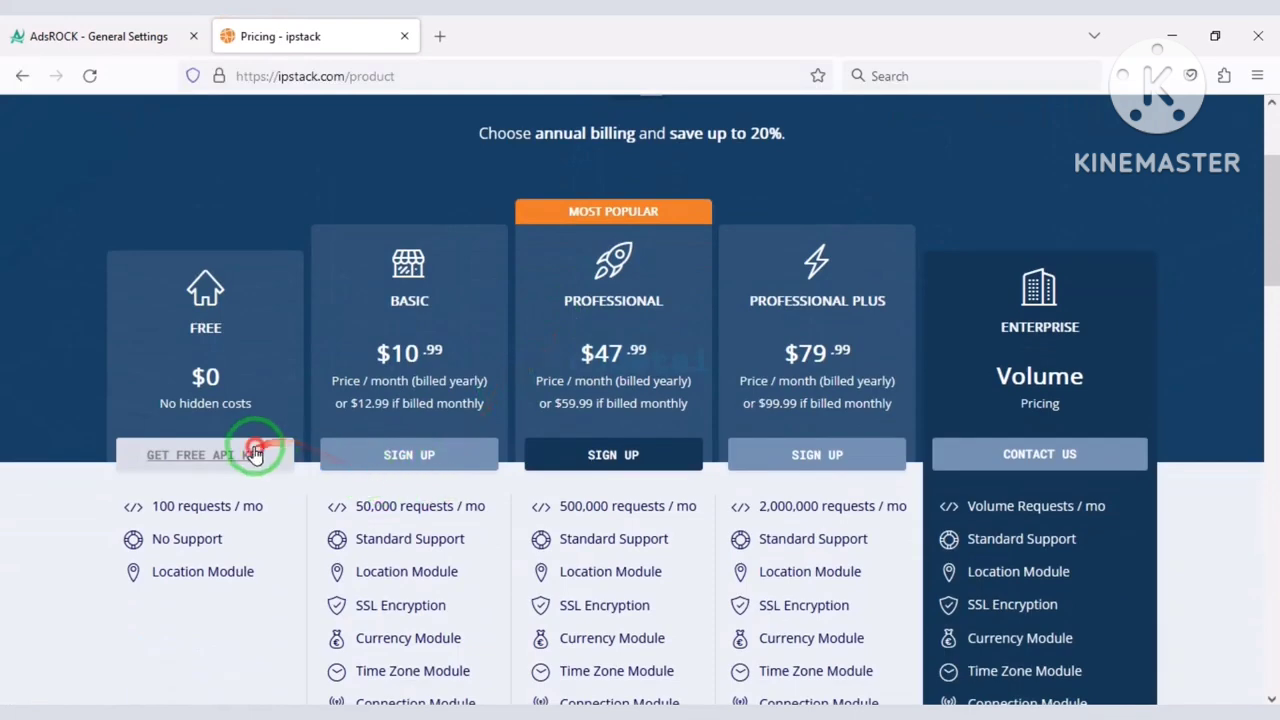
{"action": "scroll", "coordinate": [557, 391], "scroll_direction": "down", "scroll_amount": 8}
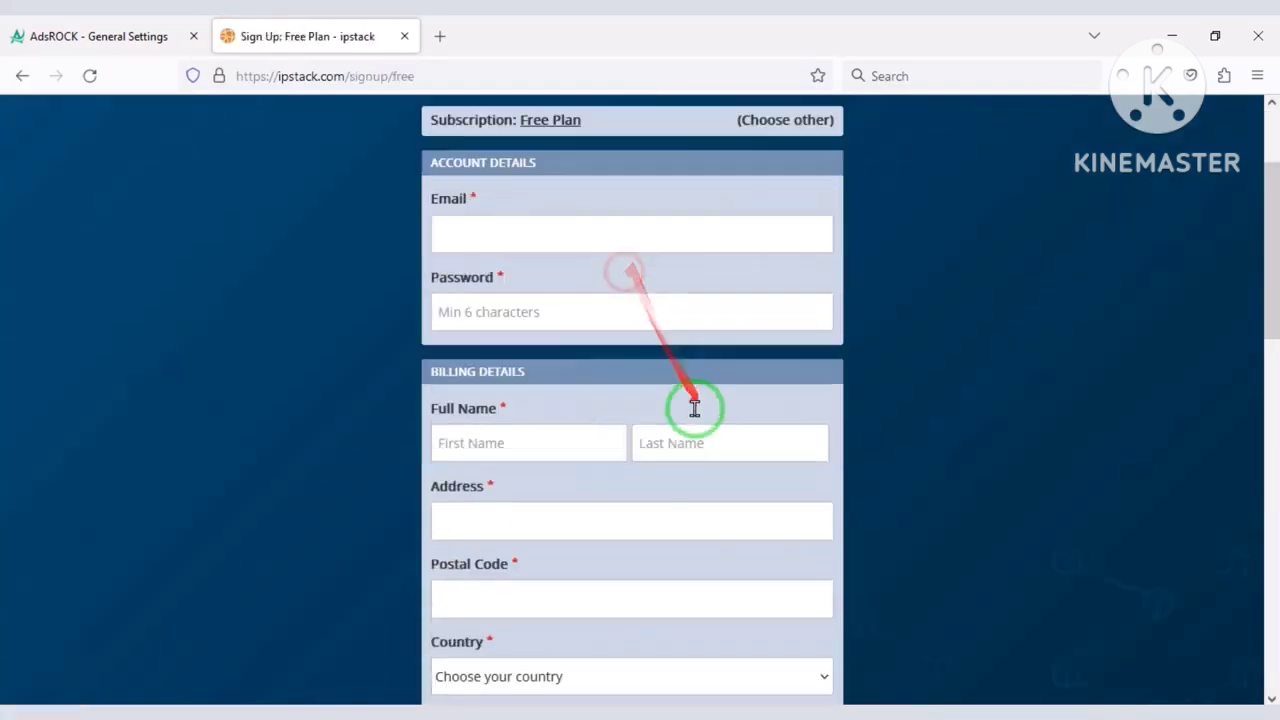
{"action": "scroll", "coordinate": [768, 447], "scroll_direction": "down", "scroll_amount": 3}
{"action": "scroll", "coordinate": [800, 437], "scroll_direction": "up", "scroll_amount": 10}
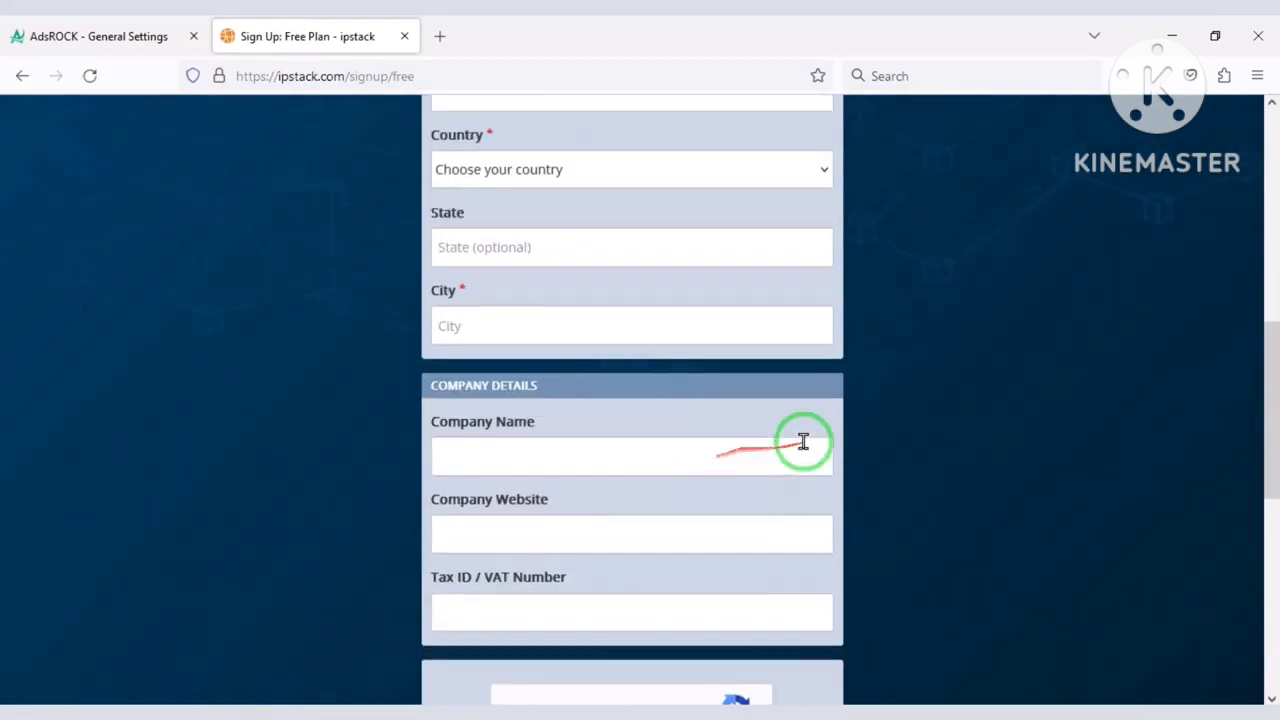
Fill the ipstack sign-up e-mail, password and the account holder's first and last name.
{"action": "left_click", "coordinate": [787, 325]}
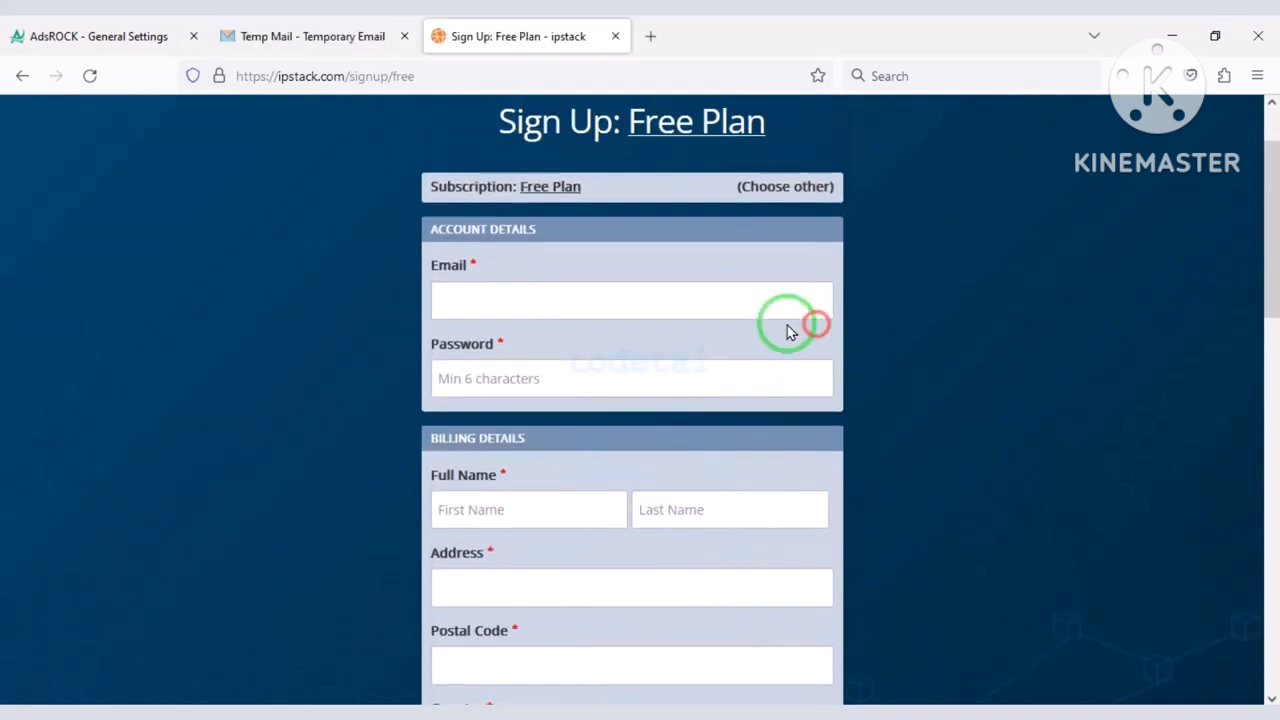
{"action": "key", "text": "ctrl+v"}
{"action": "left_click", "coordinate": [512, 376]}
{"action": "type", "text": "a"}
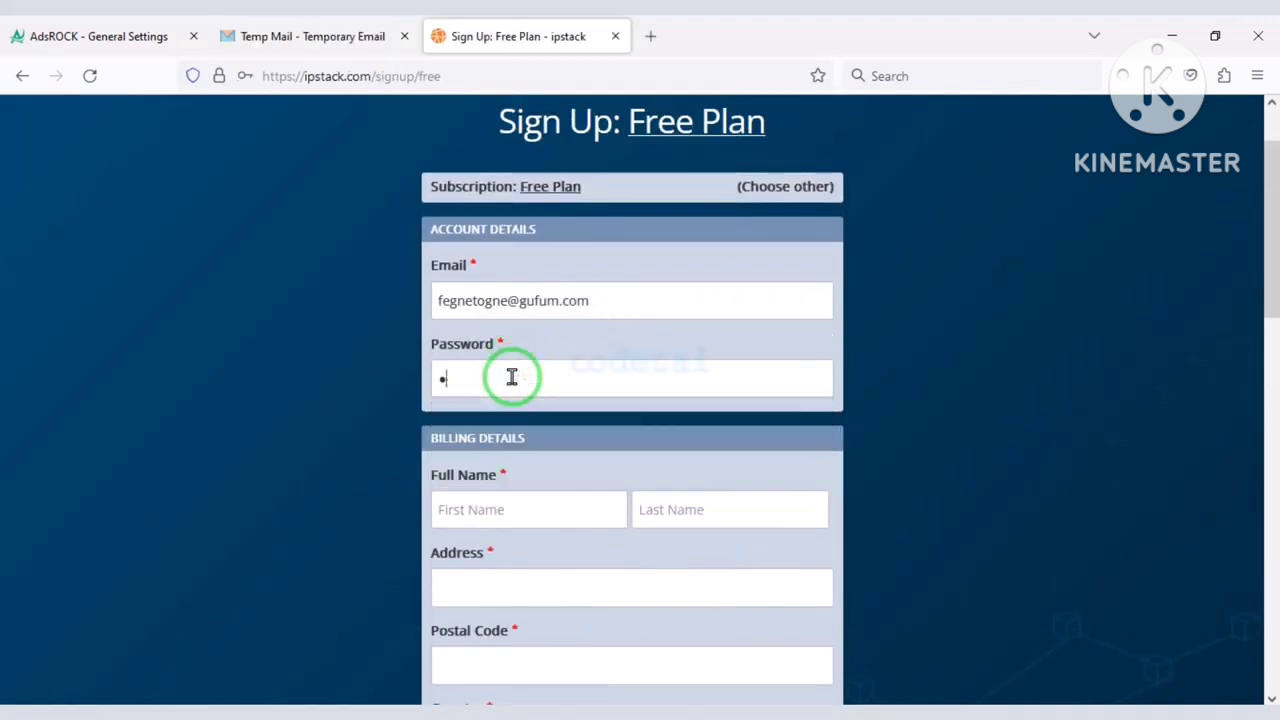
{"action": "scroll", "coordinate": [525, 395], "scroll_direction": "down", "scroll_amount": 2}
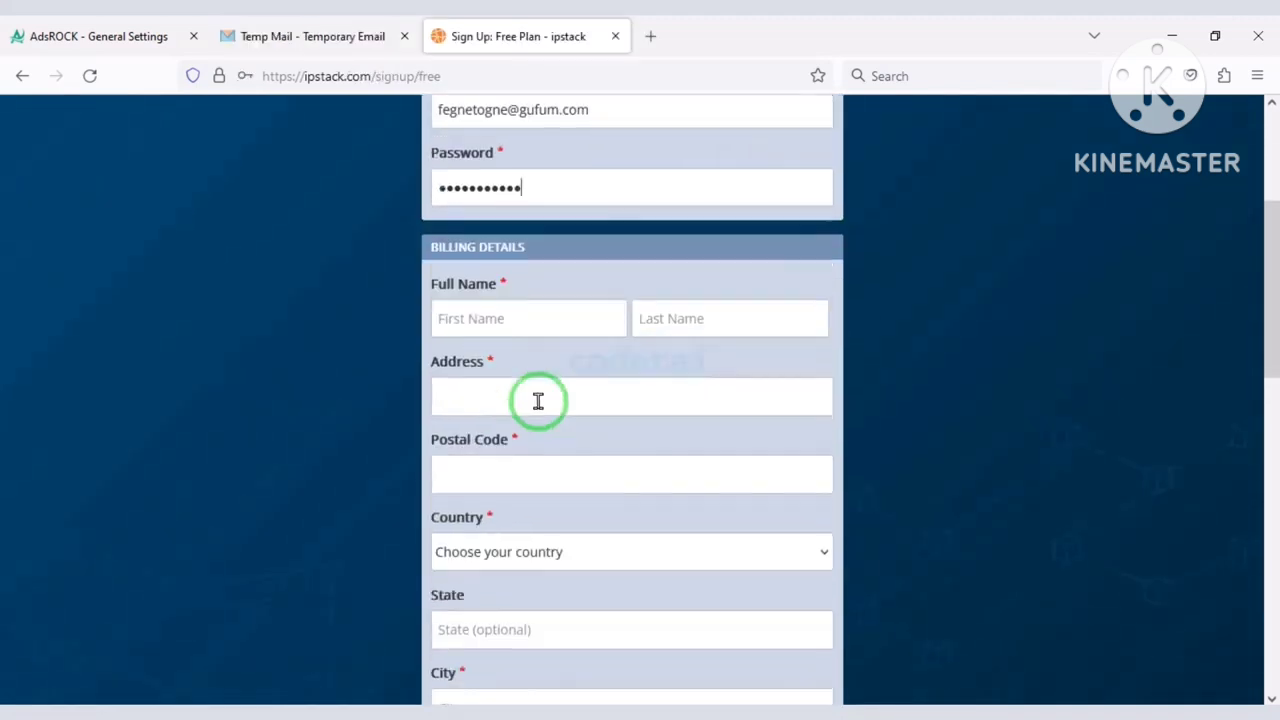
{"action": "left_click", "coordinate": [520, 333]}
{"action": "type", "text": "M"}
{"action": "left_click", "coordinate": [500, 347]}
{"action": "left_click", "coordinate": [720, 303]}
{"action": "type", "text": "Smith"}
{"action": "left_click", "coordinate": [577, 383]}
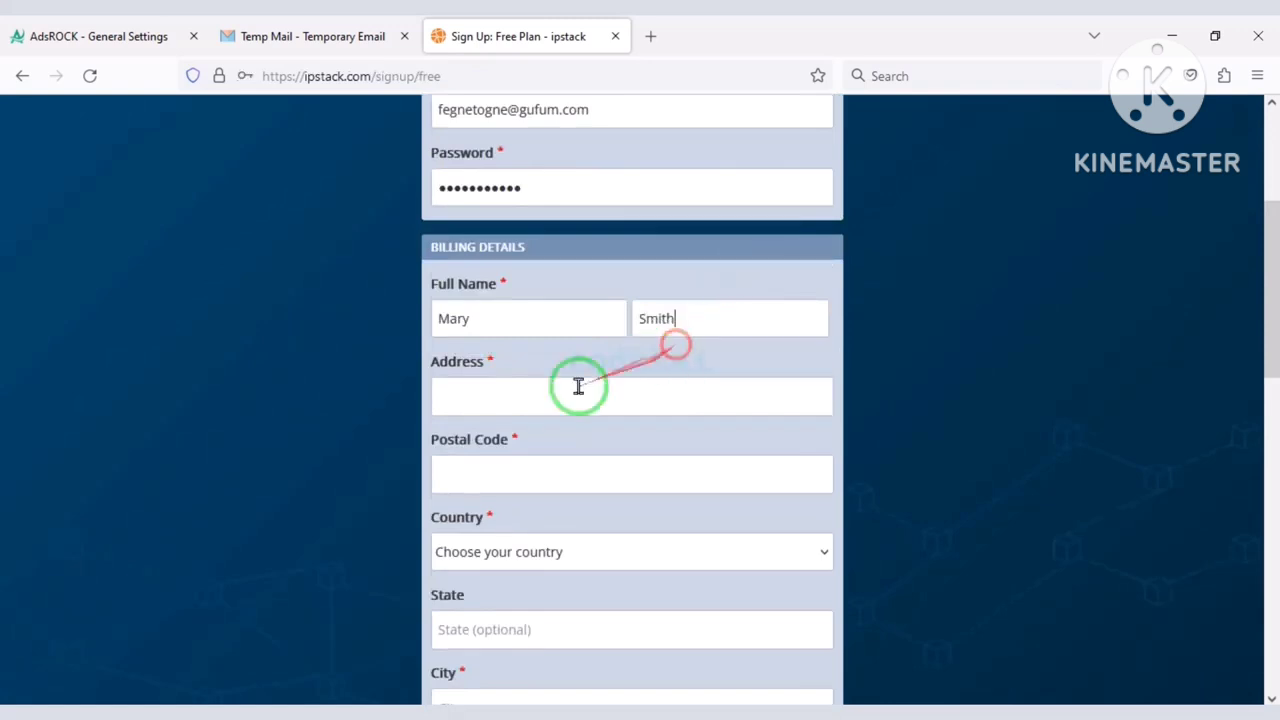
Set state and city to New York and company to Codetai, then submit the free-plan sign-up.
{"action": "scroll", "coordinate": [548, 440], "scroll_direction": "down", "scroll_amount": 1}
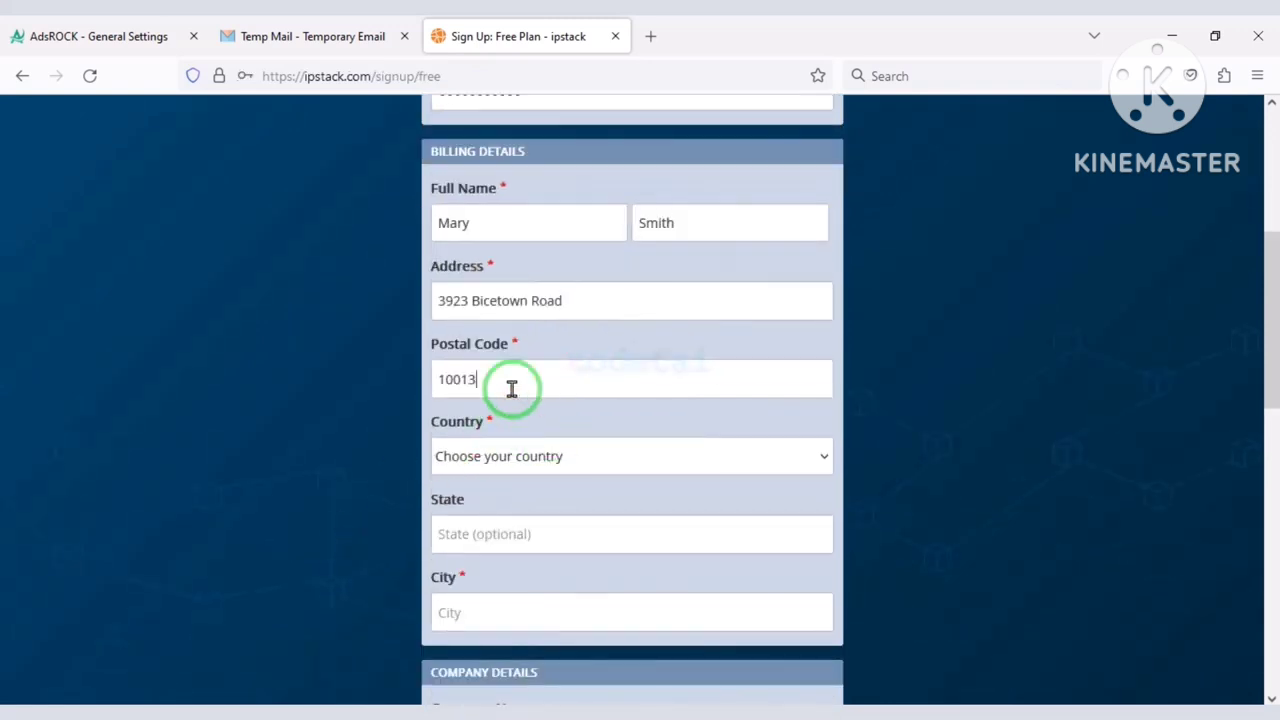
{"action": "left_click", "coordinate": [511, 456]}
{"action": "scroll", "coordinate": [518, 400], "scroll_direction": "down", "scroll_amount": 20}
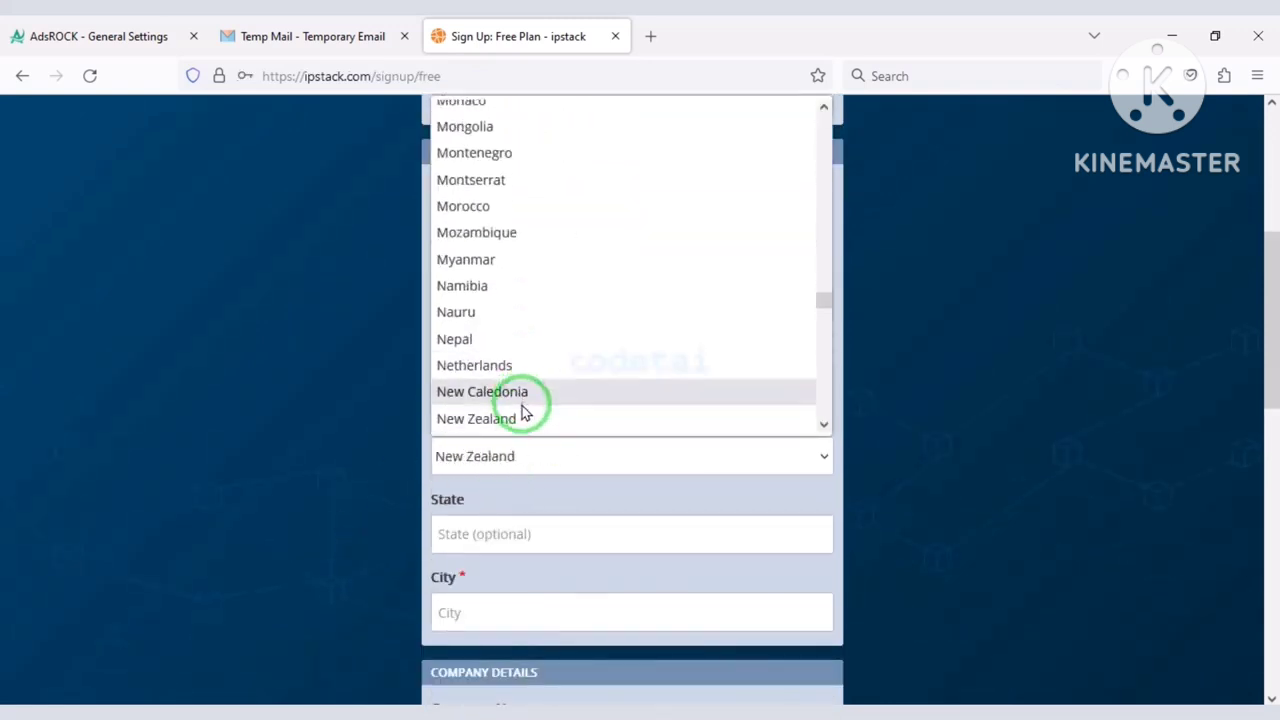
{"action": "scroll", "coordinate": [528, 414], "scroll_direction": "down", "scroll_amount": 1}
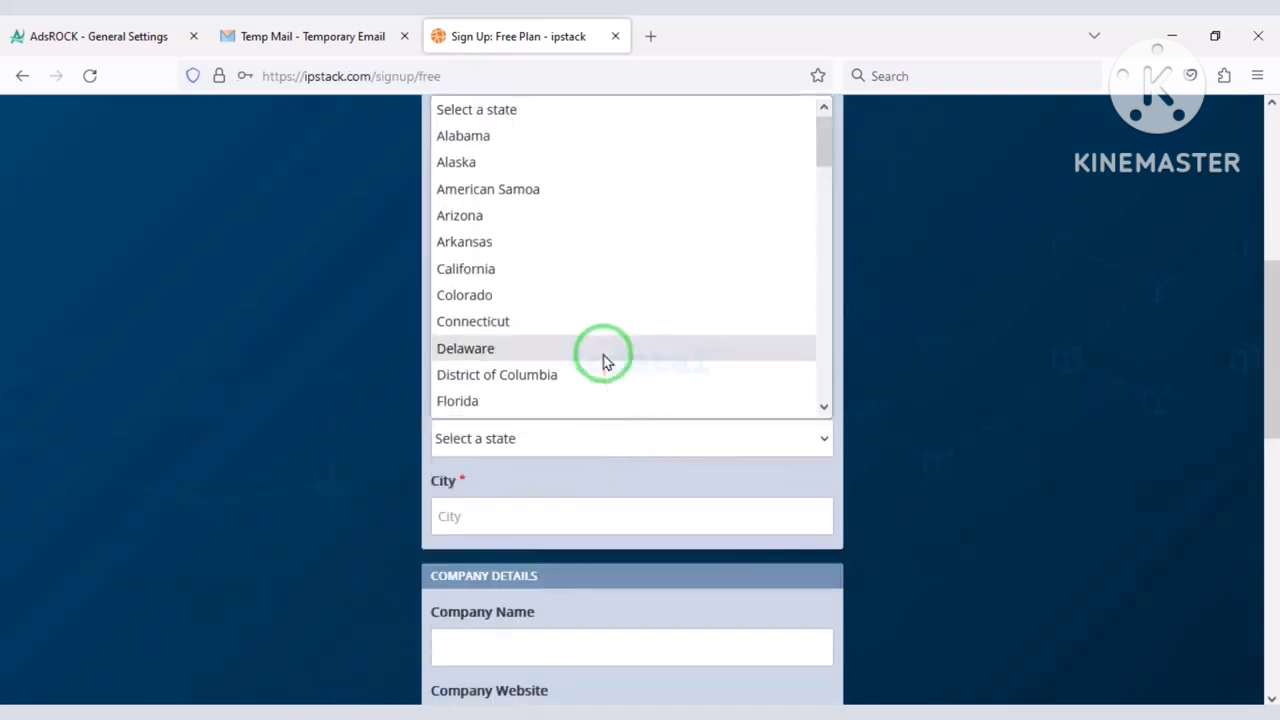
{"action": "scroll", "coordinate": [603, 360], "scroll_direction": "down", "scroll_amount": 8}
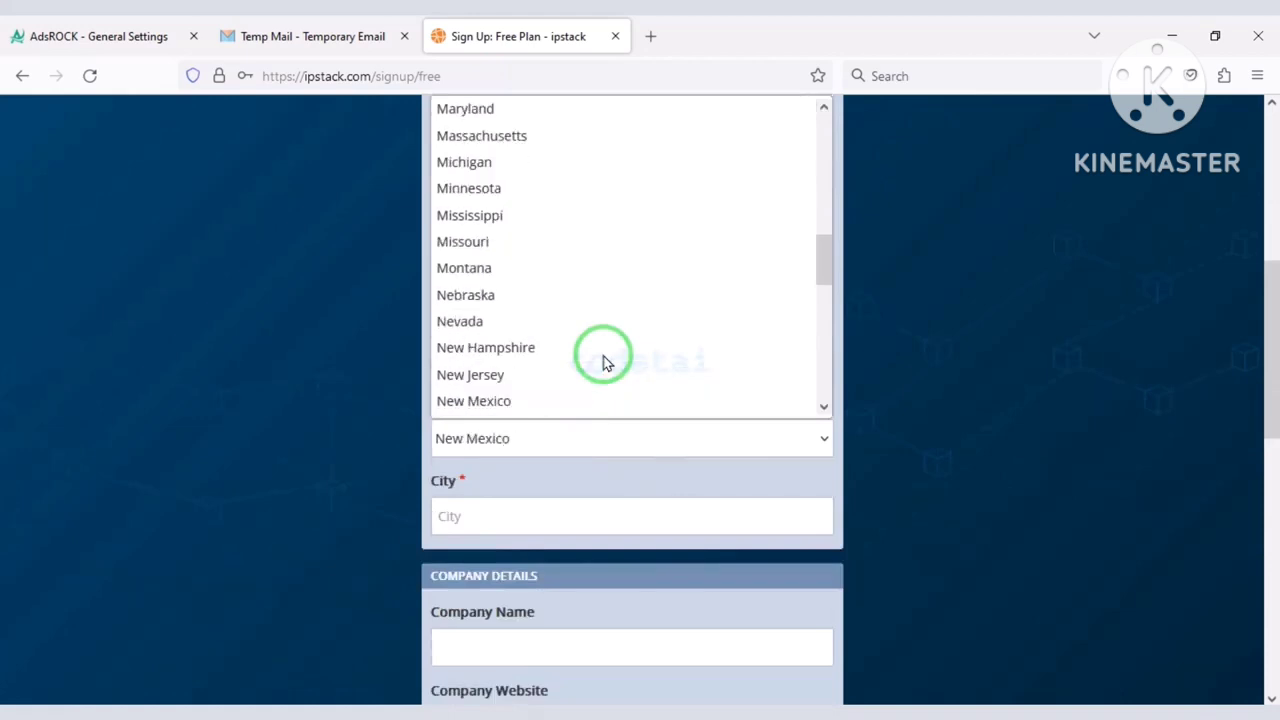
{"action": "scroll", "coordinate": [603, 360], "scroll_direction": "down", "scroll_amount": 1}
{"action": "left_click", "coordinate": [563, 400]}
{"action": "scroll", "coordinate": [549, 409], "scroll_direction": "down", "scroll_amount": 2}
{"action": "left_click", "coordinate": [517, 331]}
{"action": "type", "text": "New York"}
{"action": "left_click", "coordinate": [519, 455]}
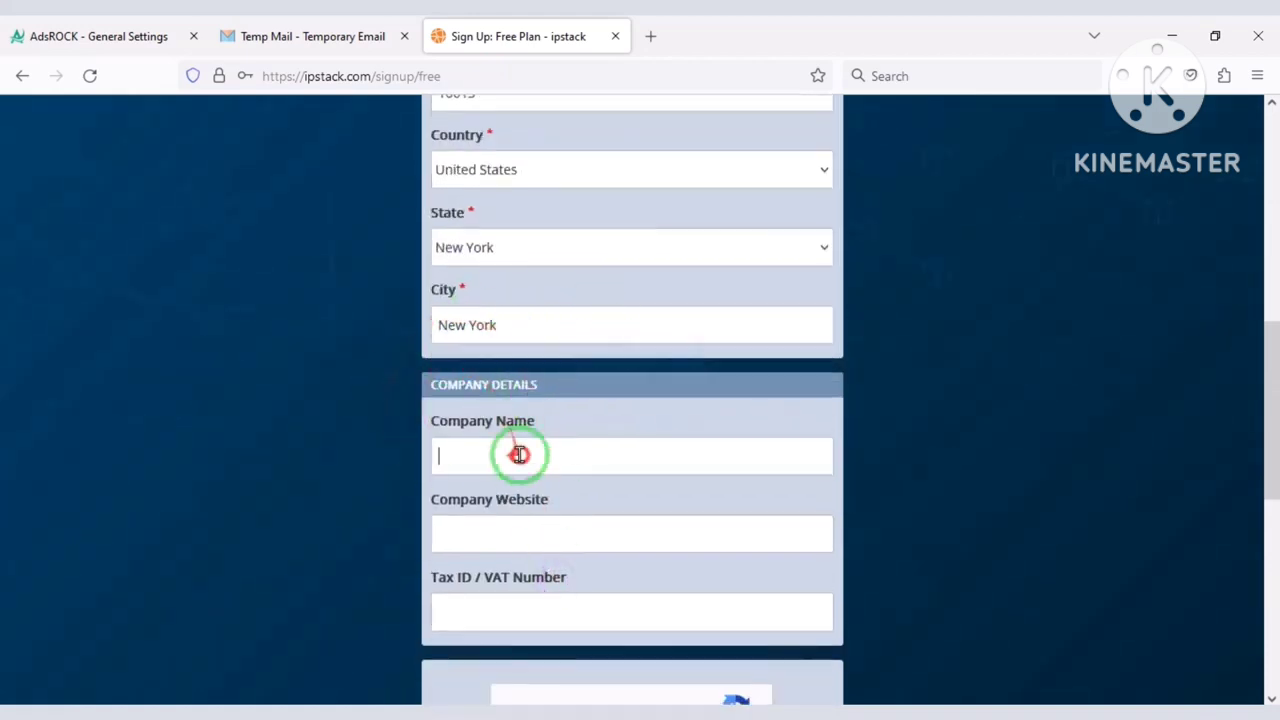
{"action": "type", "text": "Codetai"}
{"action": "scroll", "coordinate": [527, 475], "scroll_direction": "down", "scroll_amount": 3}
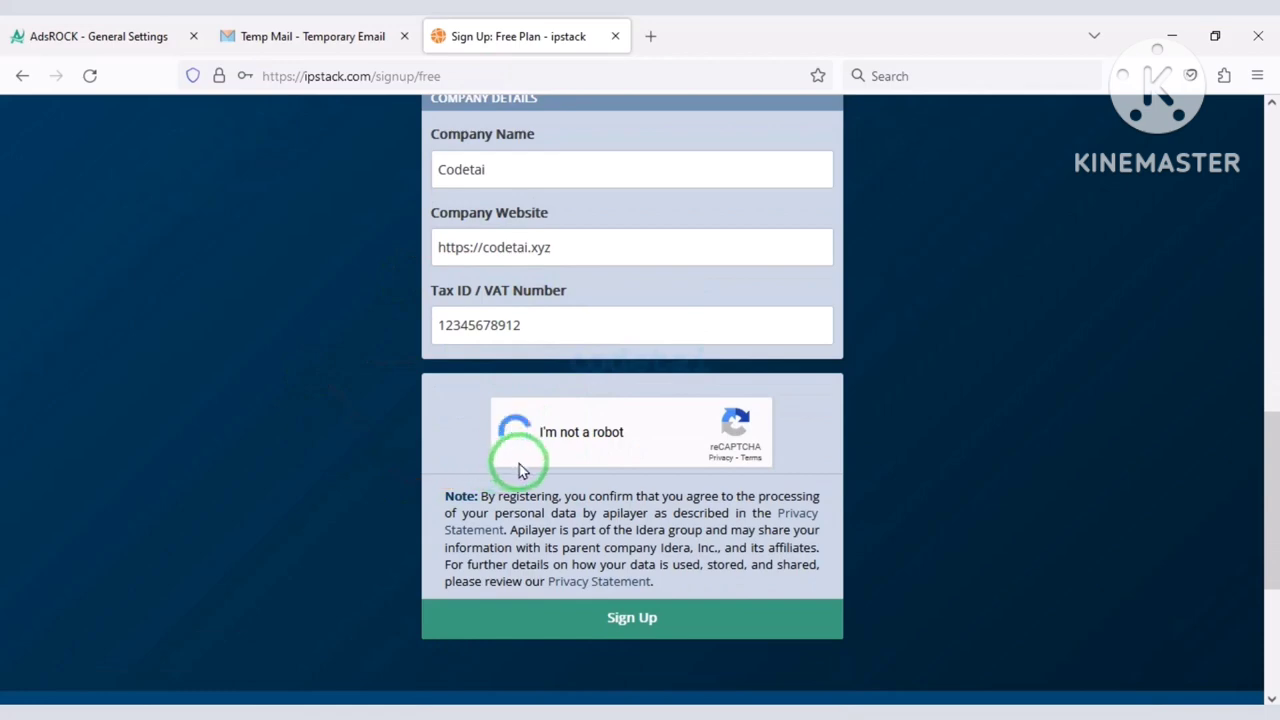
{"action": "left_click", "coordinate": [623, 620]}
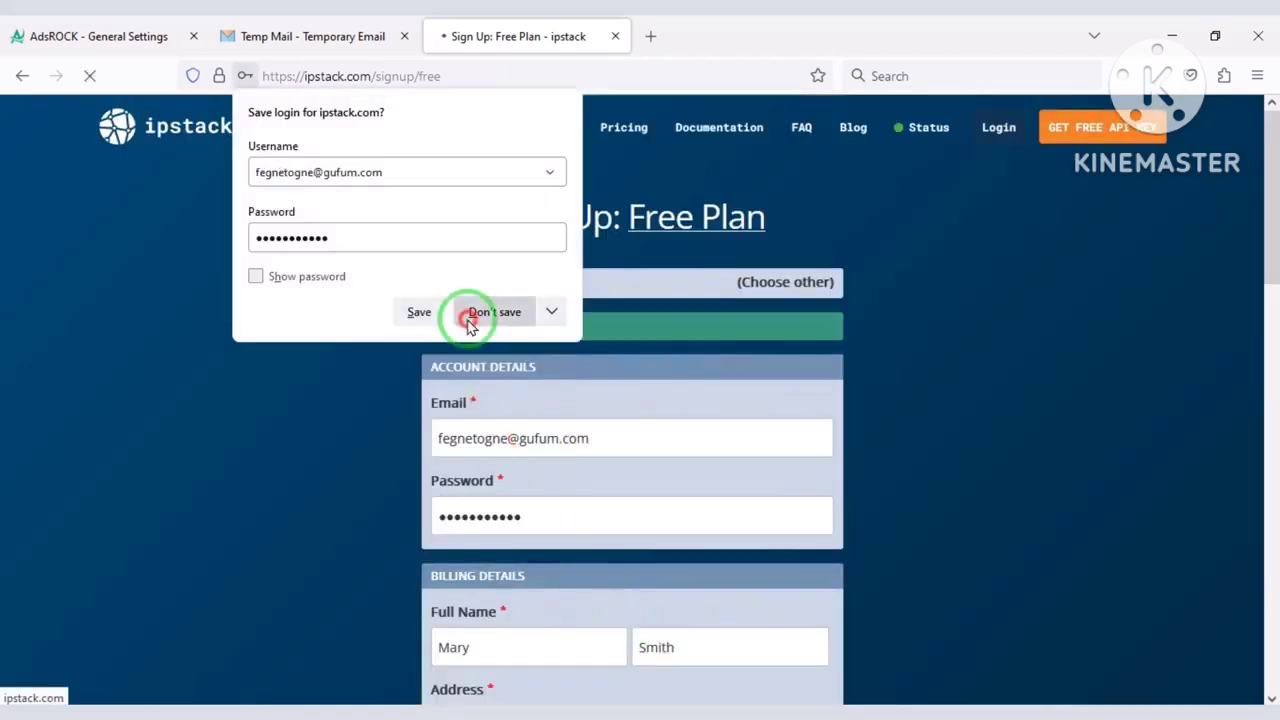
Copy the dashboard's API access key and save it as AdsRock's Geo Target Location key.
{"action": "left_click", "coordinate": [497, 311]}
{"action": "left_click", "coordinate": [606, 400]}
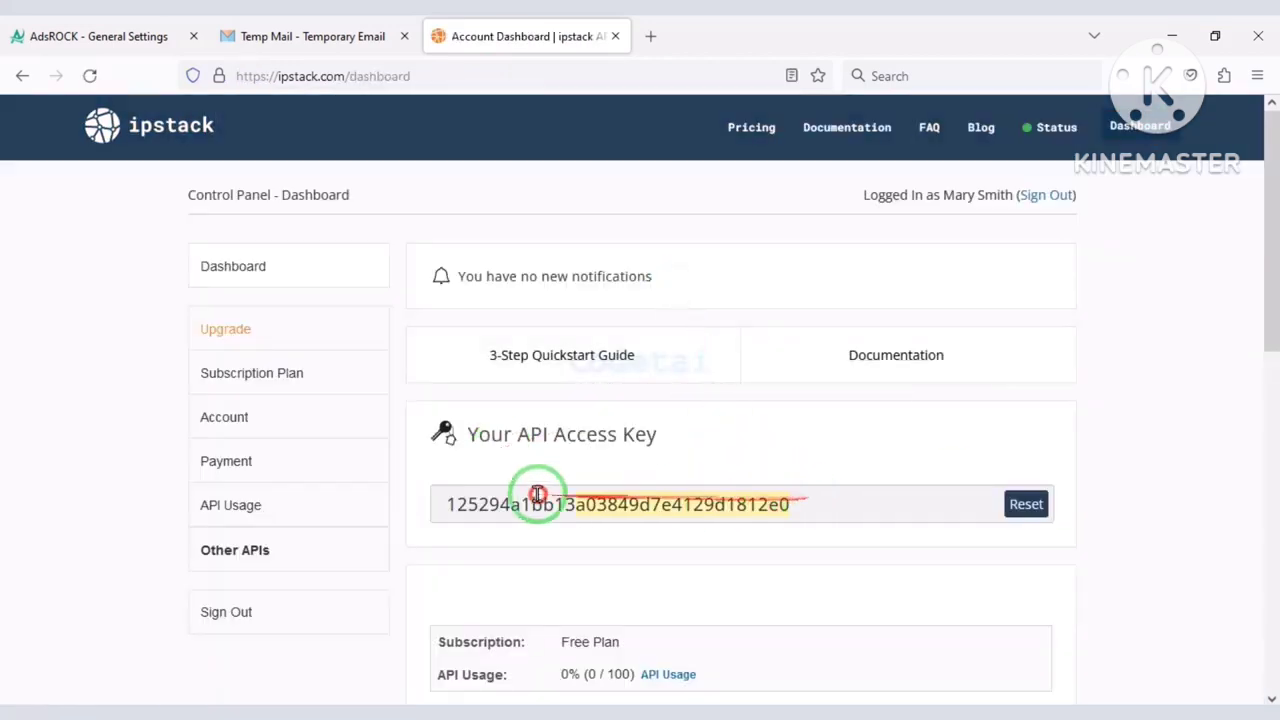
{"action": "right_click", "coordinate": [490, 498]}
{"action": "left_click", "coordinate": [551, 264]}
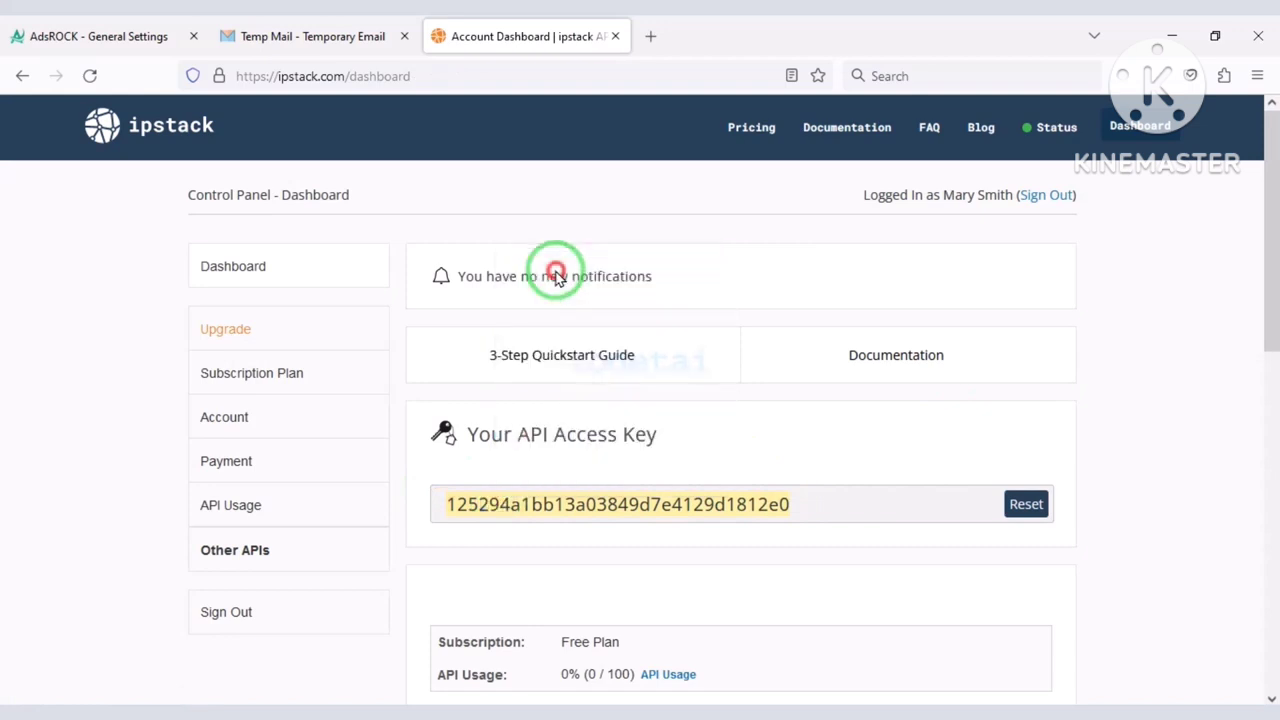
{"action": "left_click", "coordinate": [177, 30]}
{"action": "left_click", "coordinate": [257, 78]}
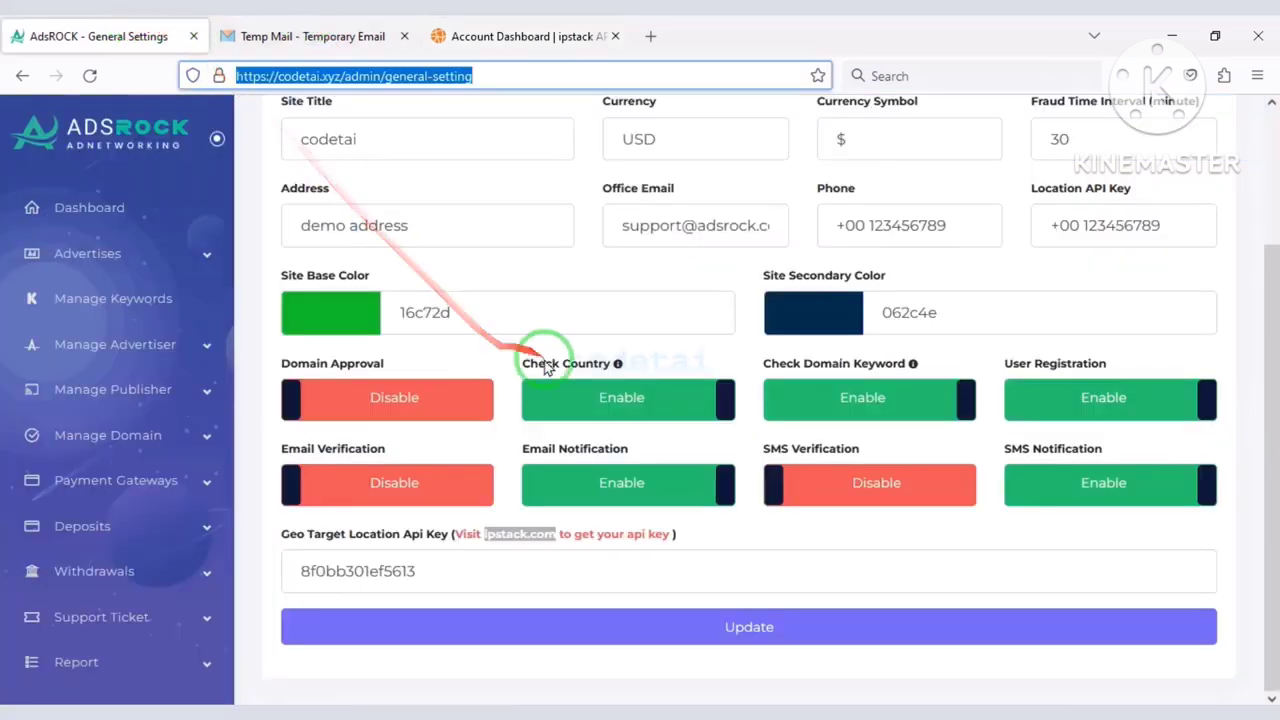
{"action": "left_click", "coordinate": [471, 571]}
{"action": "key", "text": "ctrl+a"}
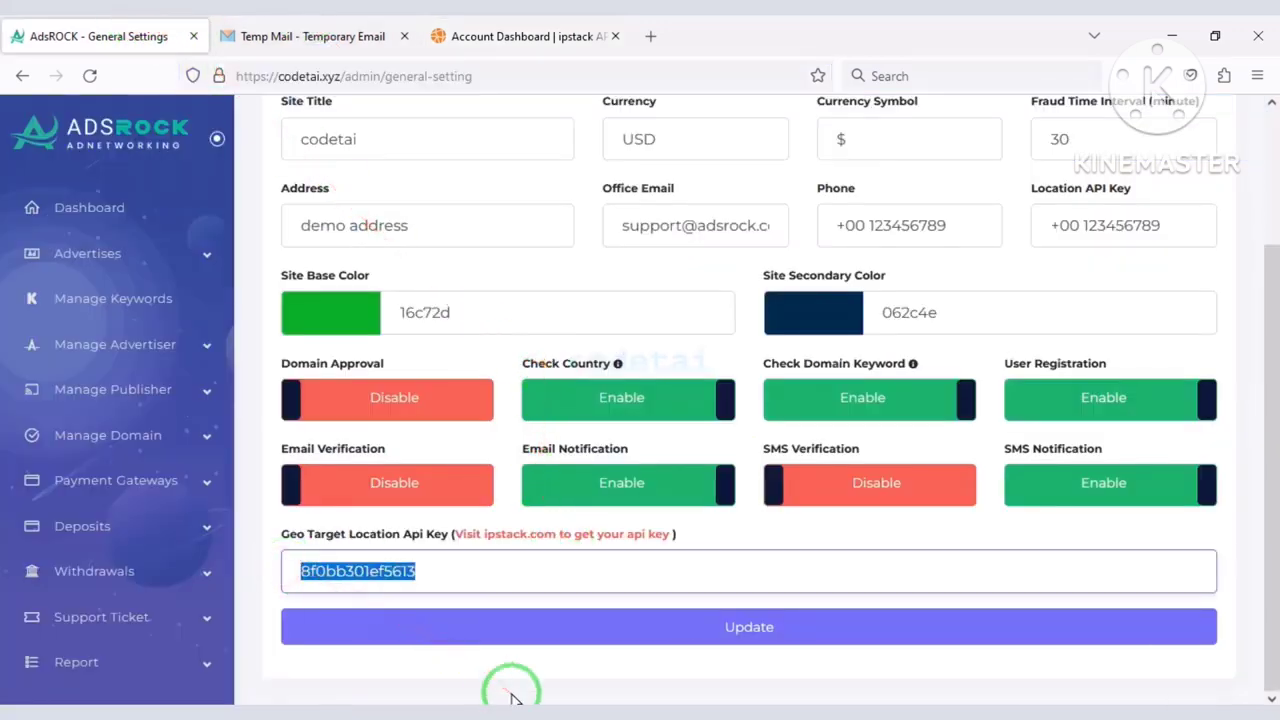
{"action": "left_click", "coordinate": [634, 645]}
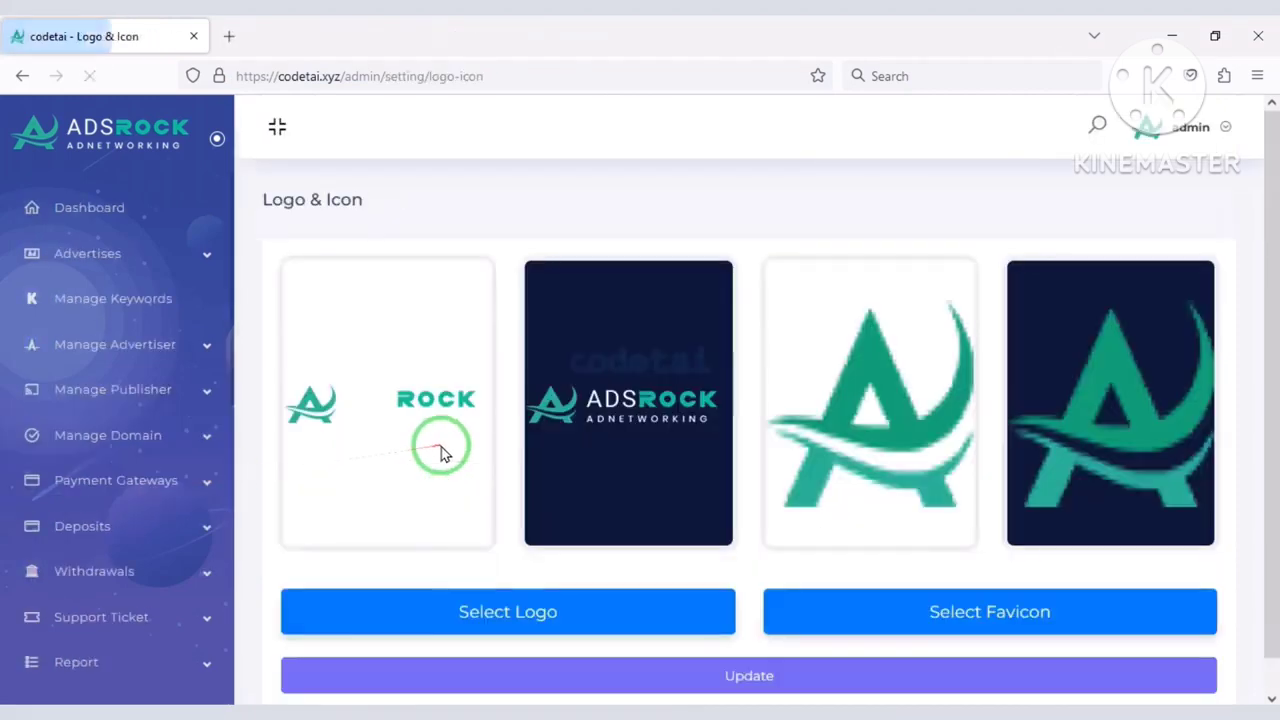
Upload the new logo file and the CO favicon image, then save the Logo & Icon settings.
{"action": "left_click", "coordinate": [532, 611]}
{"action": "double_click", "coordinate": [366, 184]}
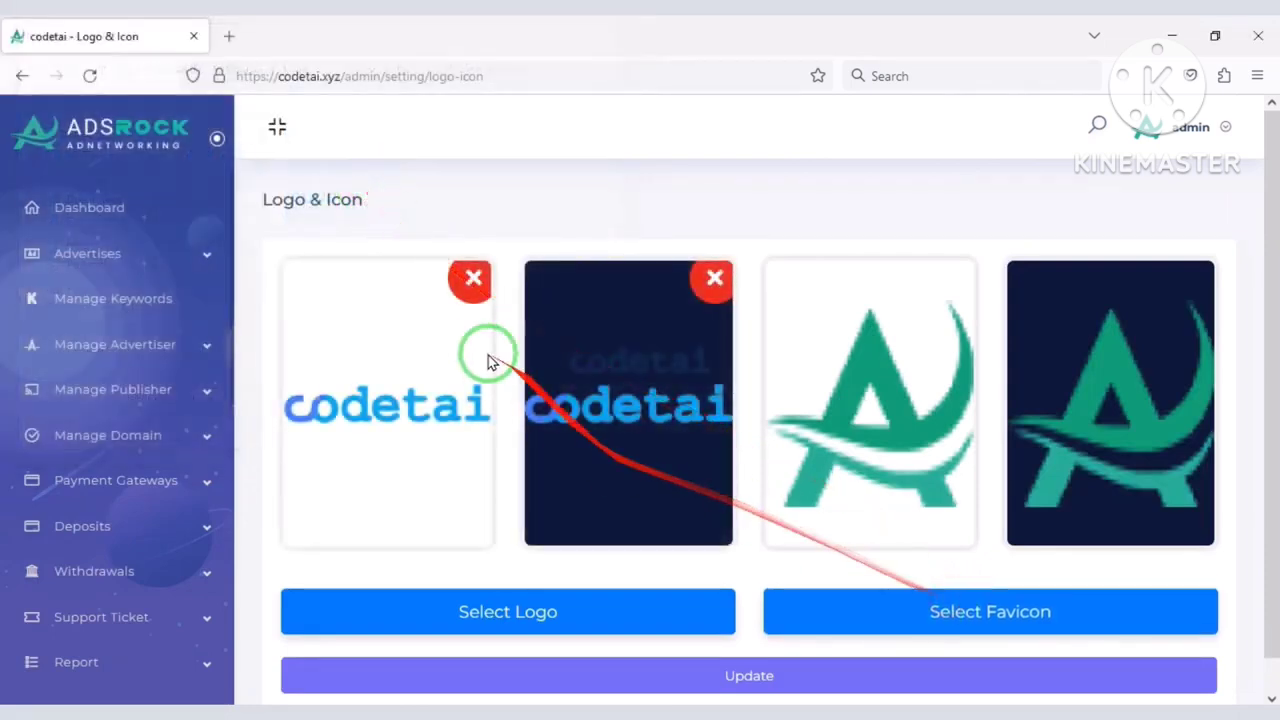
{"action": "left_click", "coordinate": [881, 610]}
{"action": "double_click", "coordinate": [232, 180]}
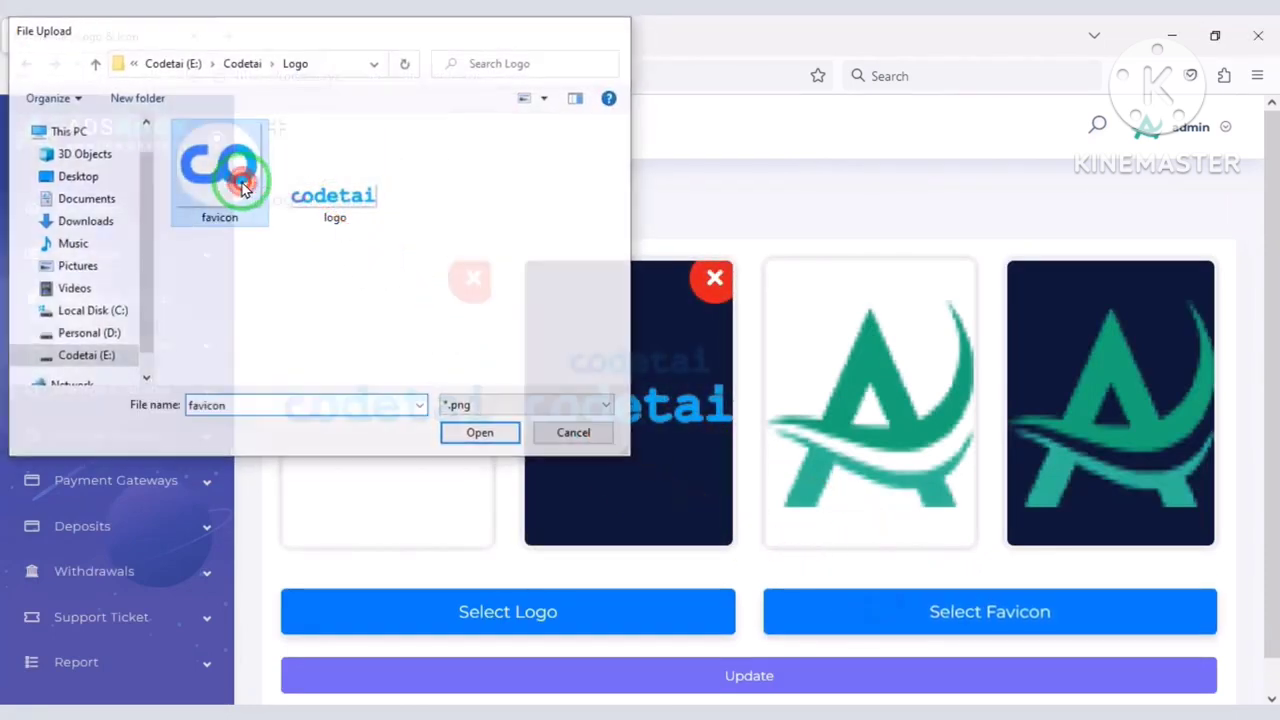
{"action": "scroll", "coordinate": [547, 493], "scroll_direction": "down", "scroll_amount": 1}
{"action": "left_click", "coordinate": [619, 640]}
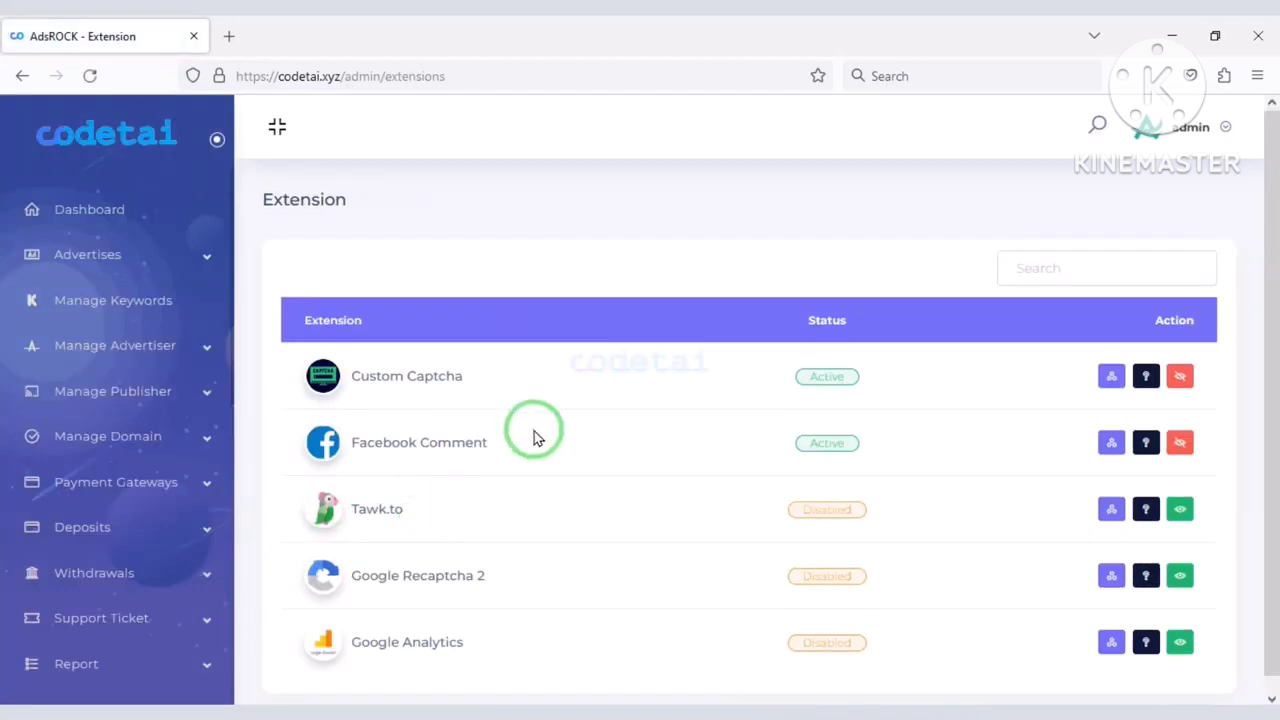
Disable the Custom Captcha extension and copy the 'Google Recaptcha 2' name.
{"action": "scroll", "coordinate": [540, 443], "scroll_direction": "down", "scroll_amount": 1}
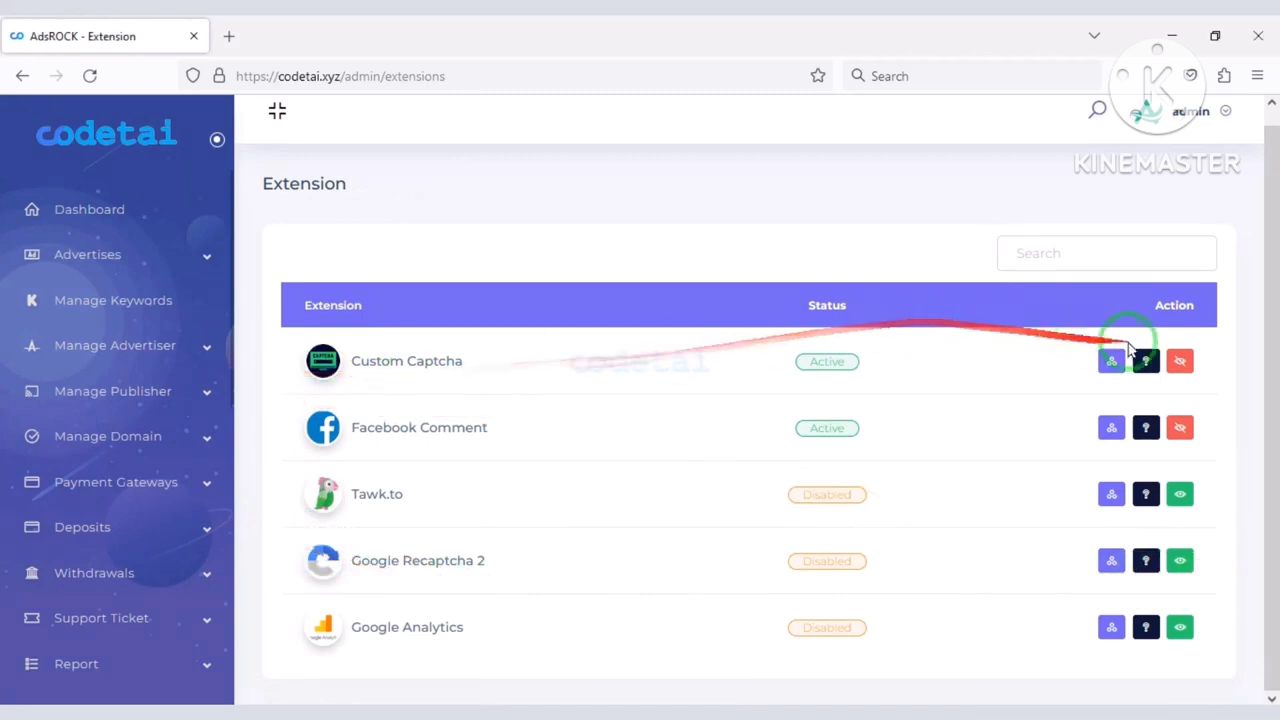
{"action": "left_click", "coordinate": [1179, 362]}
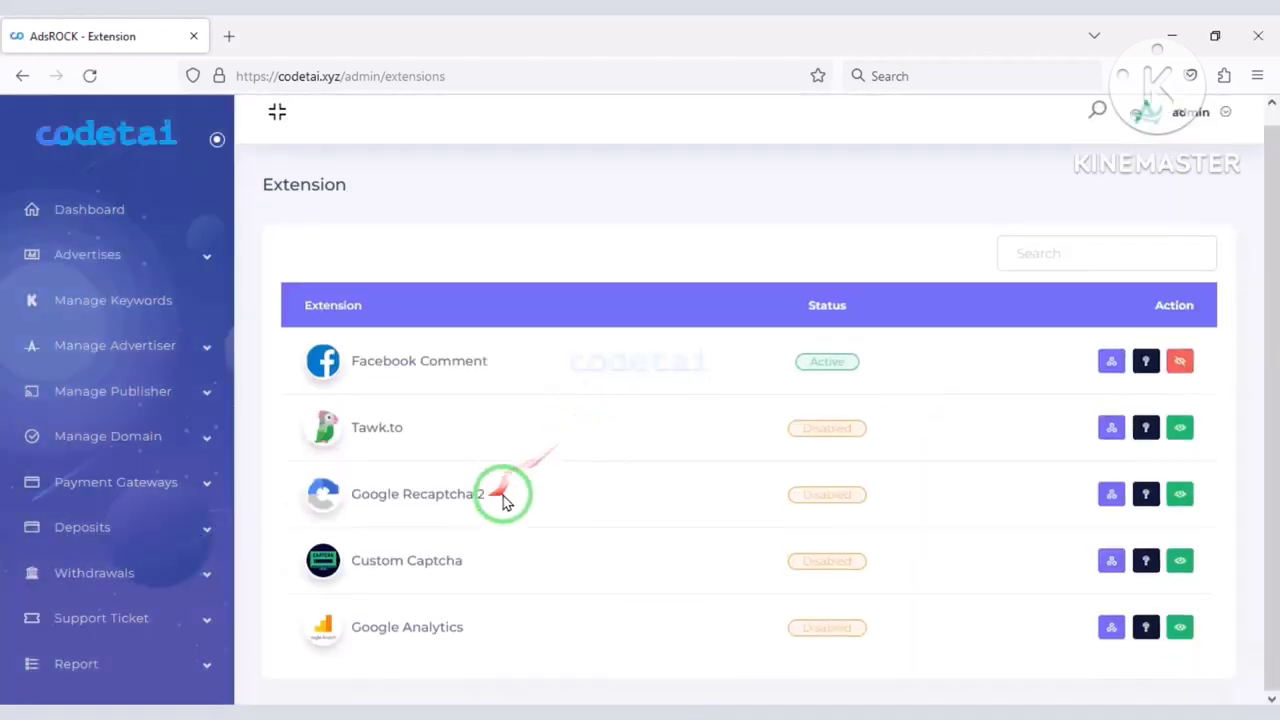
{"action": "left_click_drag", "start_coordinate": [505, 502], "coordinate": [343, 503]}
{"action": "right_click", "coordinate": [357, 490]}
{"action": "left_click", "coordinate": [380, 263]}
In a new tab, search 'Google Recaptcha 2 admin' and sign in with the Google account.
{"action": "left_click", "coordinate": [229, 36]}
{"action": "right_click", "coordinate": [270, 72]}
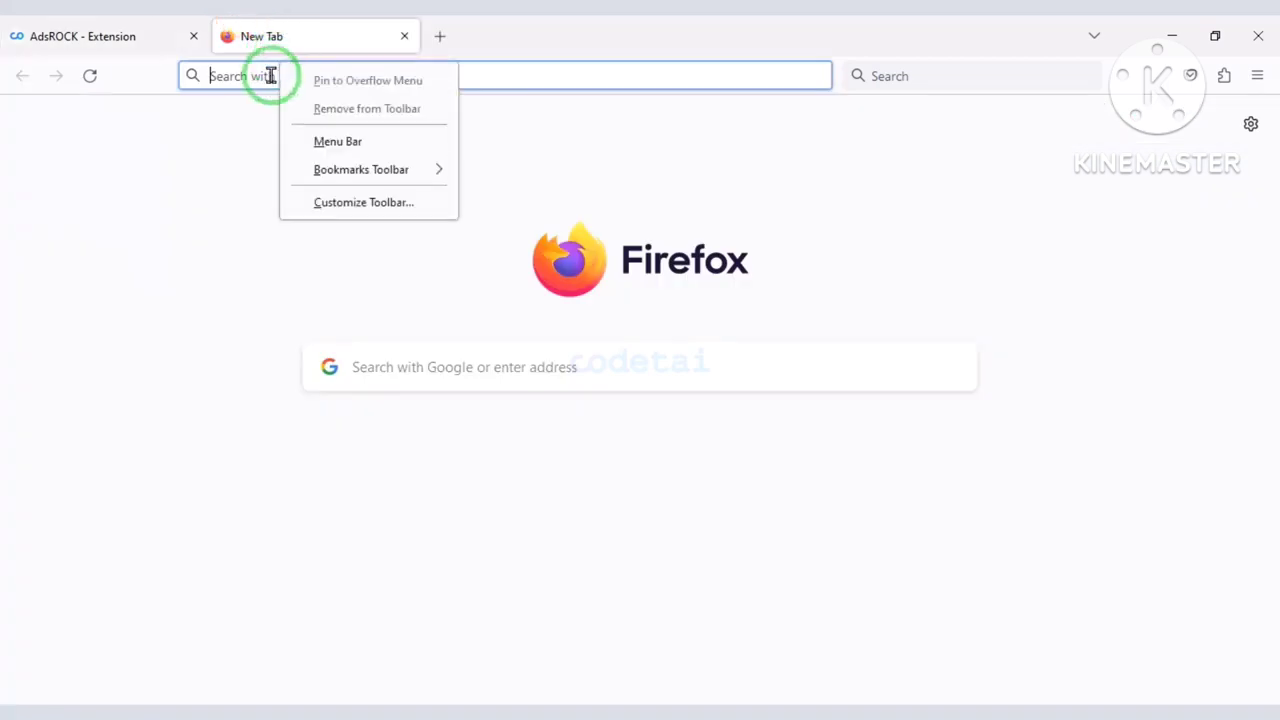
{"action": "right_click", "coordinate": [250, 76]}
{"action": "left_click", "coordinate": [288, 215]}
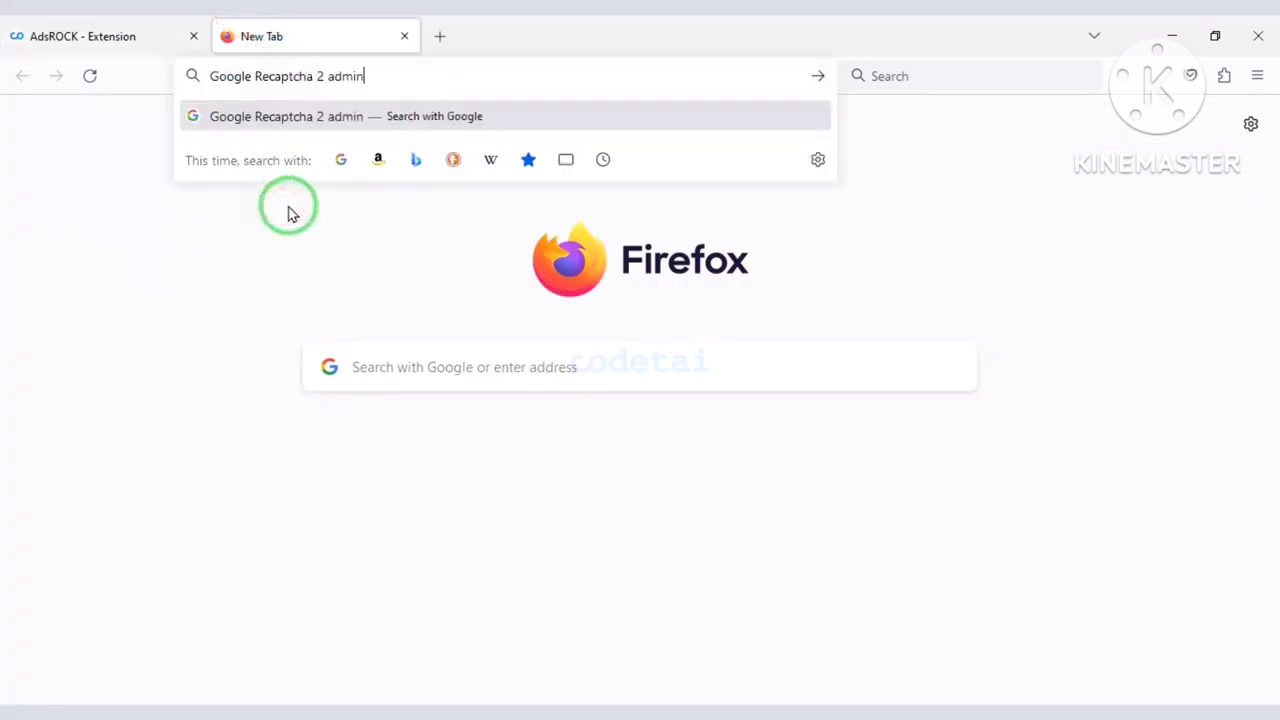
{"action": "type", "text": "admin"}
{"action": "key", "text": "Return"}
{"action": "left_click", "coordinate": [329, 320]}
{"action": "left_click", "coordinate": [523, 340]}
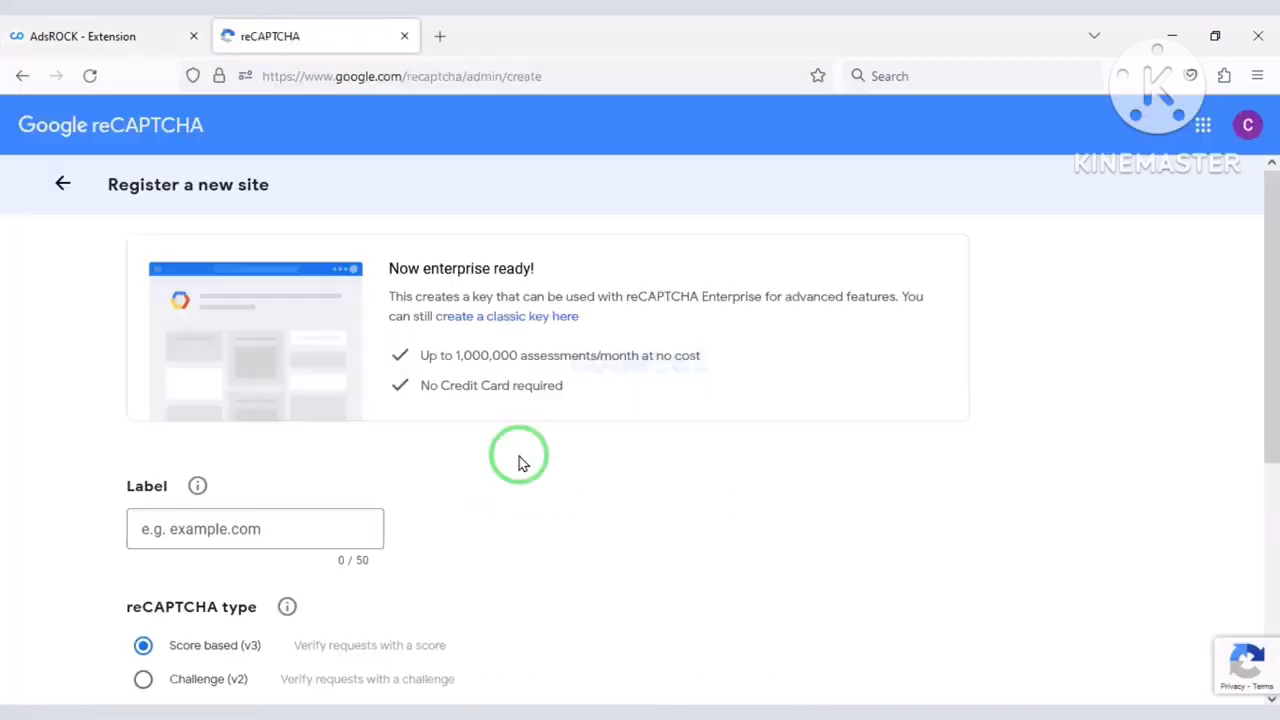
Register a Challenge (v2) site with label and domain codetai.xyz, accept the terms, and submit.
{"action": "left_click", "coordinate": [85, 36]}
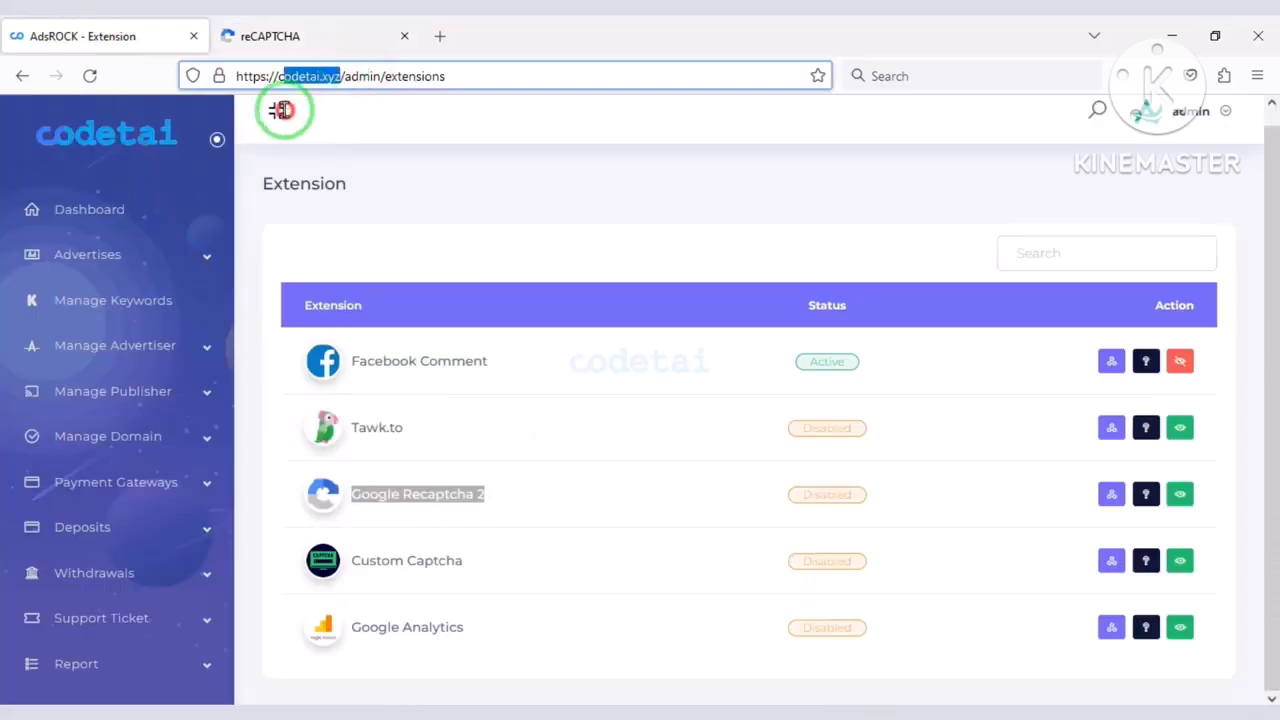
{"action": "right_click", "coordinate": [300, 76]}
{"action": "left_click", "coordinate": [337, 189]}
{"action": "left_click", "coordinate": [270, 36]}
{"action": "scroll", "coordinate": [294, 300], "scroll_direction": "up", "scroll_amount": 2}
{"action": "left_click", "coordinate": [223, 334]}
{"action": "key", "text": "ctrl+v"}
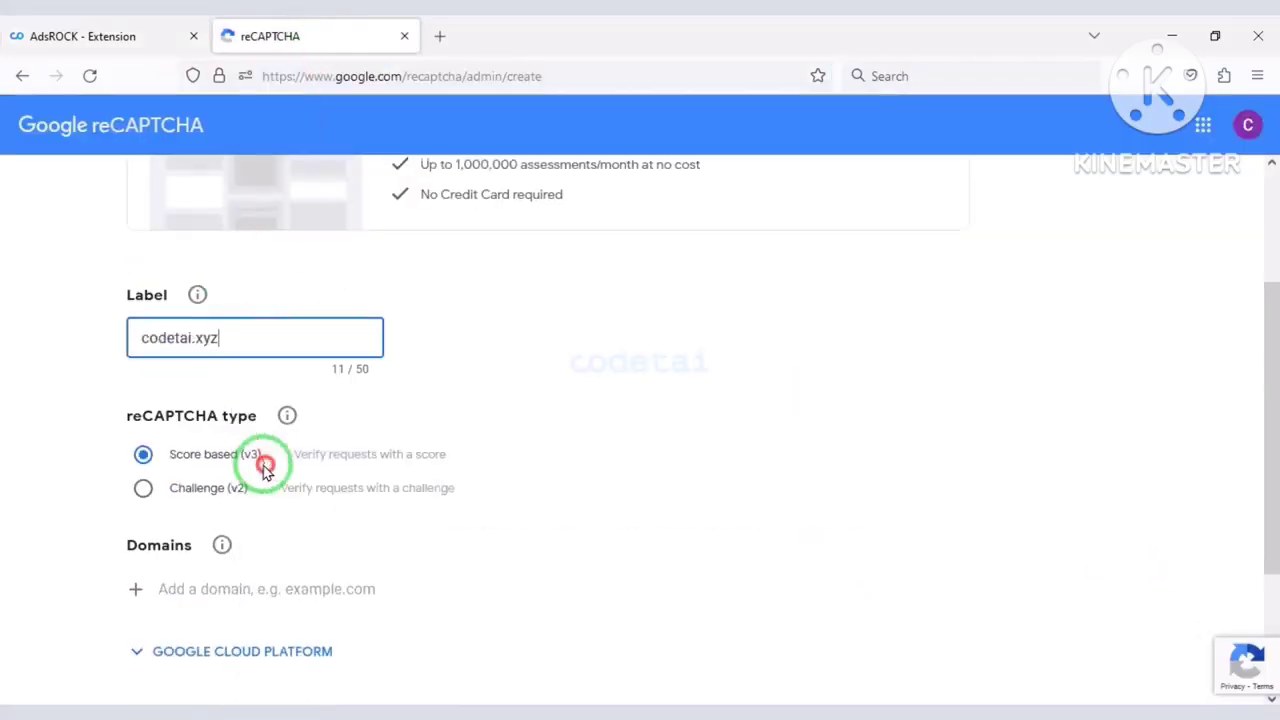
{"action": "scroll", "coordinate": [265, 470], "scroll_direction": "down", "scroll_amount": 2}
{"action": "left_click", "coordinate": [143, 287]}
{"action": "scroll", "coordinate": [280, 434], "scroll_direction": "down", "scroll_amount": 1}
{"action": "right_click", "coordinate": [205, 386]}
{"action": "left_click", "coordinate": [263, 518]}
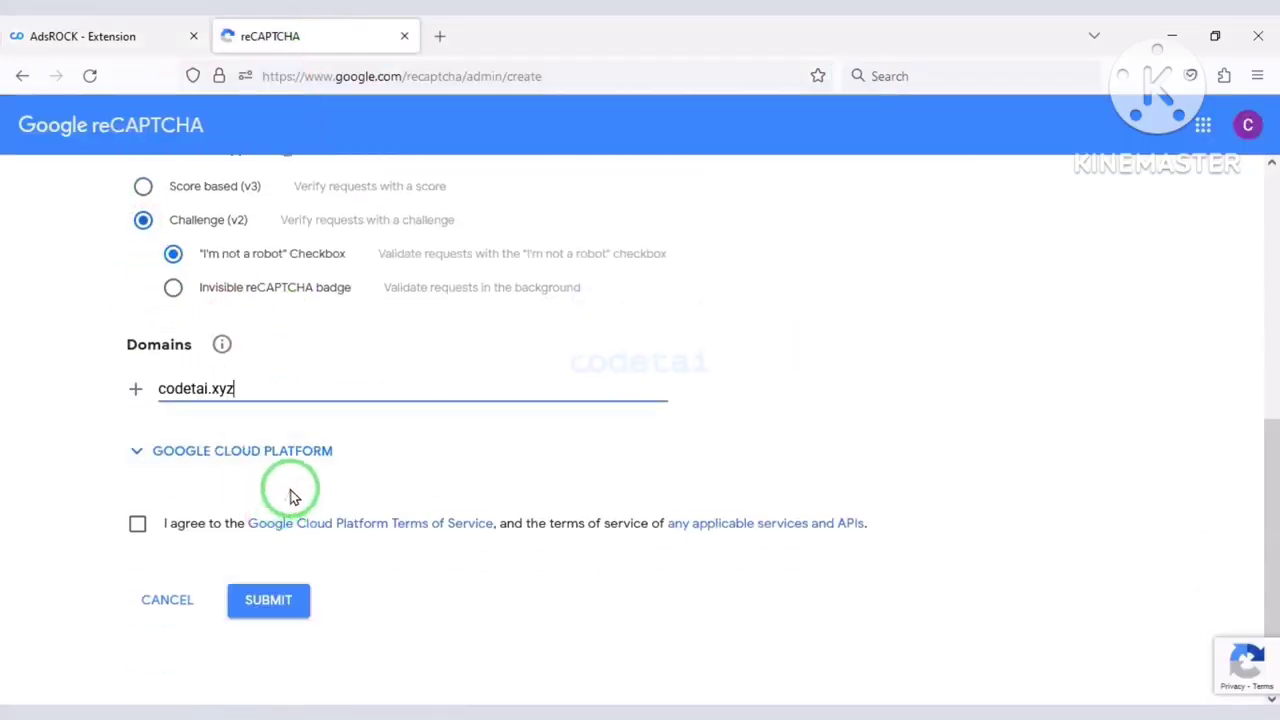
{"action": "left_click", "coordinate": [137, 523]}
{"action": "left_click", "coordinate": [271, 598]}
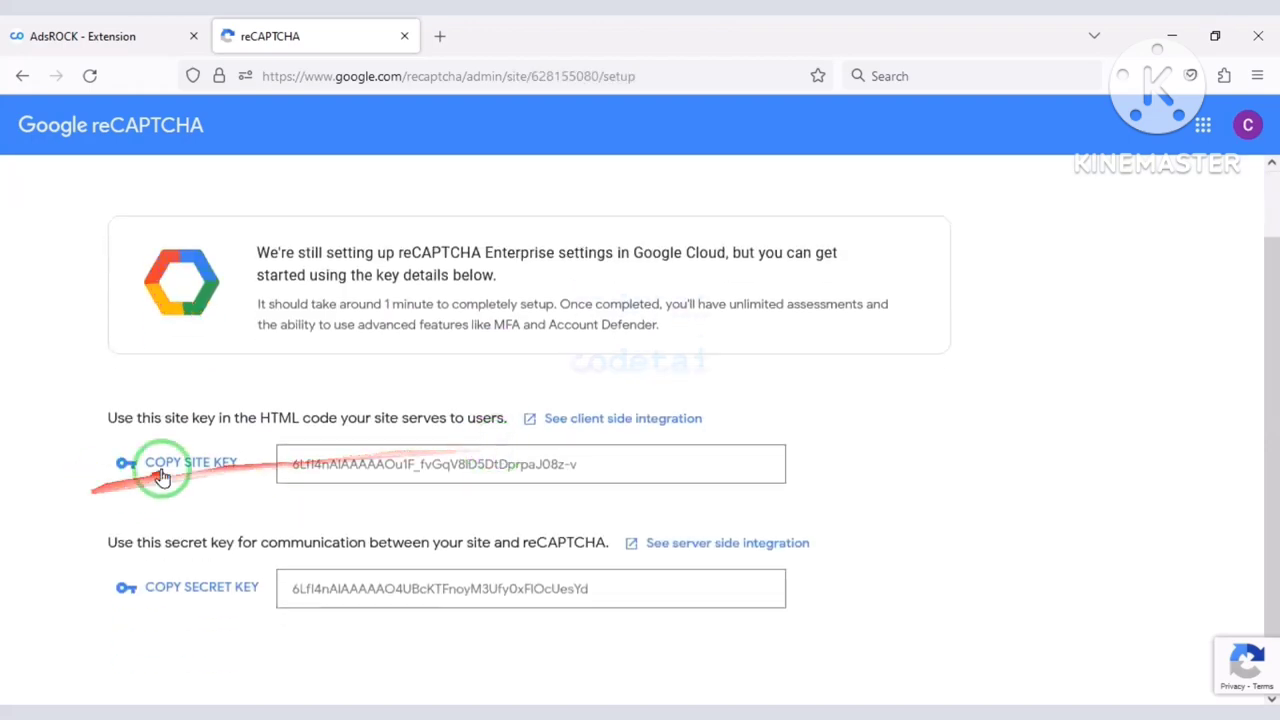
Copy the generated site key and open Google Recaptcha 2's Site Key setting in AdsRock.
{"action": "left_click", "coordinate": [161, 469]}
{"action": "left_click", "coordinate": [83, 36]}
{"action": "left_click", "coordinate": [1112, 511]}
{"action": "left_click", "coordinate": [786, 240]}
Replace the old Recaptcha Site Key with the new one, save, and close the reCAPTCHA tab.
{"action": "key", "text": "ctrl+a"}
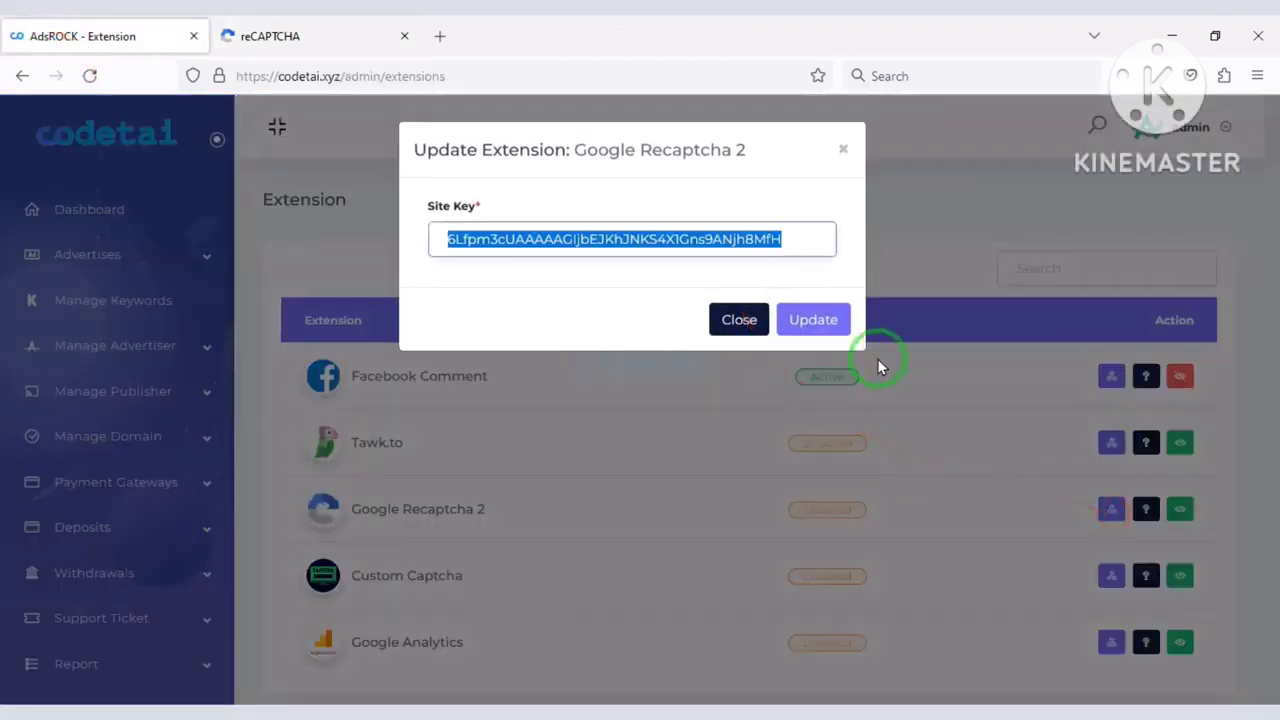
{"action": "key", "text": "ctrl+v"}
{"action": "left_click", "coordinate": [815, 320]}
{"action": "left_click", "coordinate": [300, 36]}
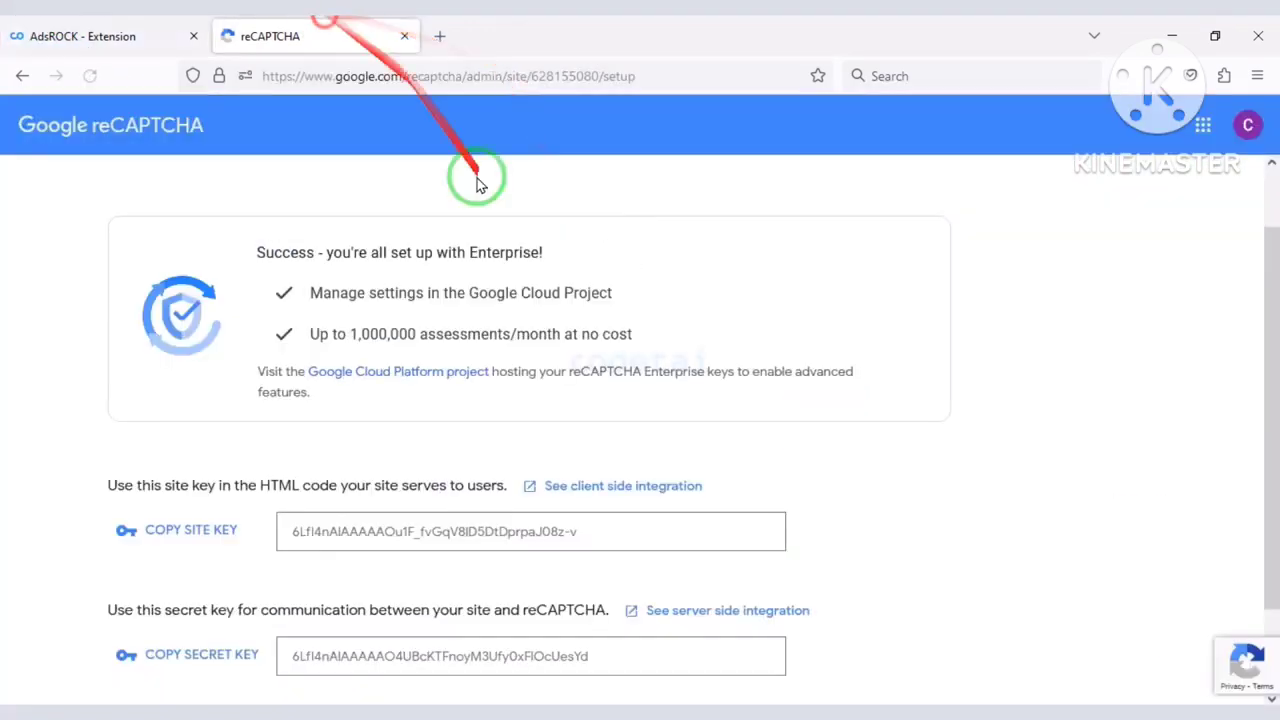
{"action": "scroll", "coordinate": [420, 500], "scroll_direction": "down", "scroll_amount": 2}
{"action": "left_click", "coordinate": [404, 36]}
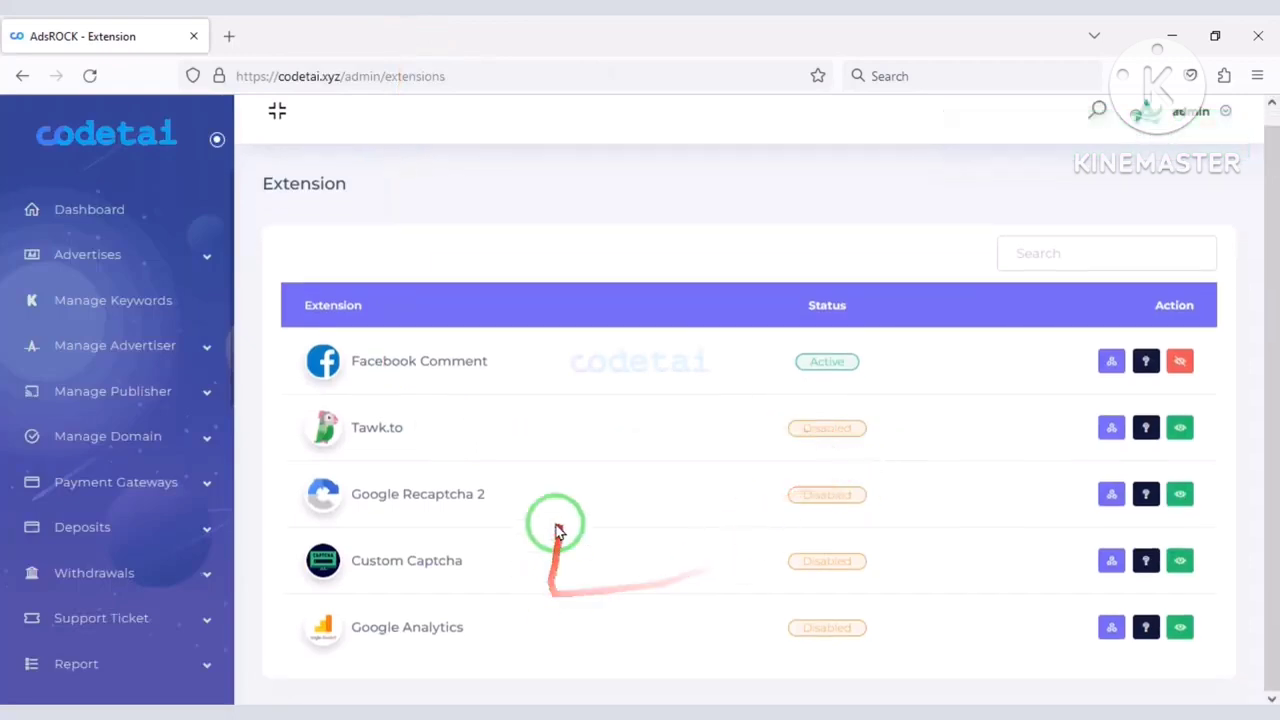
Activate the Google Recaptcha 2 extension and copy the Tawk.to extension name.
{"action": "left_click", "coordinate": [1179, 492]}
{"action": "left_click", "coordinate": [814, 260]}
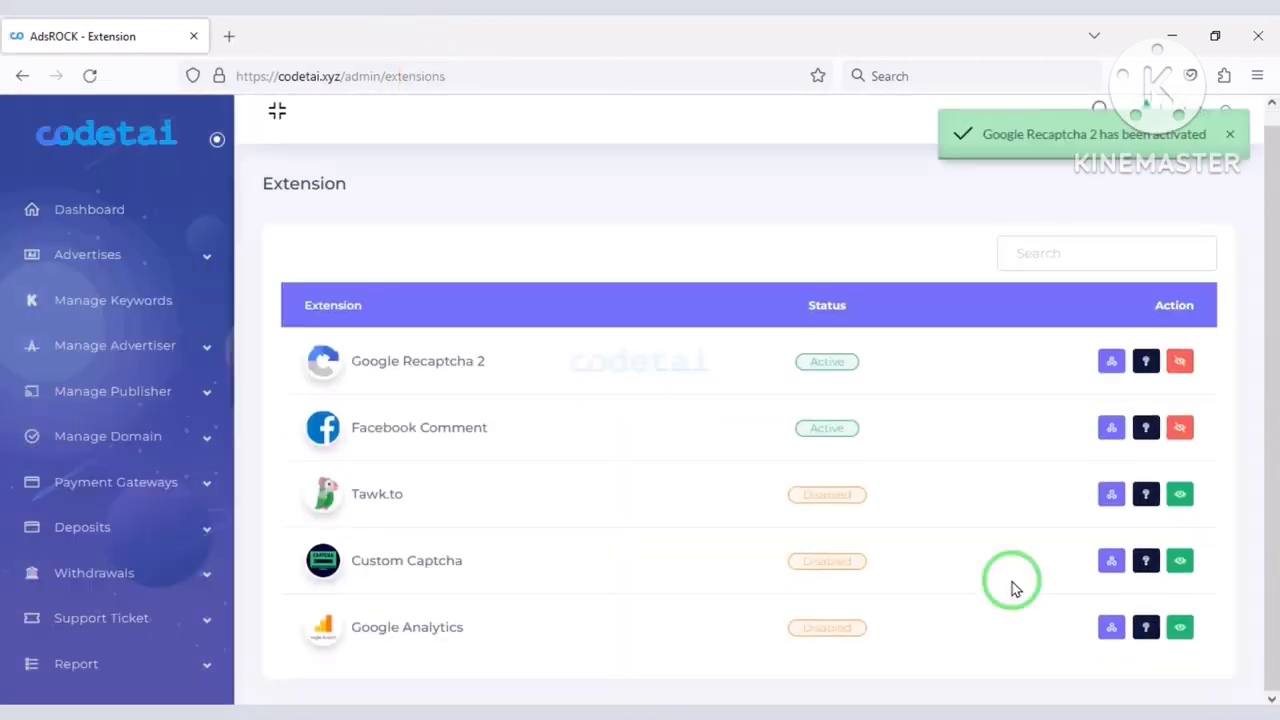
{"action": "mouse_move", "coordinate": [286, 467]}
{"action": "left_mouse_down"}
{"action": "mouse_move", "coordinate": [574, 546]}
{"action": "mouse_move", "coordinate": [1195, 523]}
{"action": "left_mouse_up"}
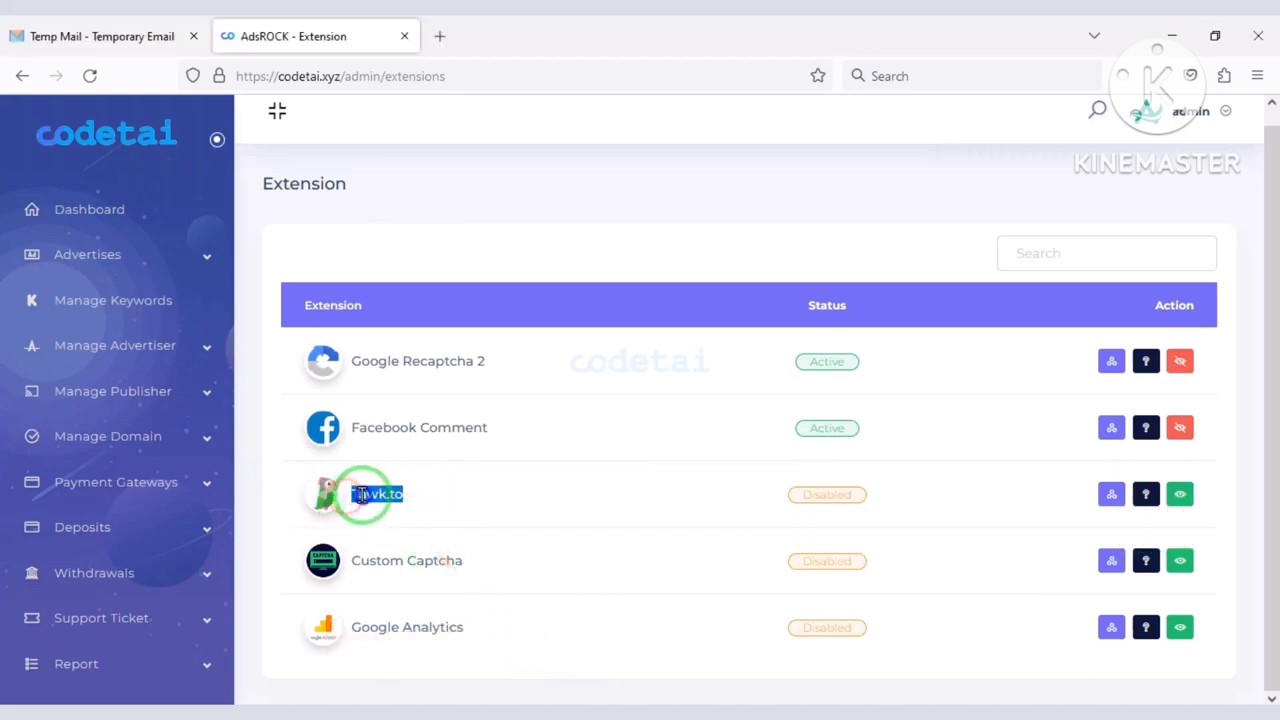
{"action": "right_click", "coordinate": [362, 494]}
{"action": "left_click", "coordinate": [436, 290]}
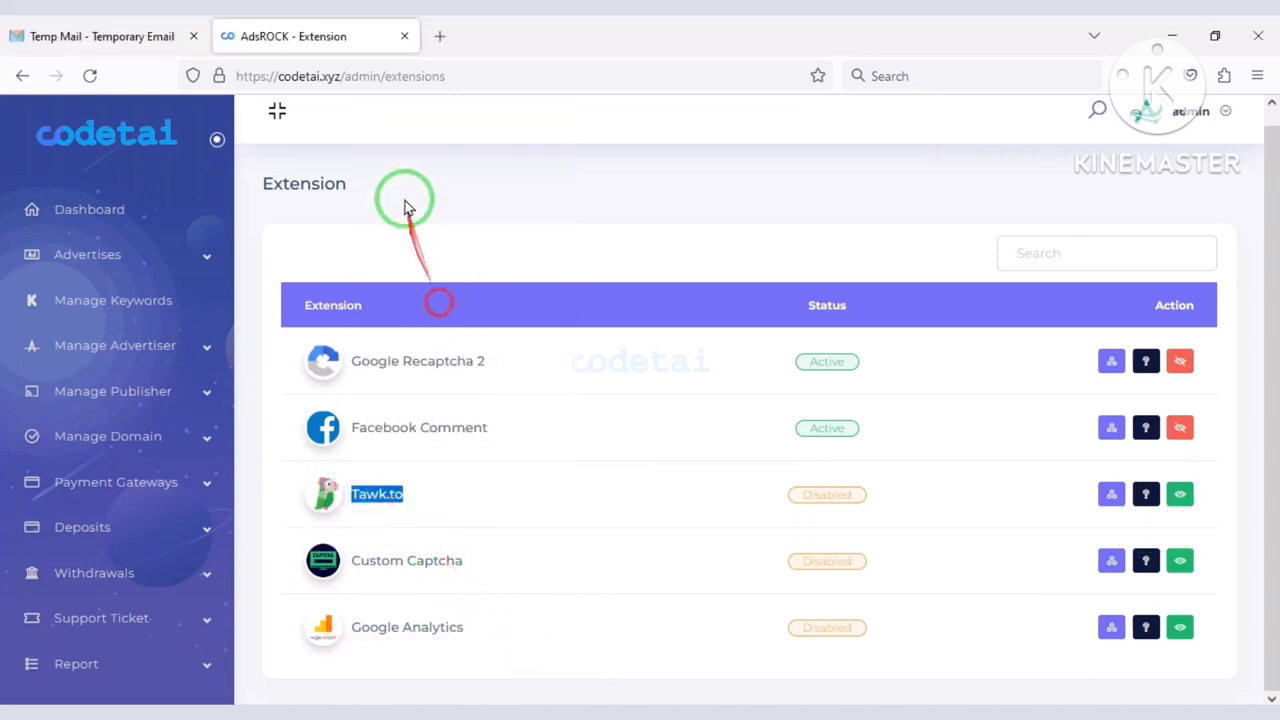
Create a free tawk.to account with the holder's name, the temporary e-mail and a password.
{"action": "left_click", "coordinate": [439, 37]}
{"action": "key", "text": "ctrl+v"}
{"action": "key", "text": "Return"}
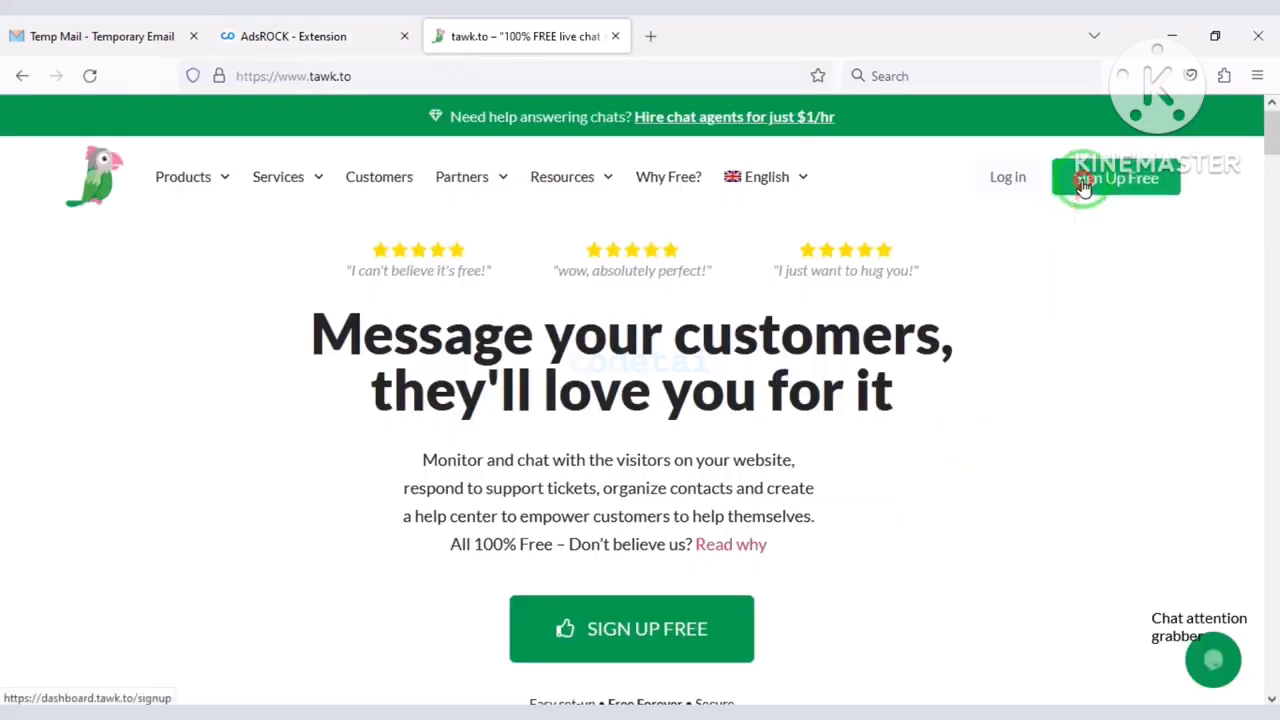
{"action": "left_click", "coordinate": [631, 626]}
{"action": "left_click", "coordinate": [674, 291]}
{"action": "type", "text": "Mar"}
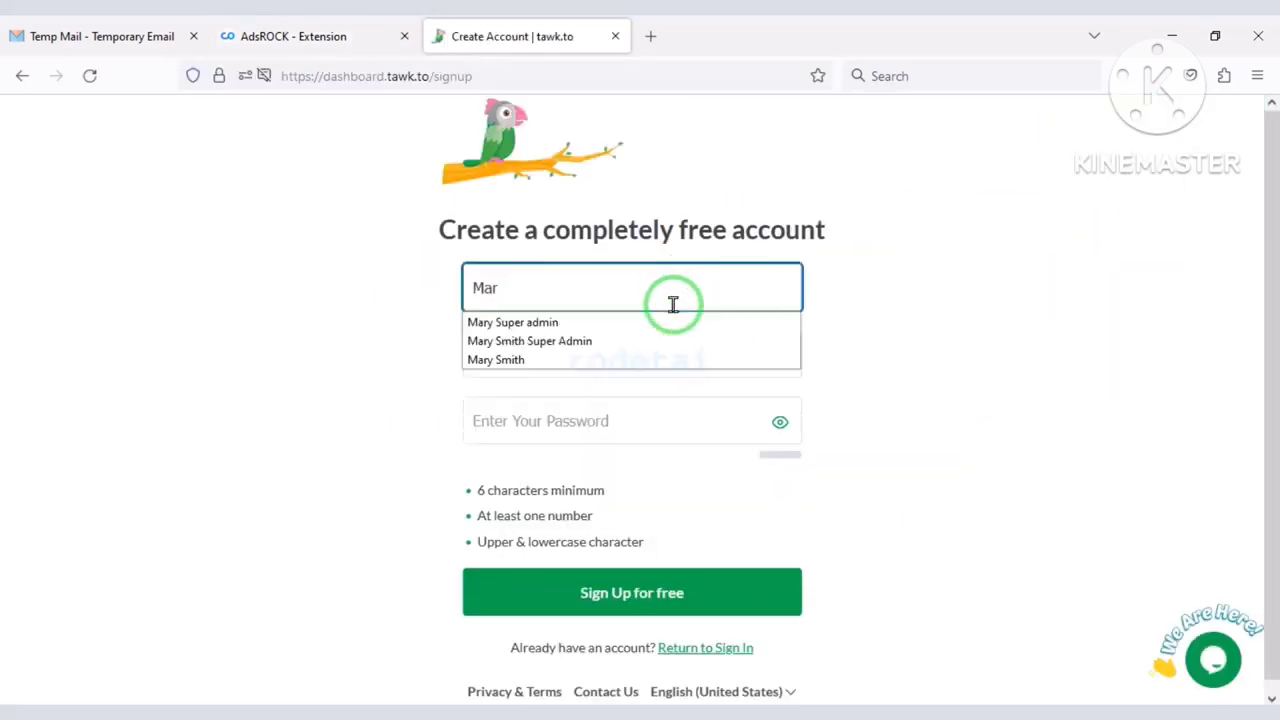
{"action": "left_click", "coordinate": [606, 359]}
{"action": "left_click", "coordinate": [581, 355]}
{"action": "key", "text": "ctrl+v"}
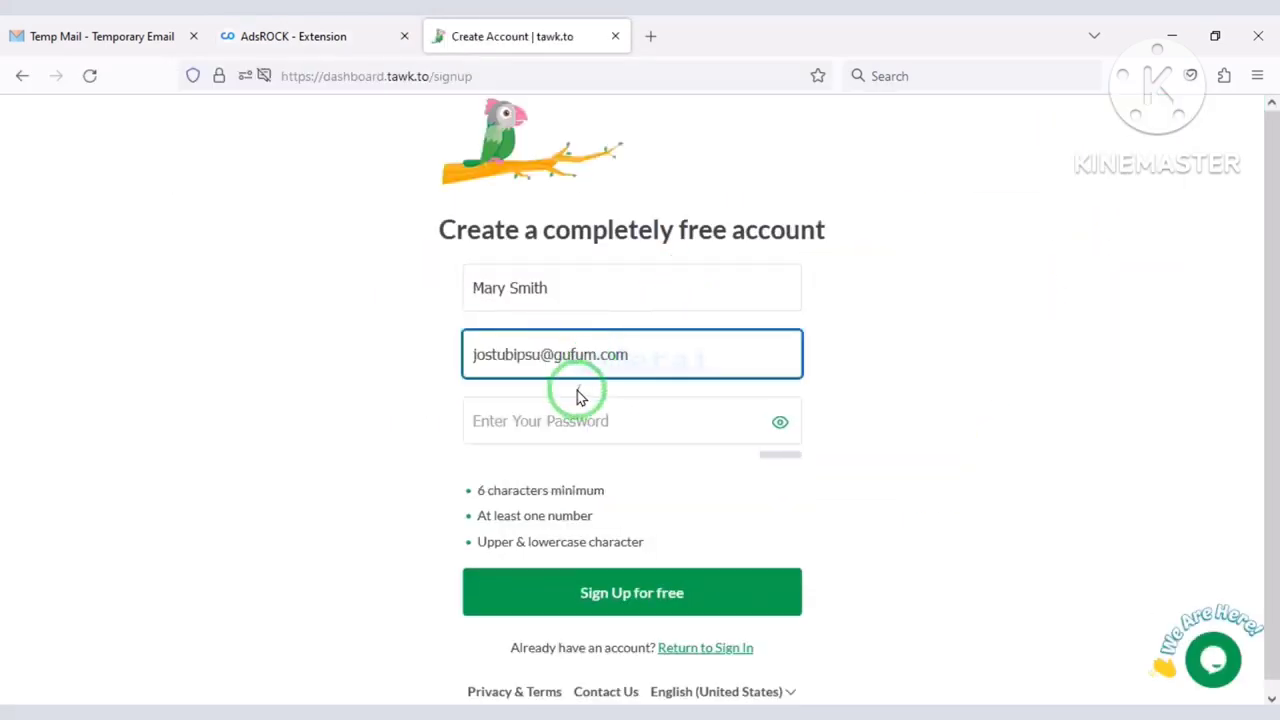
{"action": "left_click", "coordinate": [645, 418]}
{"action": "type", "text": "****"}
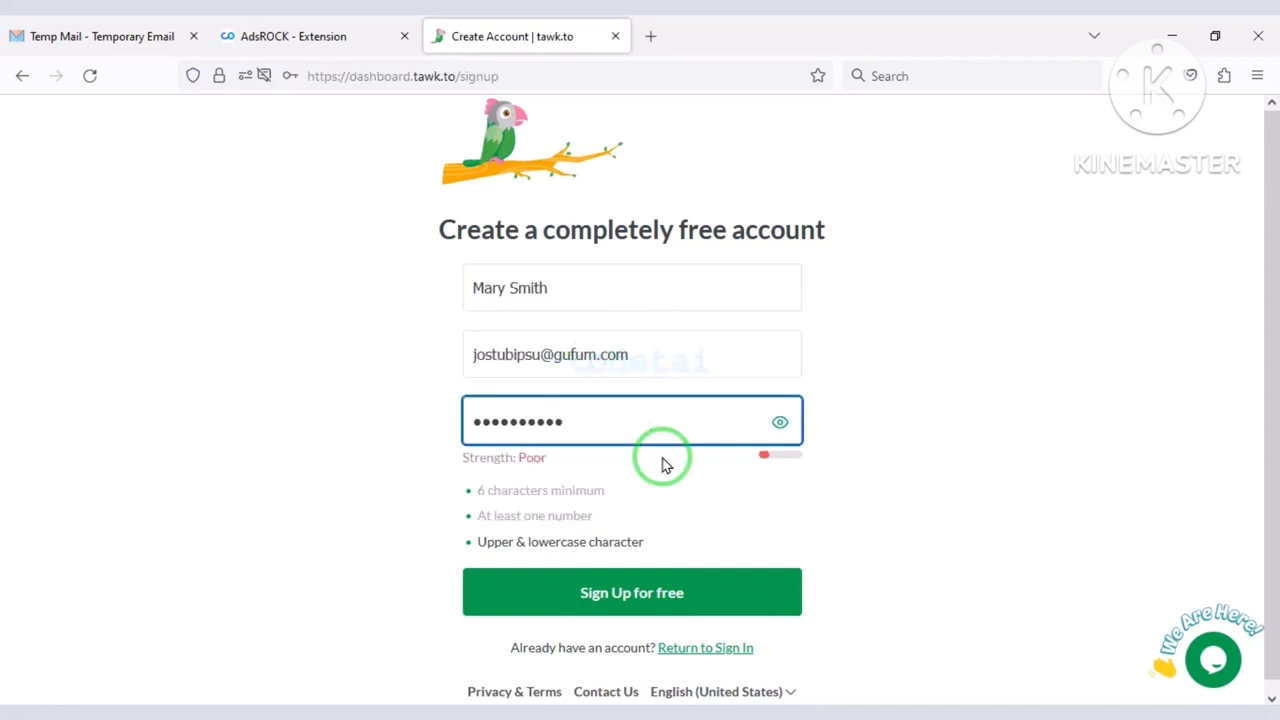
{"action": "left_click", "coordinate": [618, 590]}
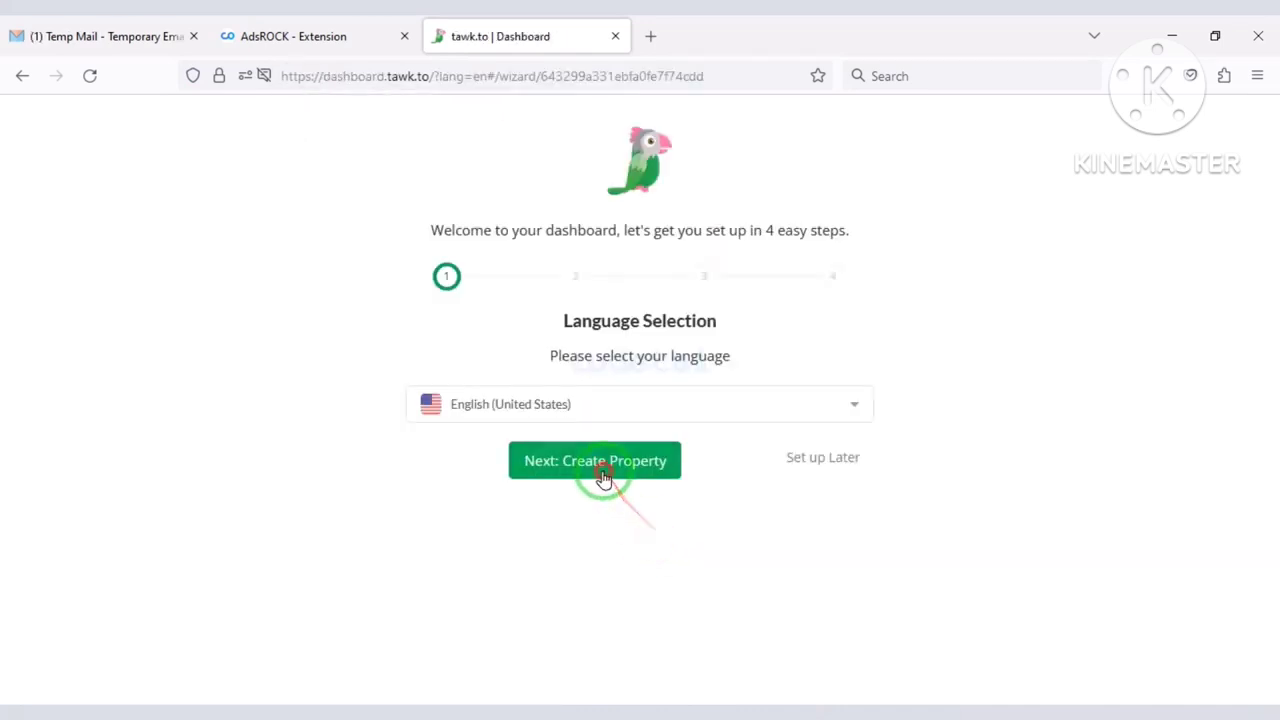
Name the tawk.to site Codetai with URL codetai.xyz and complete the setup wizard.
{"action": "left_click", "coordinate": [603, 471]}
{"action": "left_click", "coordinate": [582, 408]}
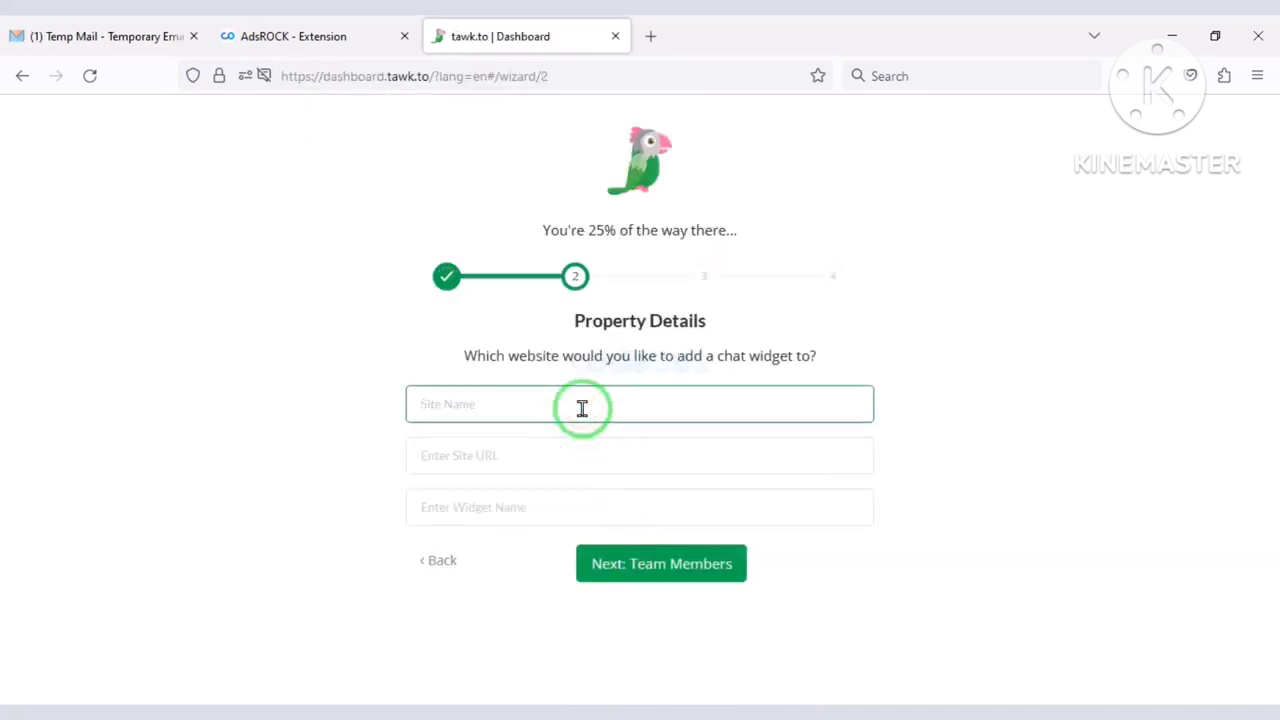
{"action": "type", "text": "Codetai"}
{"action": "left_click", "coordinate": [302, 38]}
{"action": "left_click_drag", "start_coordinate": [341, 76], "coordinate": [190, 76]}
{"action": "right_click", "coordinate": [291, 76]}
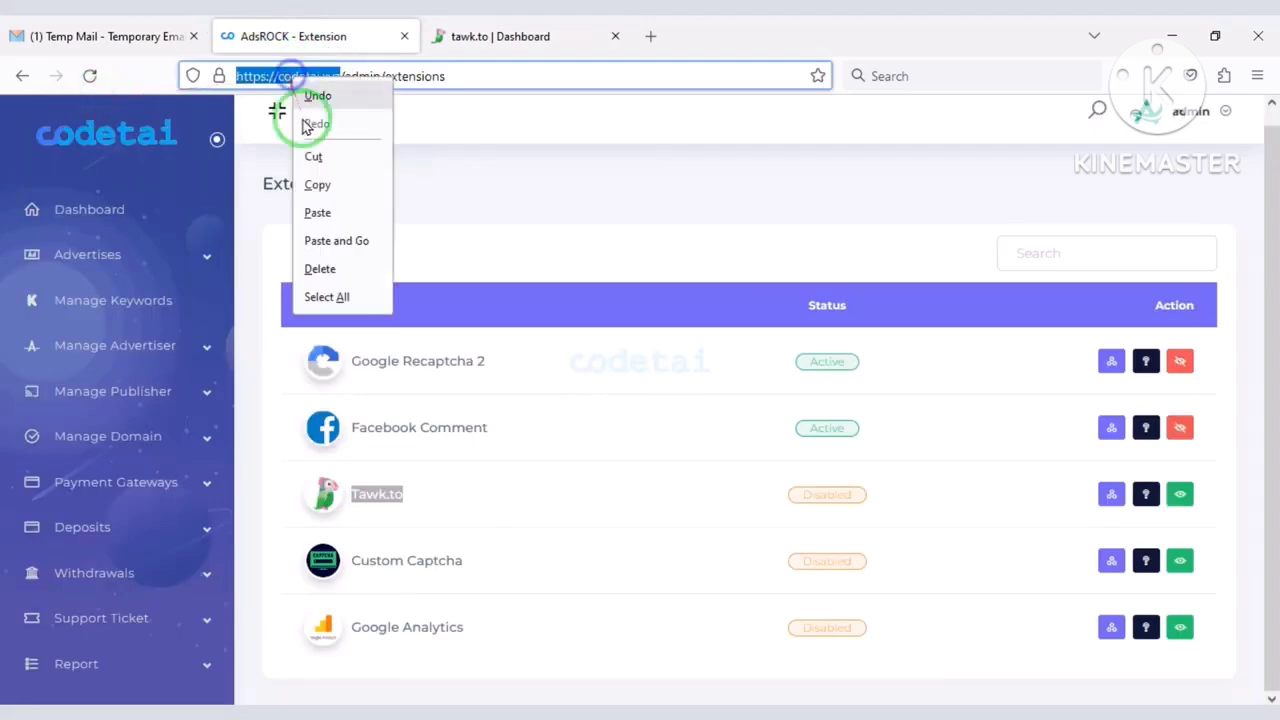
{"action": "left_click", "coordinate": [317, 184]}
{"action": "left_click", "coordinate": [500, 36]}
{"action": "left_click", "coordinate": [516, 459]}
{"action": "left_click", "coordinate": [490, 515]}
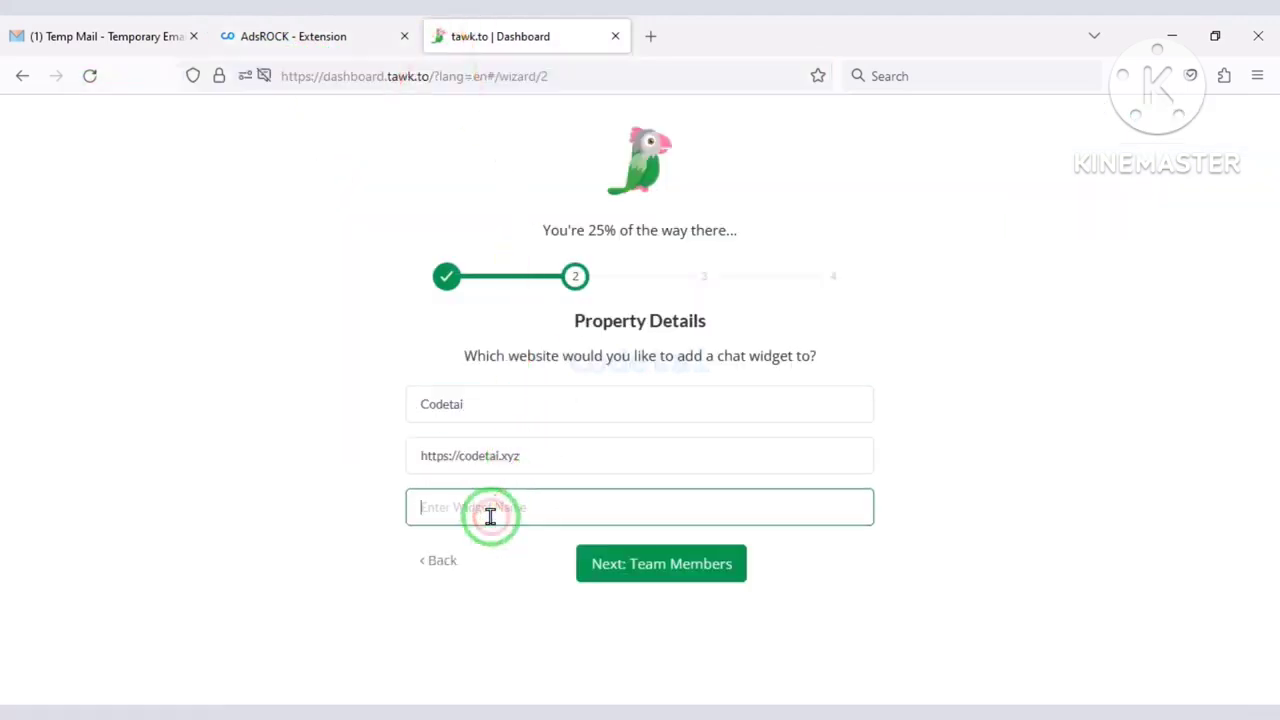
{"action": "left_click", "coordinate": [583, 556]}
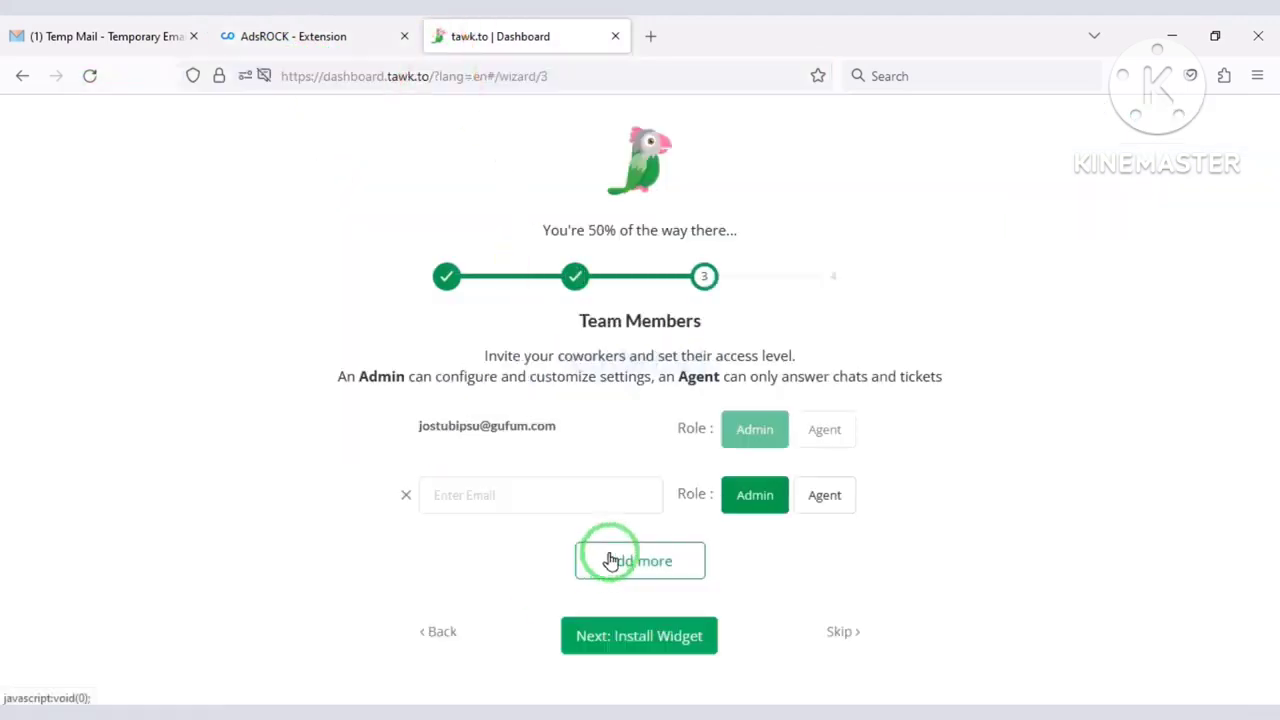
{"action": "left_click", "coordinate": [643, 640]}
{"action": "left_click", "coordinate": [658, 640]}
{"action": "left_click", "coordinate": [655, 632]}
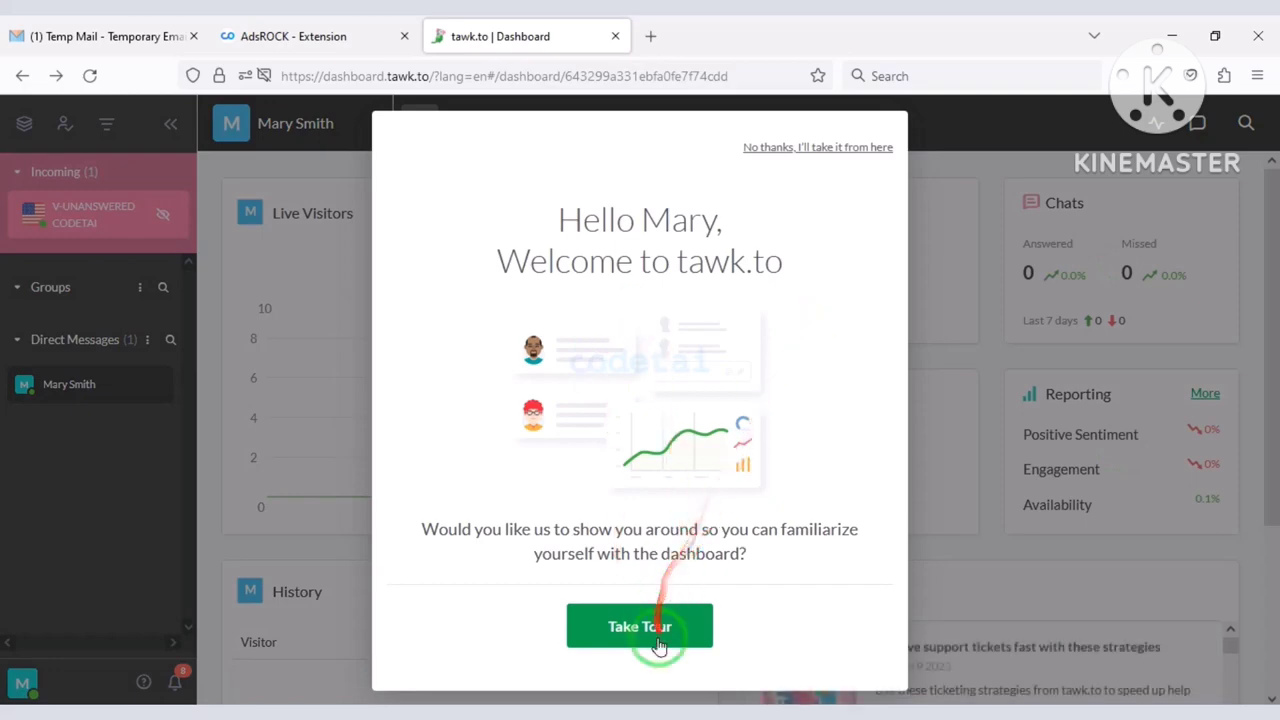
Copy the chat link ID from widget settings into Tawk.to's App Key, save, and activate the extension.
{"action": "left_click", "coordinate": [667, 122]}
{"action": "left_click", "coordinate": [325, 280]}
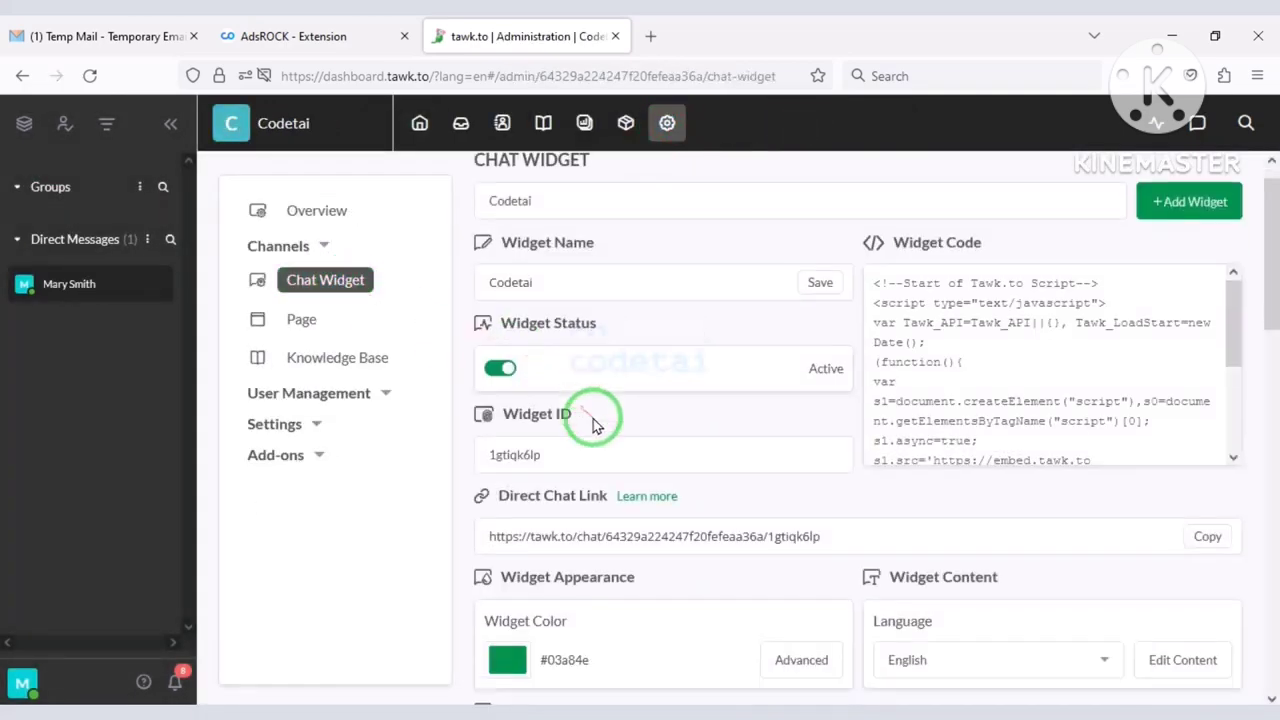
{"action": "scroll", "coordinate": [591, 423], "scroll_direction": "down", "scroll_amount": 1}
{"action": "left_click_drag", "start_coordinate": [867, 479], "coordinate": [649, 524]}
{"action": "right_click", "coordinate": [645, 487]}
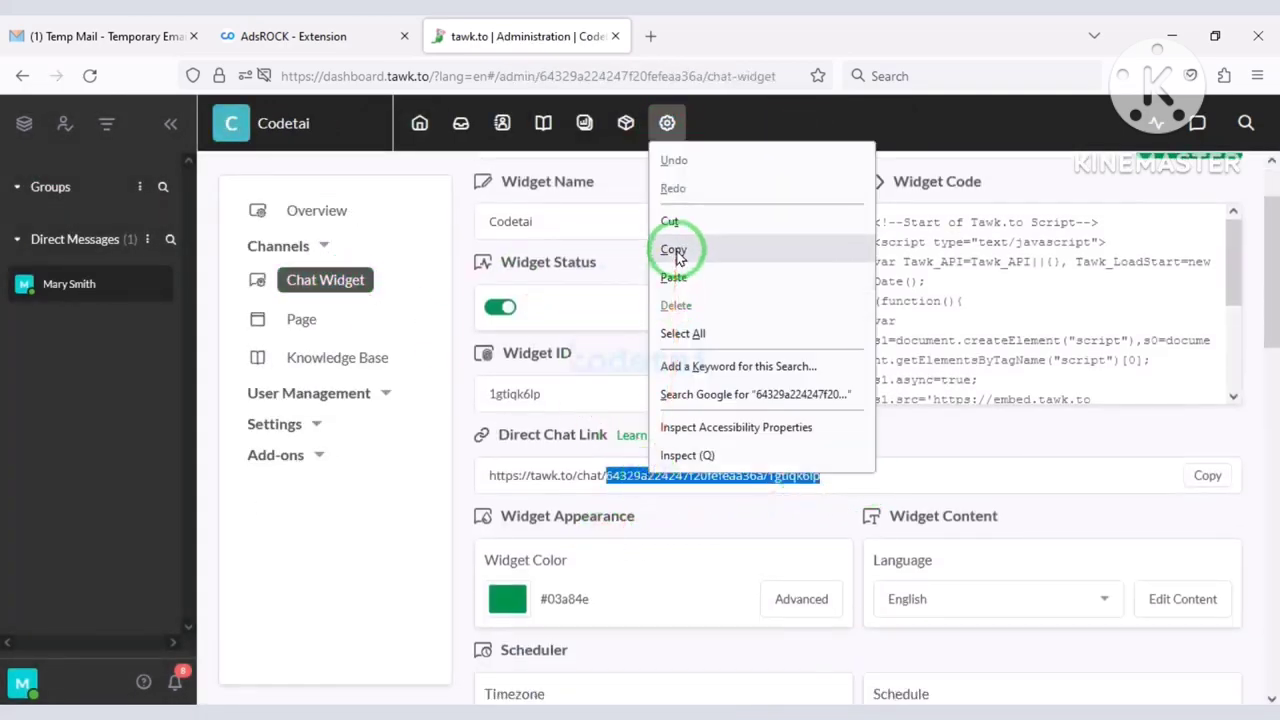
{"action": "left_click", "coordinate": [674, 249]}
{"action": "left_click", "coordinate": [293, 36]}
{"action": "left_click", "coordinate": [1115, 494]}
{"action": "left_click_drag", "start_coordinate": [660, 242], "coordinate": [364, 252]}
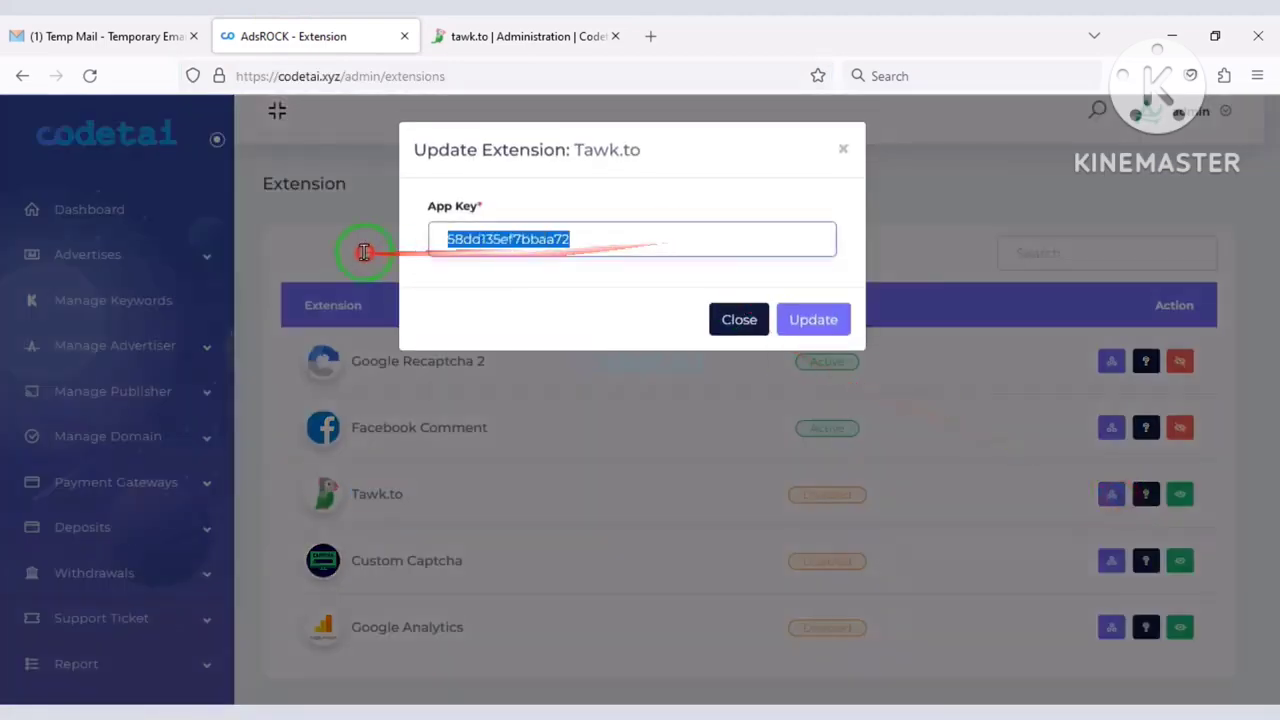
{"action": "left_click", "coordinate": [797, 330]}
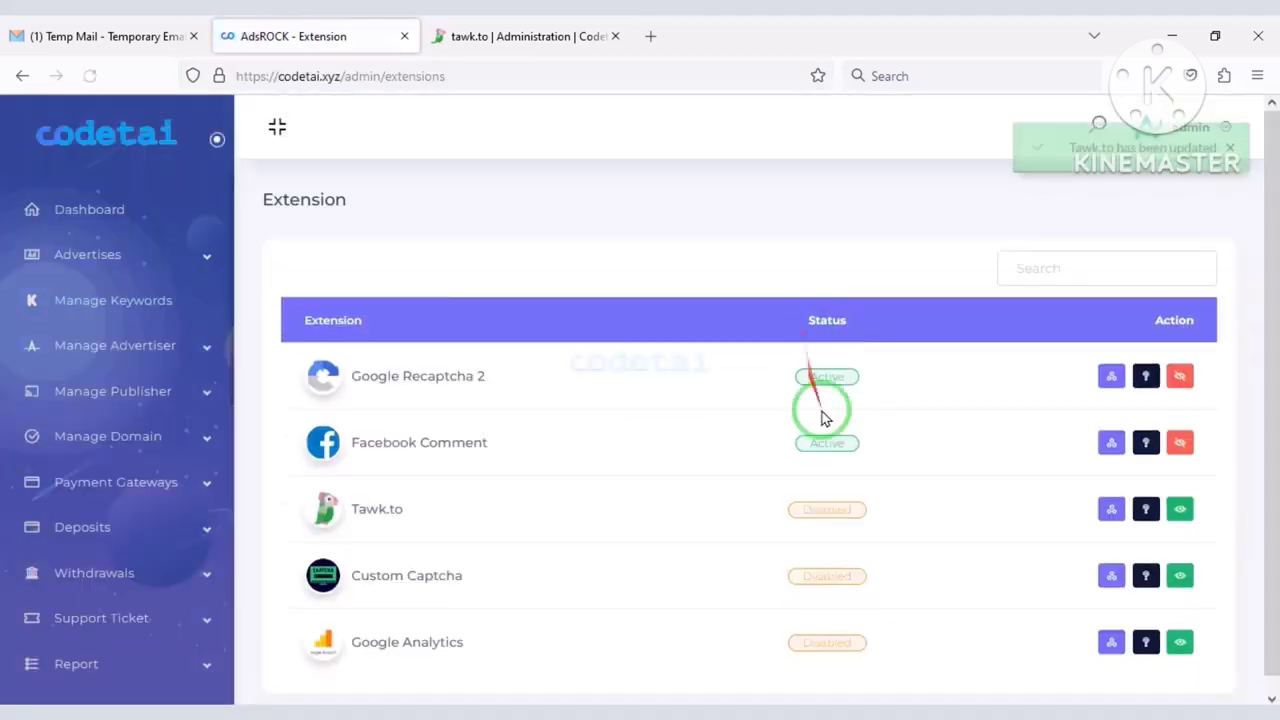
{"action": "left_click", "coordinate": [1175, 508]}
{"action": "left_click", "coordinate": [812, 263]}
Load the codetai.xyz home page and open its live chat widget.
{"action": "left_click_drag", "start_coordinate": [490, 76], "coordinate": [315, 148]}
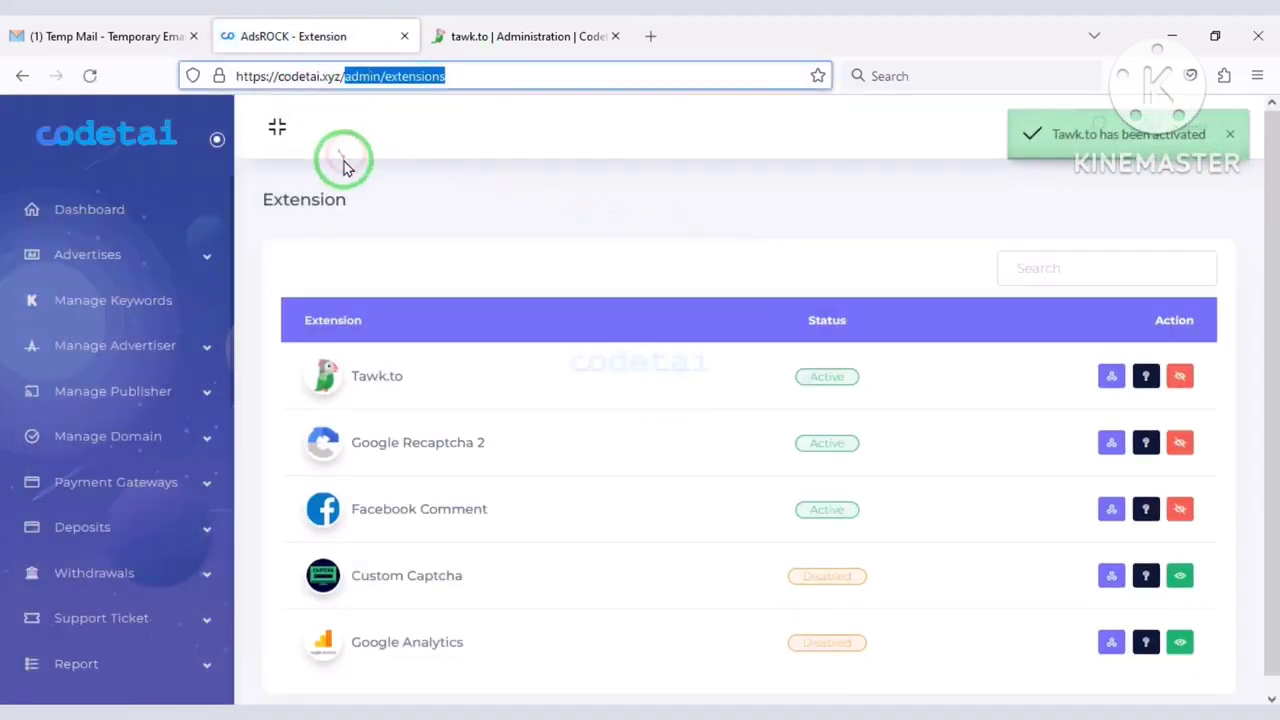
{"action": "key", "text": "BackSpace"}
{"action": "key", "text": "Return"}
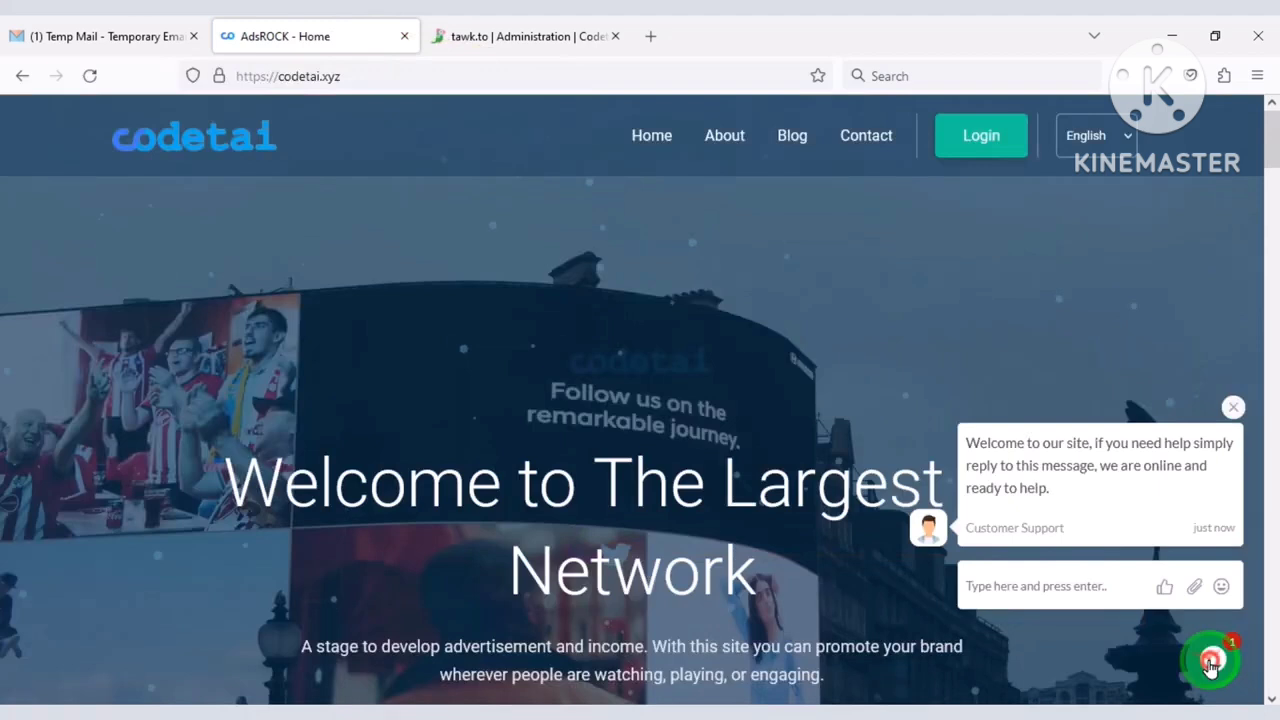
{"action": "left_click", "coordinate": [1075, 590]}
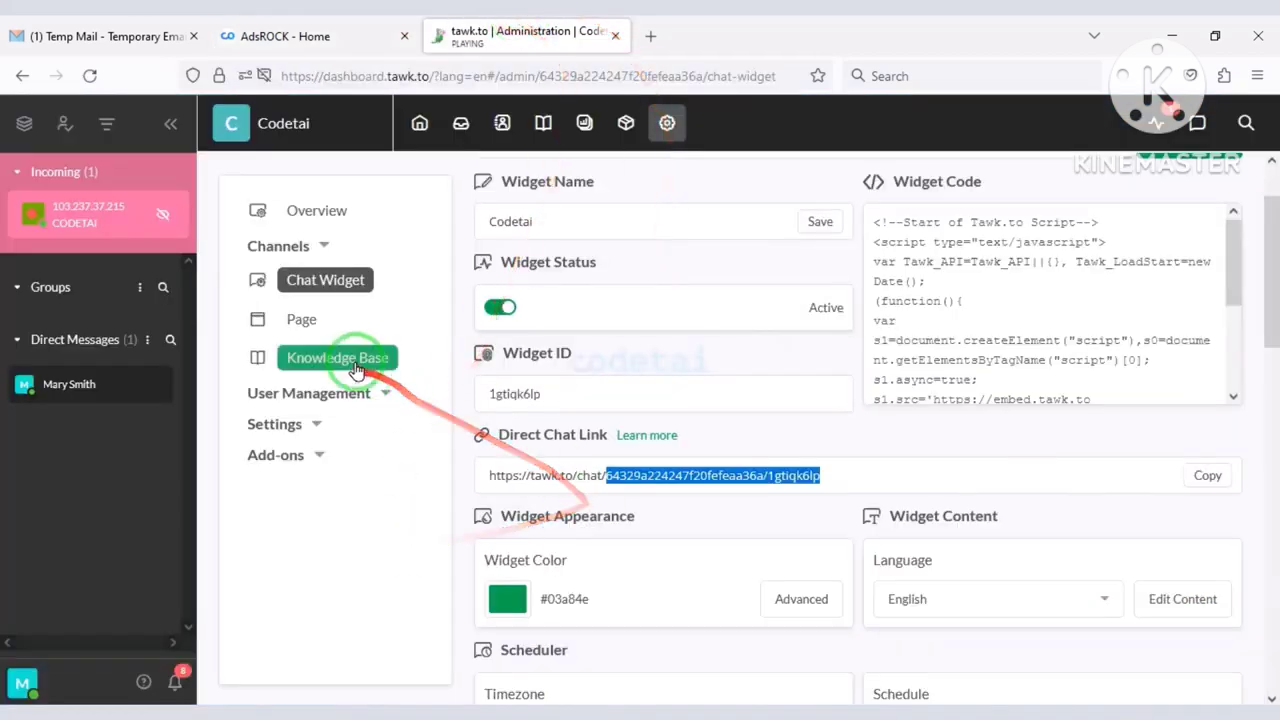
Join the visitor's chat, reply 'hello', confirm it on the site widget, and close tawk.to.
{"action": "left_click", "coordinate": [100, 222]}
{"action": "left_click", "coordinate": [617, 646]}
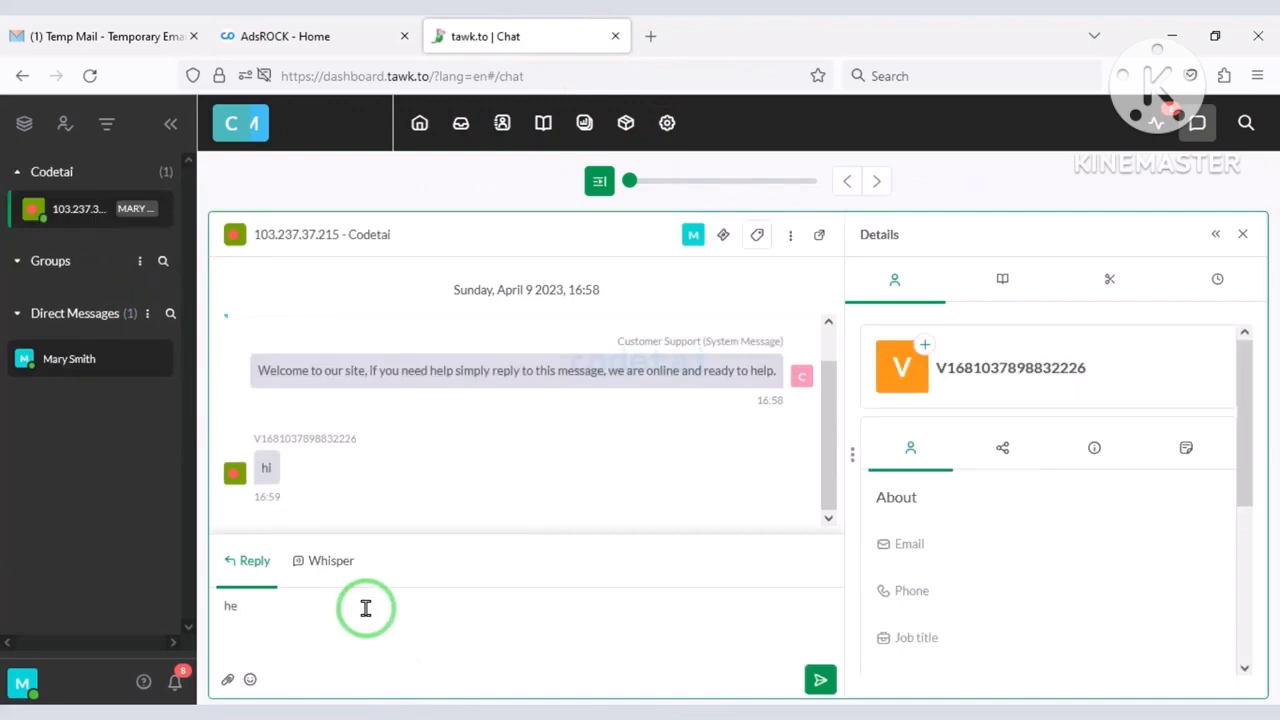
{"action": "type", "text": "hello"}
{"action": "key", "text": "Return"}
{"action": "left_click", "coordinate": [257, 36]}
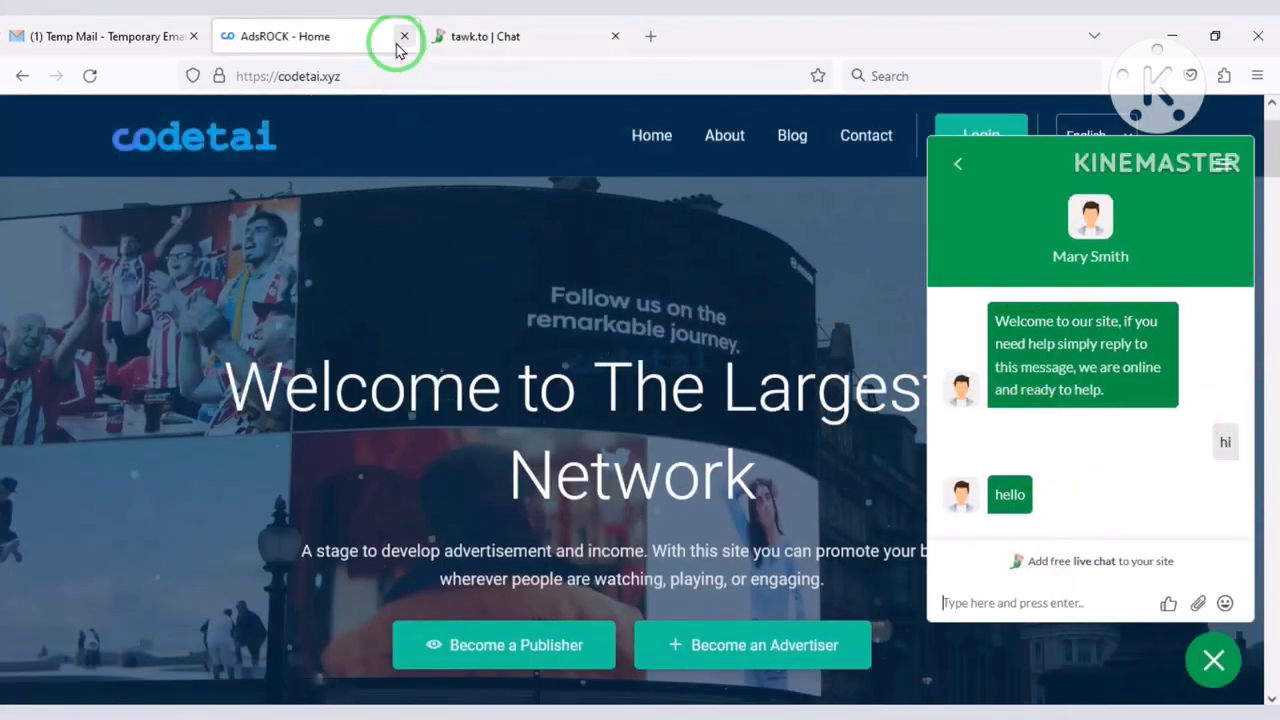
{"action": "left_click", "coordinate": [543, 36]}
{"action": "key", "text": "ctrl+w"}
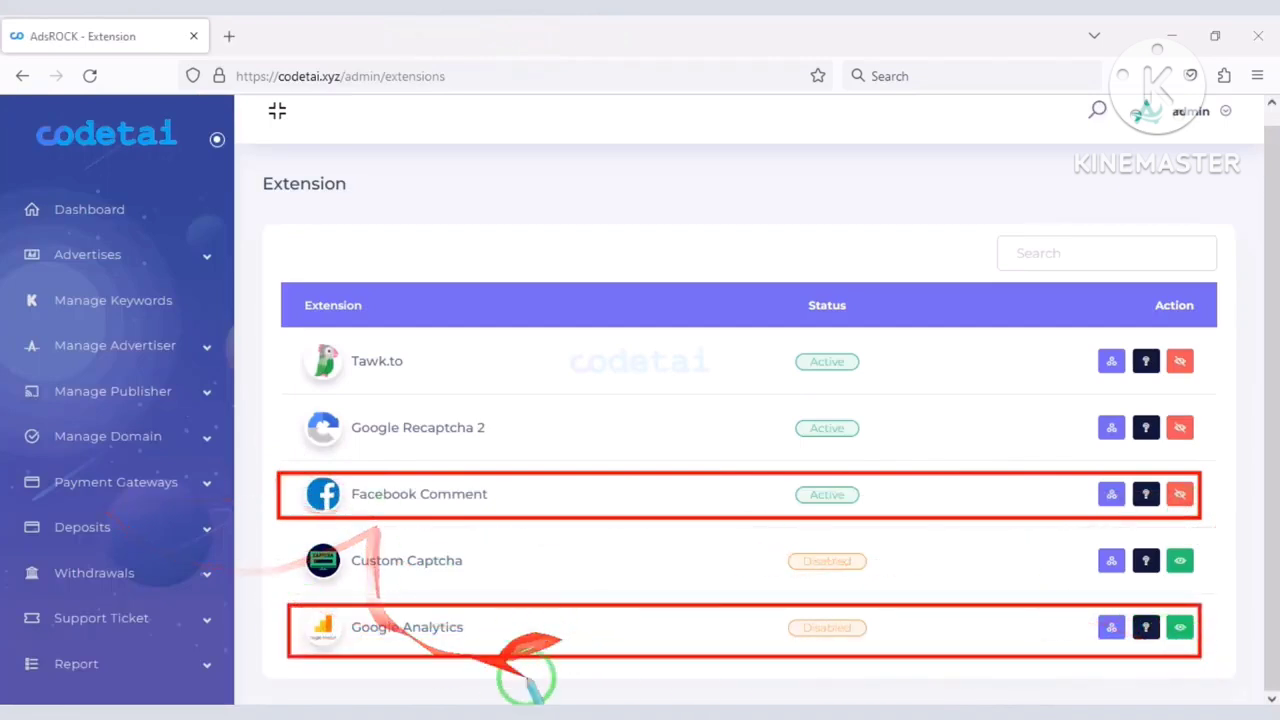
In the Language manager, open and cancel the Add New Language form, then scroll the language list.
{"action": "left_click", "coordinate": [112, 360]}
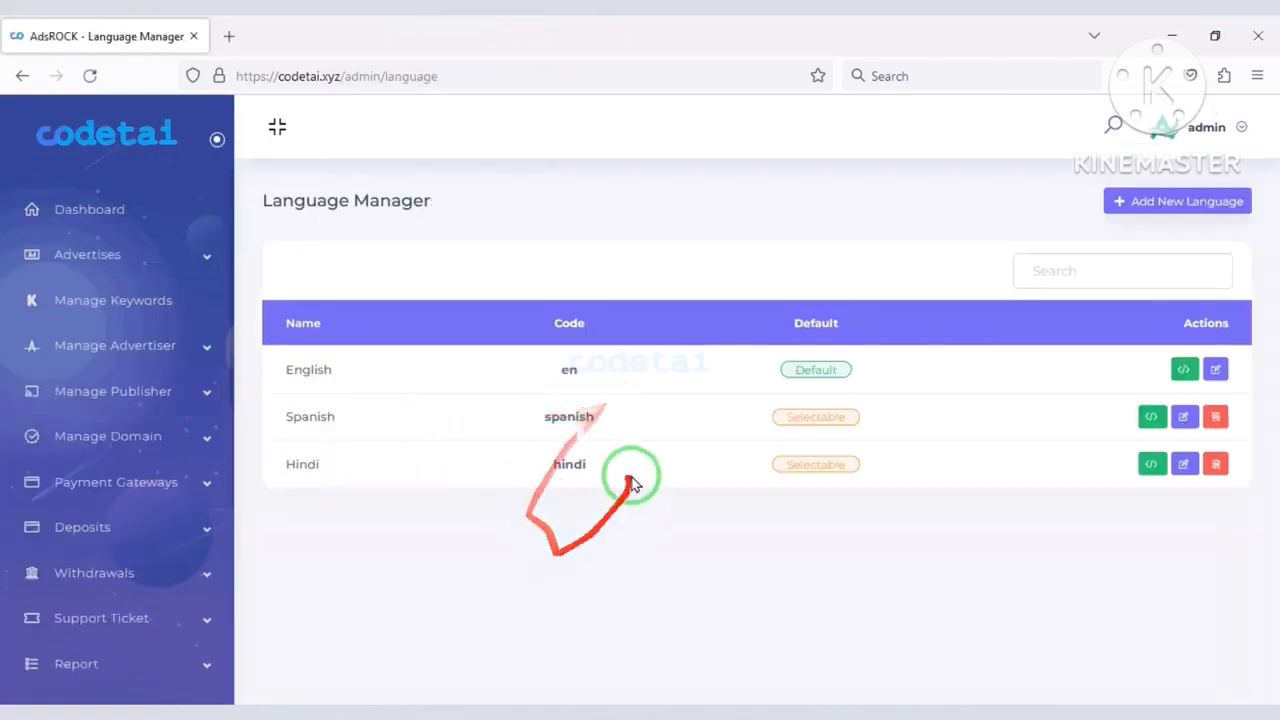
{"action": "left_click", "coordinate": [1108, 214]}
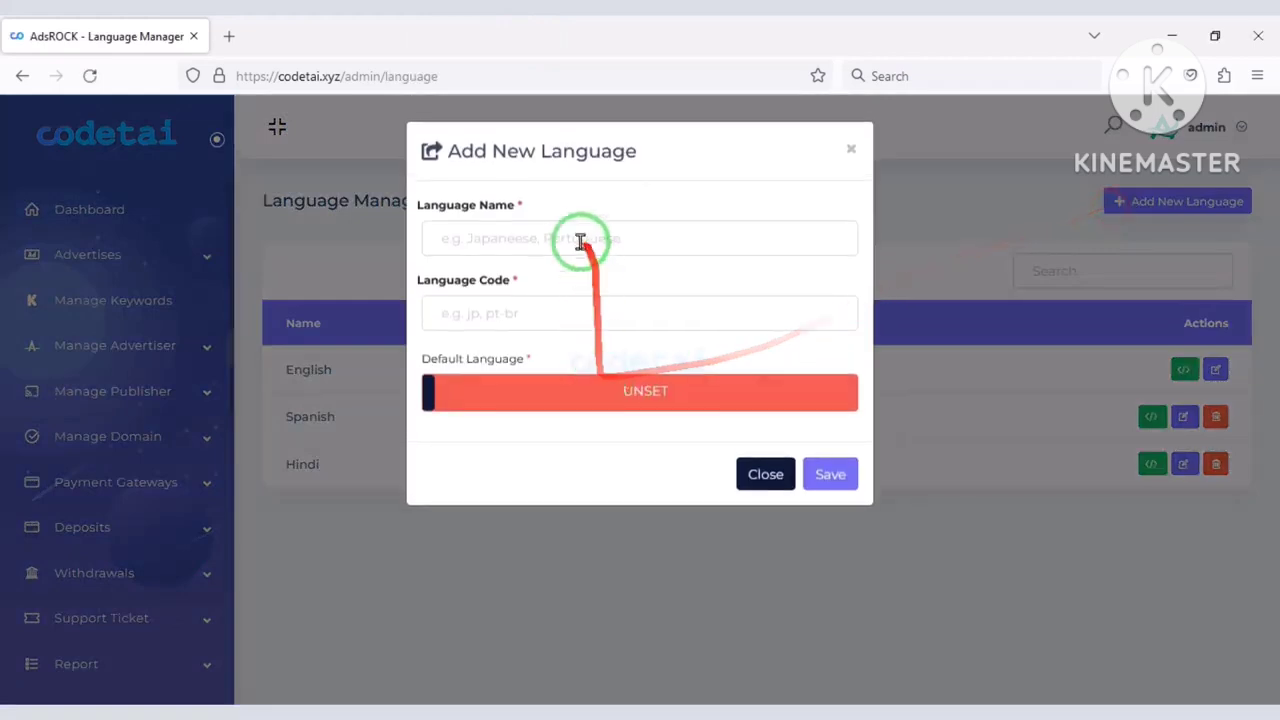
{"action": "left_click", "coordinate": [565, 308]}
{"action": "left_click", "coordinate": [592, 394]}
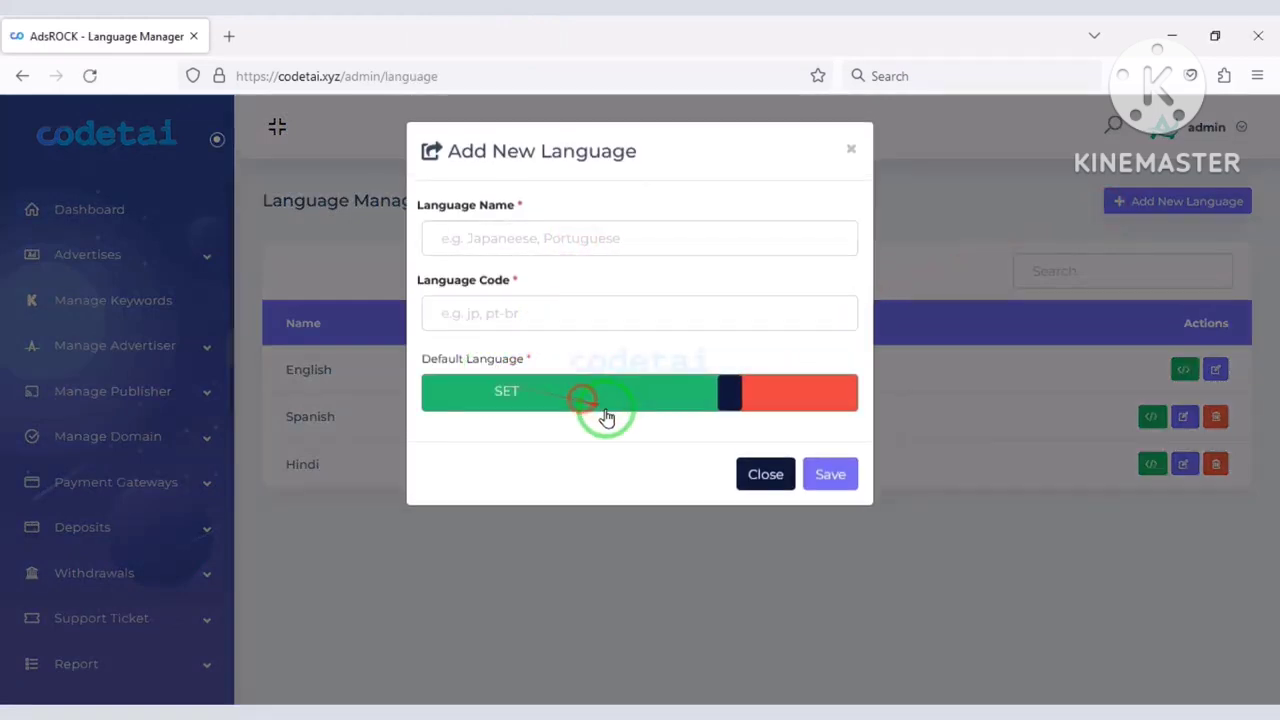
{"action": "left_click", "coordinate": [757, 477]}
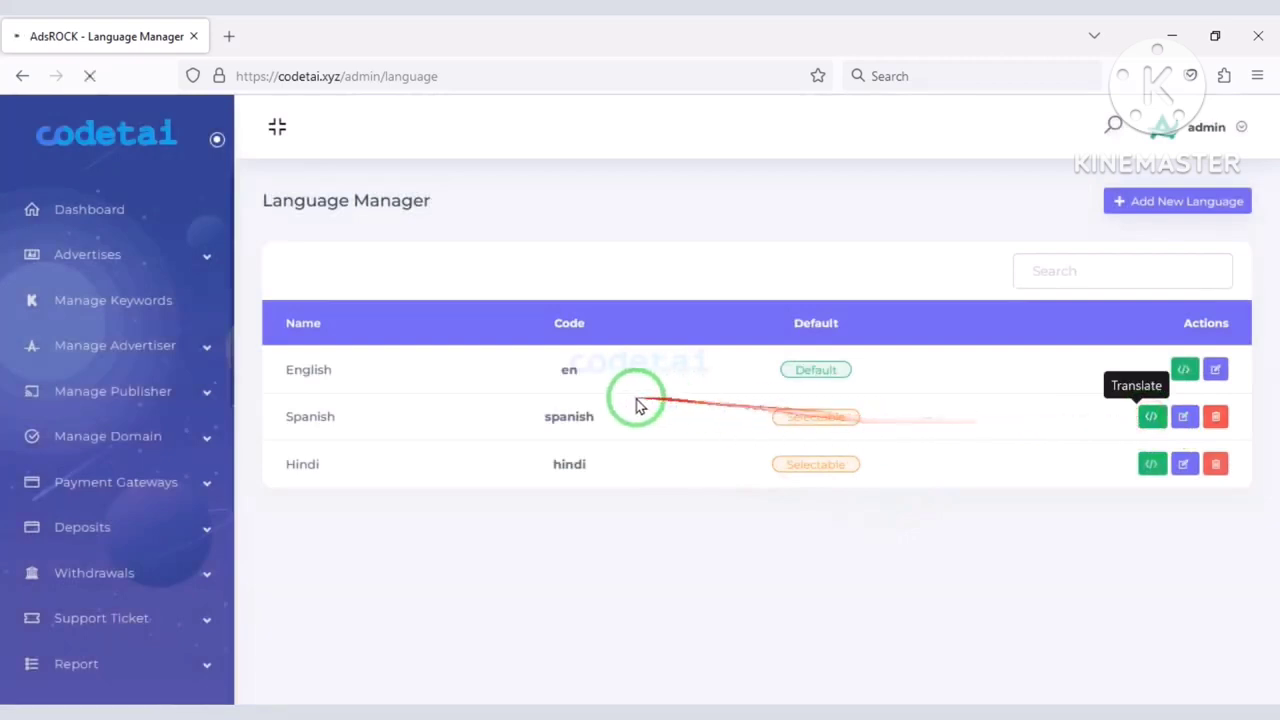
{"action": "scroll", "coordinate": [520, 470], "scroll_direction": "down", "scroll_amount": 3}
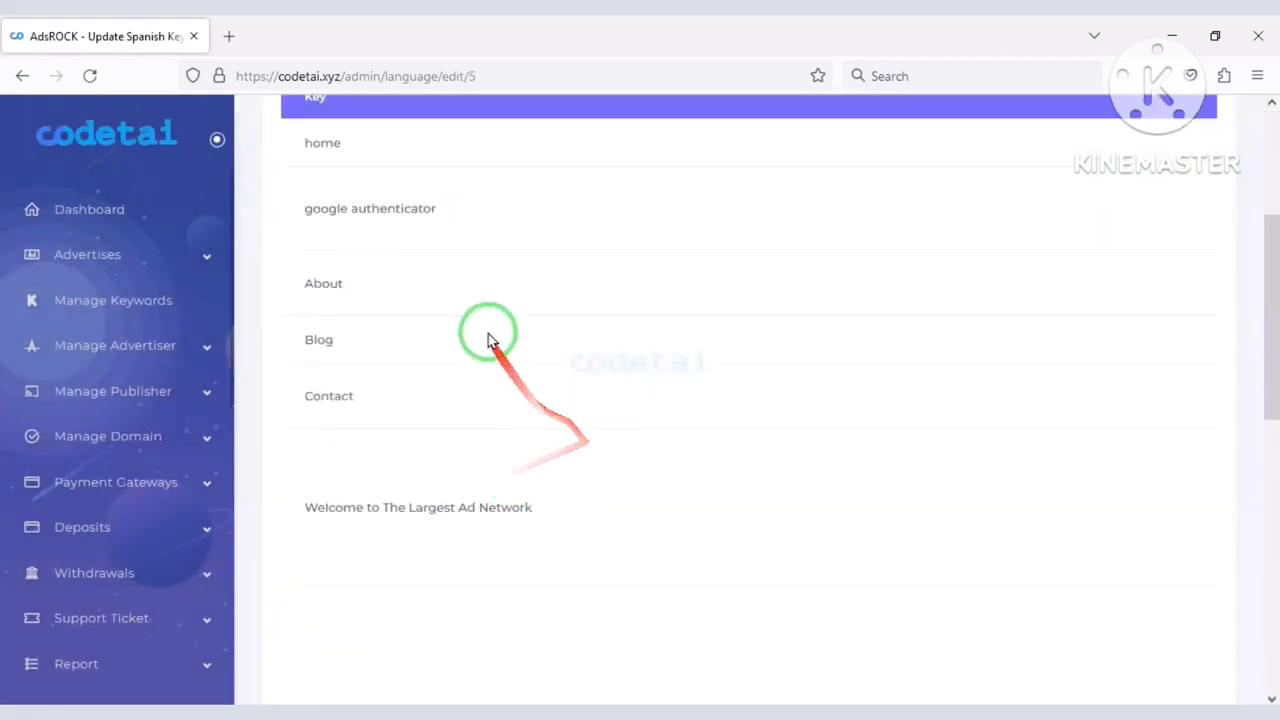
{"action": "scroll", "coordinate": [325, 628], "scroll_direction": "down", "scroll_amount": 4}
Open SEO Manager and review the meta keywords, meta description and social description fields.
{"action": "left_click", "coordinate": [110, 388]}
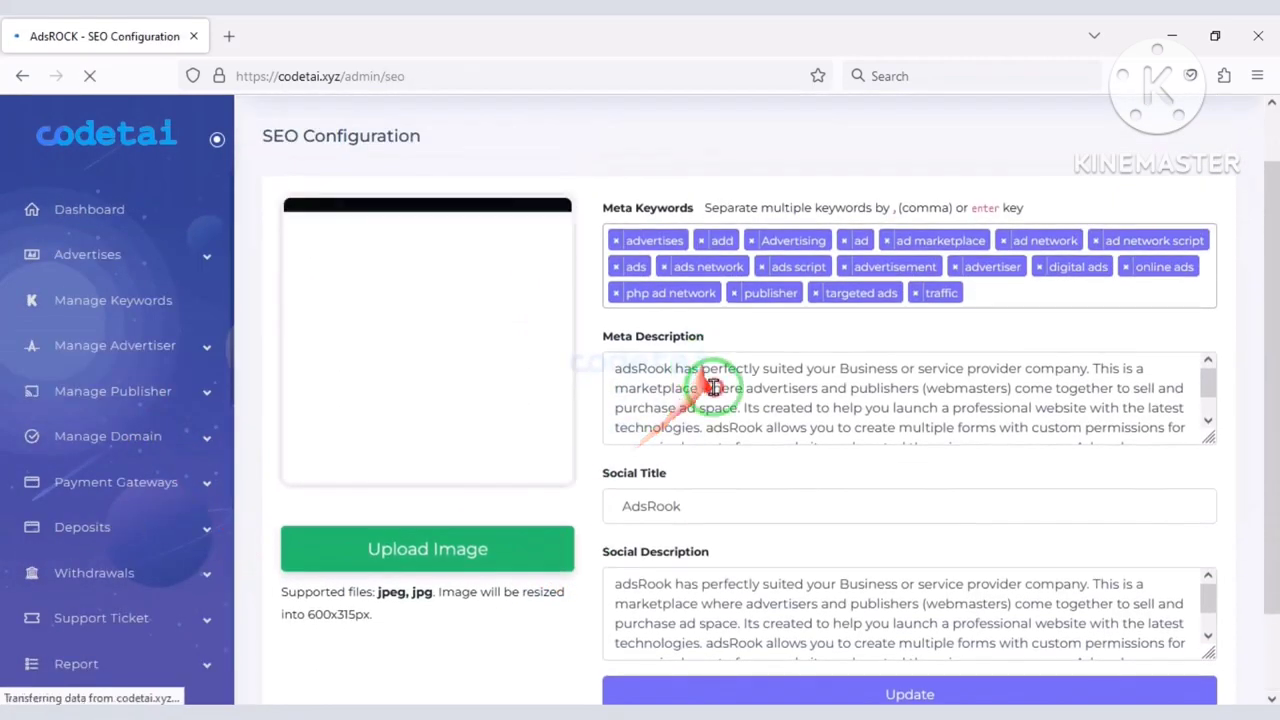
{"action": "left_click", "coordinate": [710, 388]}
{"action": "scroll", "coordinate": [685, 612], "scroll_direction": "down", "scroll_amount": 5}
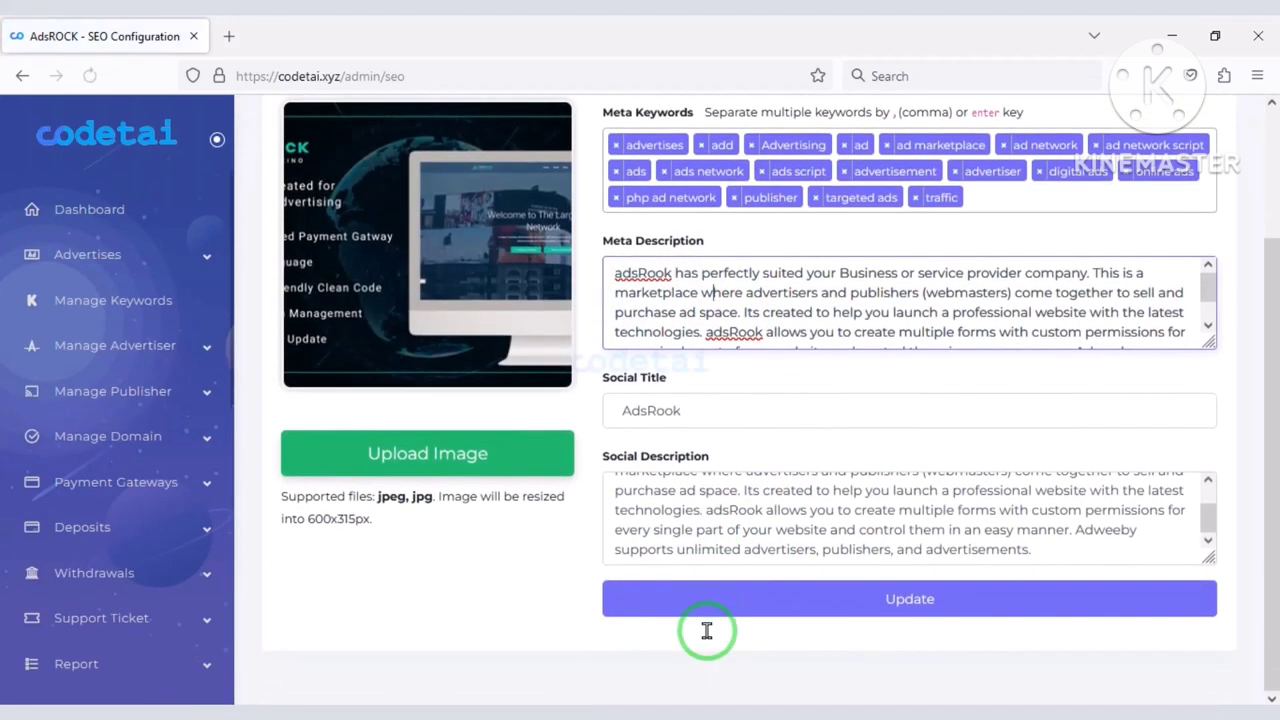
{"action": "scroll", "coordinate": [730, 340], "scroll_direction": "down", "scroll_amount": 3}
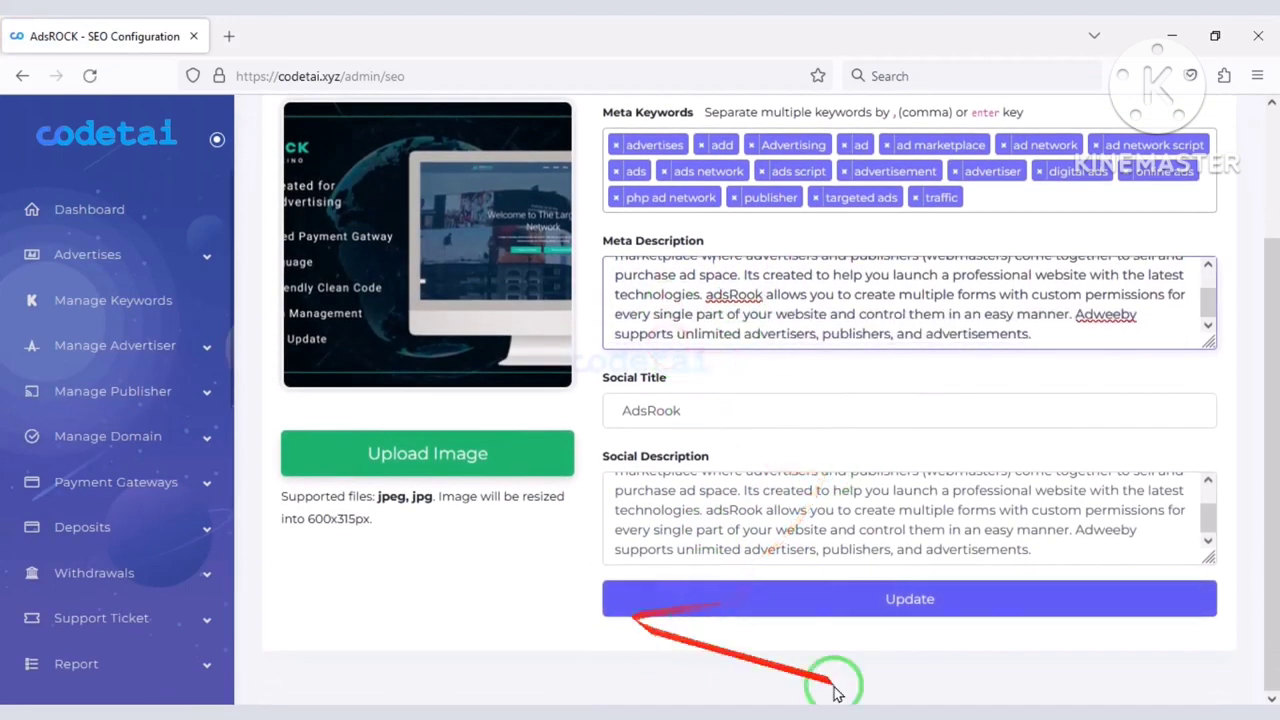
{"action": "scroll", "coordinate": [740, 555], "scroll_direction": "up", "scroll_amount": 3}
{"action": "scroll", "coordinate": [609, 371], "scroll_direction": "up", "scroll_amount": 1}
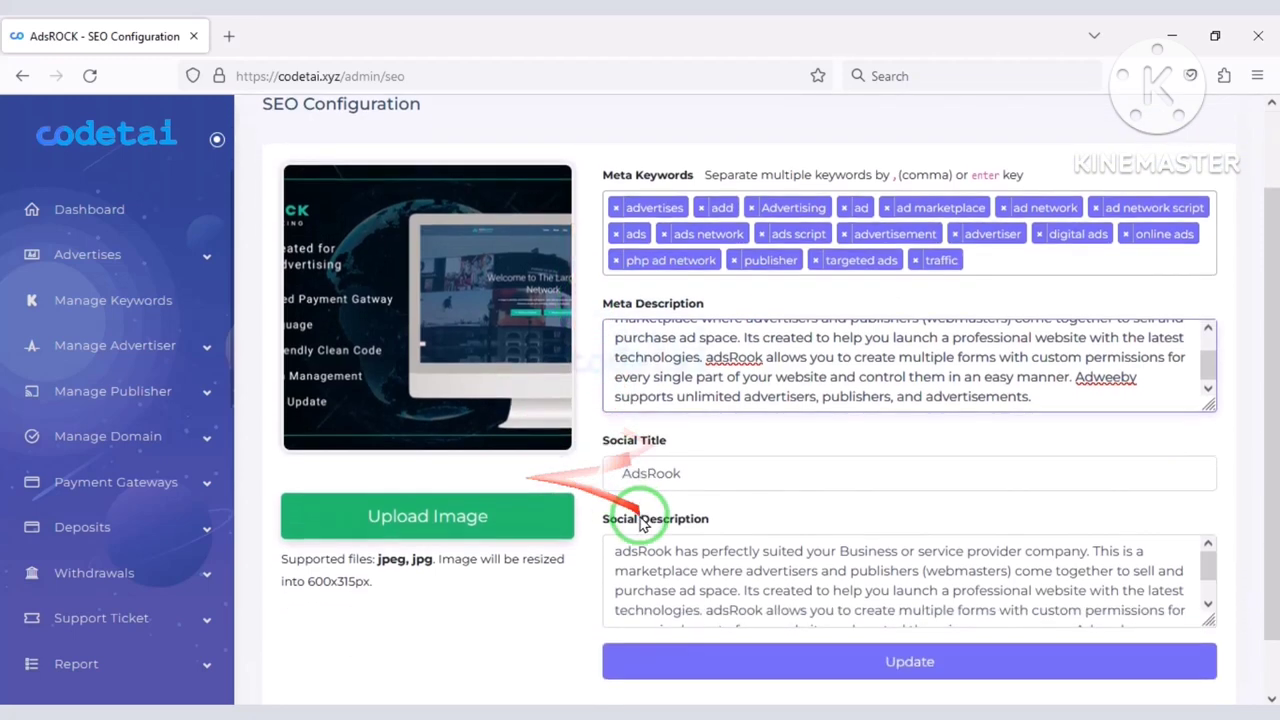
{"action": "scroll", "coordinate": [145, 340], "scroll_direction": "down", "scroll_amount": 5}
Set Email Configure's send method to SMTP, then switch to the Hostinger hPanel tab.
{"action": "left_click", "coordinate": [145, 341]}
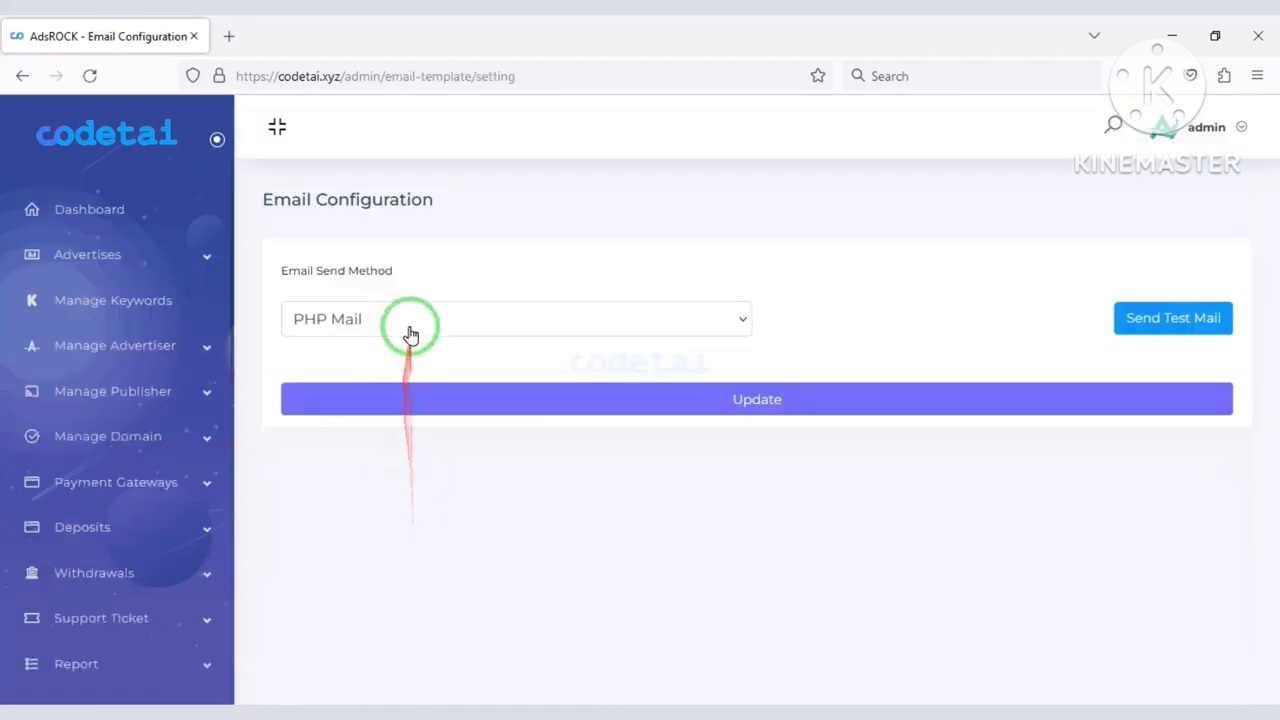
{"action": "left_click", "coordinate": [410, 334]}
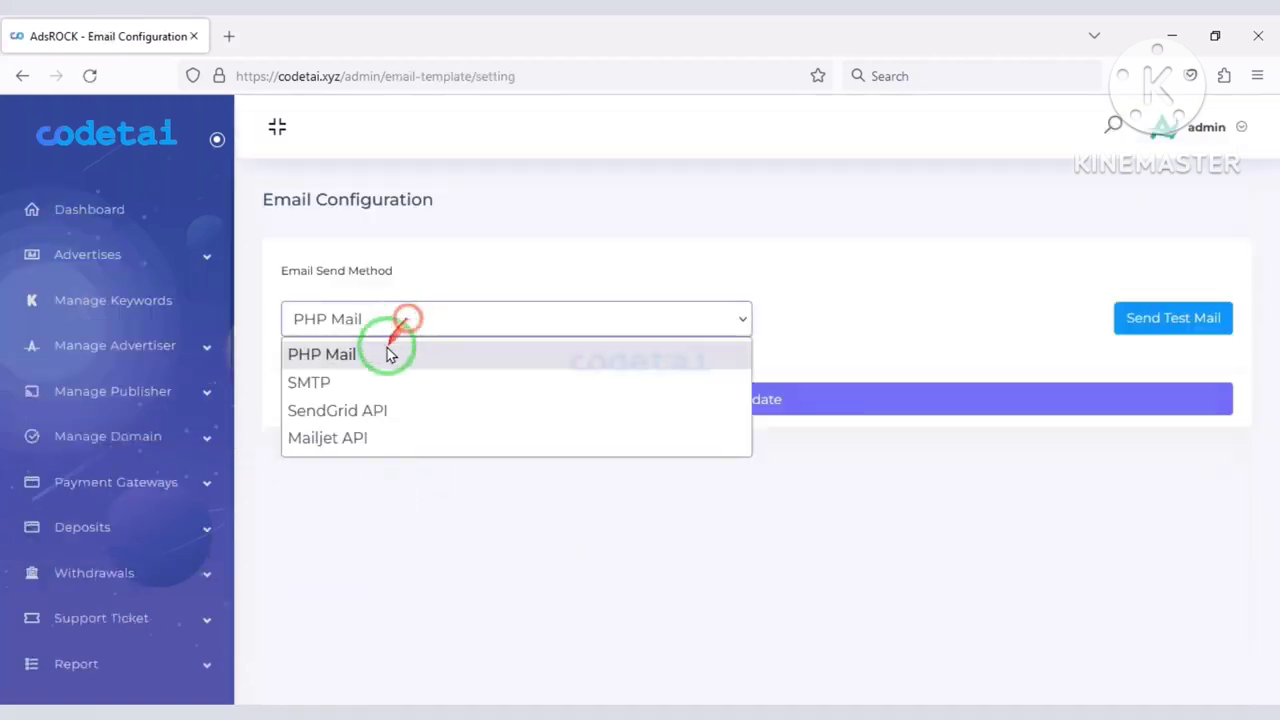
{"action": "left_click", "coordinate": [364, 381]}
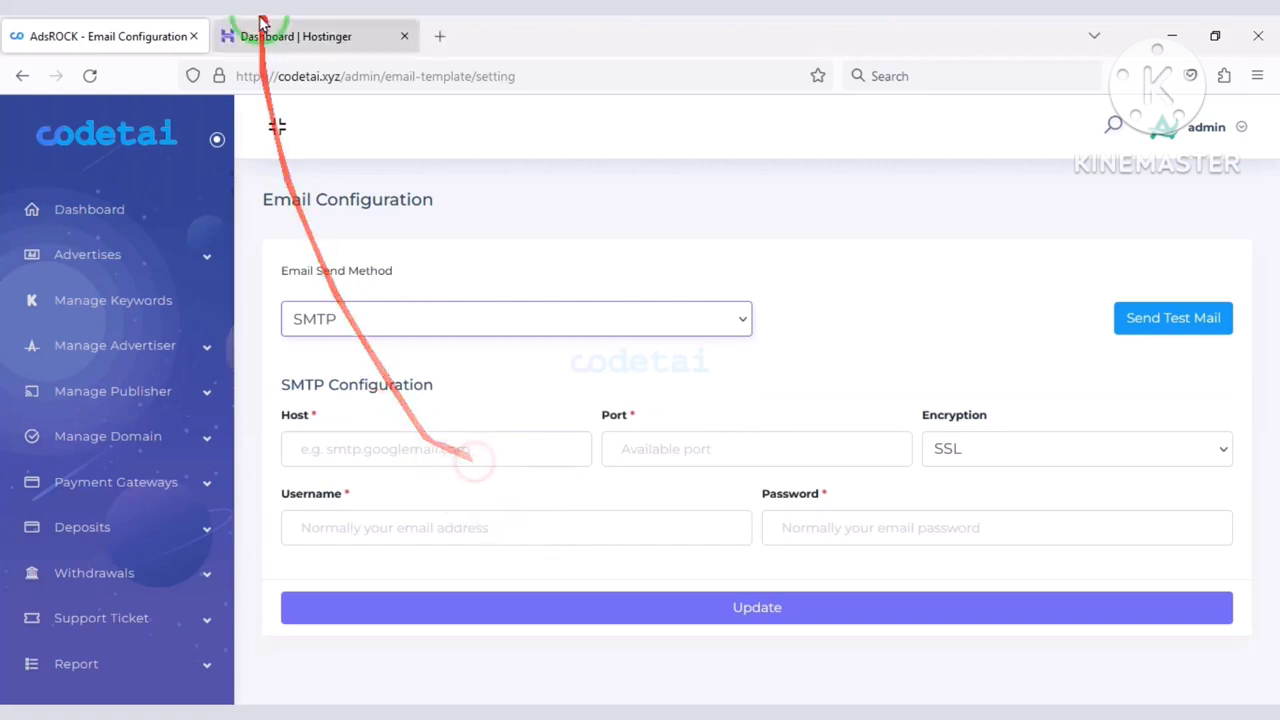
{"action": "left_click", "coordinate": [280, 36]}
{"action": "scroll", "coordinate": [135, 470], "scroll_direction": "down", "scroll_amount": 2}
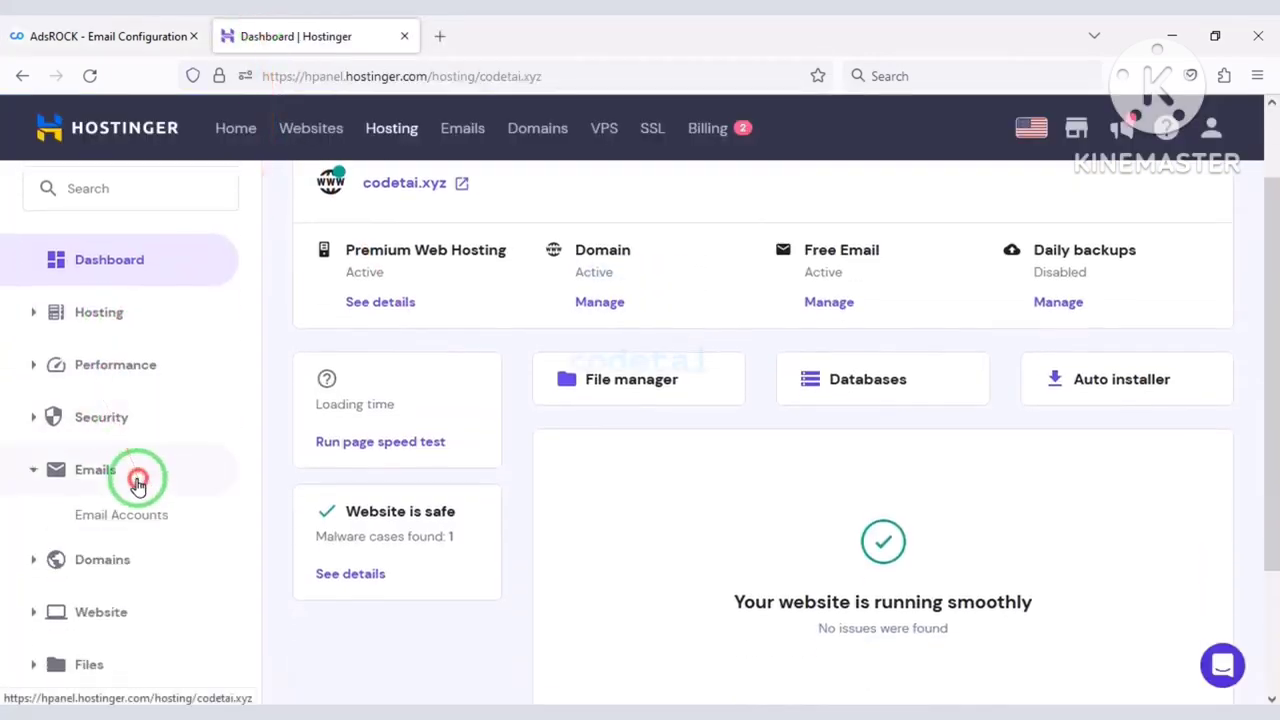
Start a new codetai.xyz email account in hPanel with an auto-generated password.
{"action": "left_click", "coordinate": [142, 516]}
{"action": "left_click", "coordinate": [293, 380]}
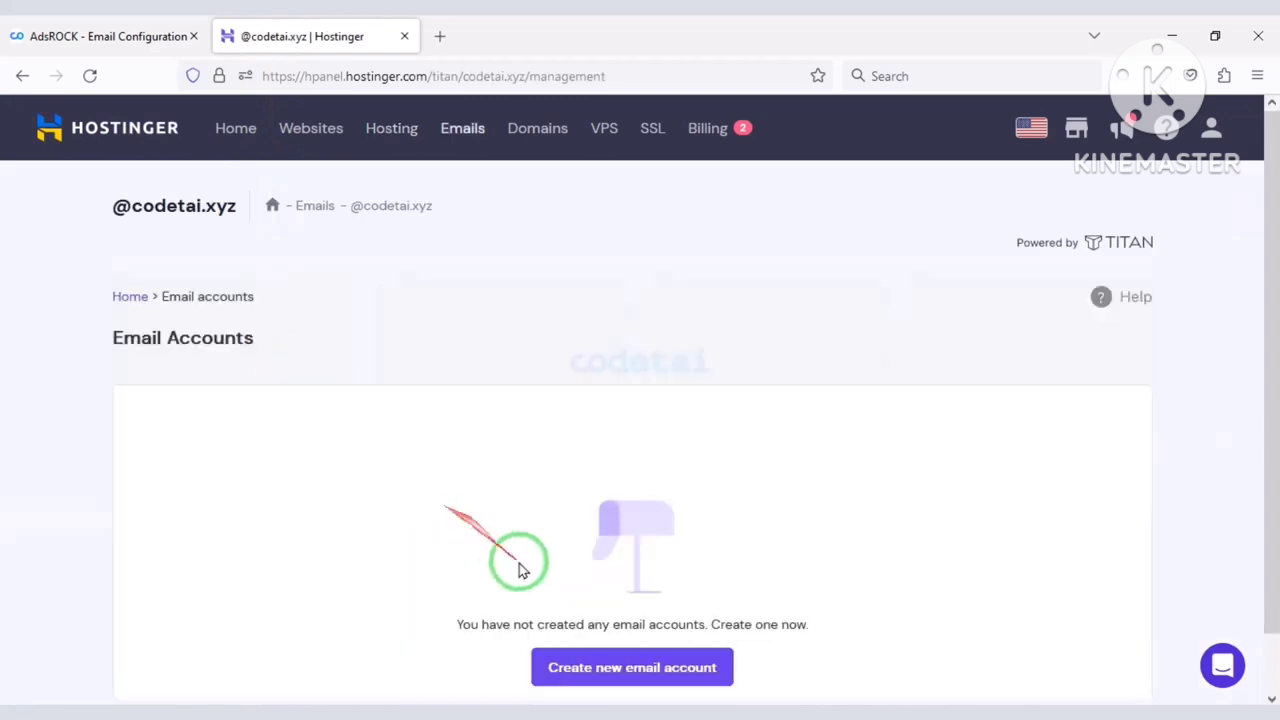
{"action": "left_click", "coordinate": [570, 684]}
{"action": "scroll", "coordinate": [300, 455], "scroll_direction": "up", "scroll_amount": 2}
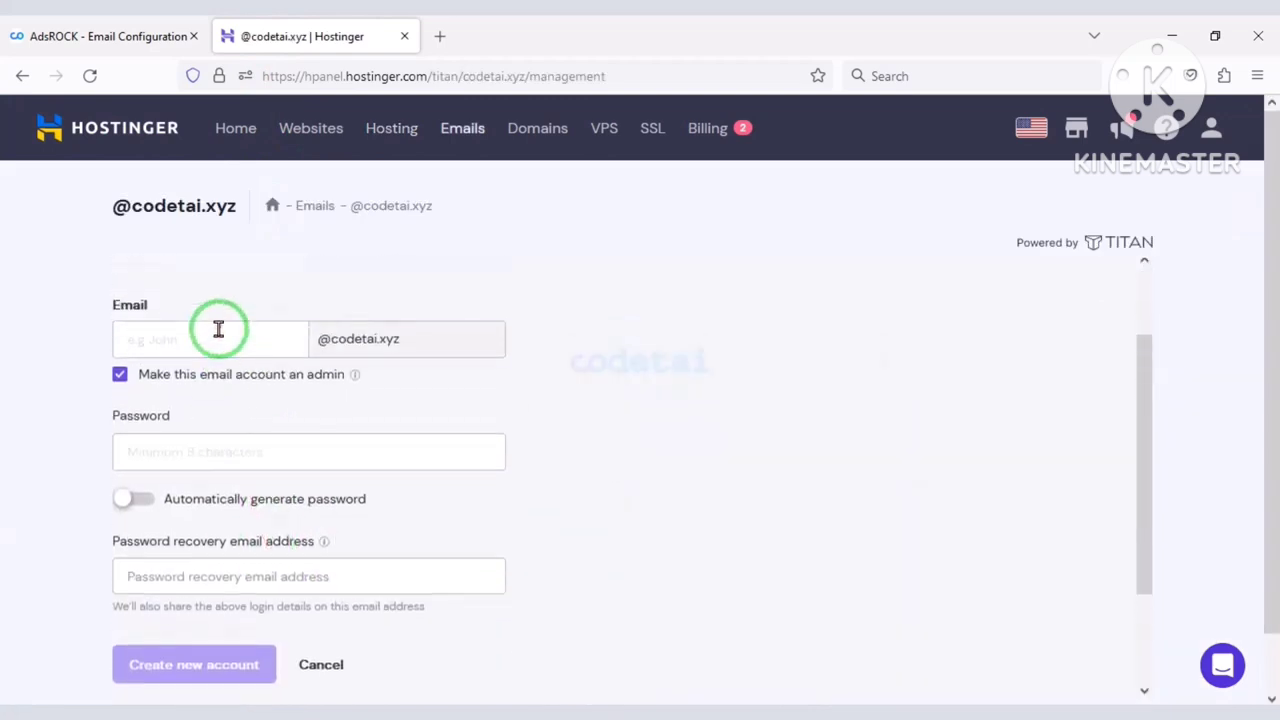
{"action": "scroll", "coordinate": [250, 410], "scroll_direction": "down", "scroll_amount": 1}
{"action": "left_click", "coordinate": [314, 345]}
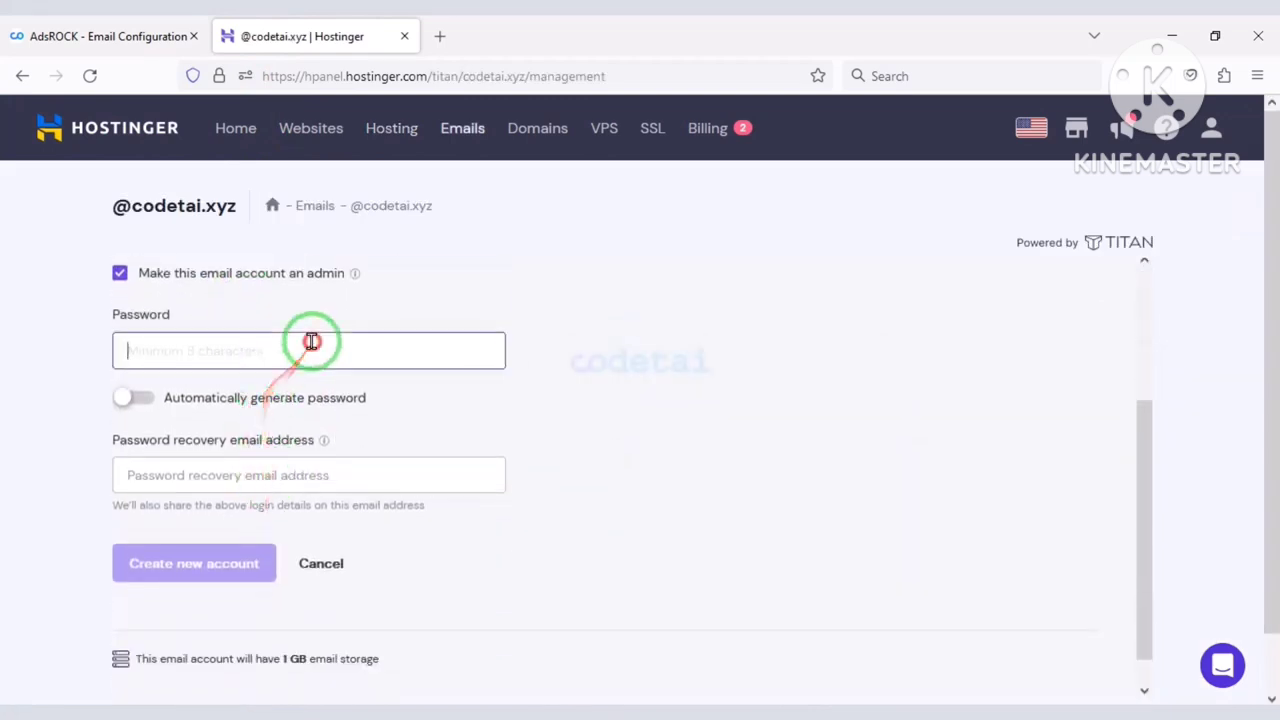
{"action": "left_click", "coordinate": [122, 400]}
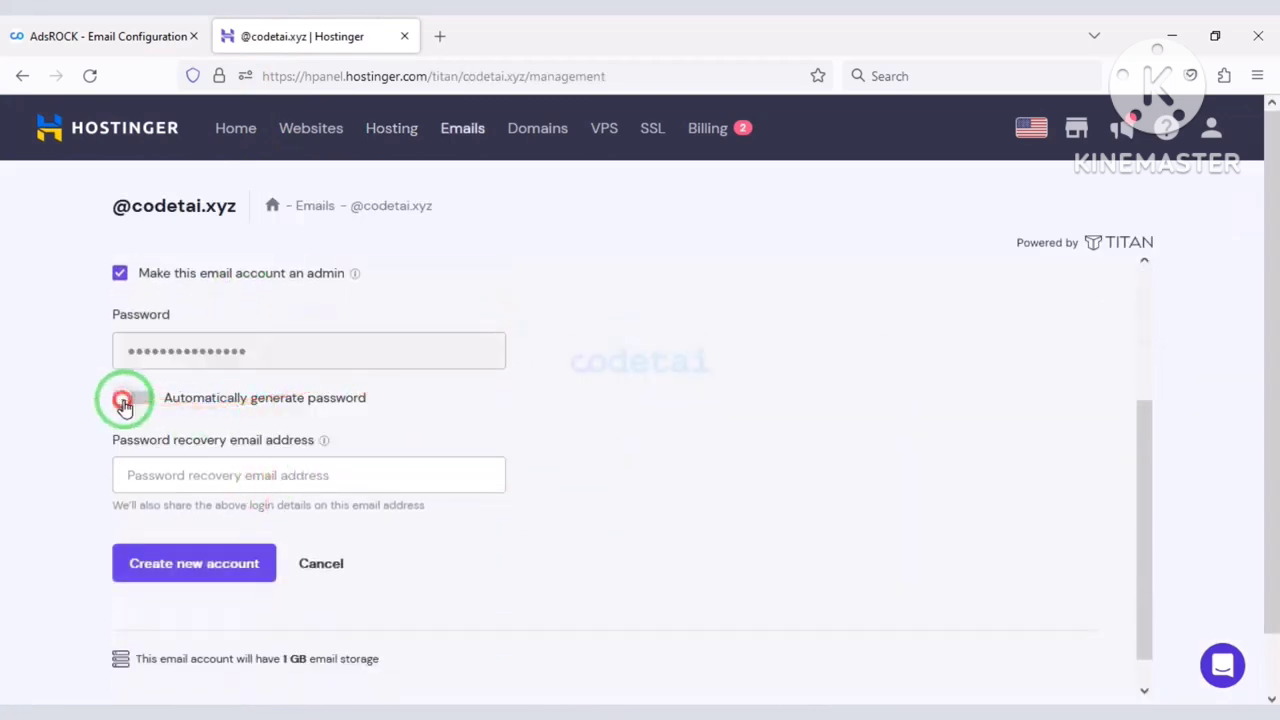
Copy the generated password into the AdsROCK SMTP password field.
{"action": "triple_click", "coordinate": [343, 355]}
{"action": "right_click", "coordinate": [177, 349]}
{"action": "left_click", "coordinate": [243, 509]}
{"action": "left_click", "coordinate": [100, 36]}
{"action": "right_click", "coordinate": [822, 530]}
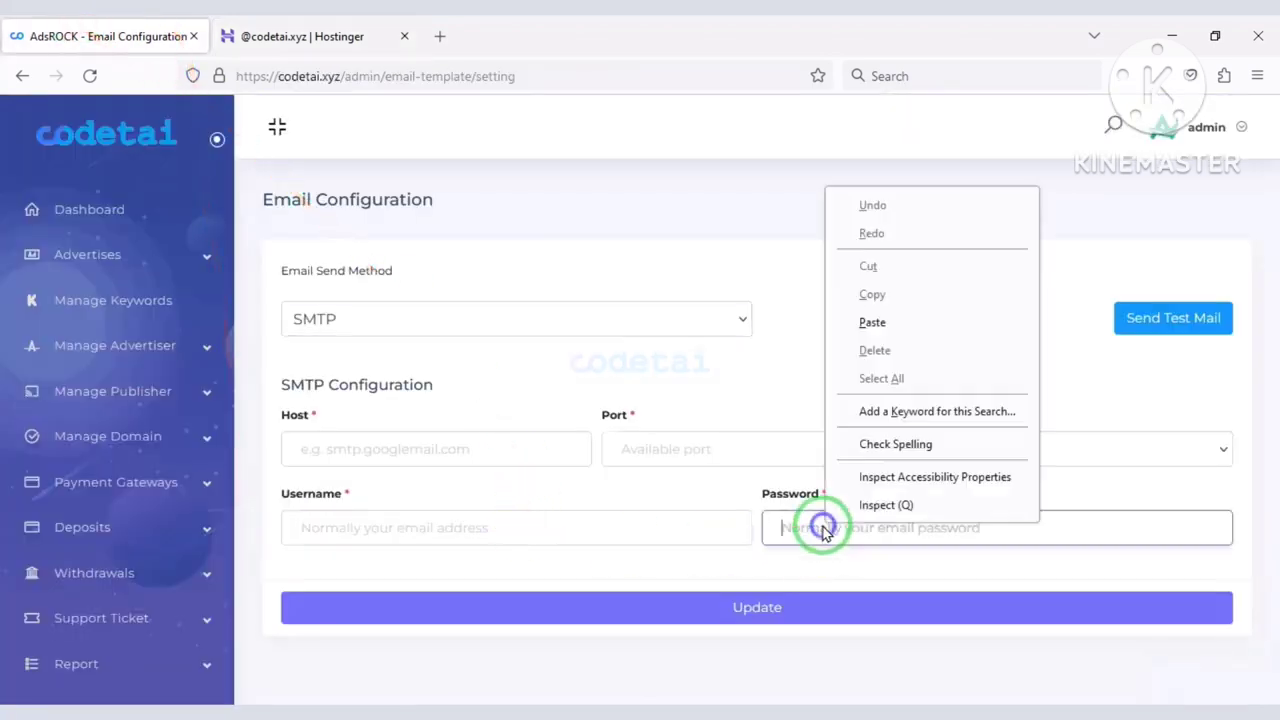
{"action": "left_click", "coordinate": [785, 528]}
{"action": "key", "text": "ctrl+v"}
{"action": "left_click", "coordinate": [300, 36]}
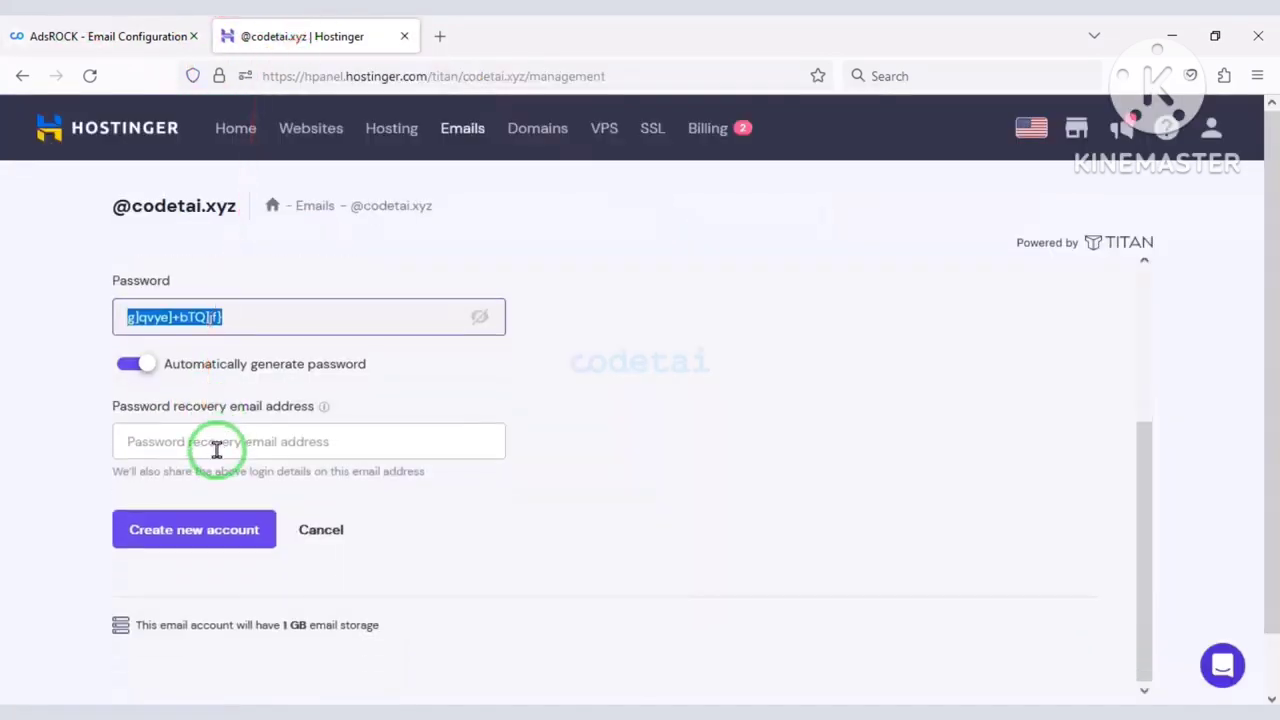
Create the mailbox and copy its new email address into the AdsROCK SMTP username.
{"action": "left_click", "coordinate": [216, 450]}
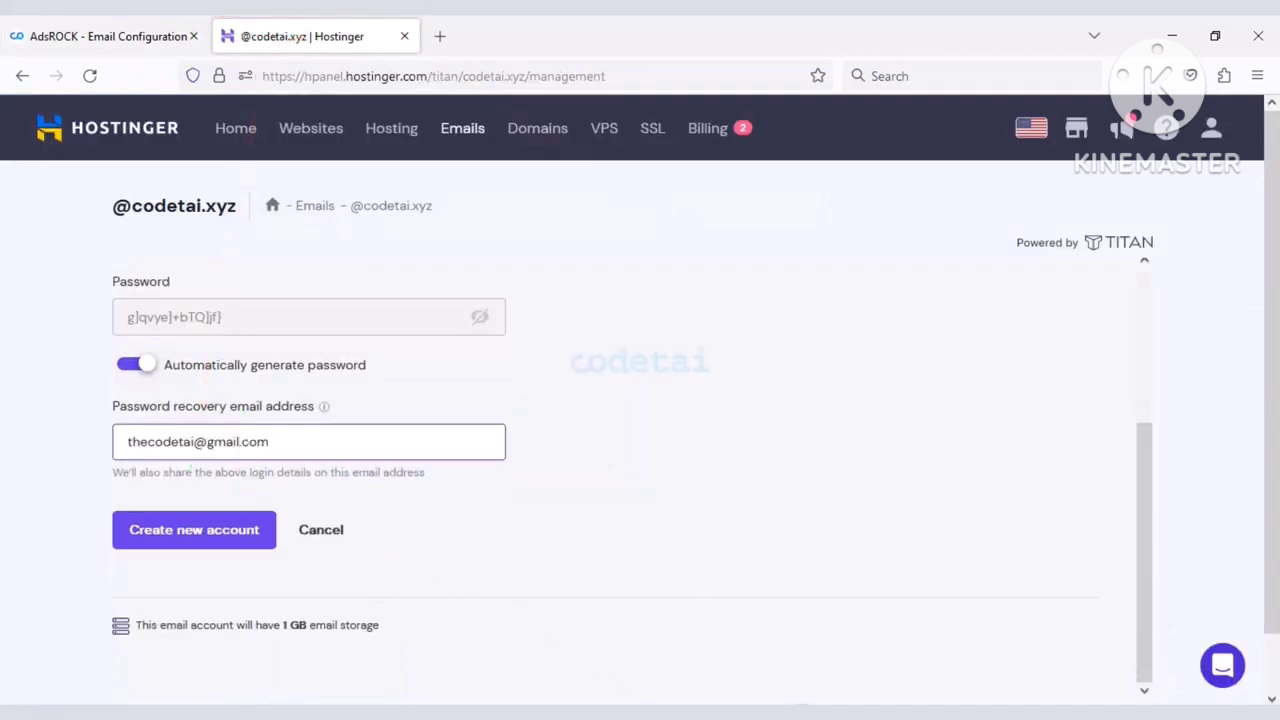
{"action": "left_click", "coordinate": [214, 537]}
{"action": "left_click_drag", "start_coordinate": [266, 385], "coordinate": [186, 391]}
{"action": "right_click", "coordinate": [186, 391]}
{"action": "left_click", "coordinate": [229, 409]}
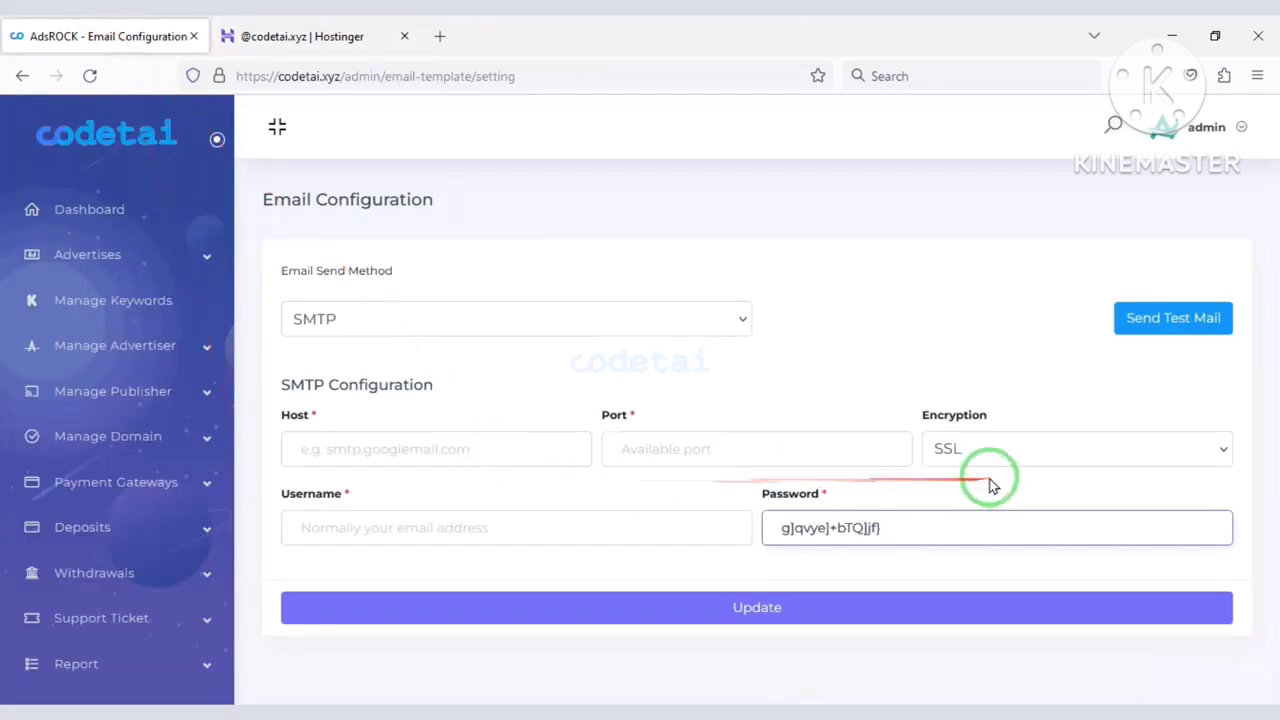
{"action": "left_click", "coordinate": [527, 527]}
{"action": "left_click", "coordinate": [368, 36]}
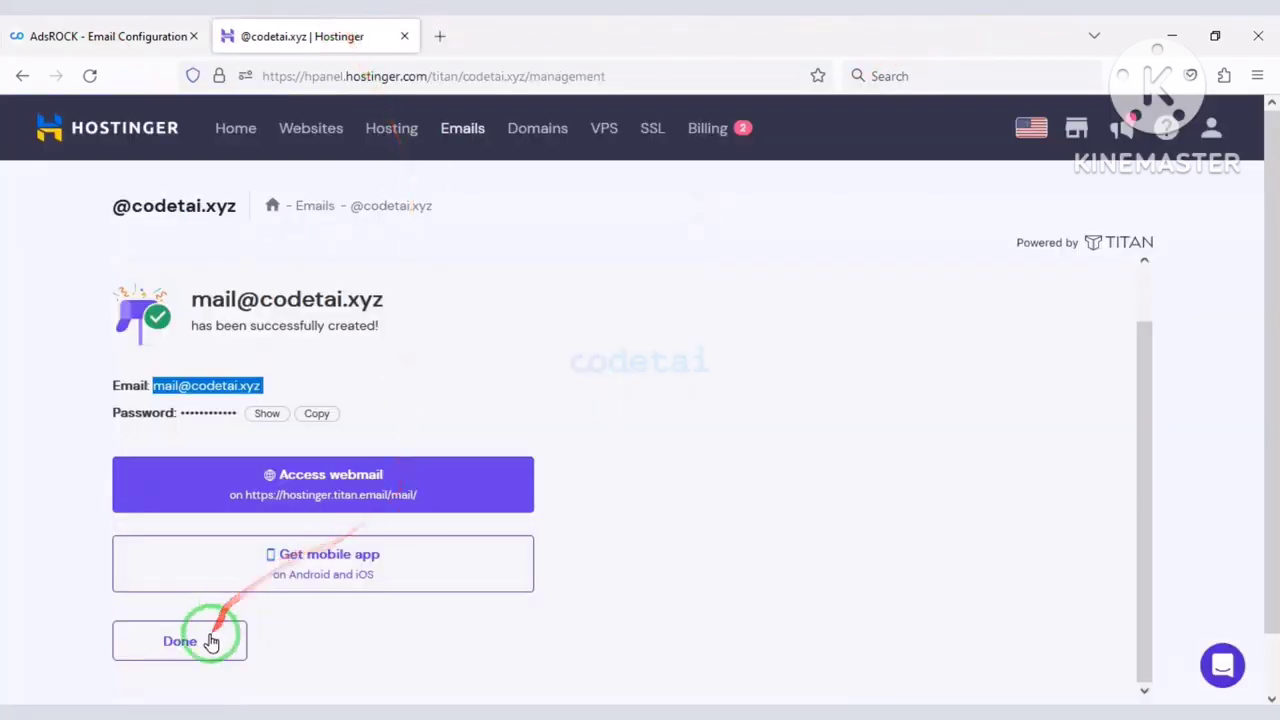
{"action": "left_click", "coordinate": [210, 641]}
{"action": "left_click", "coordinate": [21, 76]}
Put the outgoing server smtp.titan.email into the SMTP host and select SSL port 465 for copying.
{"action": "scroll", "coordinate": [1006, 437], "scroll_direction": "down", "scroll_amount": 3}
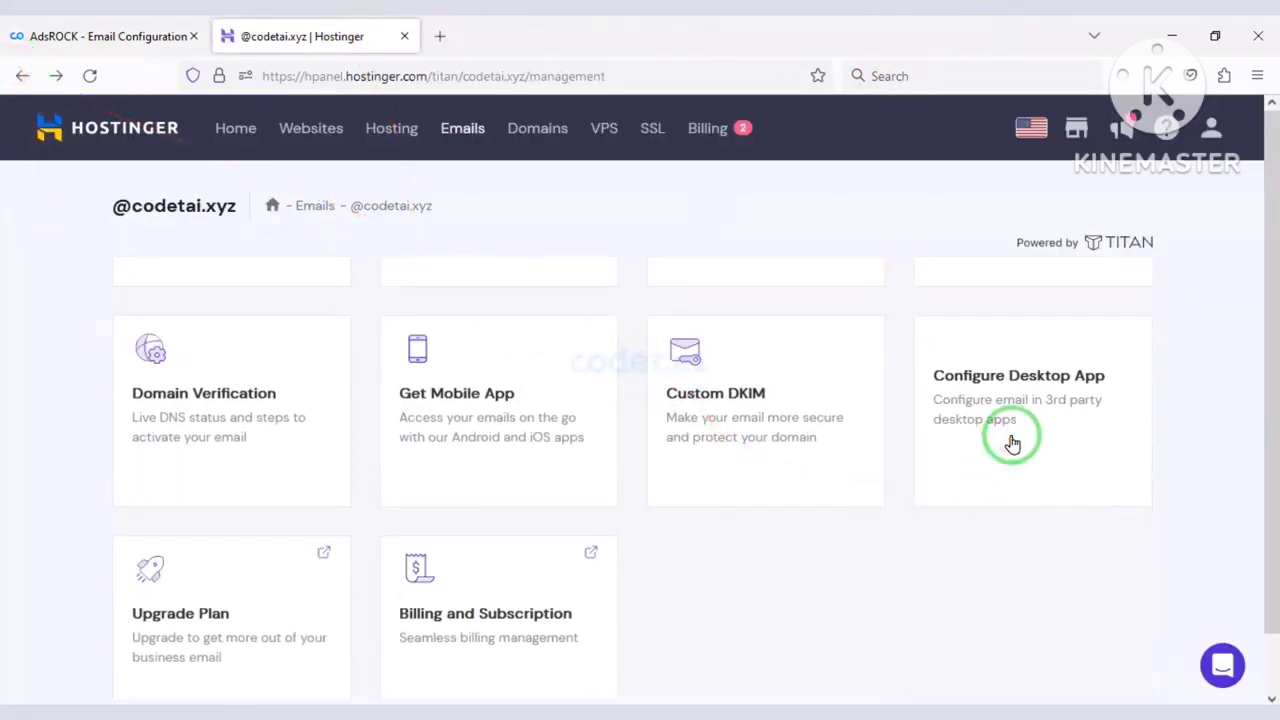
{"action": "left_click", "coordinate": [1006, 437]}
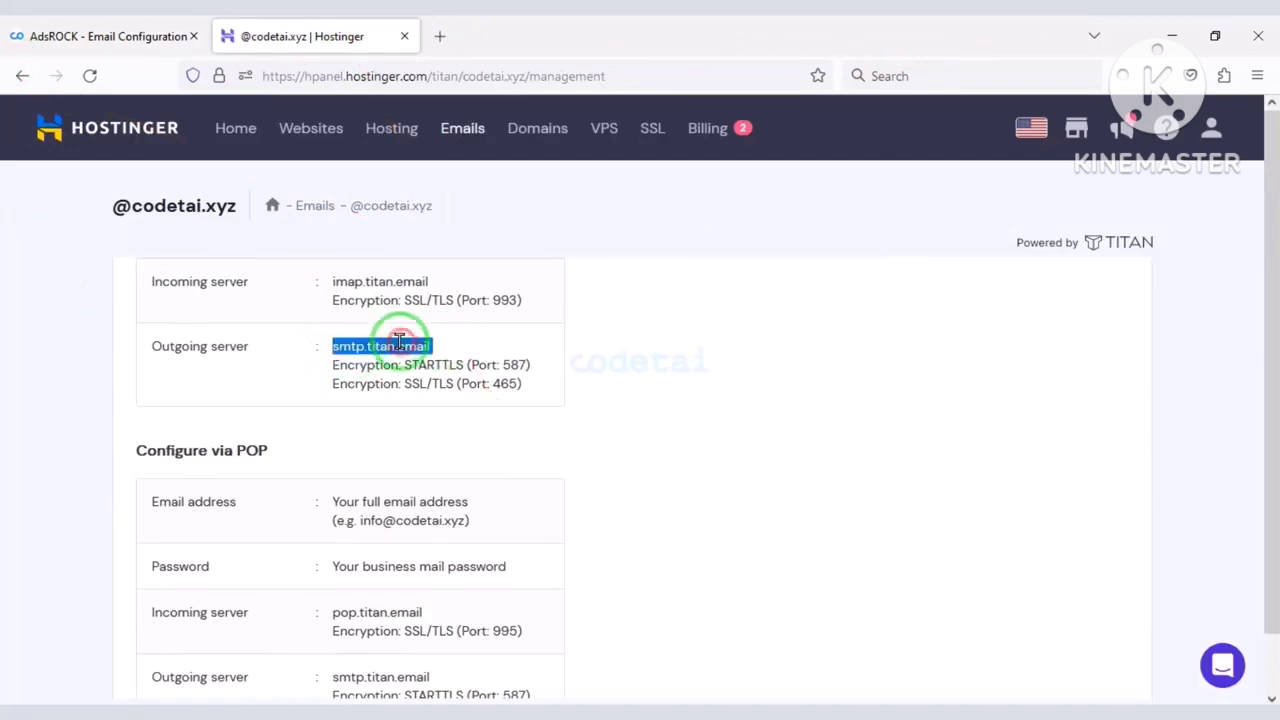
{"action": "right_click", "coordinate": [399, 345]}
{"action": "left_click", "coordinate": [429, 503]}
{"action": "left_click", "coordinate": [100, 36]}
{"action": "left_click", "coordinate": [425, 445]}
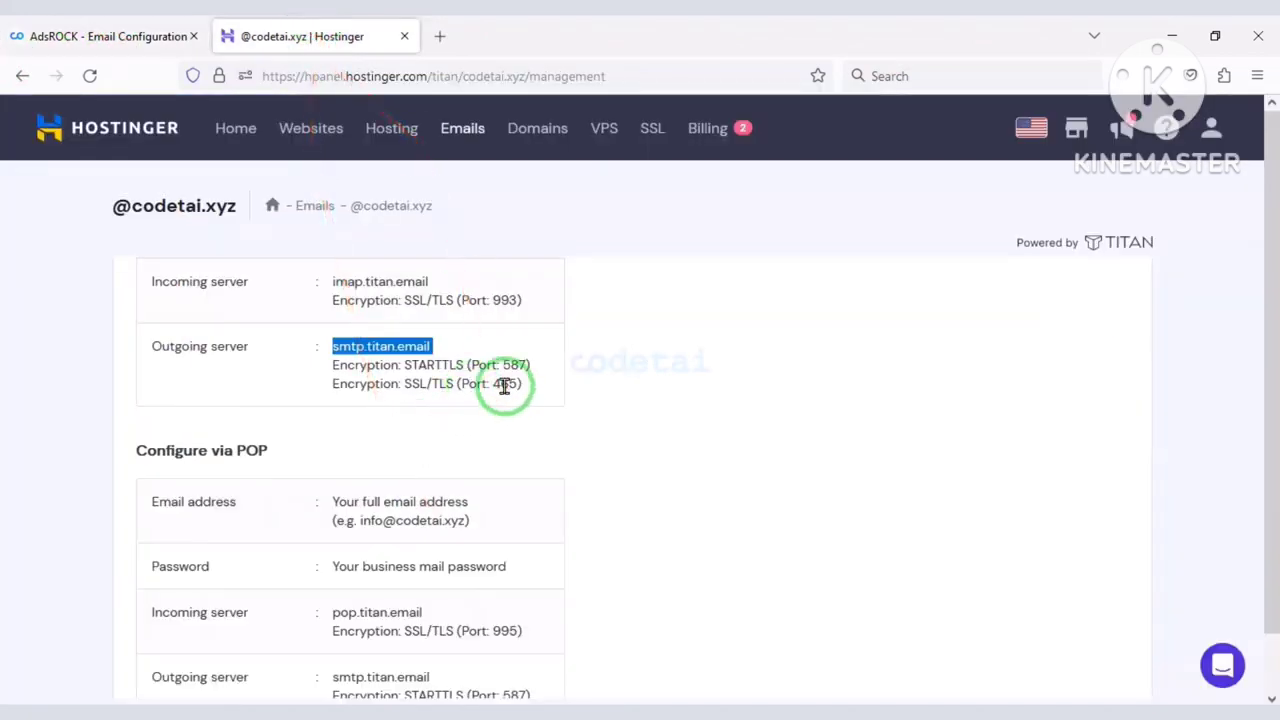
{"action": "double_click", "coordinate": [505, 385]}
{"action": "right_click", "coordinate": [505, 385]}
Save the SMTP configuration with port 465 and SSL encryption.
{"action": "left_click", "coordinate": [545, 403]}
{"action": "left_click", "coordinate": [100, 36]}
{"action": "right_click", "coordinate": [708, 450]}
{"action": "left_click", "coordinate": [745, 255]}
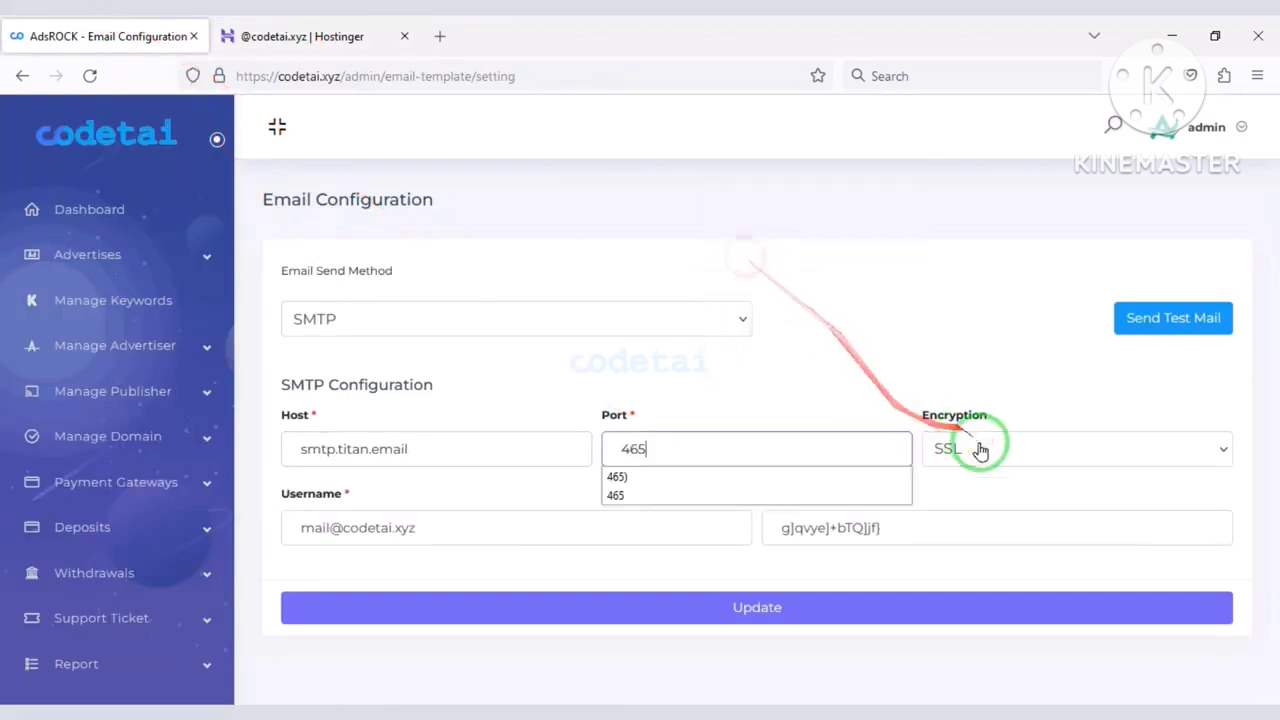
{"action": "left_click", "coordinate": [980, 450]}
{"action": "left_click", "coordinate": [653, 620]}
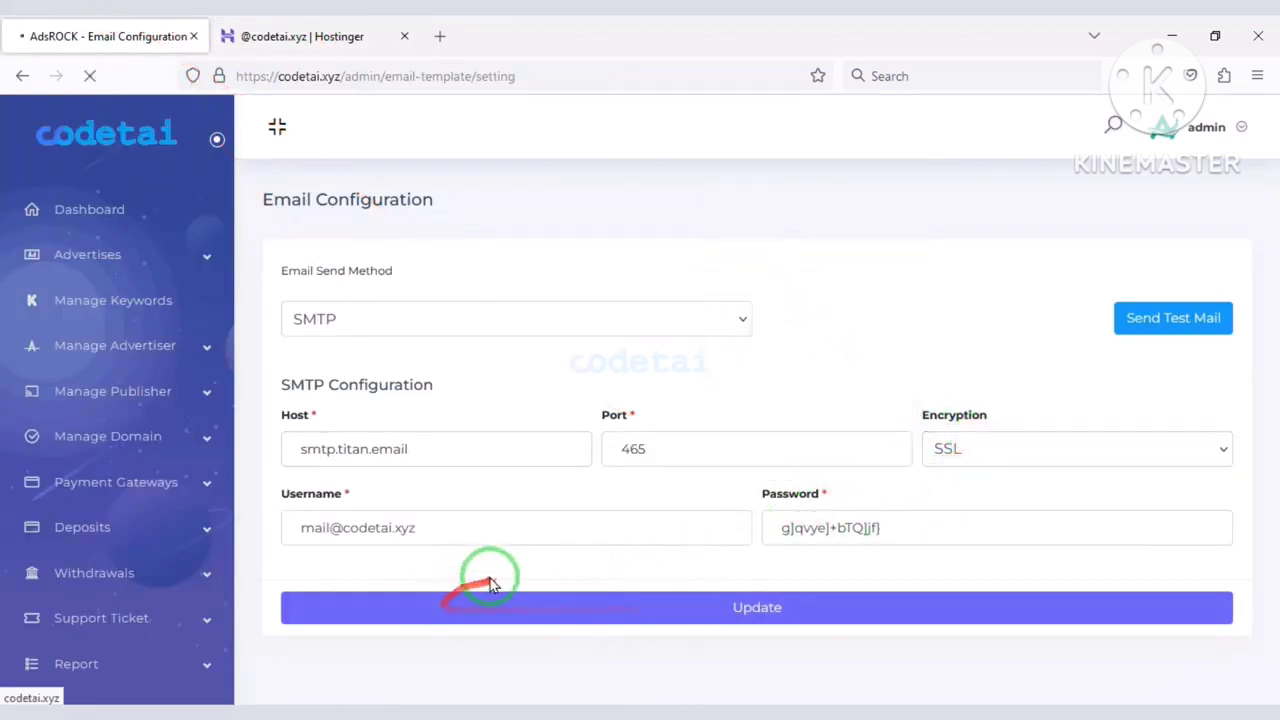
Look over the SMS Manager API Setting page.
{"action": "left_click", "coordinate": [60, 377]}
{"action": "left_click", "coordinate": [120, 449]}
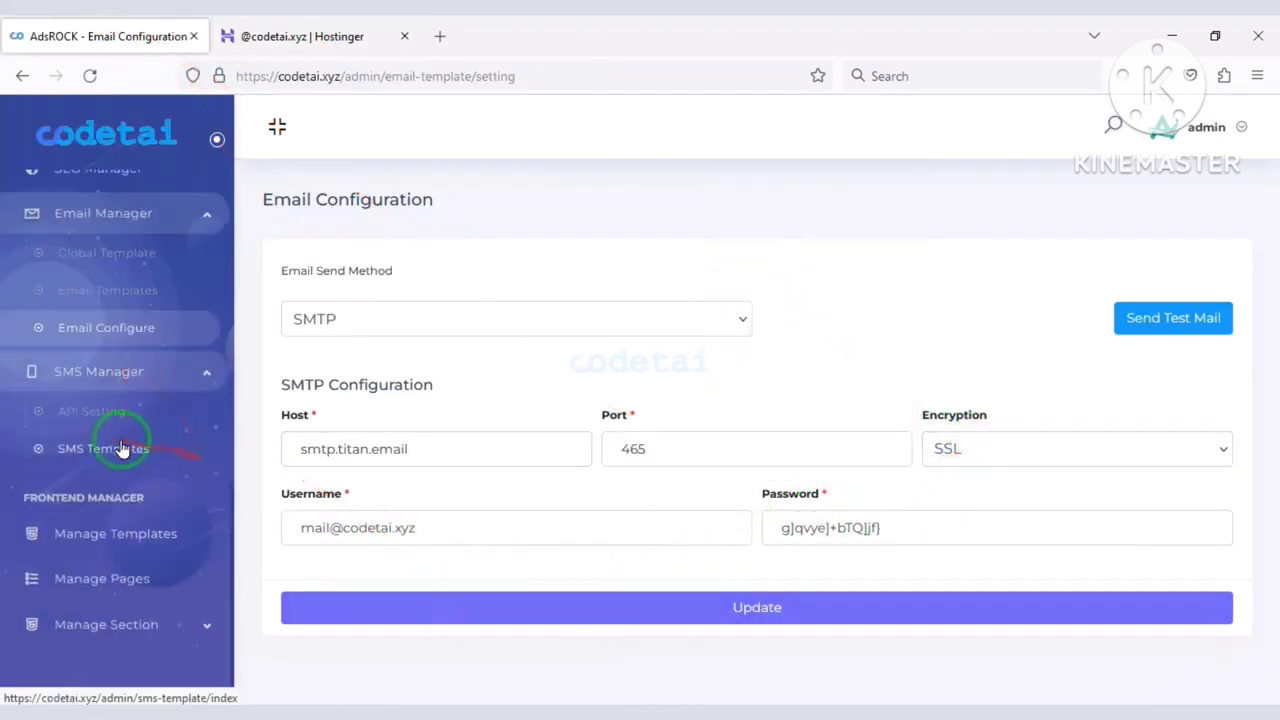
{"action": "left_click", "coordinate": [117, 420]}
{"action": "scroll", "coordinate": [443, 406], "scroll_direction": "down", "scroll_amount": 2}
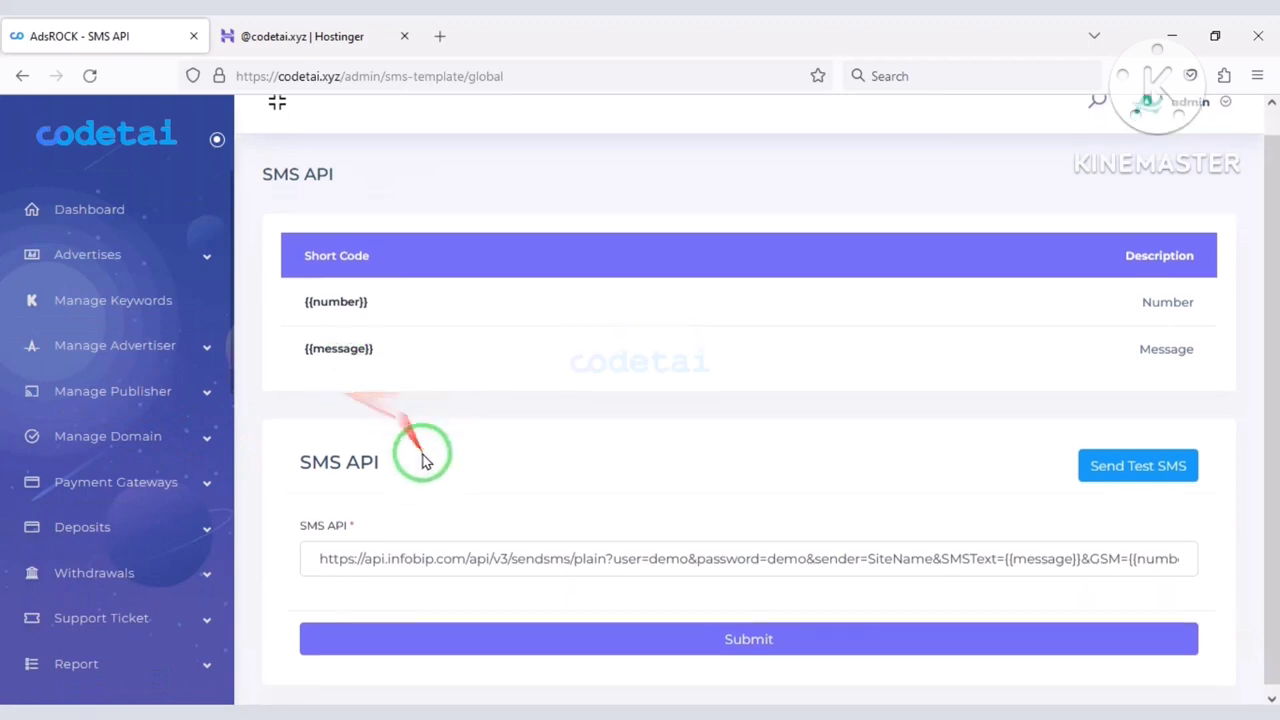
{"action": "left_click_drag", "start_coordinate": [660, 552], "coordinate": [366, 551]}
{"action": "scroll", "coordinate": [166, 529], "scroll_direction": "down", "scroll_amount": 10}
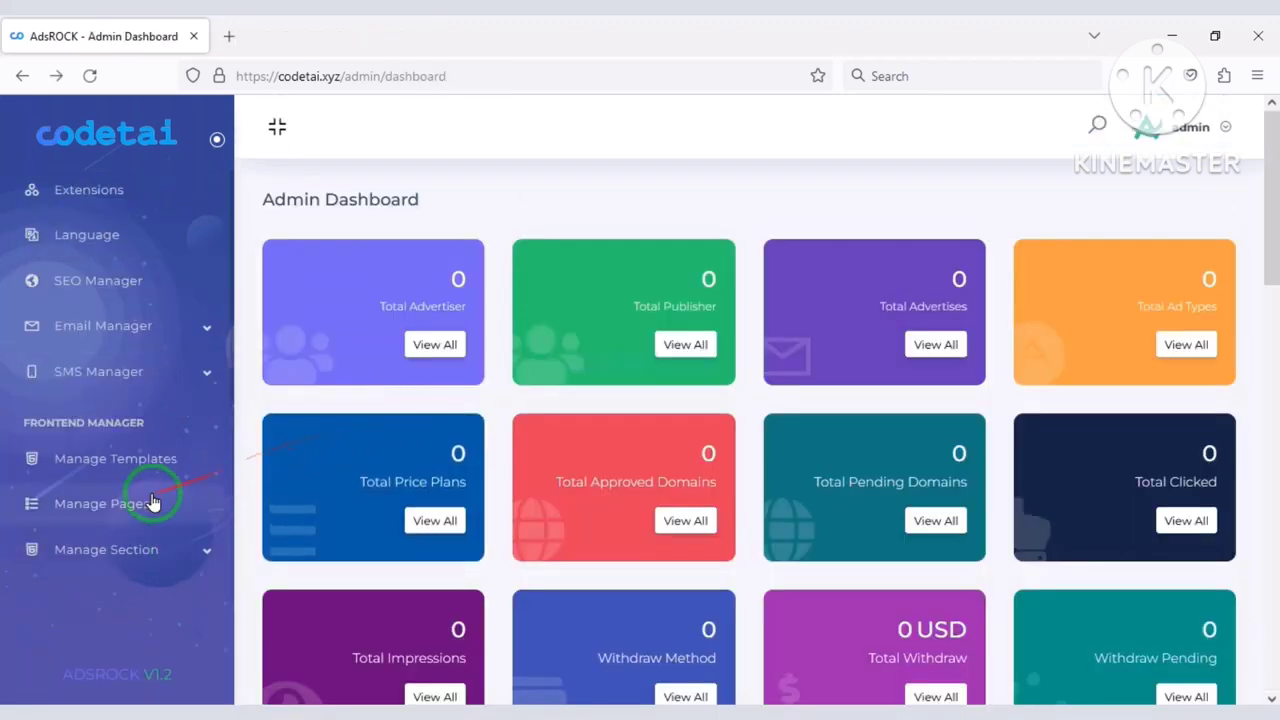
Open Manage Pages and cancel the Add New page dialog.
{"action": "left_click", "coordinate": [152, 500]}
{"action": "left_click", "coordinate": [1205, 203]}
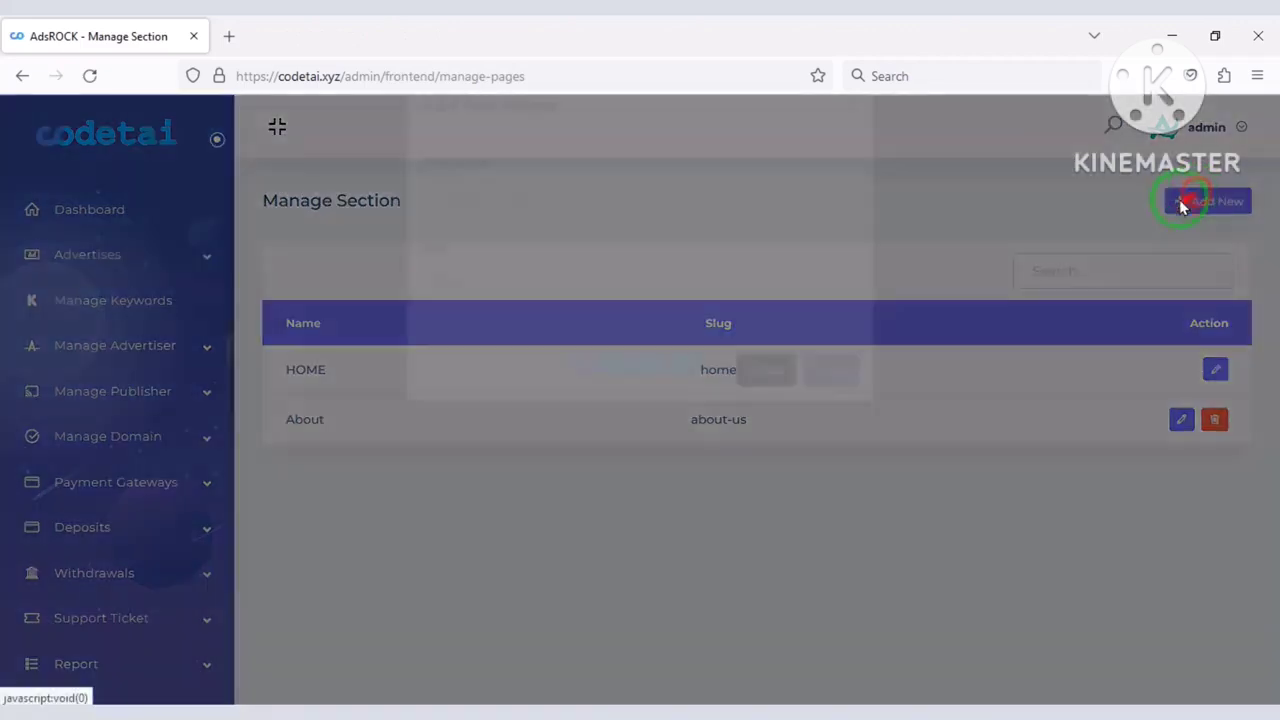
{"action": "left_click", "coordinate": [541, 342]}
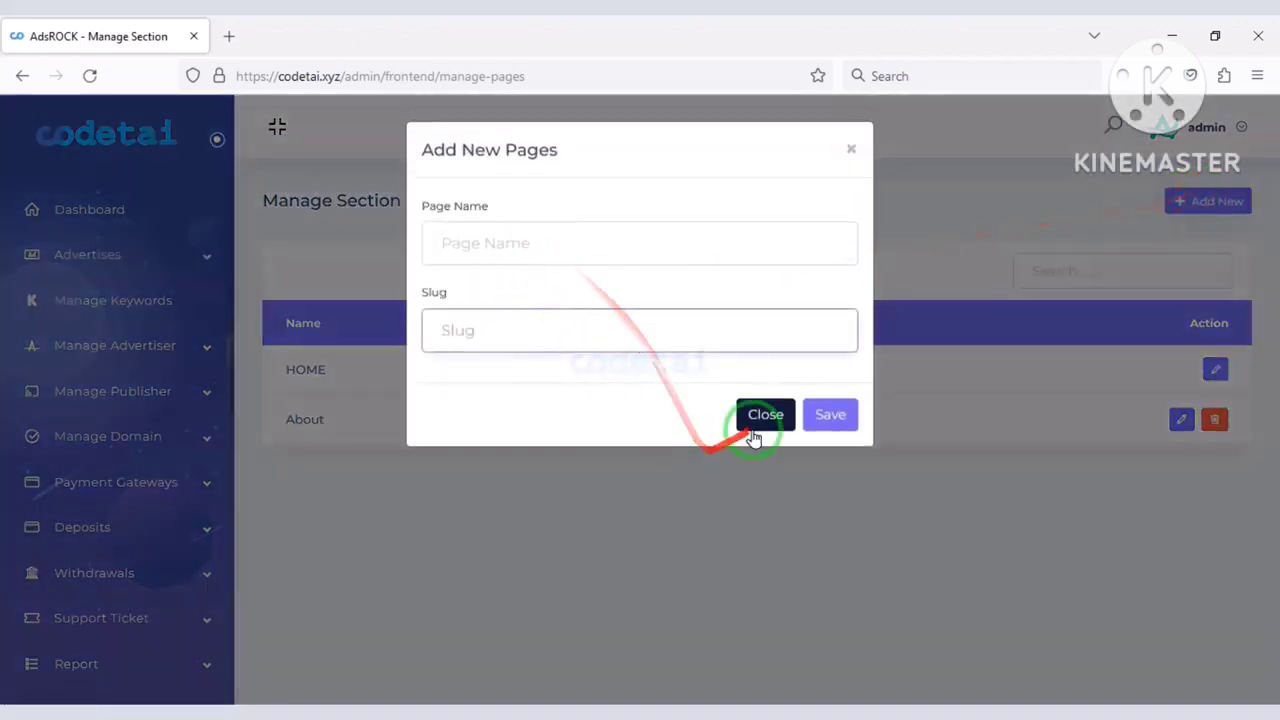
{"action": "left_click", "coordinate": [751, 430]}
Edit the About page and drag another Benefits Section into its section list.
{"action": "left_click", "coordinate": [1180, 421]}
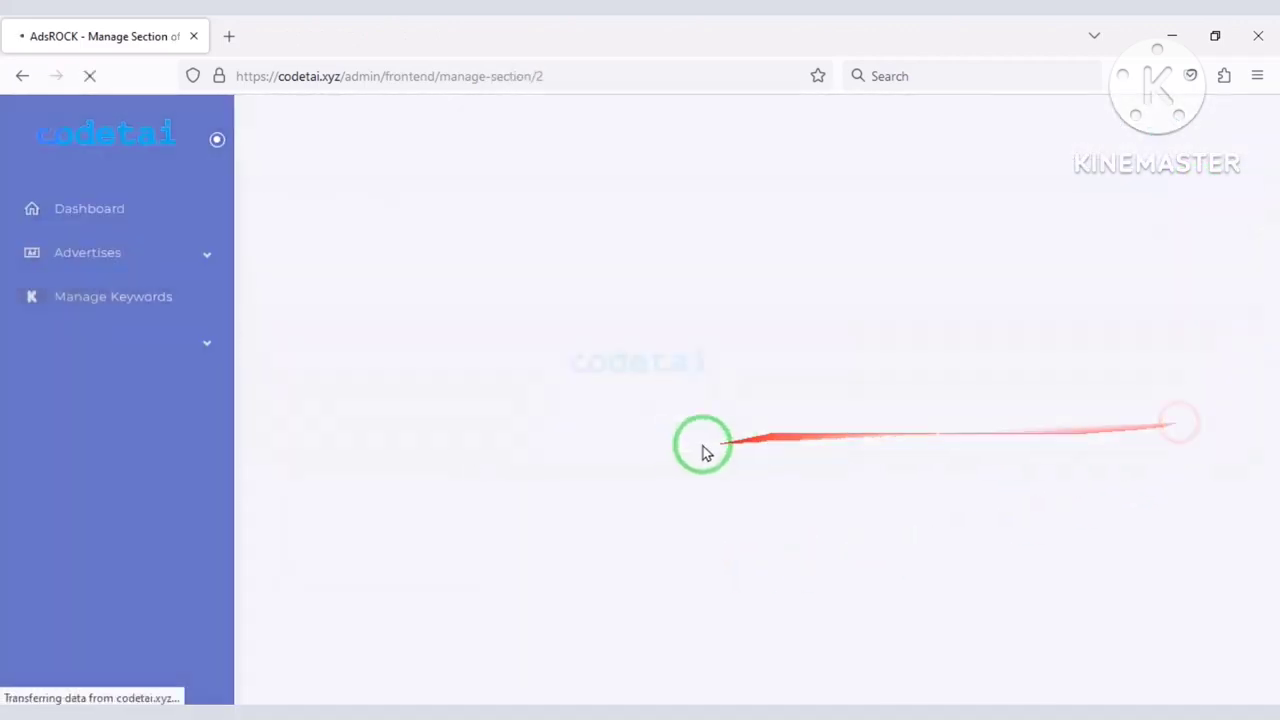
{"action": "scroll", "coordinate": [540, 440], "scroll_direction": "down", "scroll_amount": 3}
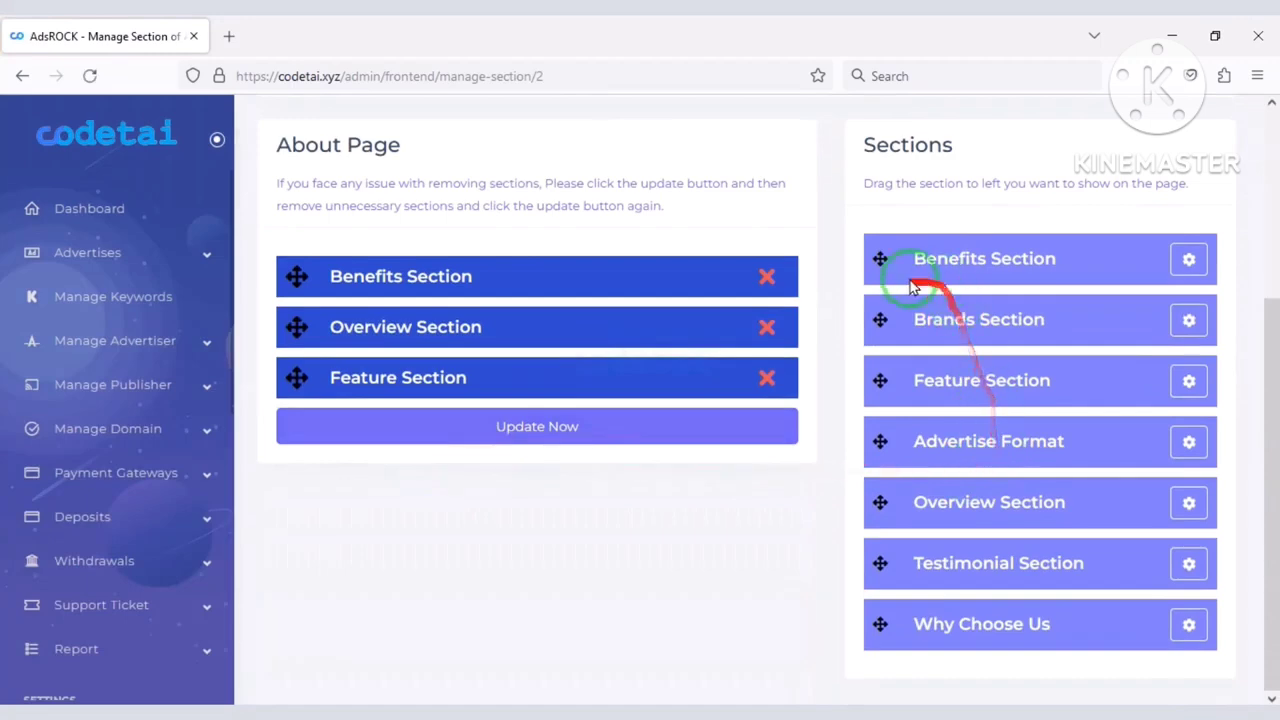
{"action": "left_click_drag", "start_coordinate": [570, 280], "coordinate": [437, 245]}
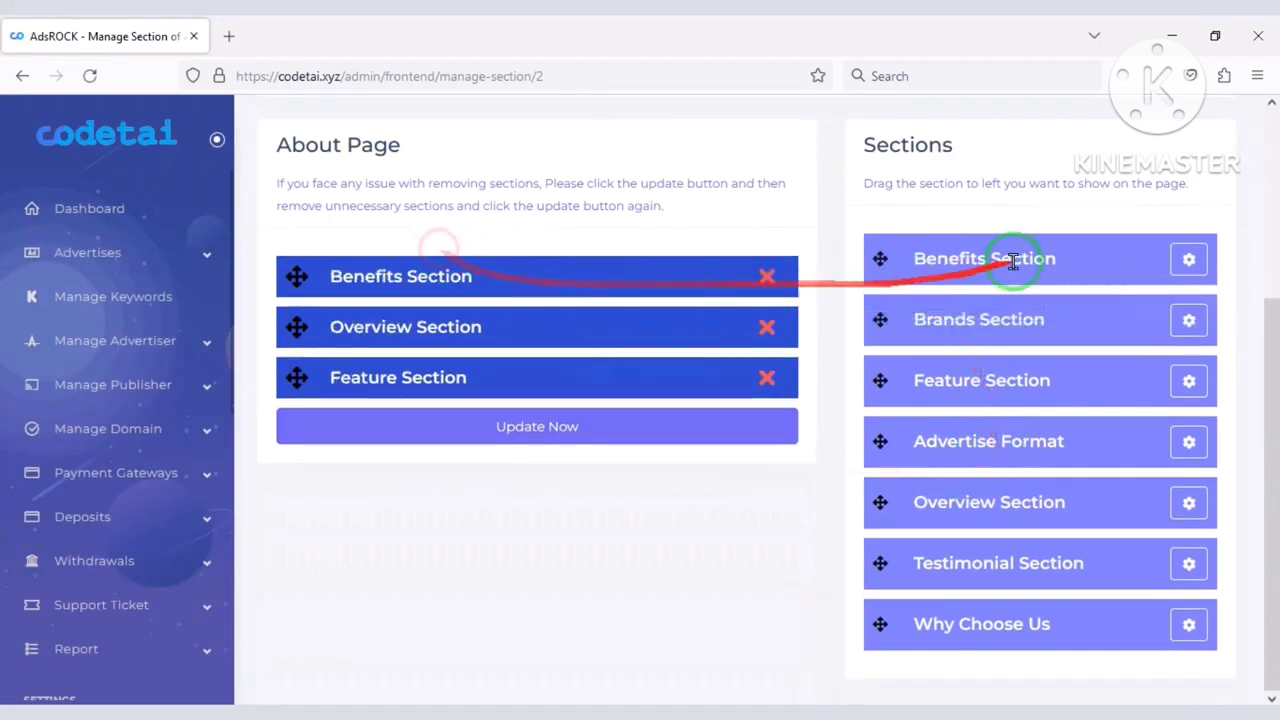
{"action": "left_click_drag", "start_coordinate": [1185, 262], "coordinate": [429, 409]}
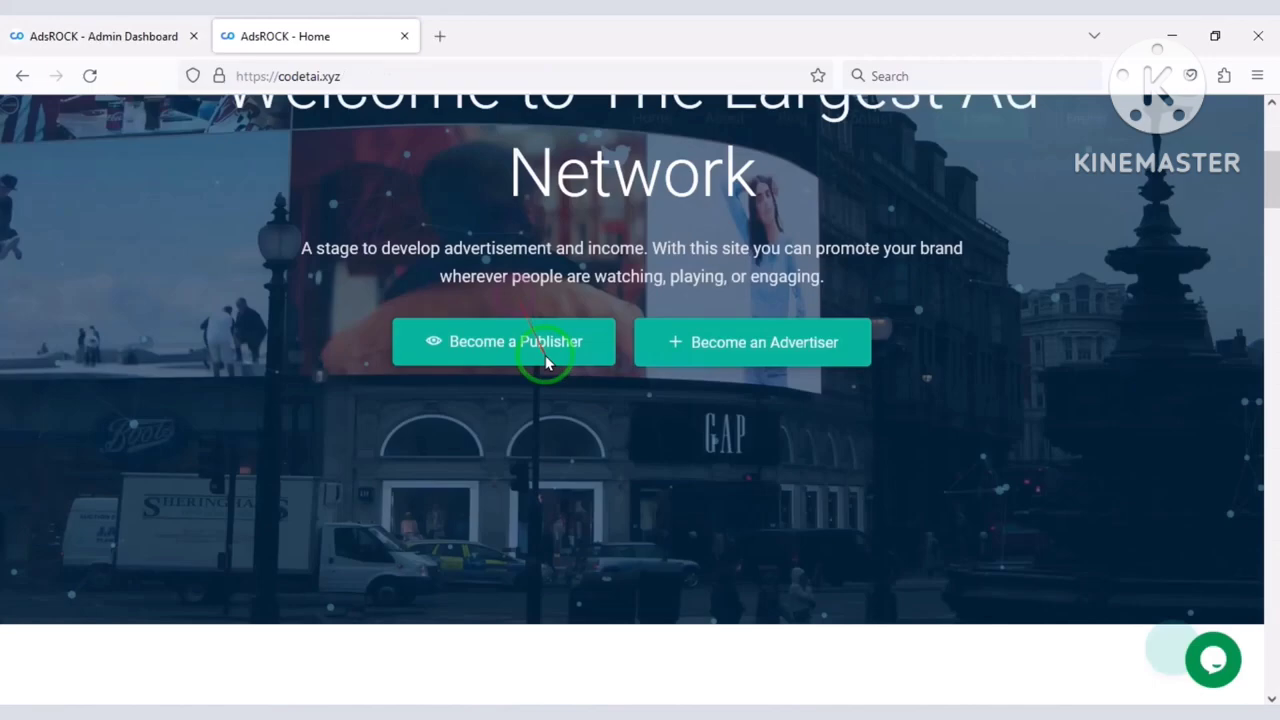
Scroll the public homepage, then expand Manage Section in the admin panel.
{"action": "scroll", "coordinate": [543, 349], "scroll_direction": "down", "scroll_amount": 15}
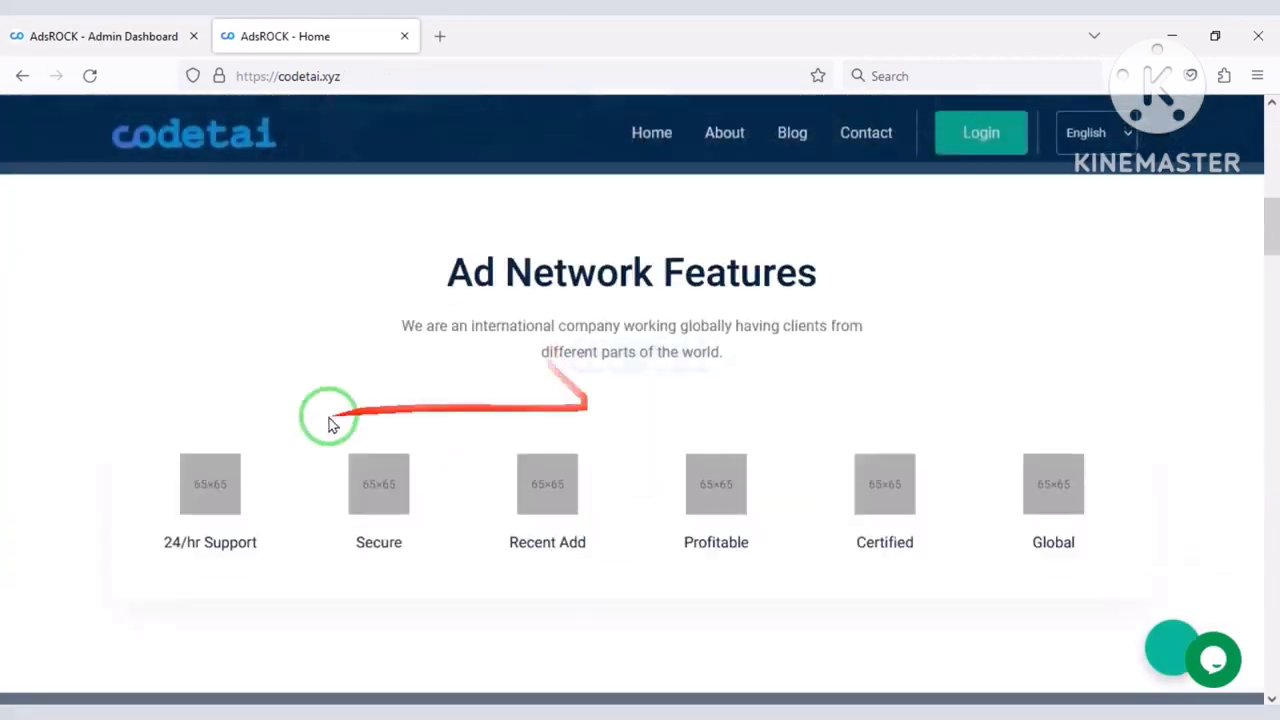
{"action": "scroll", "coordinate": [413, 469], "scroll_direction": "down", "scroll_amount": 15}
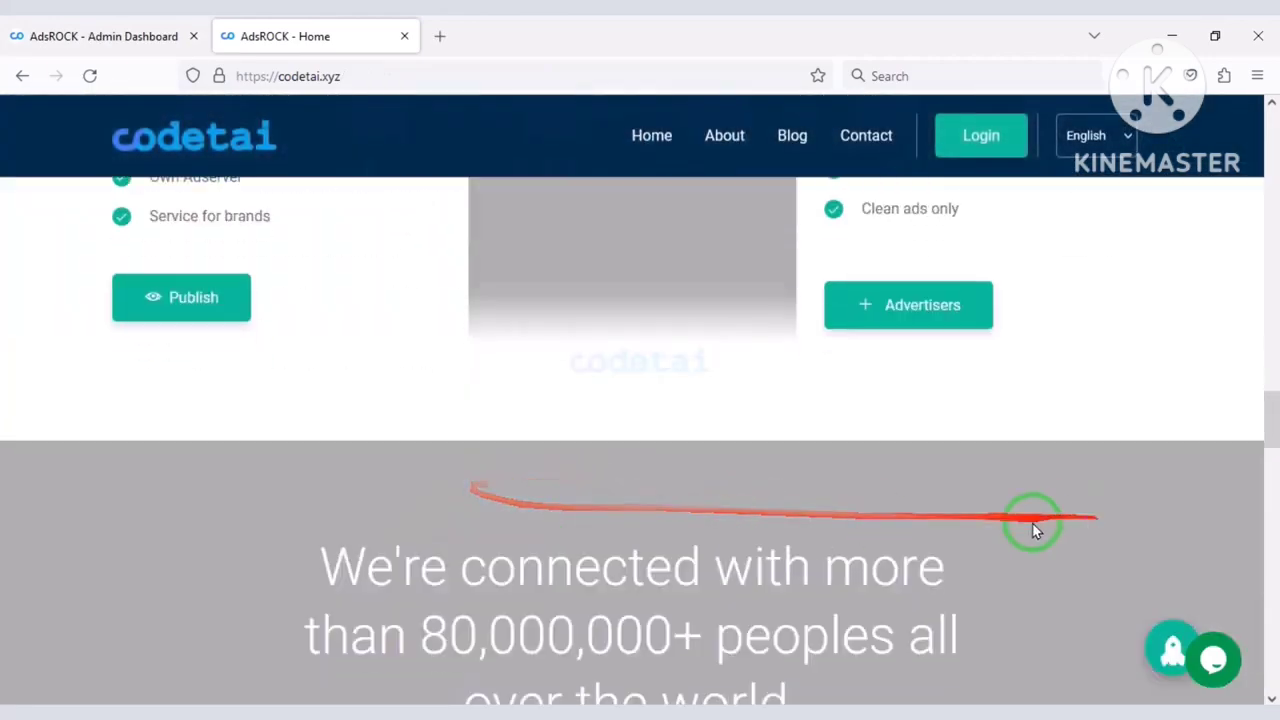
{"action": "scroll", "coordinate": [844, 563], "scroll_direction": "down", "scroll_amount": 10}
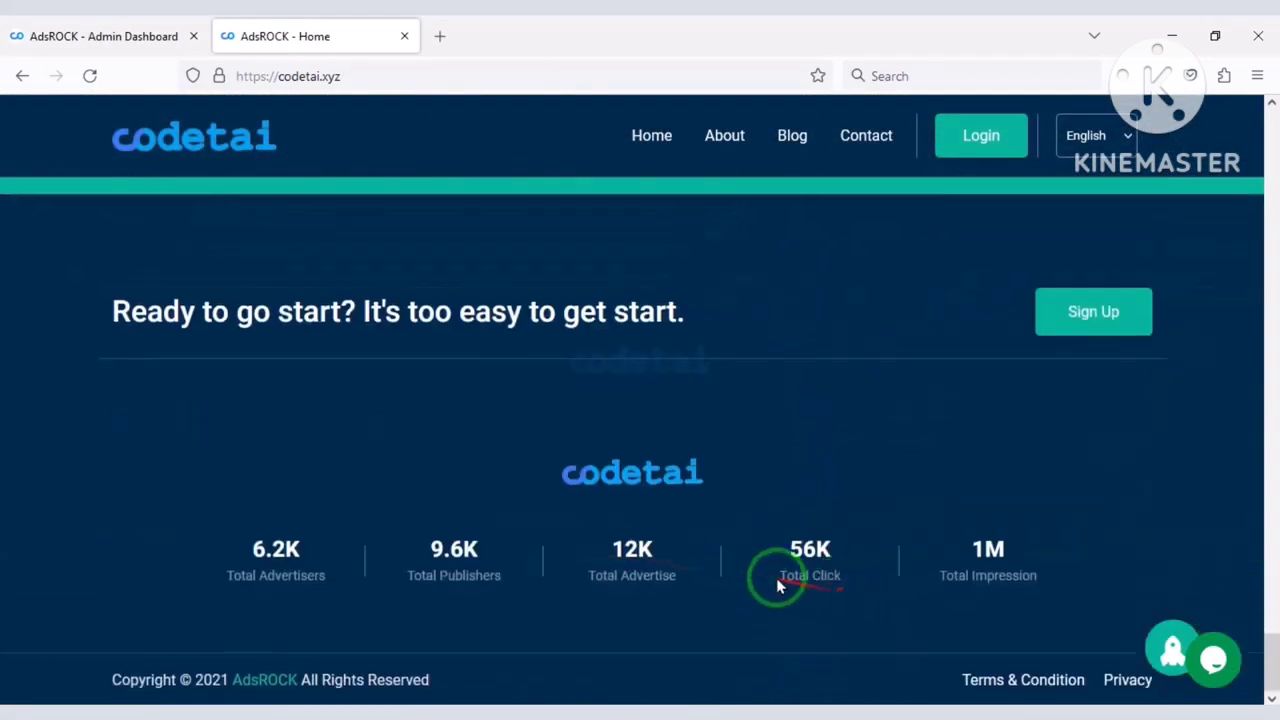
{"action": "left_click", "coordinate": [90, 36]}
{"action": "scroll", "coordinate": [135, 580], "scroll_direction": "down", "scroll_amount": 5}
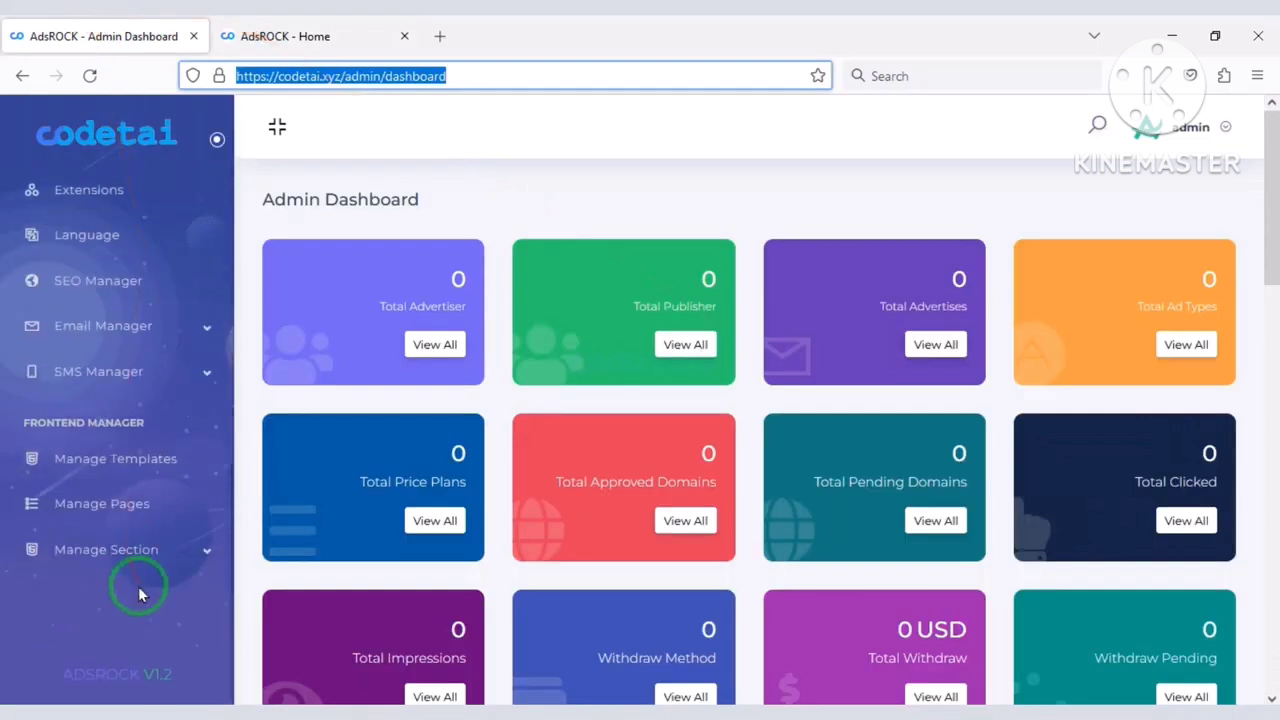
{"action": "left_click", "coordinate": [143, 566]}
{"action": "scroll", "coordinate": [141, 585], "scroll_direction": "down", "scroll_amount": 4}
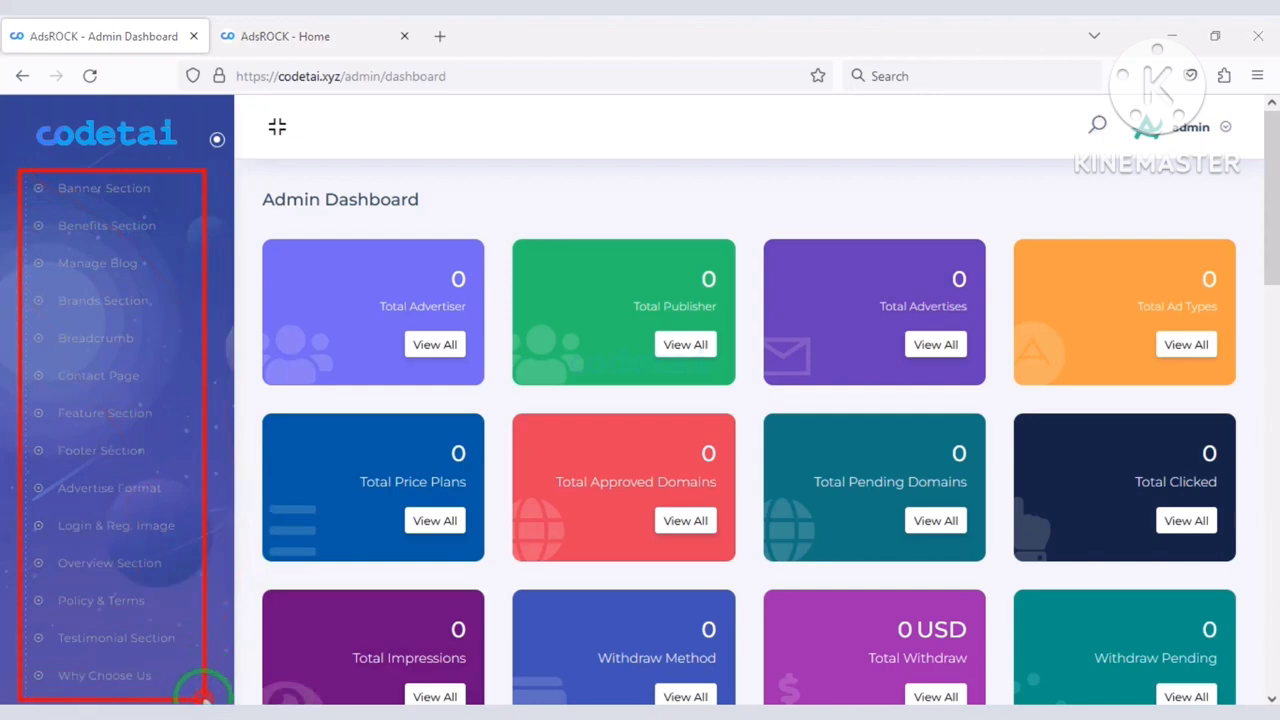
{"action": "scroll", "coordinate": [190, 541], "scroll_direction": "up", "scroll_amount": 2}
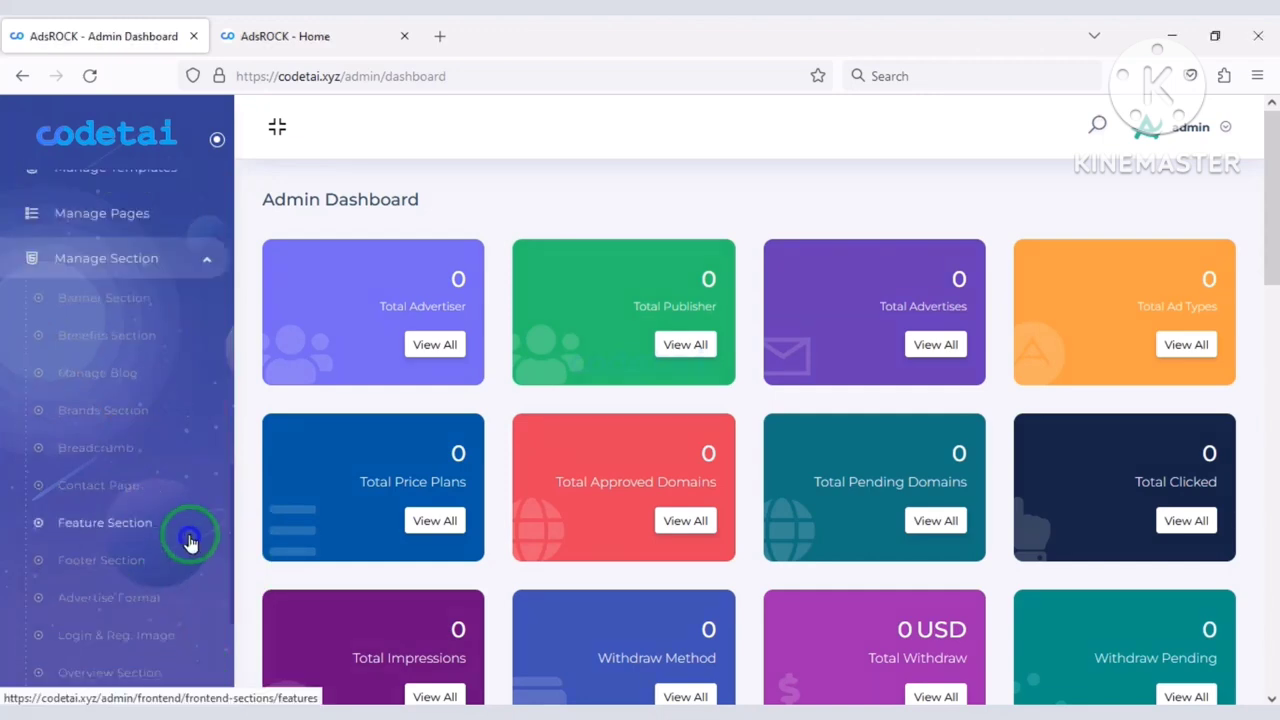
Browse the Banner, Benefits, Manage Blog and Brands section editors.
{"action": "left_click", "coordinate": [100, 322]}
{"action": "left_click", "coordinate": [107, 302]}
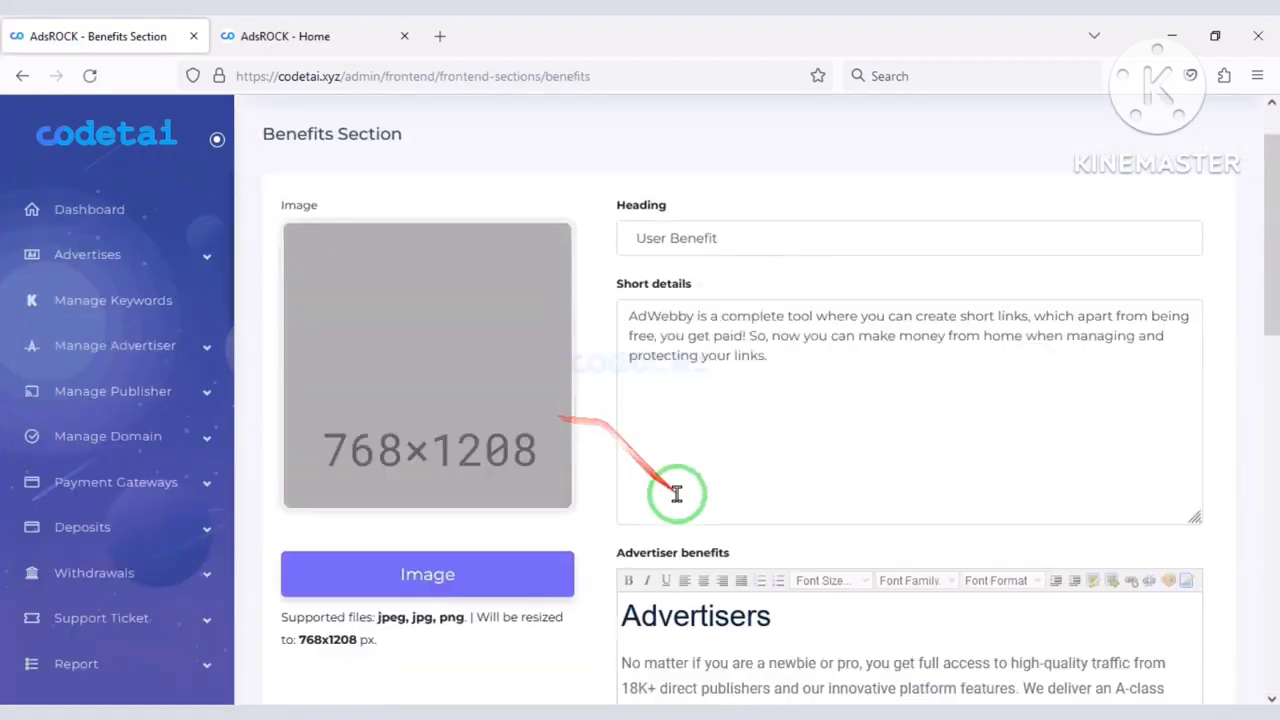
{"action": "scroll", "coordinate": [620, 500], "scroll_direction": "down", "scroll_amount": 10}
{"action": "scroll", "coordinate": [157, 291], "scroll_direction": "down", "scroll_amount": 5}
{"action": "left_click", "coordinate": [97, 230]}
{"action": "scroll", "coordinate": [563, 449], "scroll_direction": "down", "scroll_amount": 2}
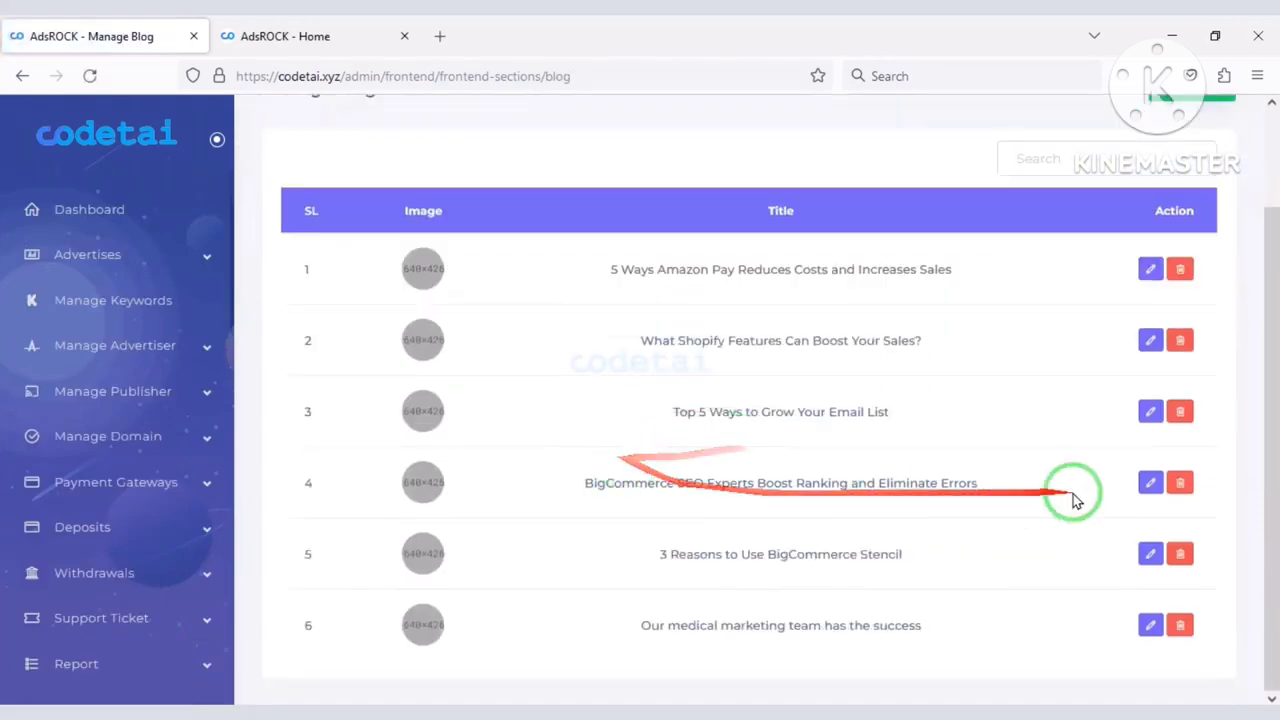
{"action": "scroll", "coordinate": [137, 390], "scroll_direction": "down", "scroll_amount": 5}
{"action": "left_click", "coordinate": [103, 377]}
{"action": "scroll", "coordinate": [543, 466], "scroll_direction": "down", "scroll_amount": 2}
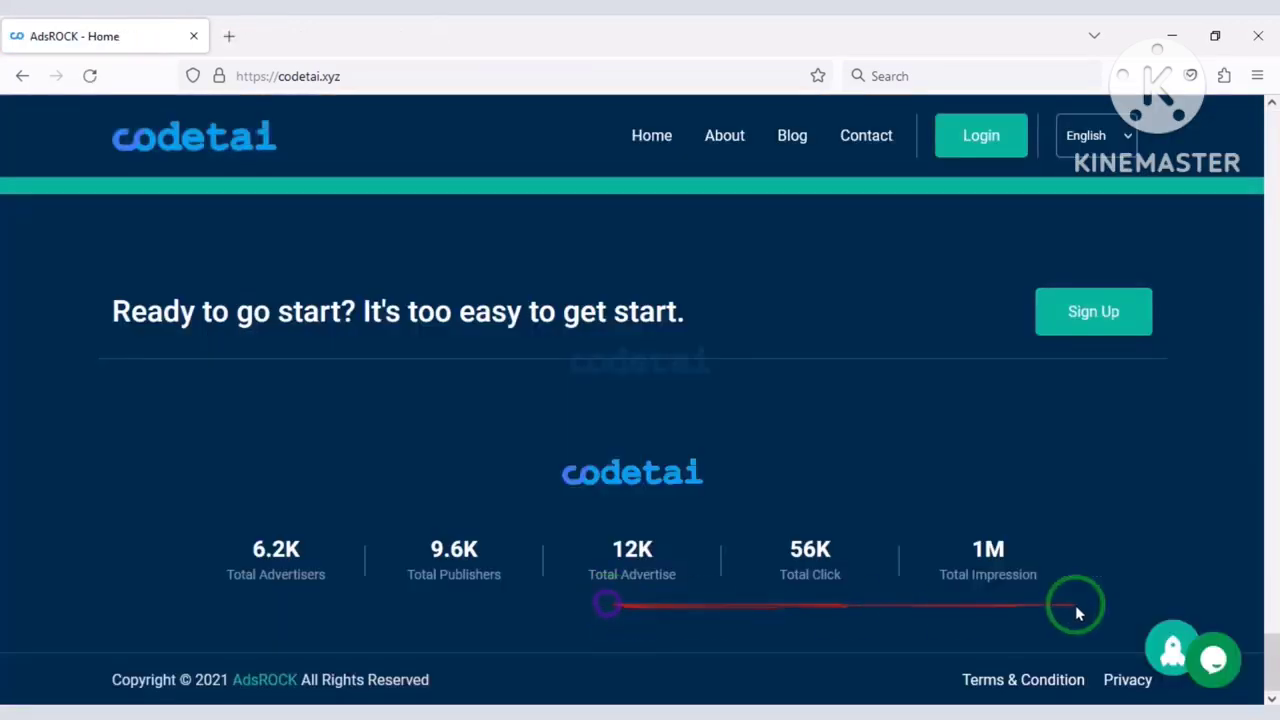
Open the site's Login page and switch it to the Advertiser form.
{"action": "left_click_drag", "start_coordinate": [1262, 683], "coordinate": [1272, 103]}
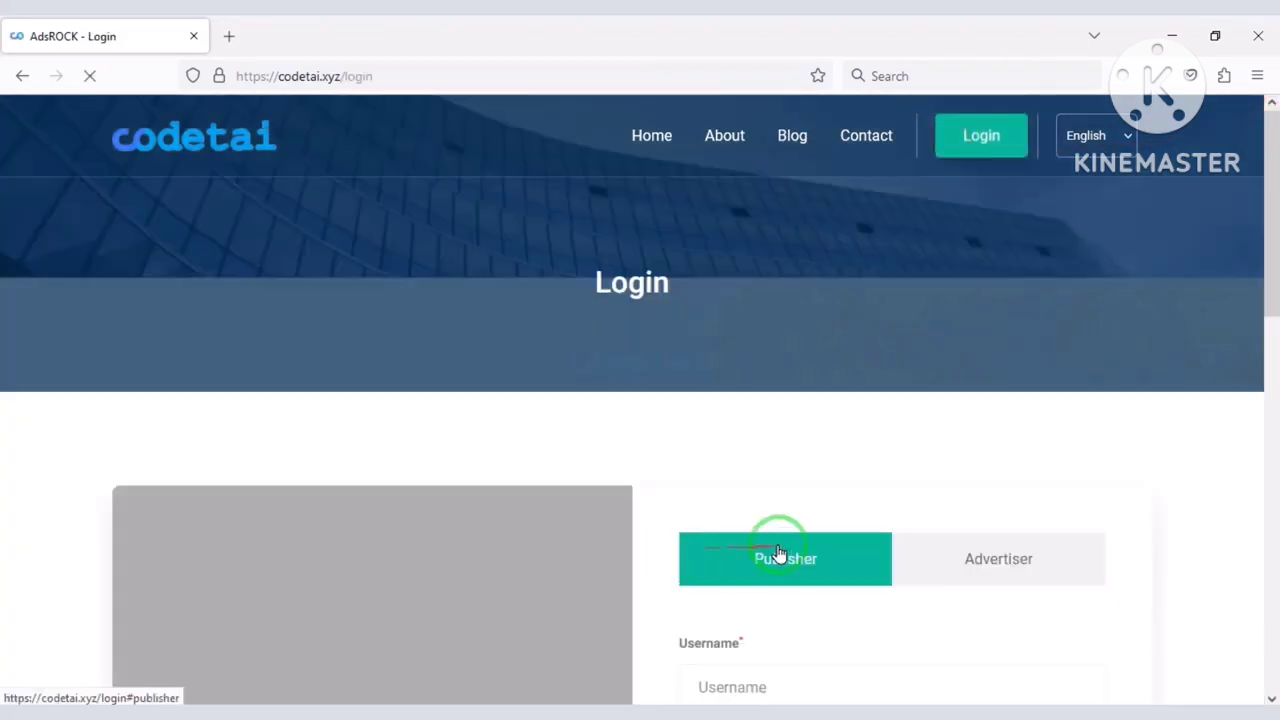
{"action": "scroll", "coordinate": [800, 557], "scroll_direction": "down", "scroll_amount": 3}
{"action": "left_click", "coordinate": [1004, 271]}
{"action": "scroll", "coordinate": [762, 553], "scroll_direction": "down", "scroll_amount": 3}
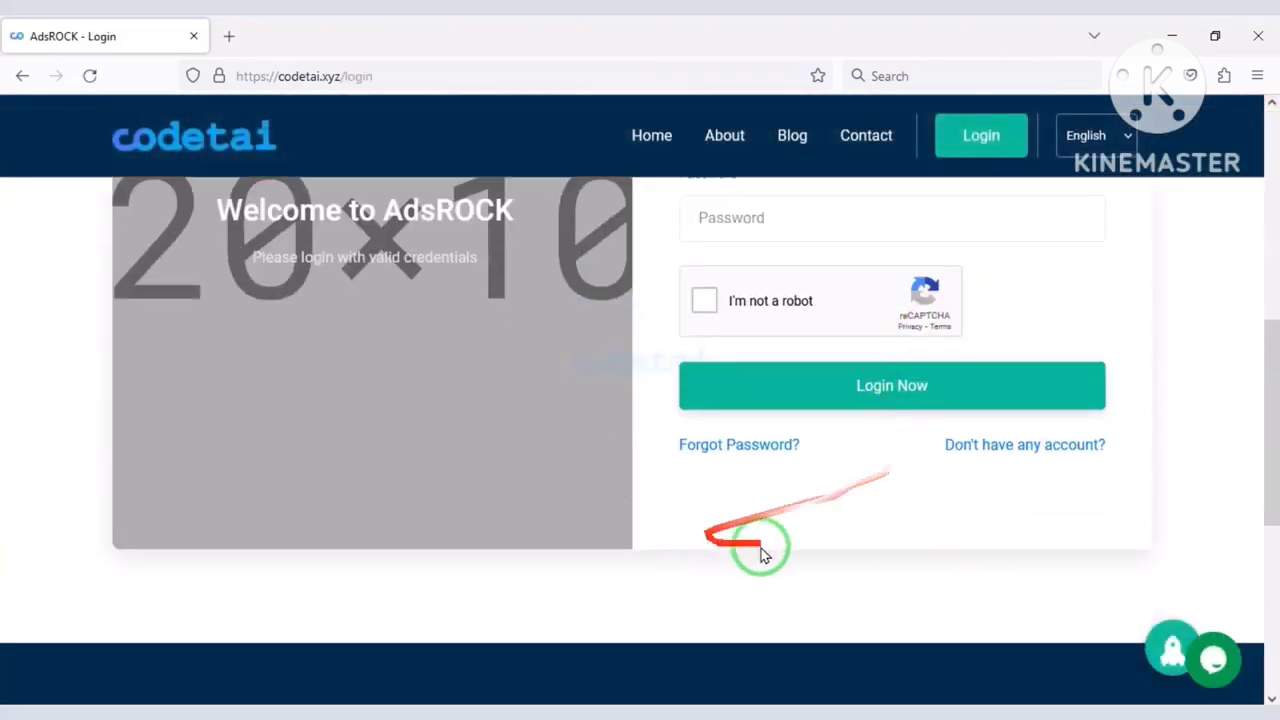
Go to the Sign Up page and scroll the registration form to the reCAPTCHA check.
{"action": "left_click", "coordinate": [1008, 450]}
{"action": "scroll", "coordinate": [886, 591], "scroll_direction": "down", "scroll_amount": 5}
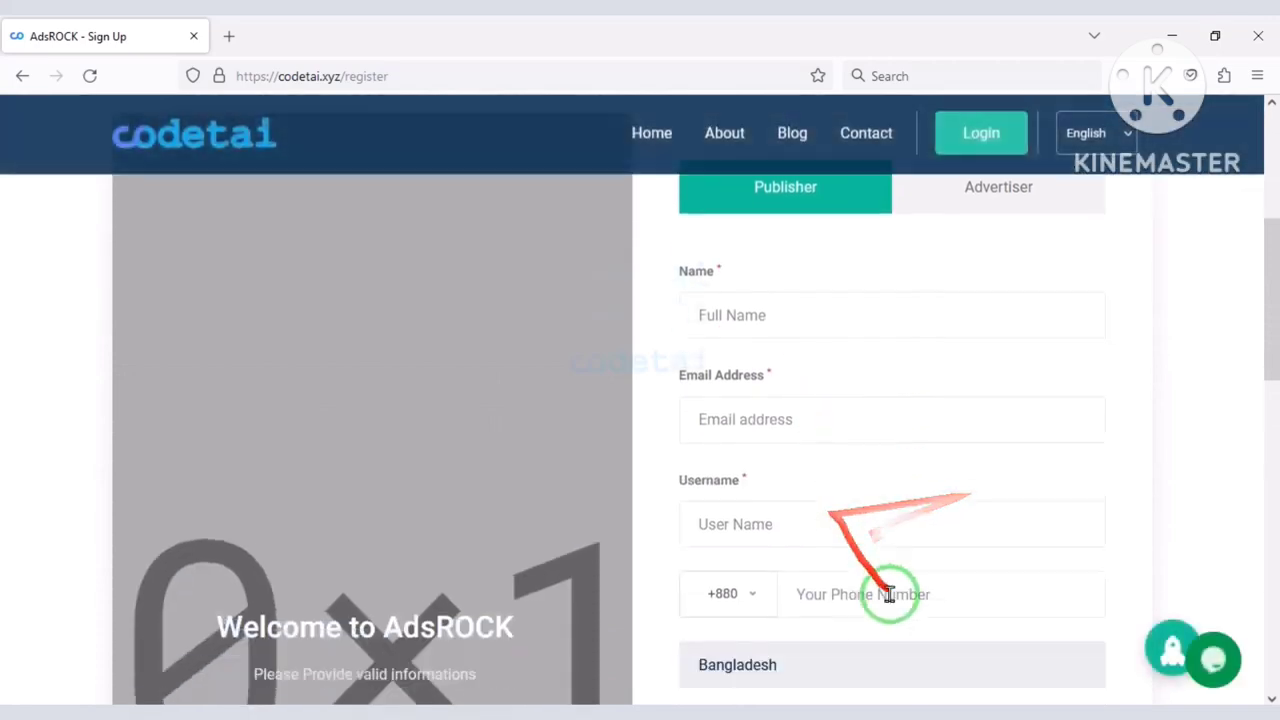
{"action": "scroll", "coordinate": [1090, 560], "scroll_direction": "up", "scroll_amount": 5}
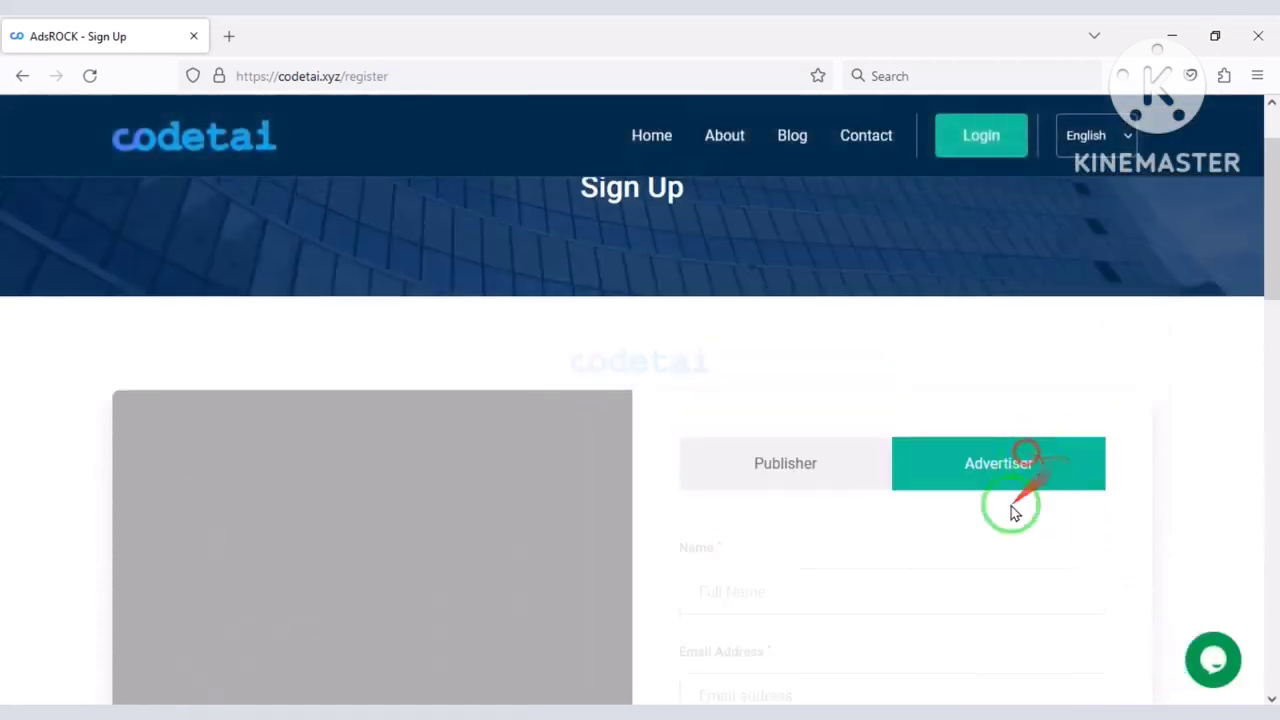
{"action": "scroll", "coordinate": [1010, 512], "scroll_direction": "down", "scroll_amount": 12}
{"action": "scroll", "coordinate": [920, 563], "scroll_direction": "up", "scroll_amount": 2}
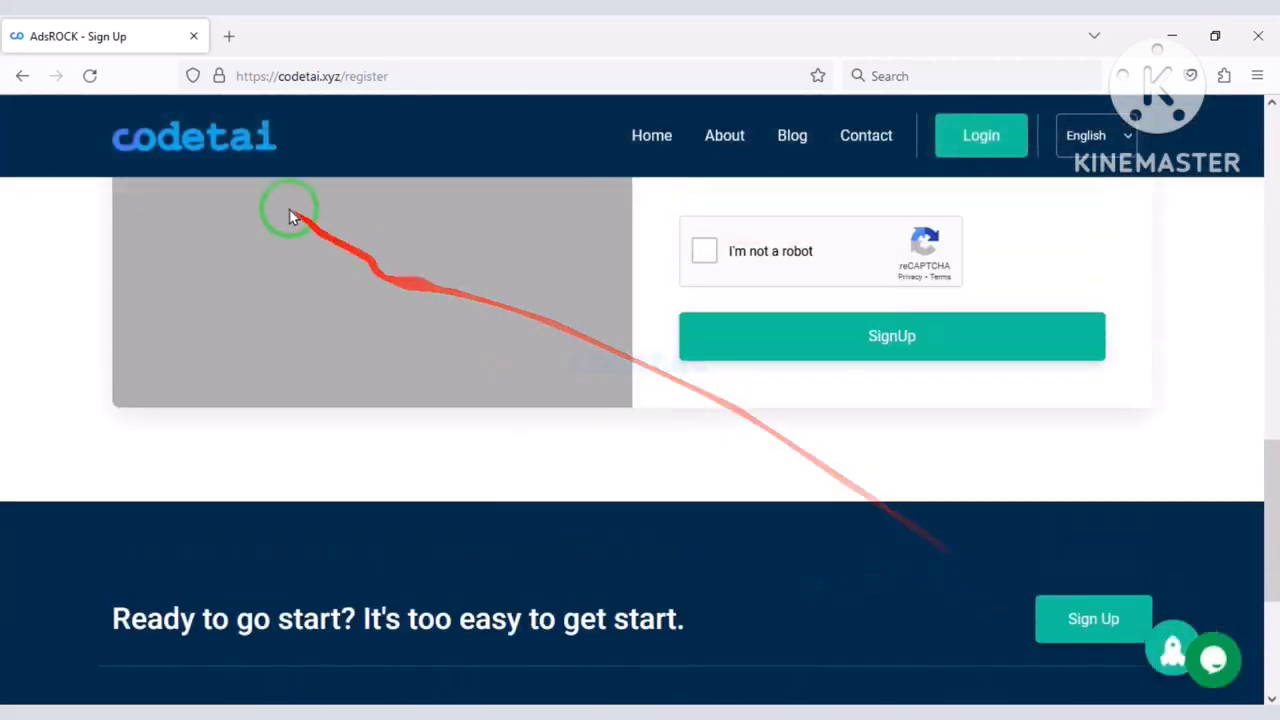